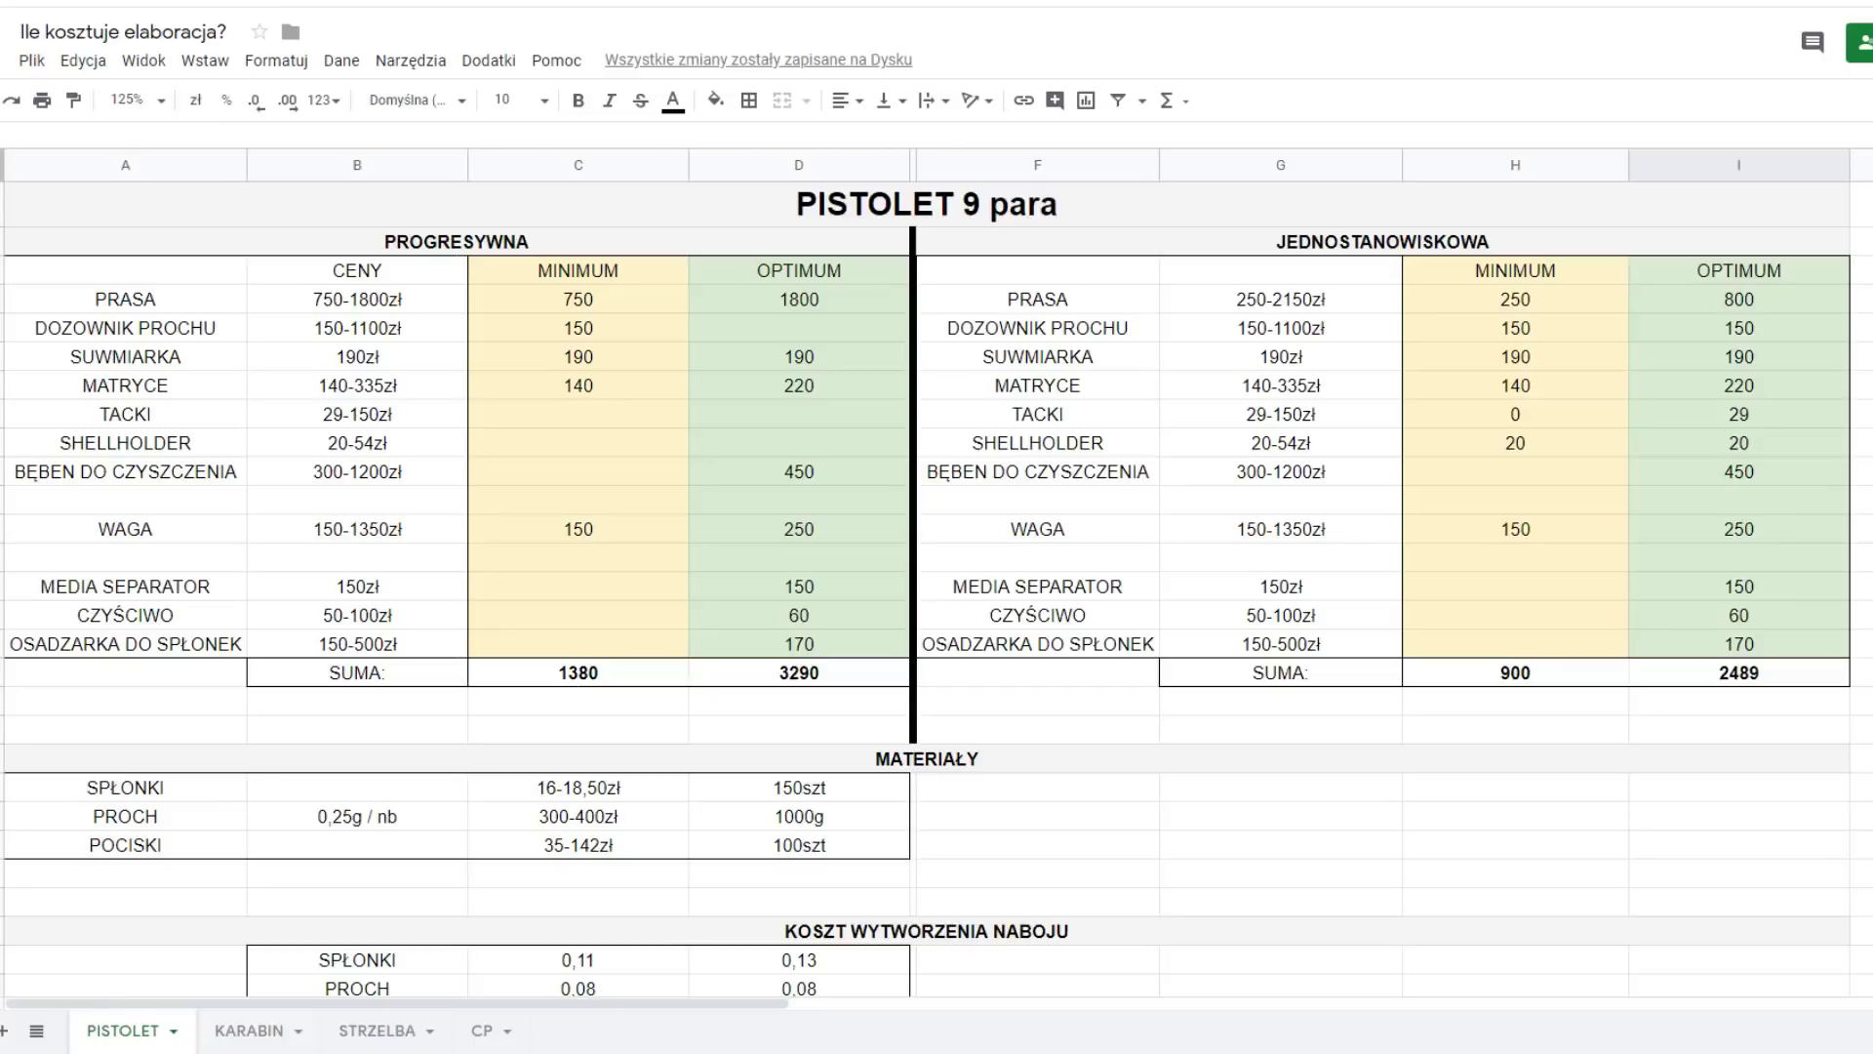
- Examine the PROGRESYWNA and JEDNOSTANOWISKOWA table headings and the PRASA row label on the PISTOLET sheet
left_click(649, 240)
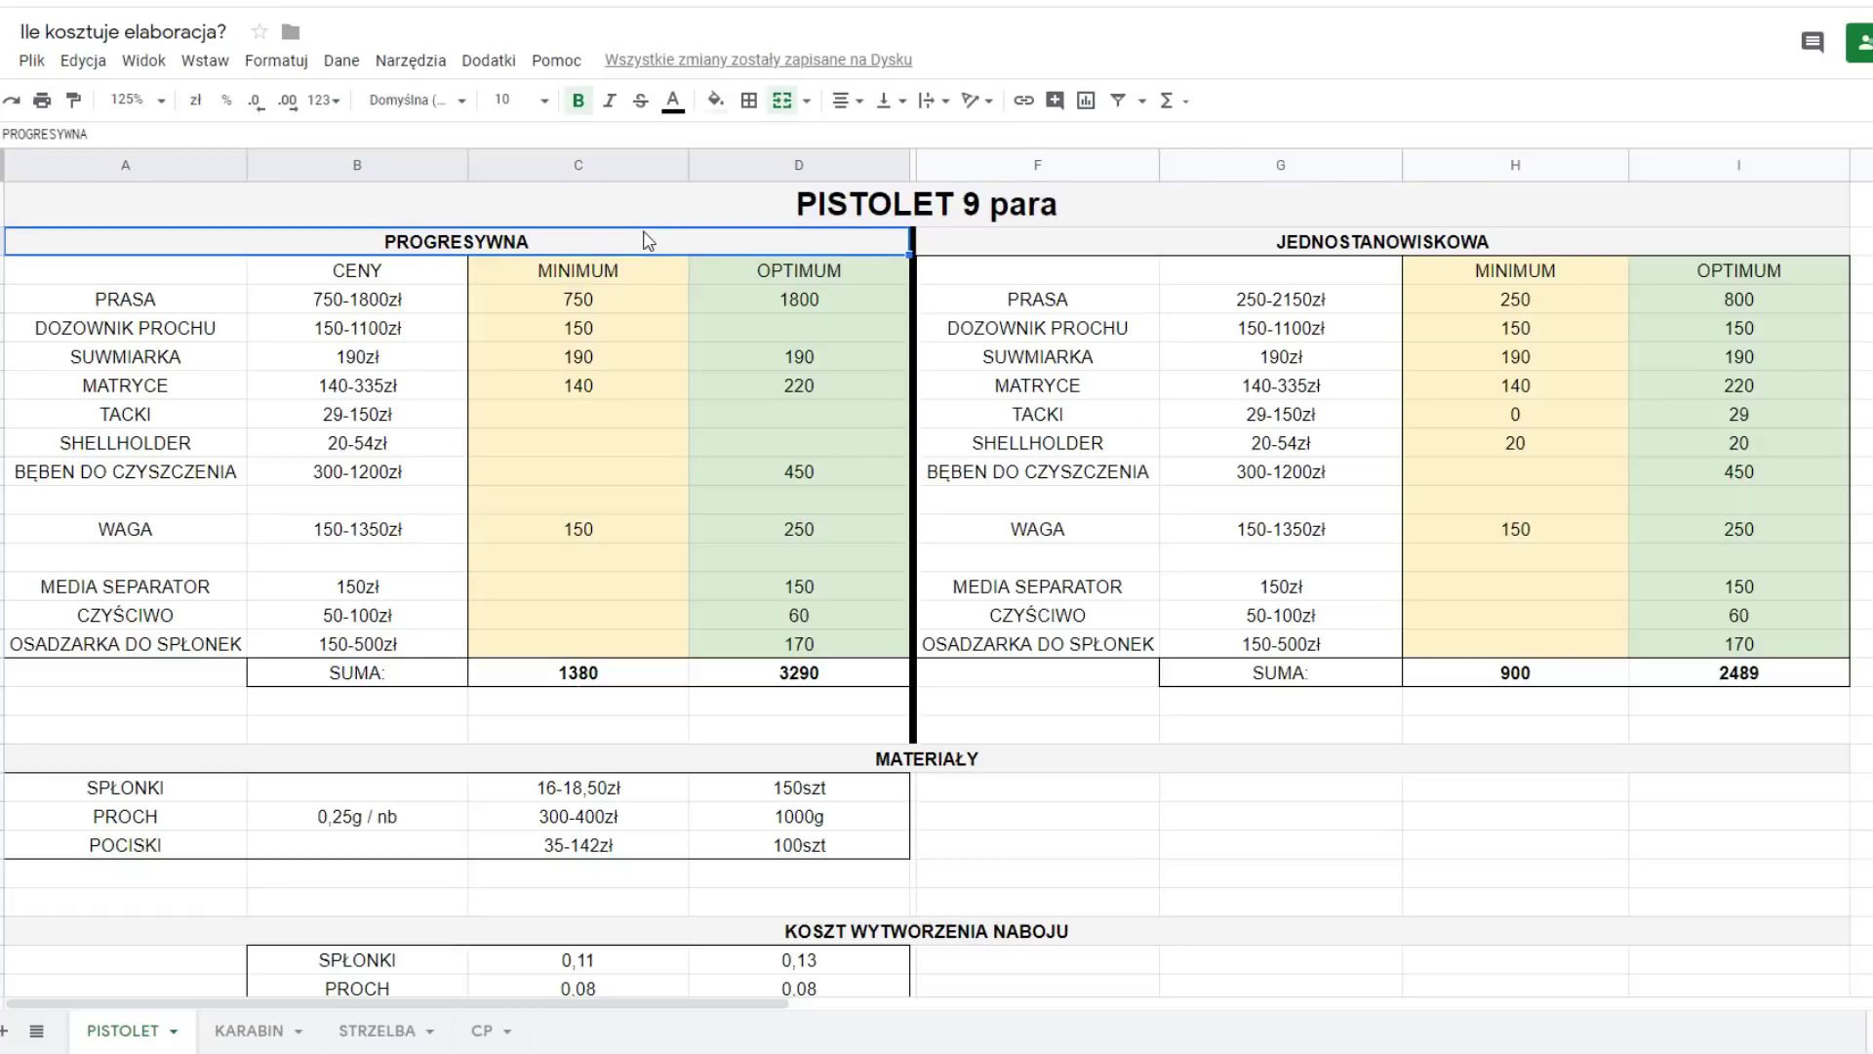
left_click(1007, 252)
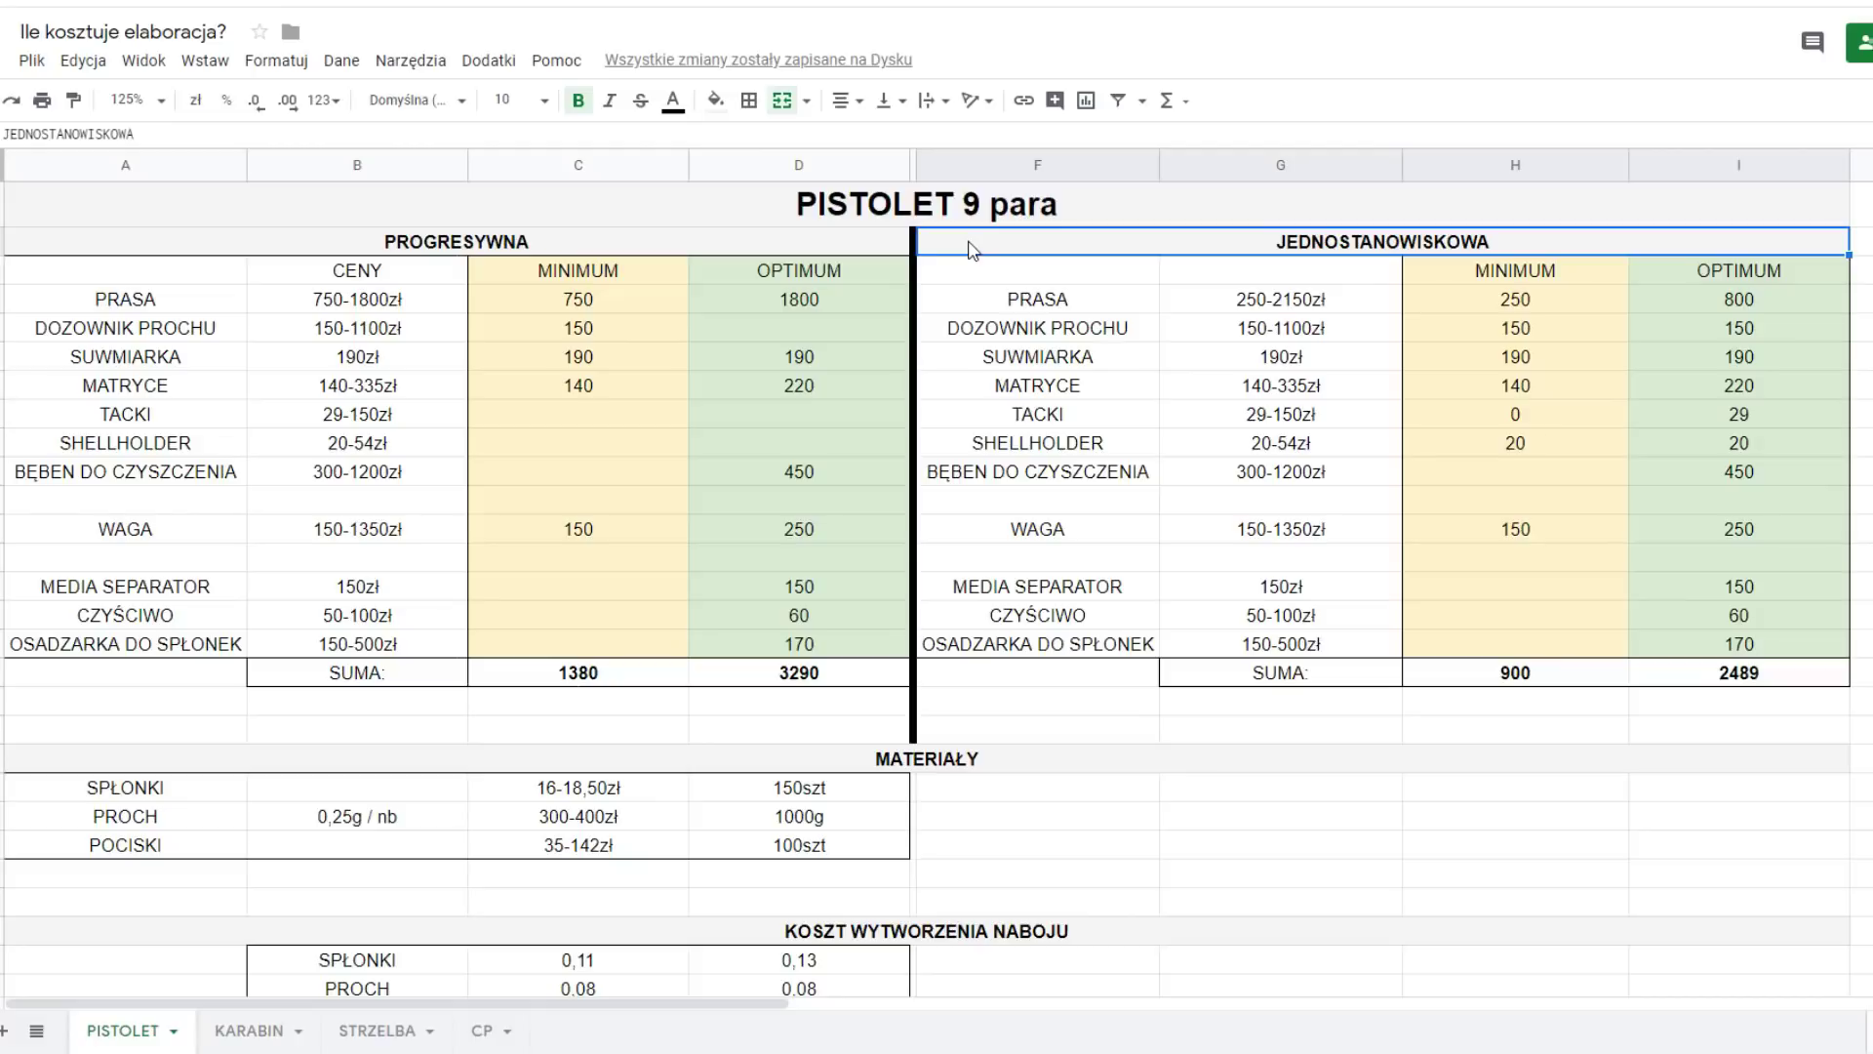
left_click(903, 252)
left_click(942, 251)
left_click(98, 303)
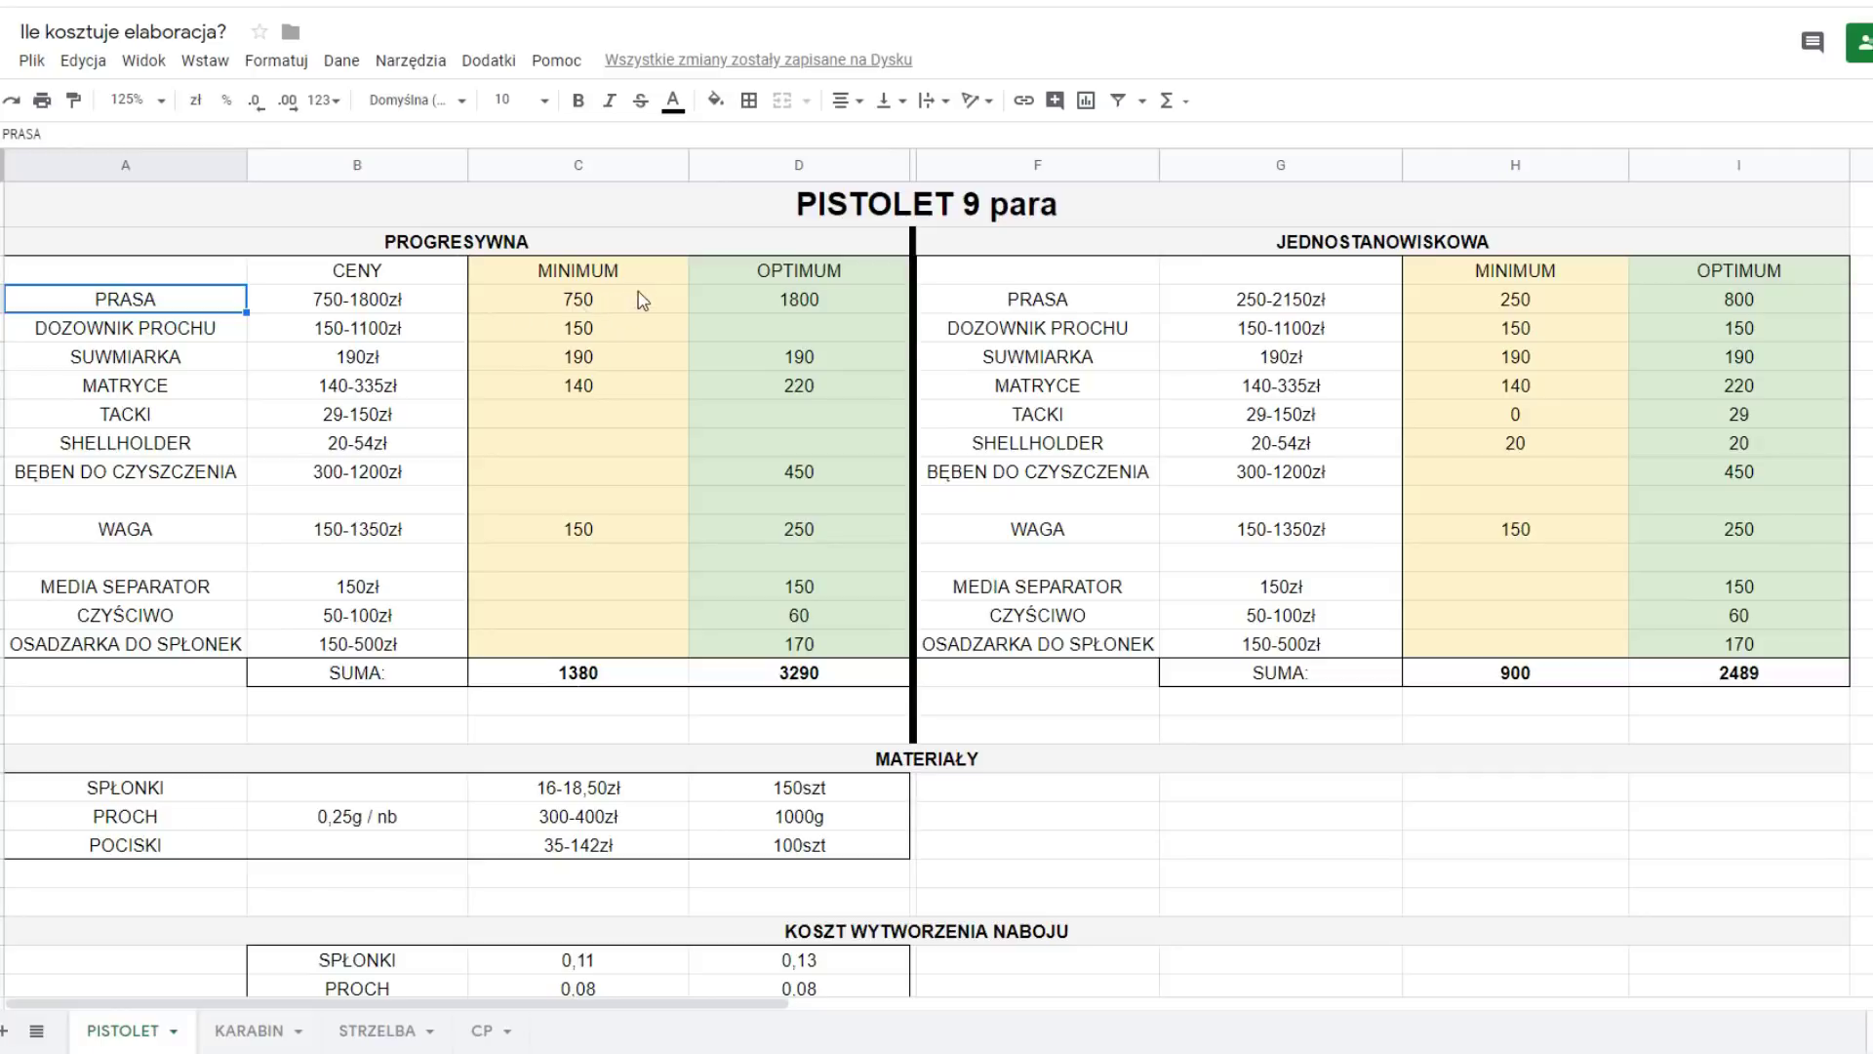
- Review the MINIMUM costs in the PROGRESYWNA table item by item, from PRASA down to the SUMA cell
left_click_drag(649, 277, 619, 673)
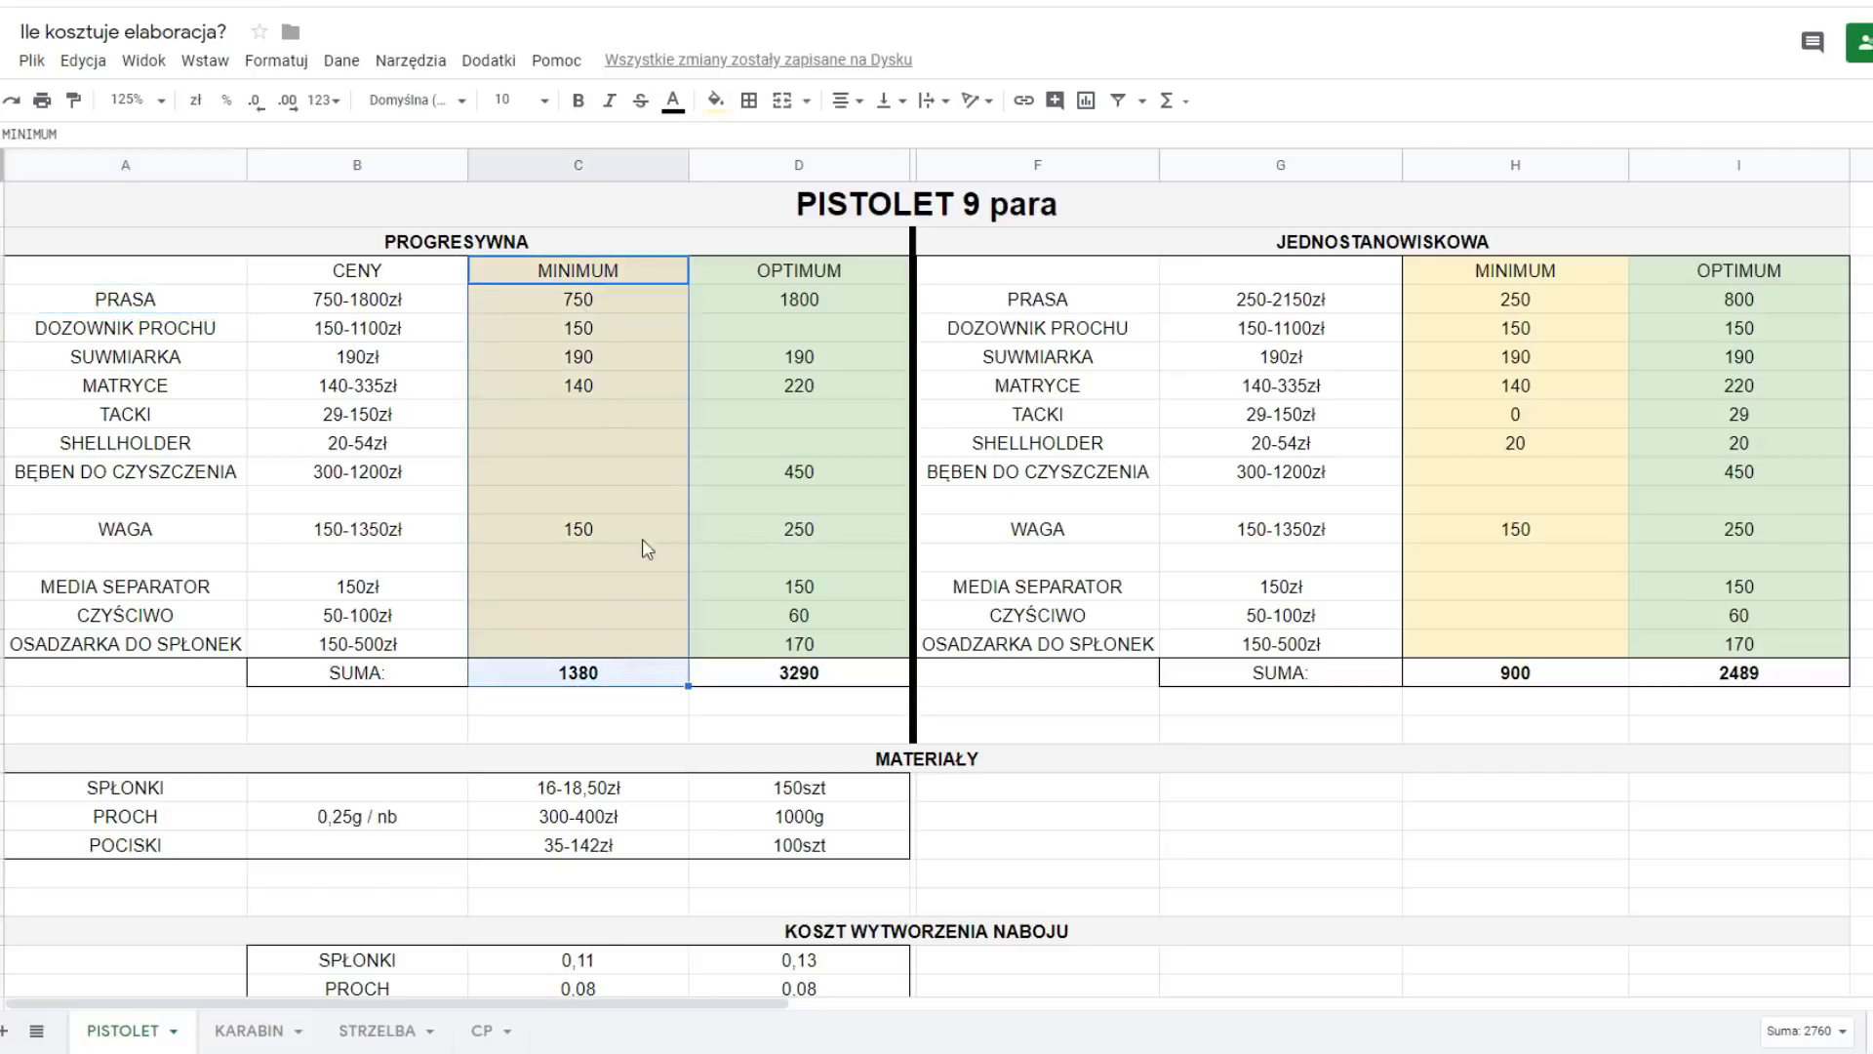
left_click(650, 312)
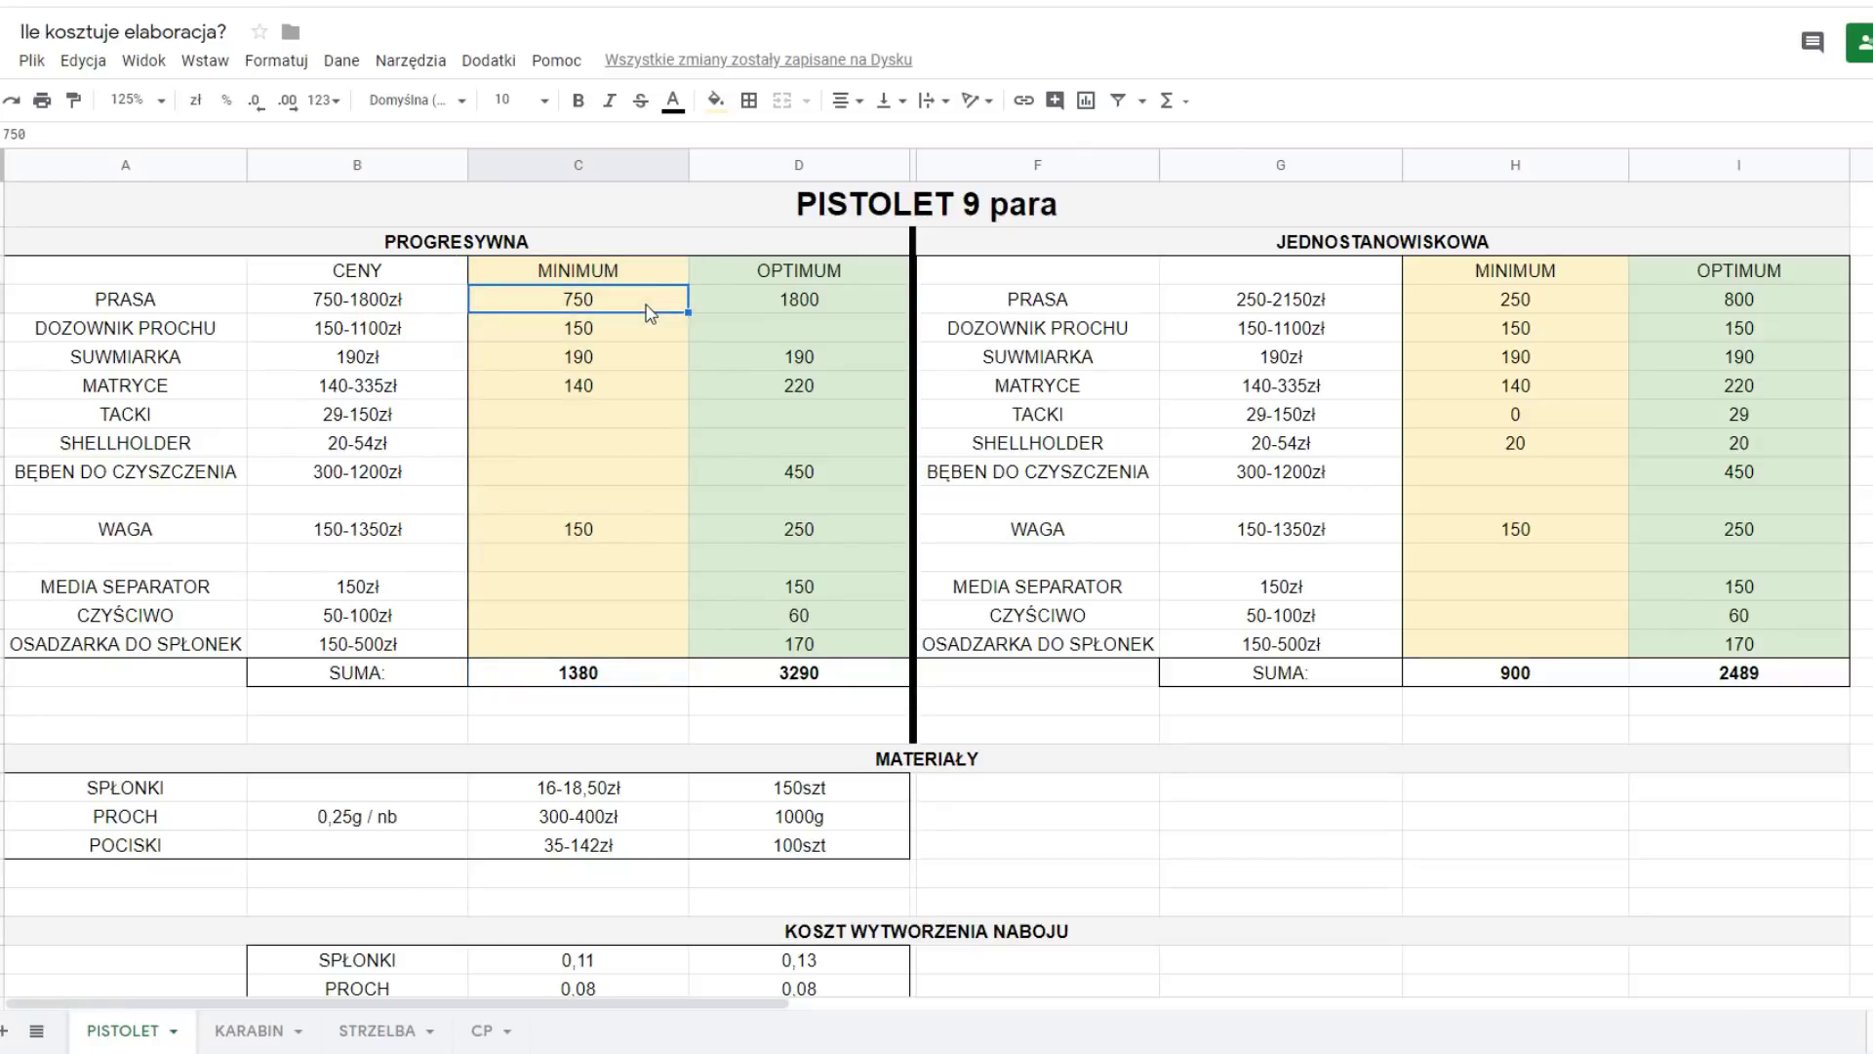
left_click(650, 334)
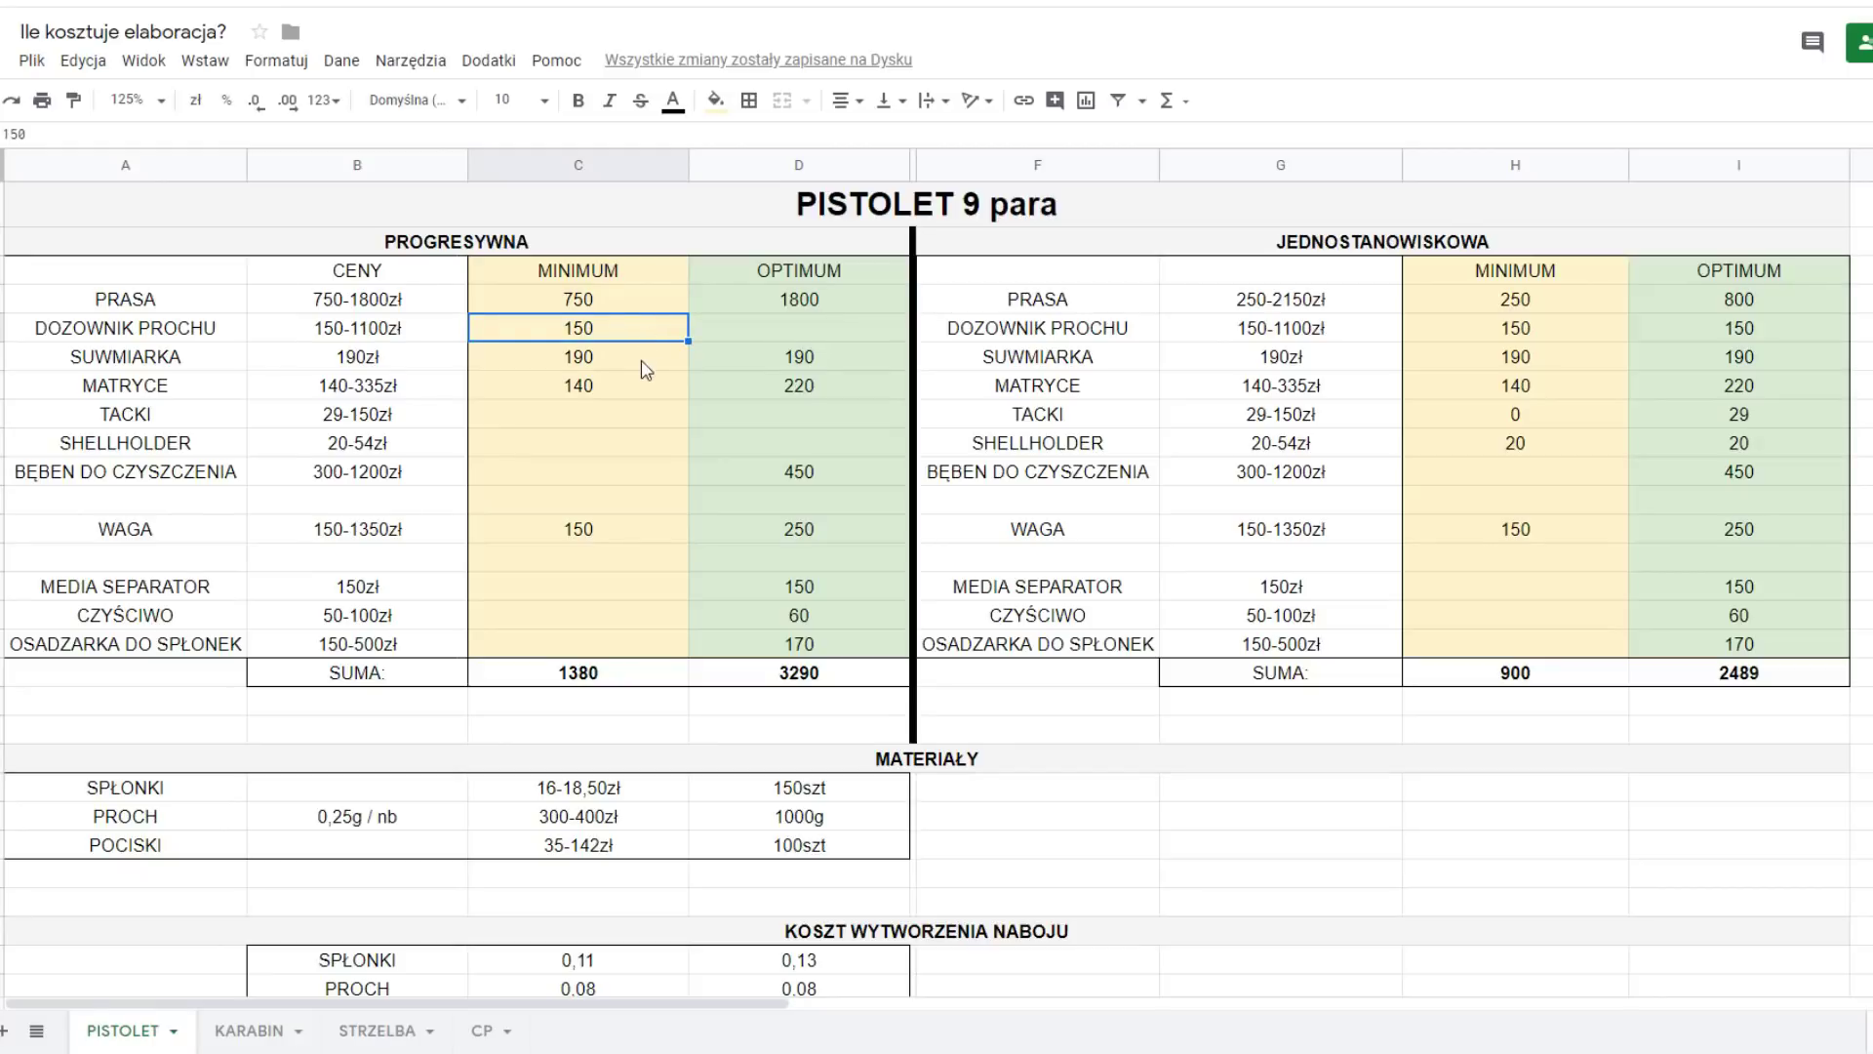
left_click(644, 370)
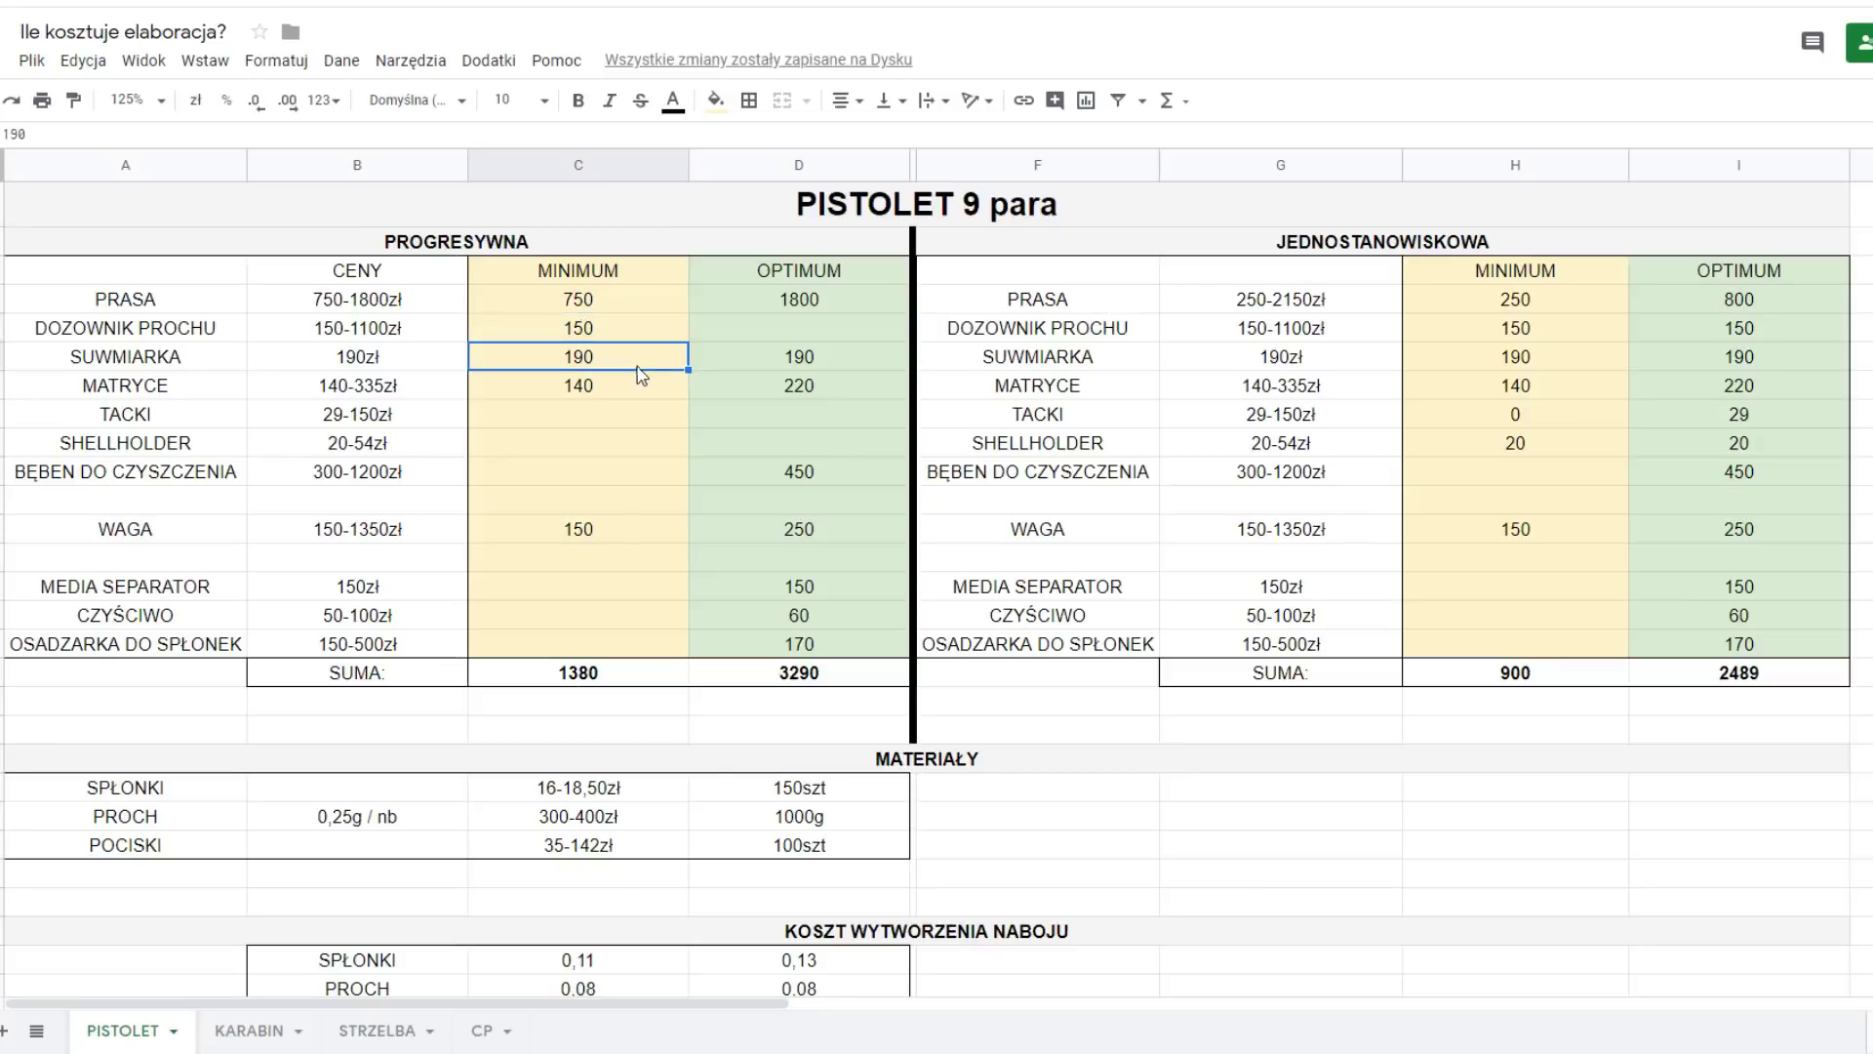
left_click(634, 387)
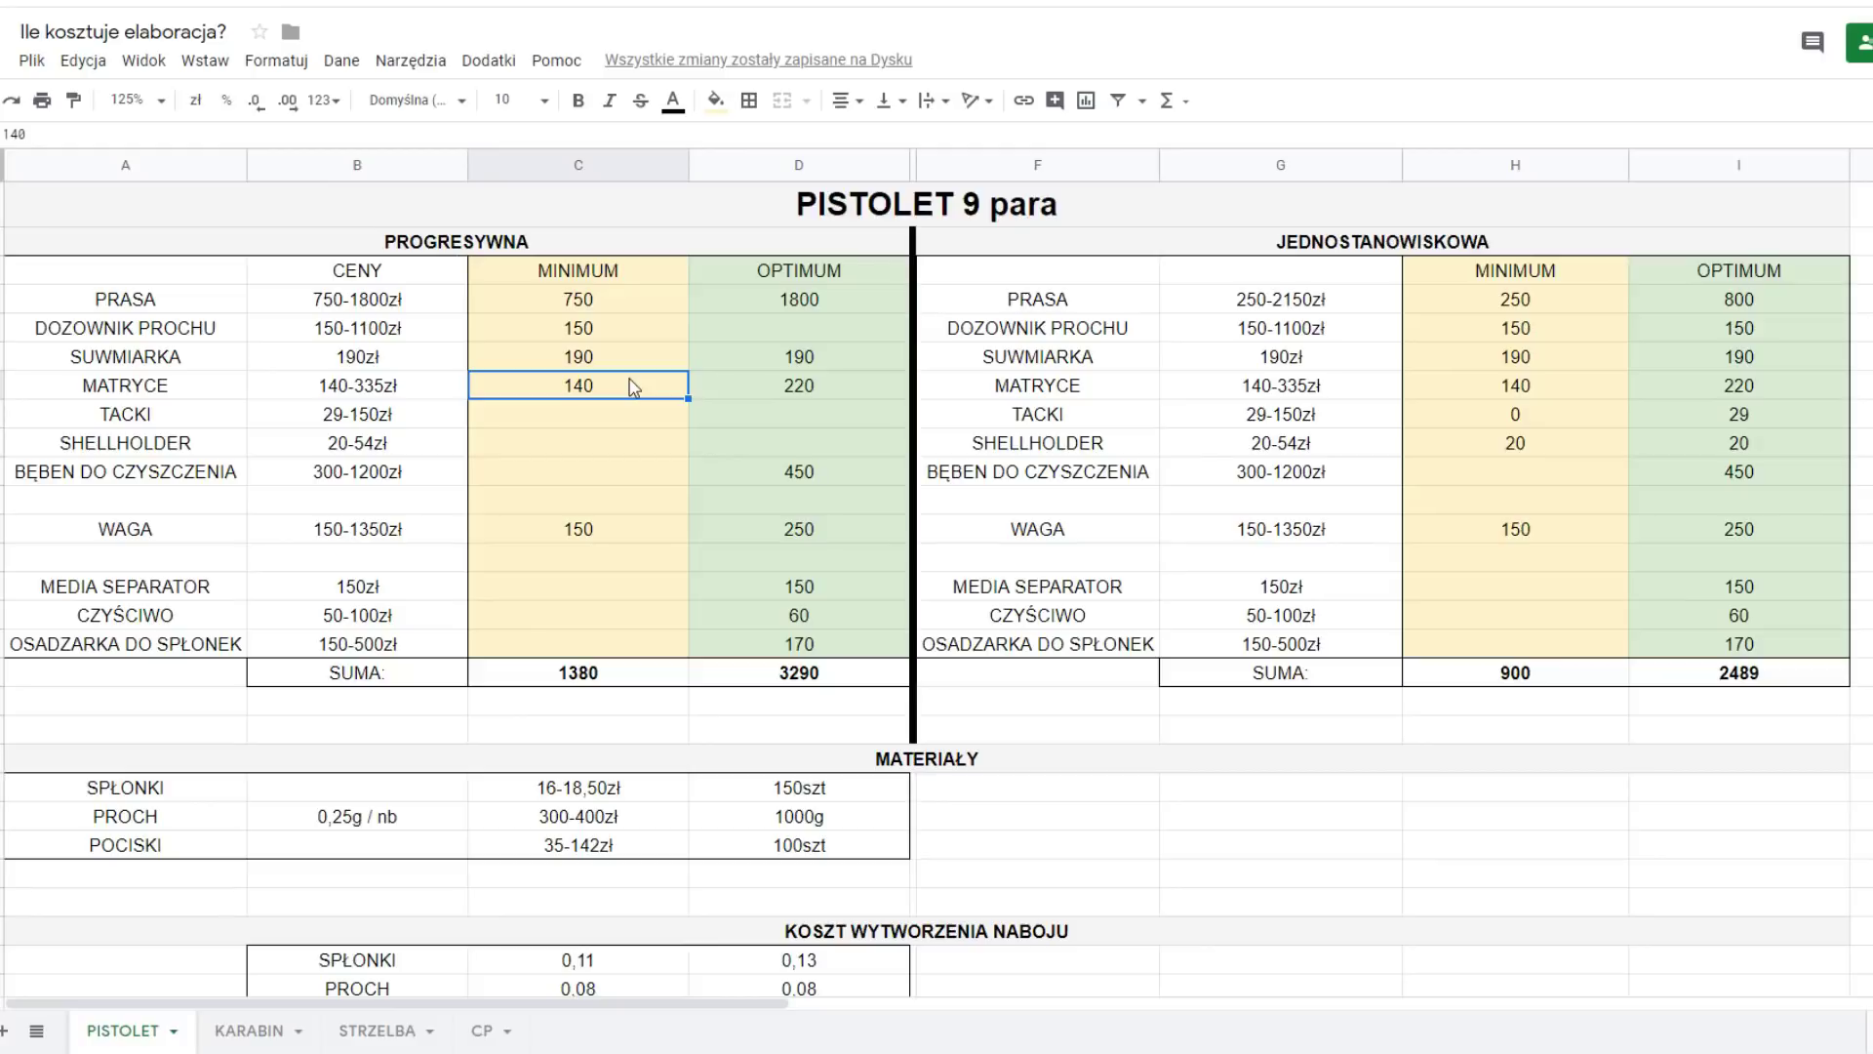
left_click(627, 539)
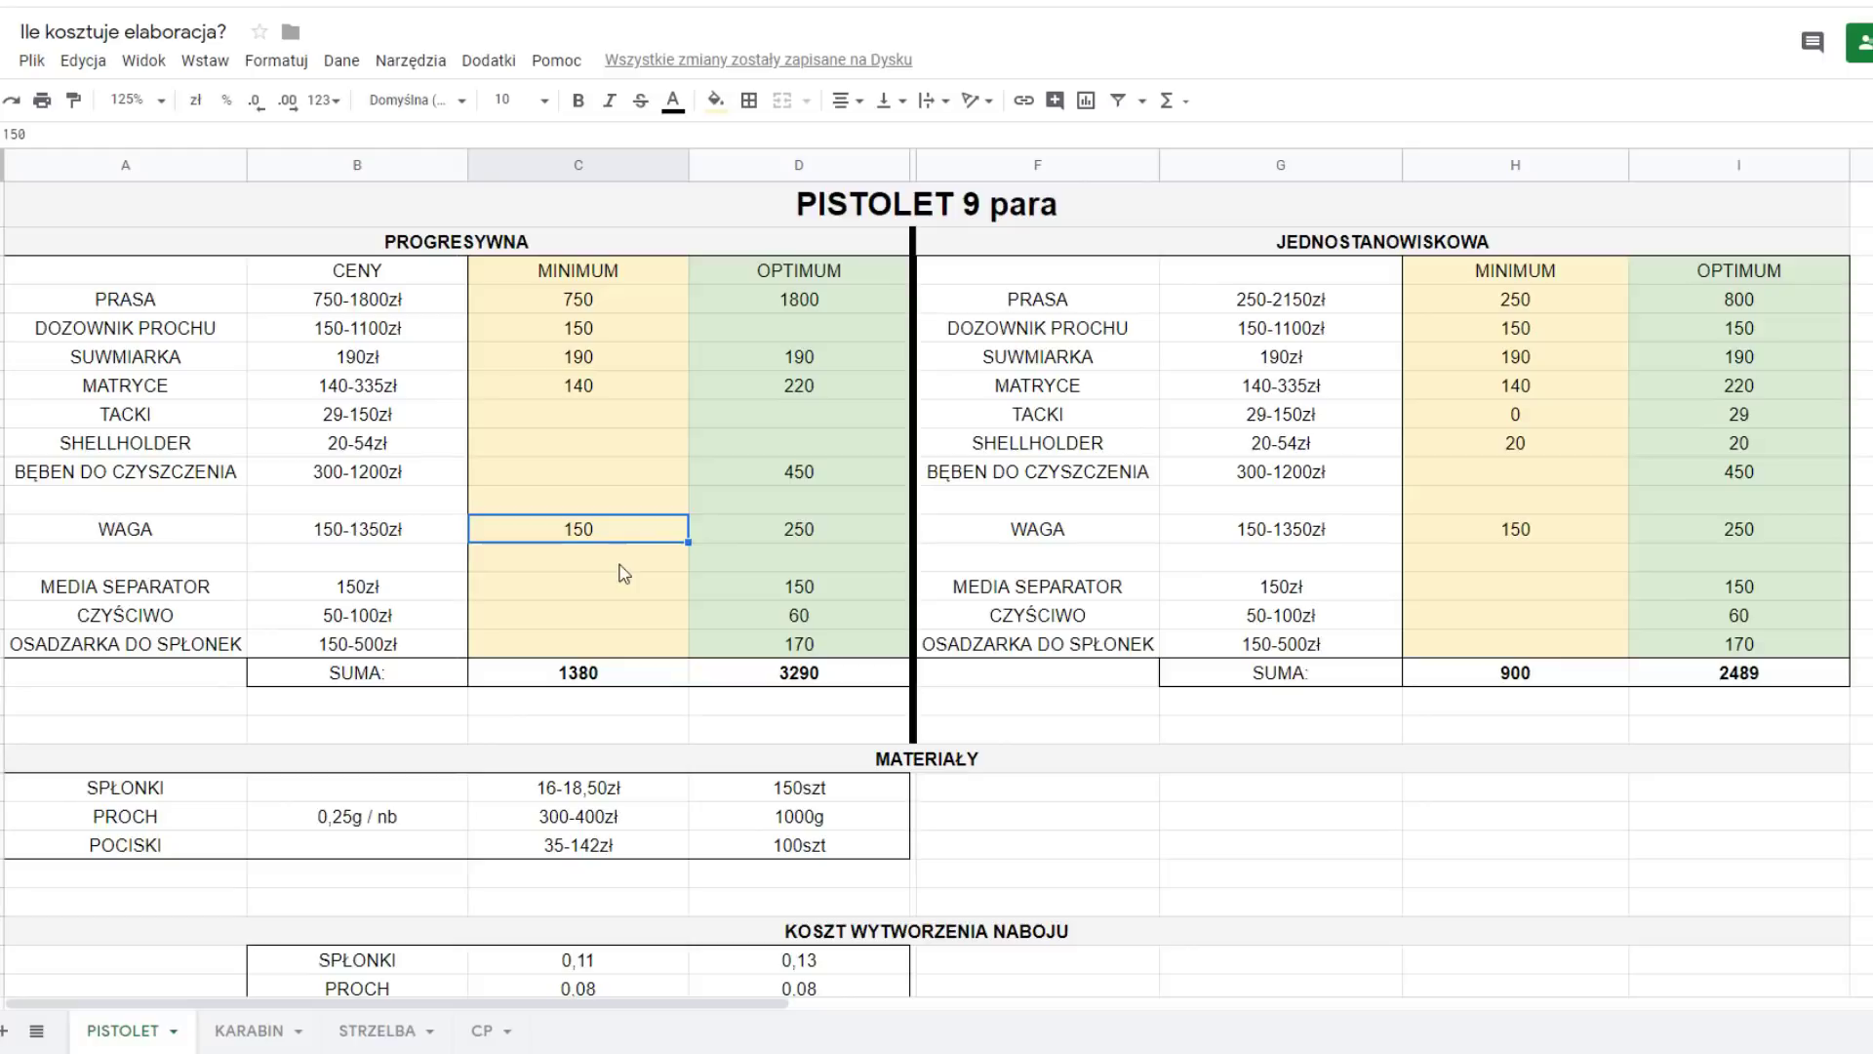
left_click(614, 678)
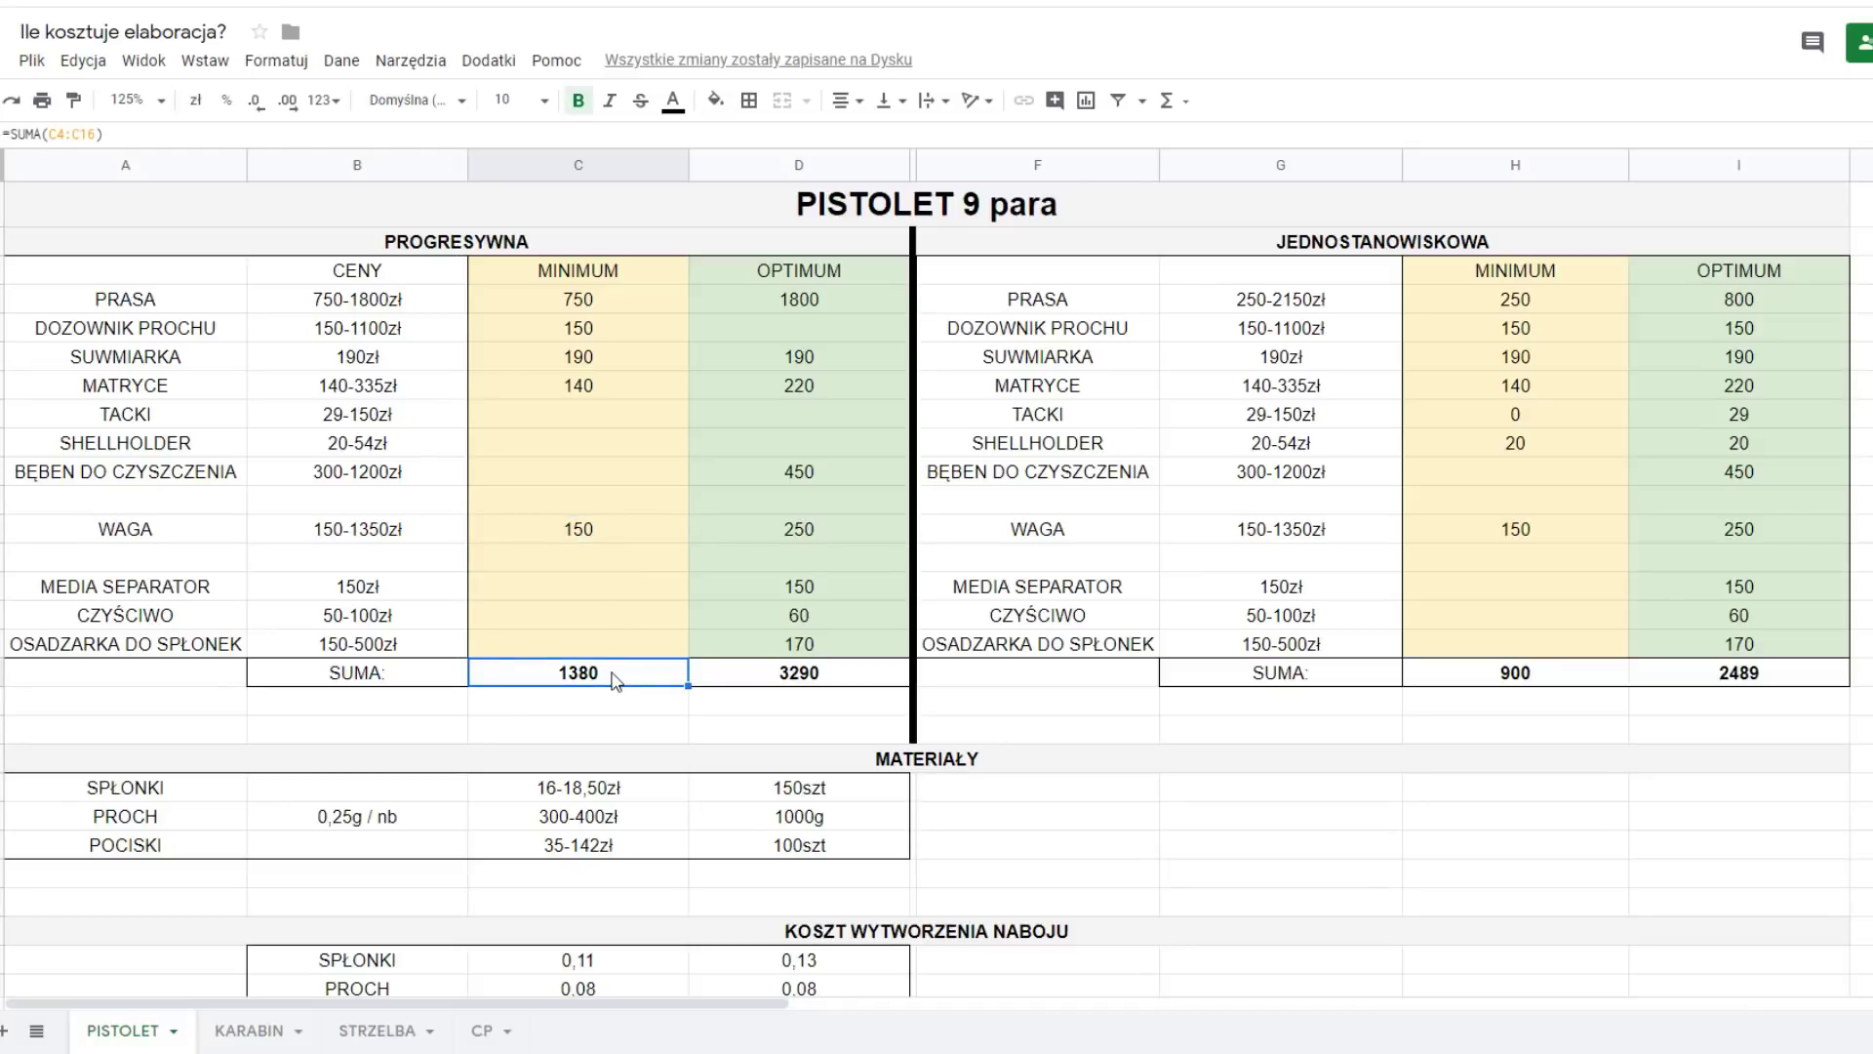
- Review the OPTIMUM costs in the PROGRESYWNA table item by item, from PRASA down to the SUMA cell
left_click(870, 279)
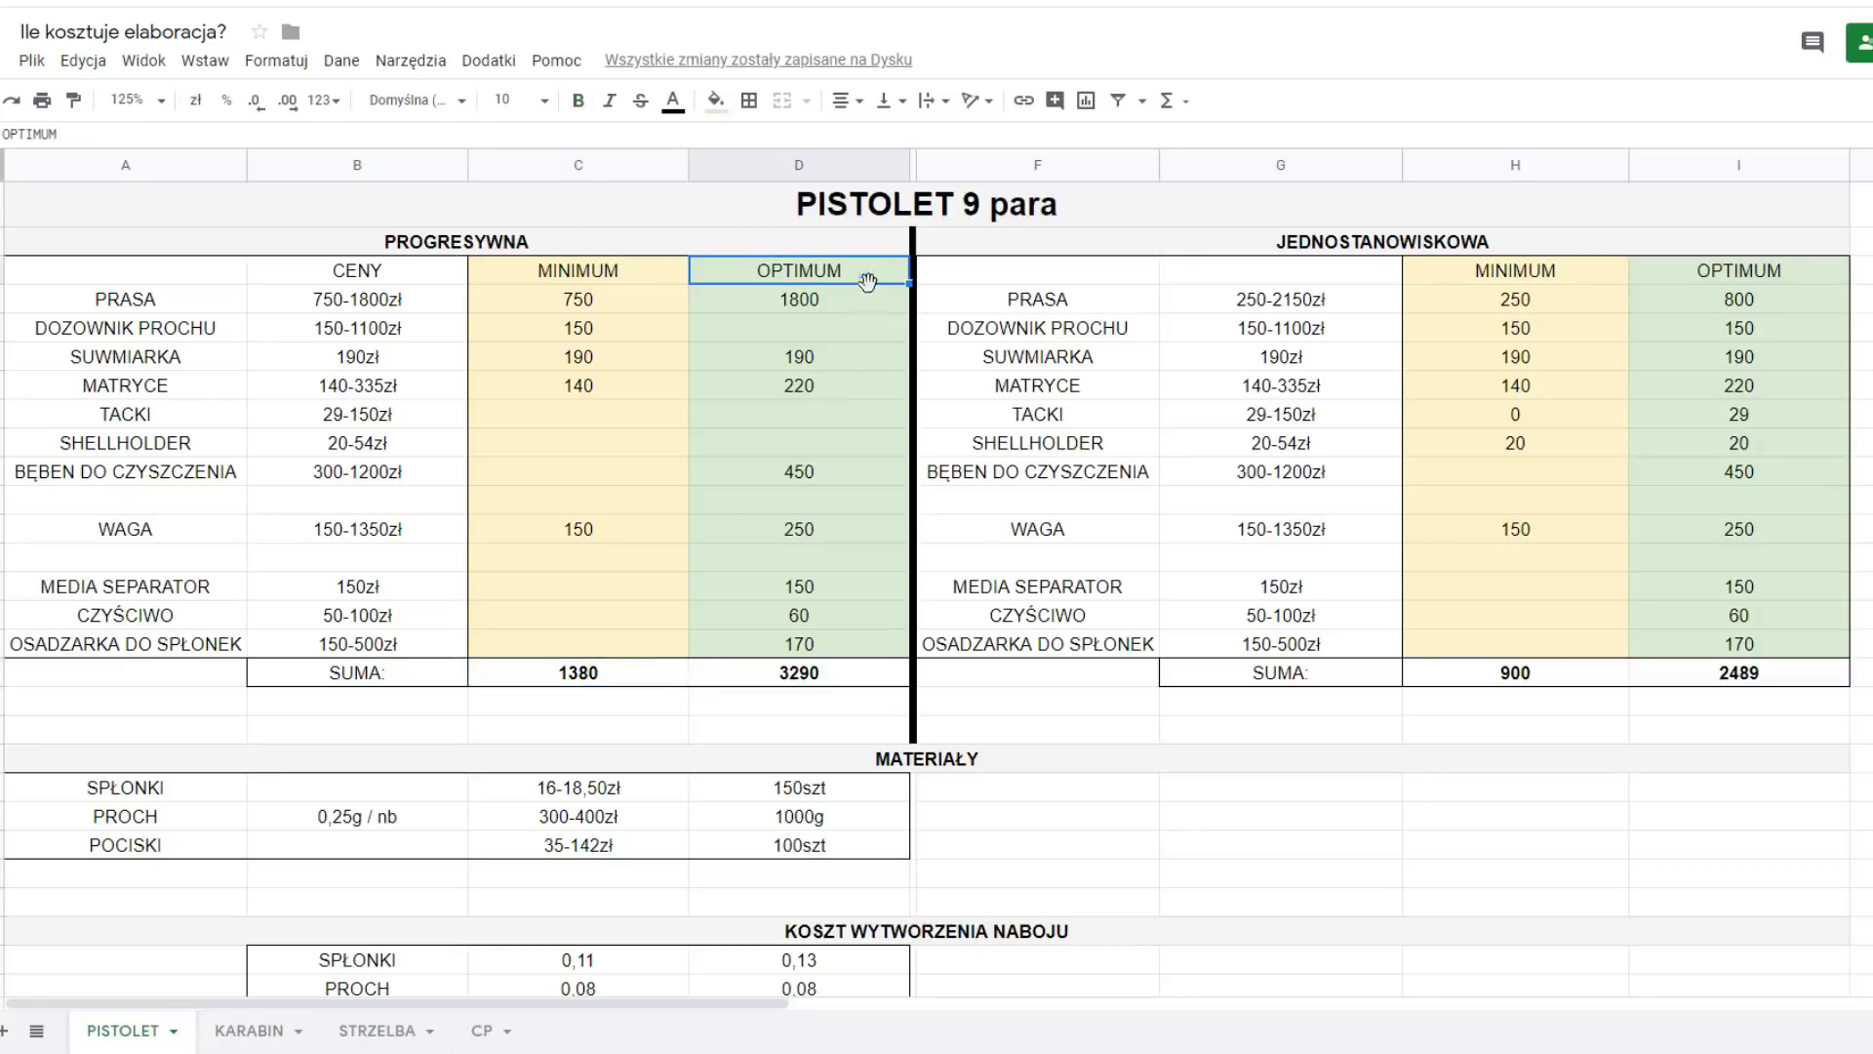
left_click(863, 308)
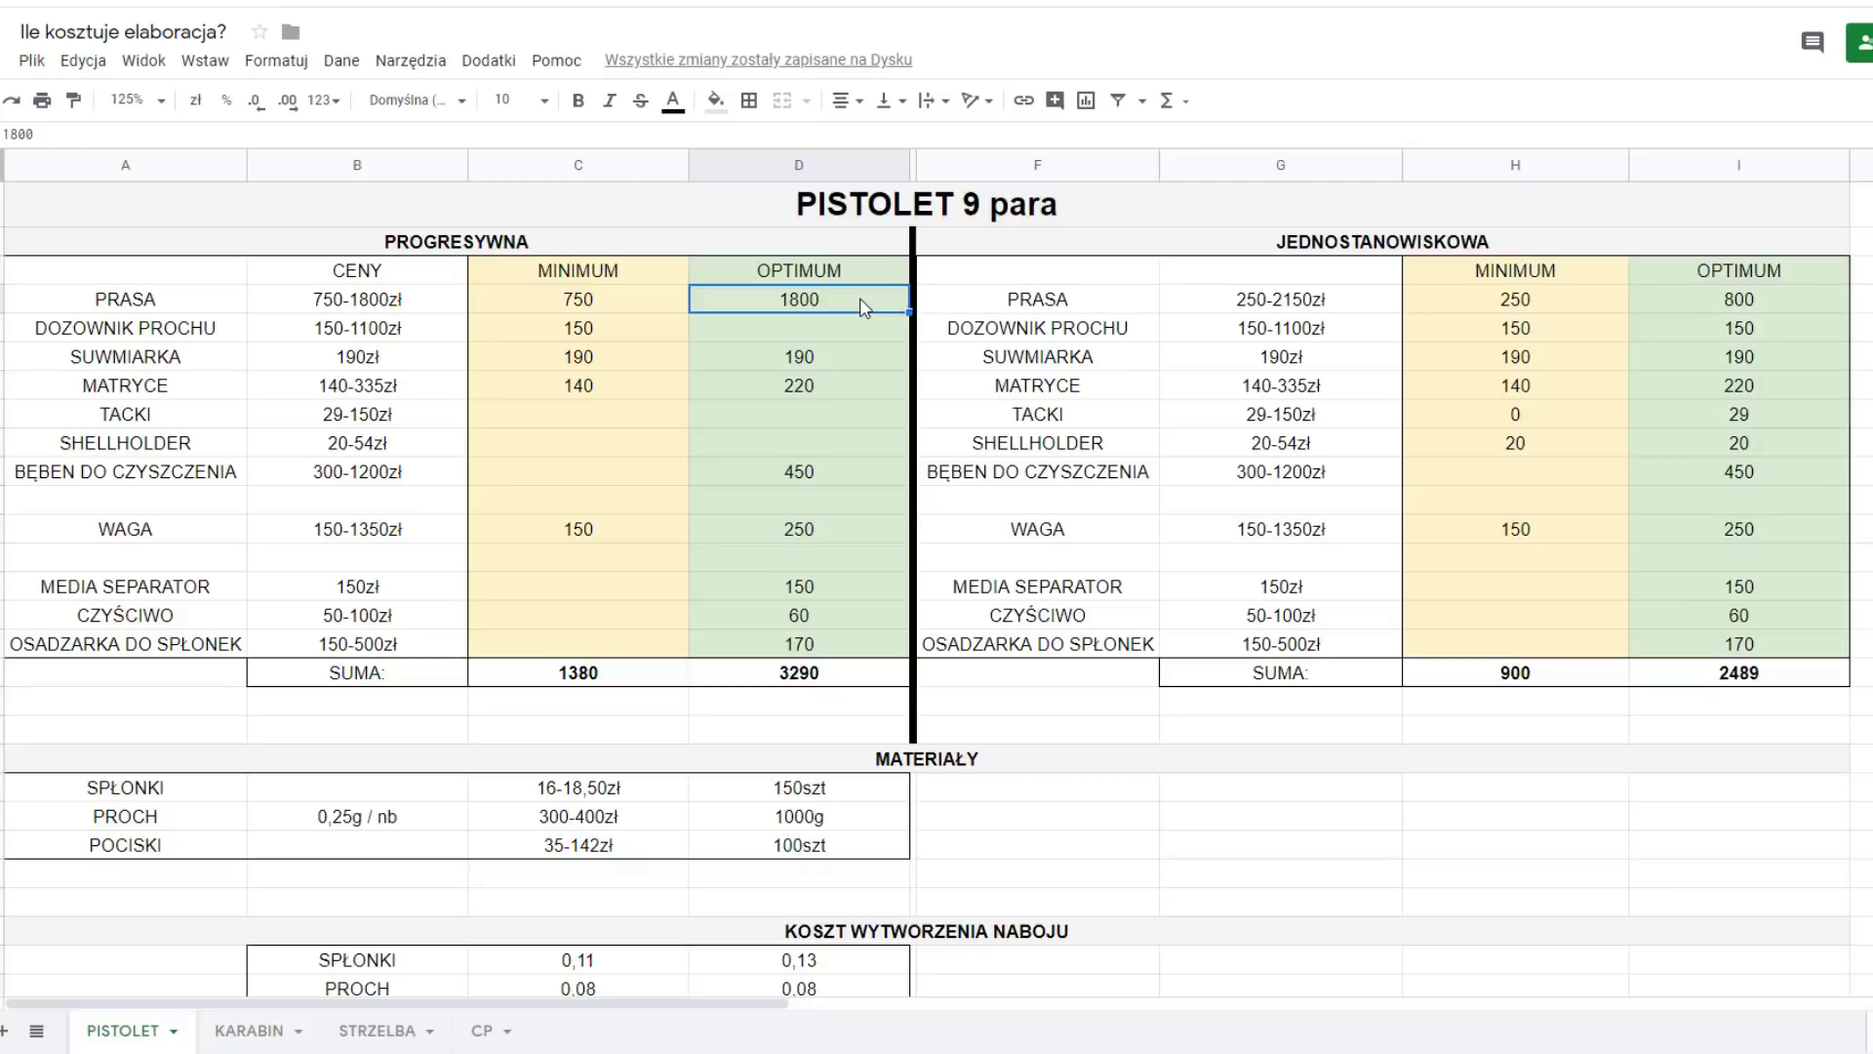
left_click(841, 365)
left_click(843, 336)
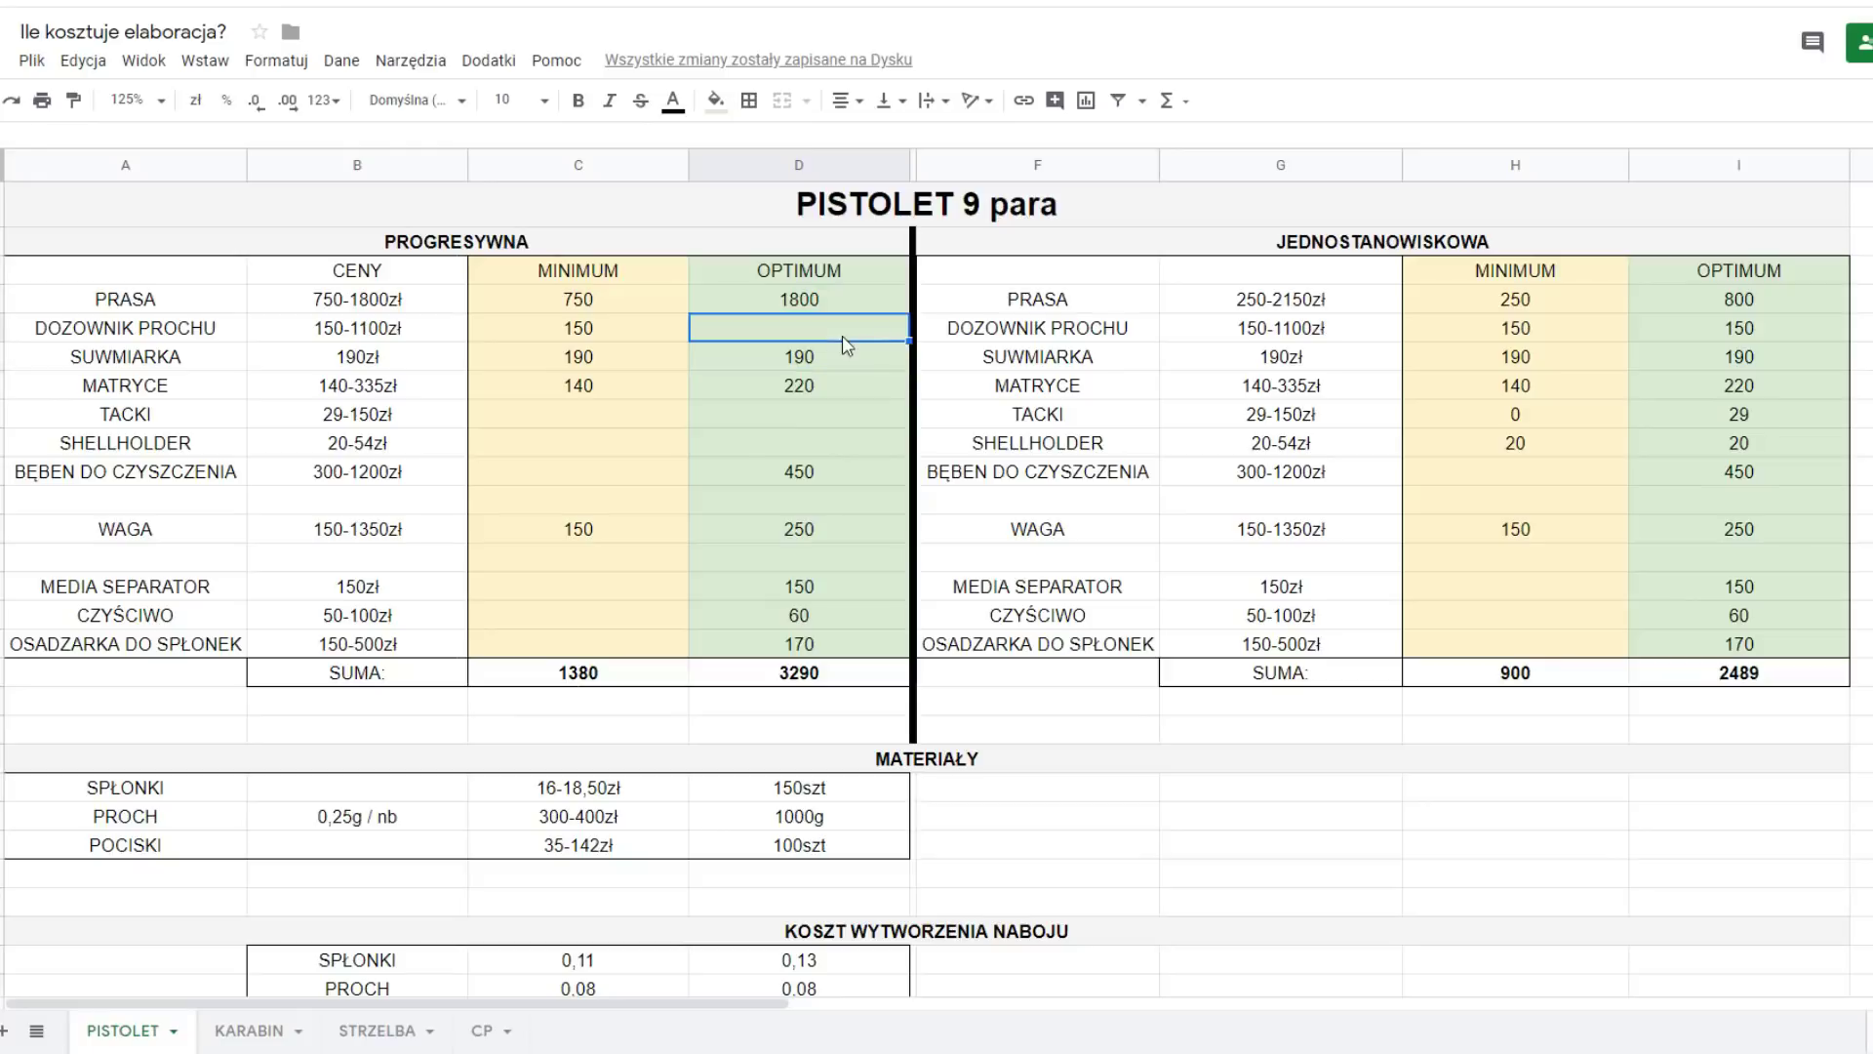
left_click(852, 309)
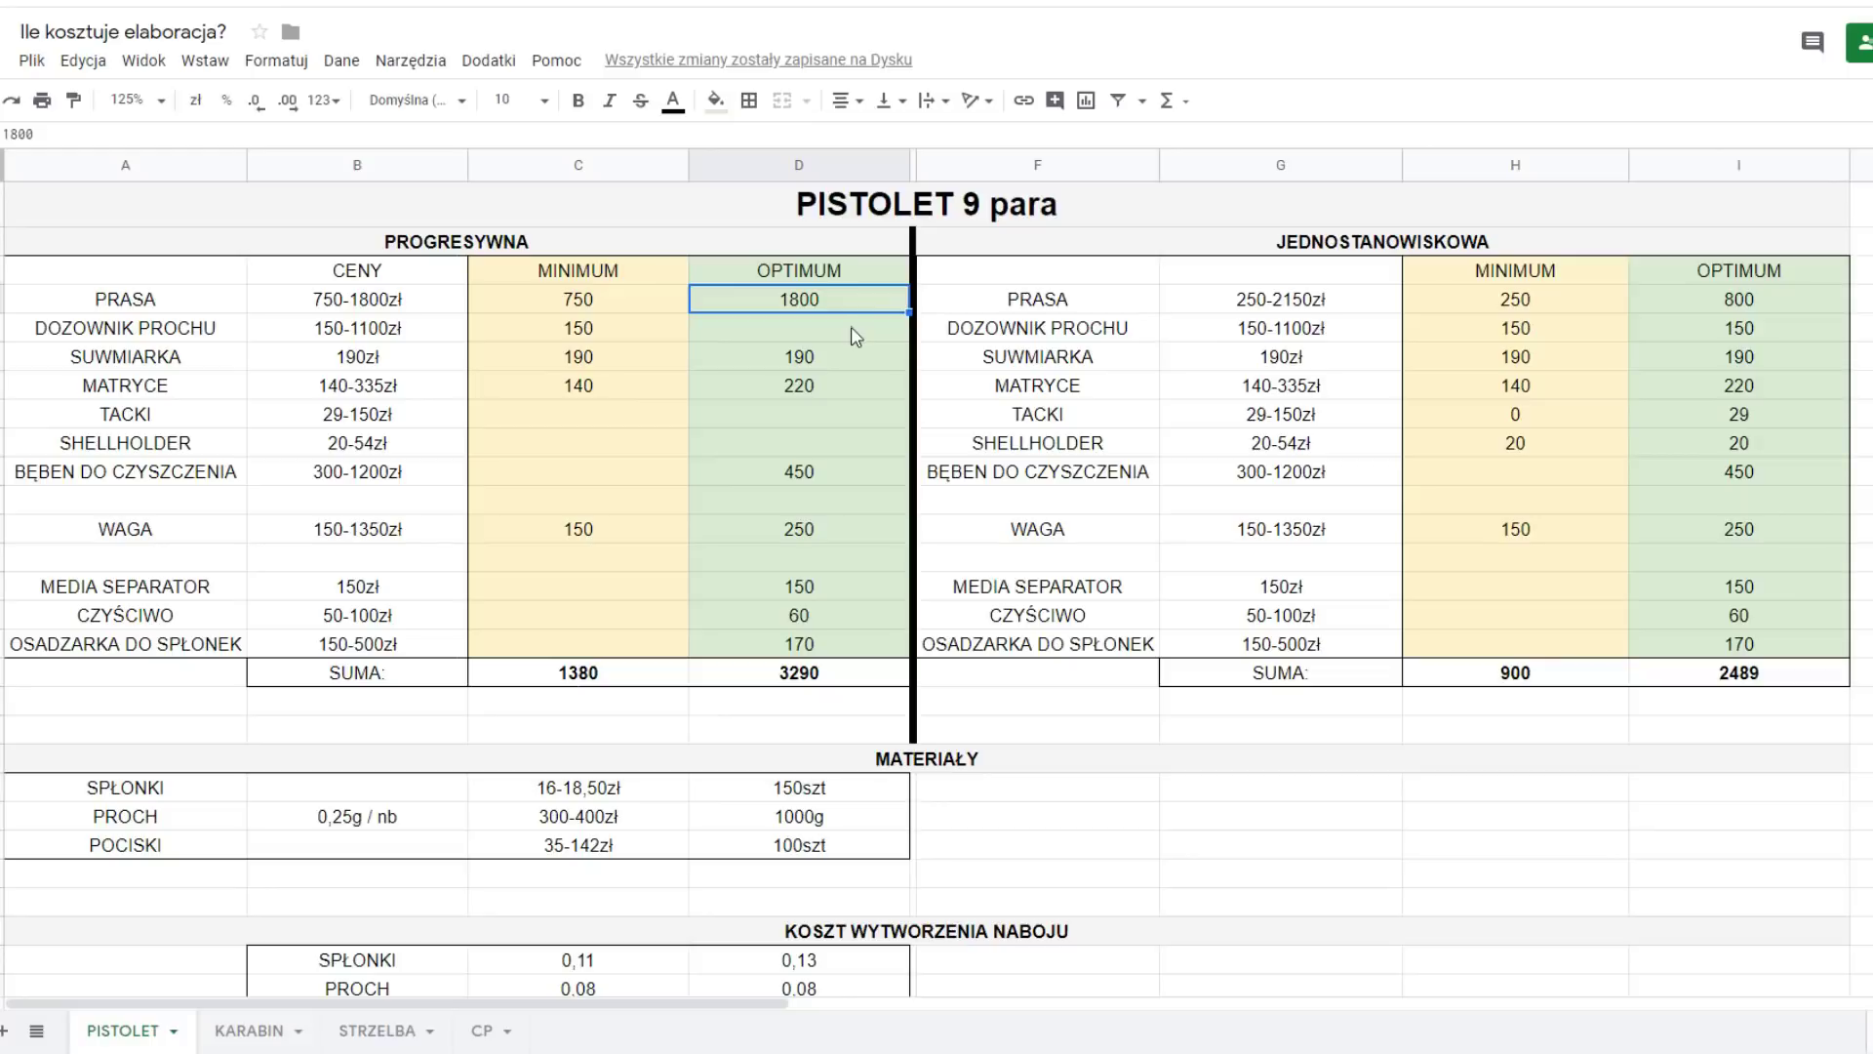
left_click(853, 357)
left_click(843, 393)
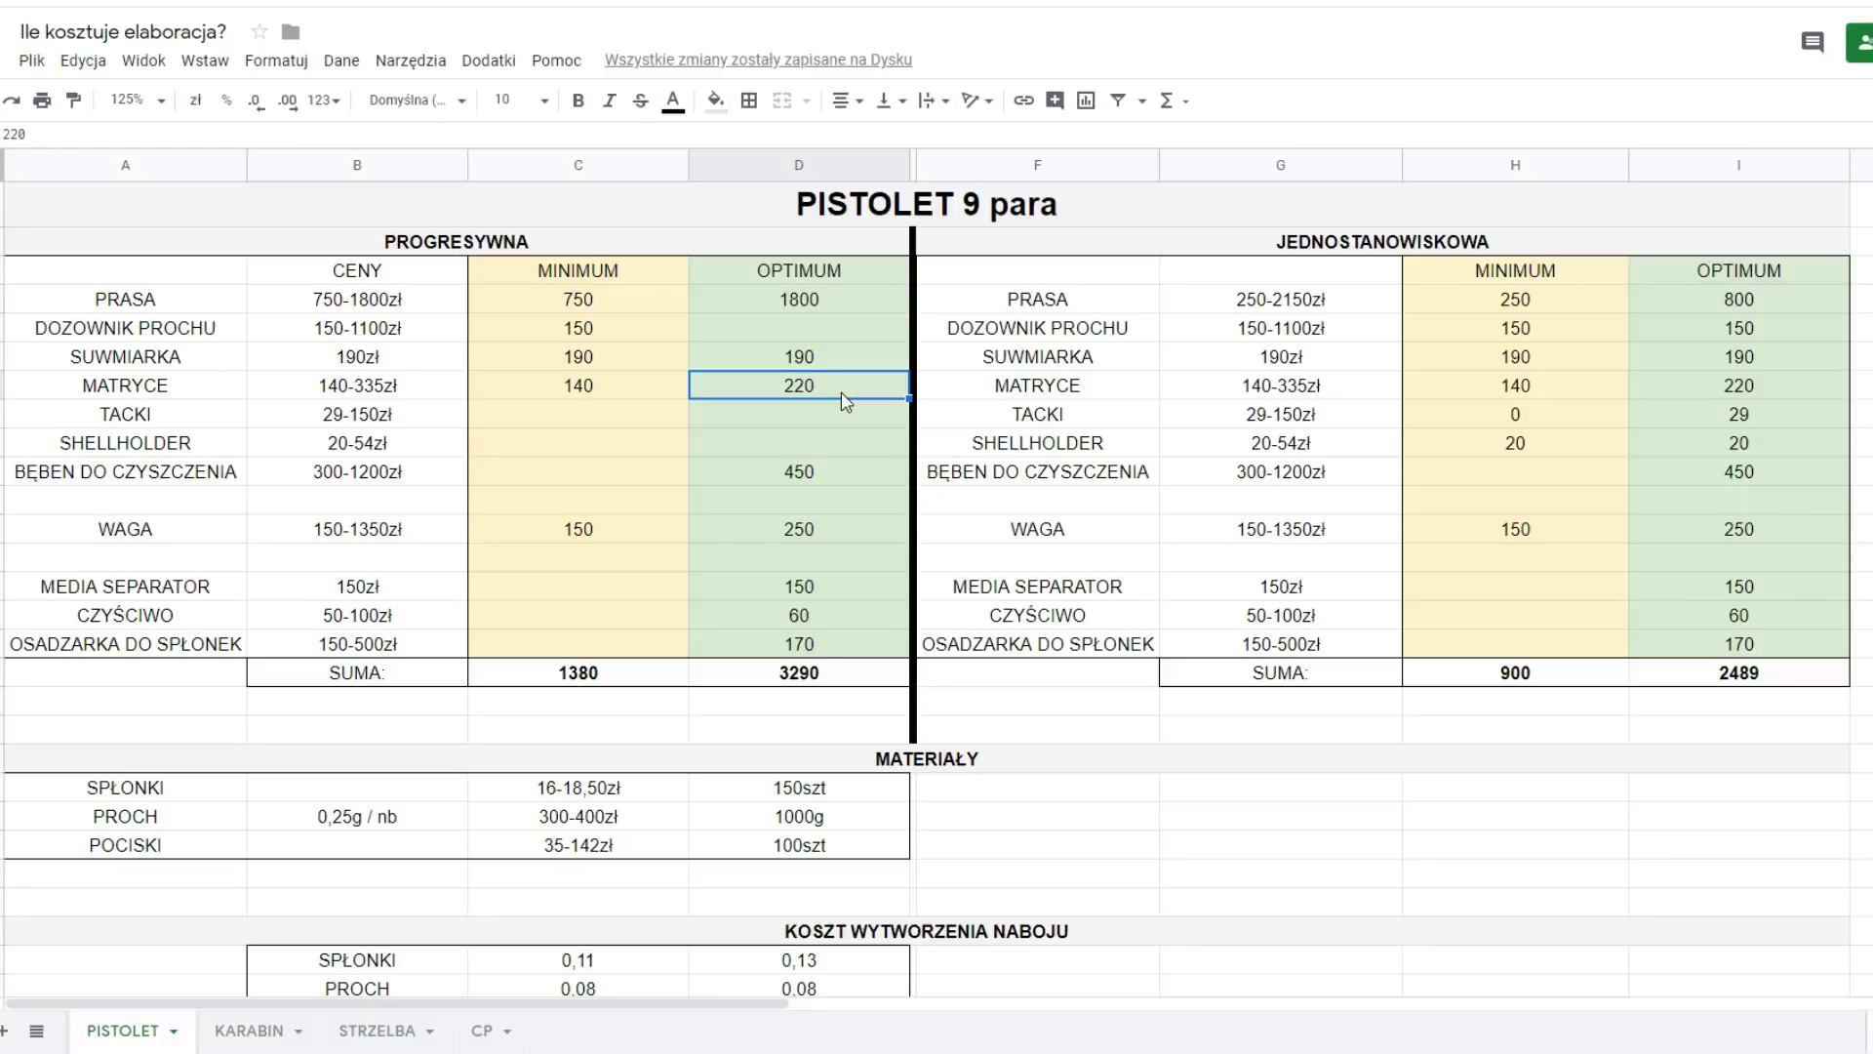
left_click(845, 478)
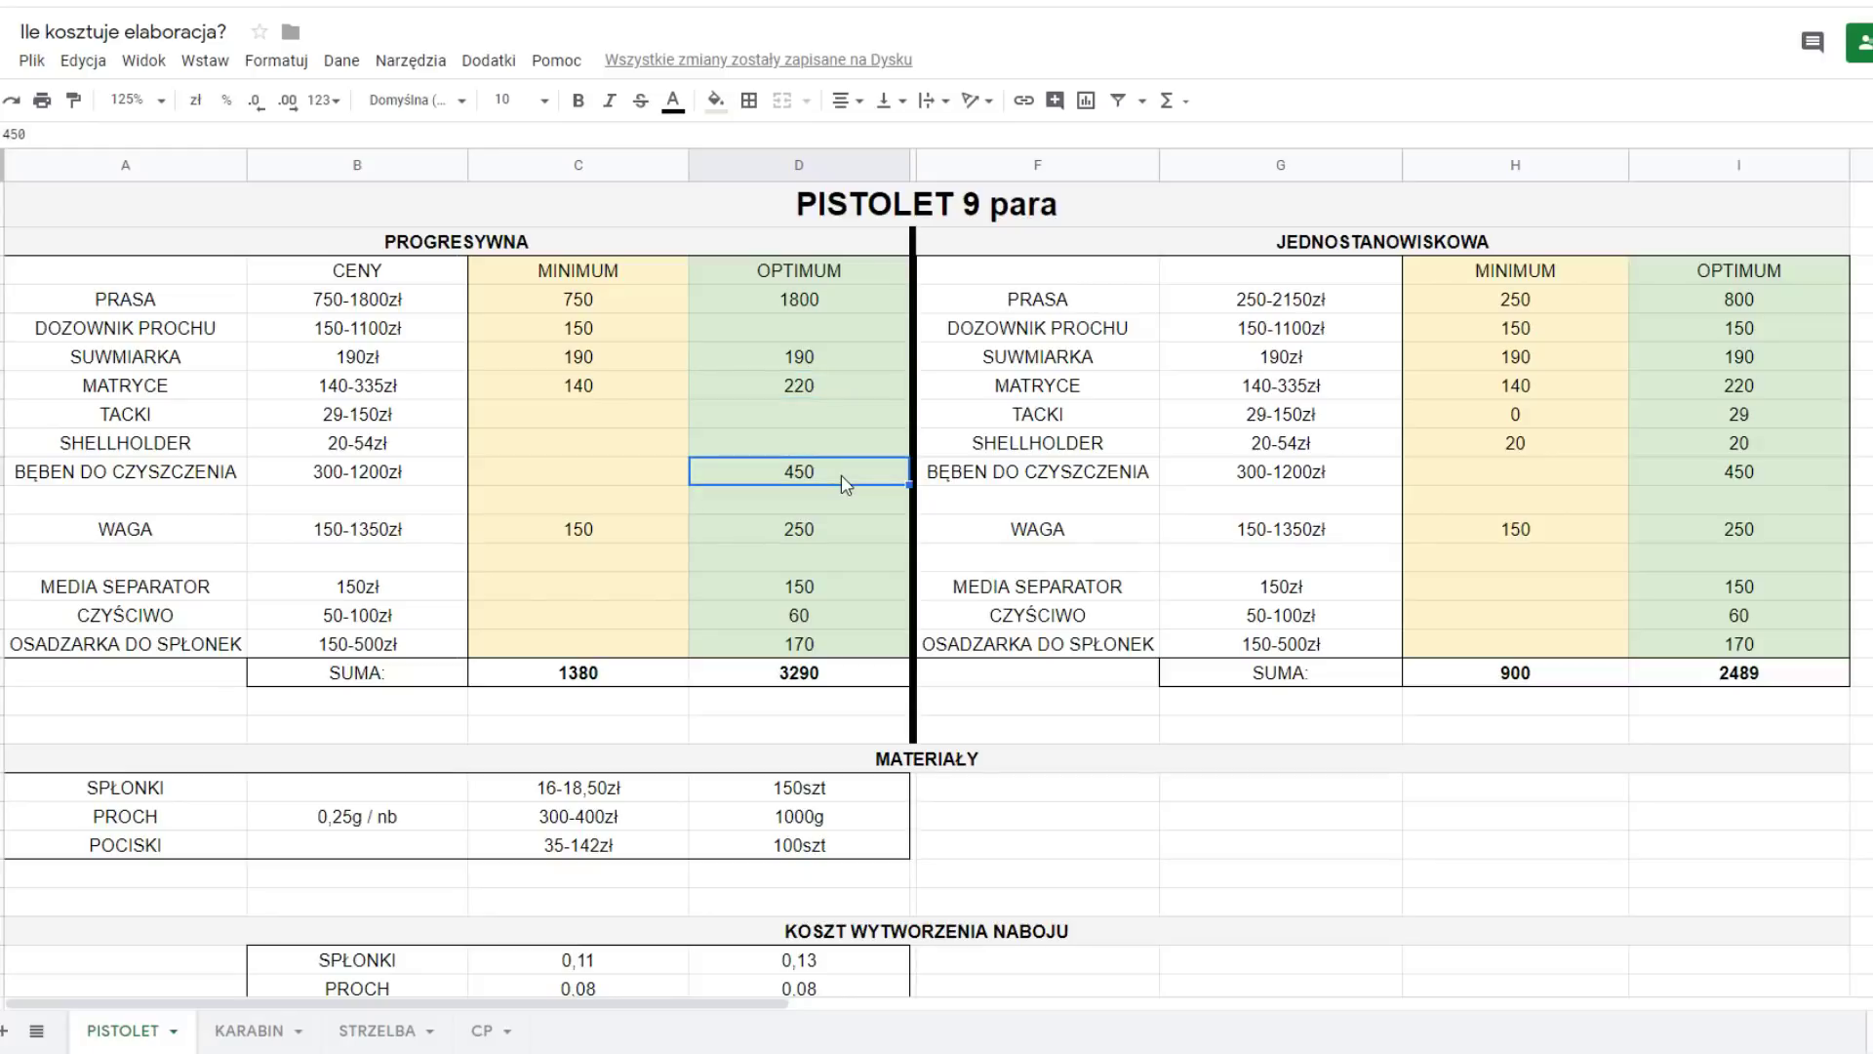
left_click(835, 542)
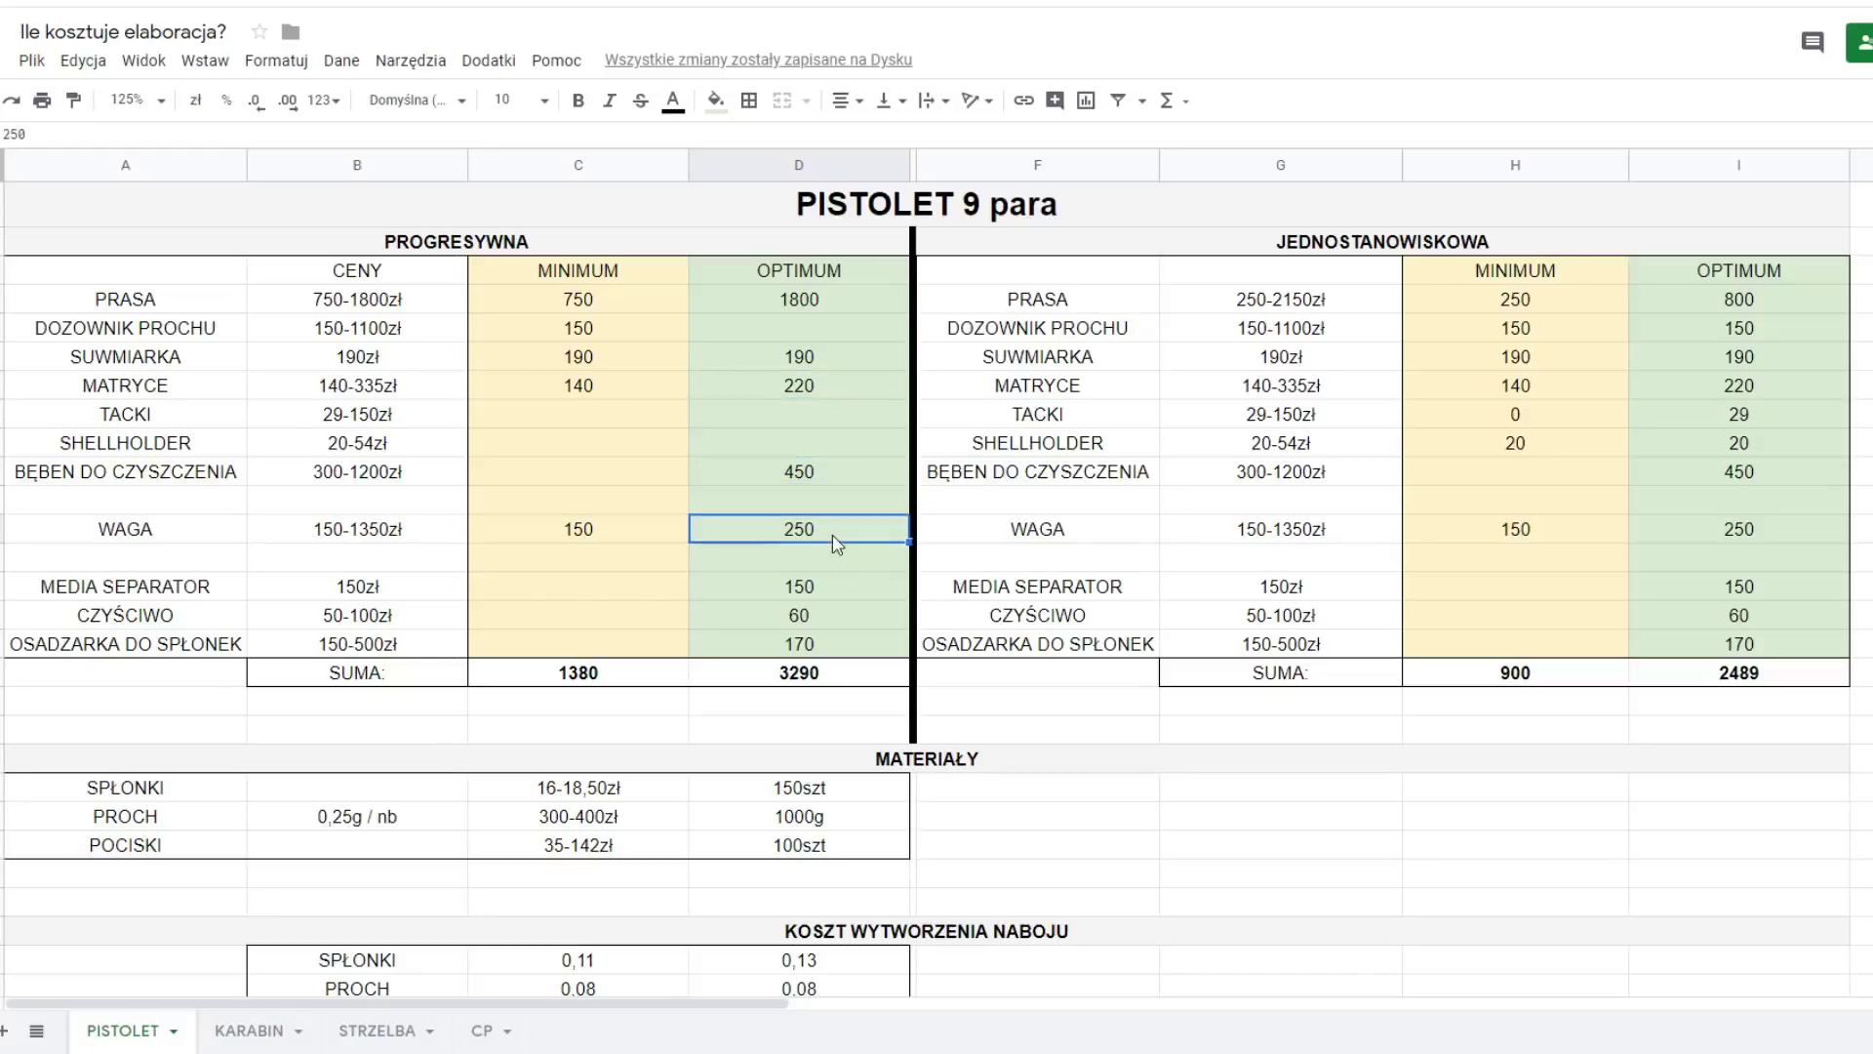
left_click(834, 586)
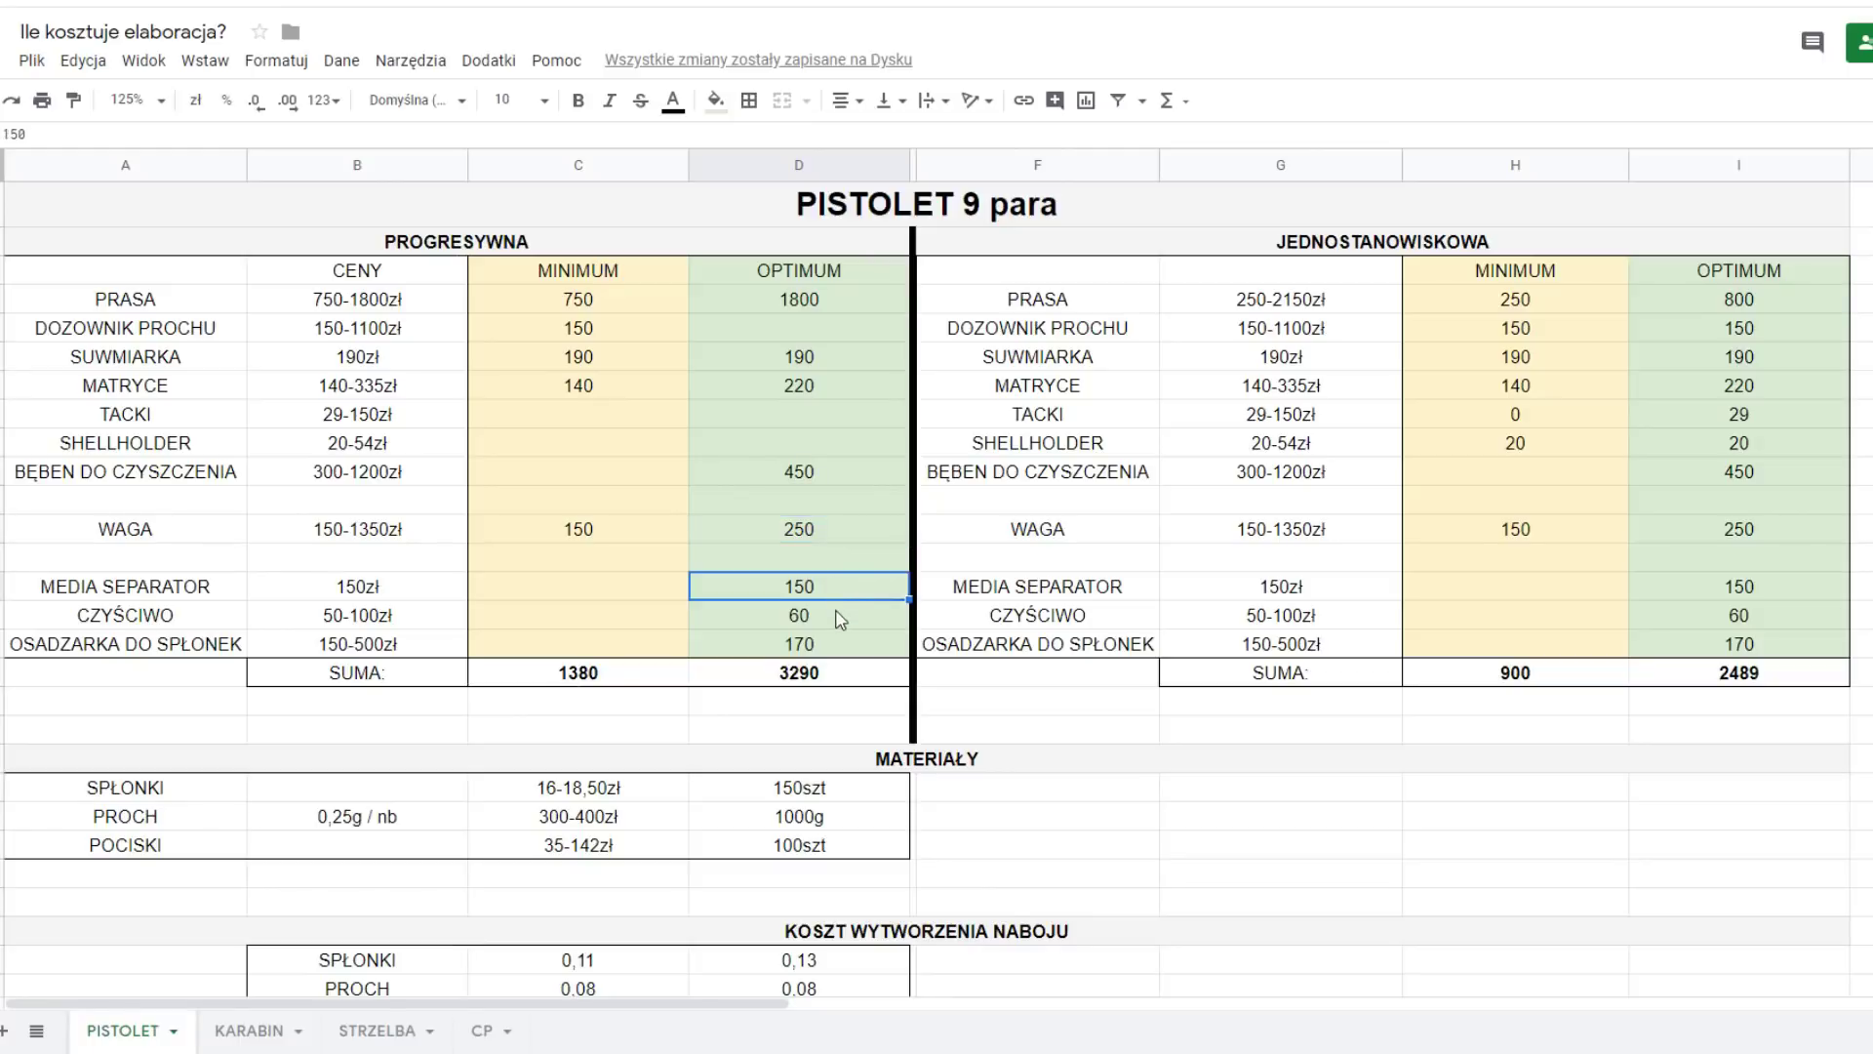
left_click(841, 621)
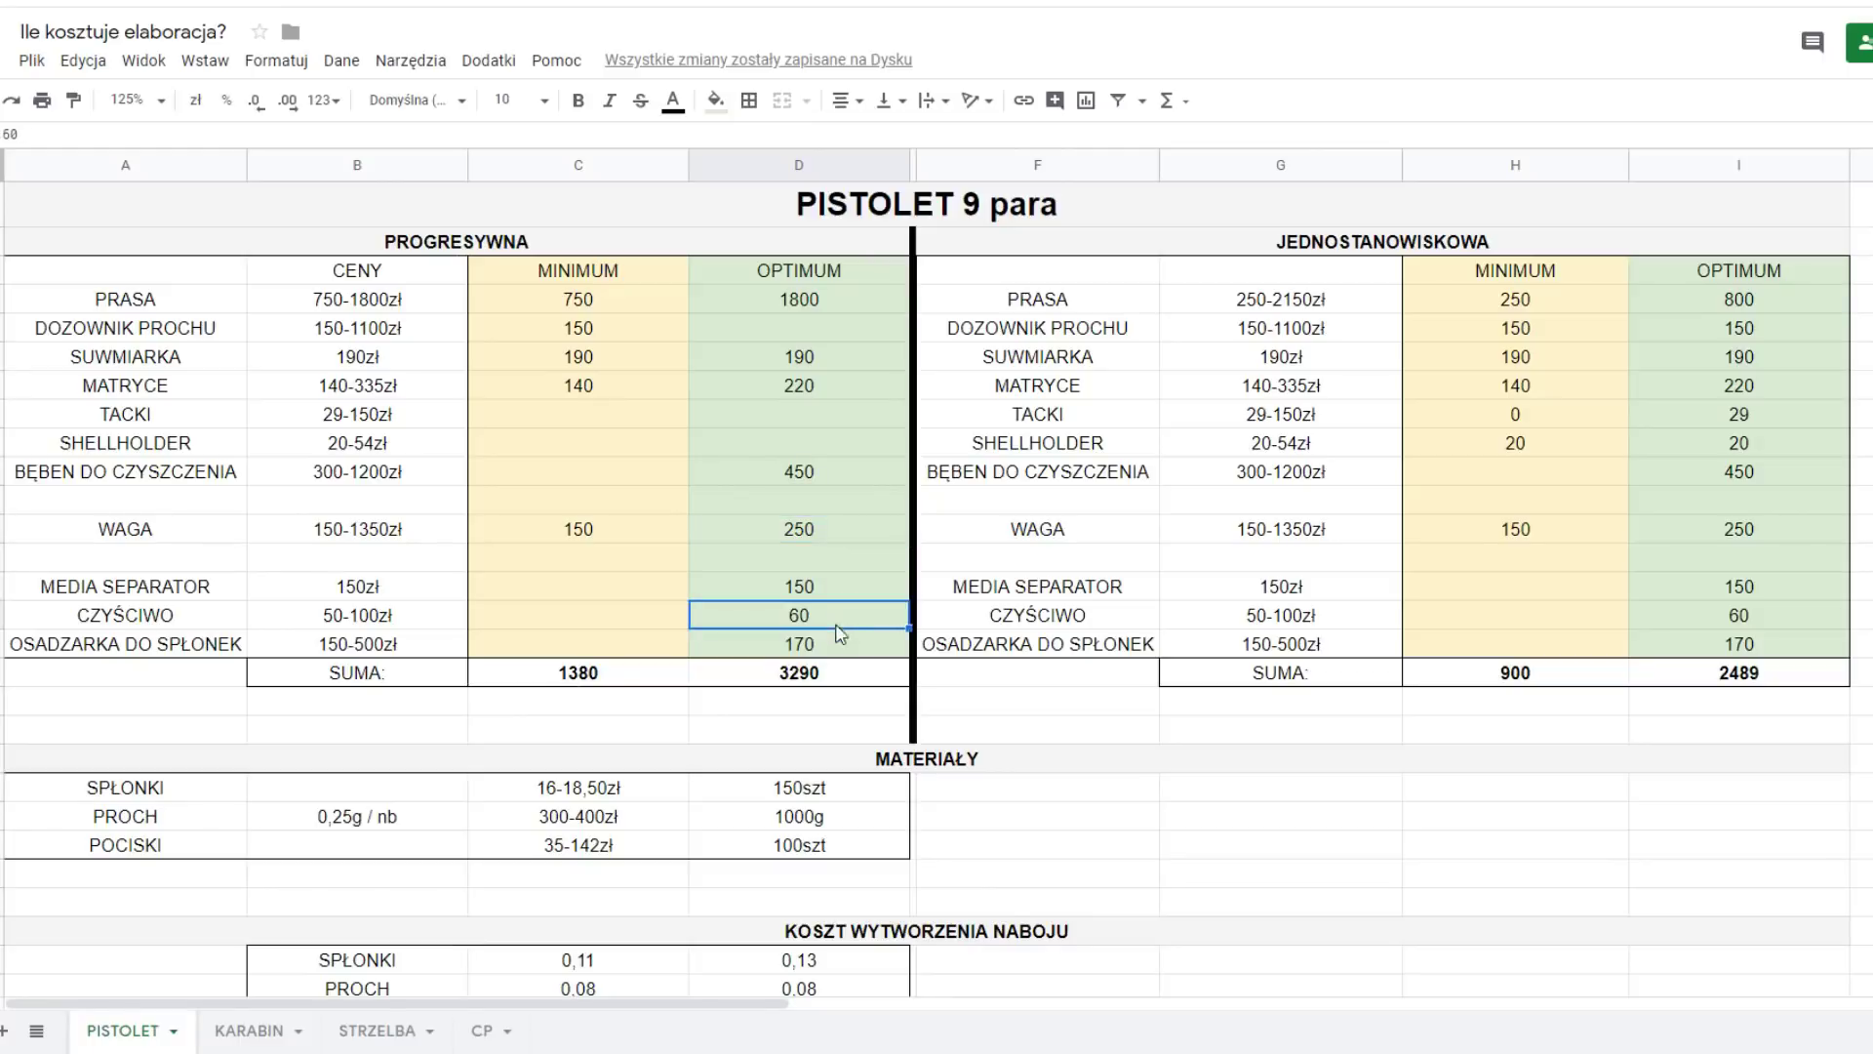
left_click(841, 649)
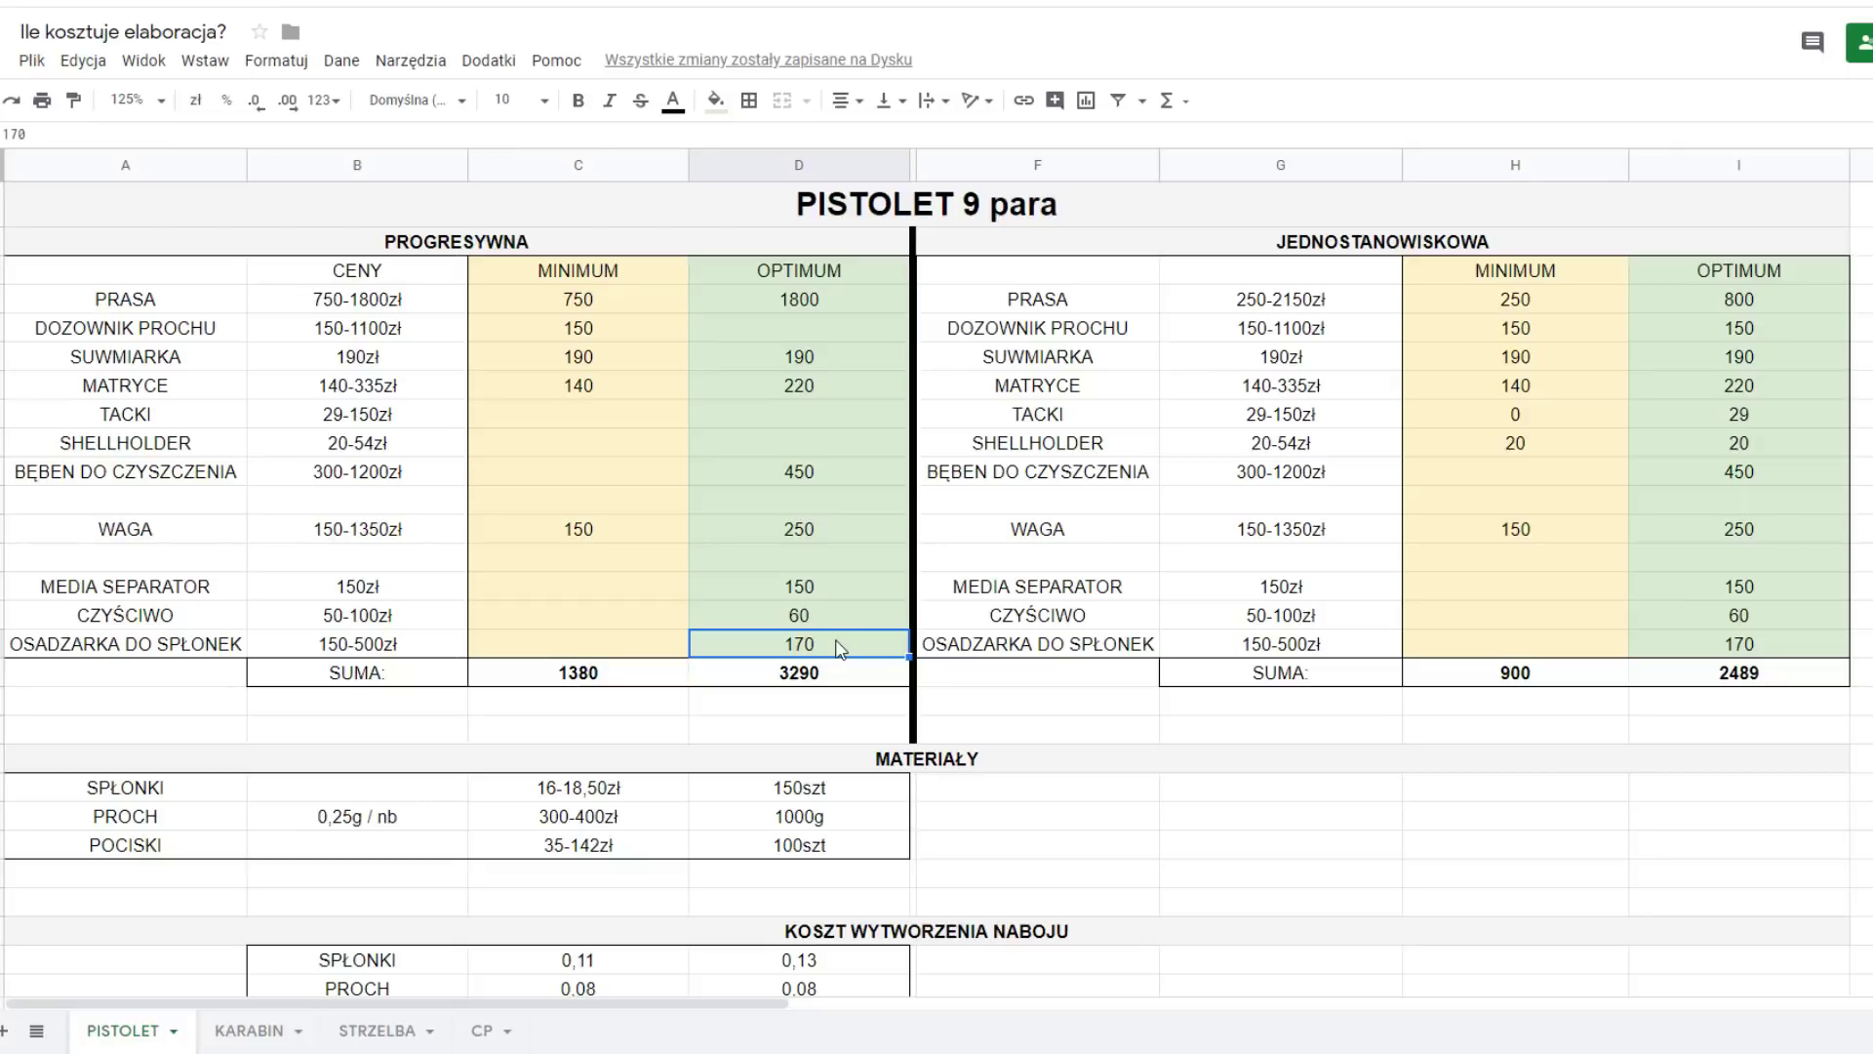
left_click(824, 676)
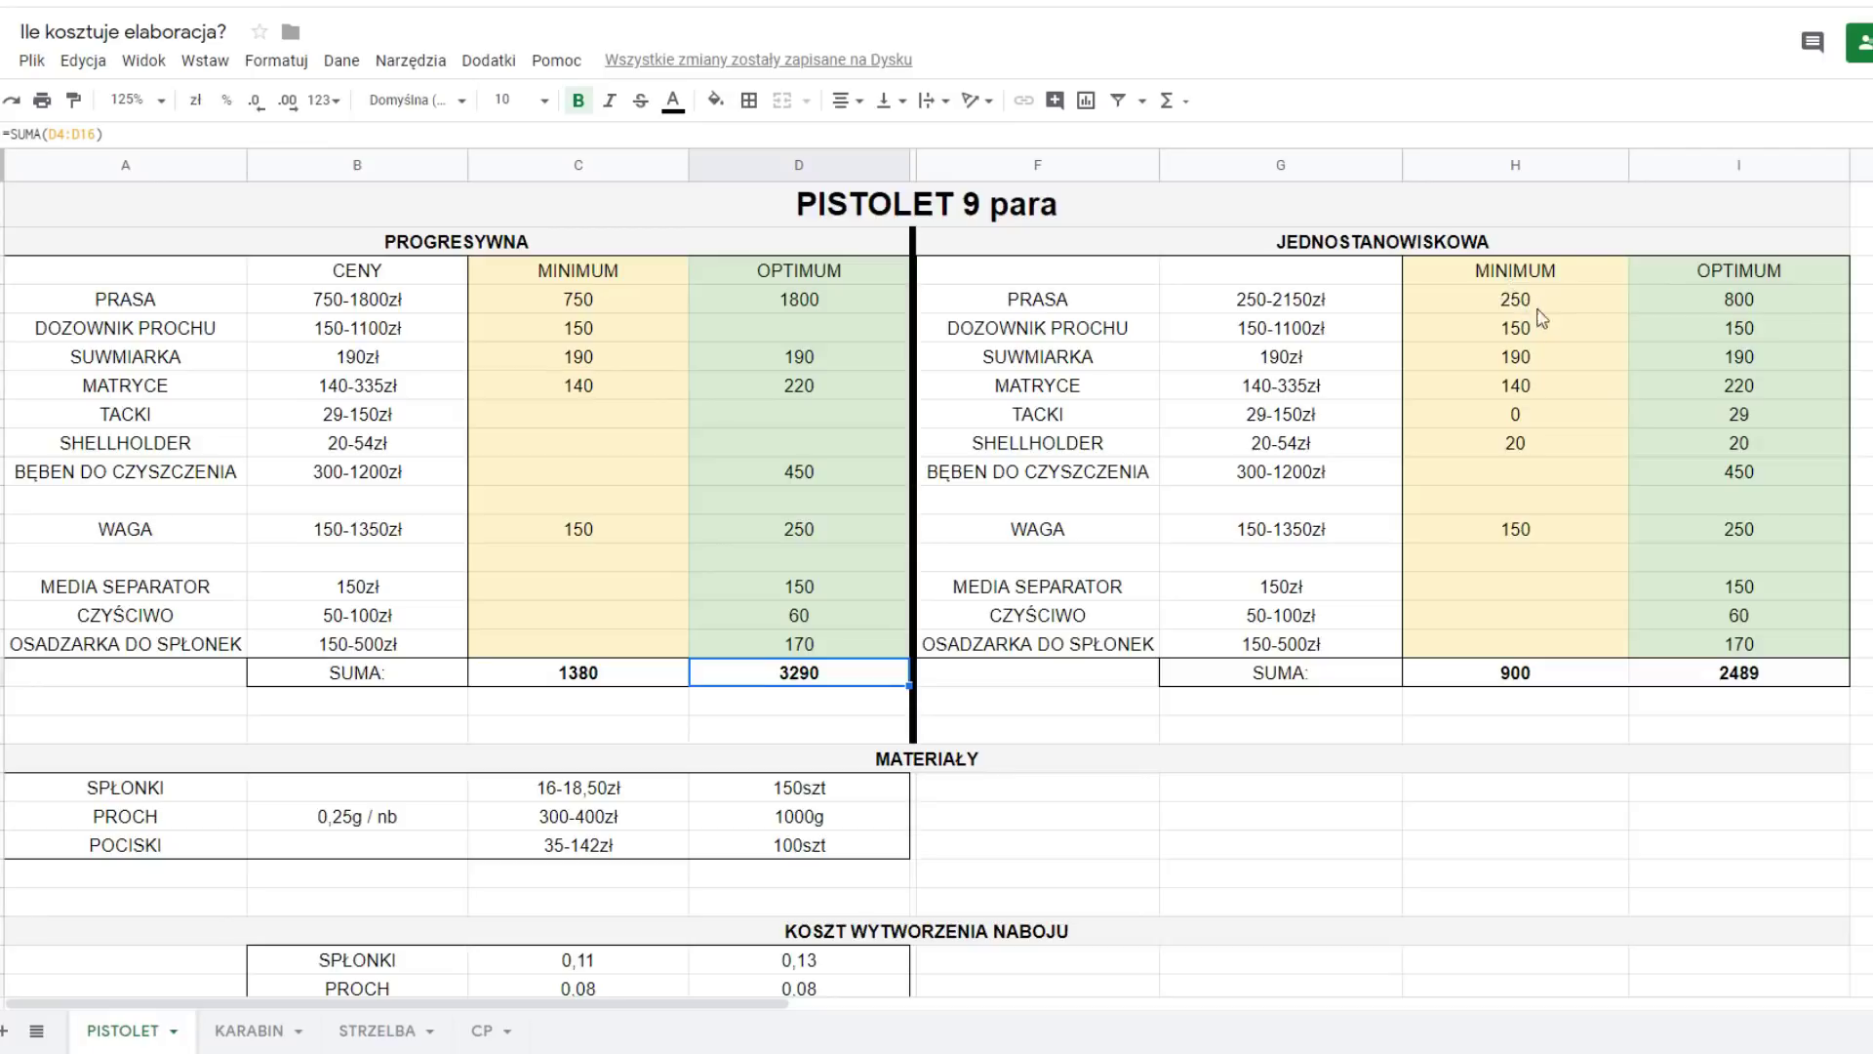
- Review the MINIMUM costs in the JEDNOSTANOWISKOWA table, including TACKI, SHELLHOLDER, WAGA and the SUMA cell
left_click_drag(1551, 305, 1552, 546)
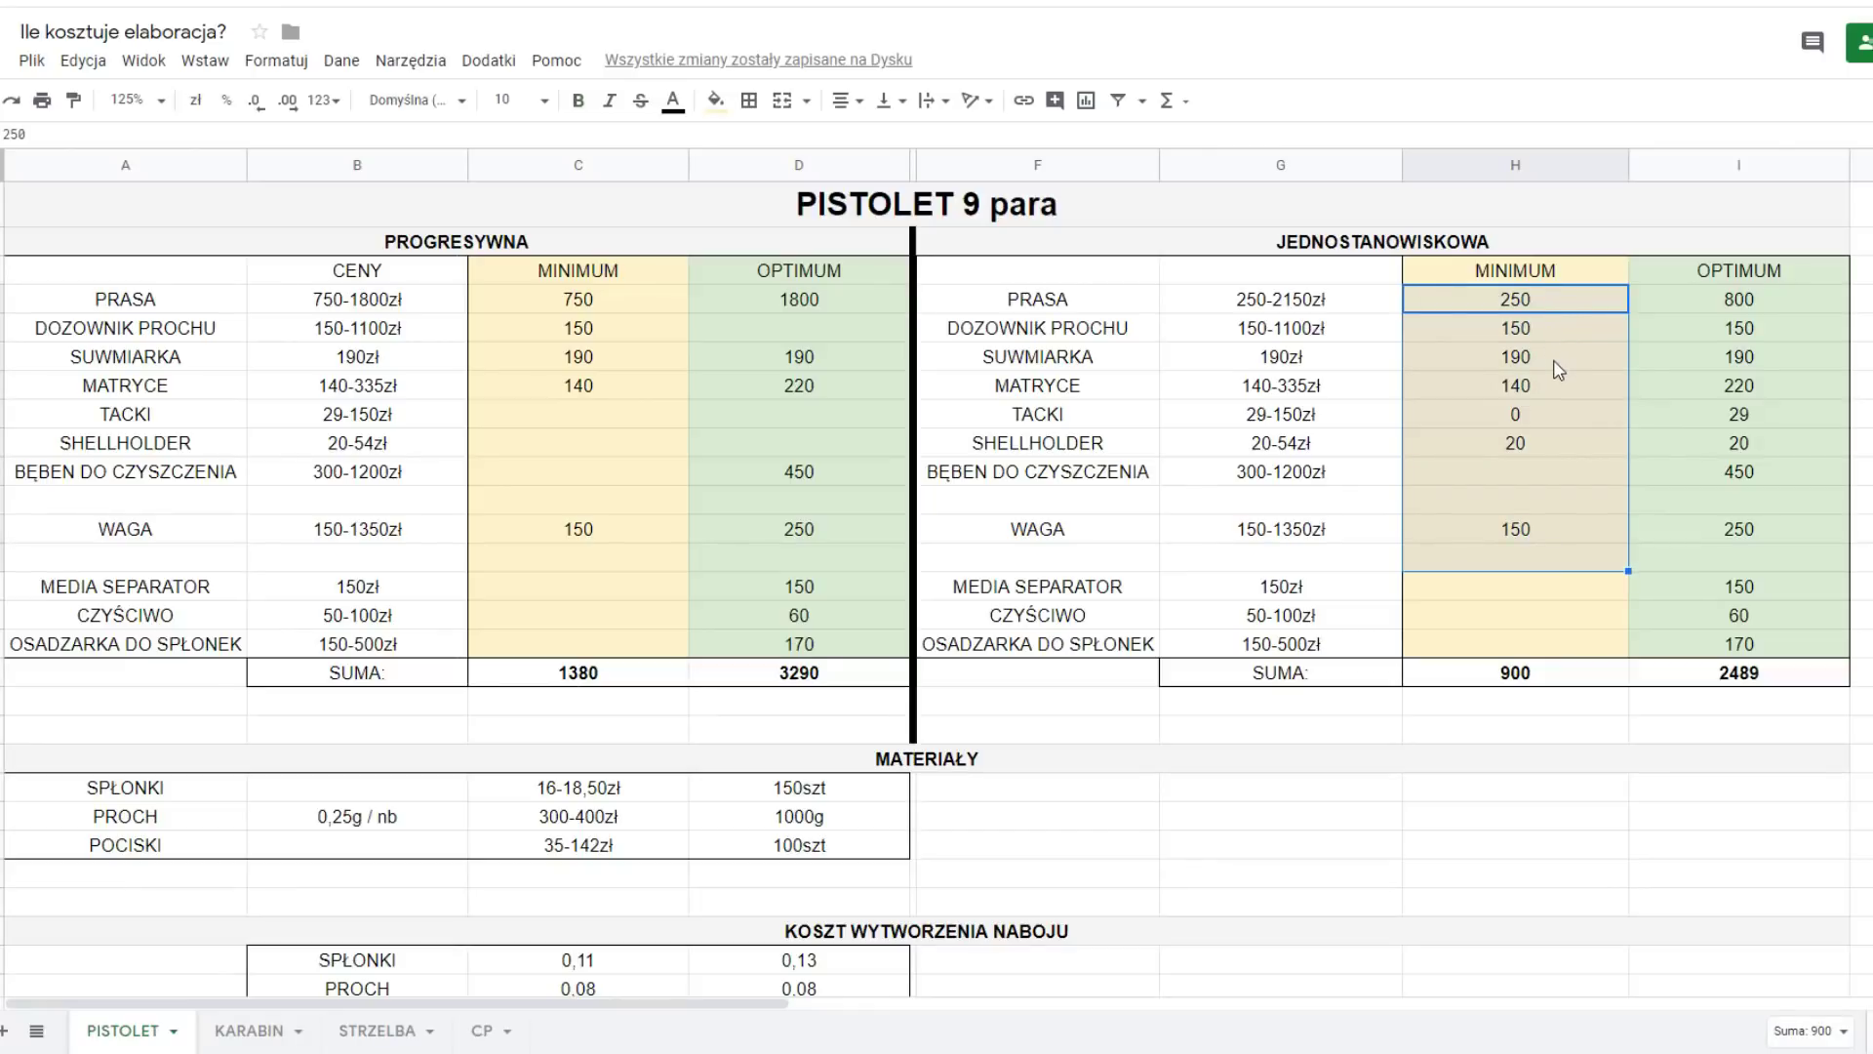
left_click(1556, 425)
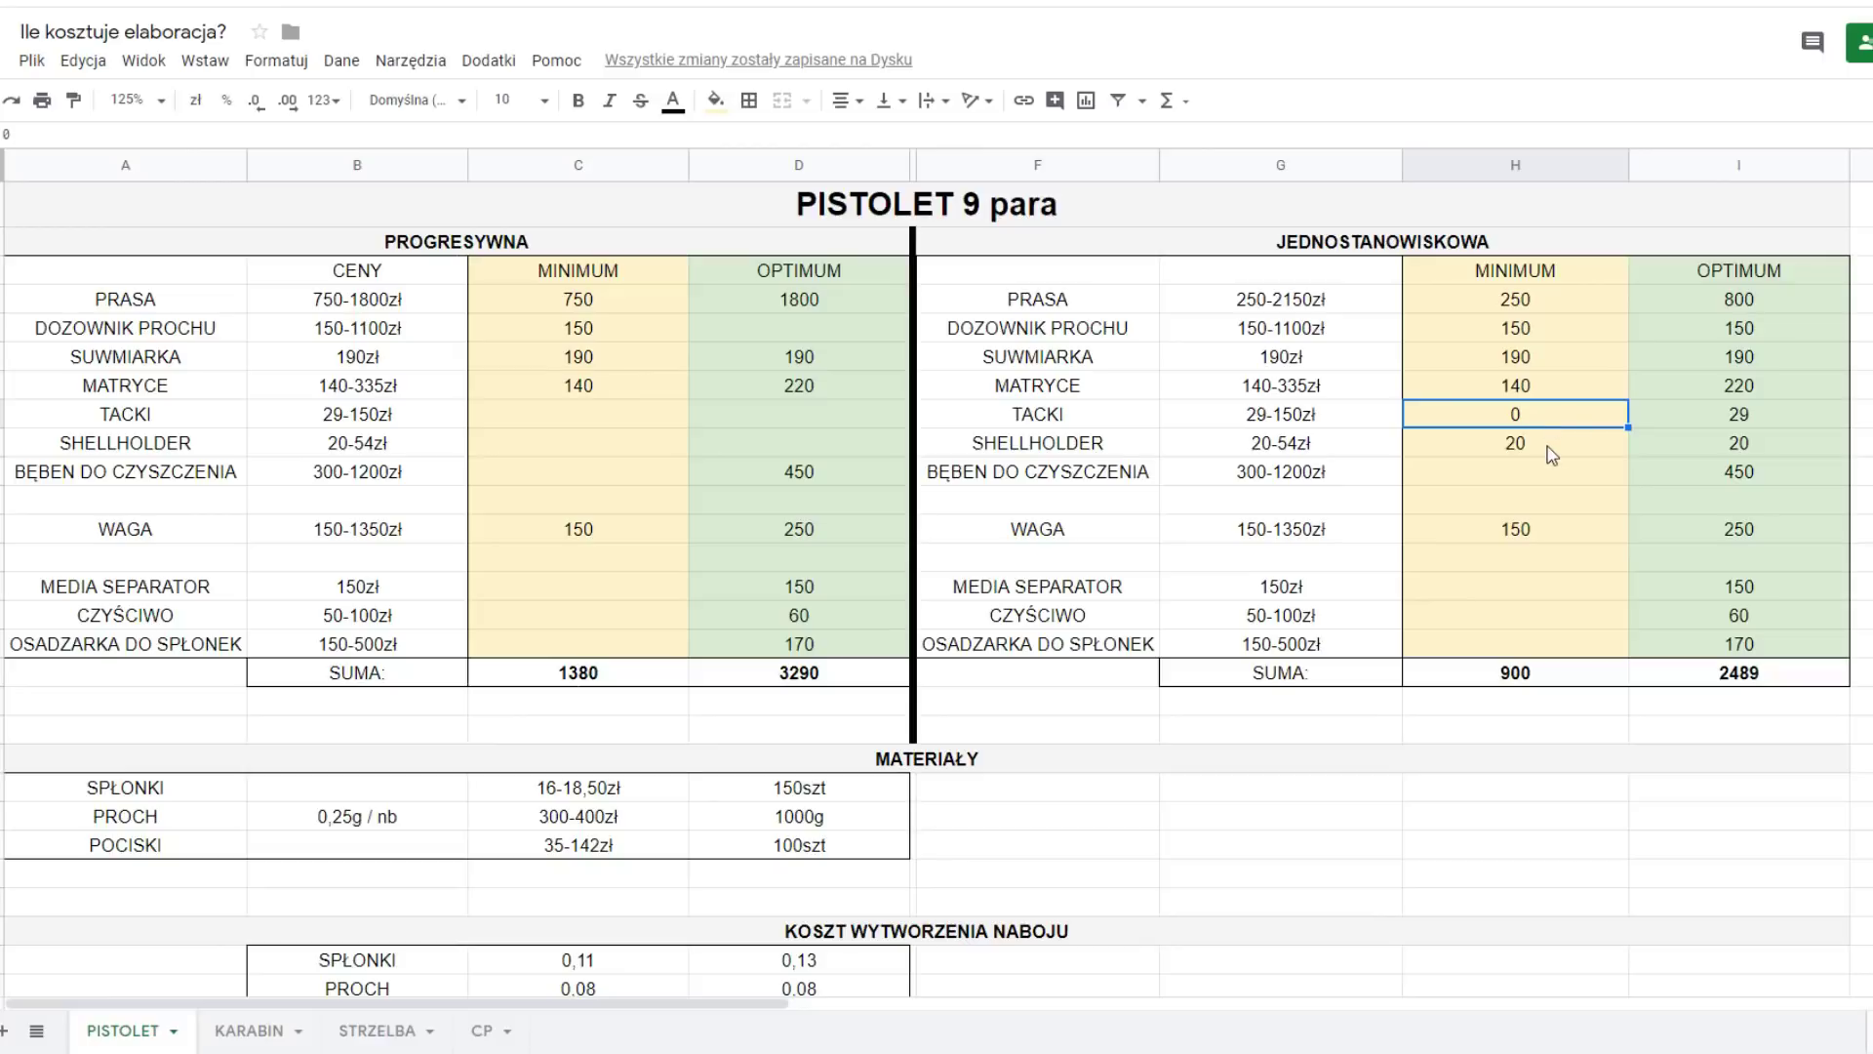
left_click(1552, 454)
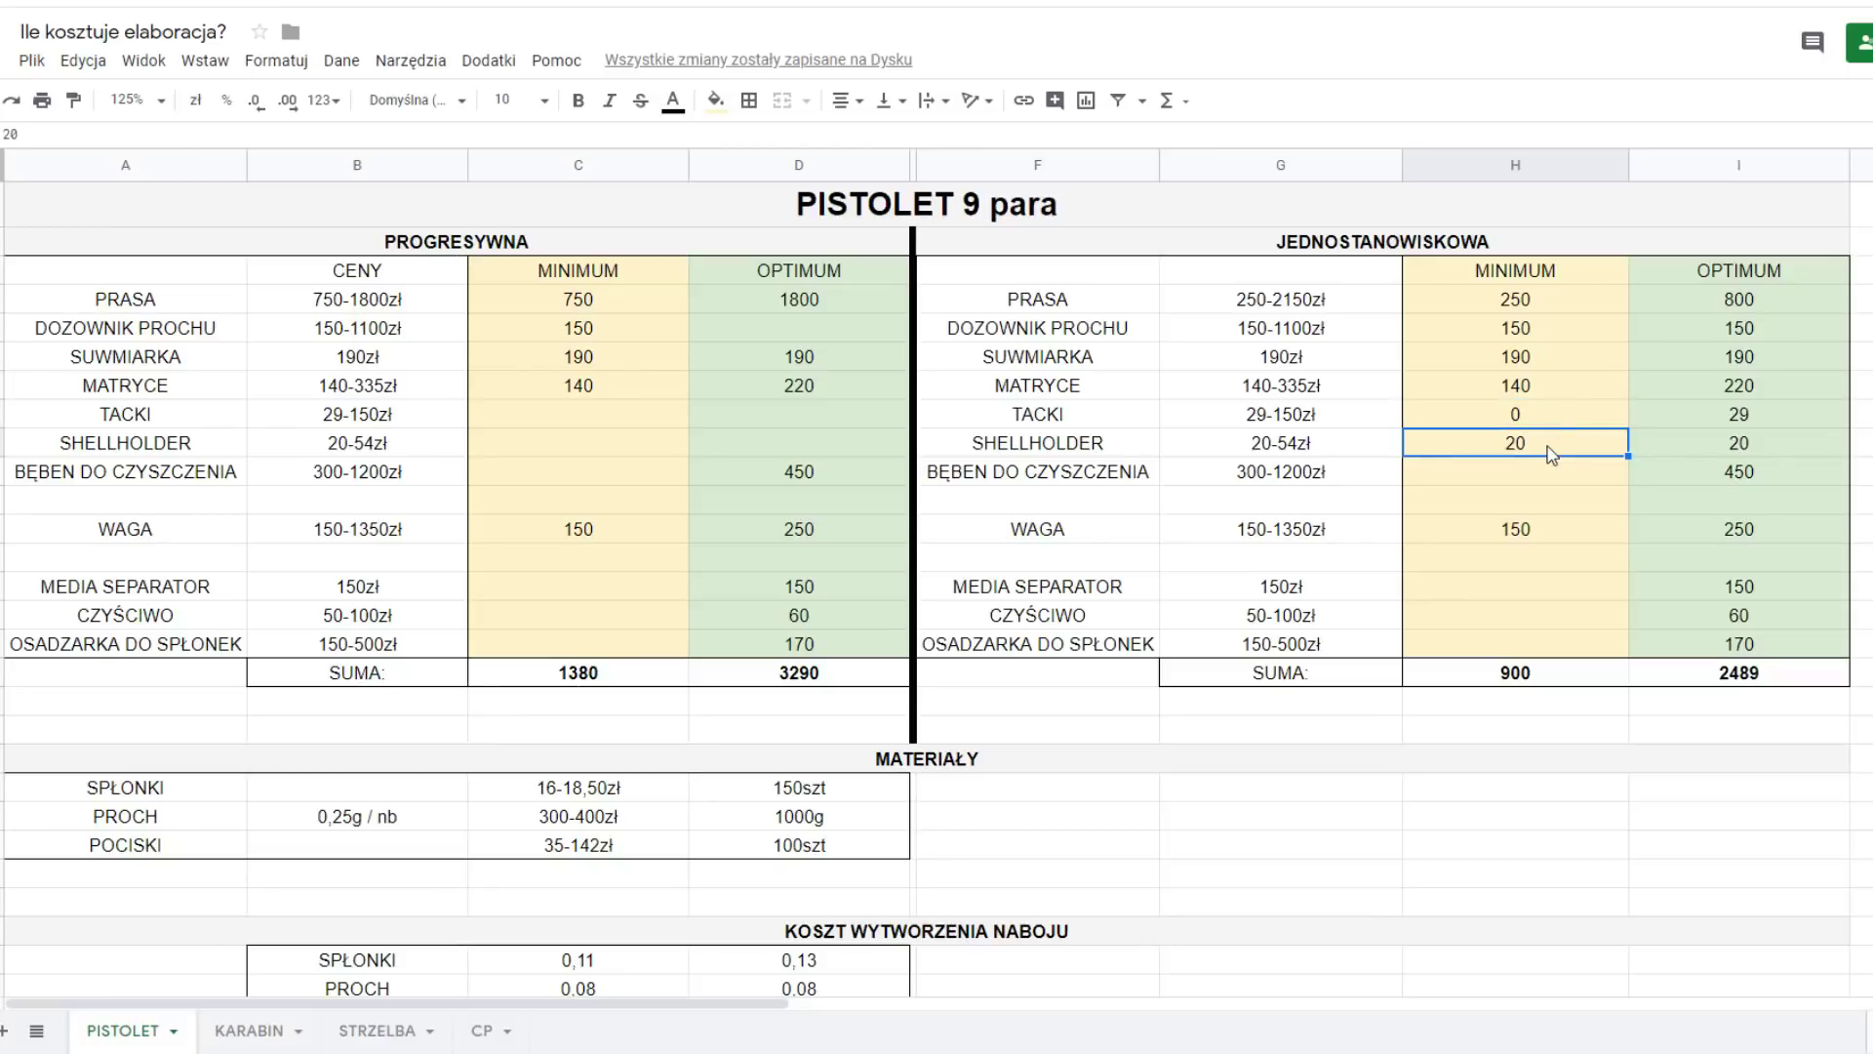
left_click(1571, 532)
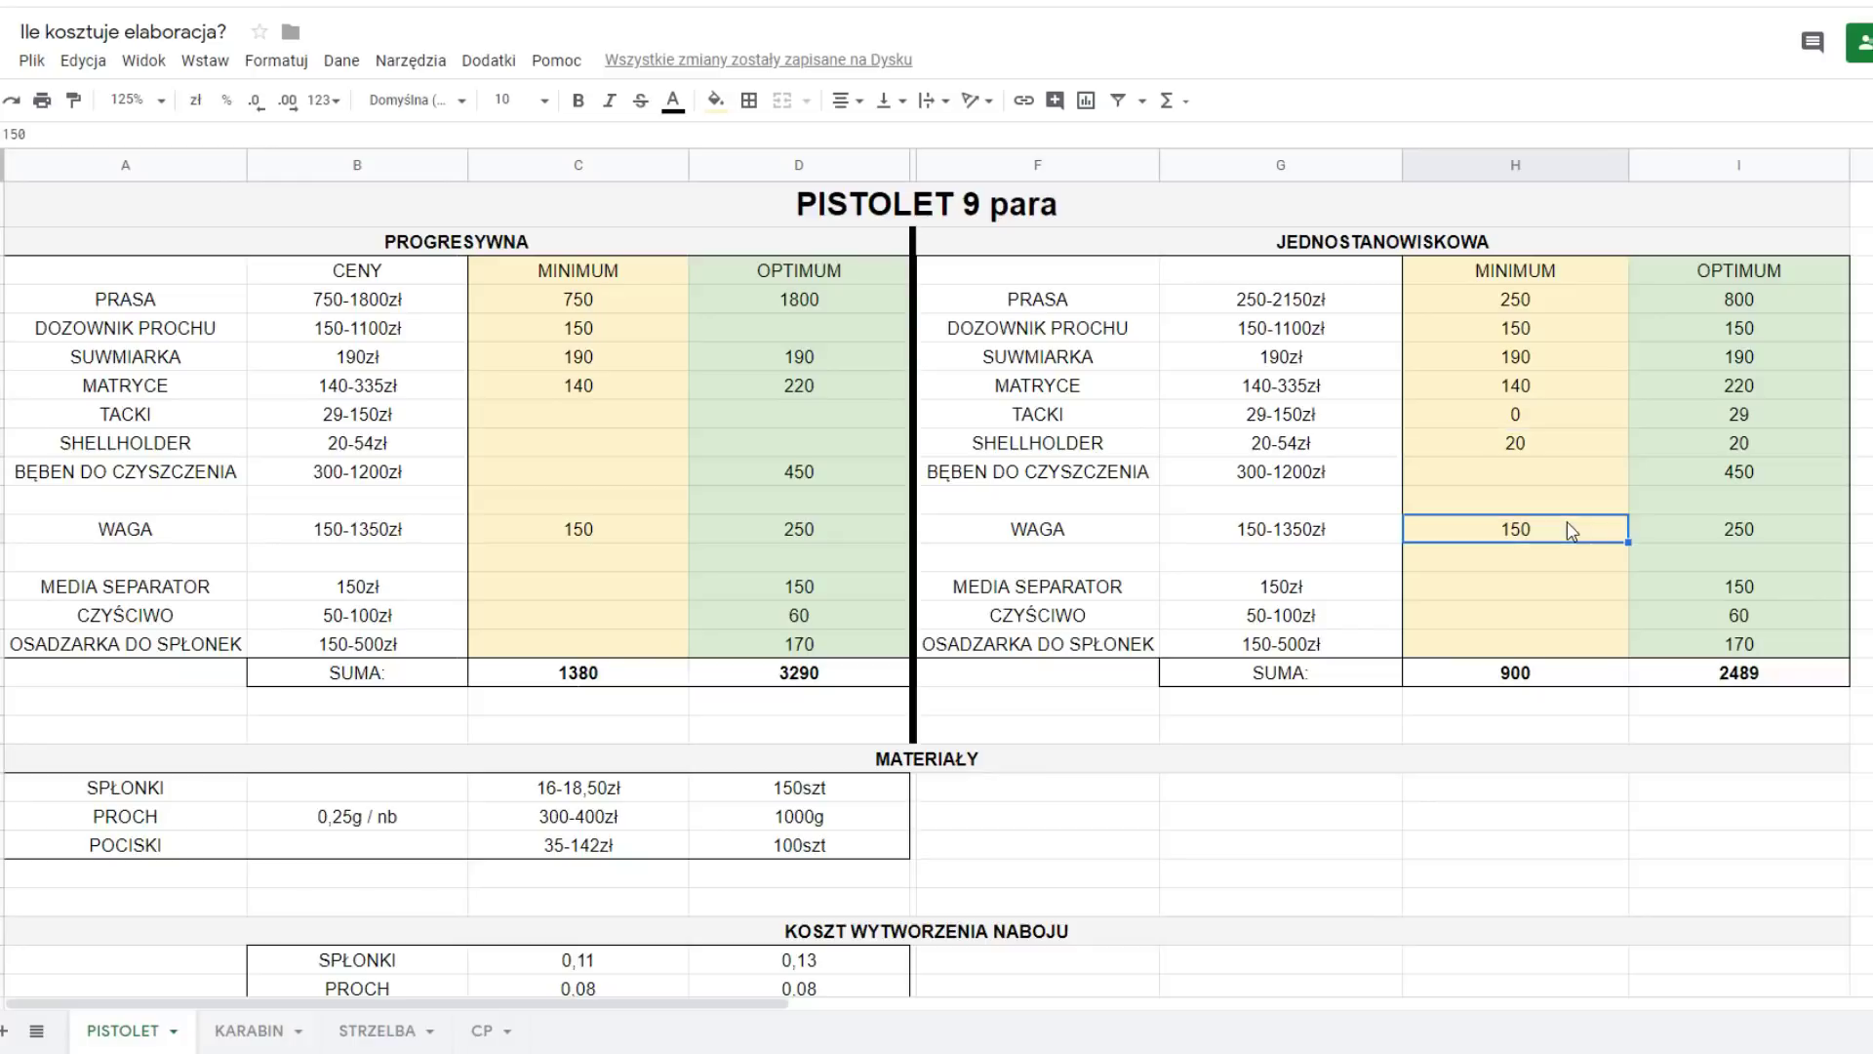
left_click(1576, 676)
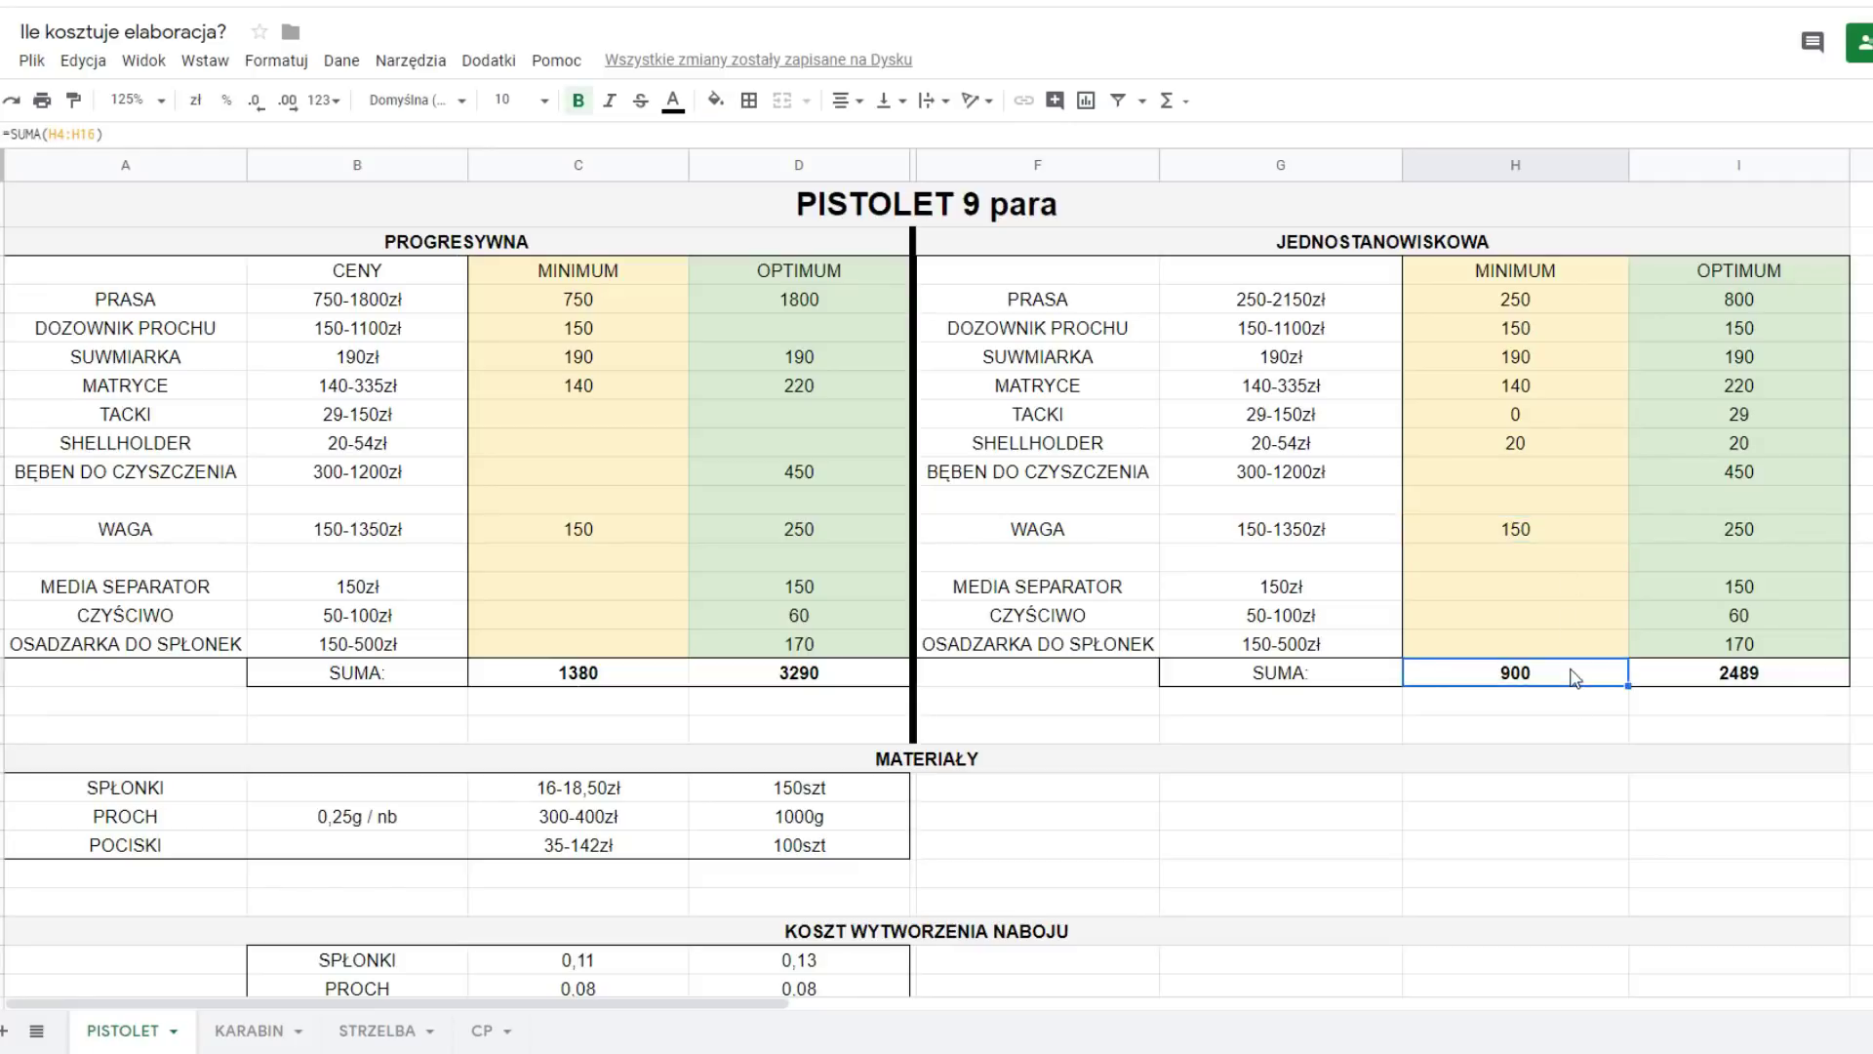
- Review the OPTIMUM costs in the JEDNOSTANOWISKOWA table, including PRASA, WAGA and the SUMA cell
left_click_drag(1805, 276, 1807, 644)
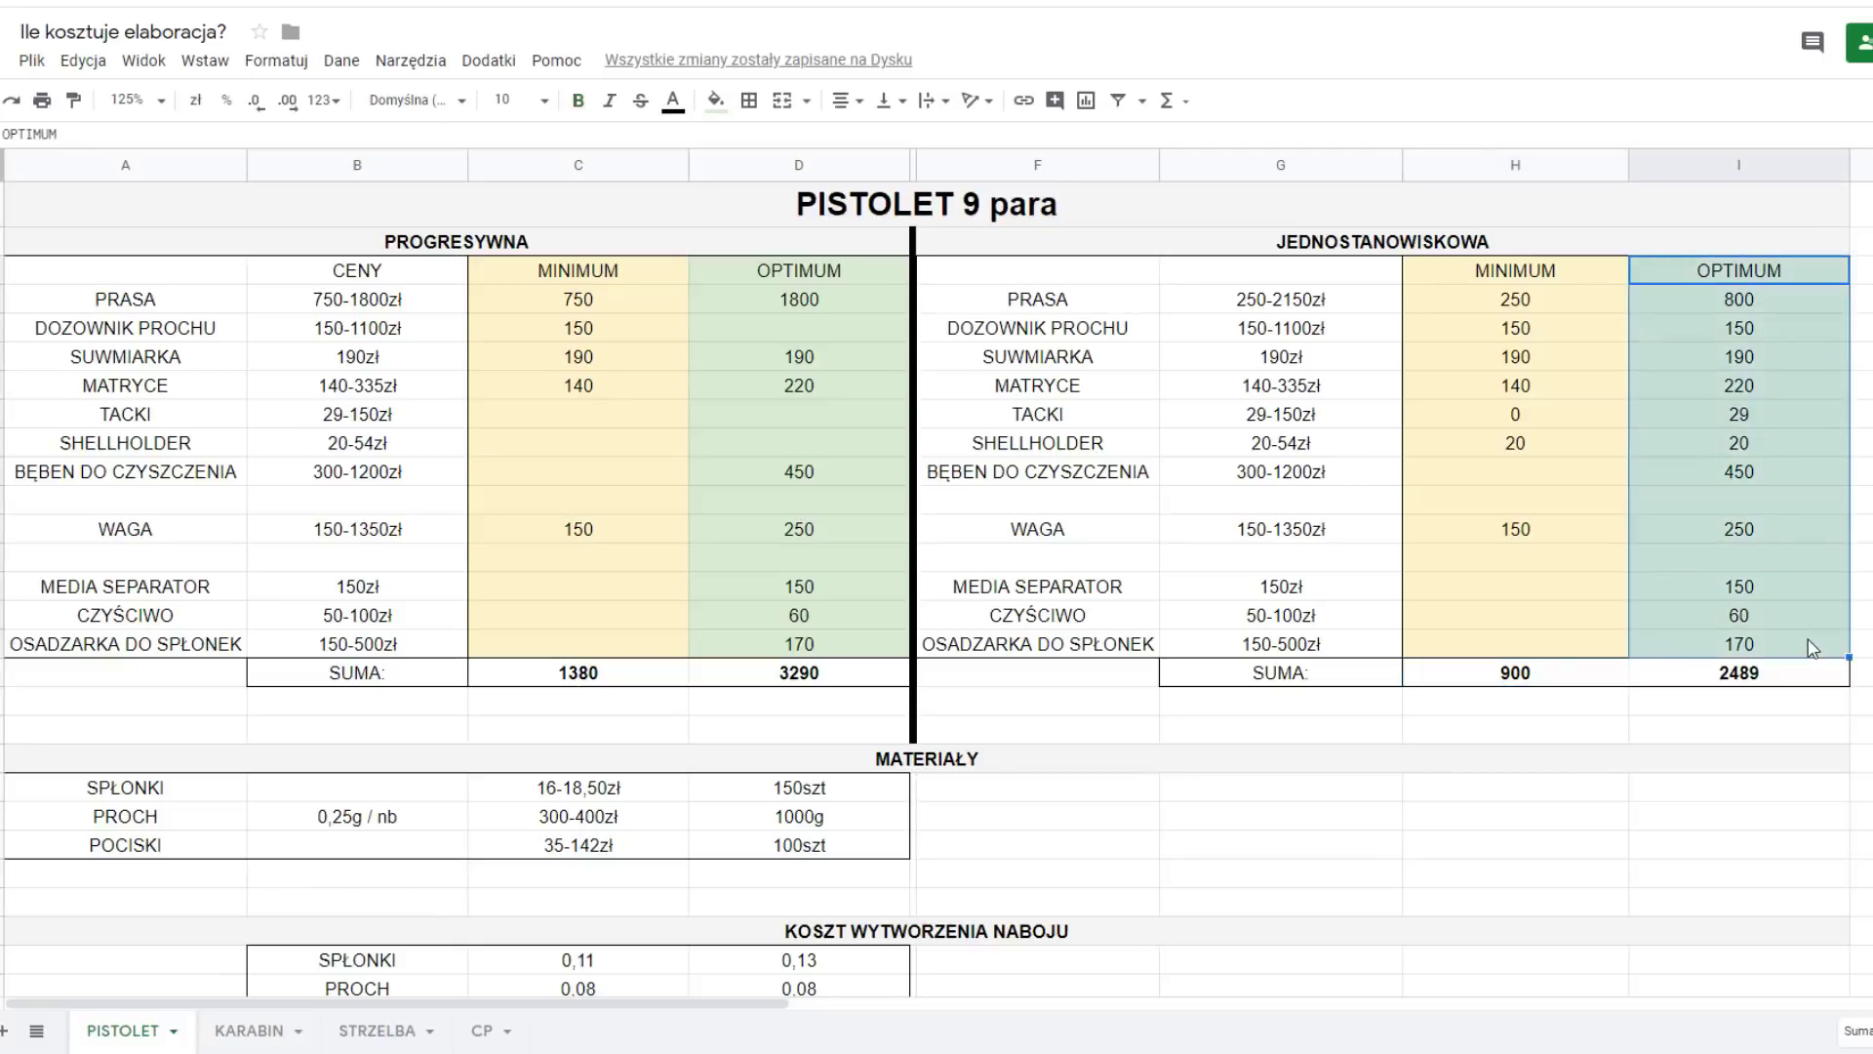
left_click(1776, 297)
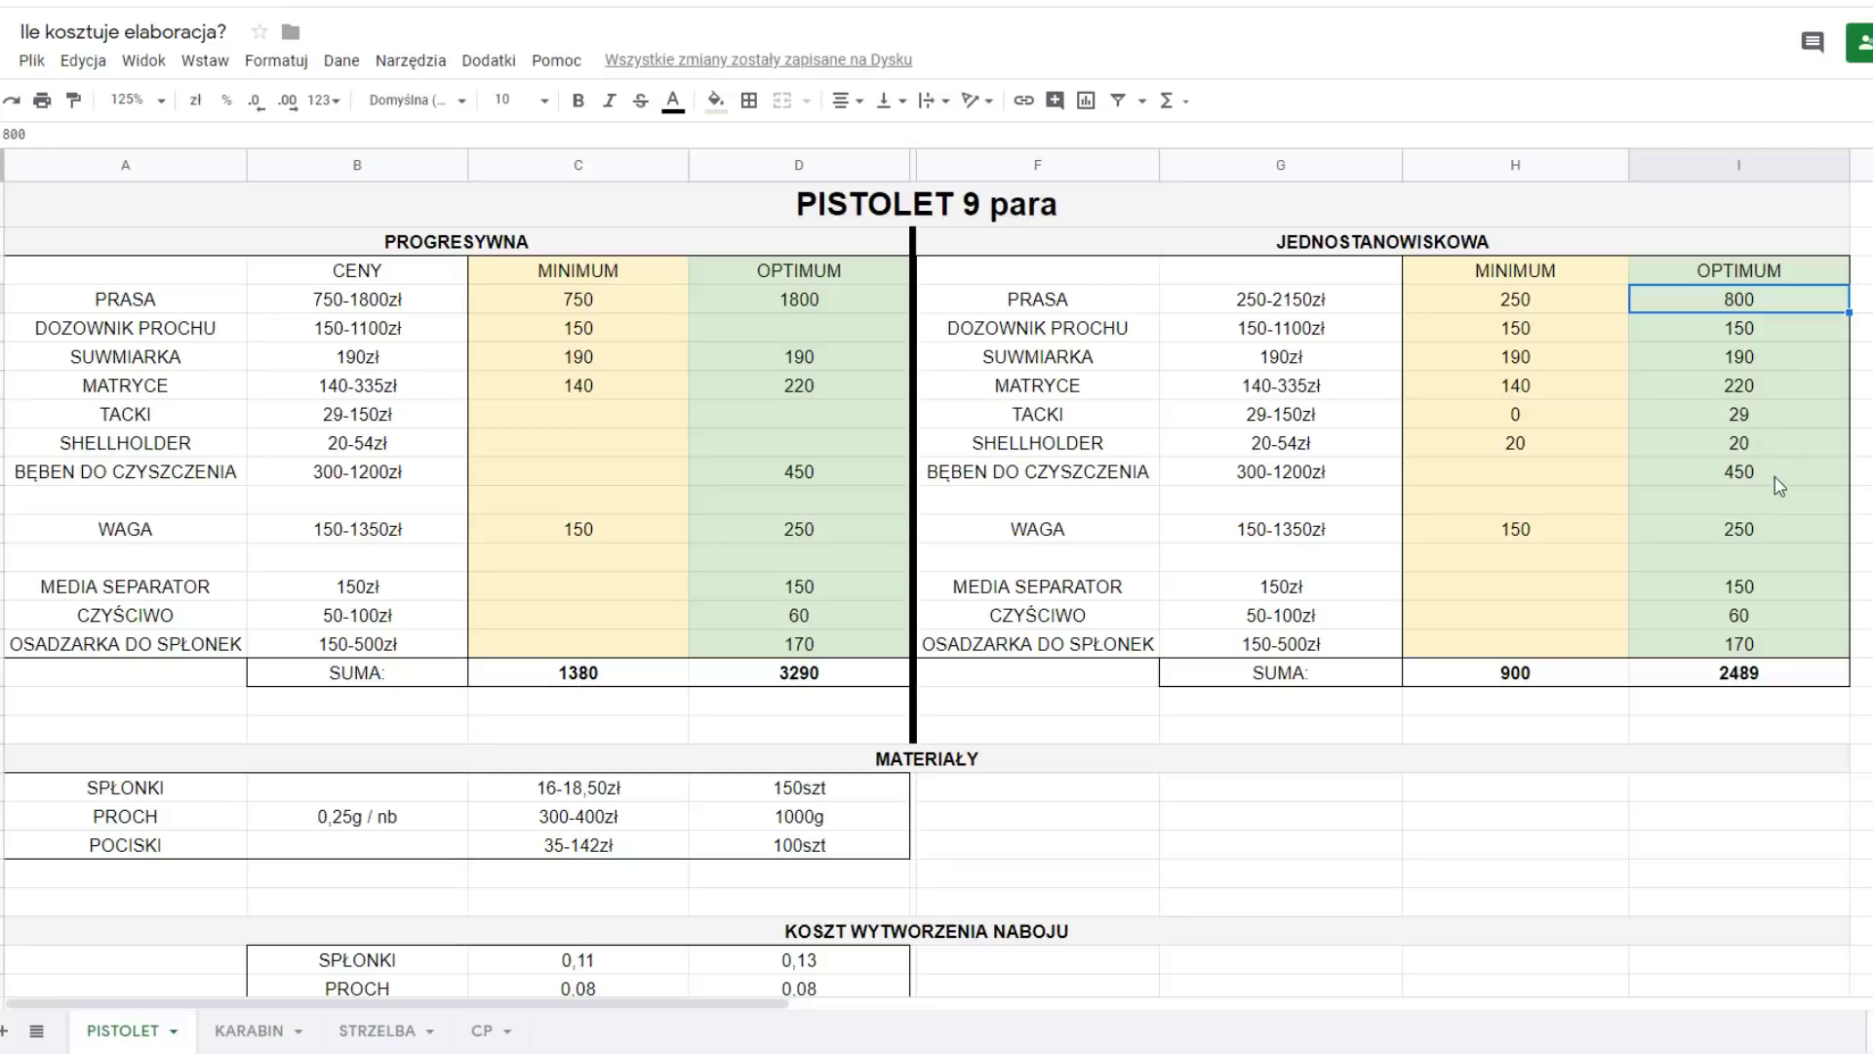
left_click_drag(1776, 484, 1798, 645)
left_click(1787, 546)
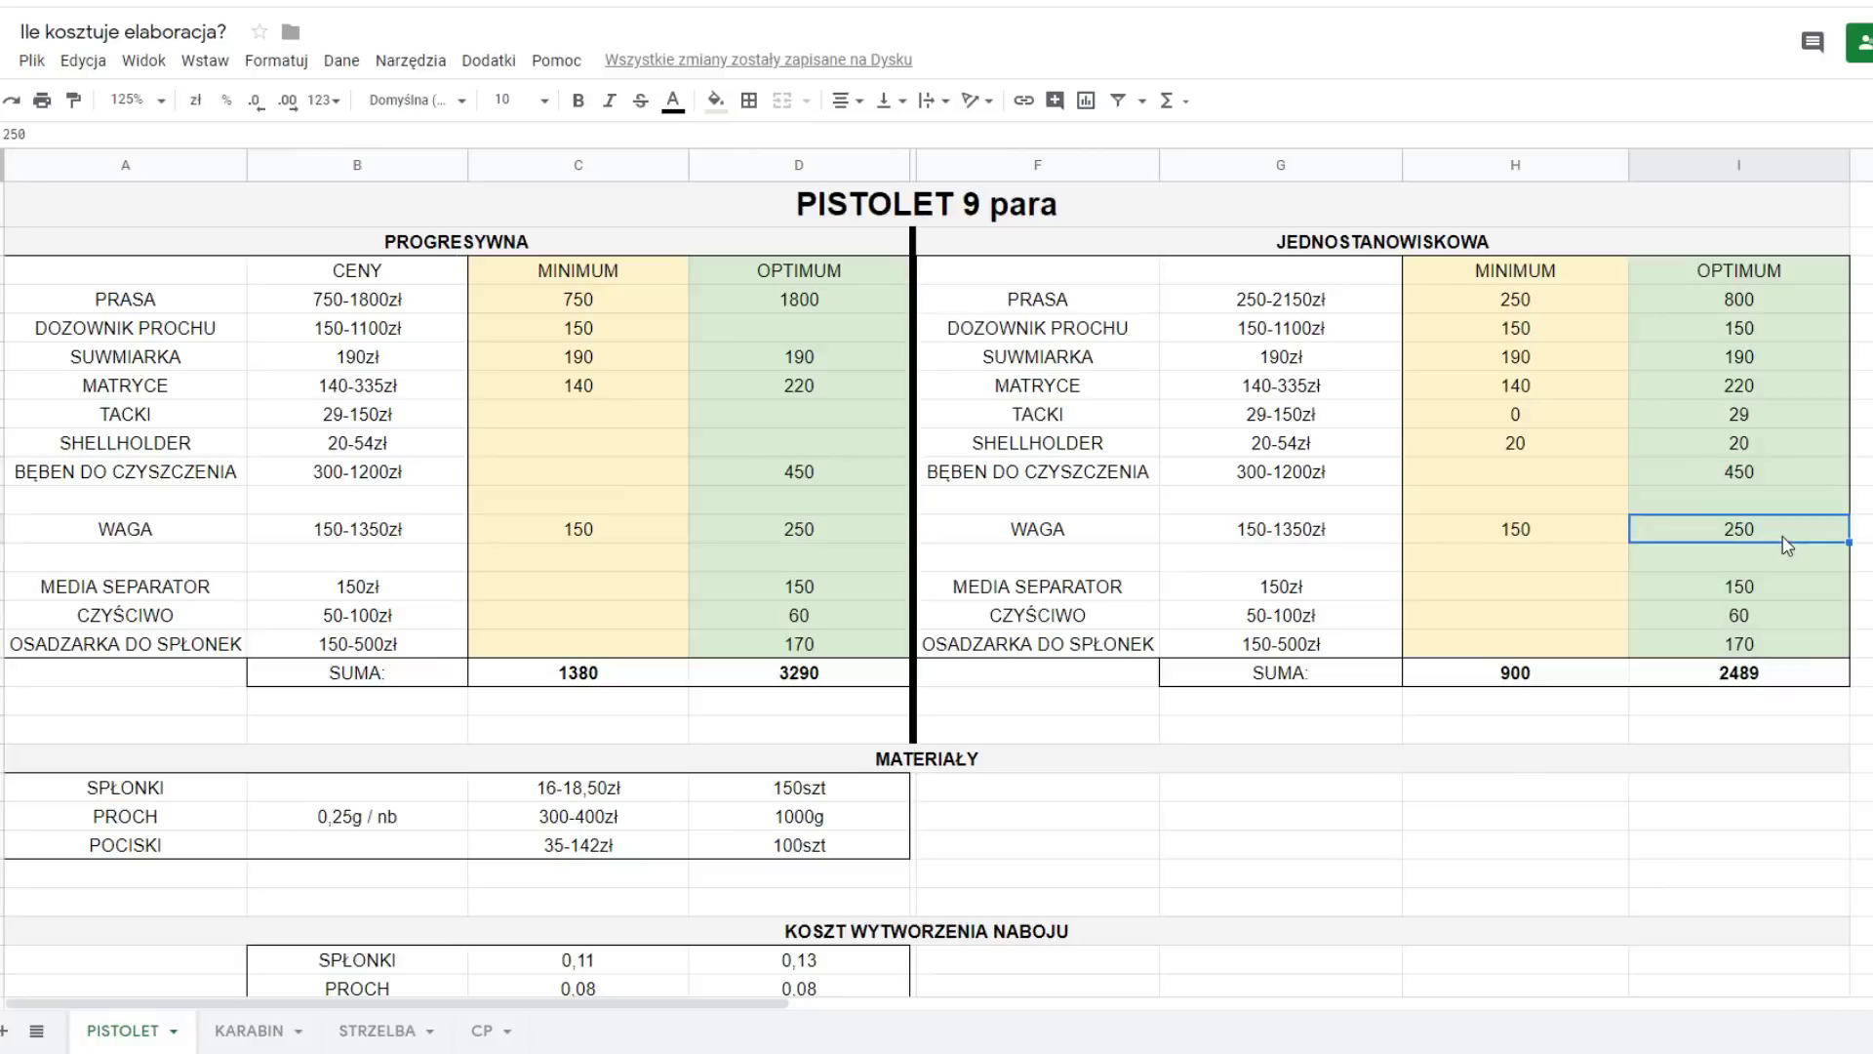
left_click(1701, 684)
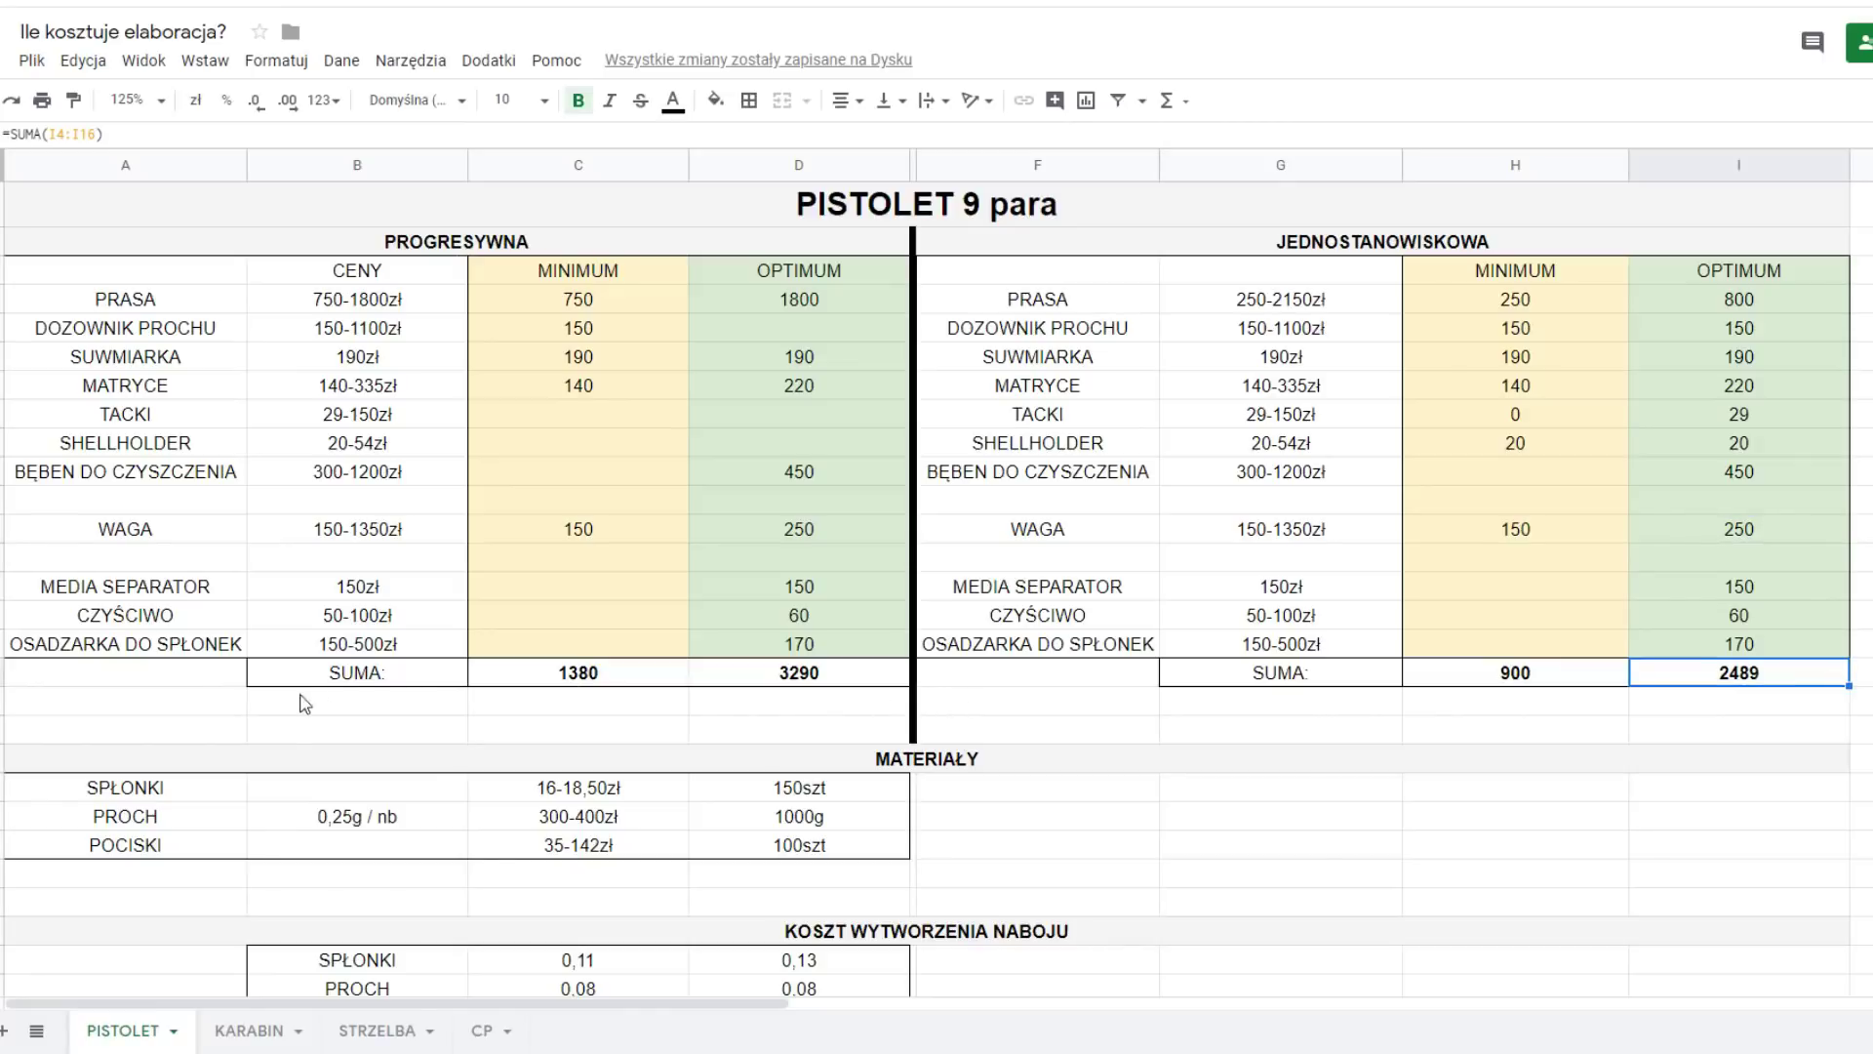
- Examine the price range and package quantity of SPŁONKI in the MATERIAŁY section
left_click(286, 766)
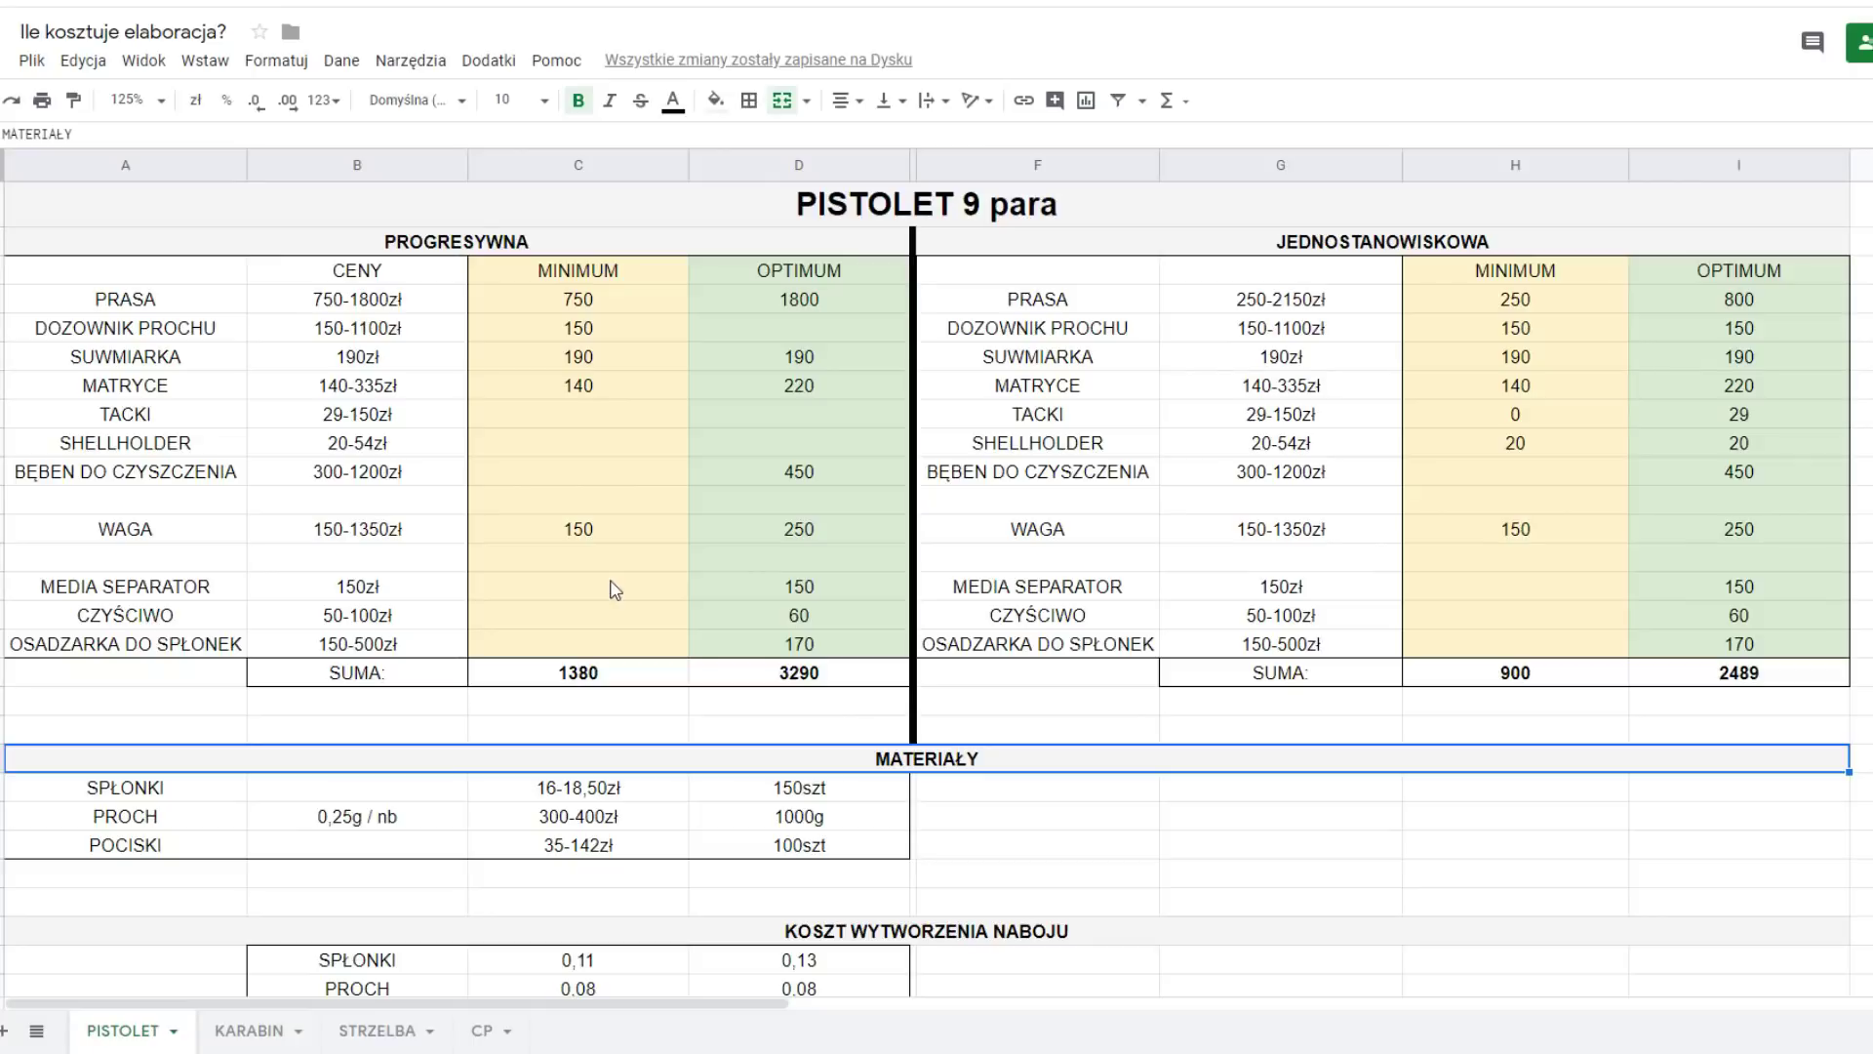
left_click(171, 795)
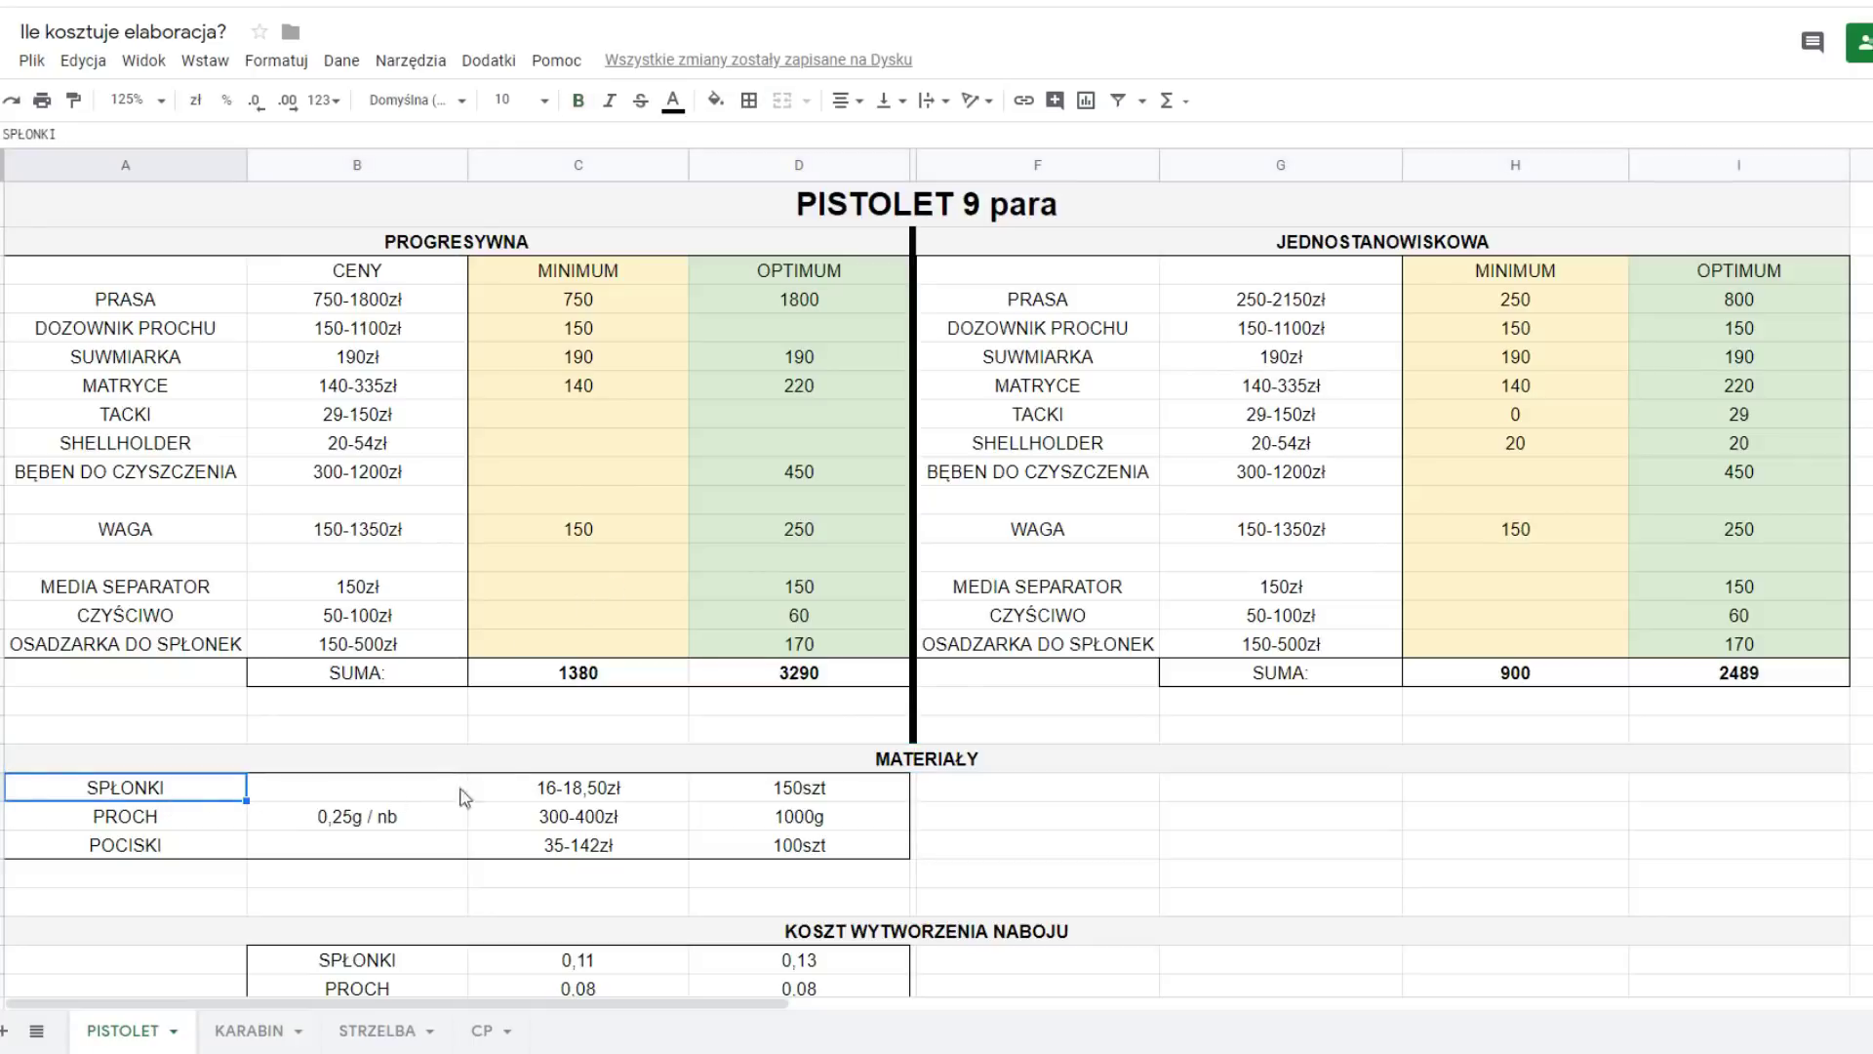
left_click(553, 786)
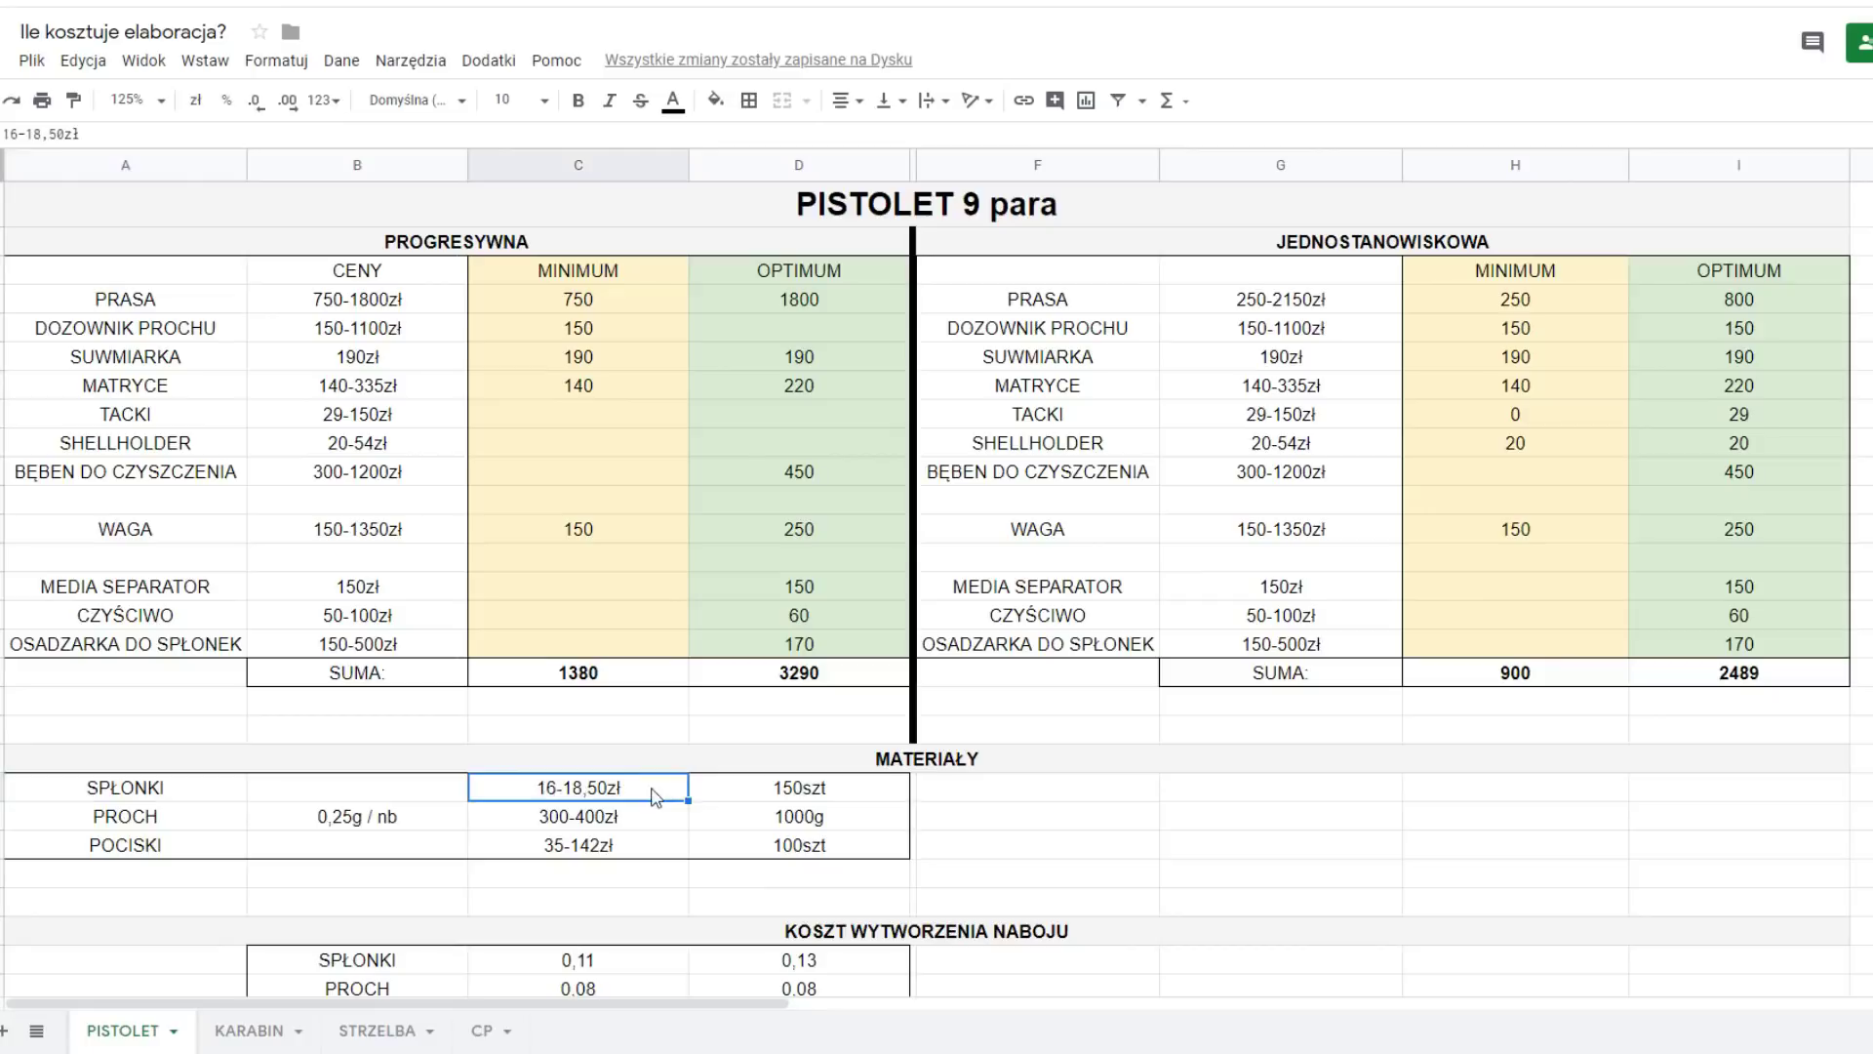
left_click(723, 796)
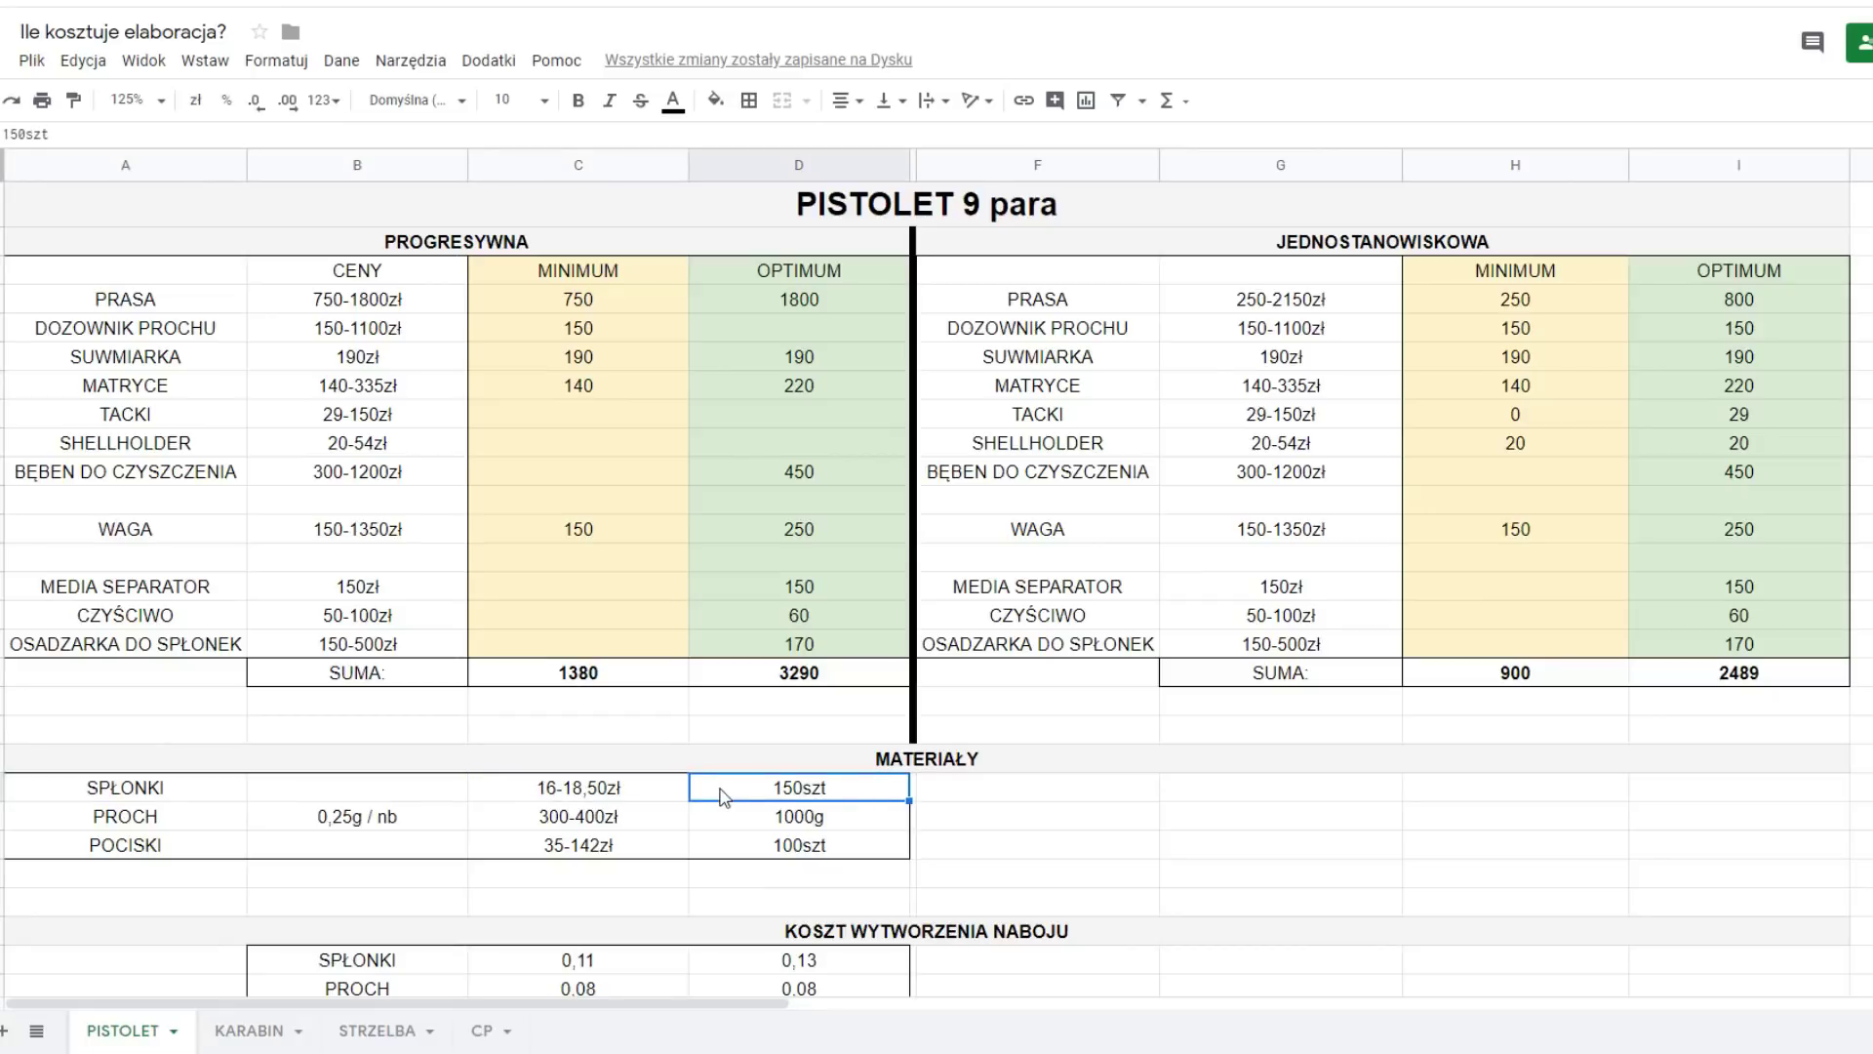
left_click(670, 796)
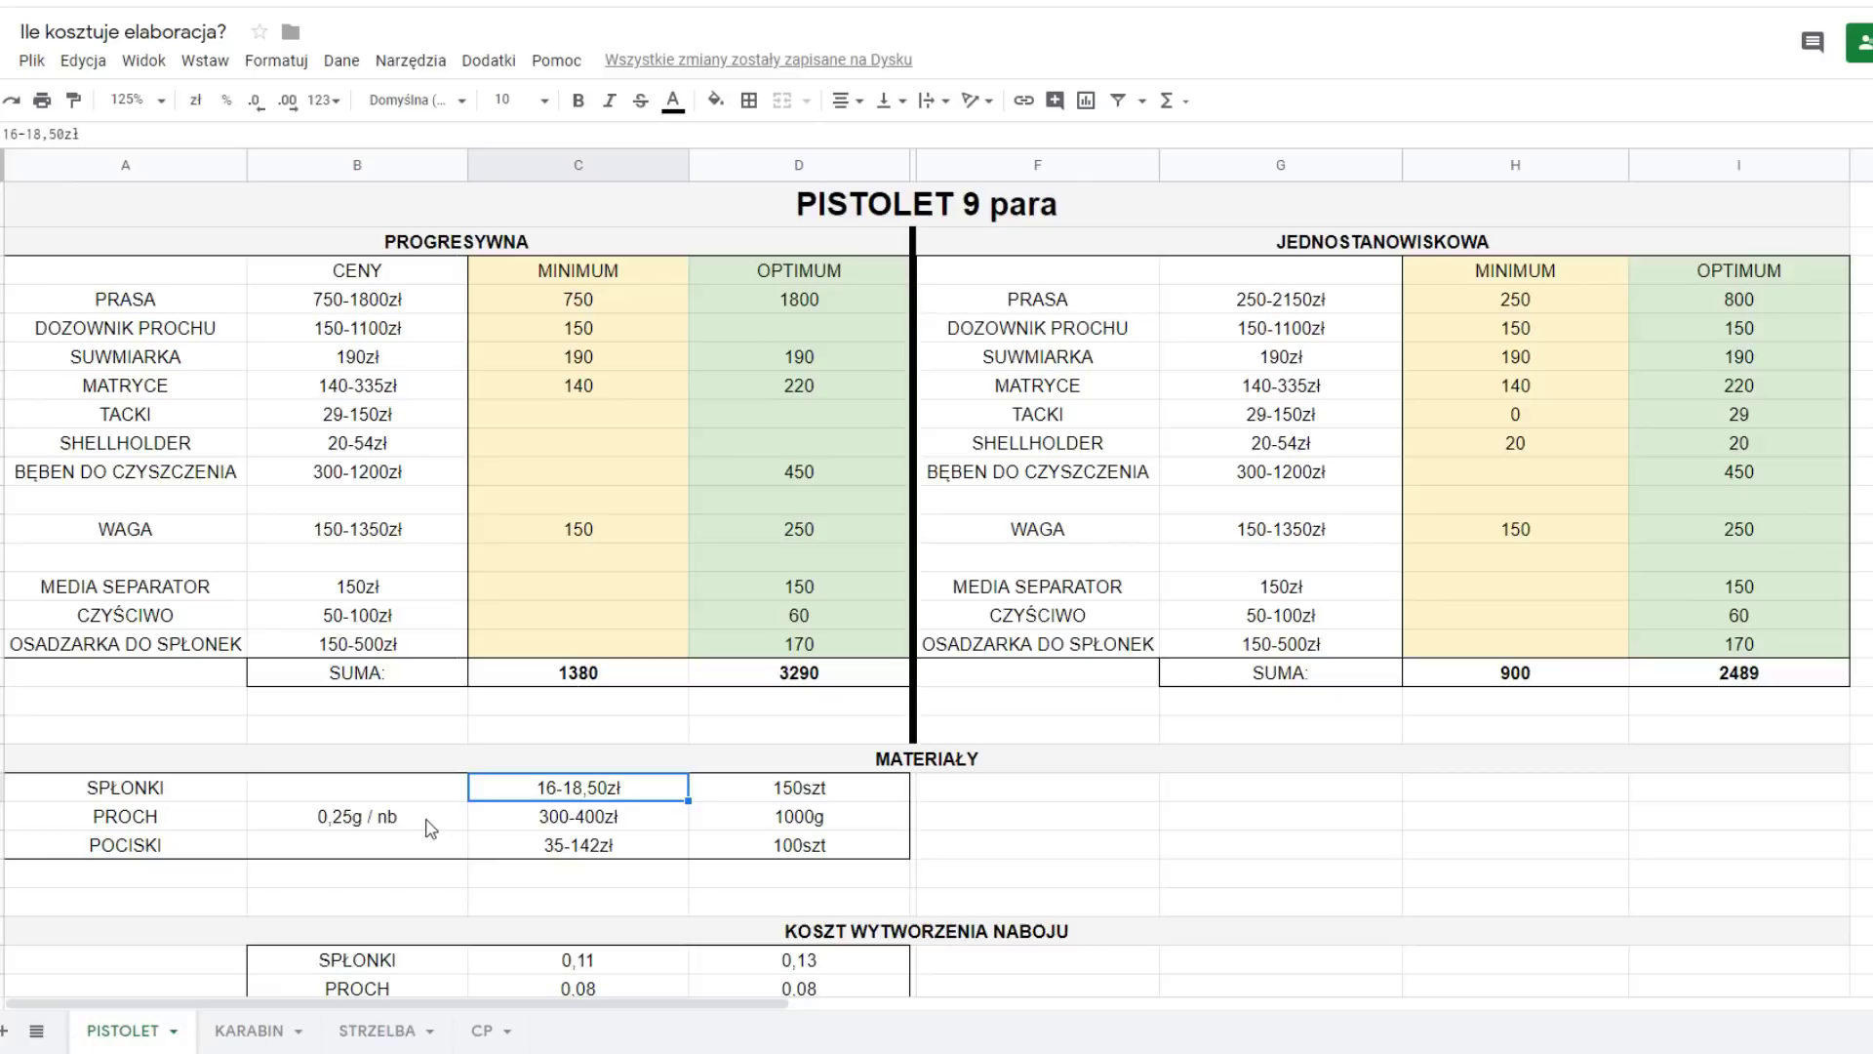
- Examine the PROCH row with its powder amount per round and the POCISKI price range and package quantity in the MATERIAŁY section
left_click_drag(237, 830, 771, 831)
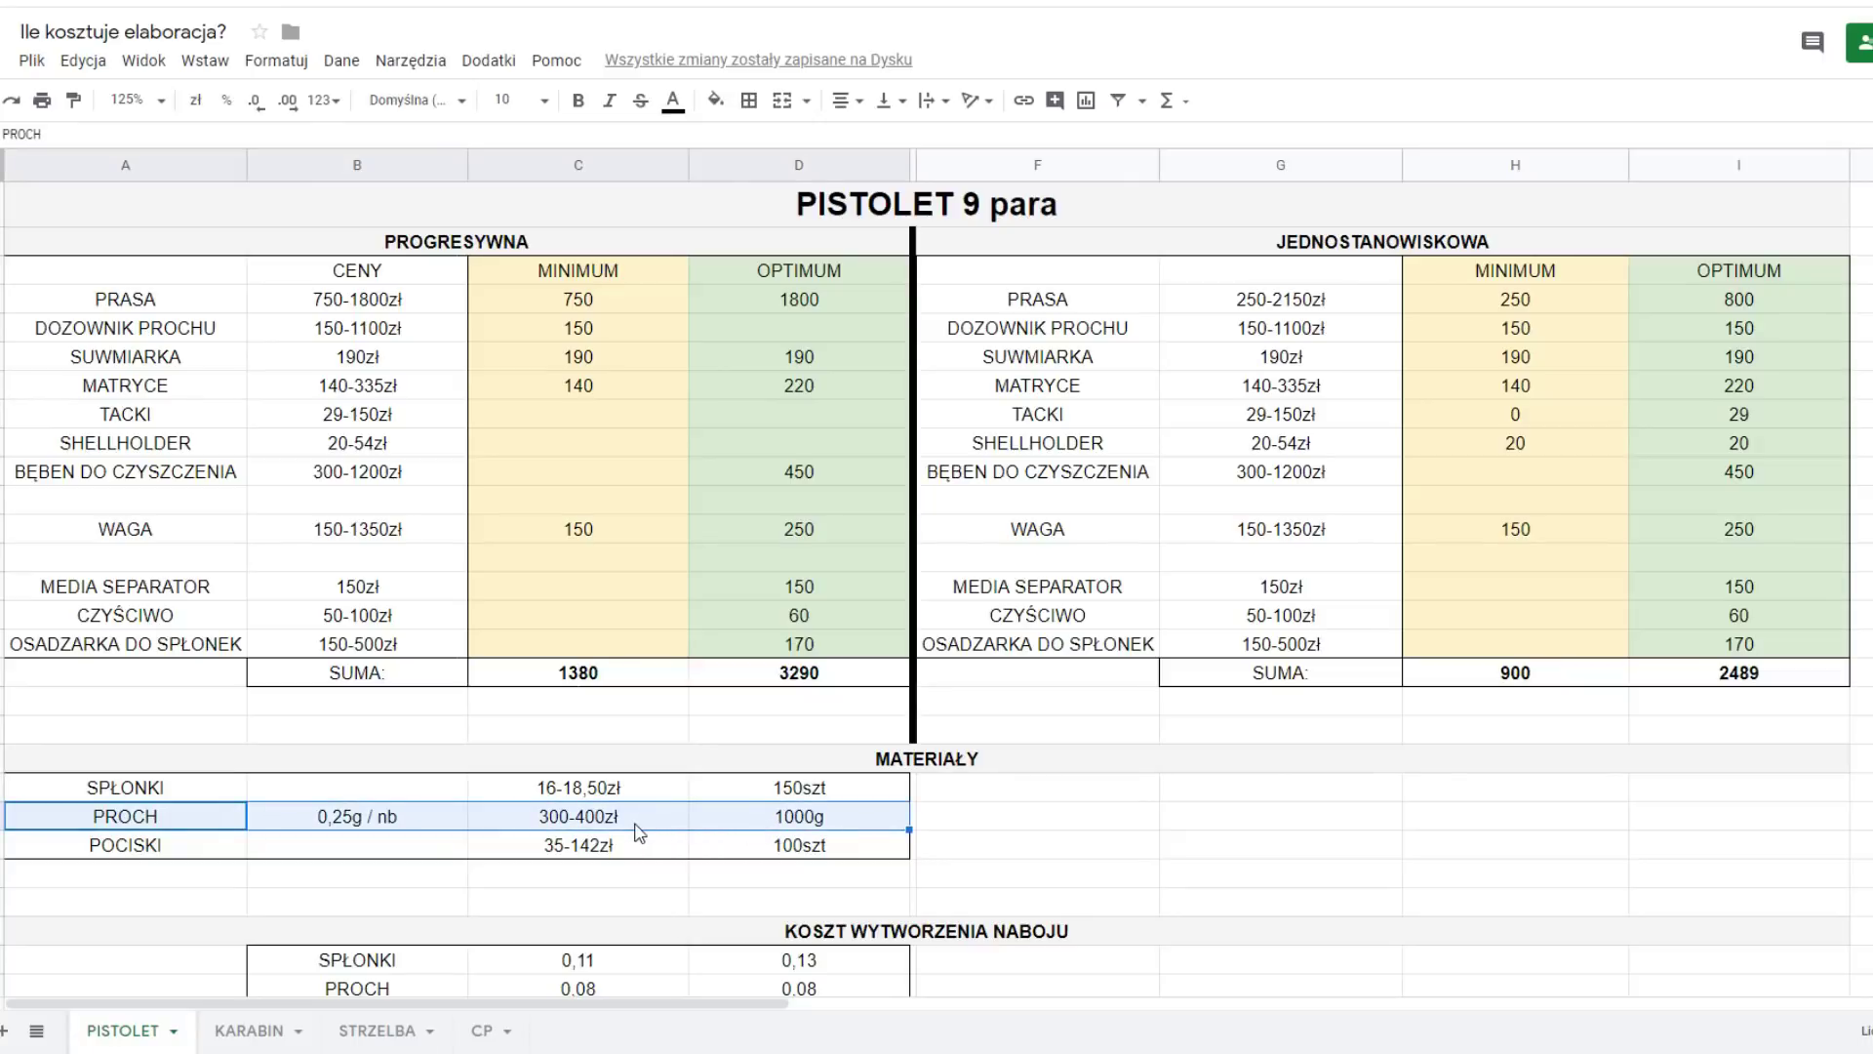
left_click(439, 821)
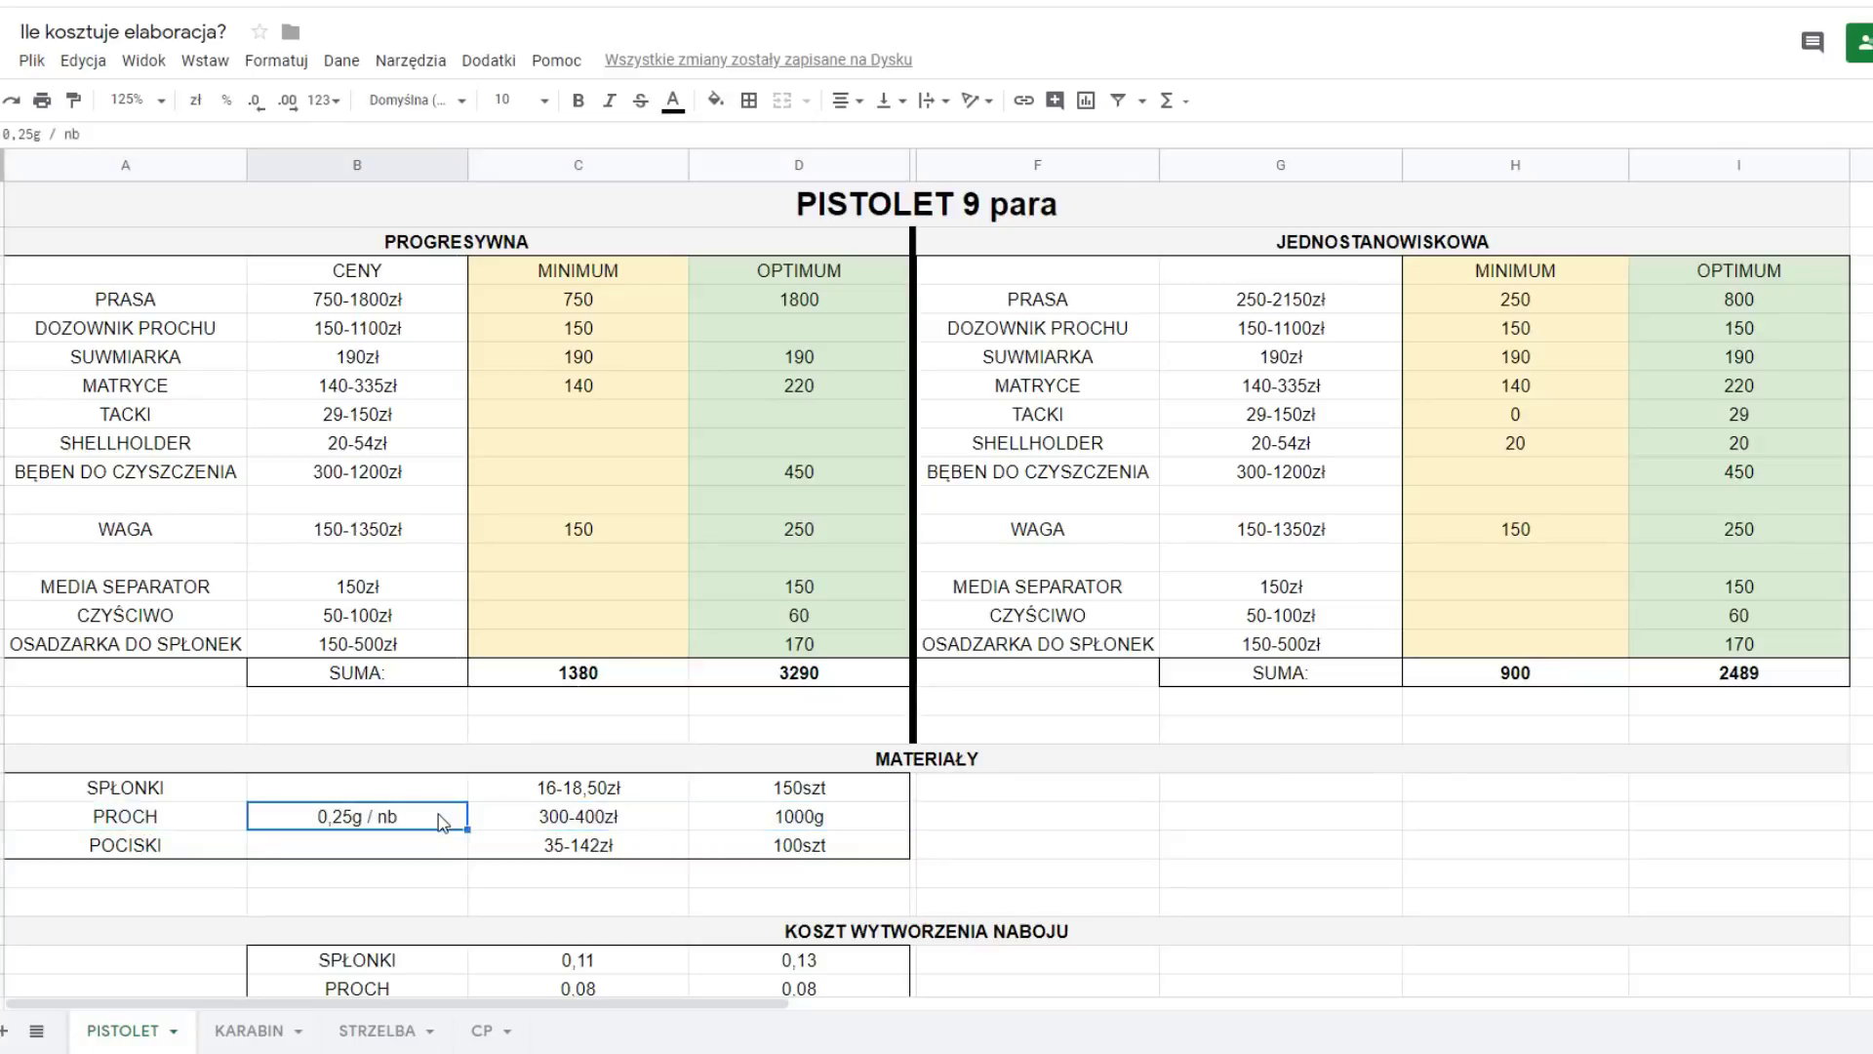
left_click(961, 828)
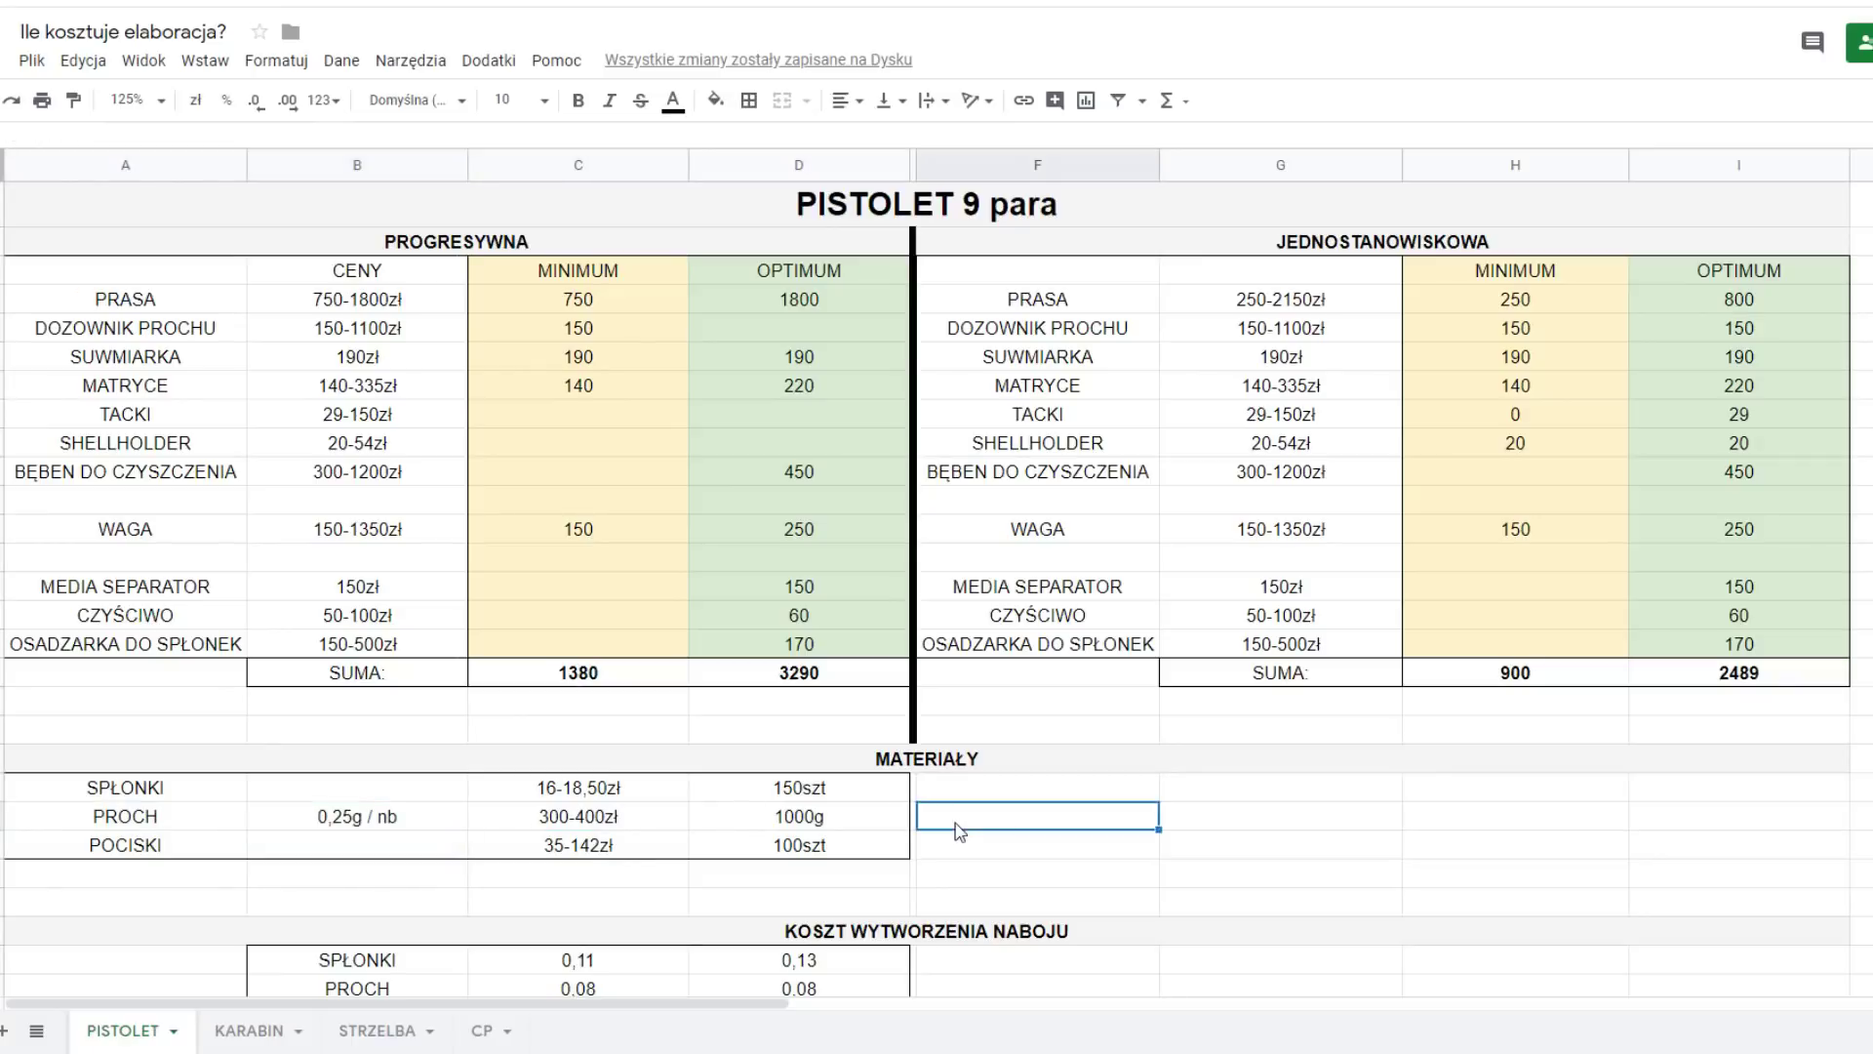
left_click_drag(621, 847, 720, 855)
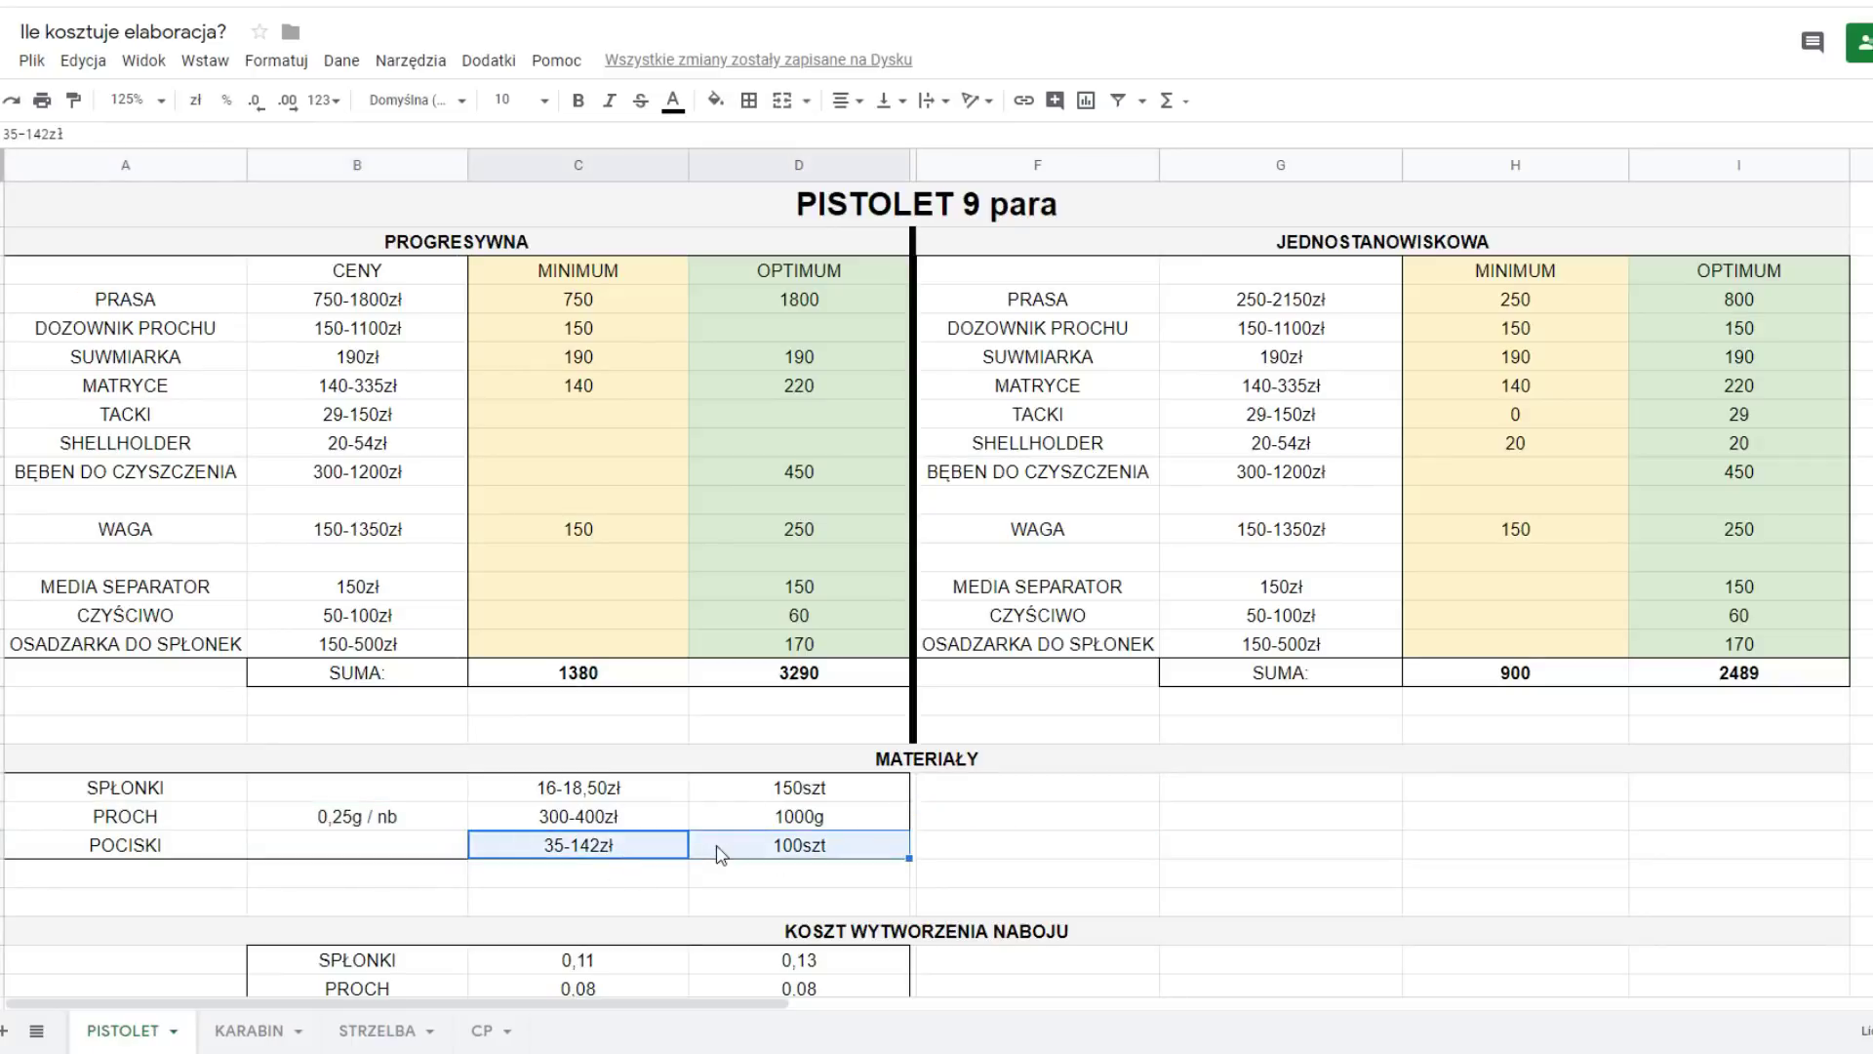
left_click(993, 854)
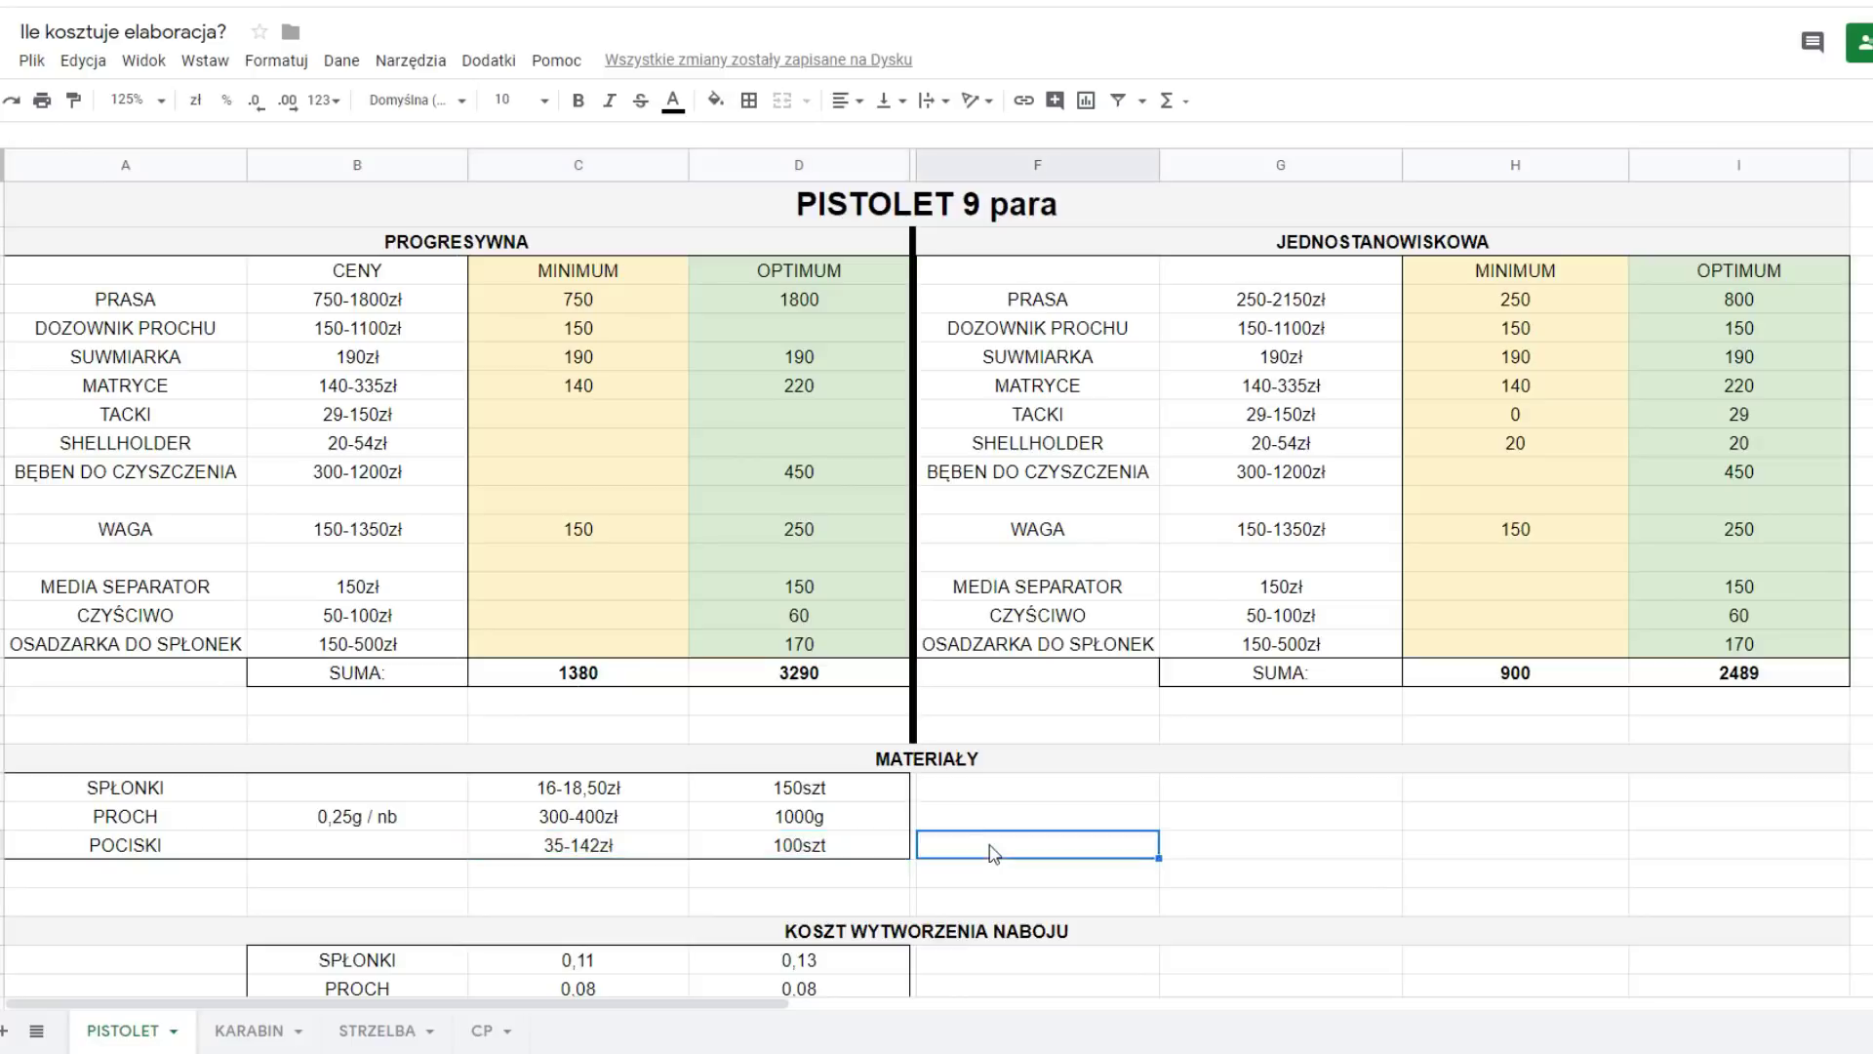
- Review the KOSZT WYTWORZENIA NABOJU section, covering the SPŁONKI, PROCH and POCISKI costs and both SUMA cells
scroll(993, 854, "down", 2)
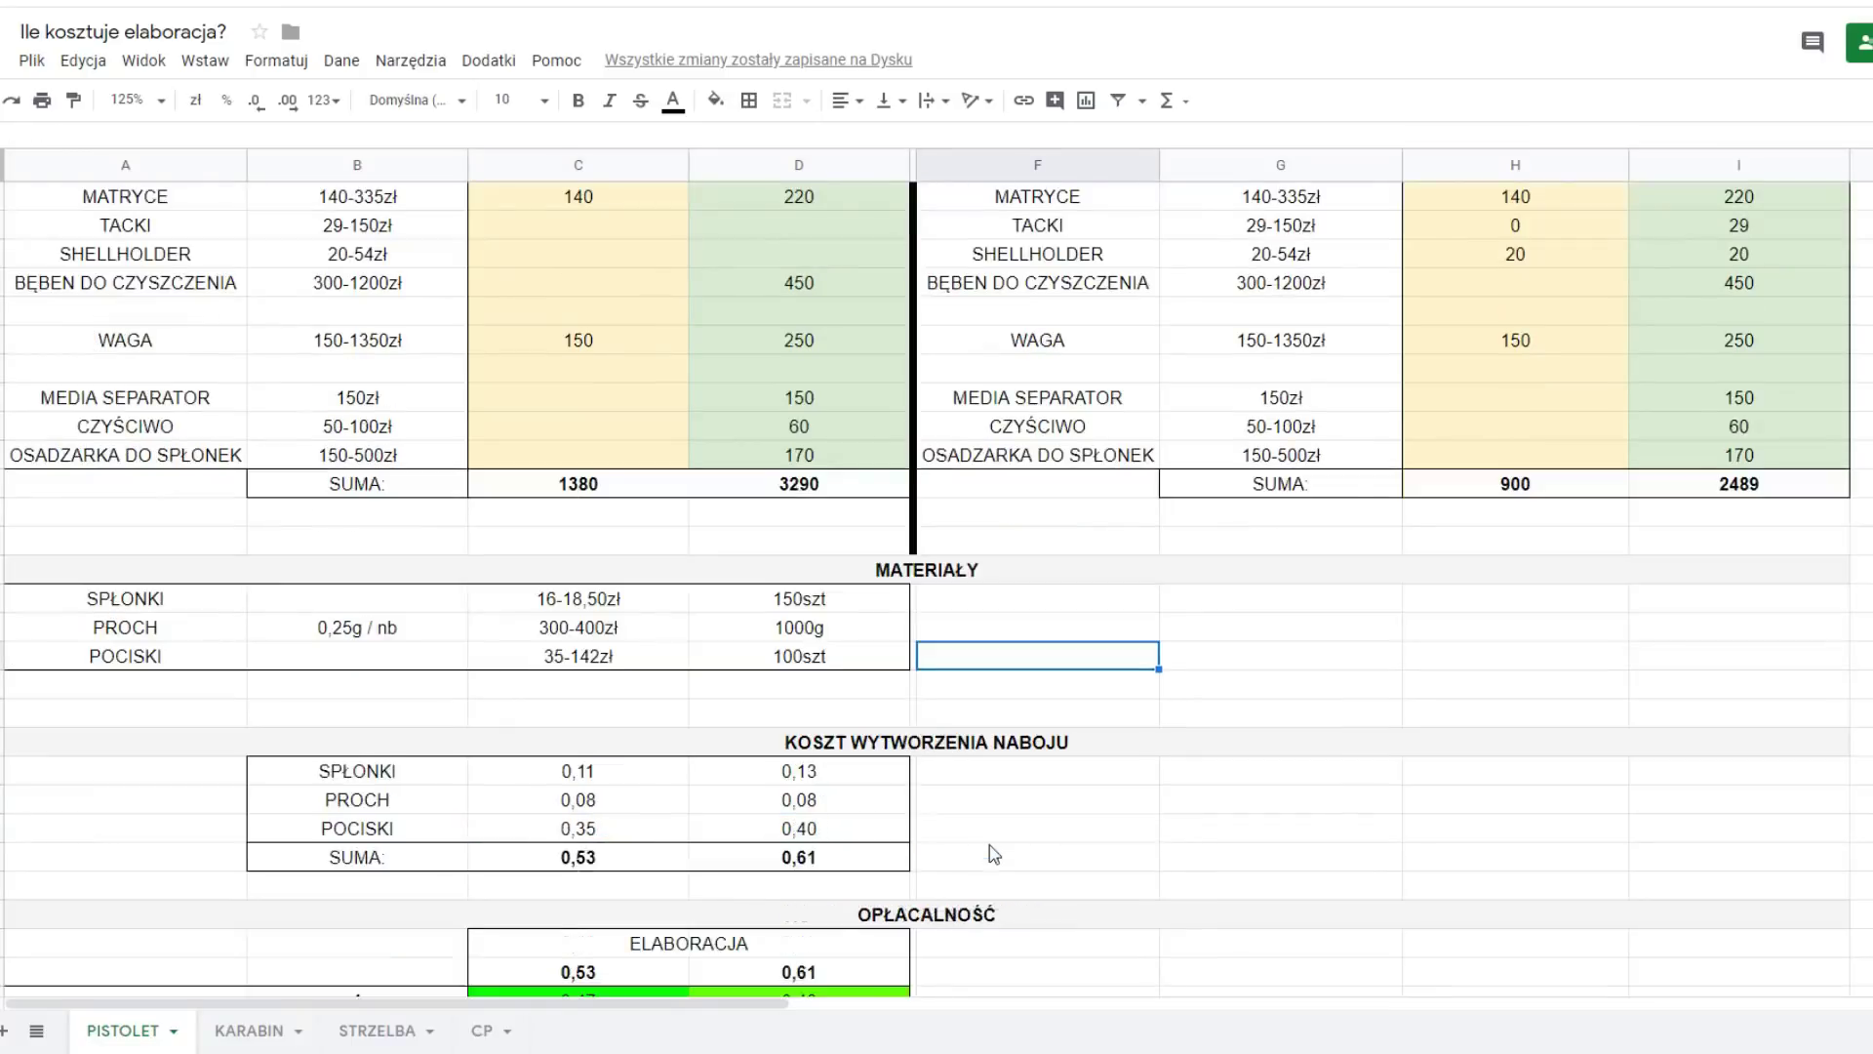
left_click(949, 751)
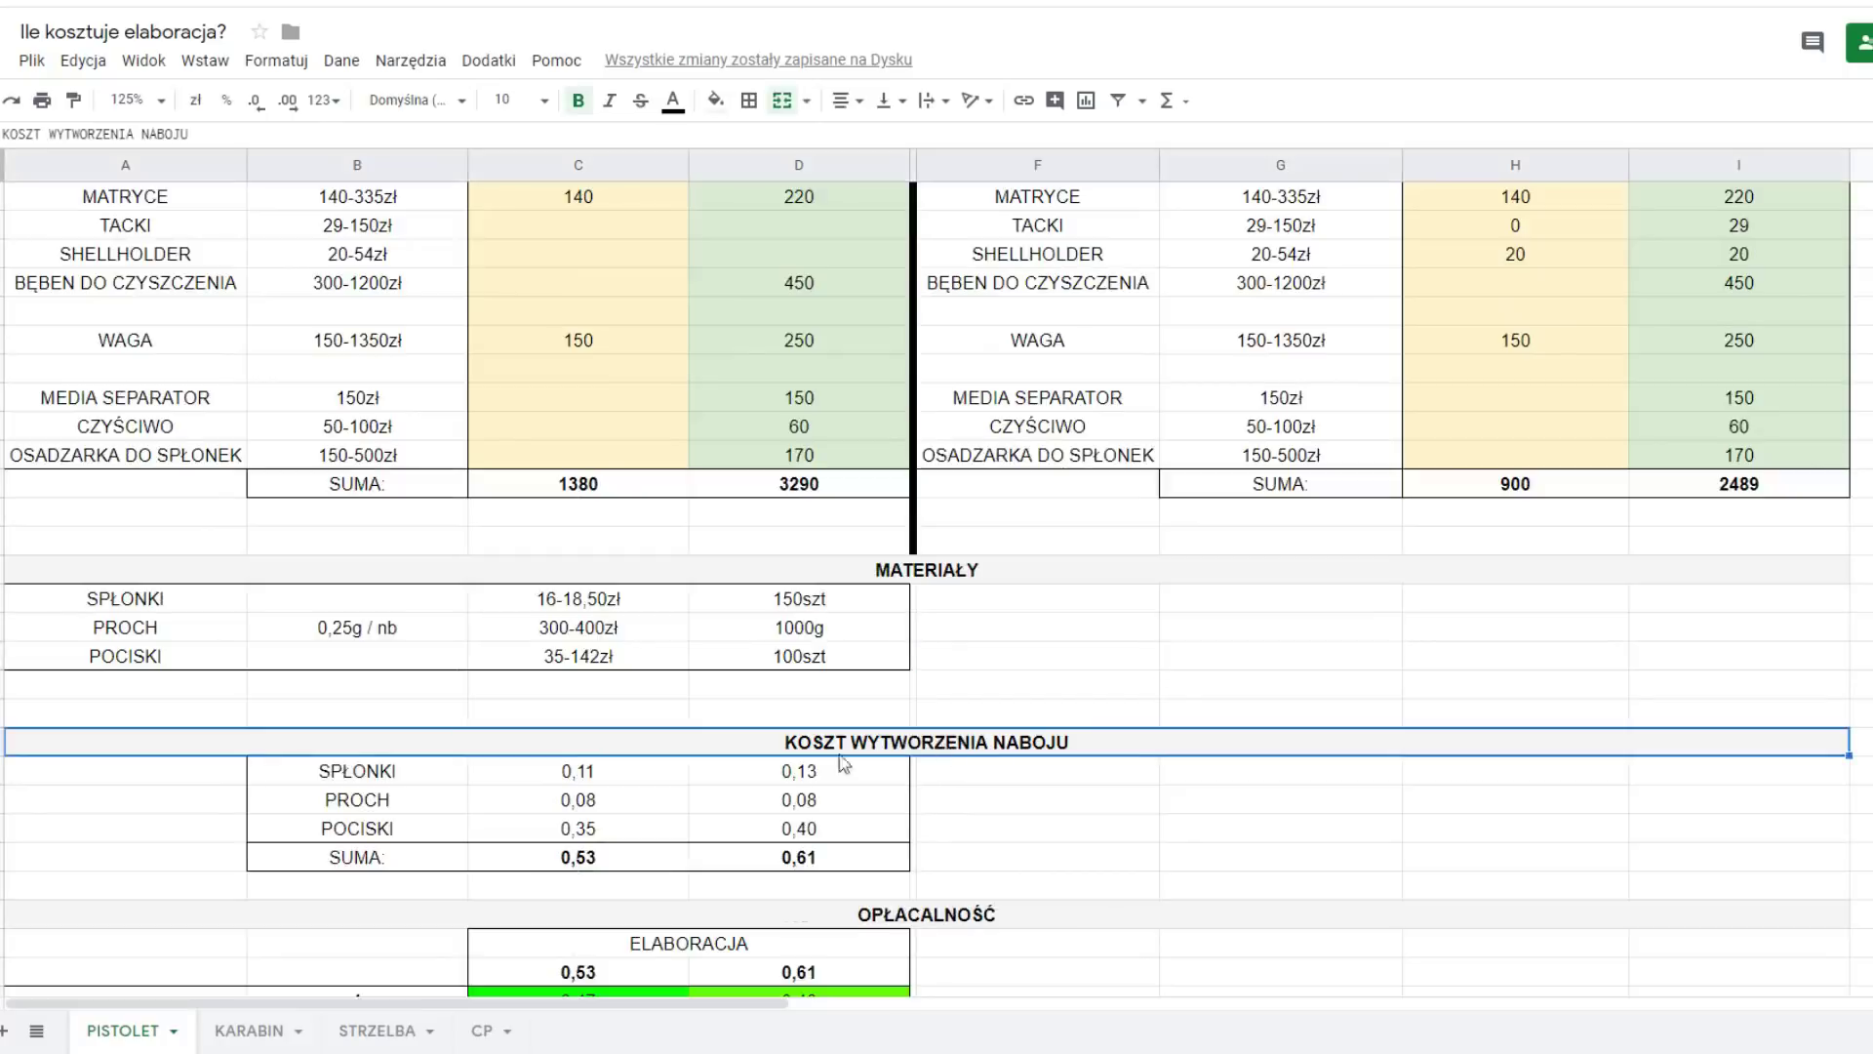
left_click_drag(585, 773, 781, 778)
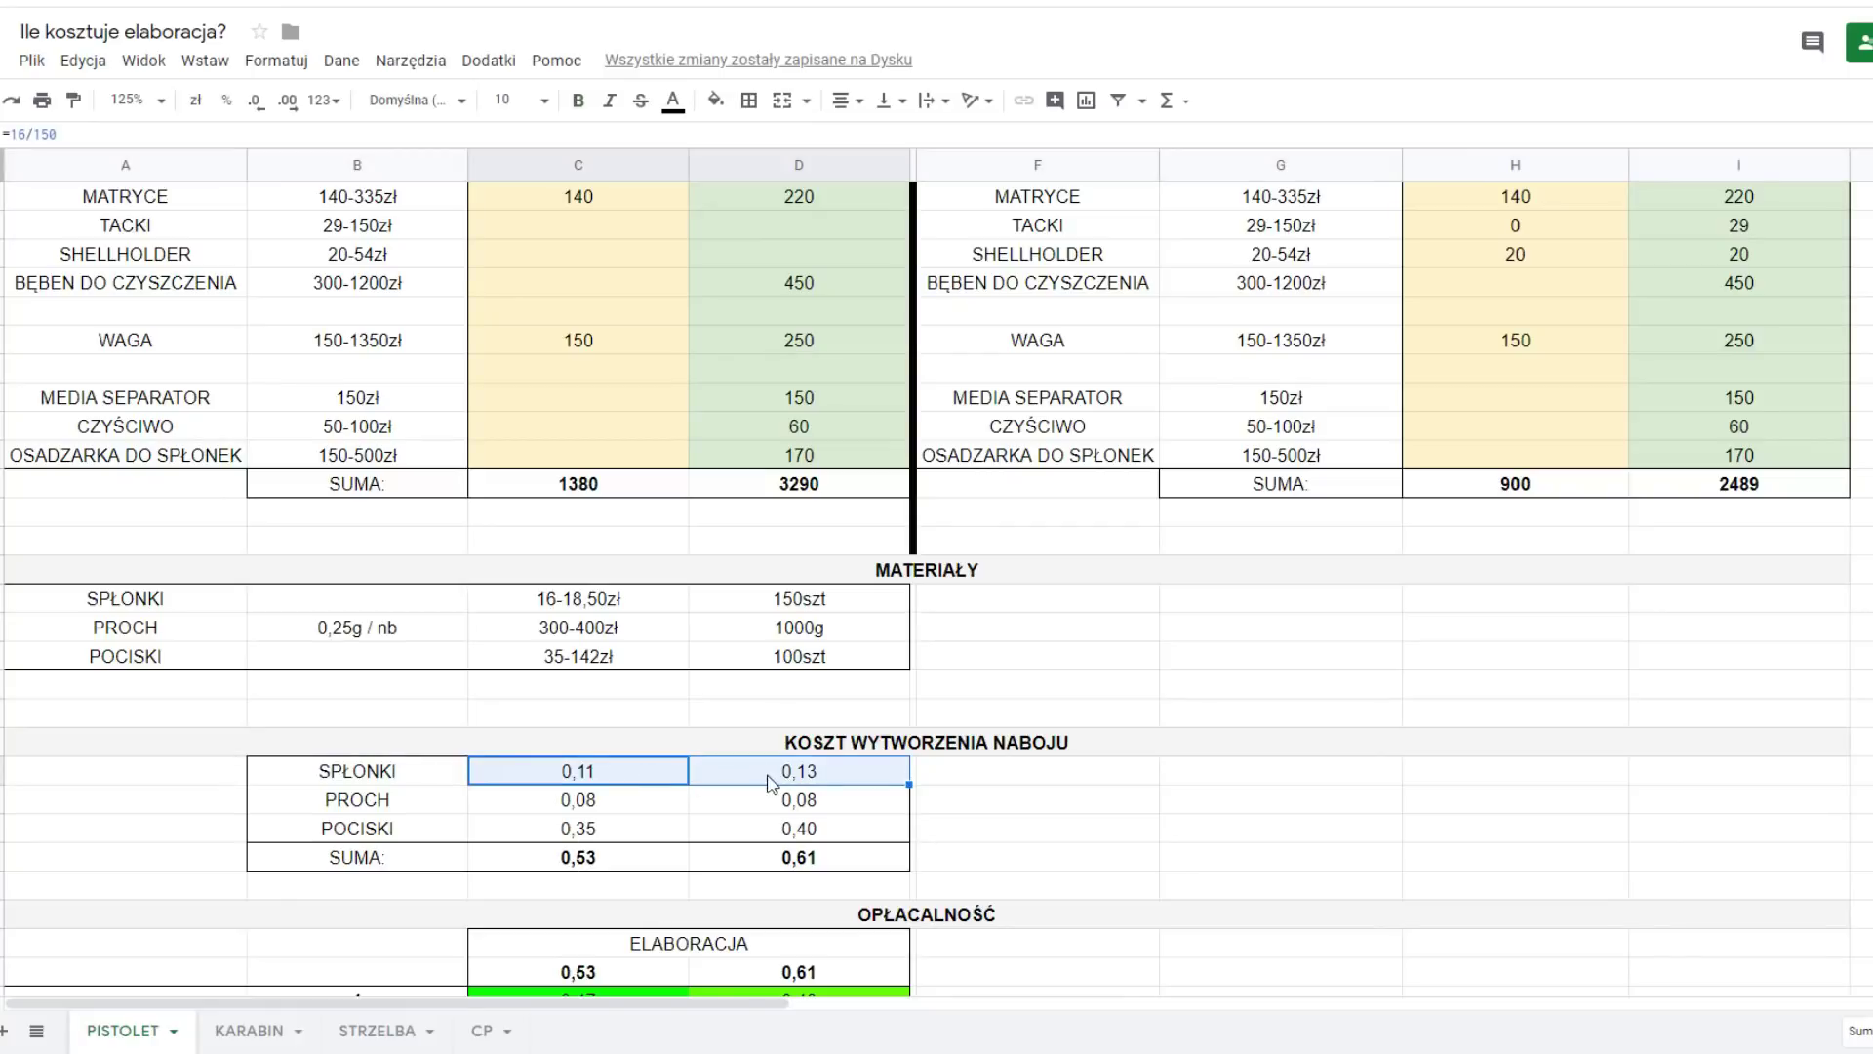
left_click_drag(683, 801, 710, 805)
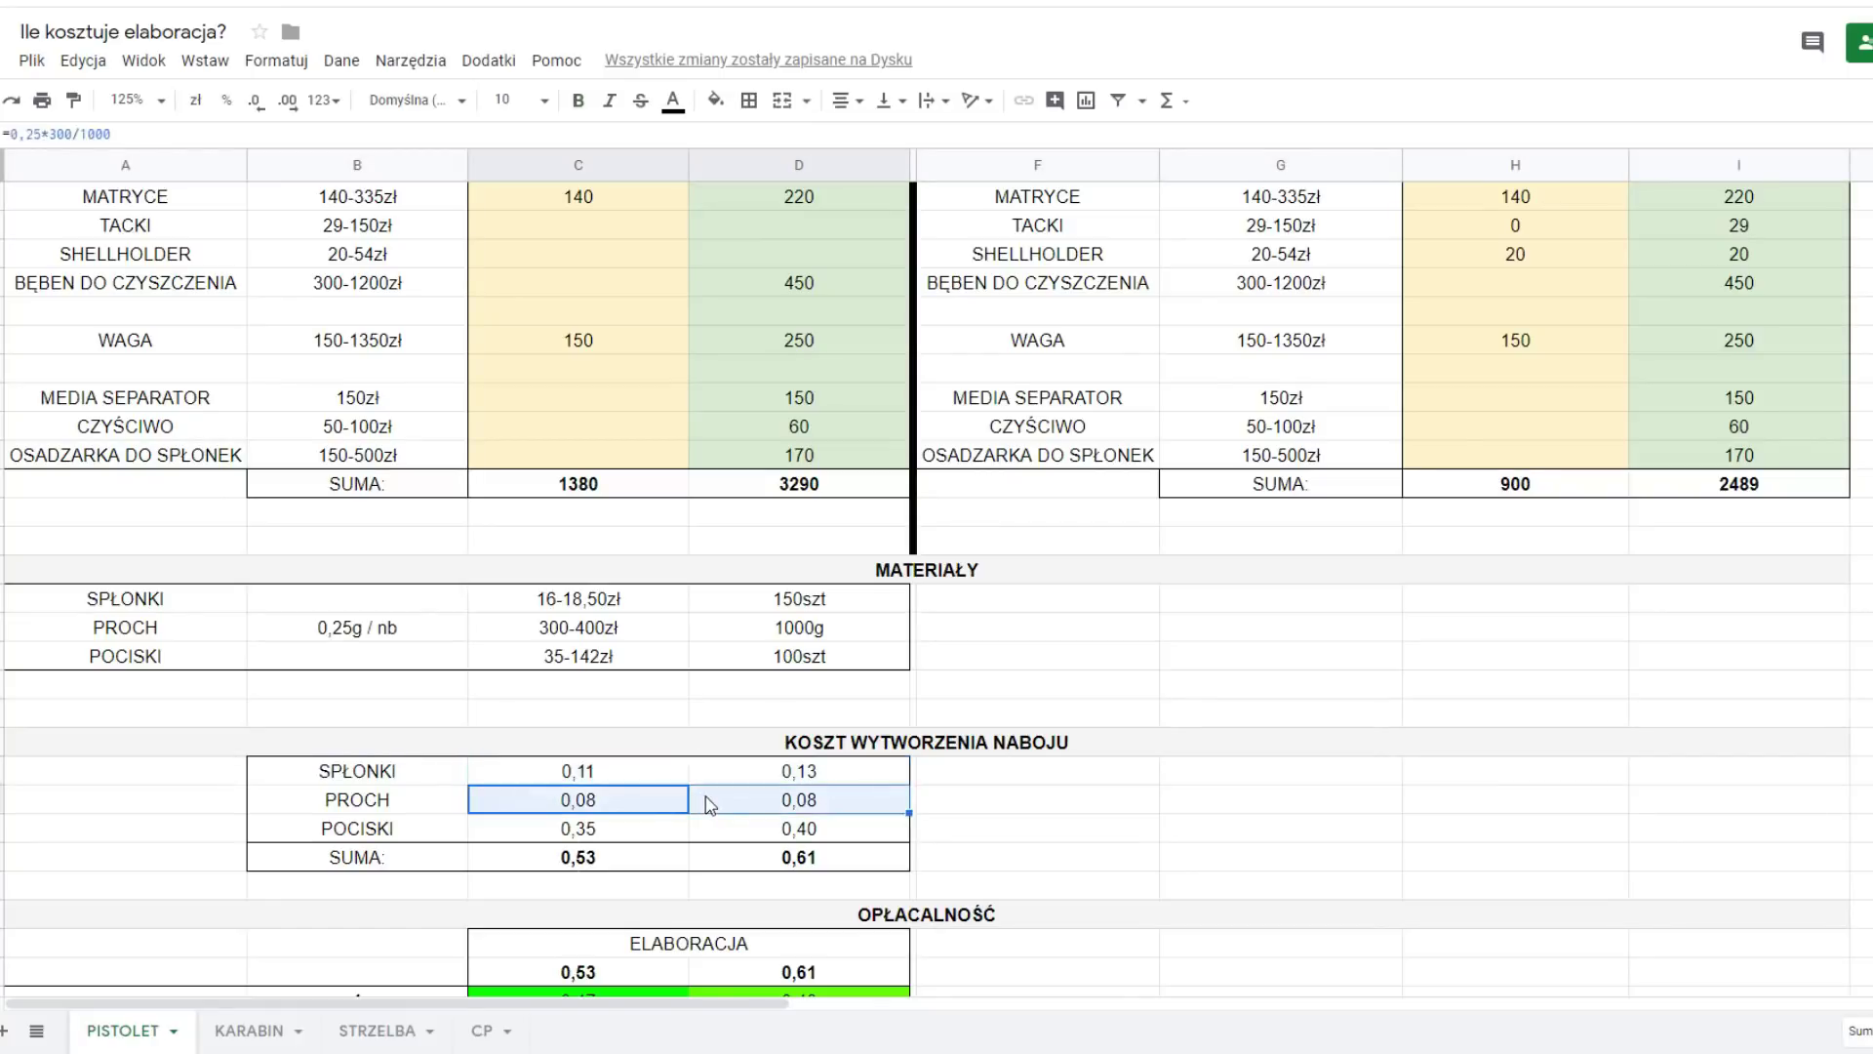
left_click(670, 840)
left_click_drag(669, 839, 727, 836)
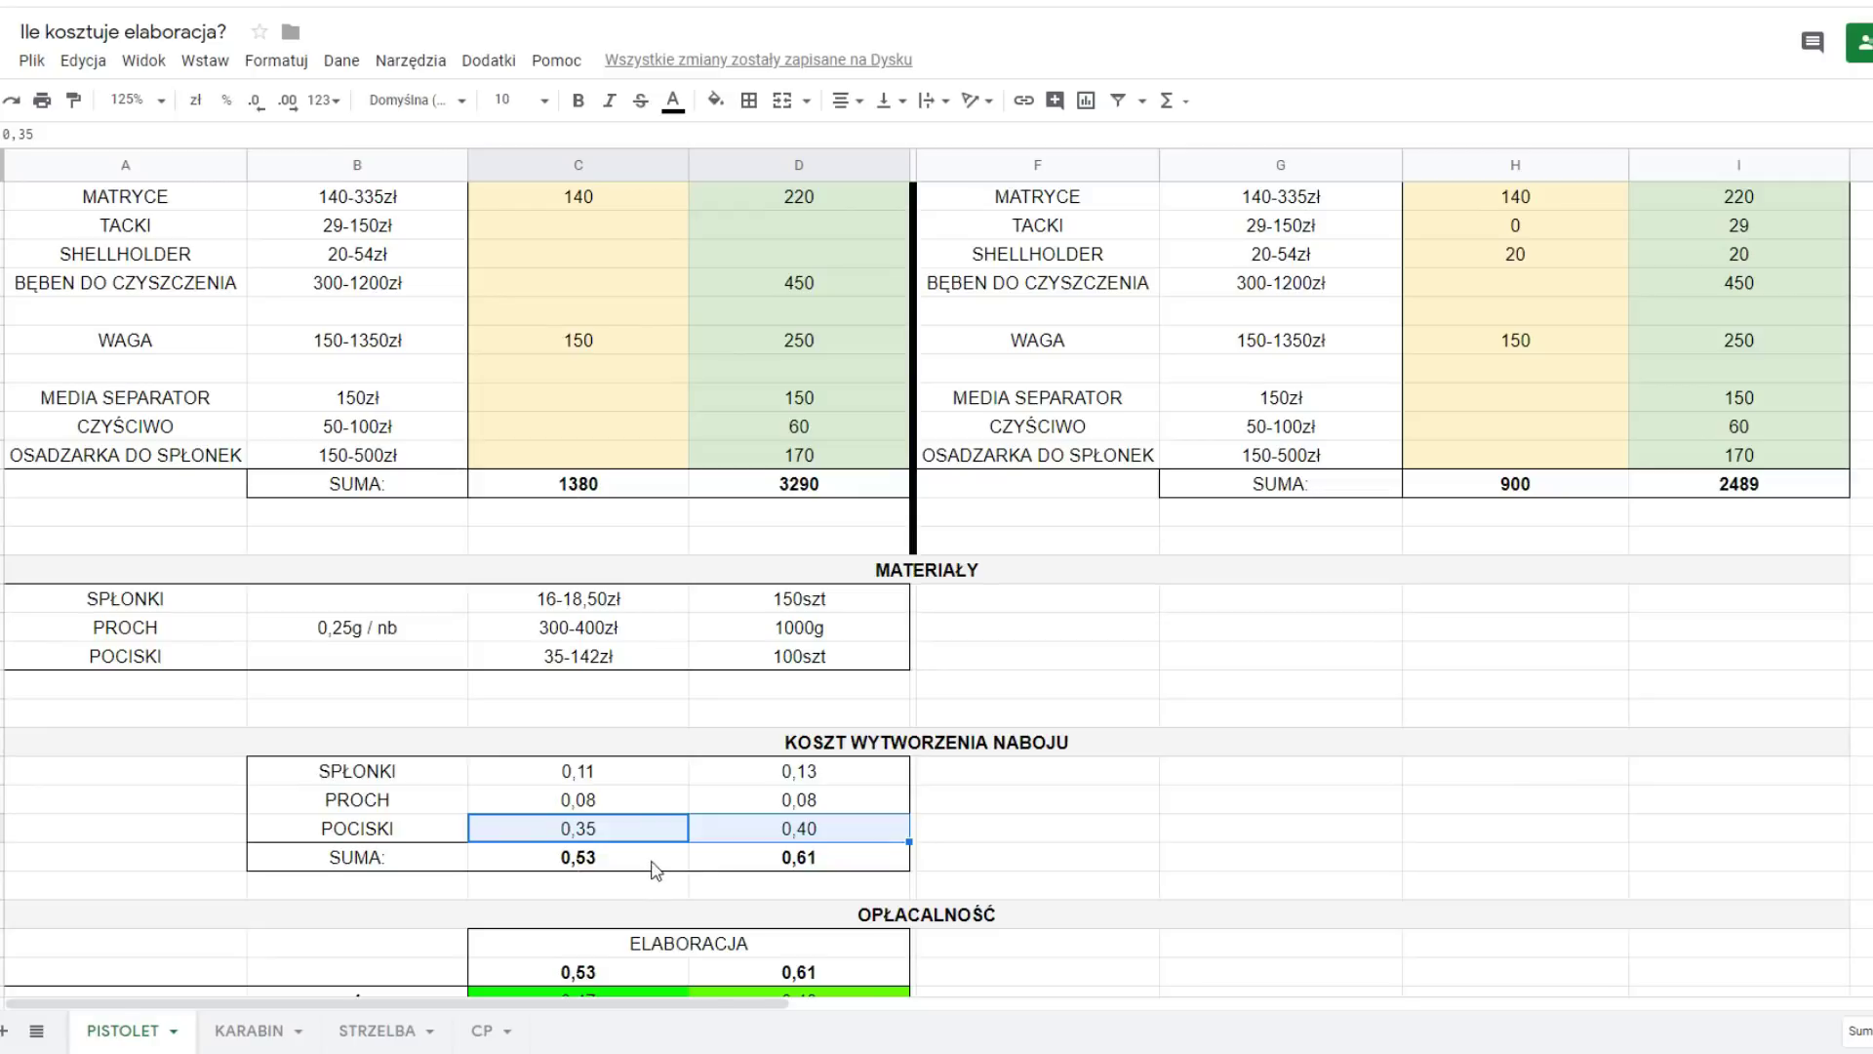
left_click(763, 835)
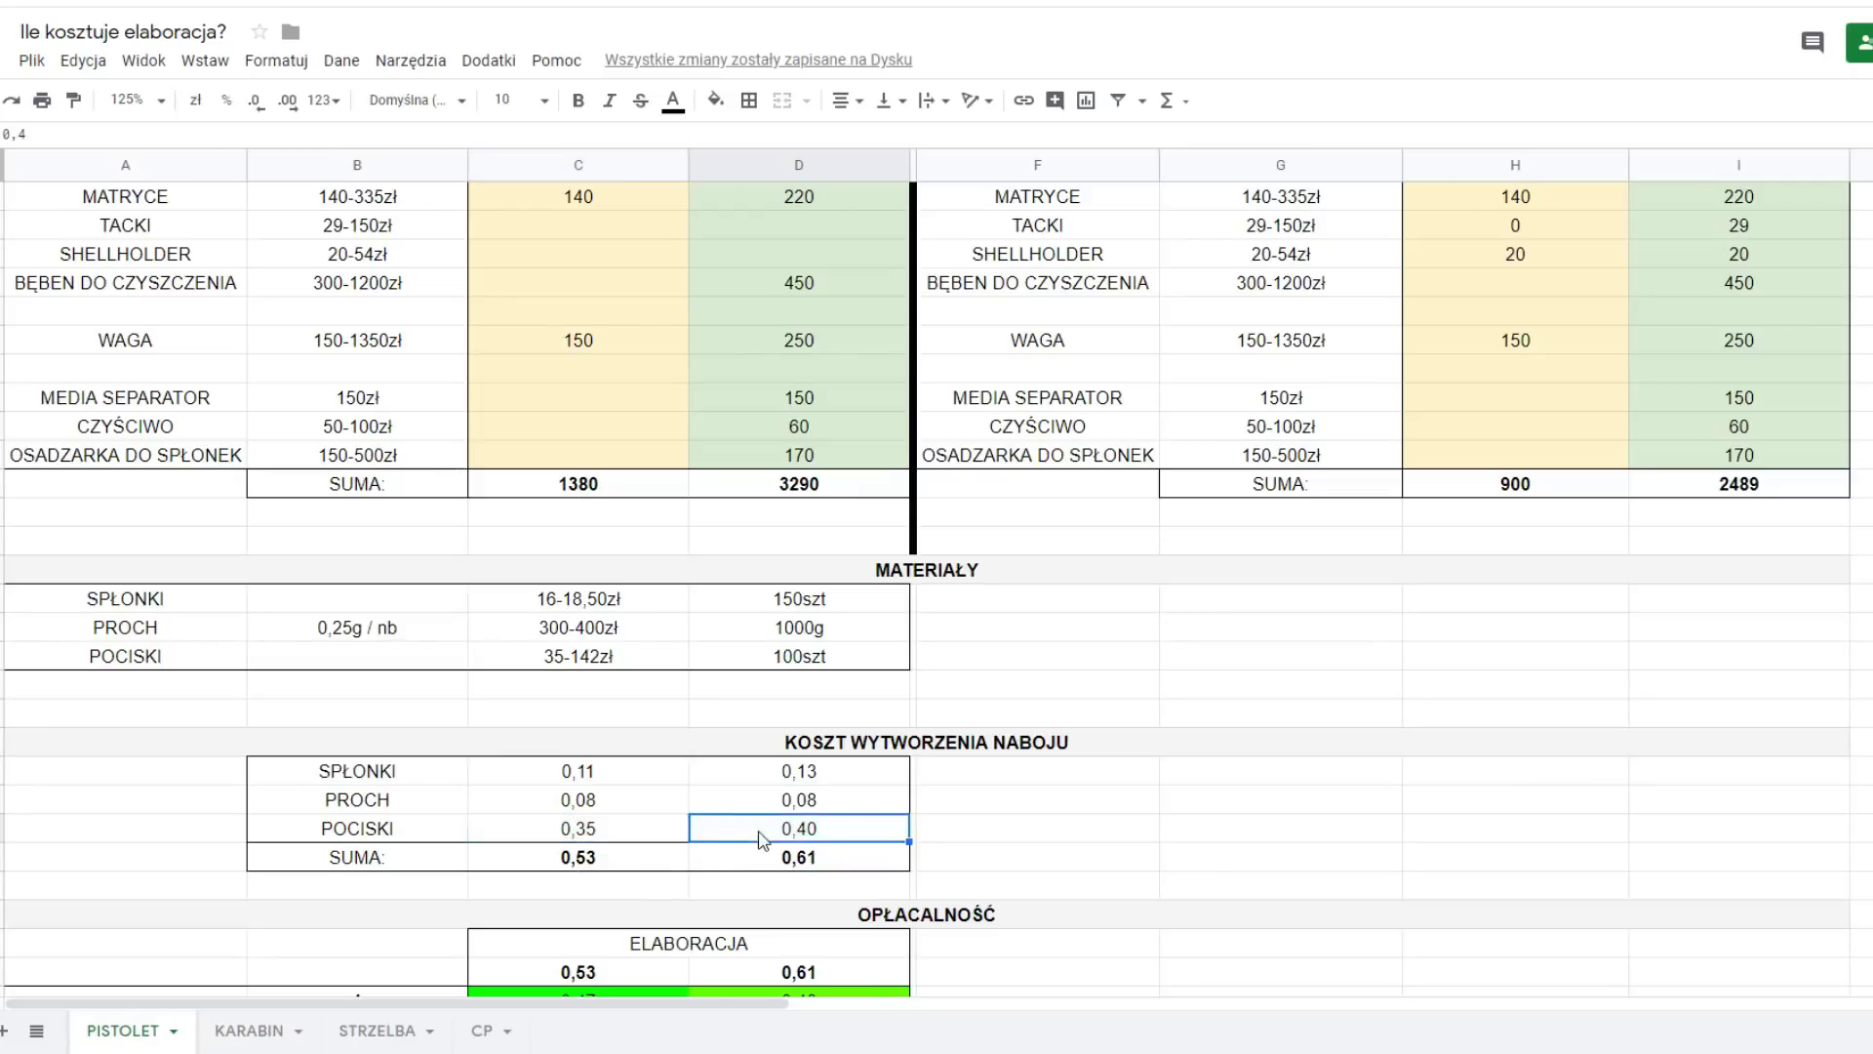
left_click(646, 865)
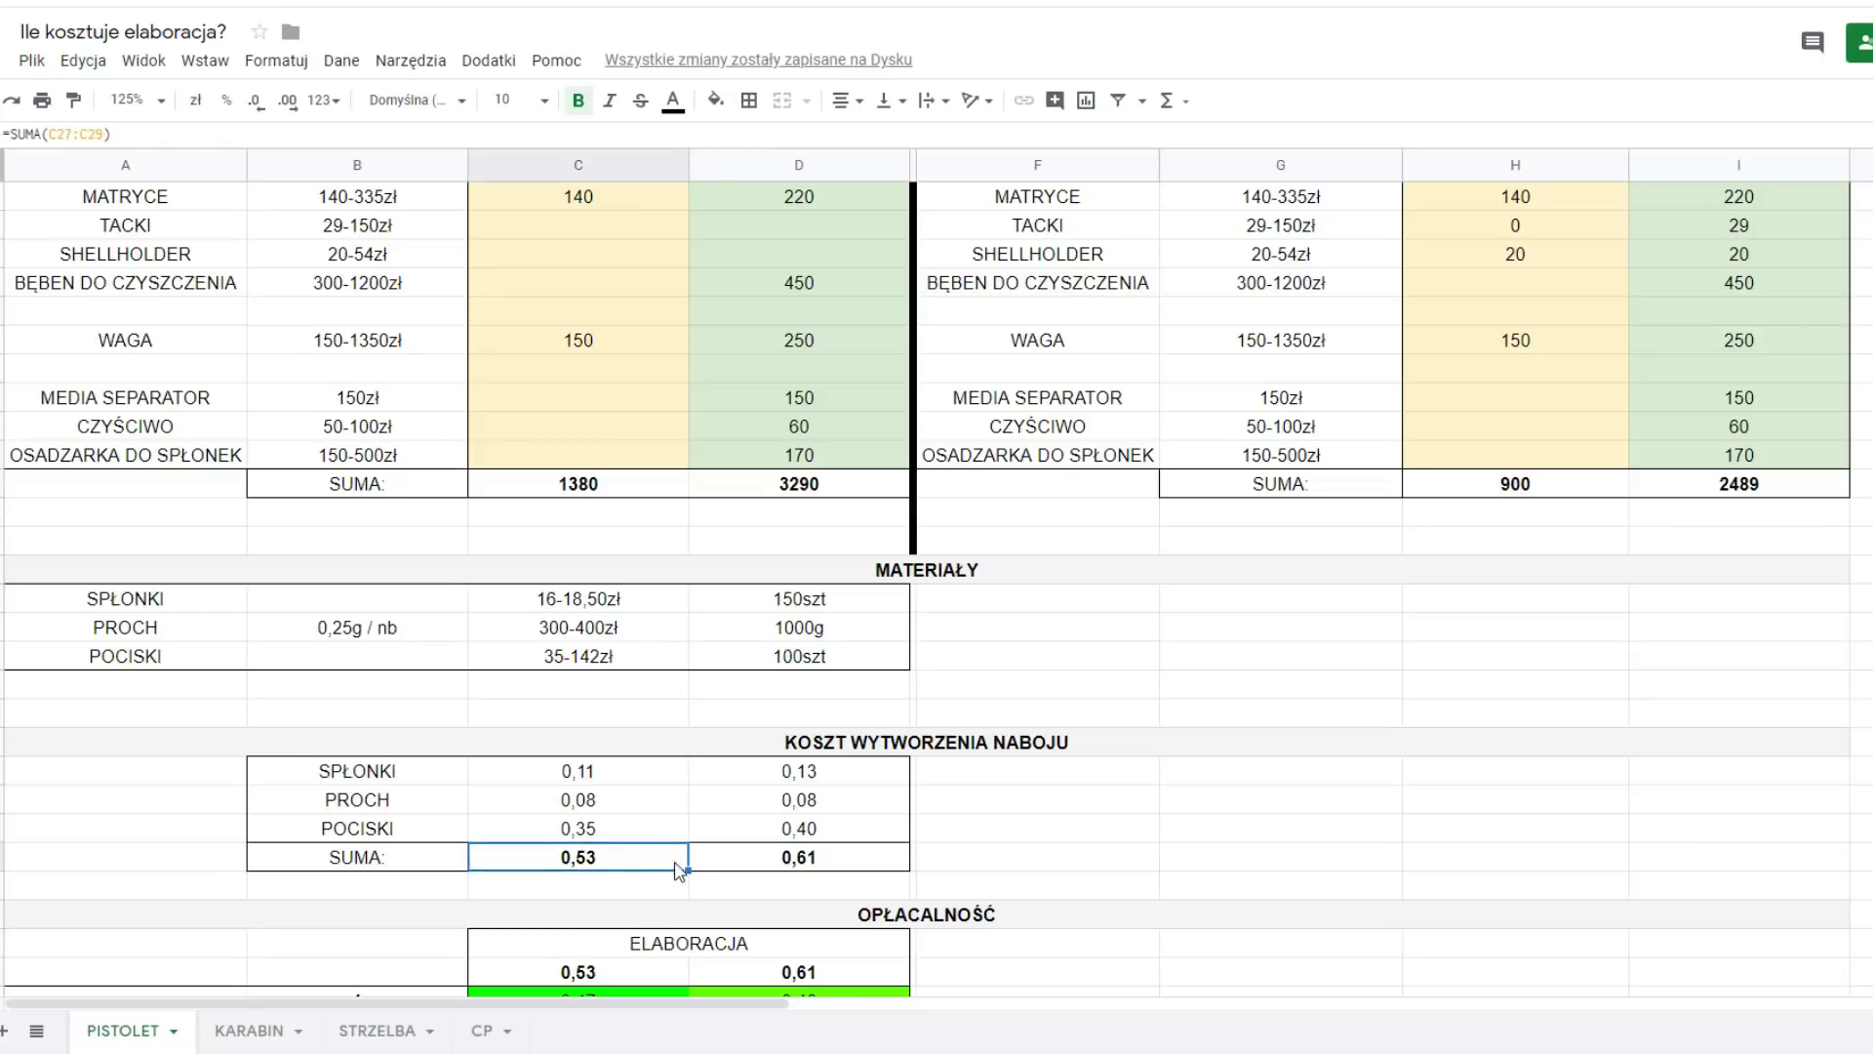
left_click(724, 861)
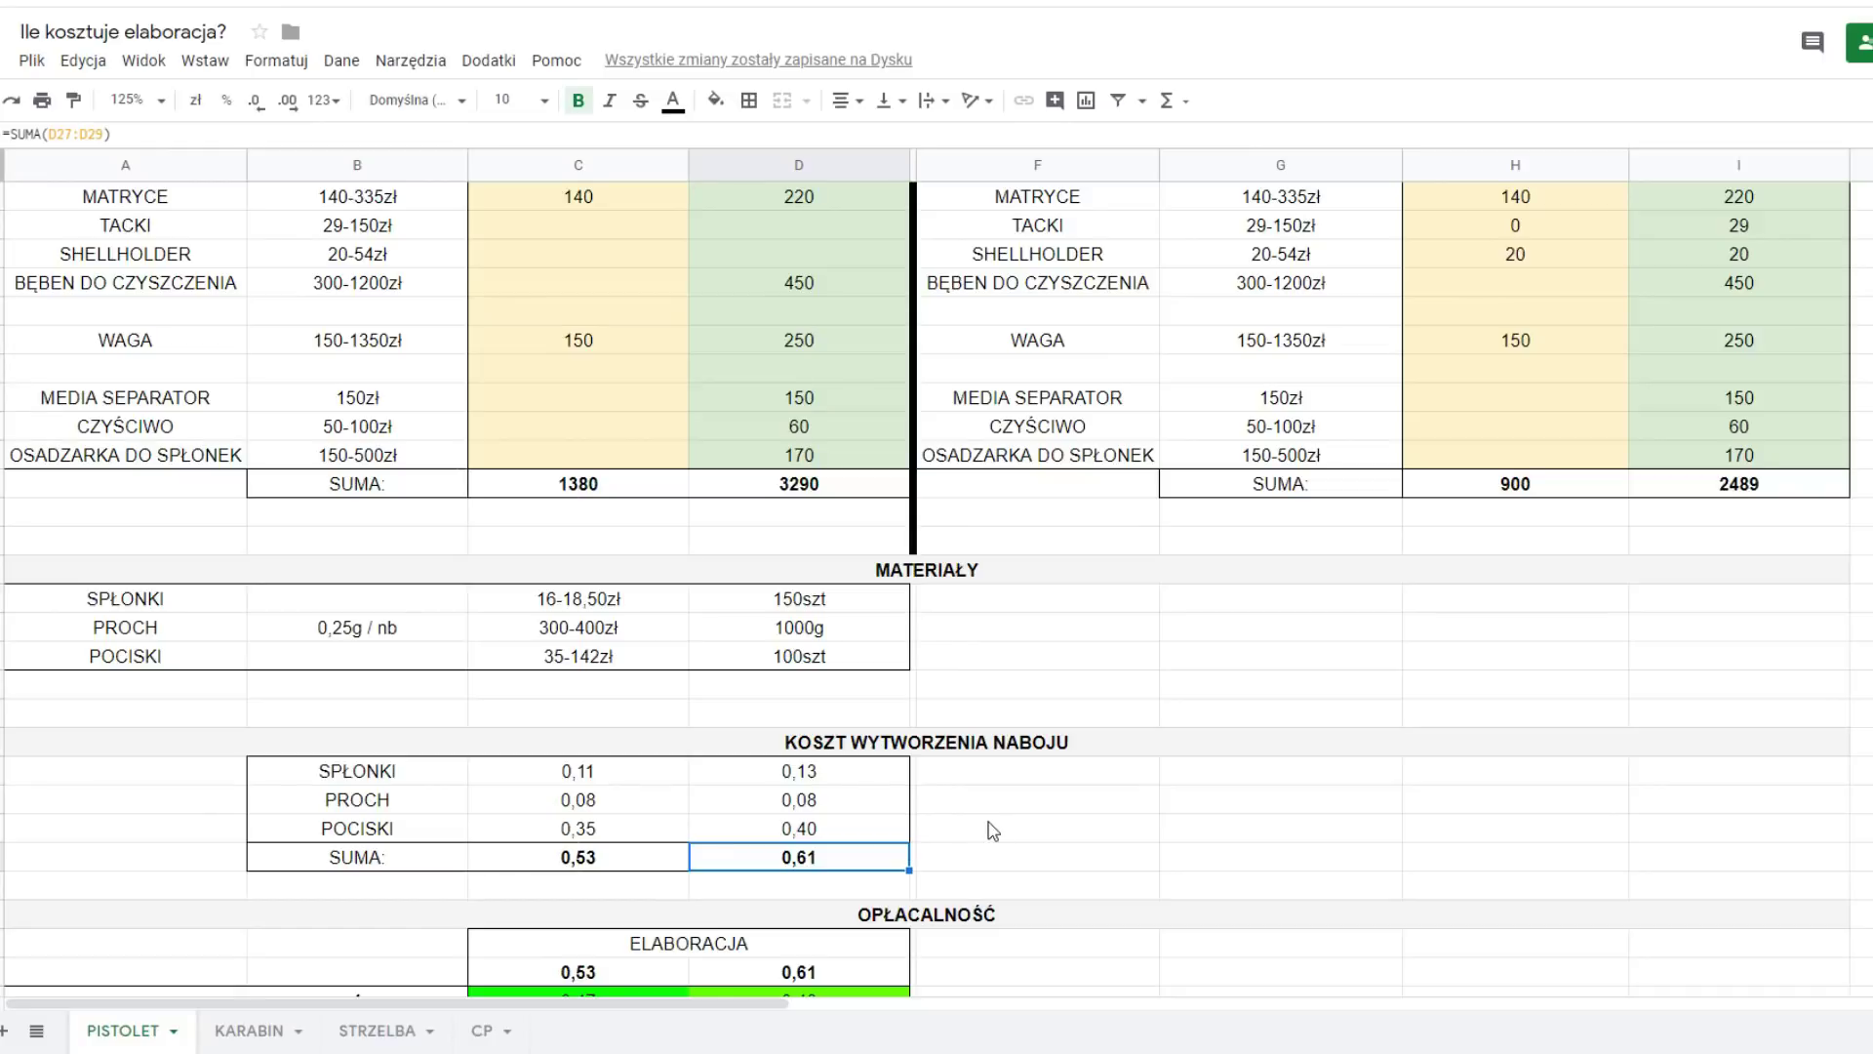
- Examine the OPŁACALNOŚĆ table, comparing the store-bought round prices with the ELABORACJA costs and the resulting savings
scroll(993, 830, "down", 2)
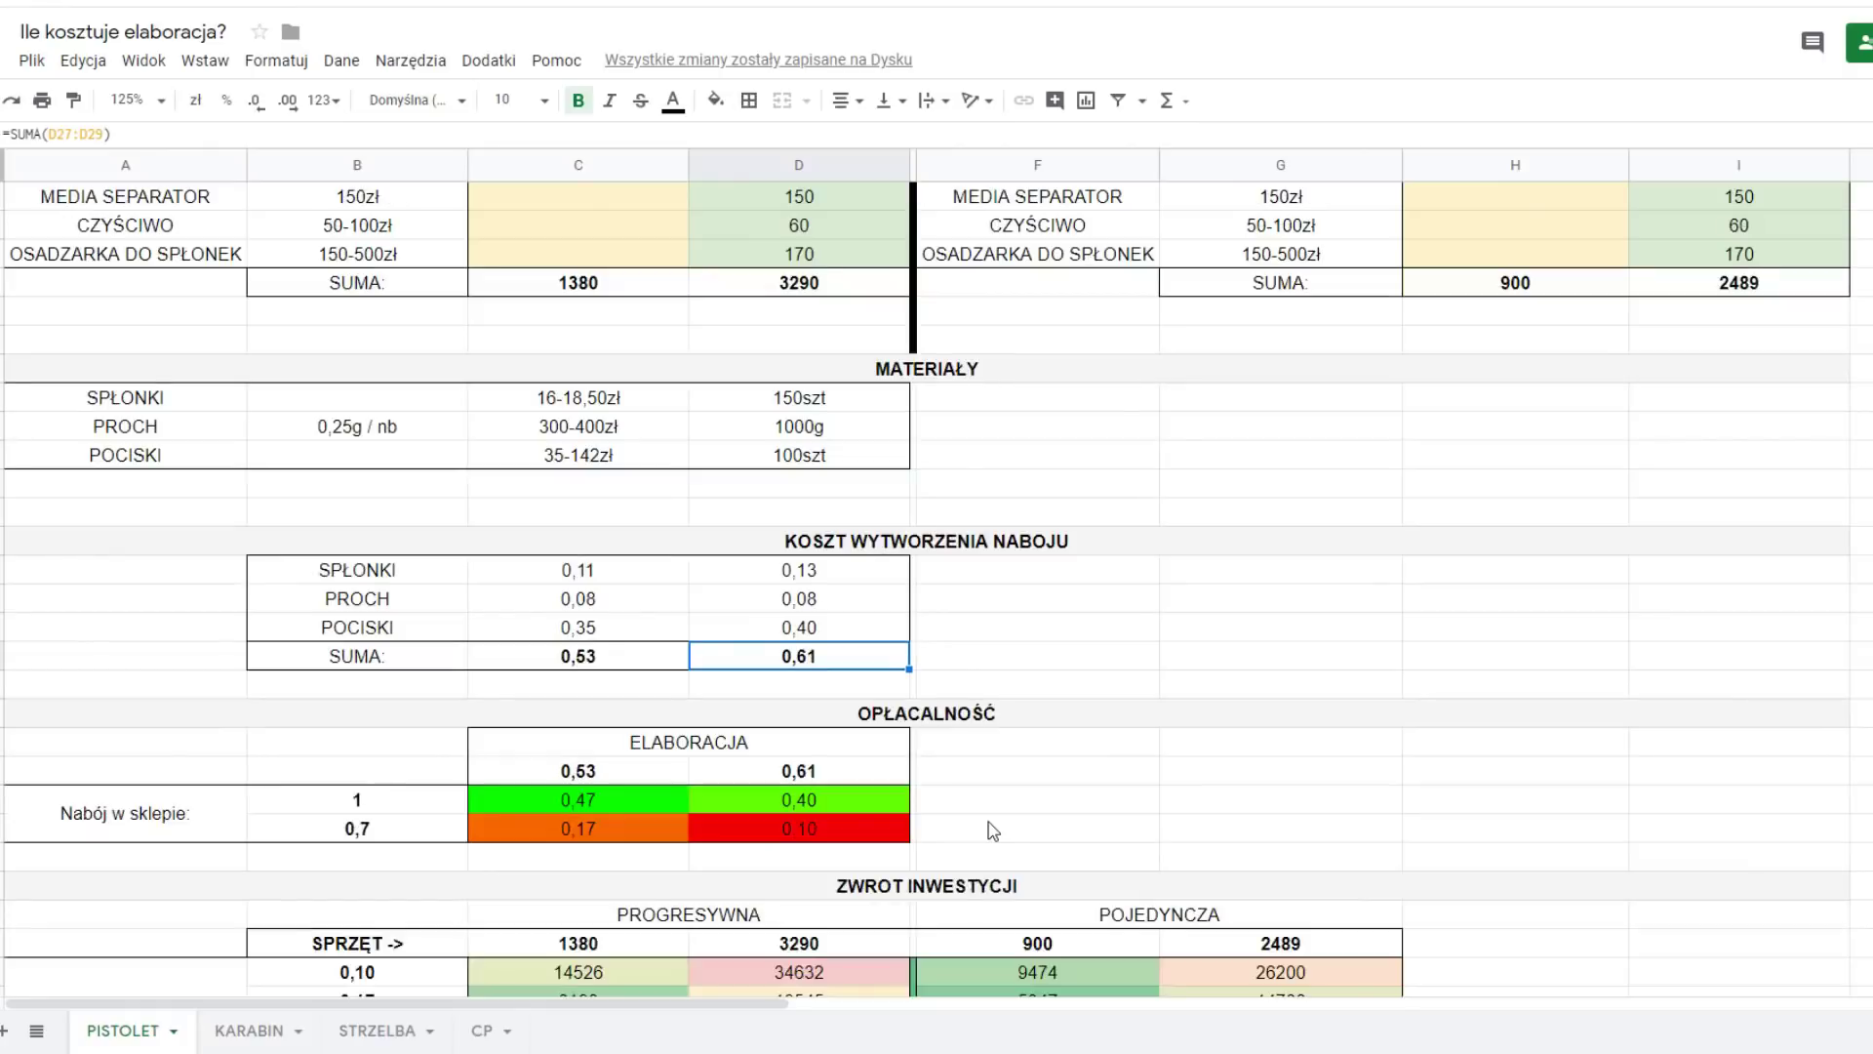
left_click(945, 720)
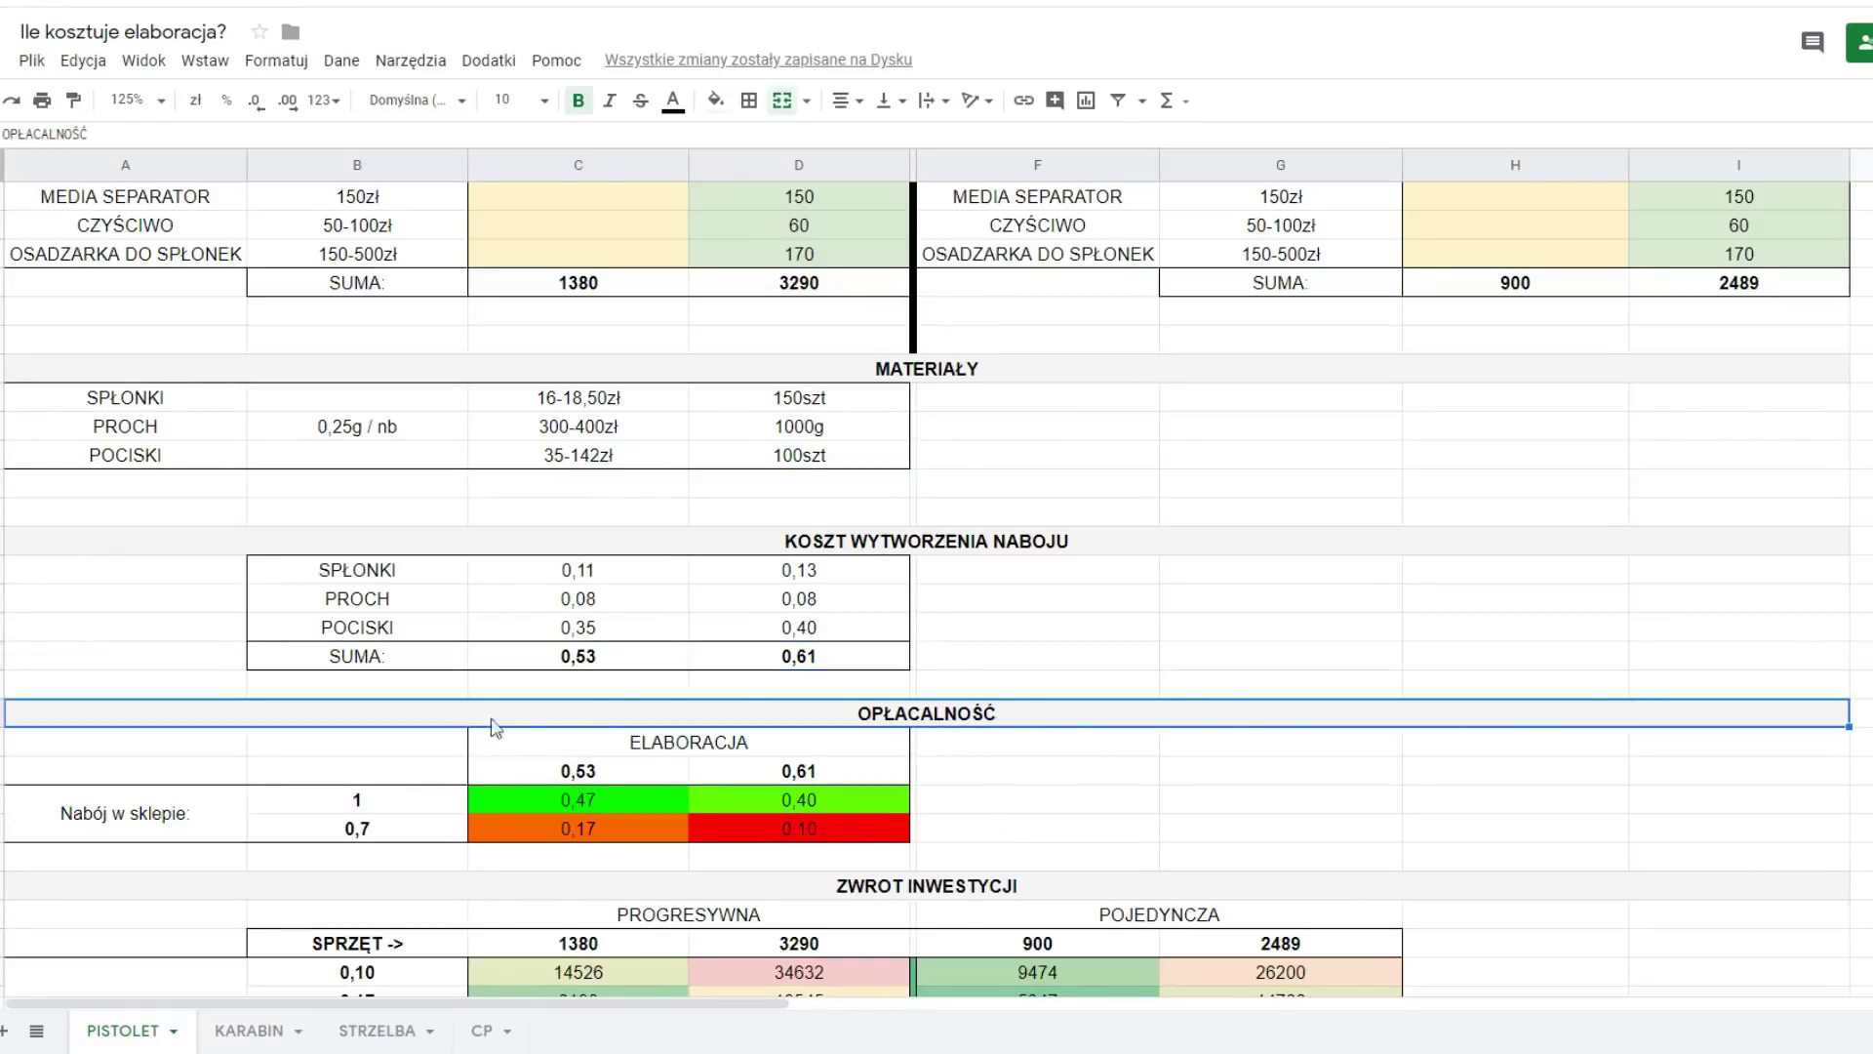
left_click(315, 804)
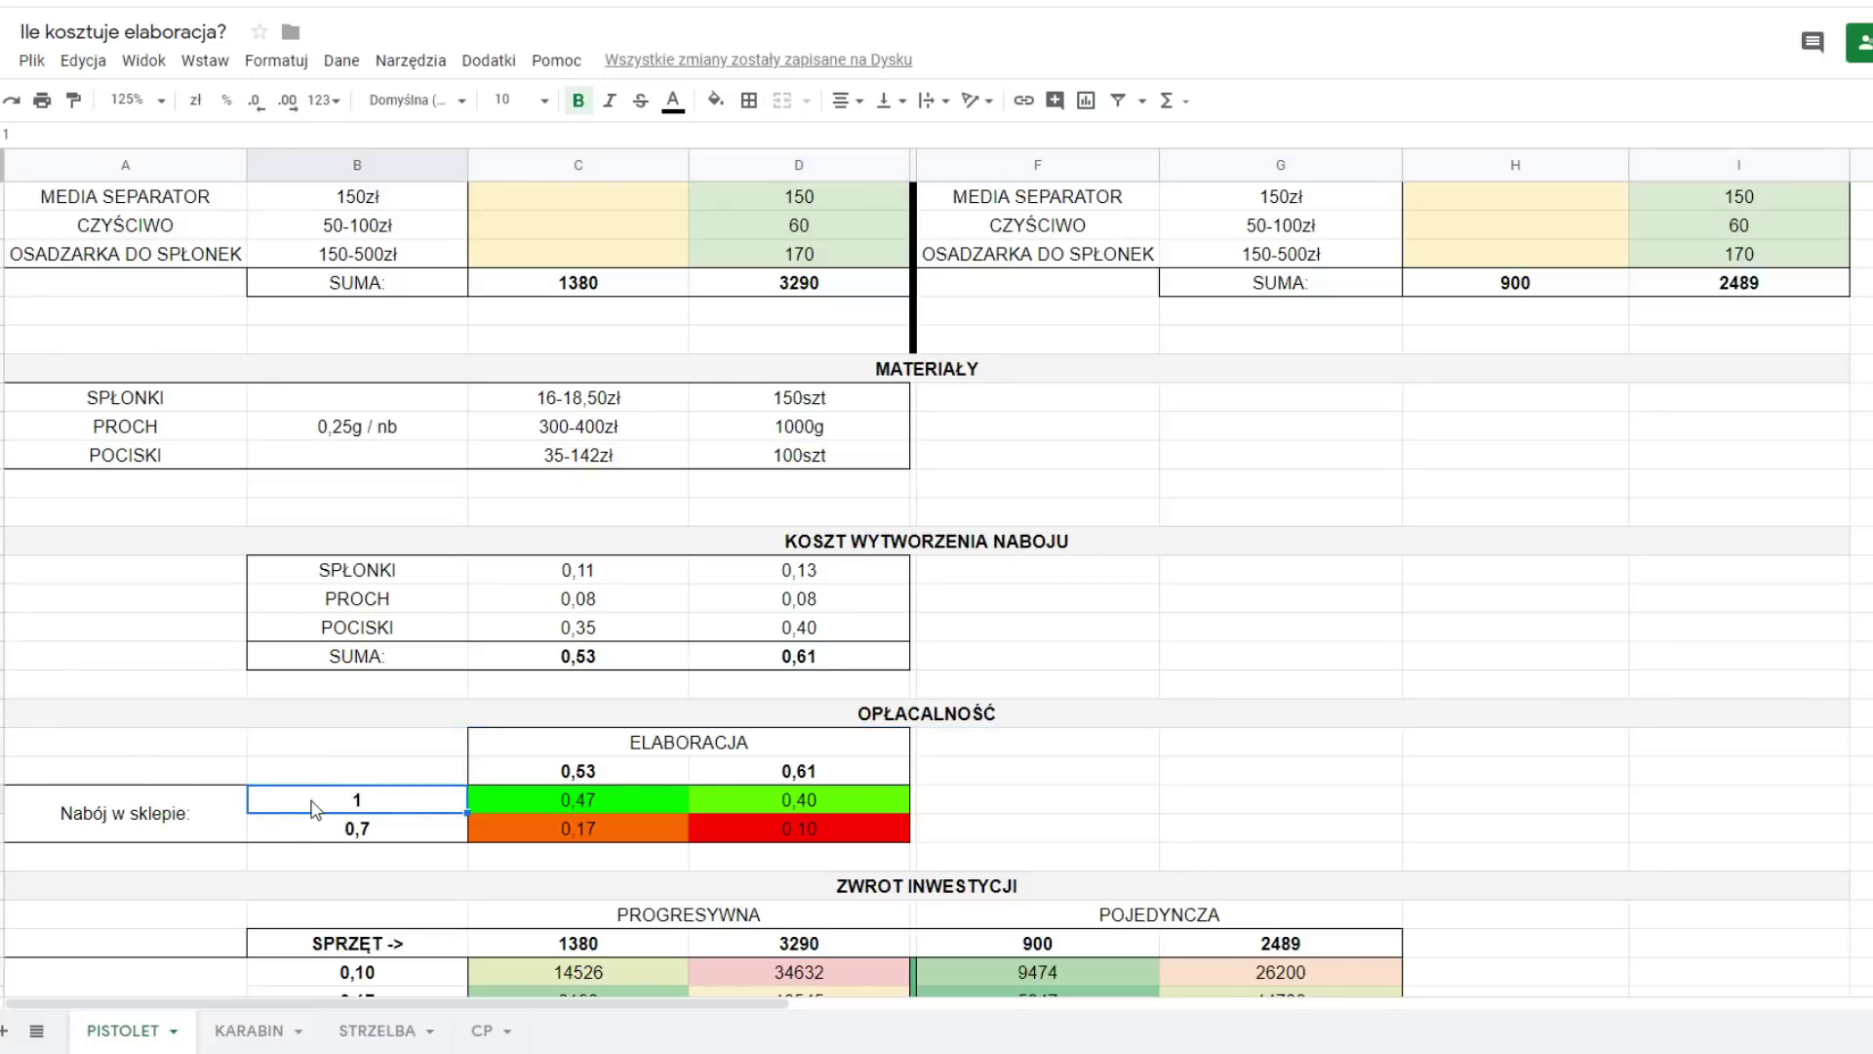
left_click(617, 775)
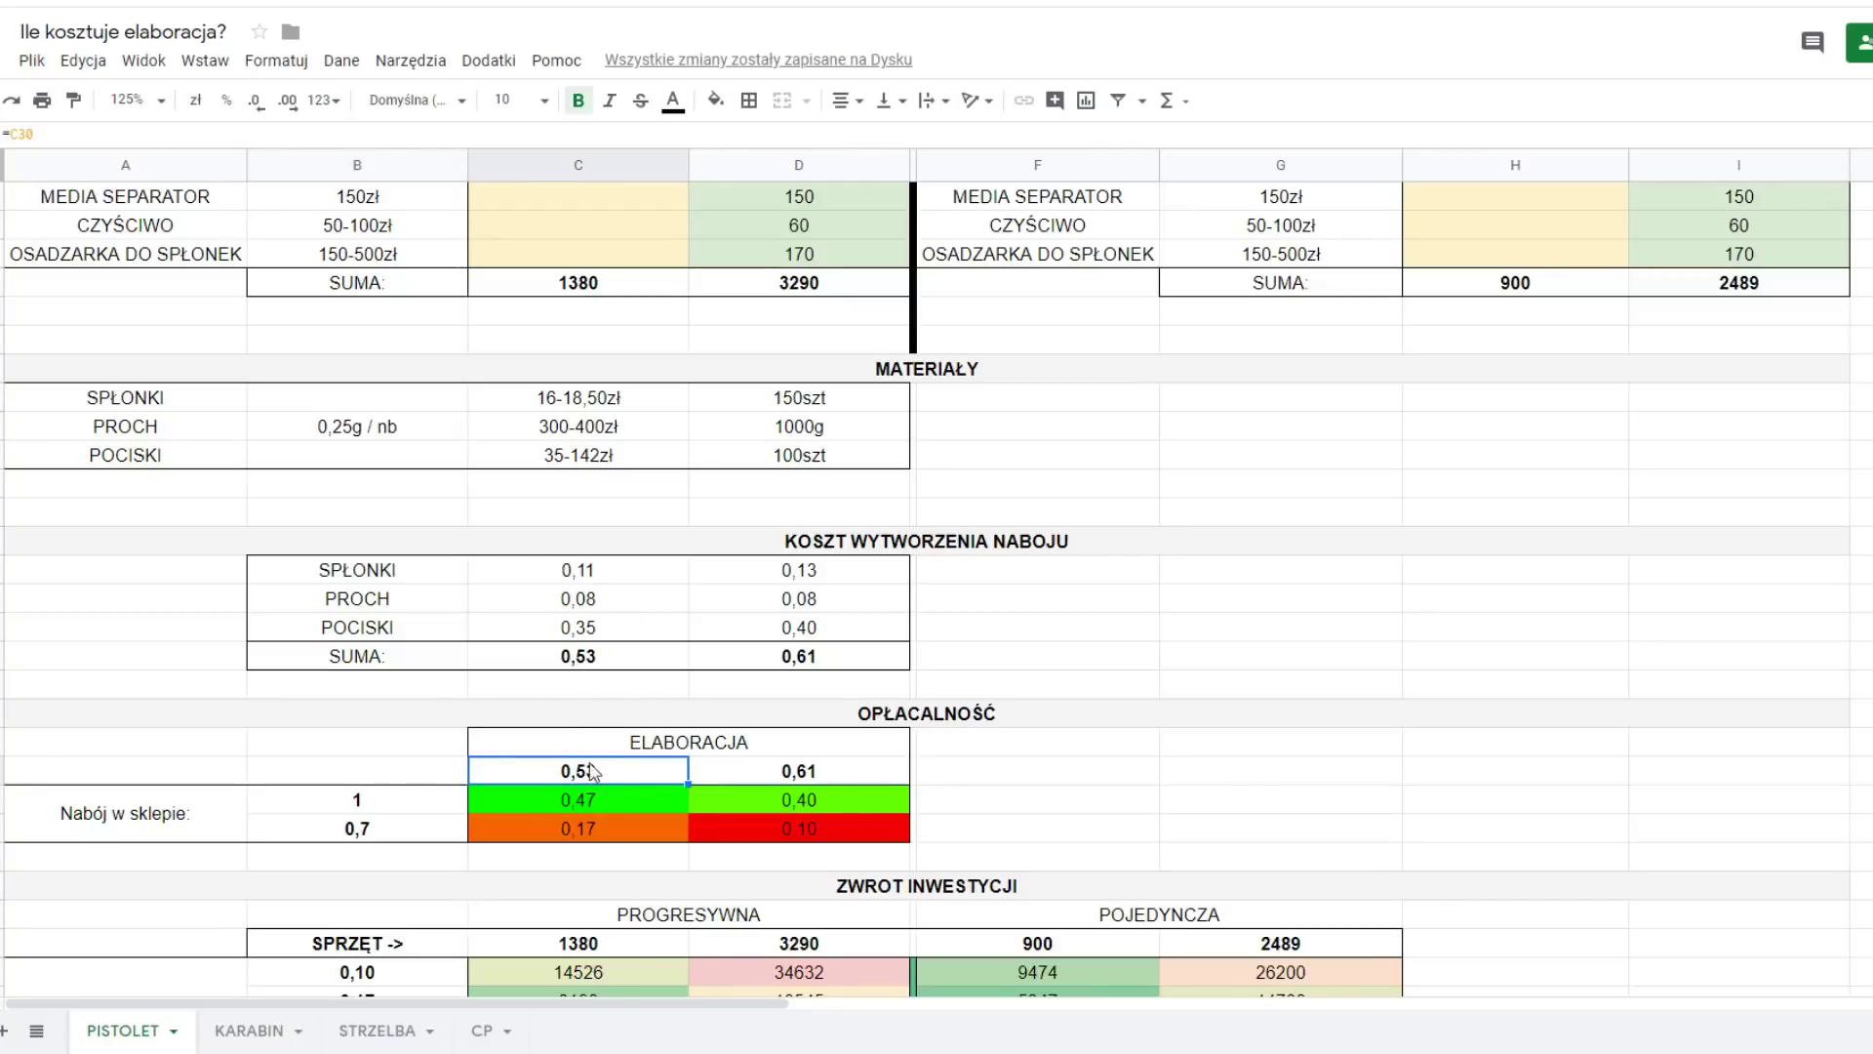
left_click(595, 800)
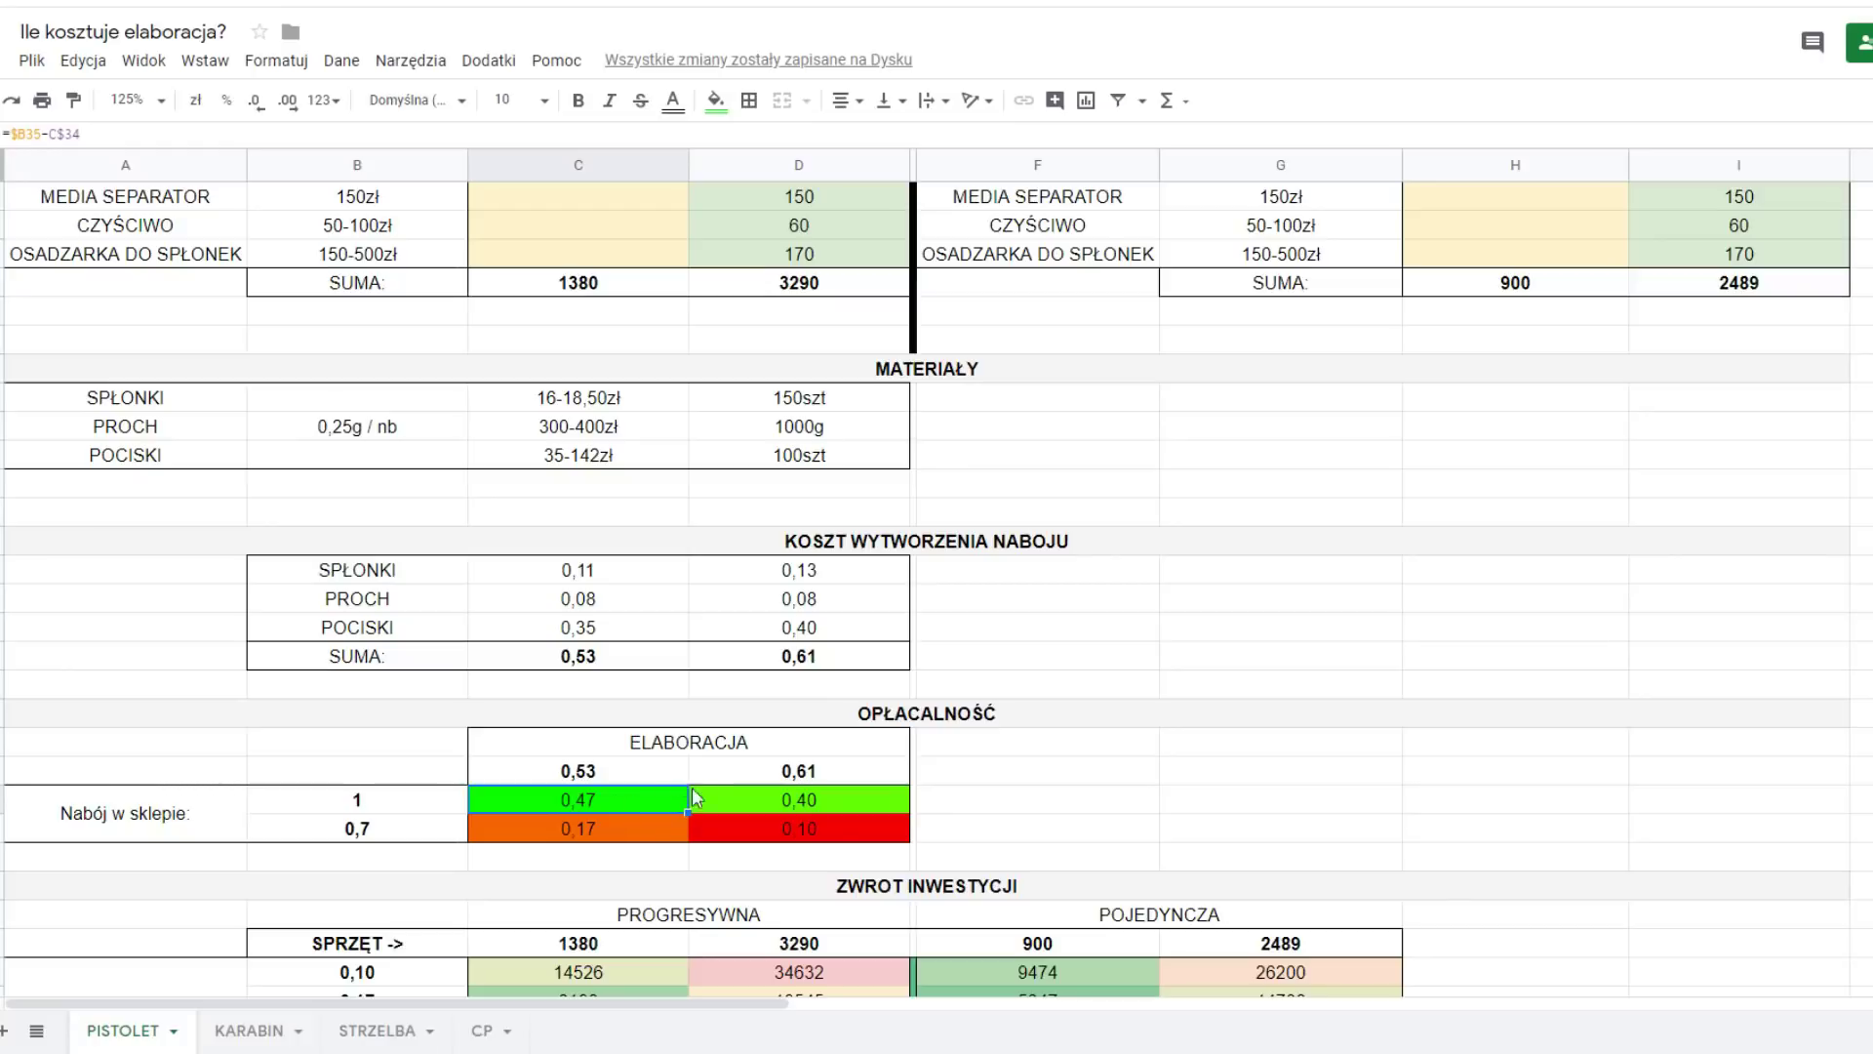
left_click(814, 796)
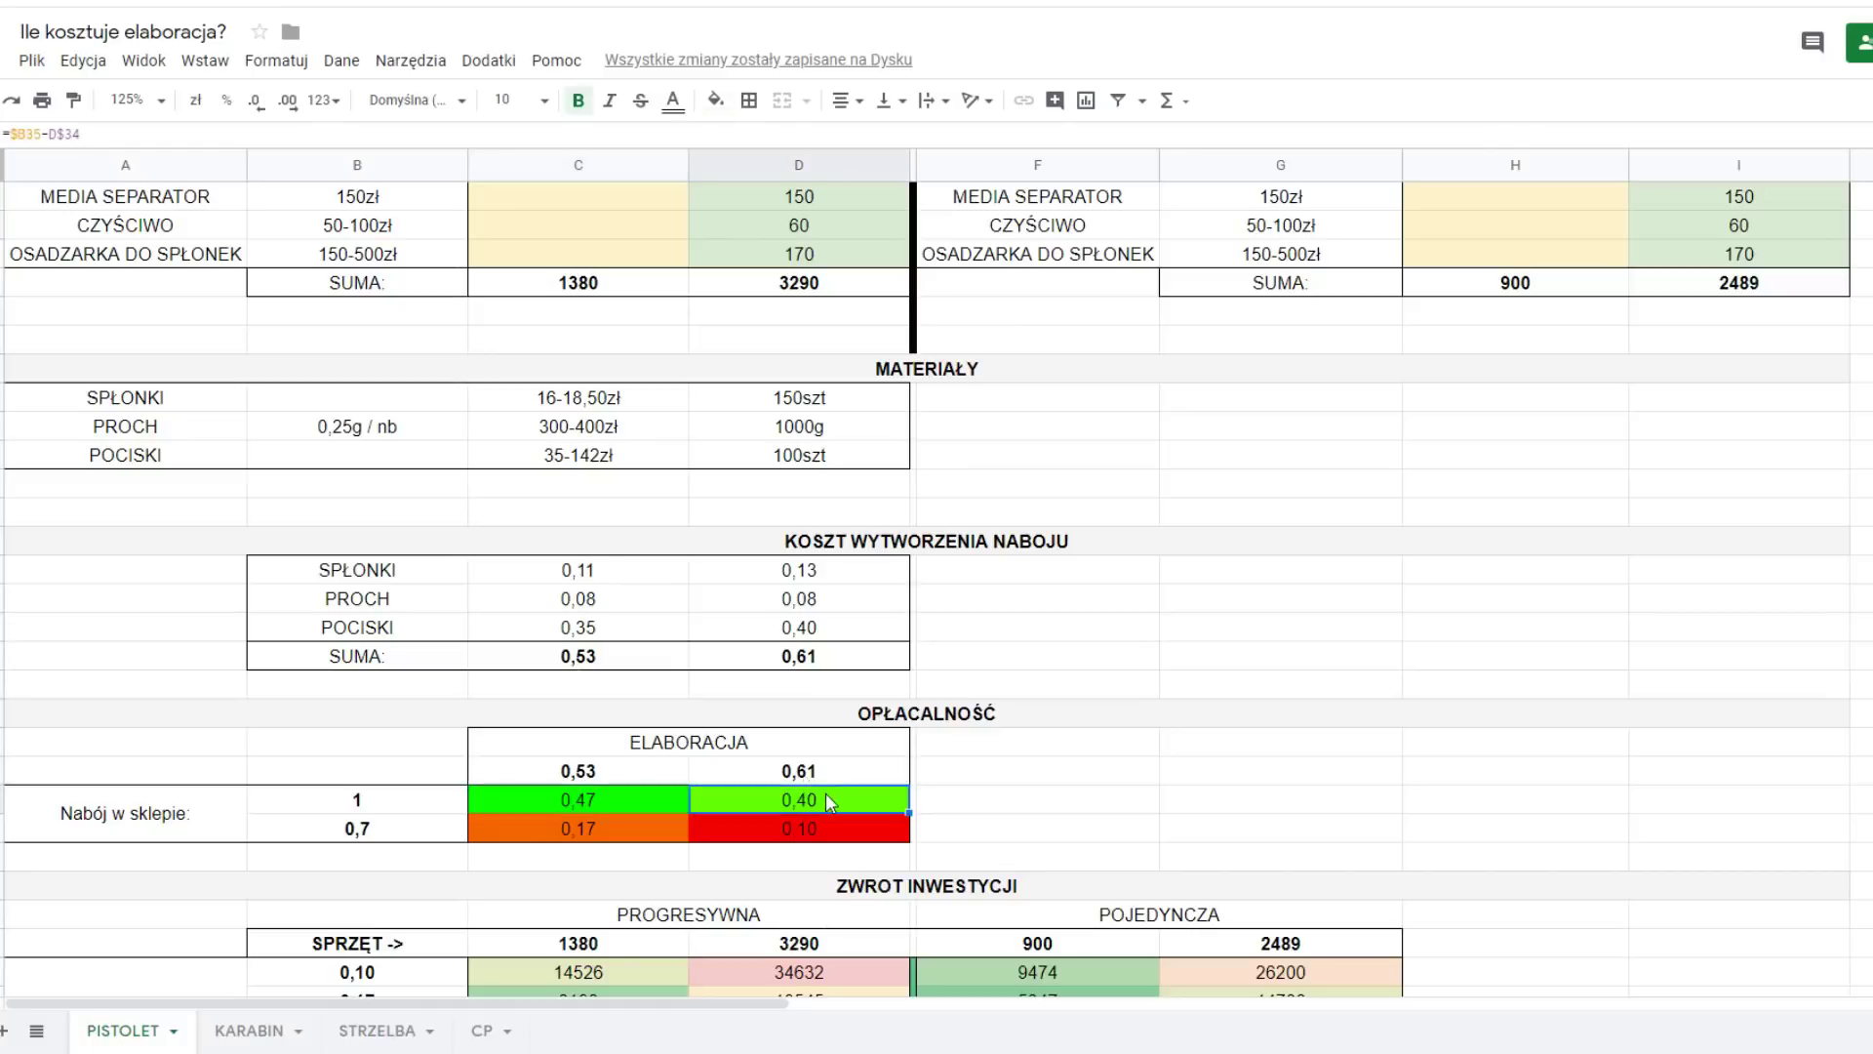
left_click(426, 831)
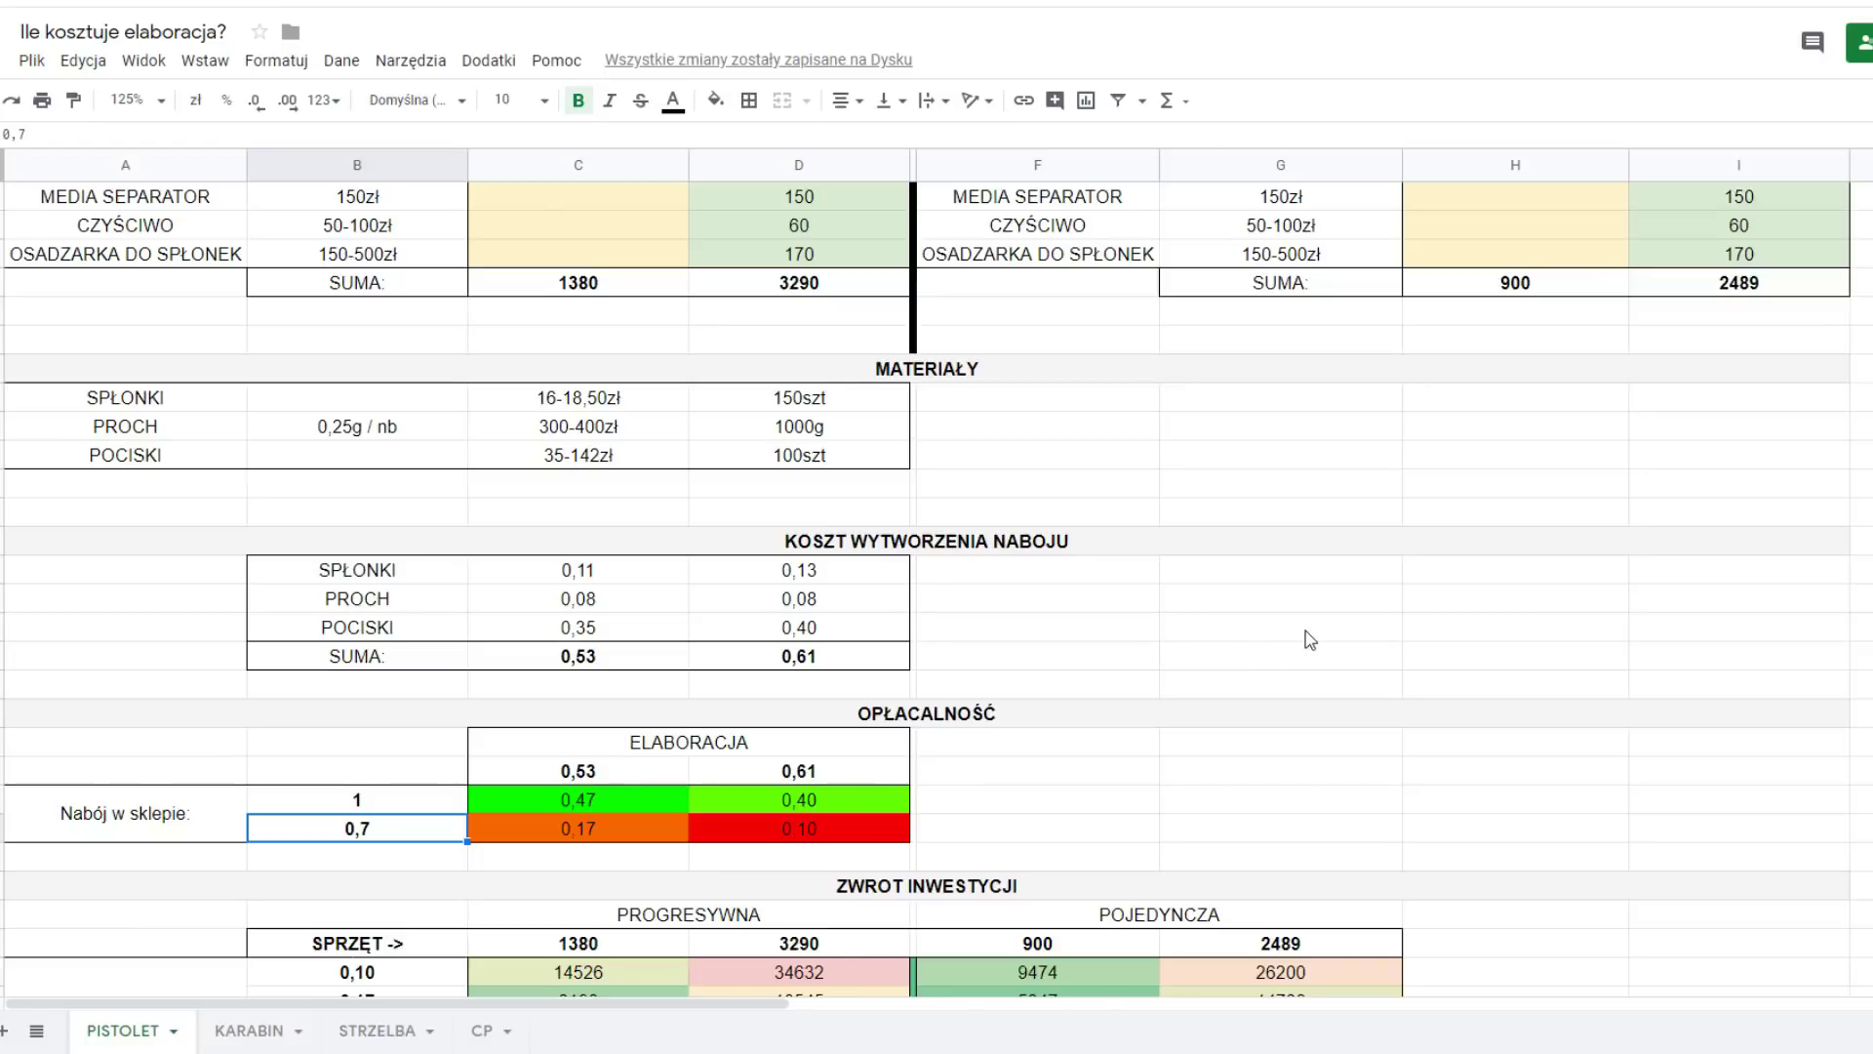
- Review the ZWROT INWESTYCJI headings, covering the PROGRESYWNA and POJEDYNCZA equipment costs and the OSZCZĘDNOŚĆ values
scroll(1310, 639, "down", 3)
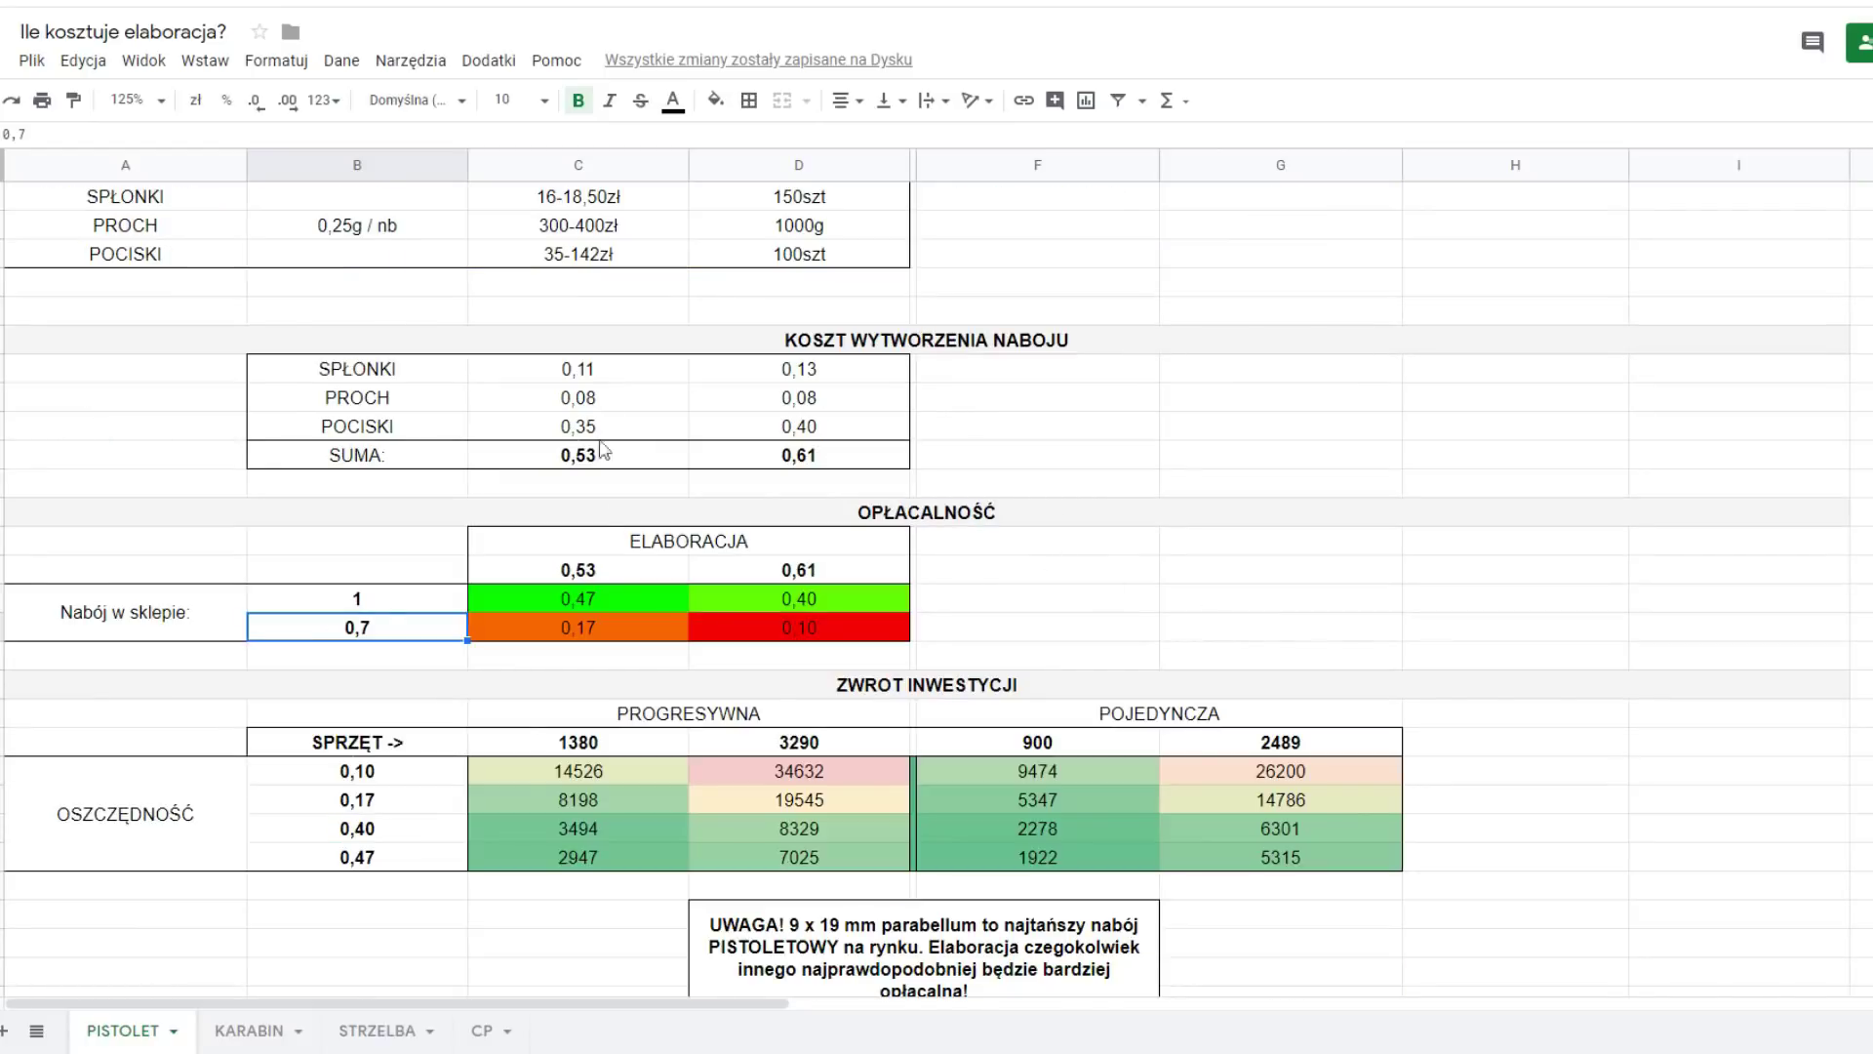
left_click(1049, 683)
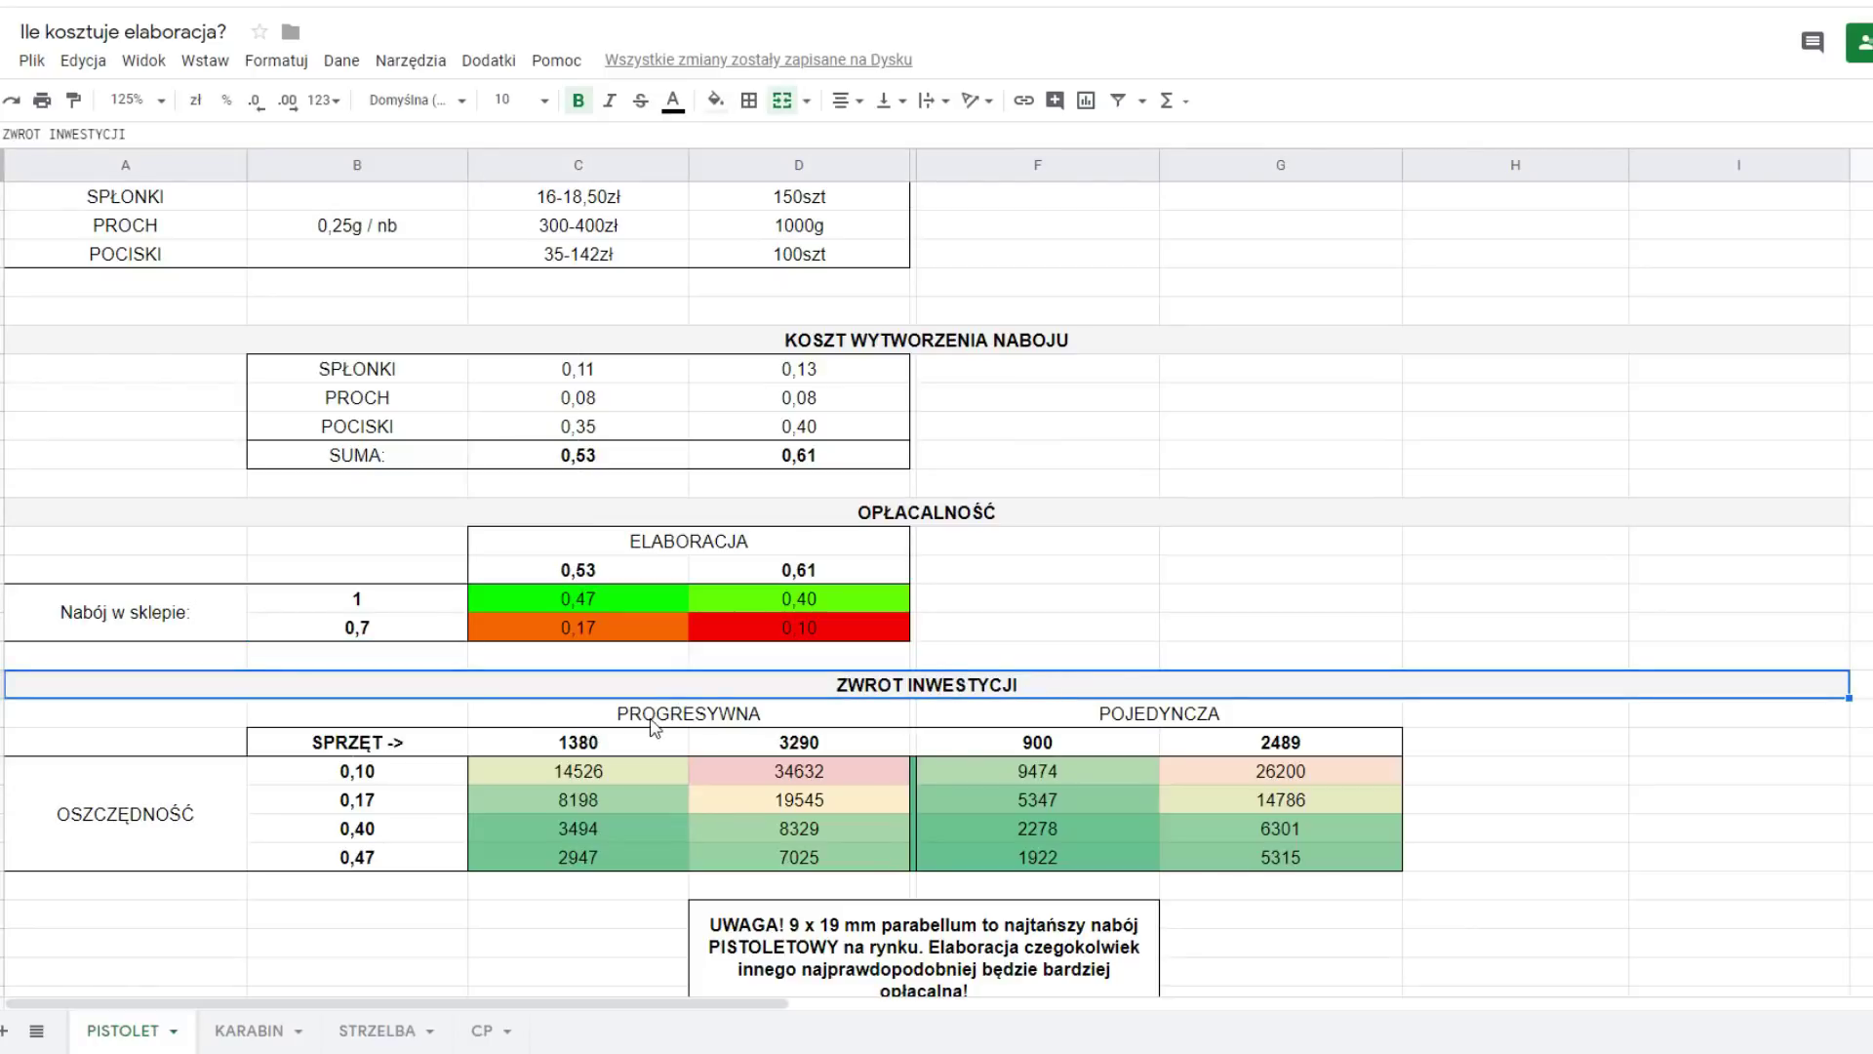
left_click(651, 751)
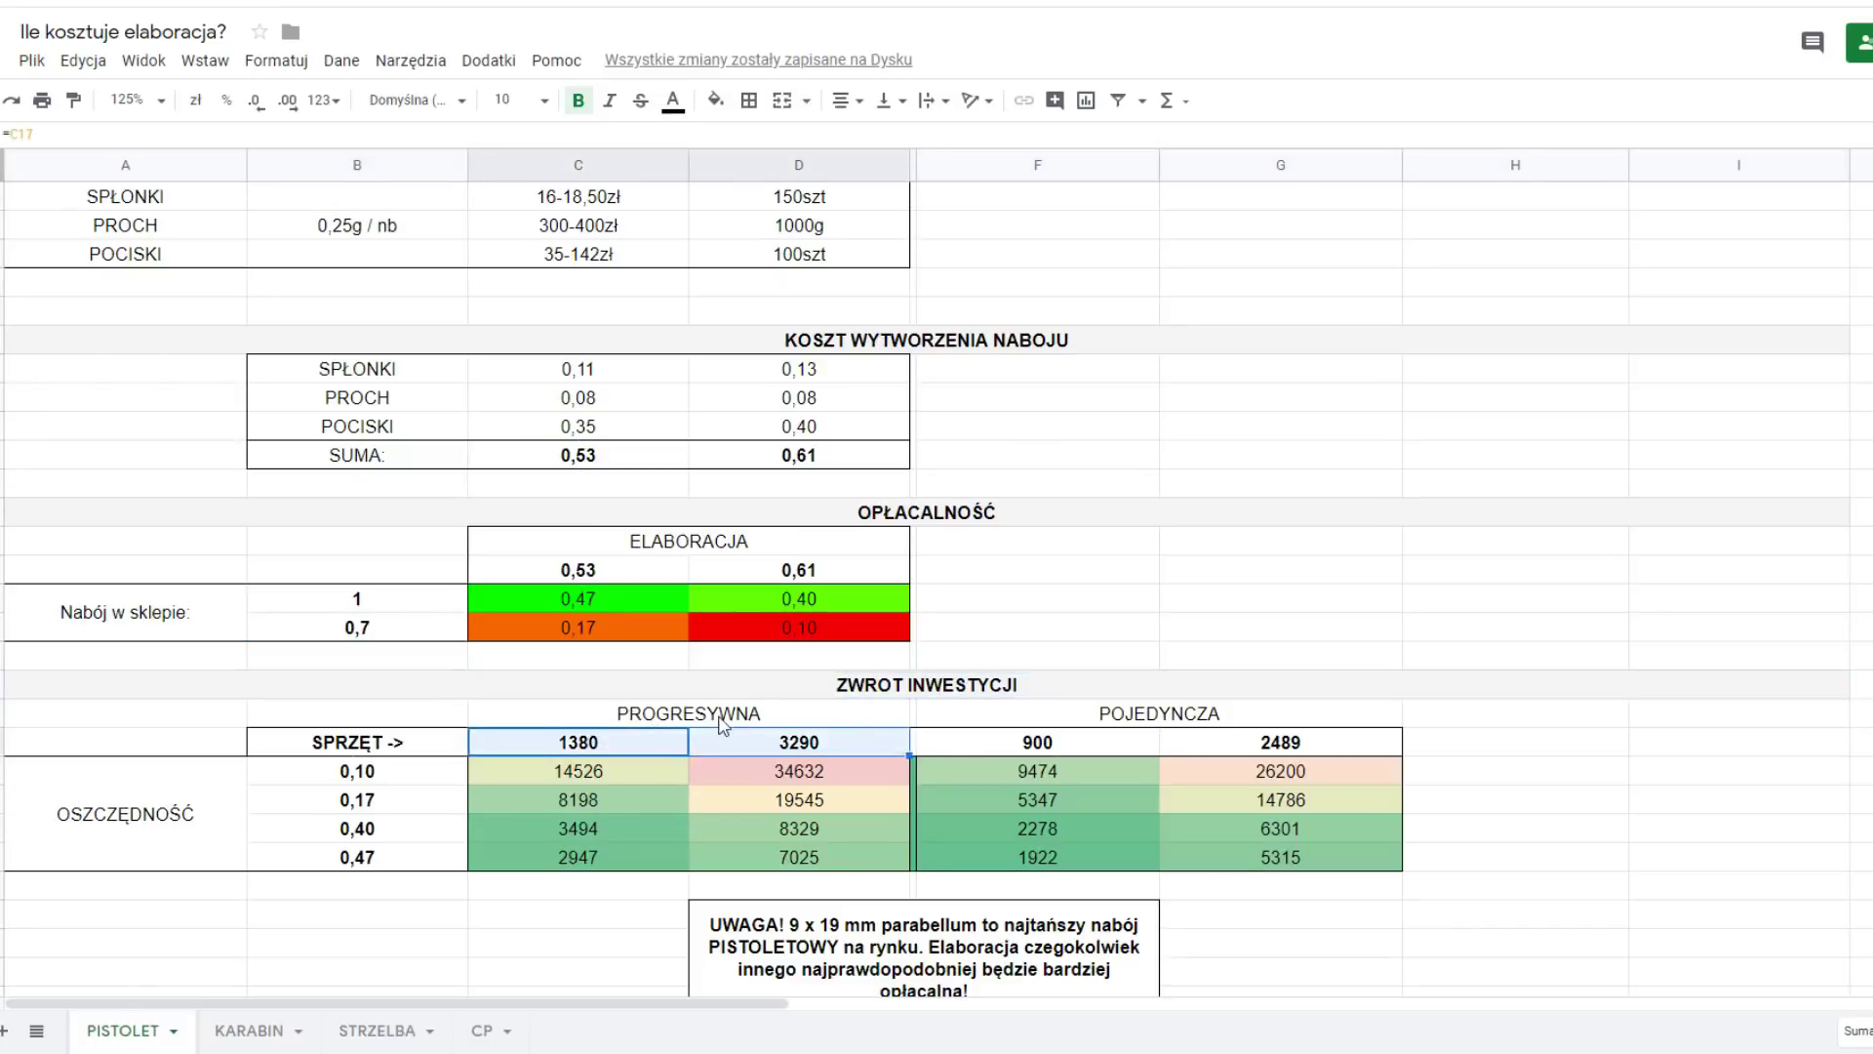
key("Up")
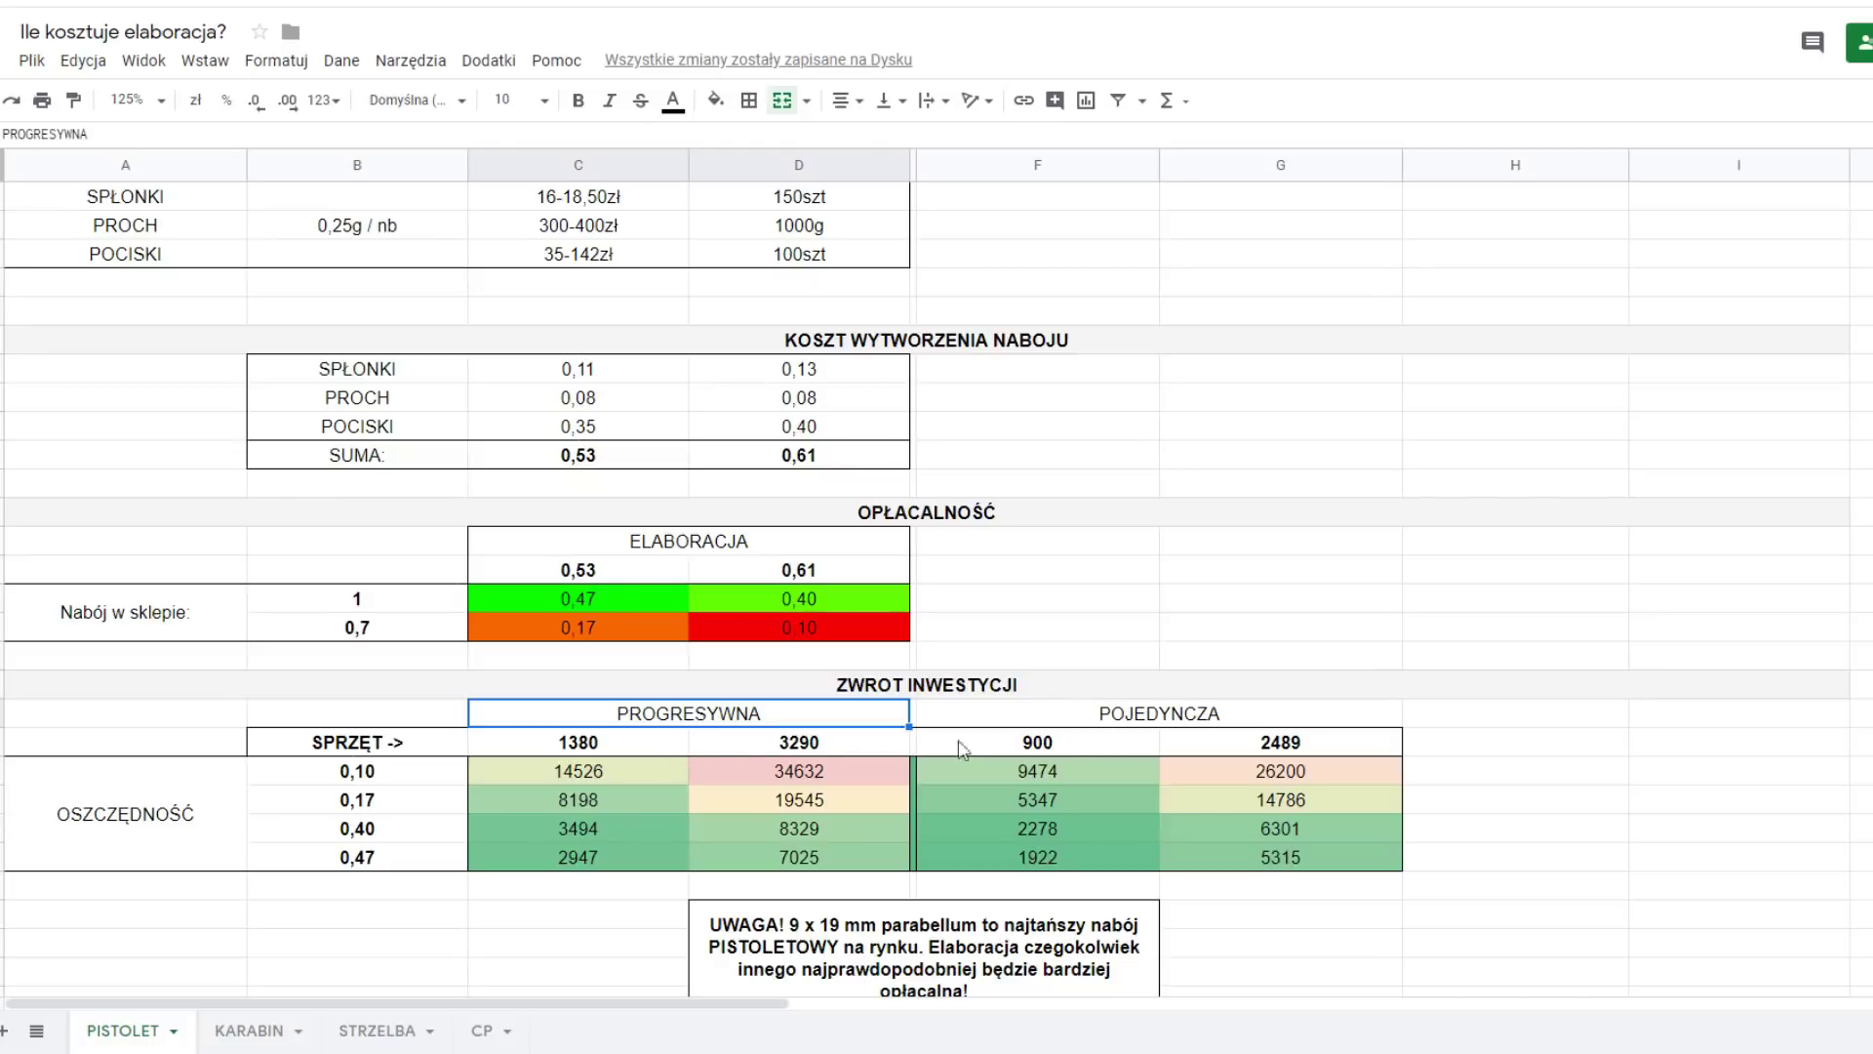
left_click(1155, 721)
left_click_drag(1148, 757, 1193, 750)
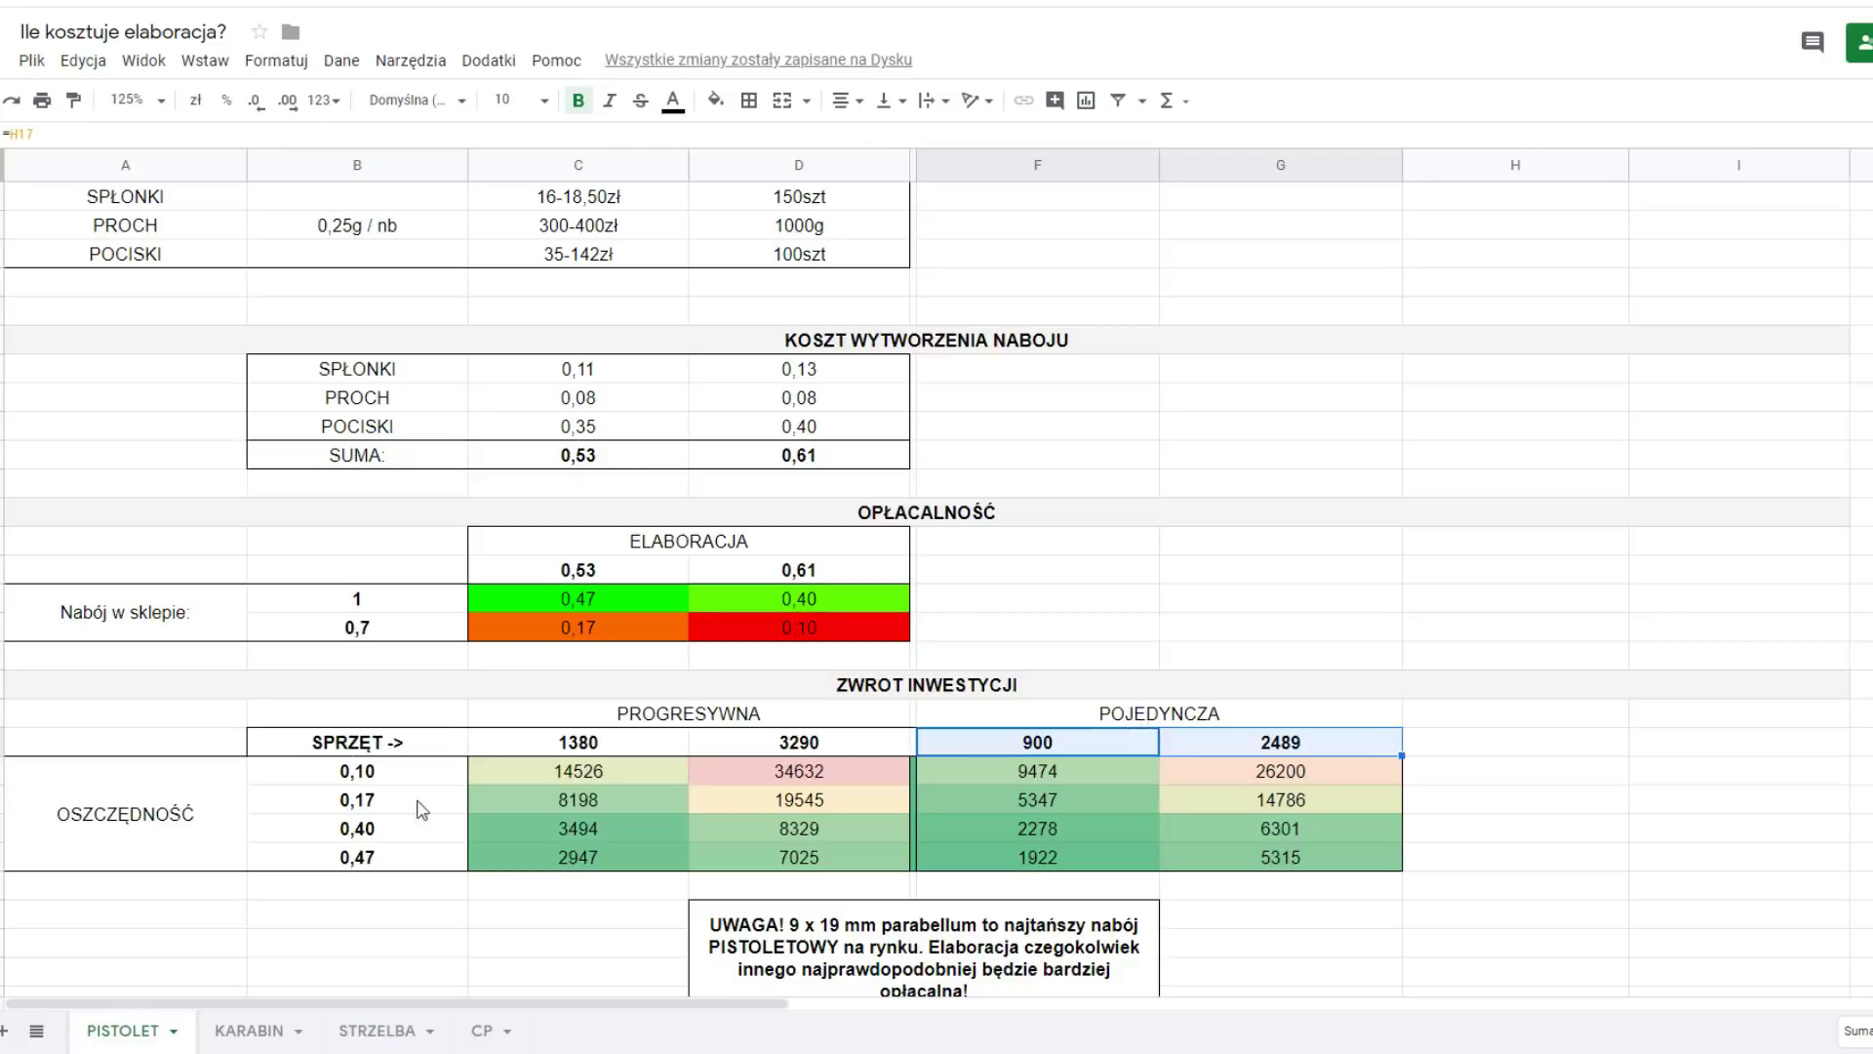
left_click(227, 798)
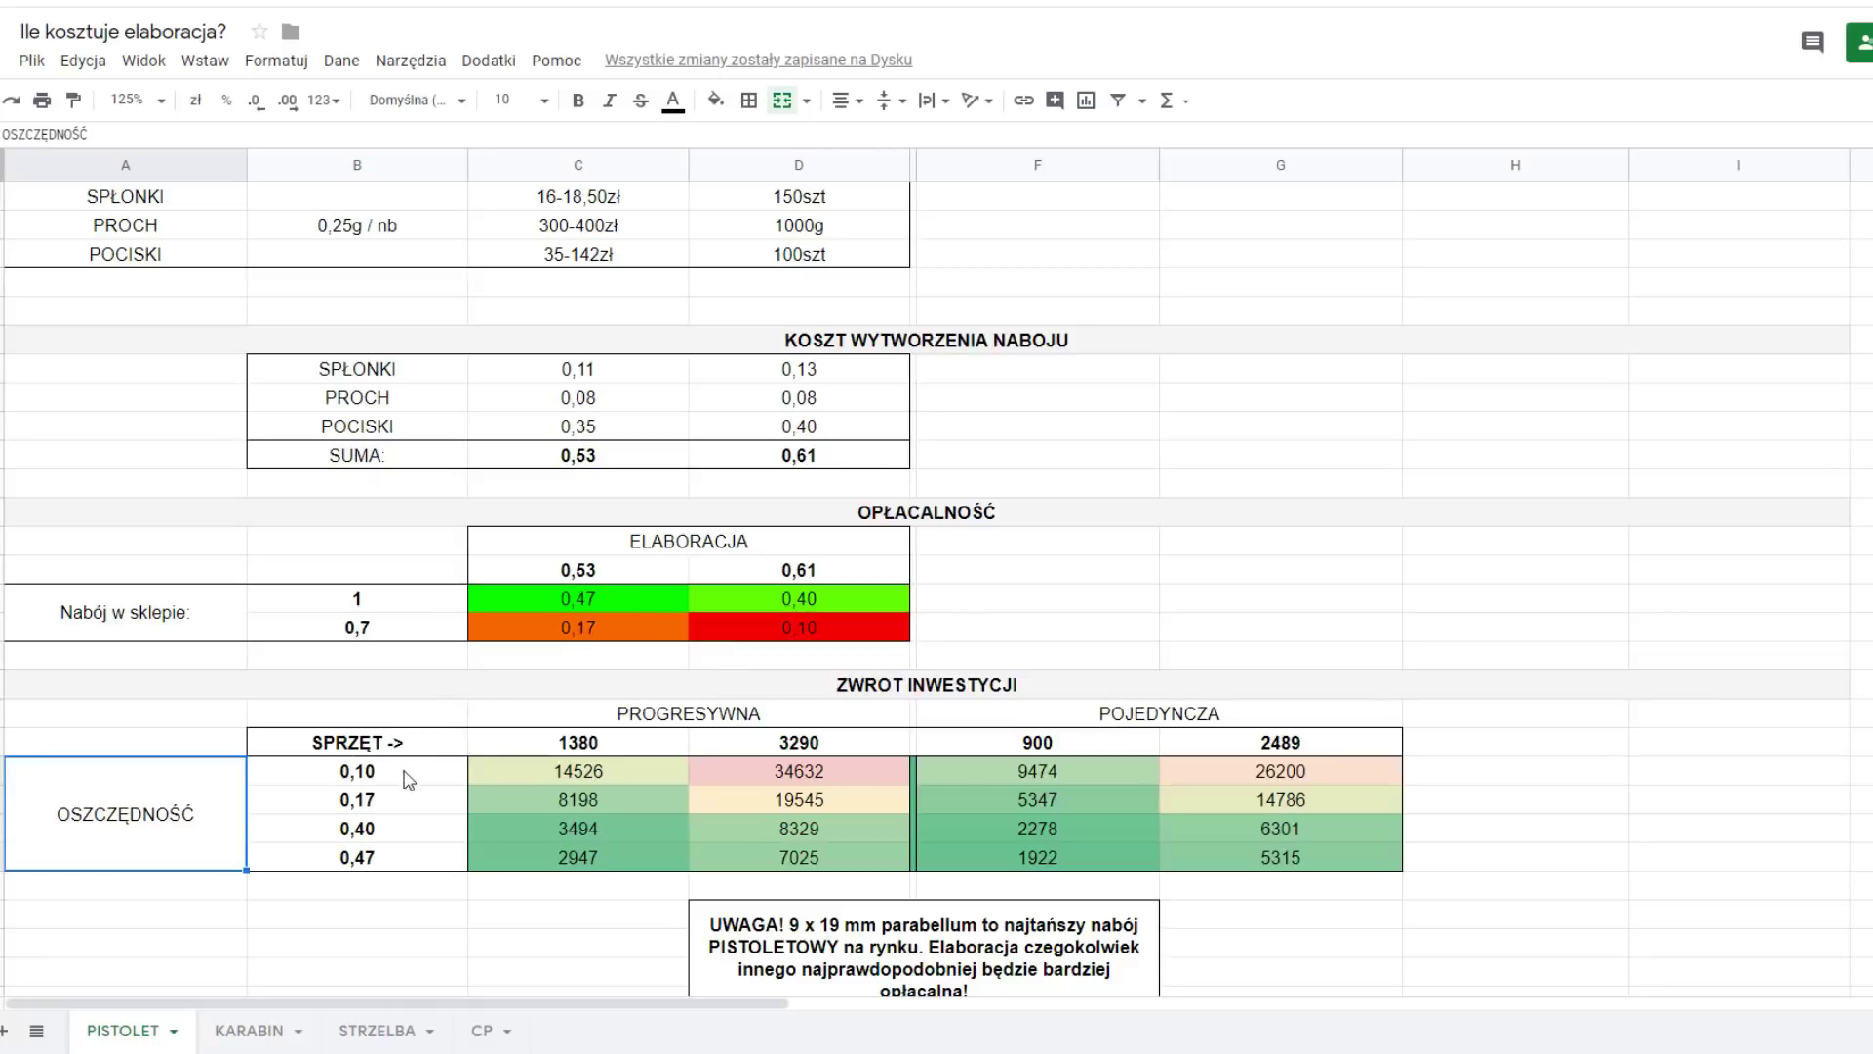
left_click_drag(408, 773, 402, 835)
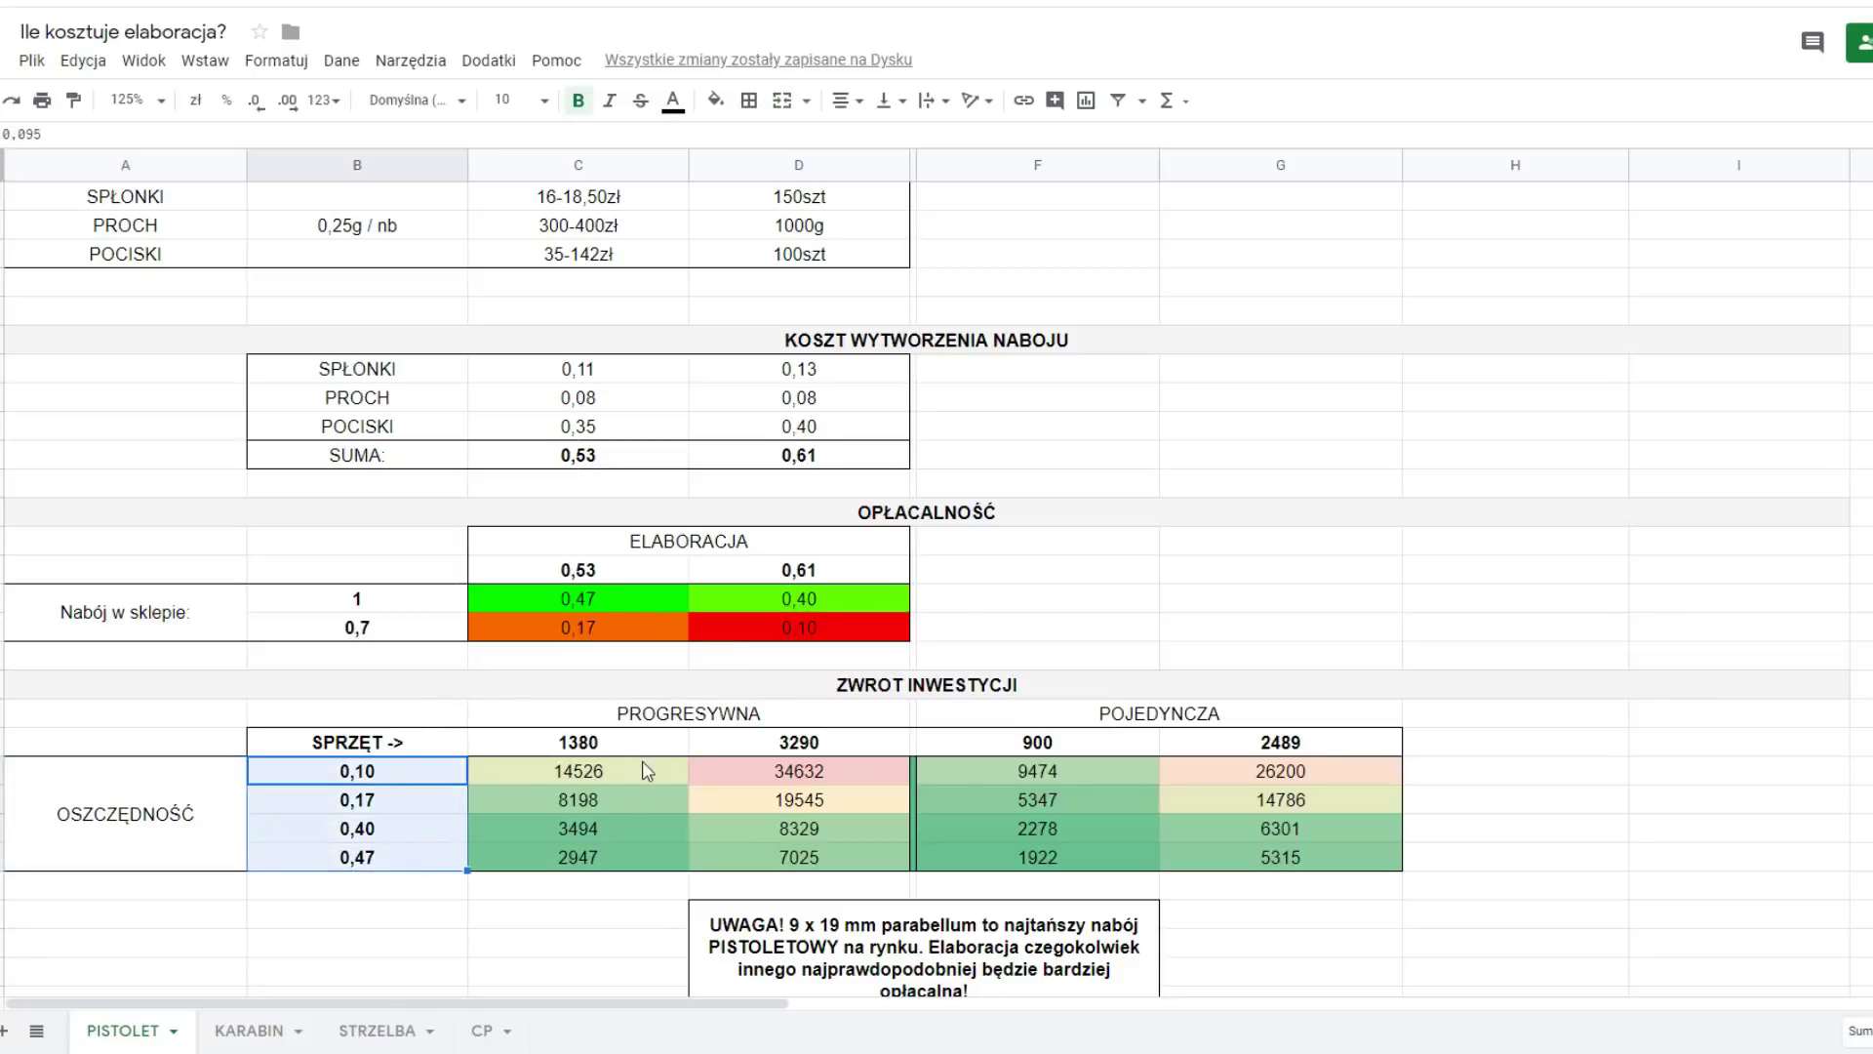
- Examine the break-even round counts in the ZWROT INWESTYCJI grid, including the lowest POJEDYNCZA and highest PROGRESYWNA results
left_click(676, 771)
left_click_drag(677, 770, 1309, 870)
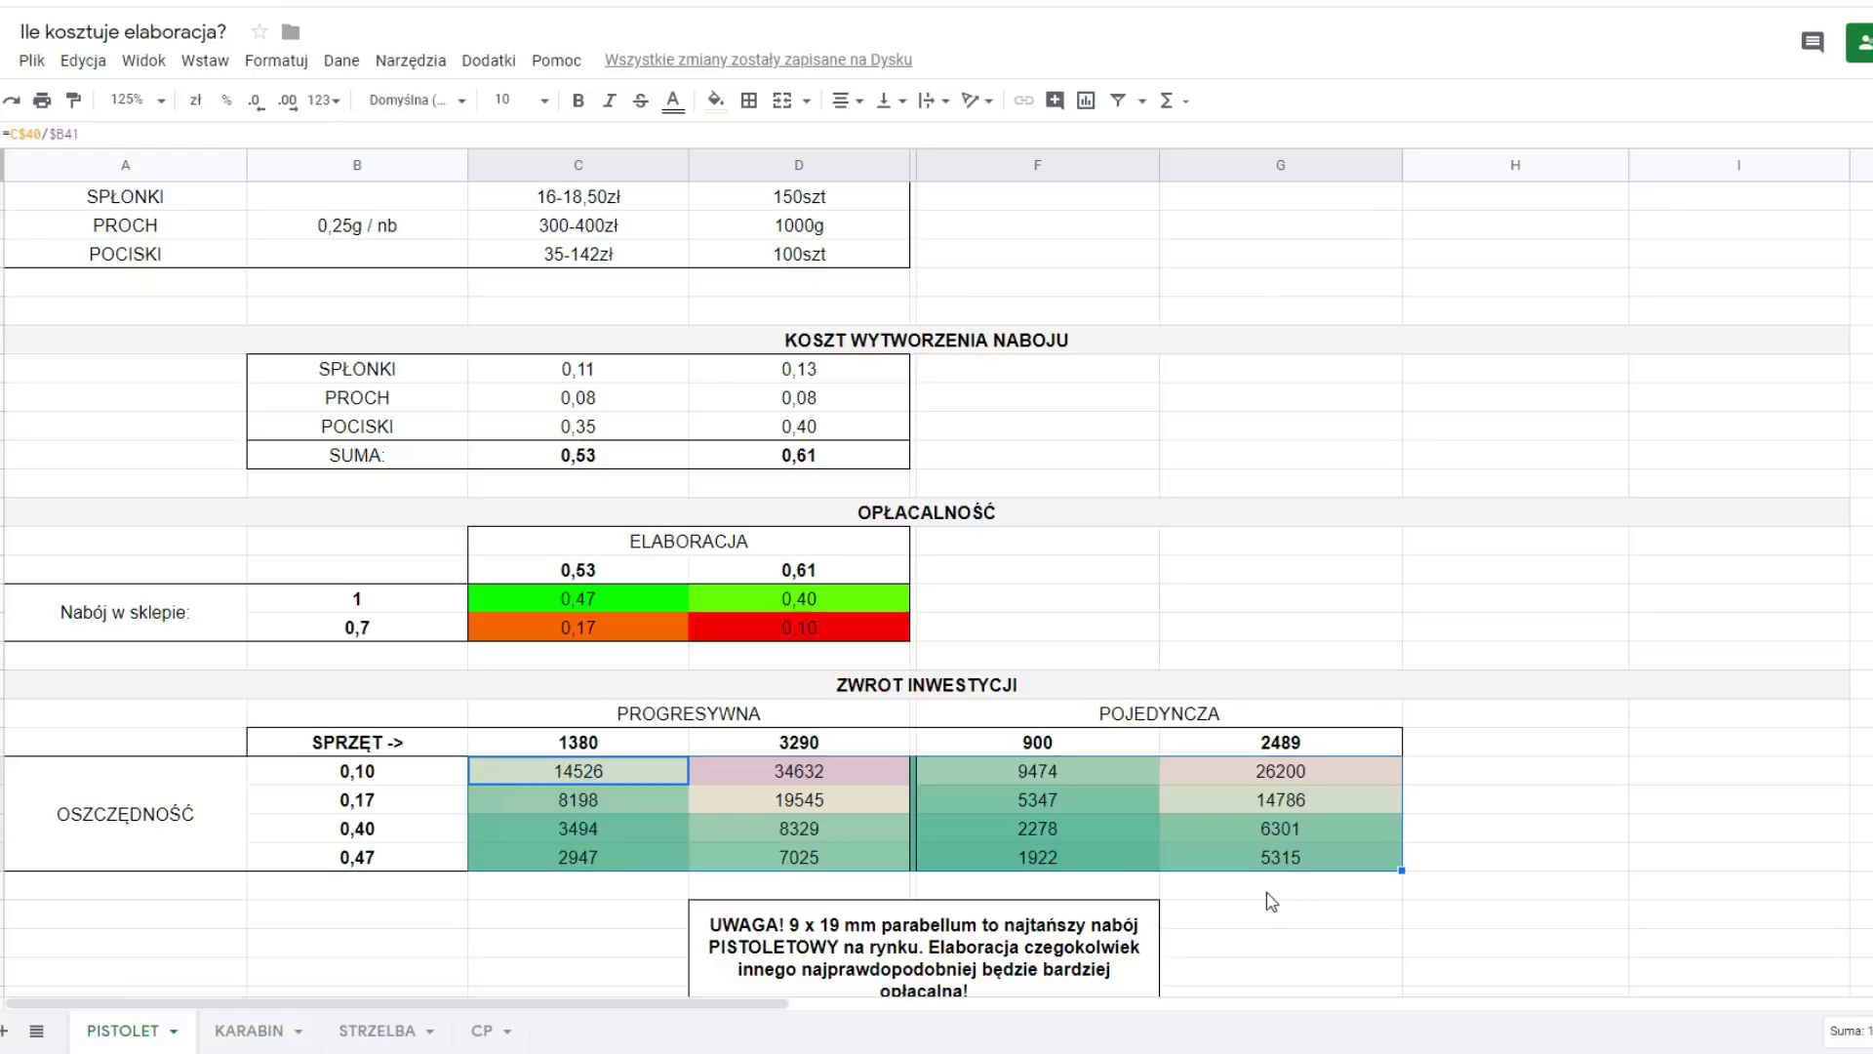
left_click(1269, 890)
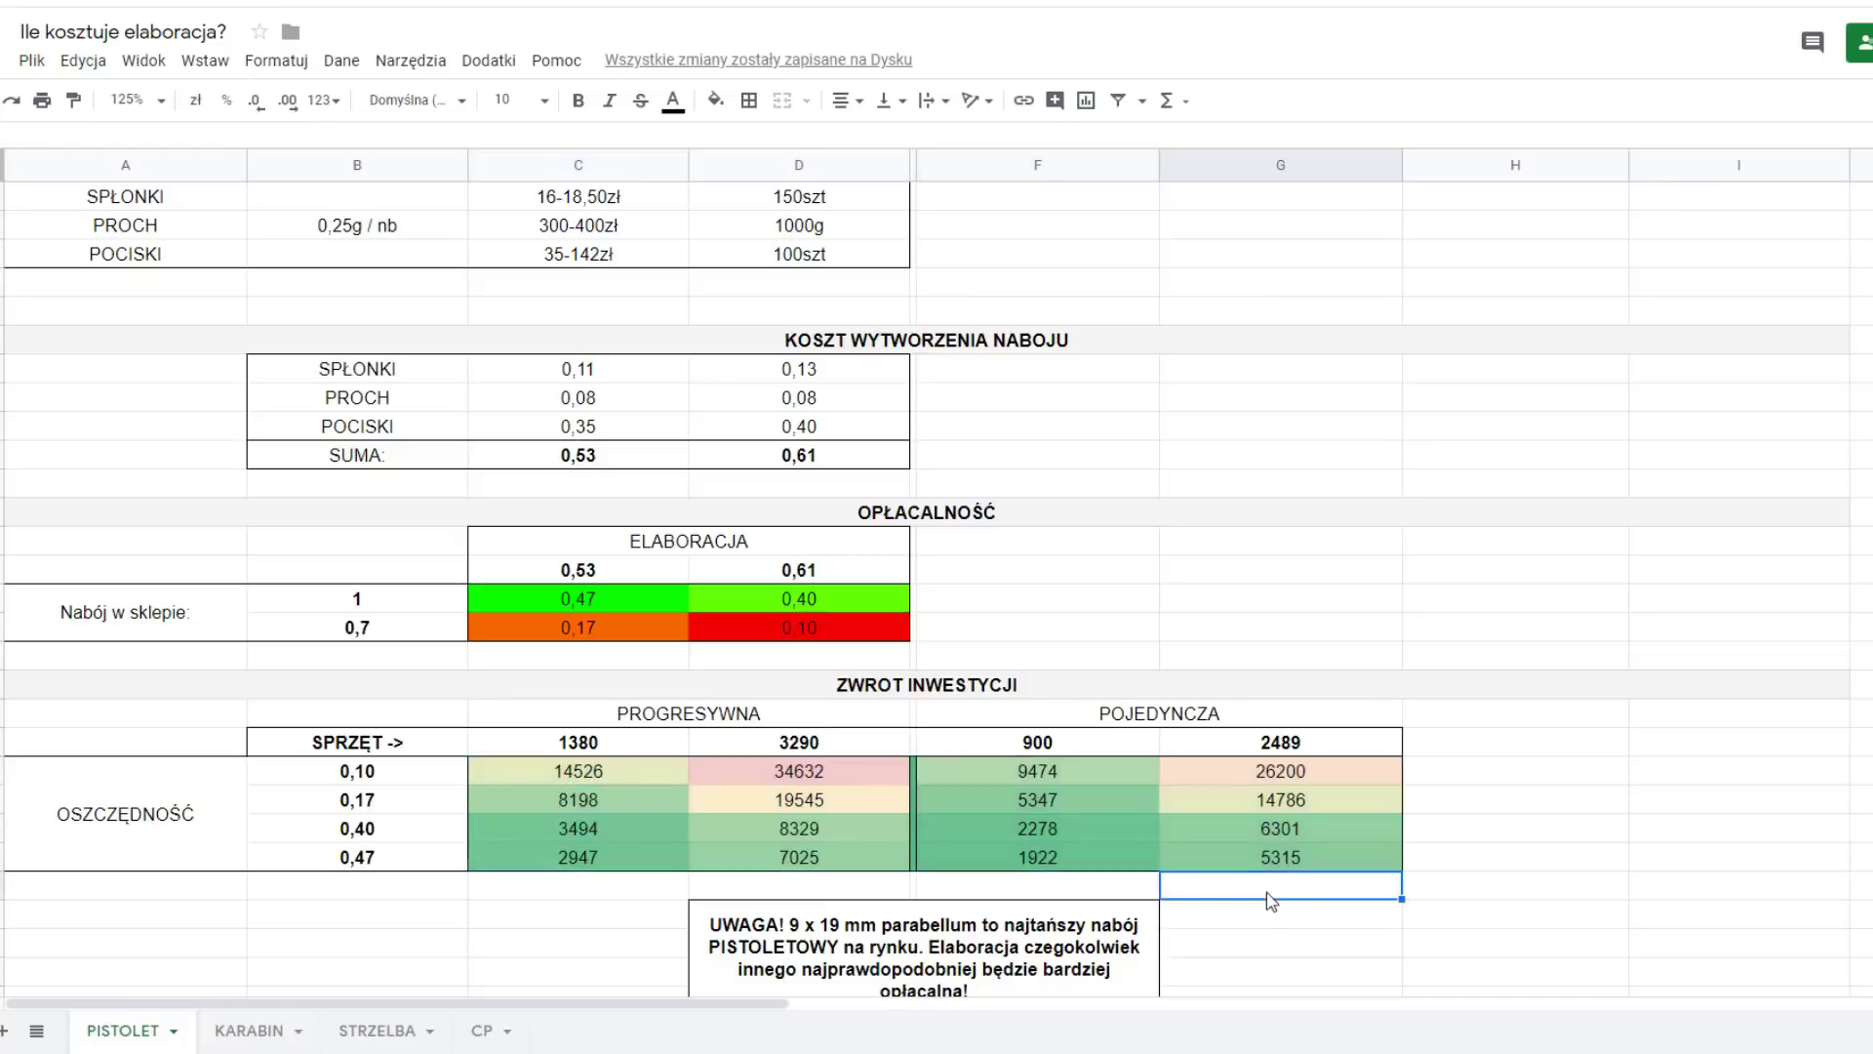
left_click(1097, 859)
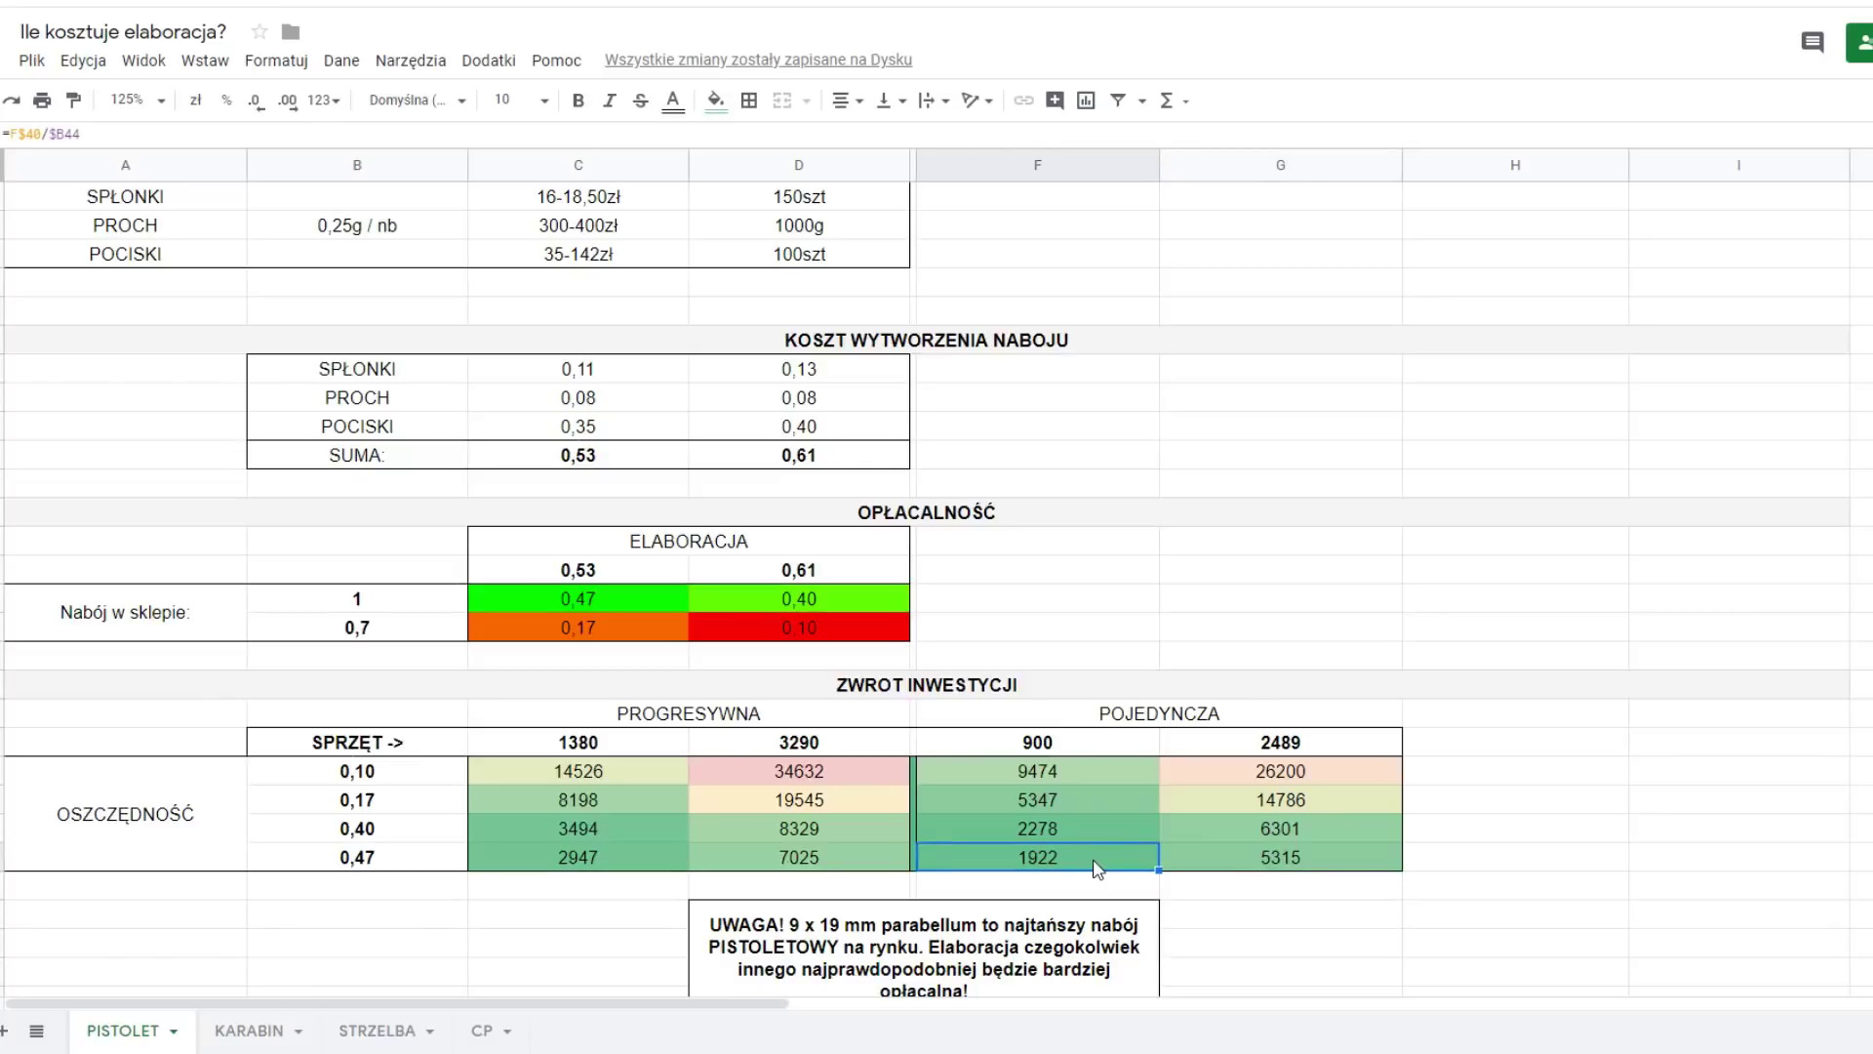
left_click(878, 780)
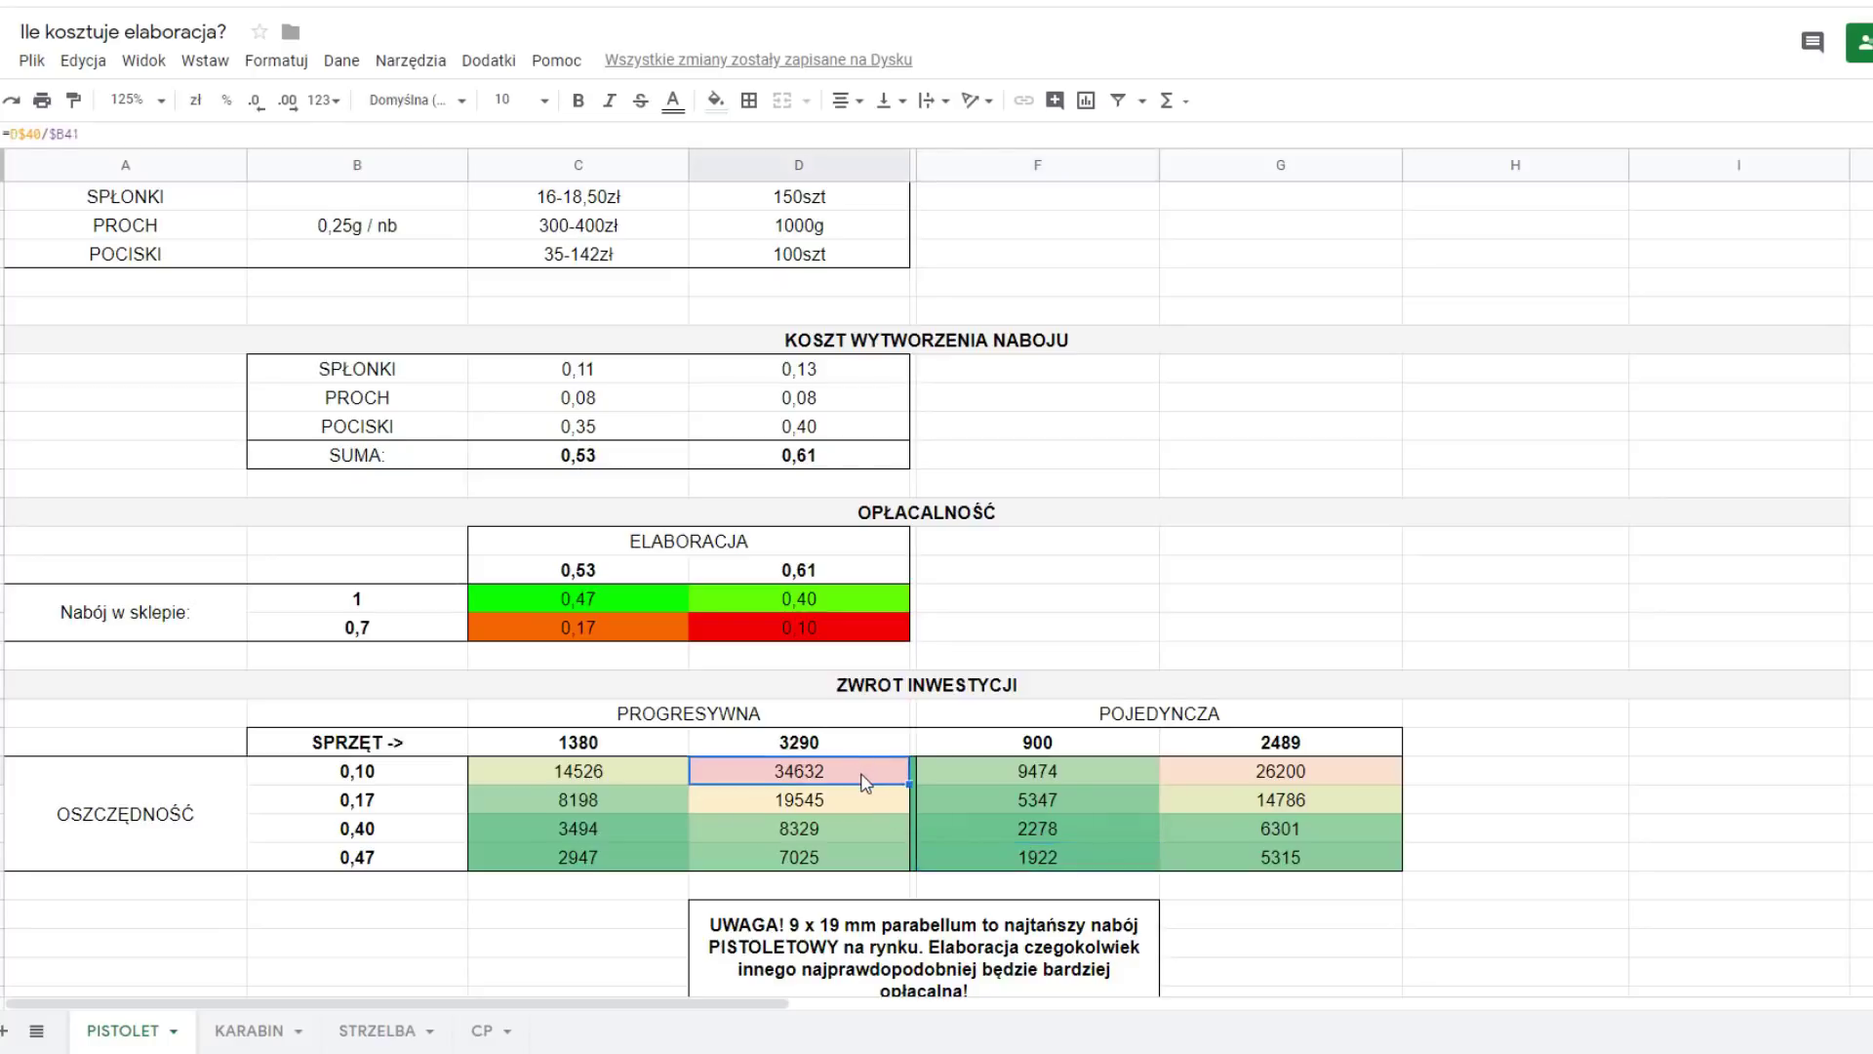
left_click(790, 886)
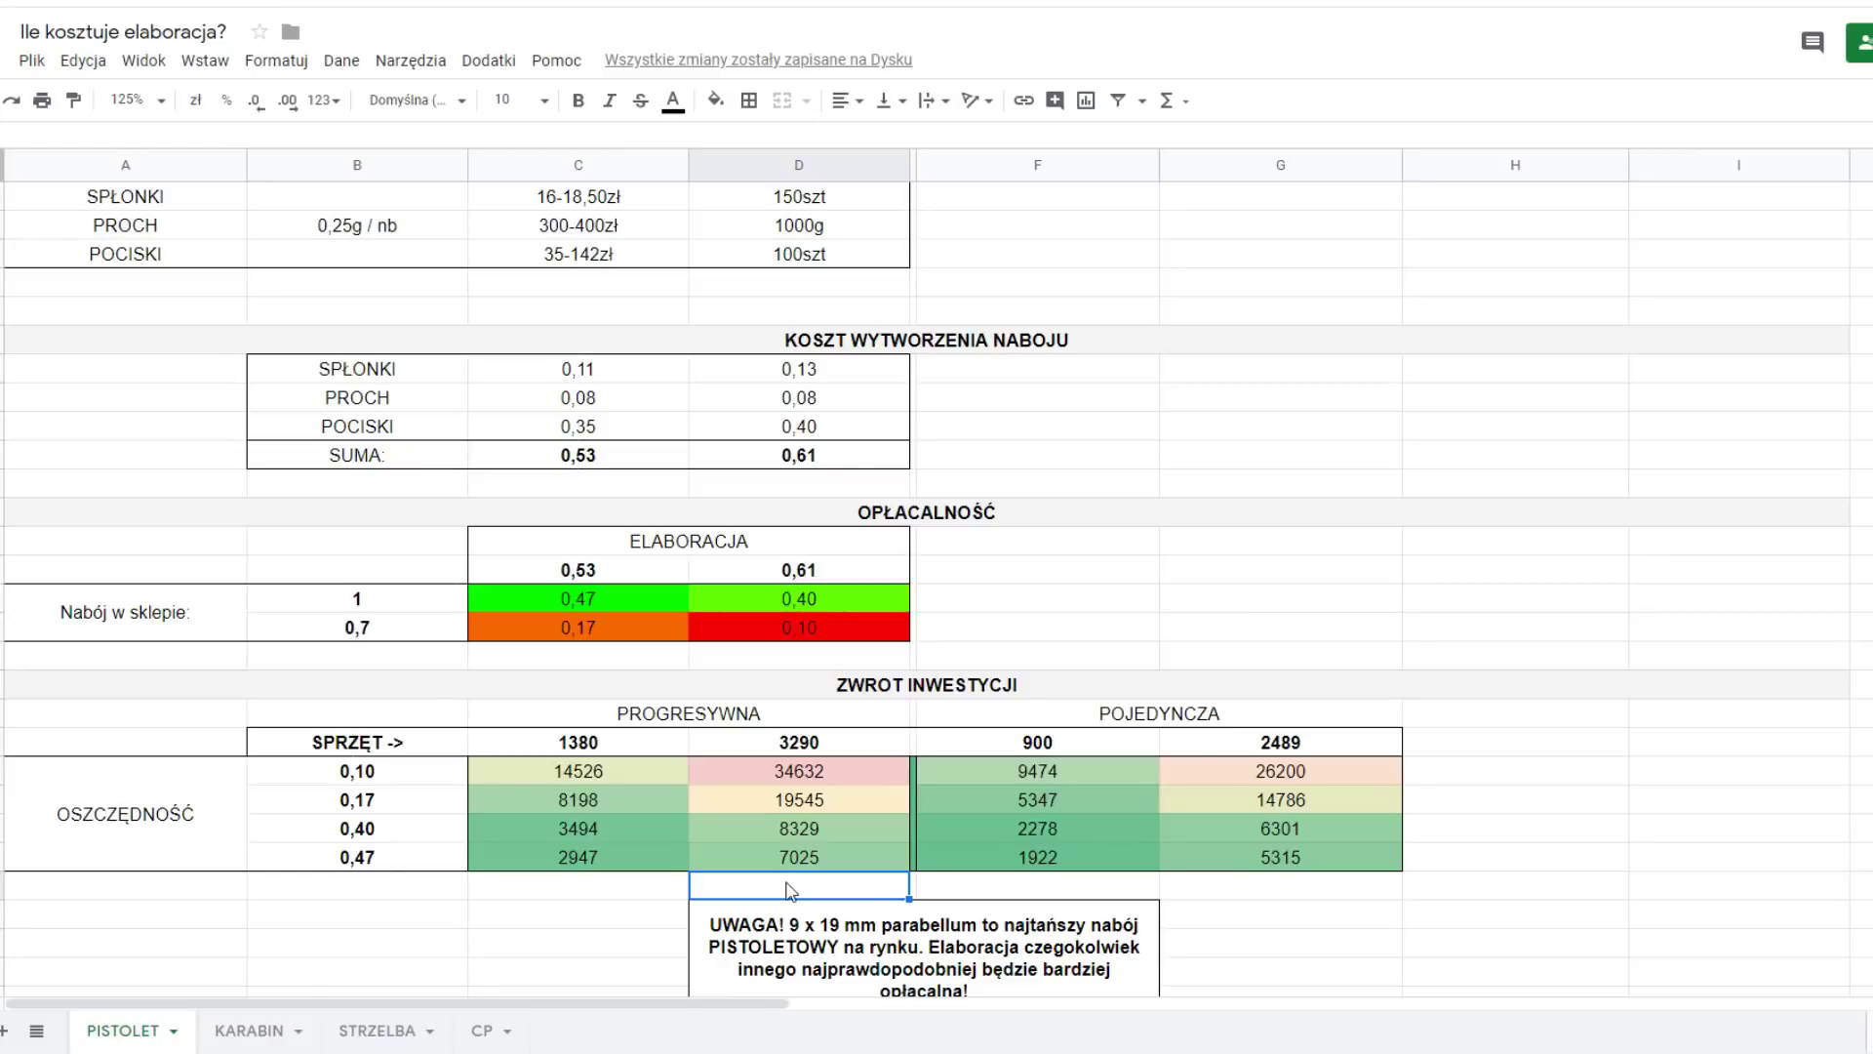
- Read the UWAGA note below the ZWROT INWESTYCJI table, and open the KARABIN sheet
left_click(828, 943)
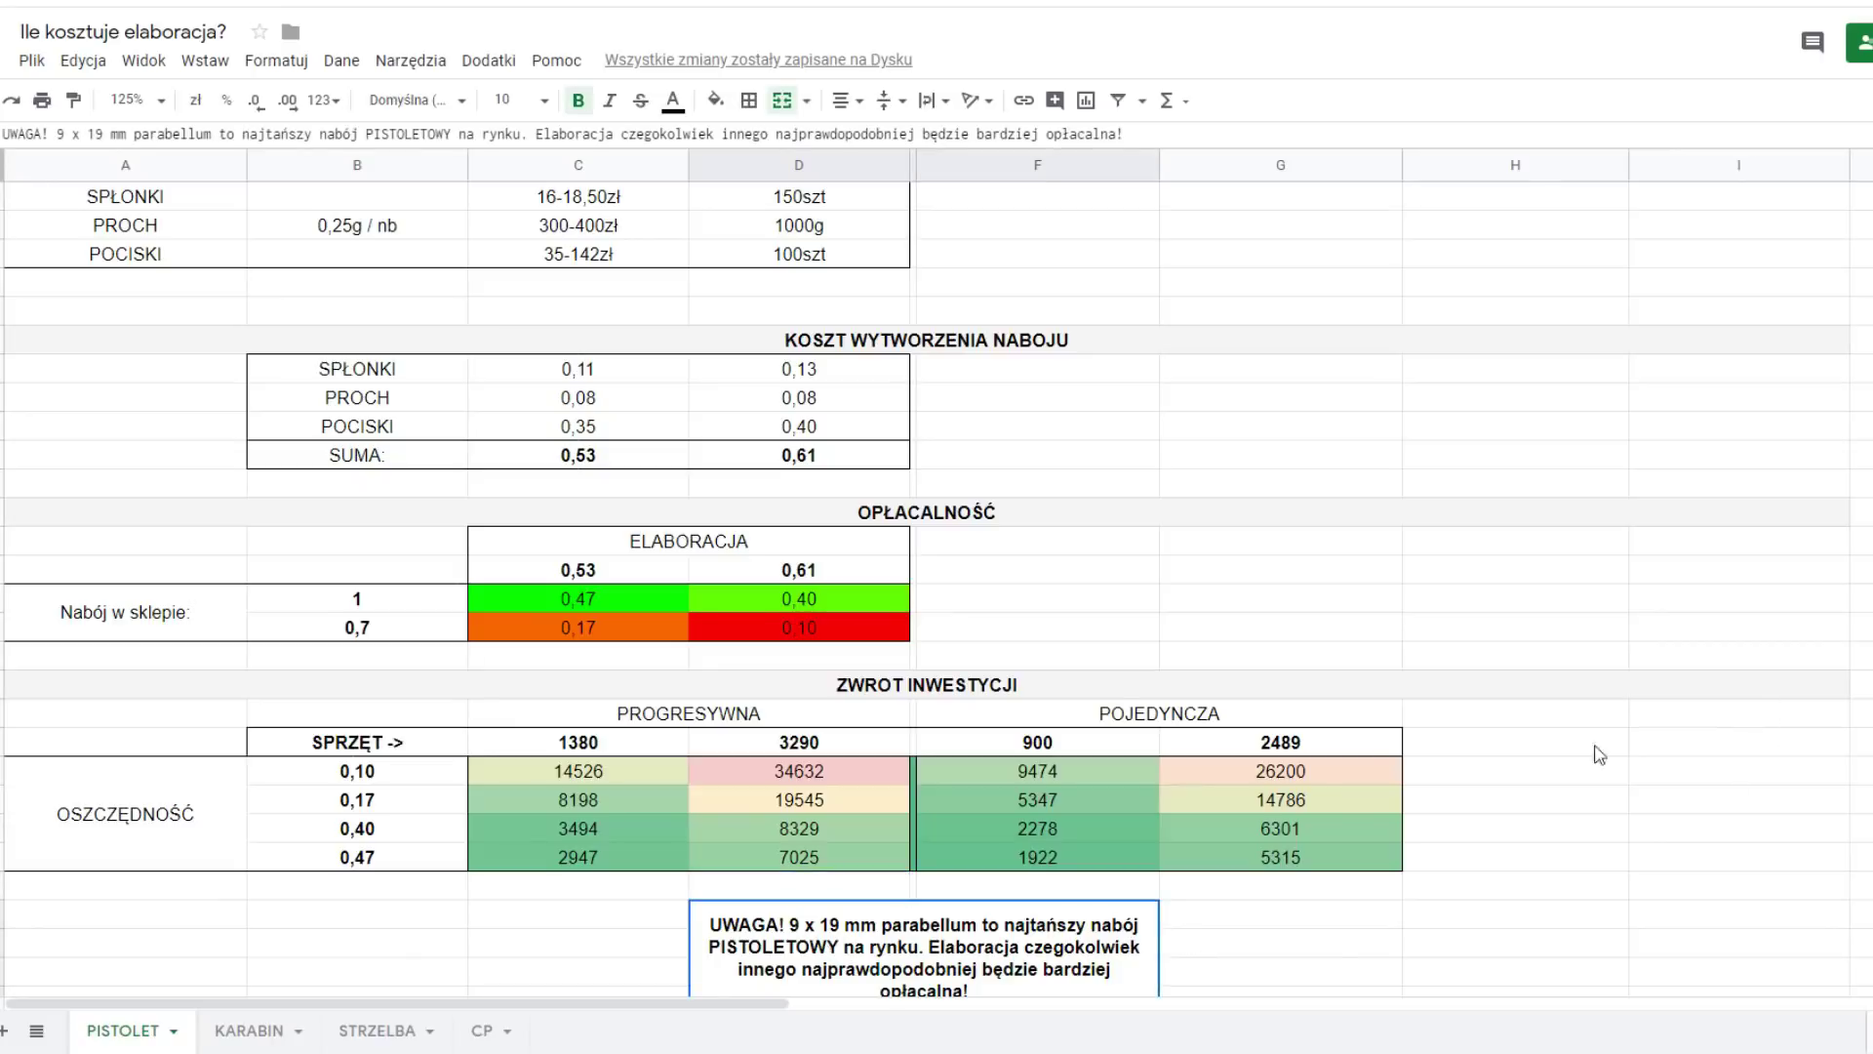
scroll(1370, 753, "down", 2)
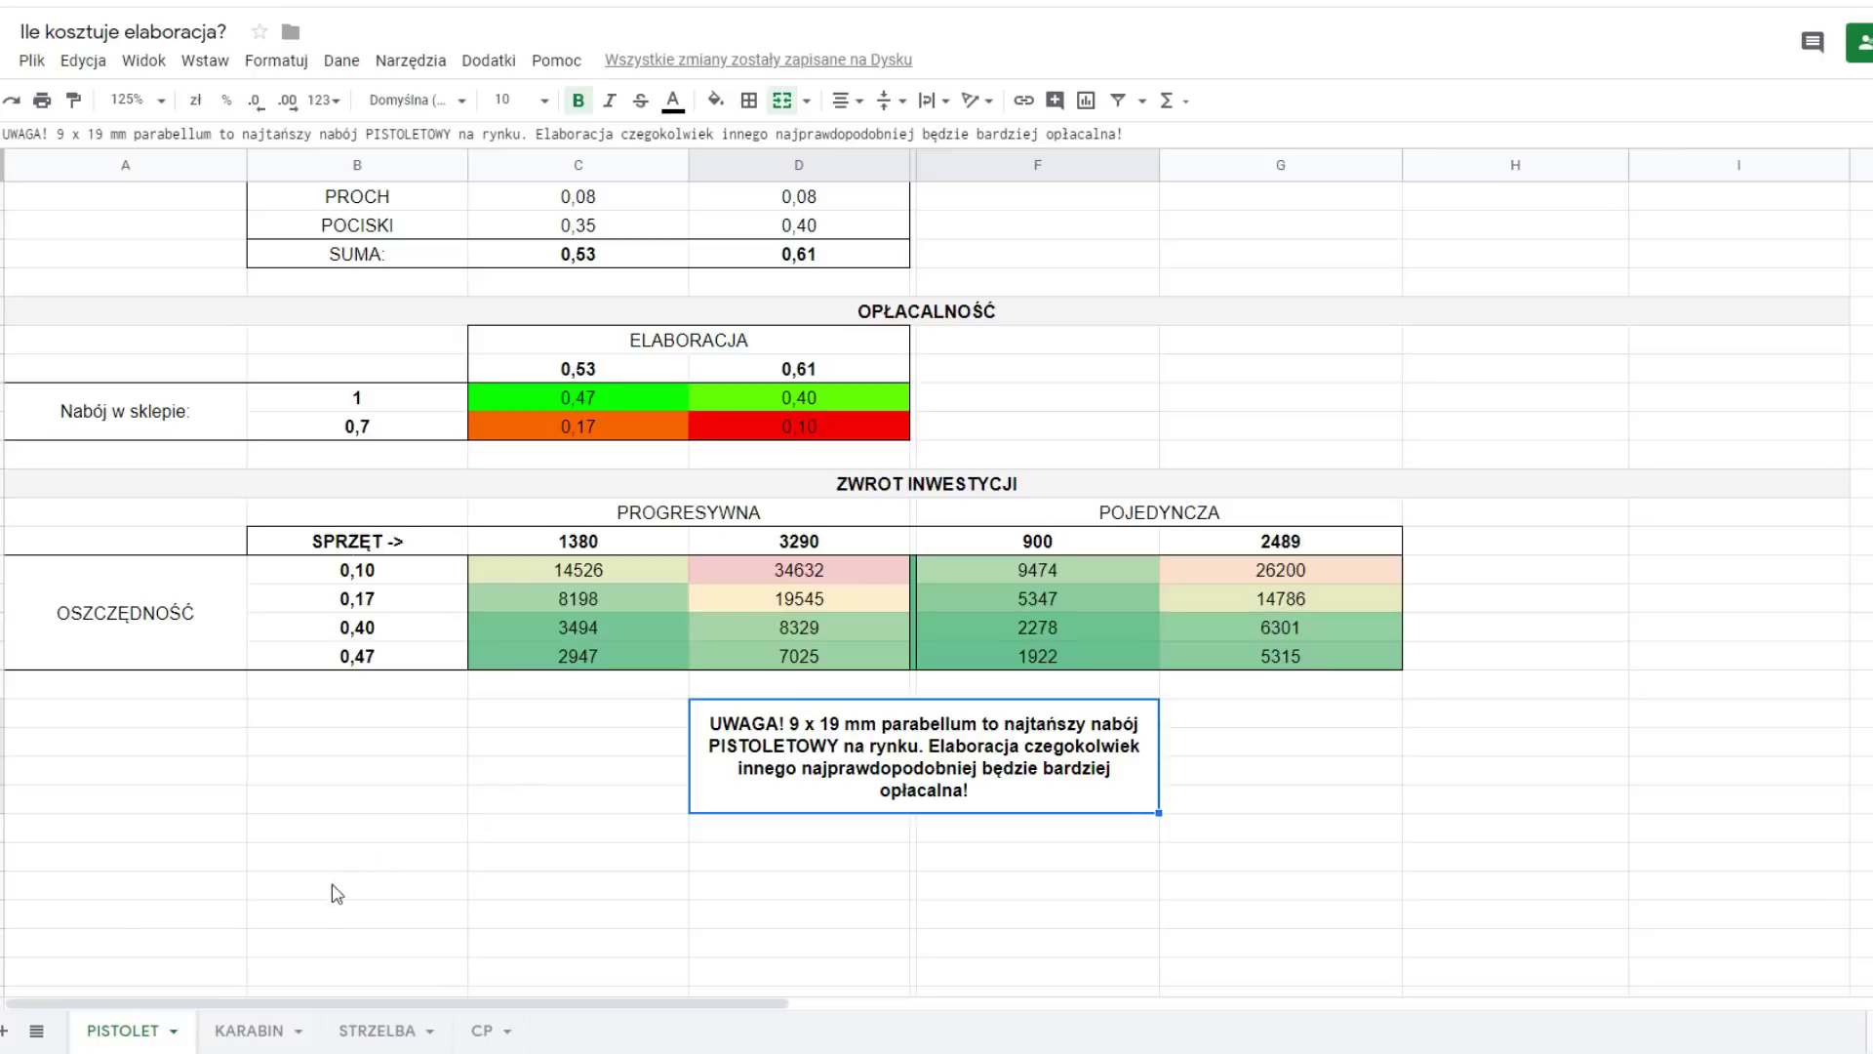
left_click(252, 1032)
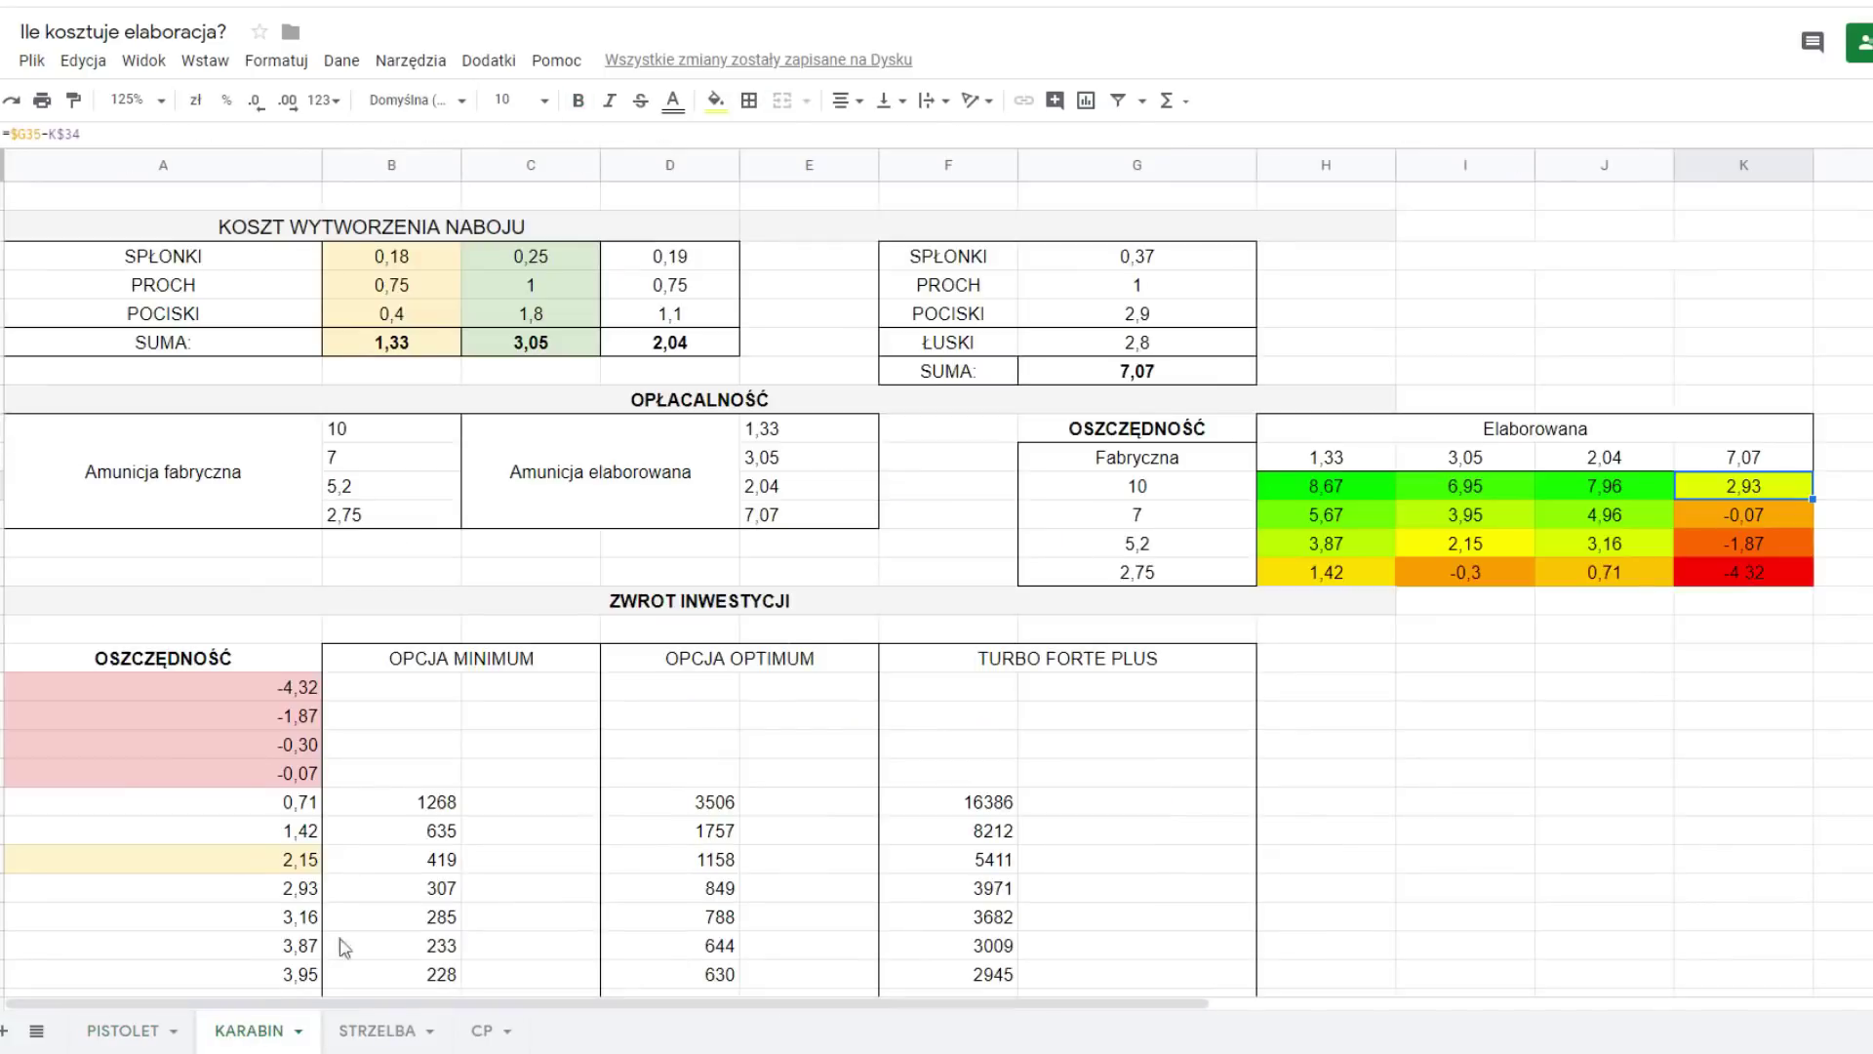
- Review the headings of the KARABIN .308WIN equipment table, covering the TANIO and PRECYZYJNIE categories
scroll(644, 423, "up", 8)
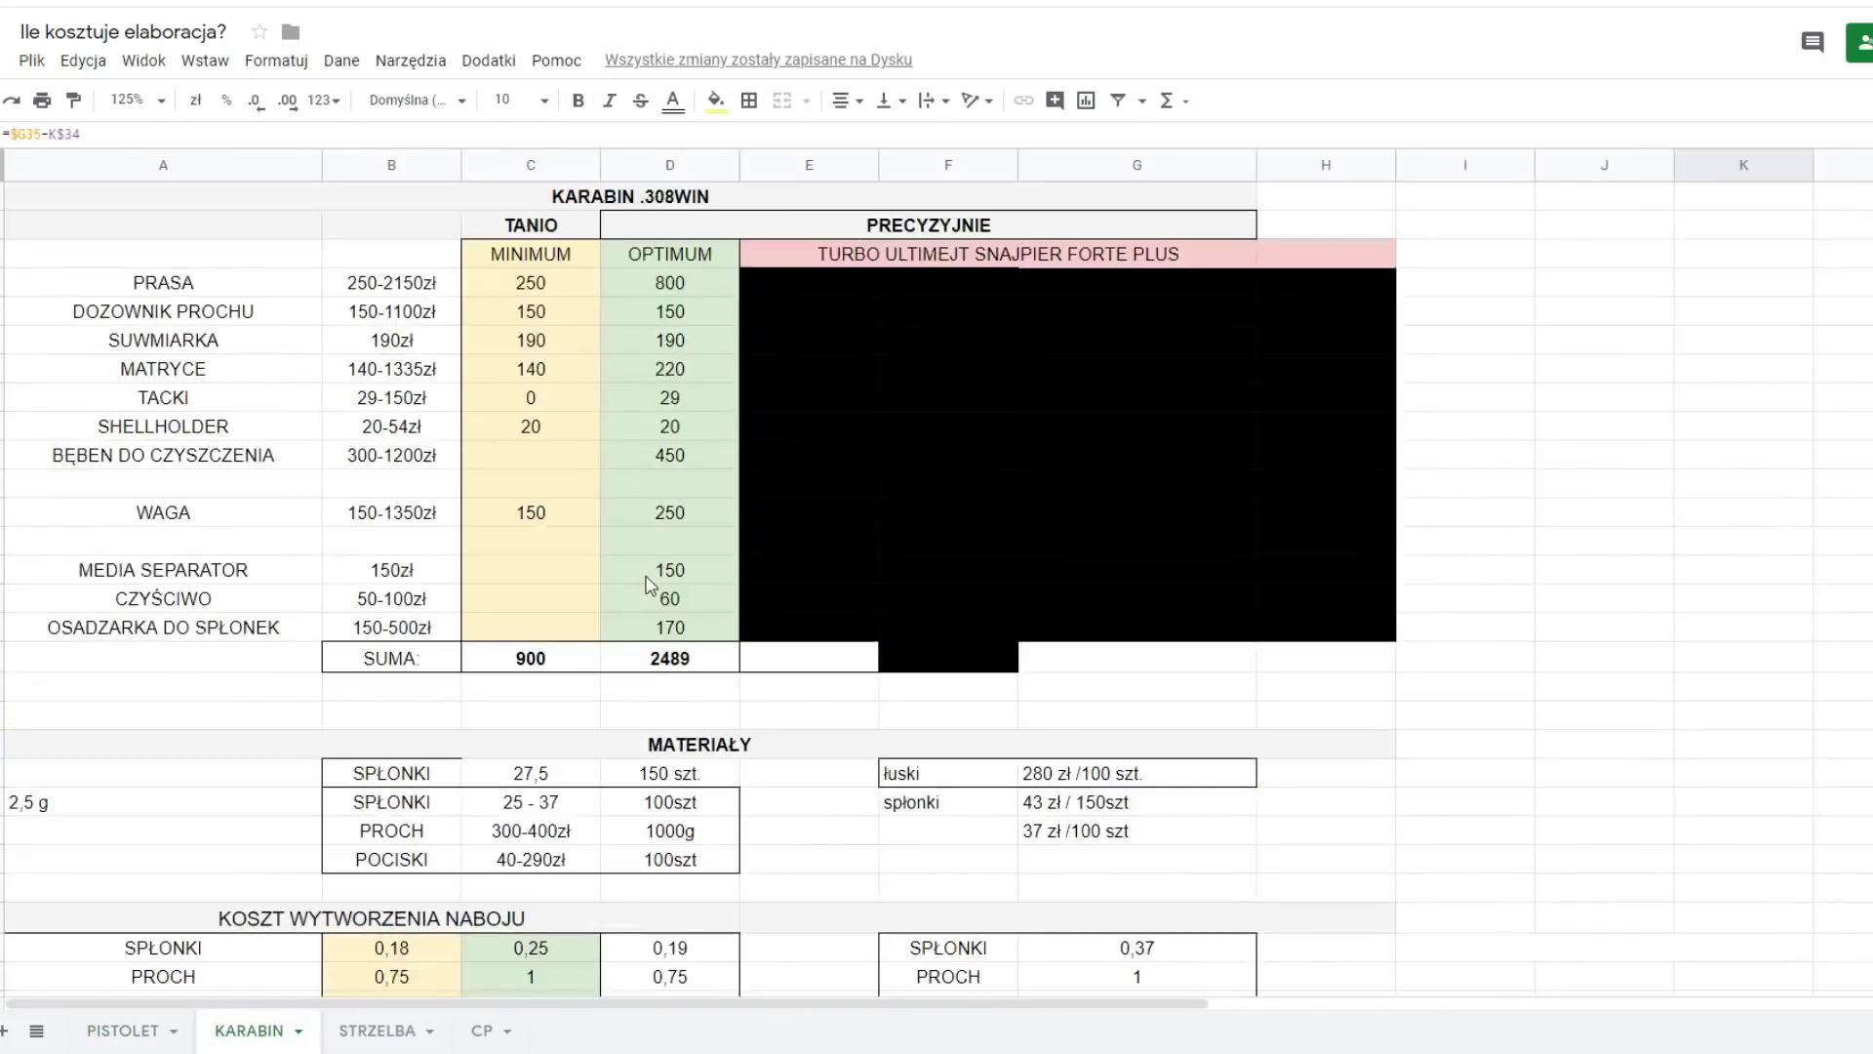
left_click(675, 203)
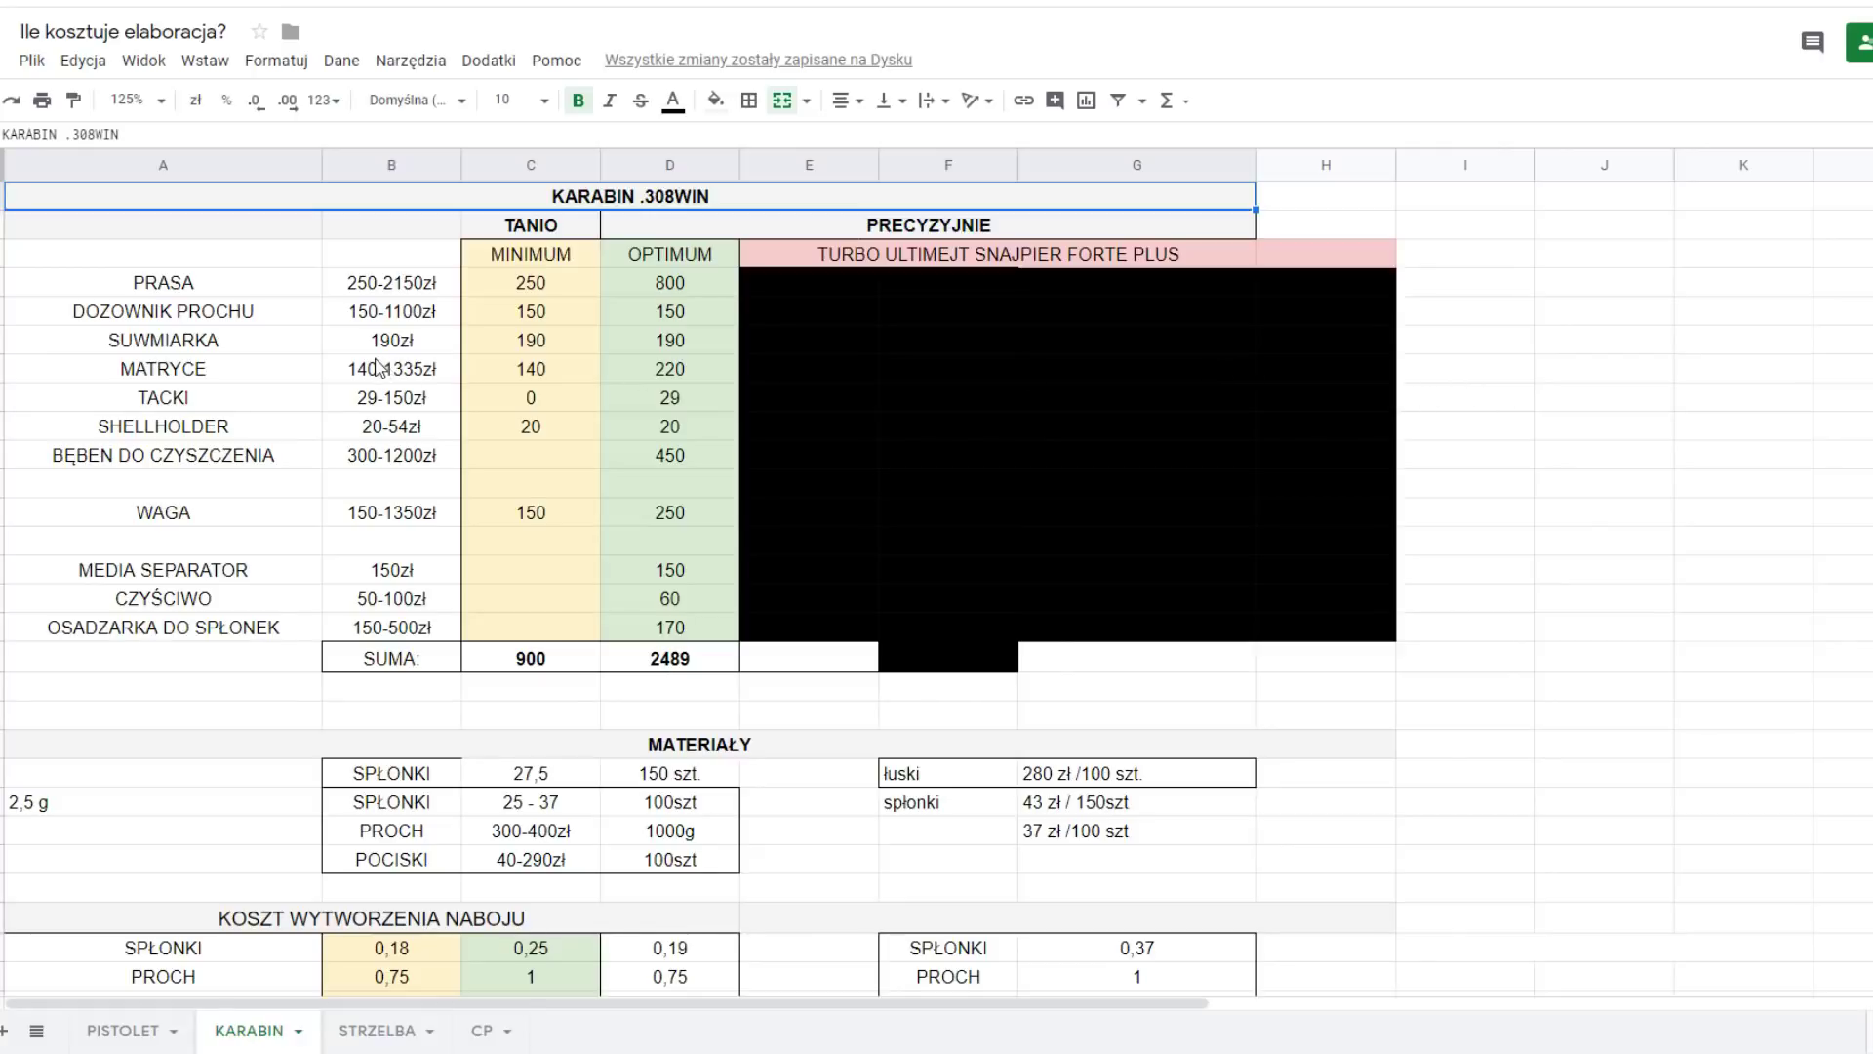
left_click(514, 231)
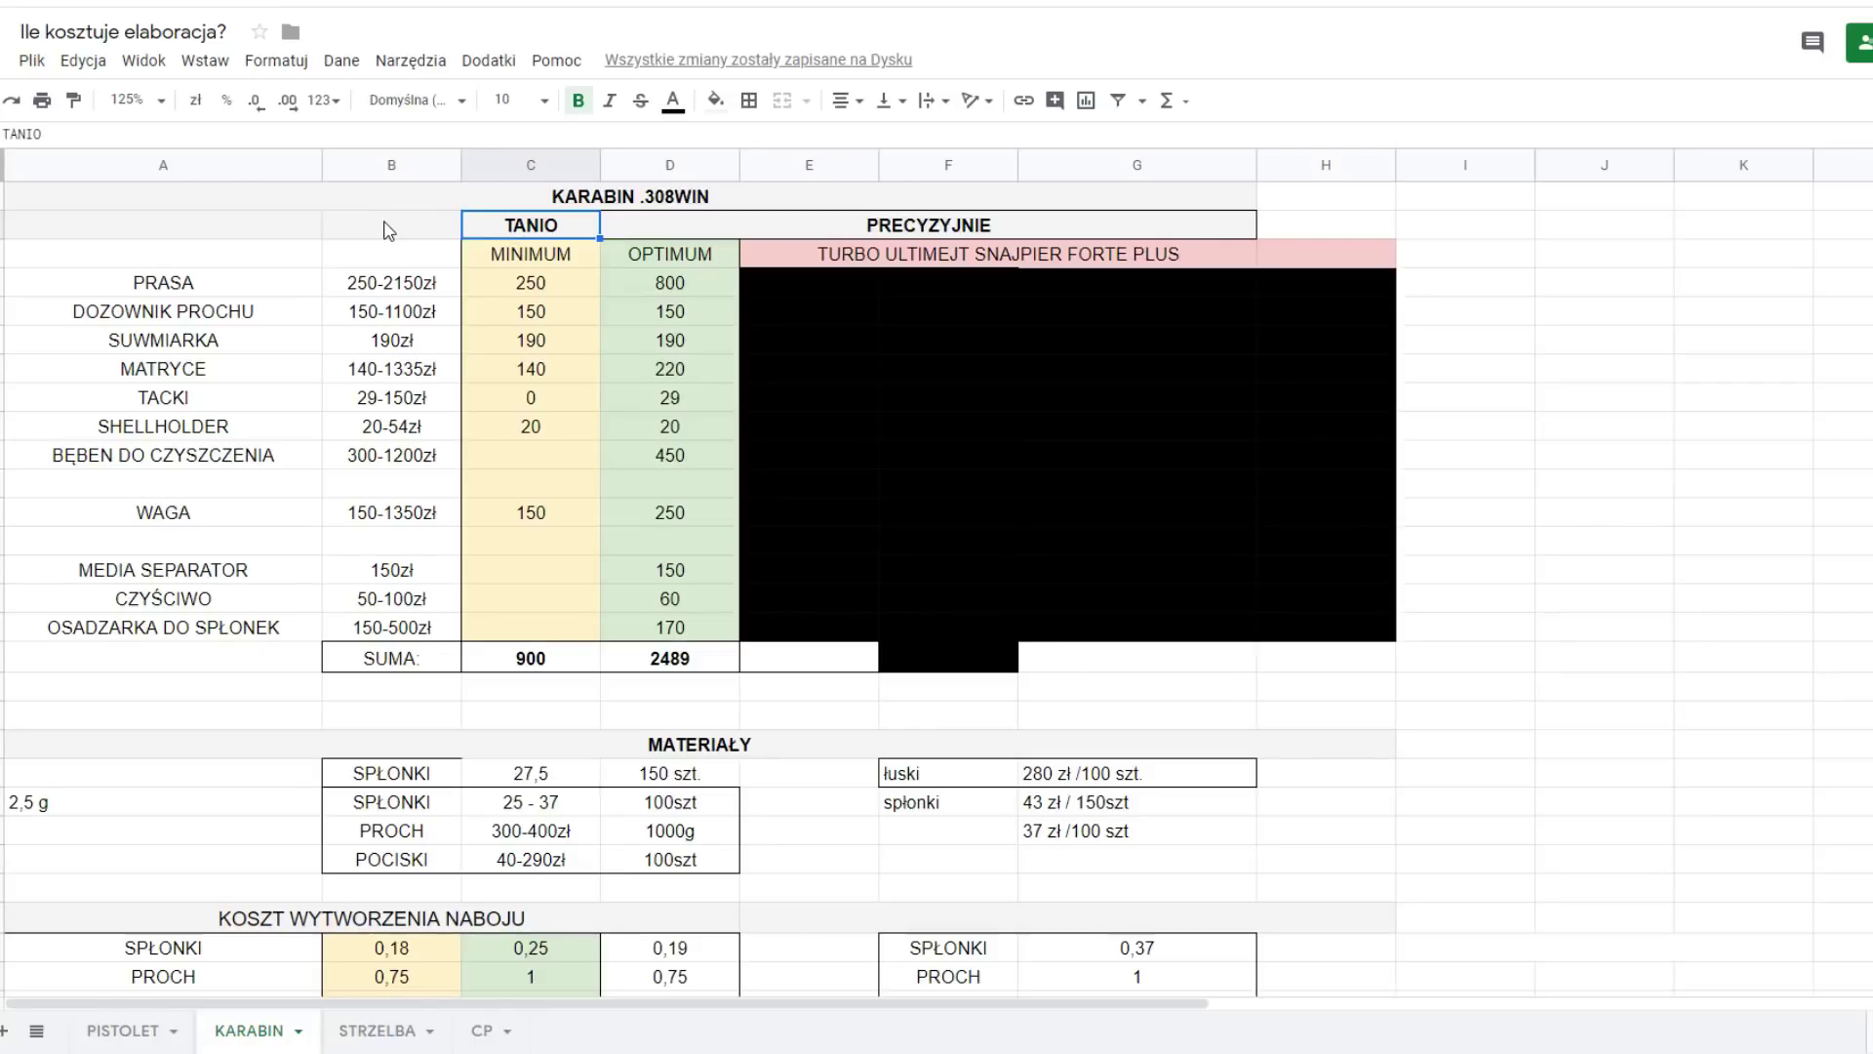
left_click(639, 234)
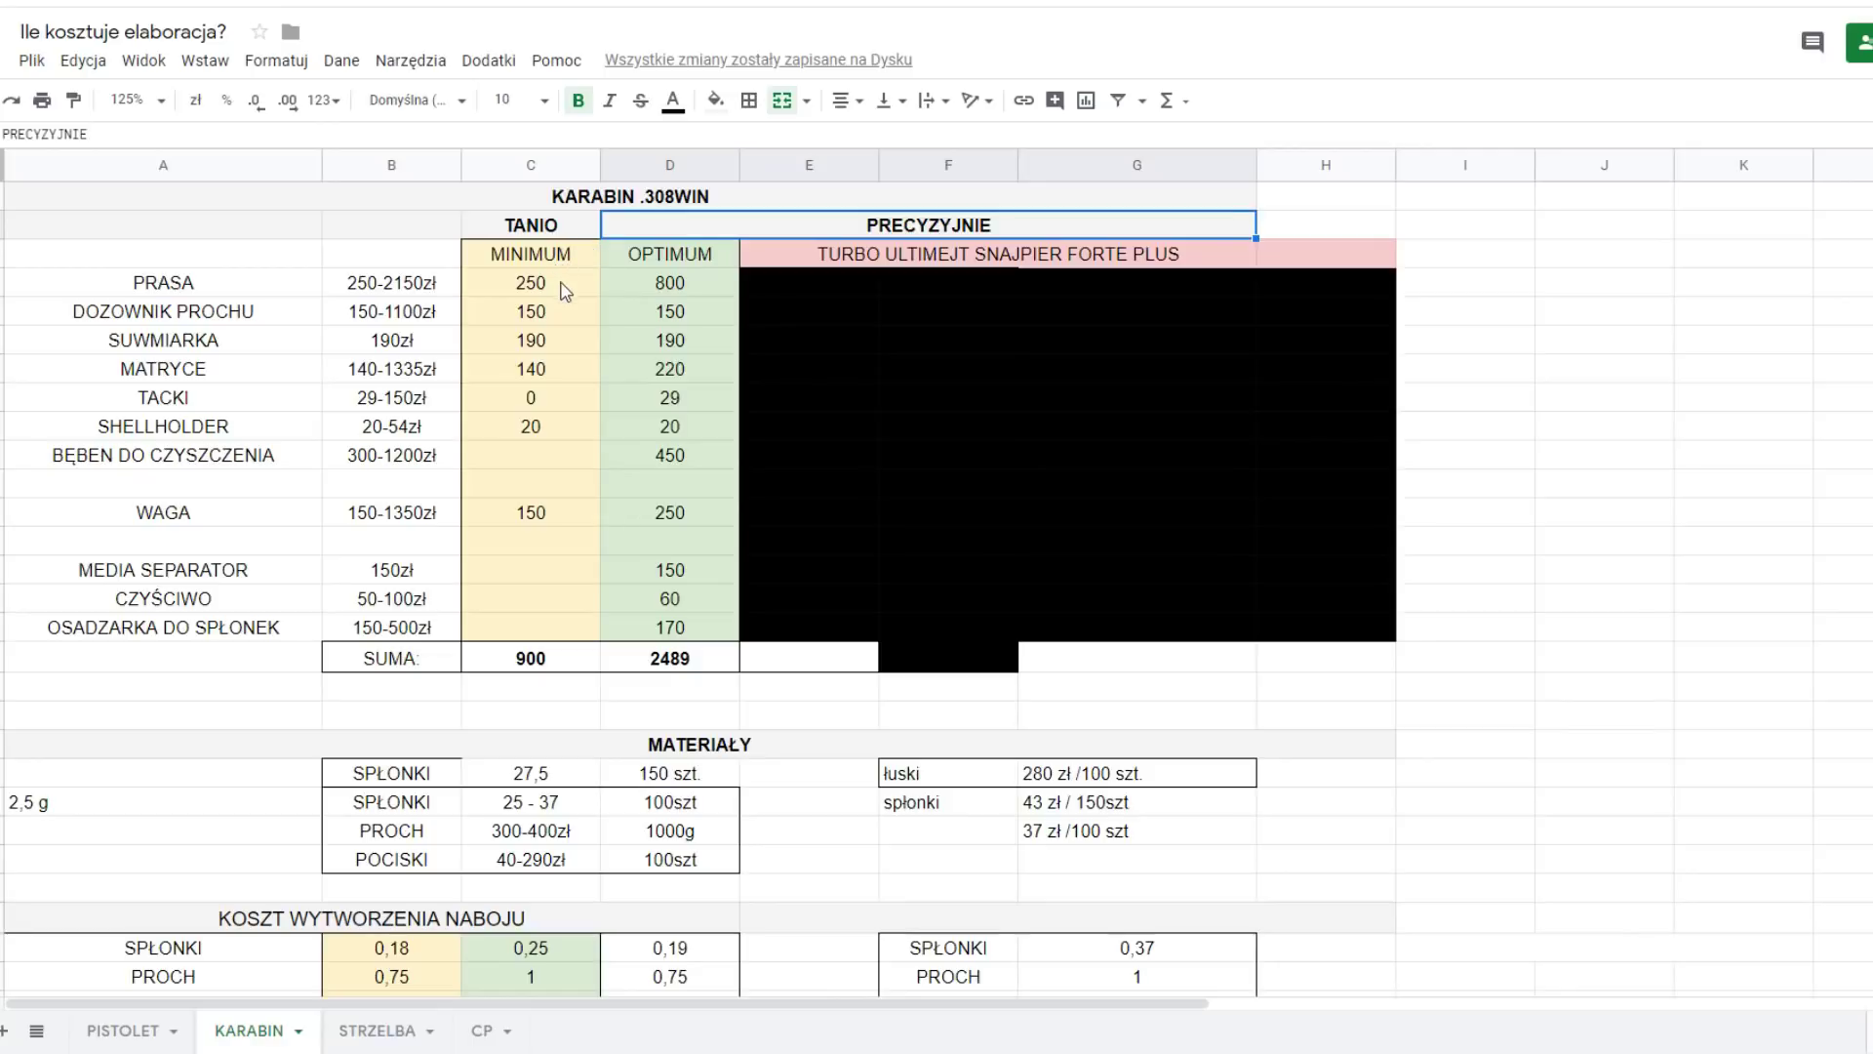
- Examine the MINIMUM equipment costs from PRASA to OSADZARKA DO SPŁONEK, including TACKI, SHELLHOLDER and WAGA
left_click_drag(561, 284, 567, 627)
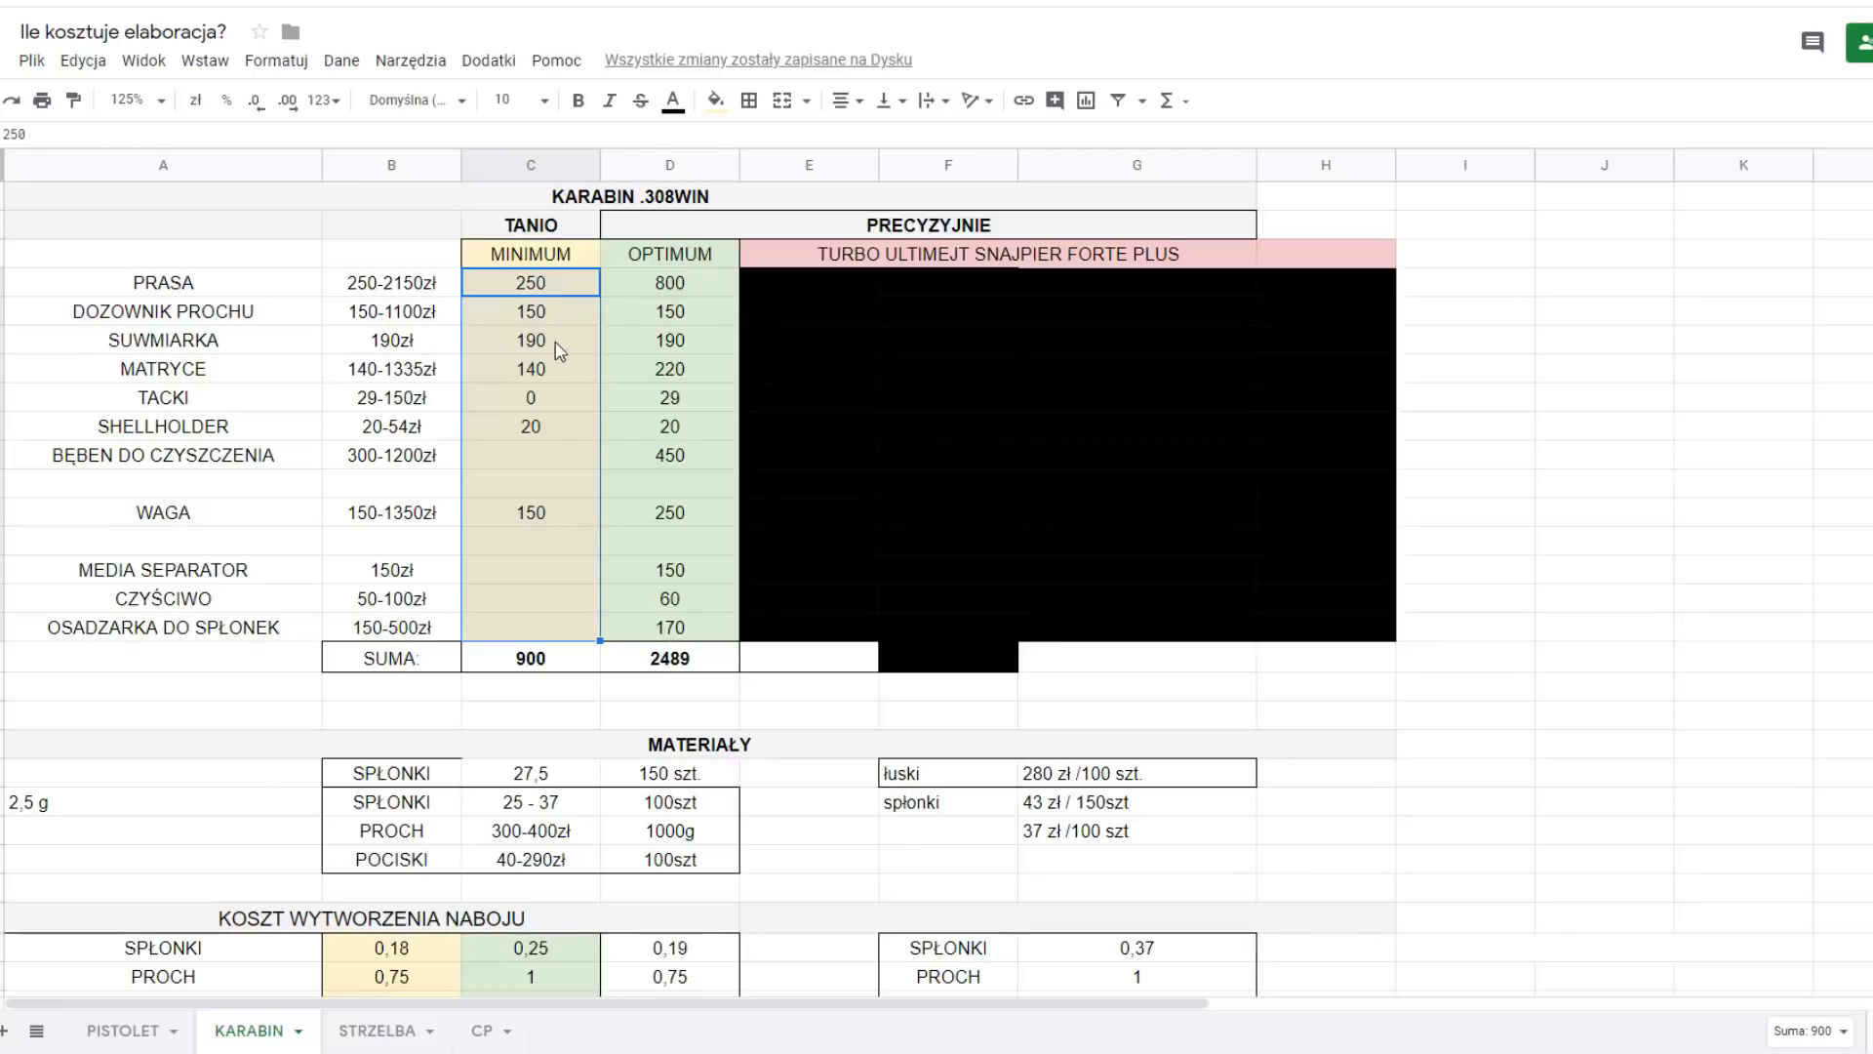
left_click(553, 408)
left_click(557, 435)
left_click(563, 525)
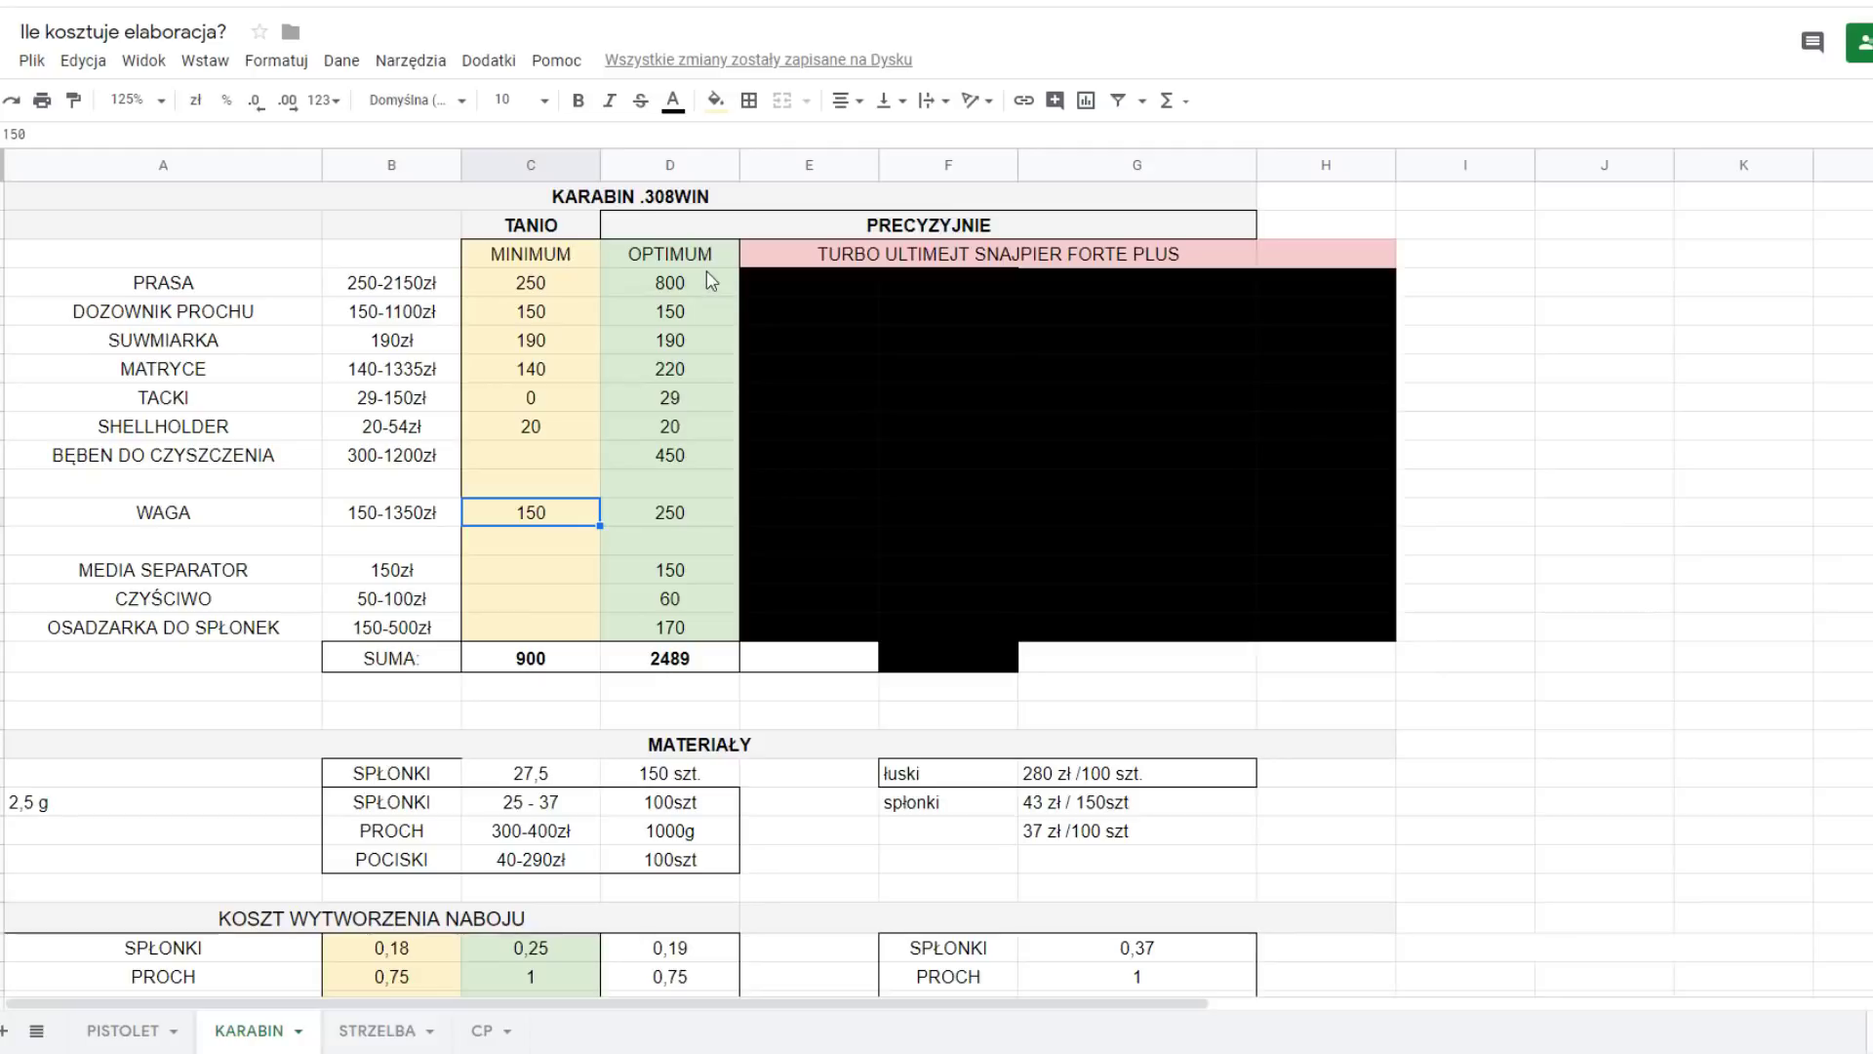
- Examine the OPTIMUM equipment costs under PRECYZYJNIE, from PRASA through MATRYCE and BĘBEN DO CZYSZCZENIA to OSADZARKA DO SPŁONEK
left_click(718, 232)
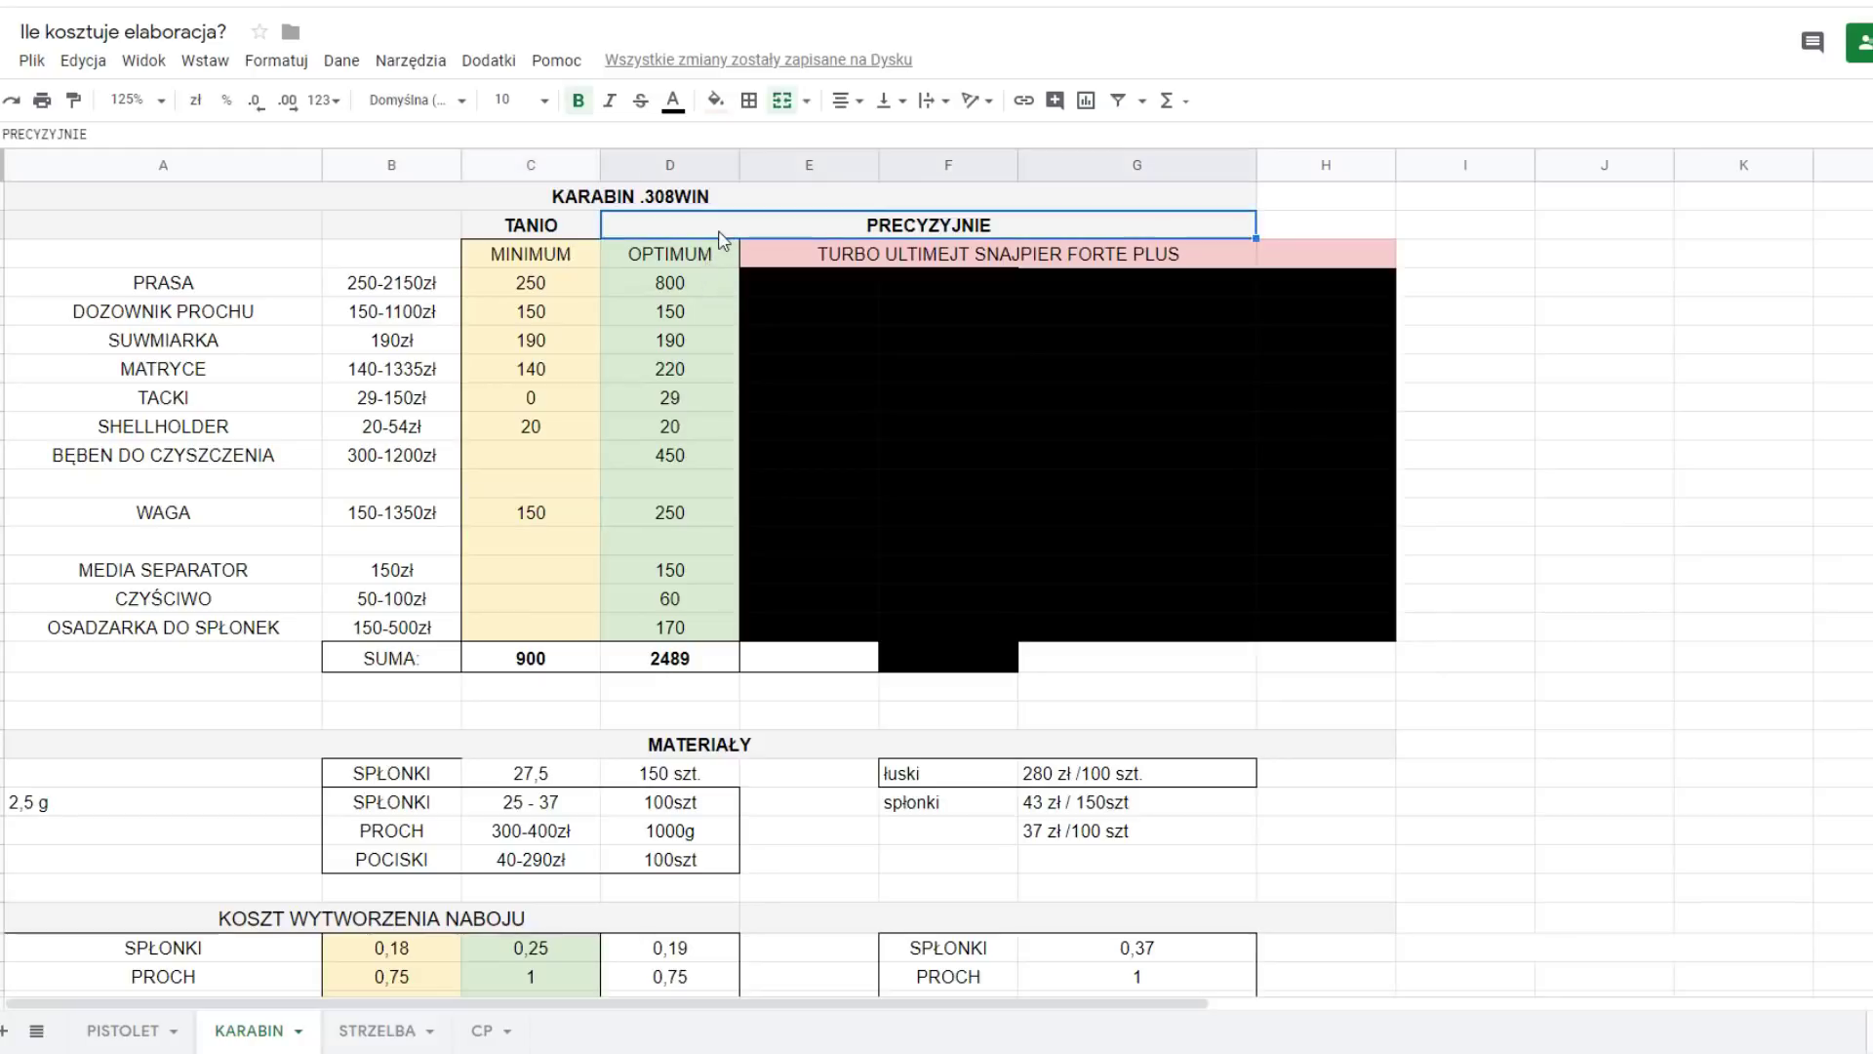
left_click(719, 287)
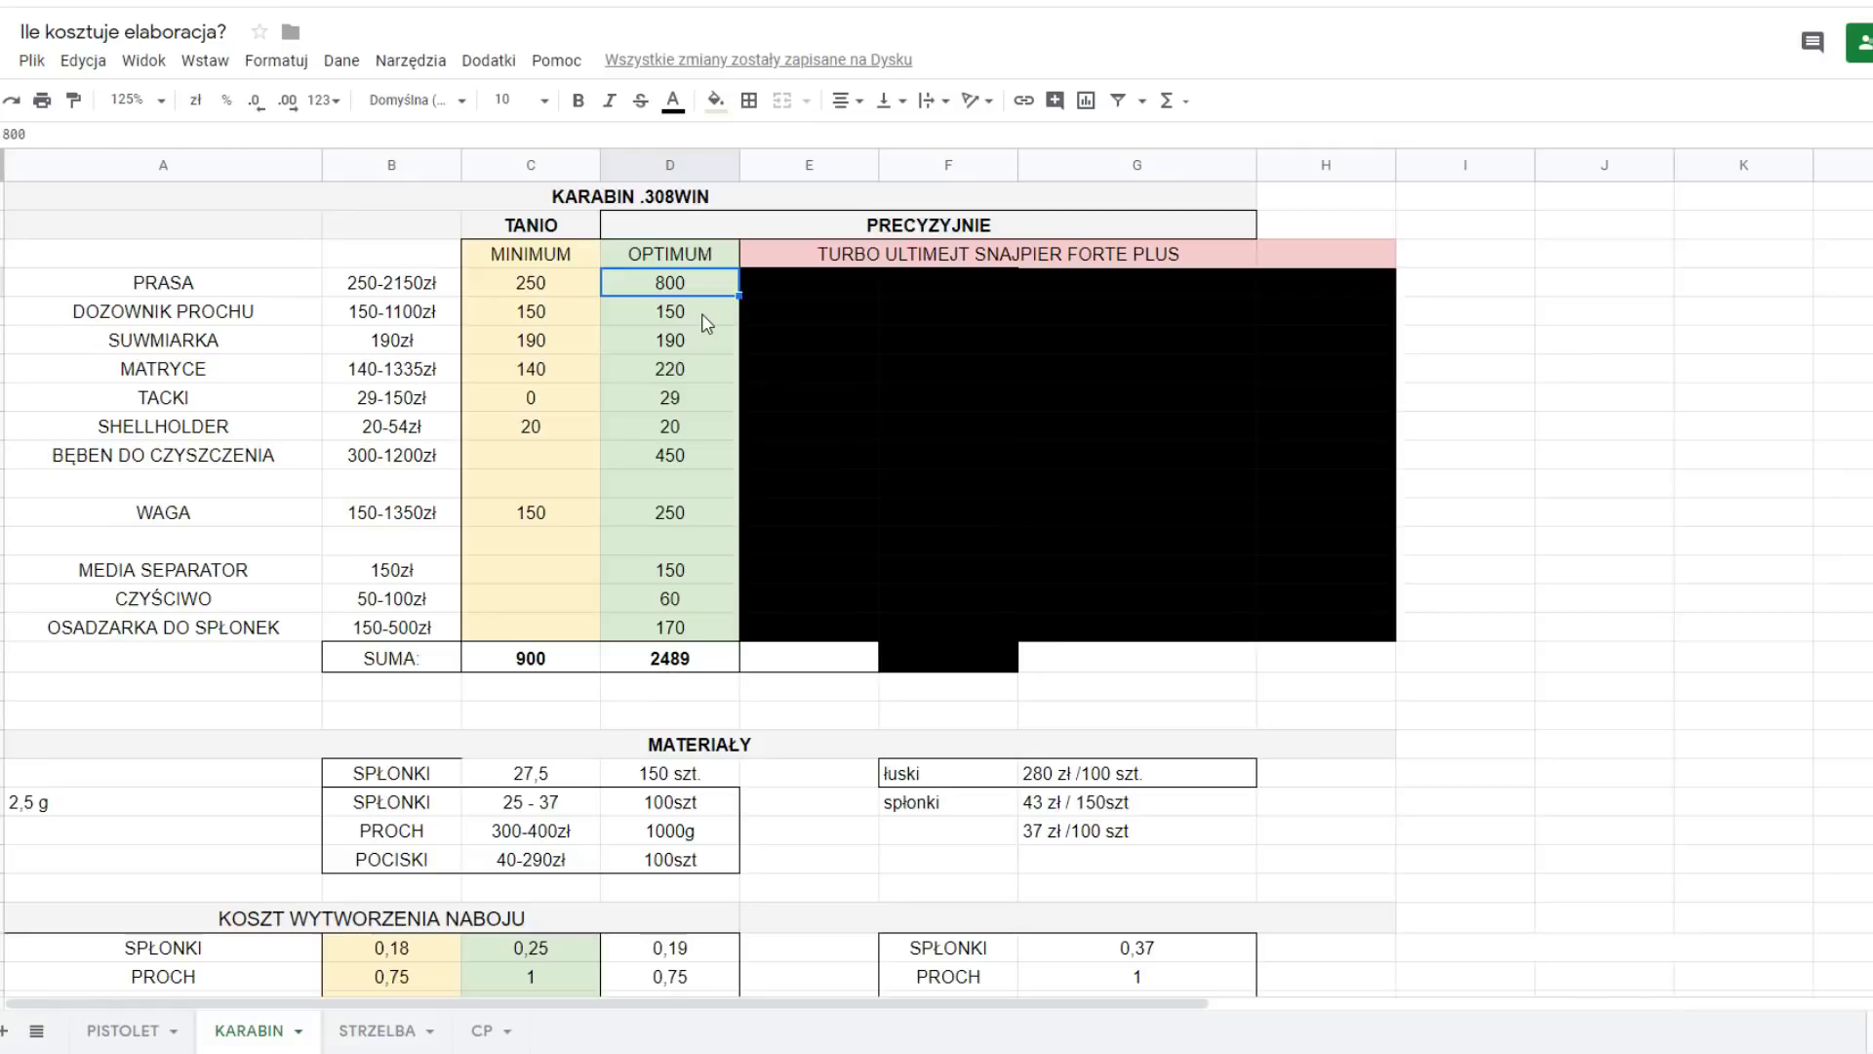
left_click(706, 323)
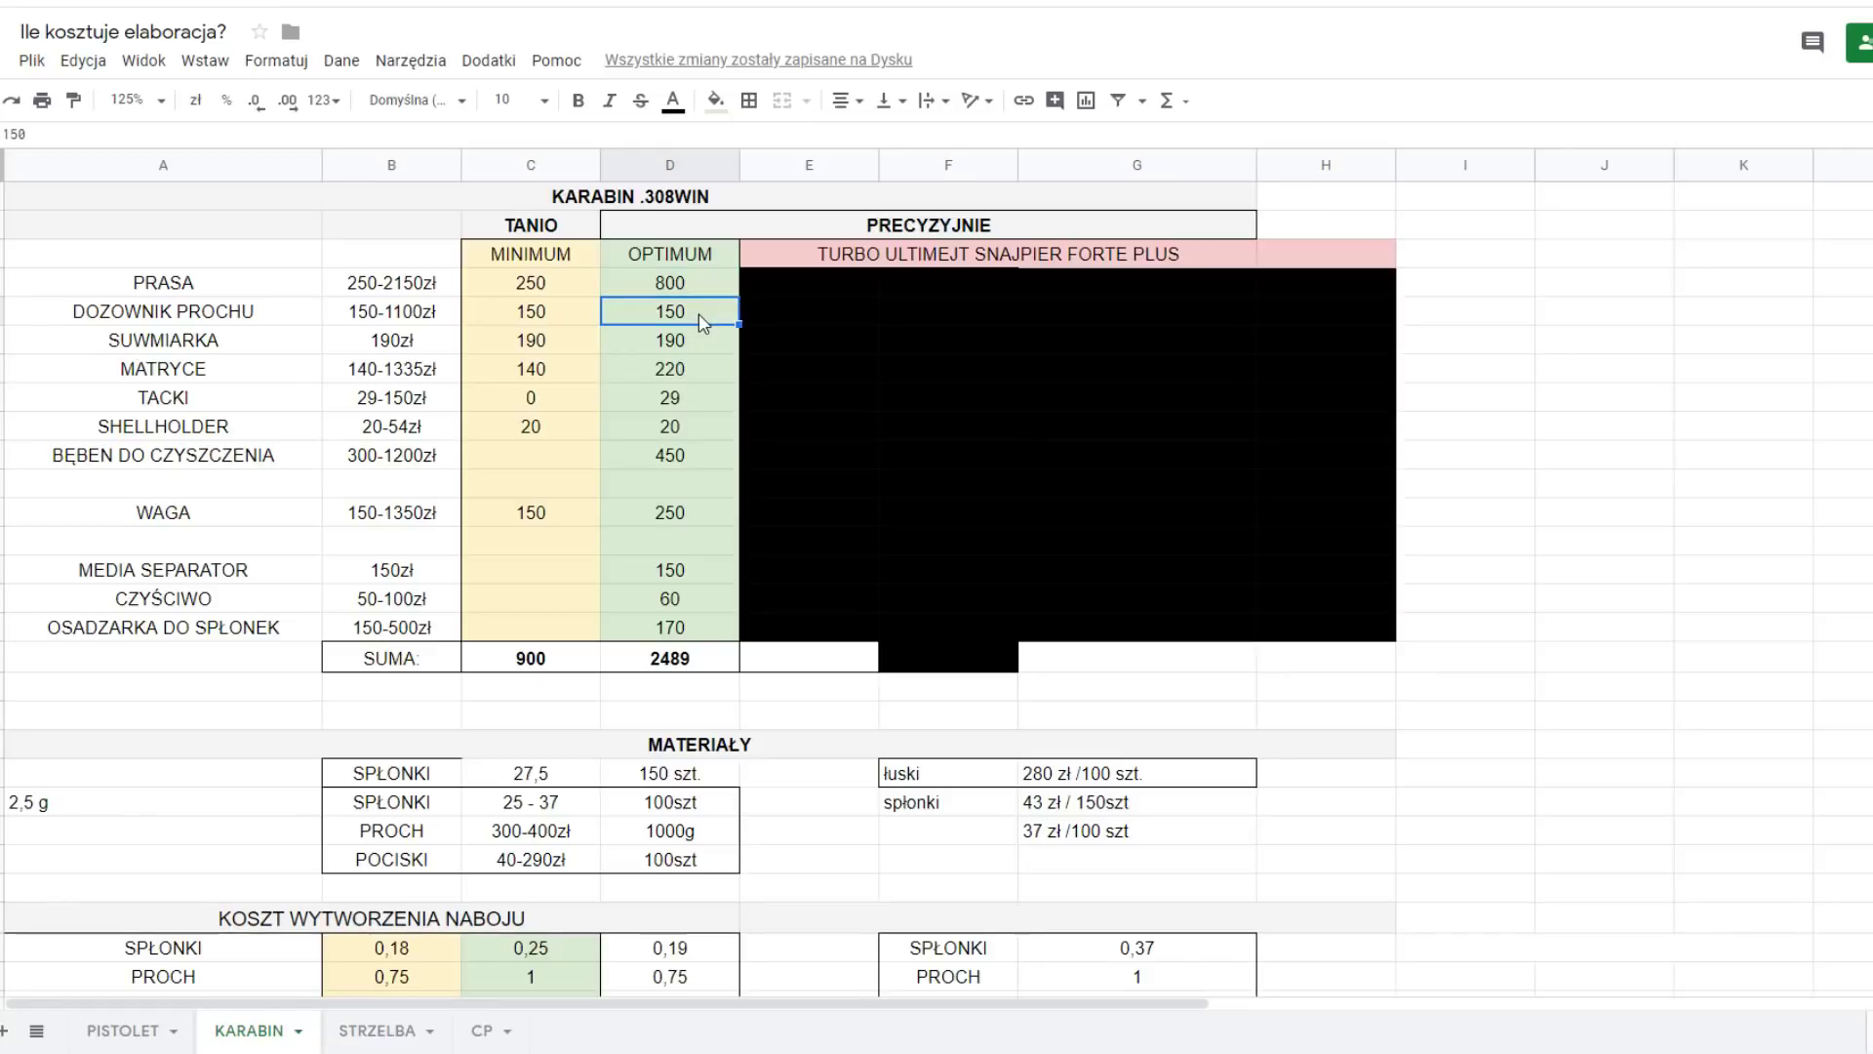
left_click(700, 373)
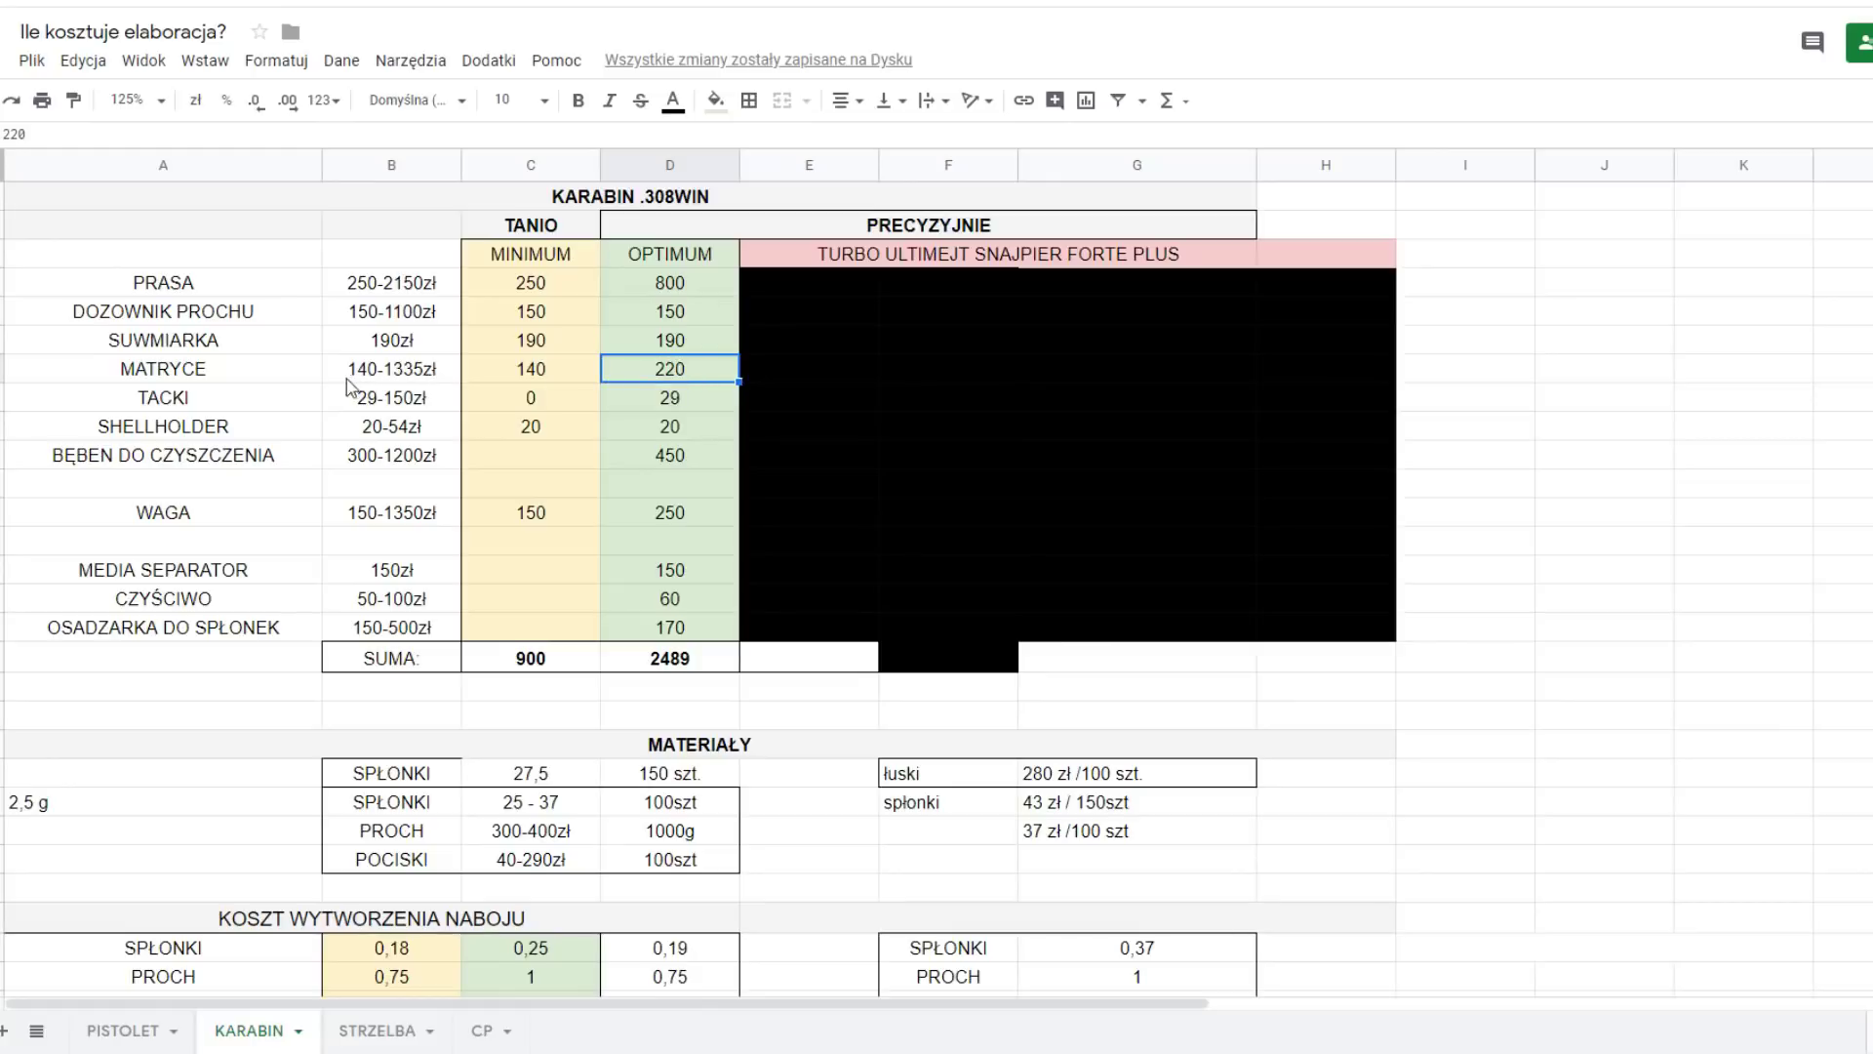
left_click(708, 408)
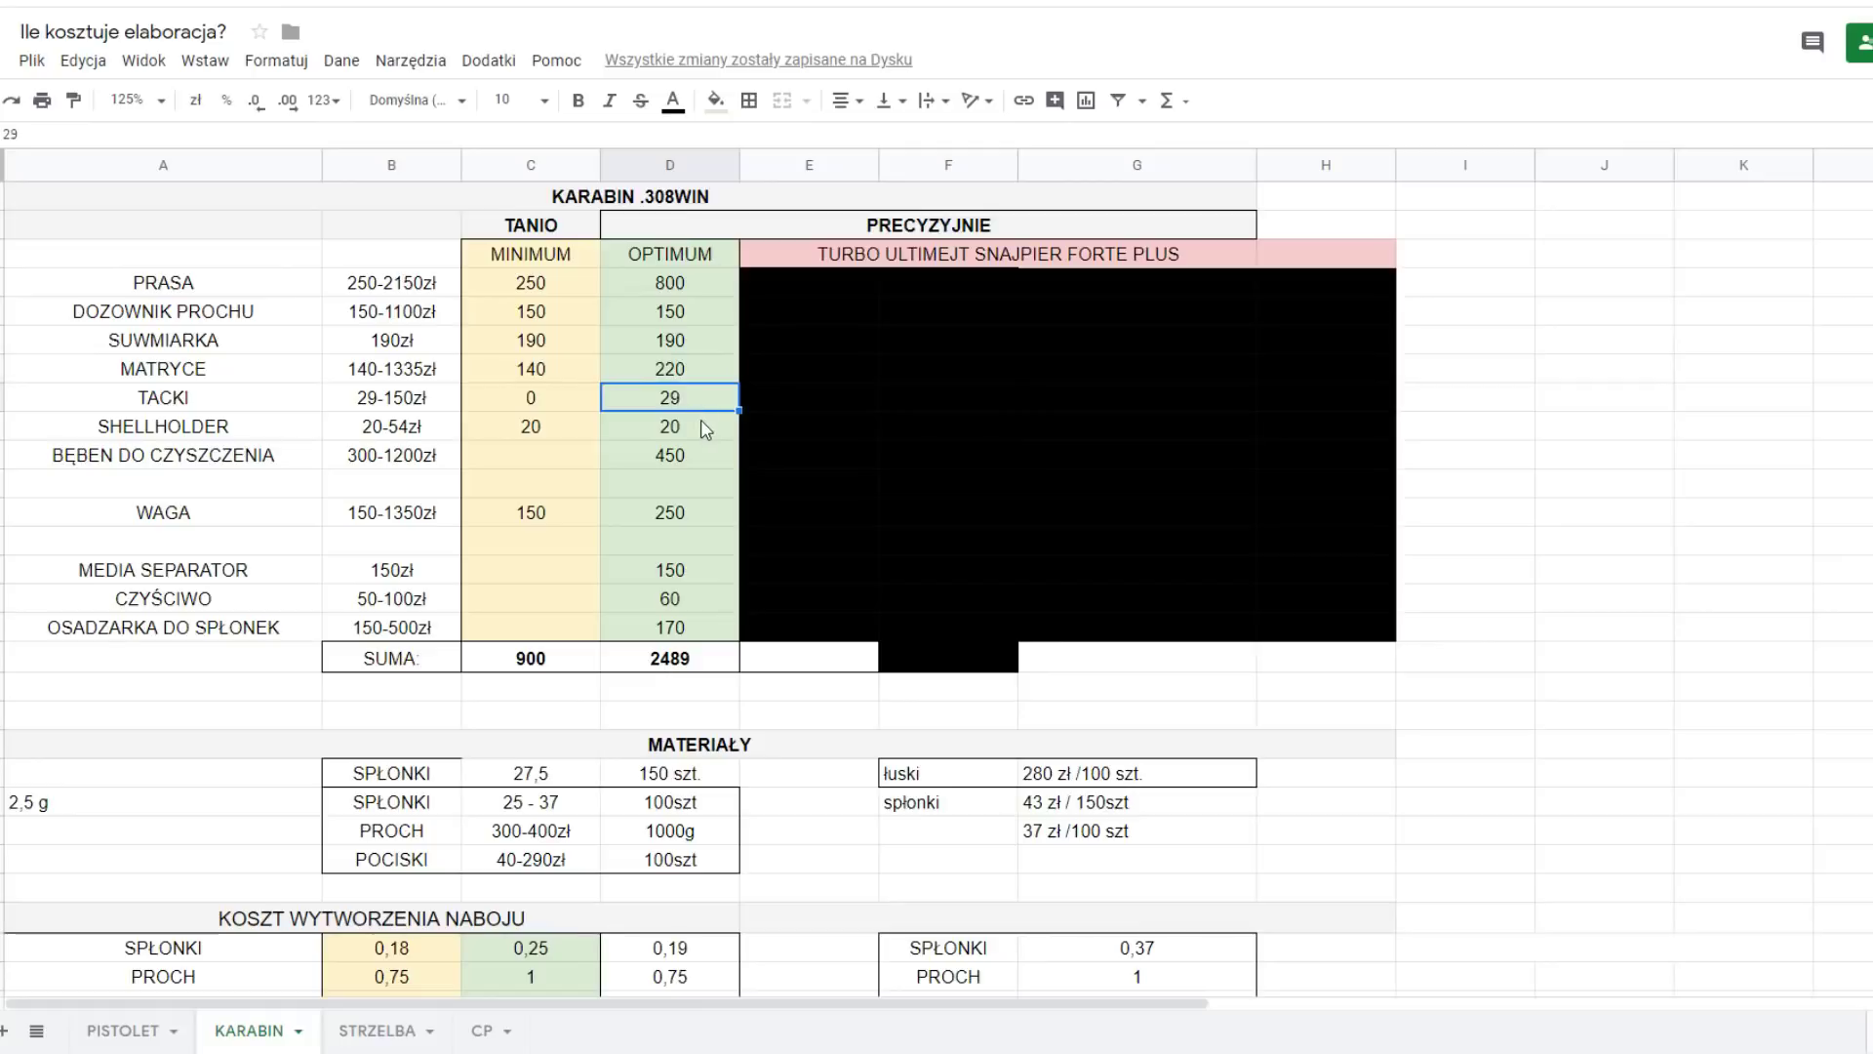
left_click(707, 424)
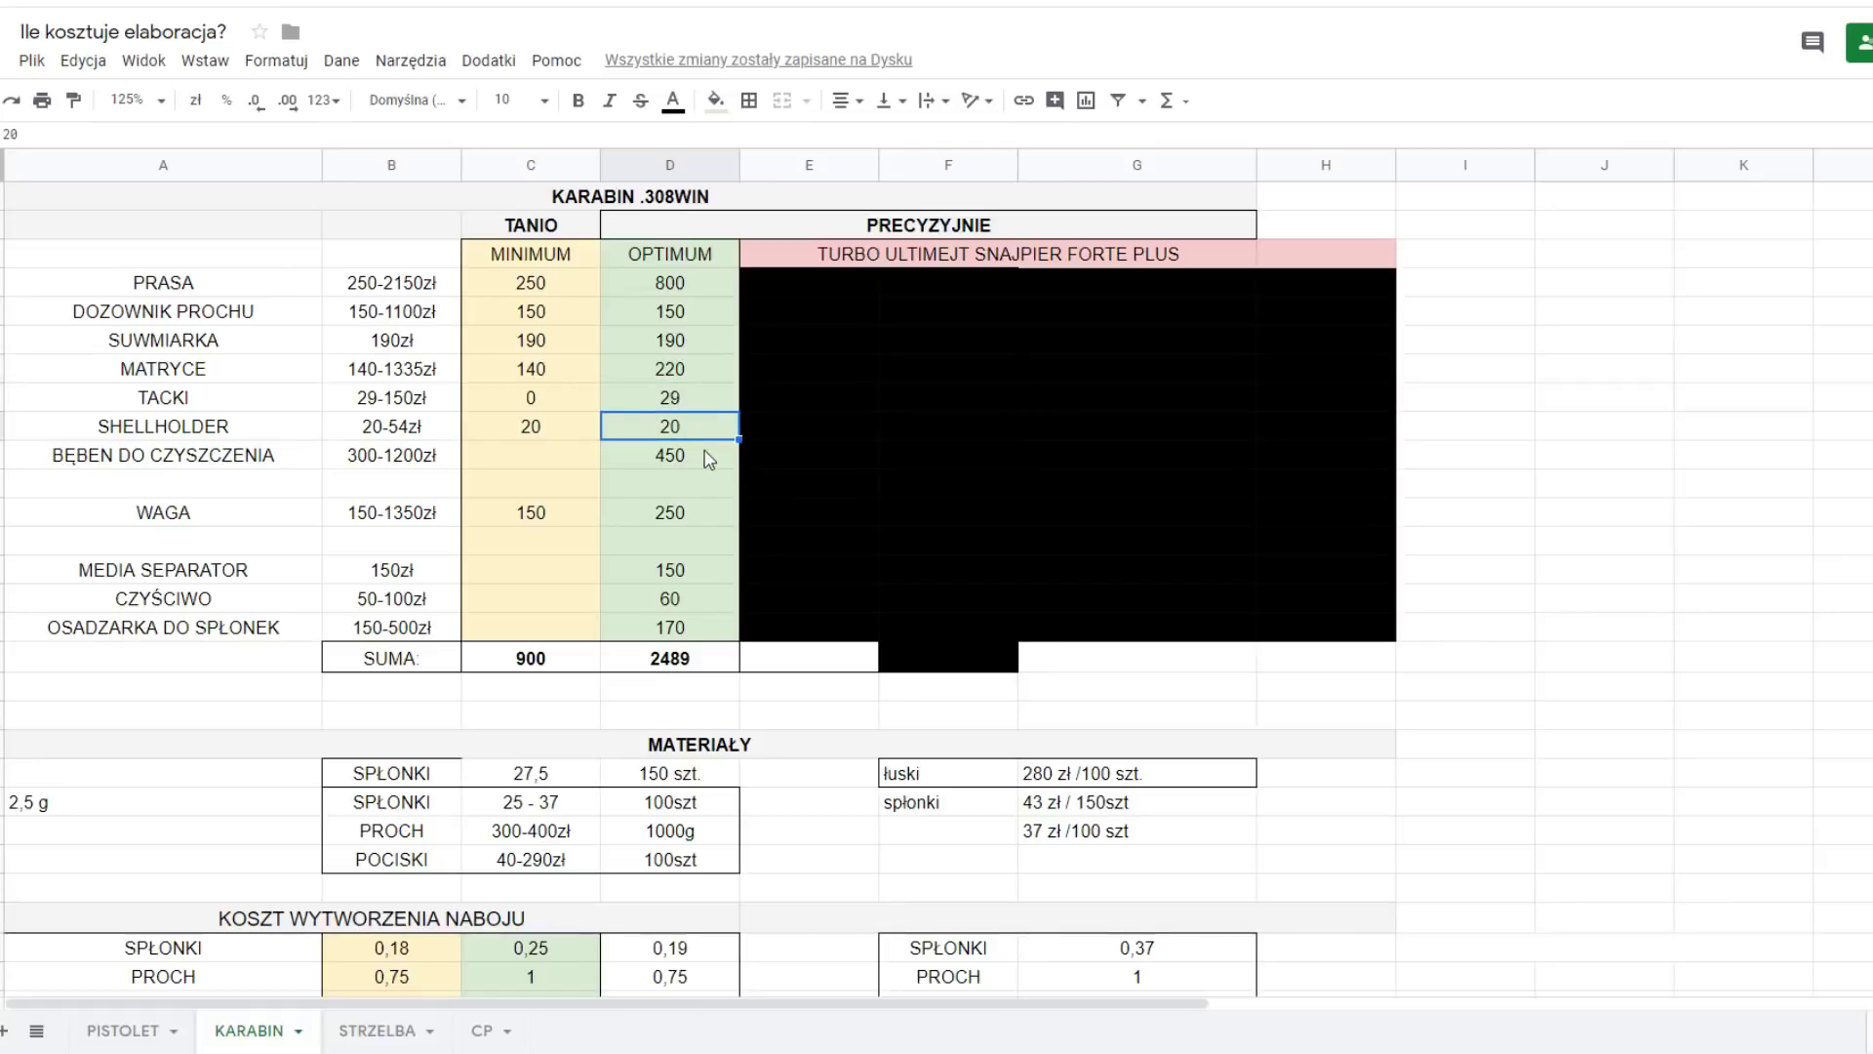
left_click(708, 460)
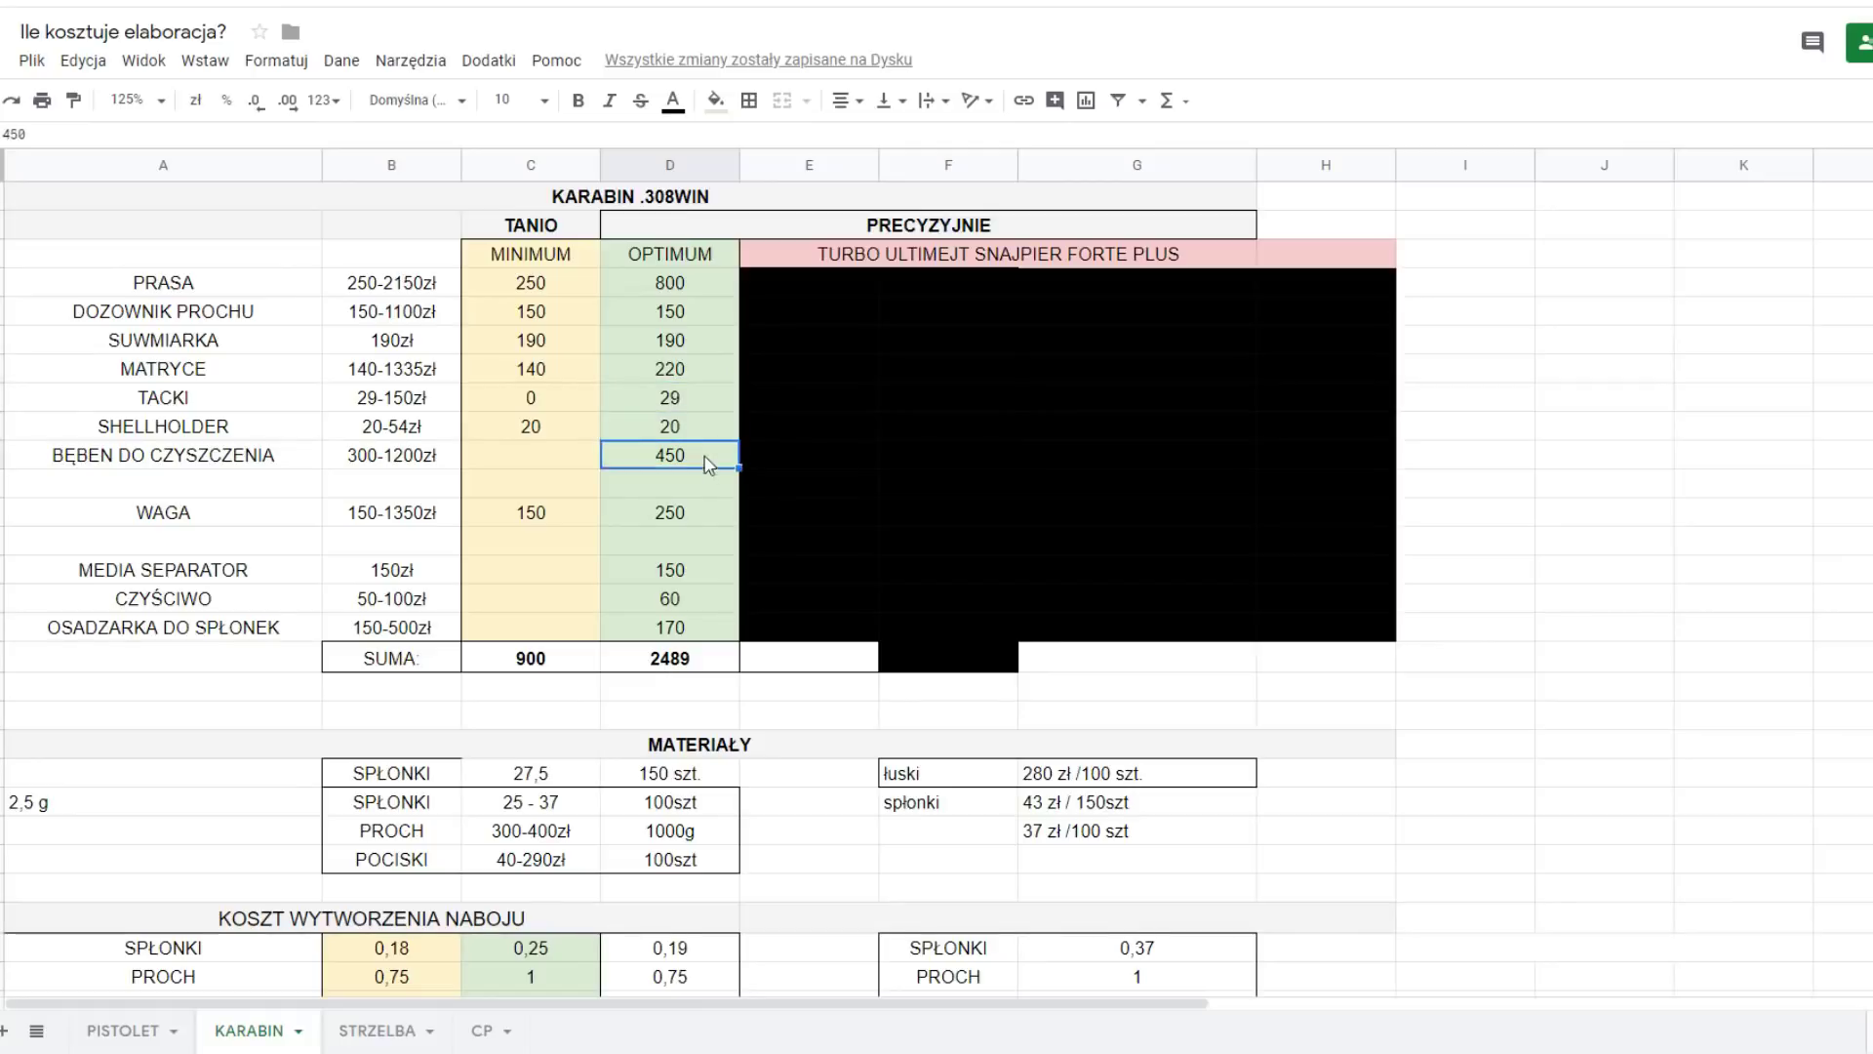
left_click(692, 632)
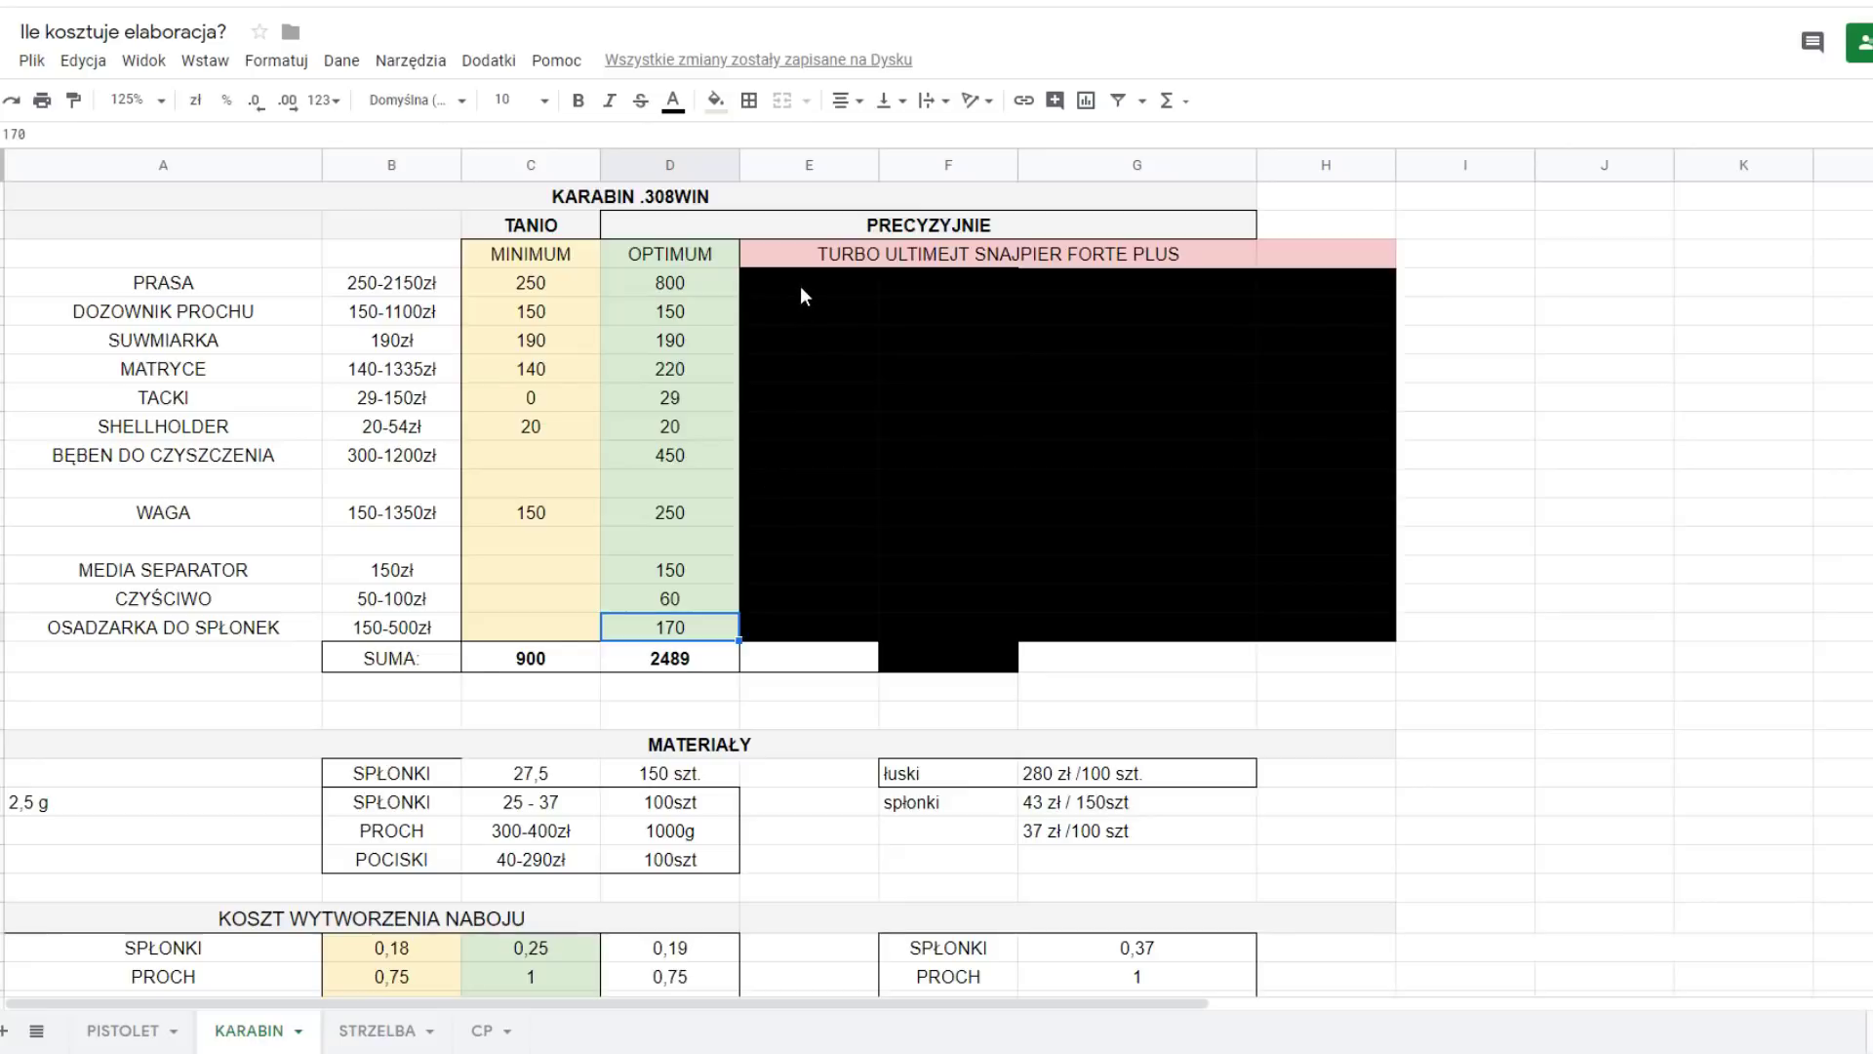
- Reset the black fill in column E under TURBO ULTIMEJT SNAJPIER FORTE PLUS, from PRASA to OSADZARKA DO SPŁONEK
left_click(792, 258)
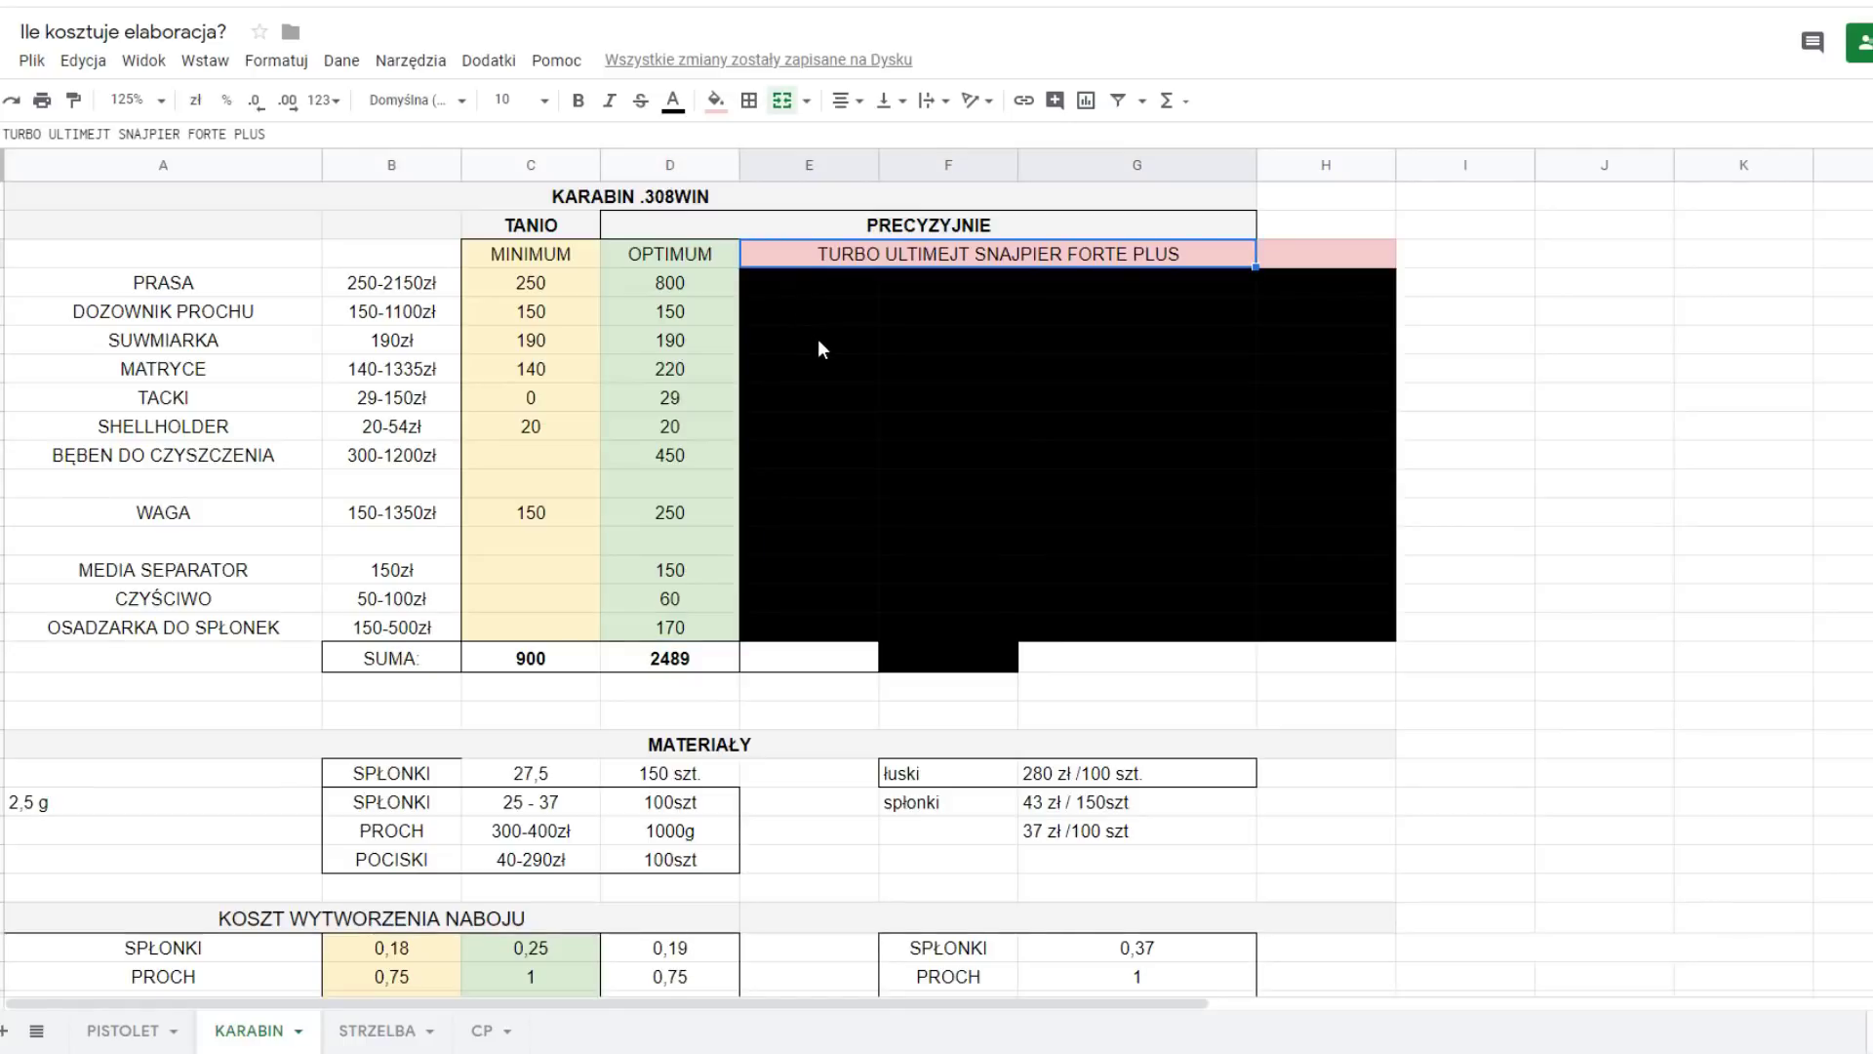
left_click_drag(824, 279, 836, 635)
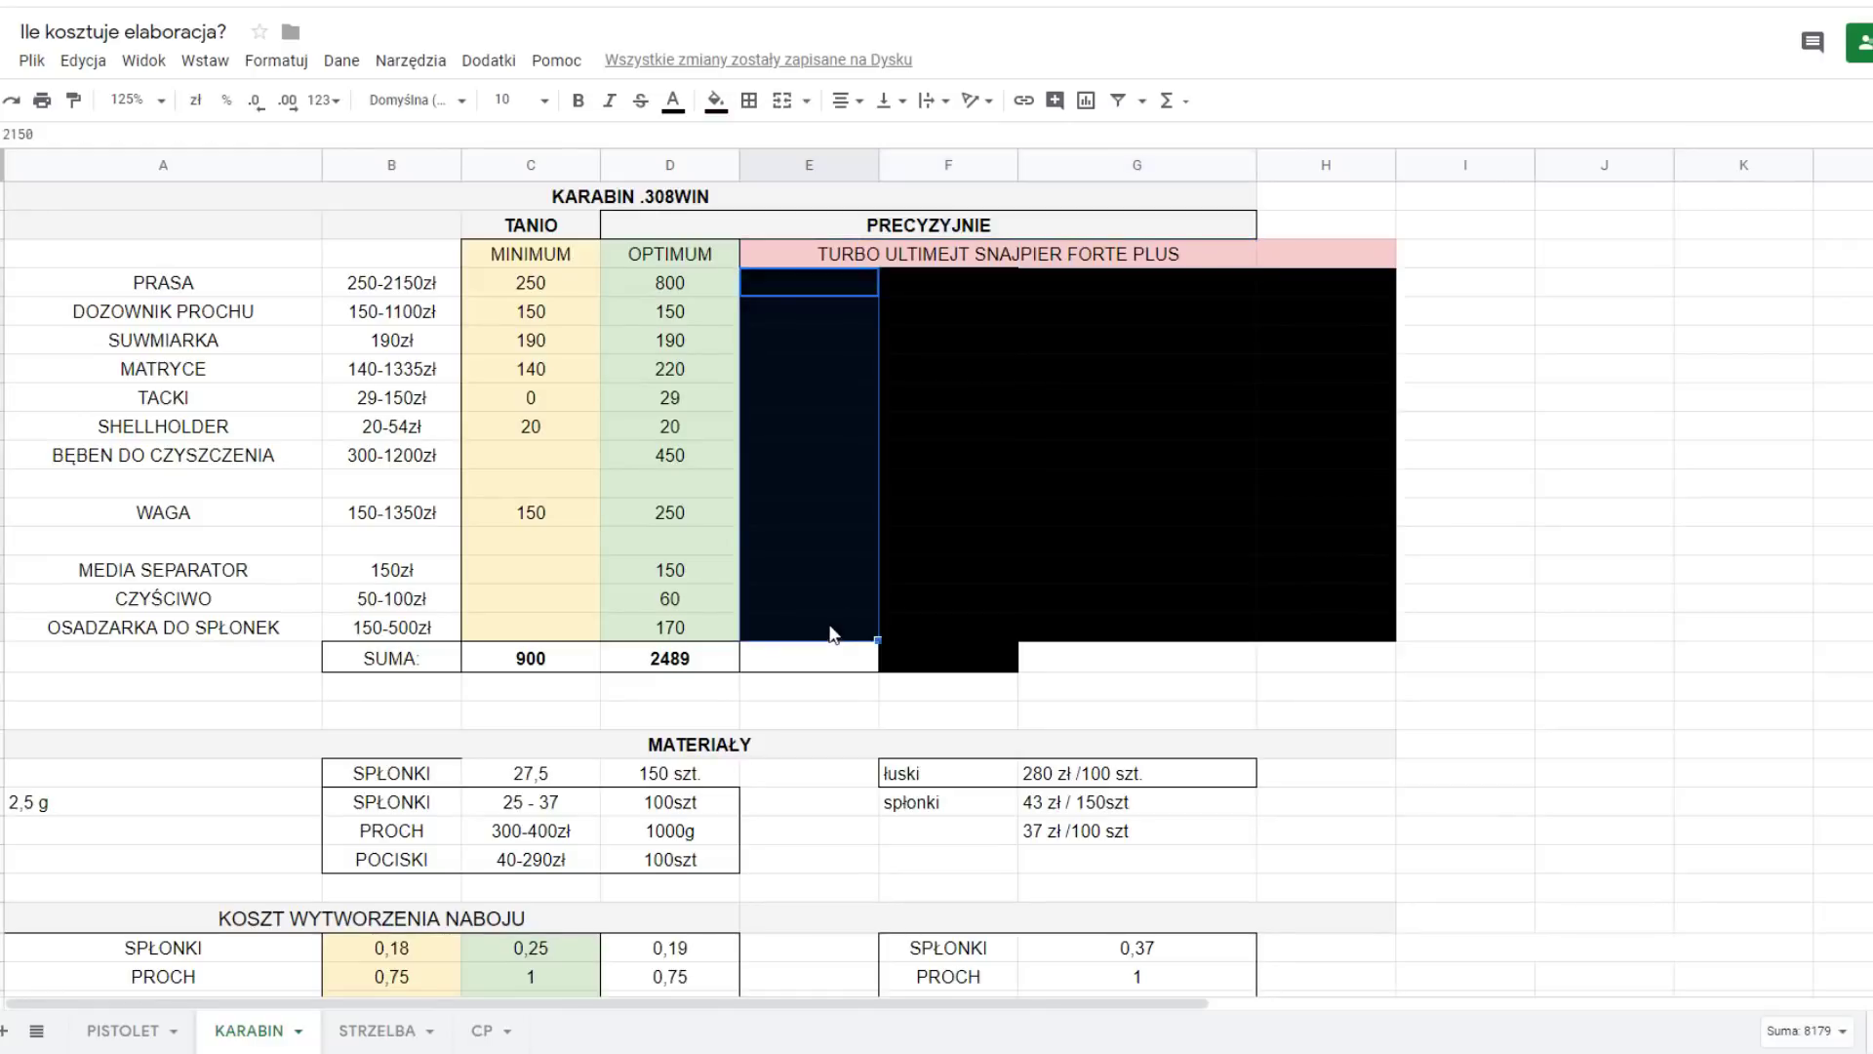
left_click(715, 101)
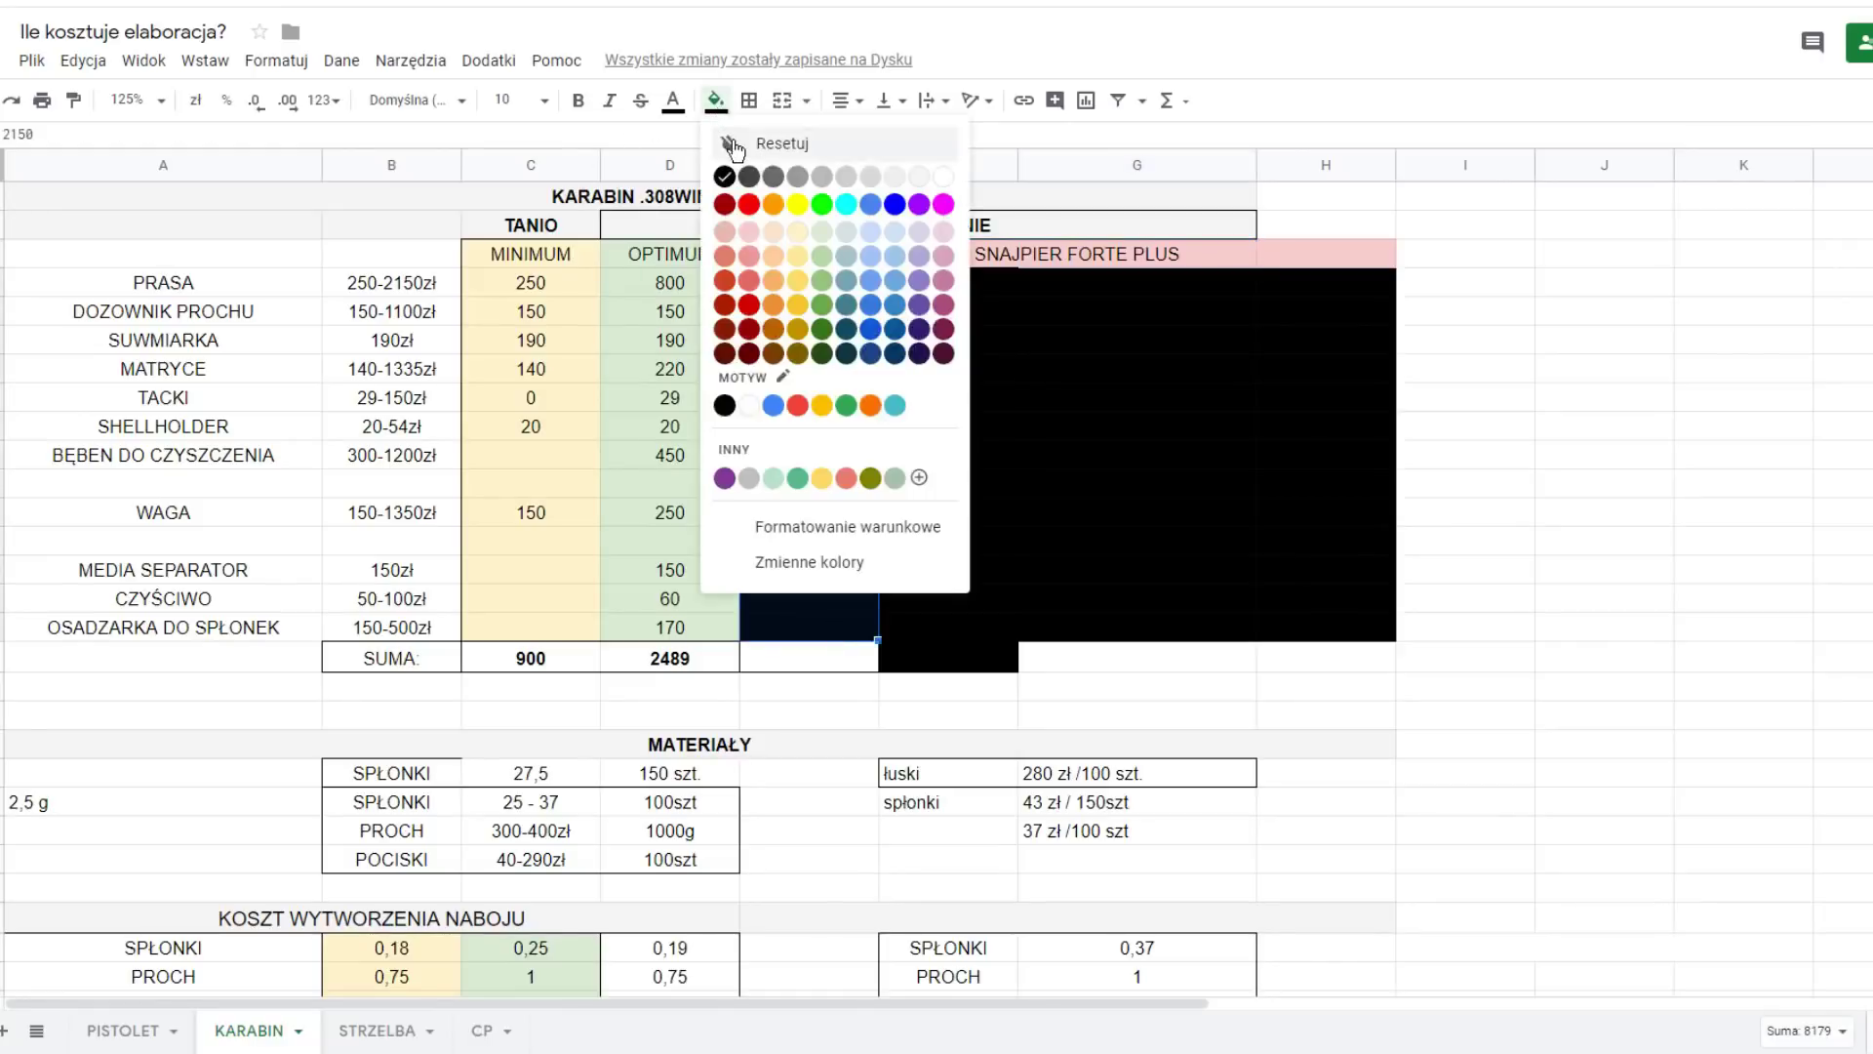
left_click(742, 146)
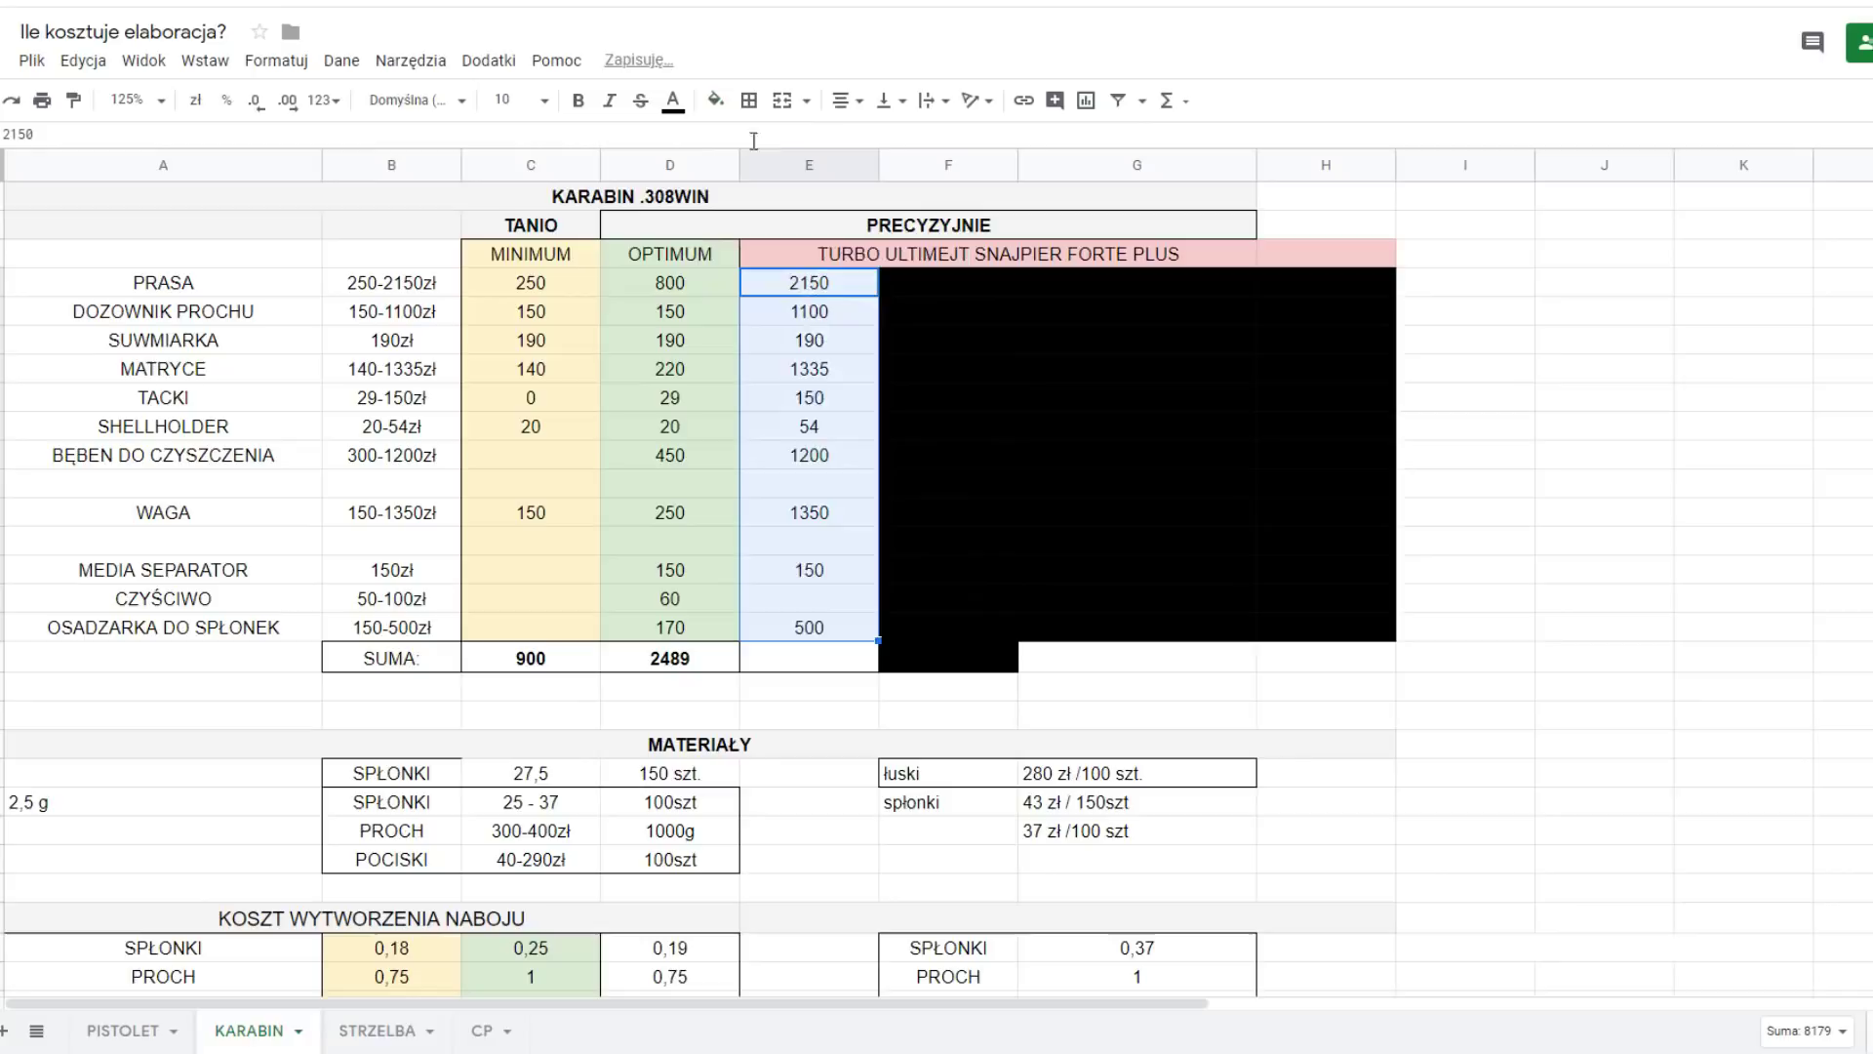
- Examine the column E costs of the TURBO ULTIMEJT SNAJPIER FORTE PLUS option, from PRASA down to SHELLHOLDER
left_click(857, 303)
key("Up")
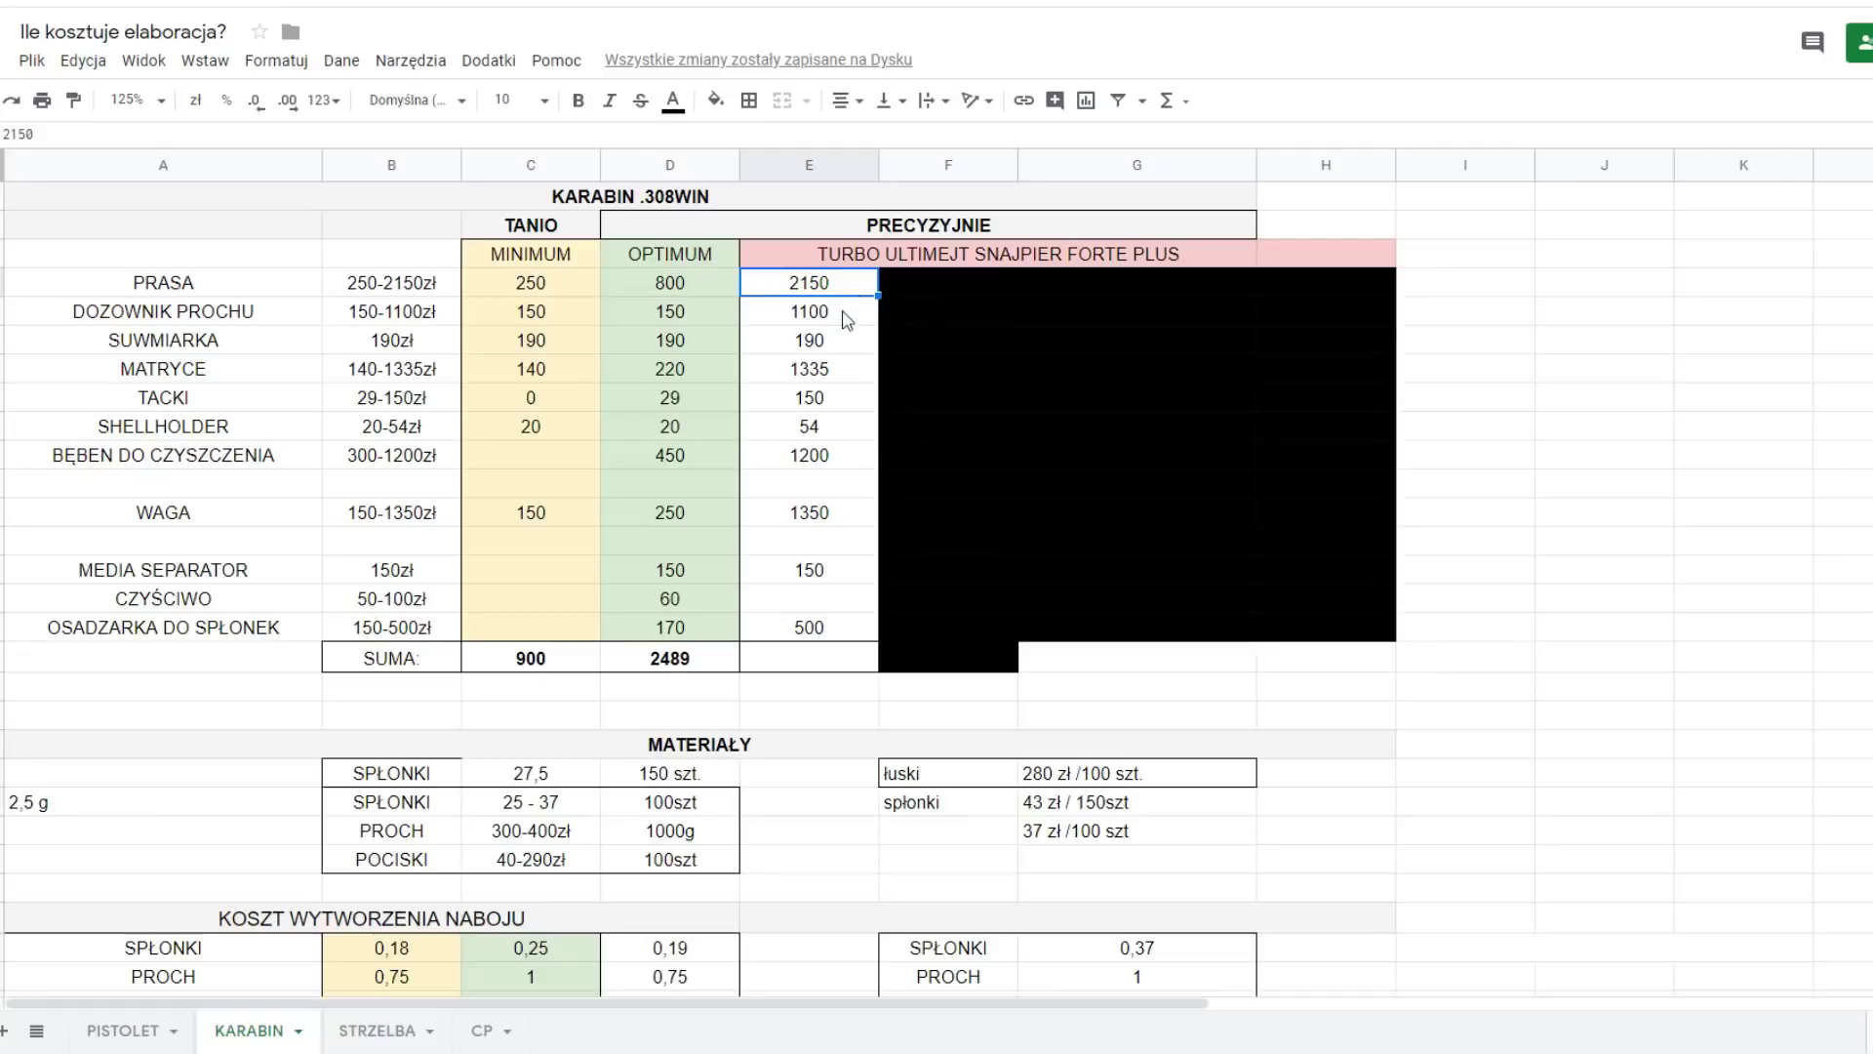
left_click(845, 325)
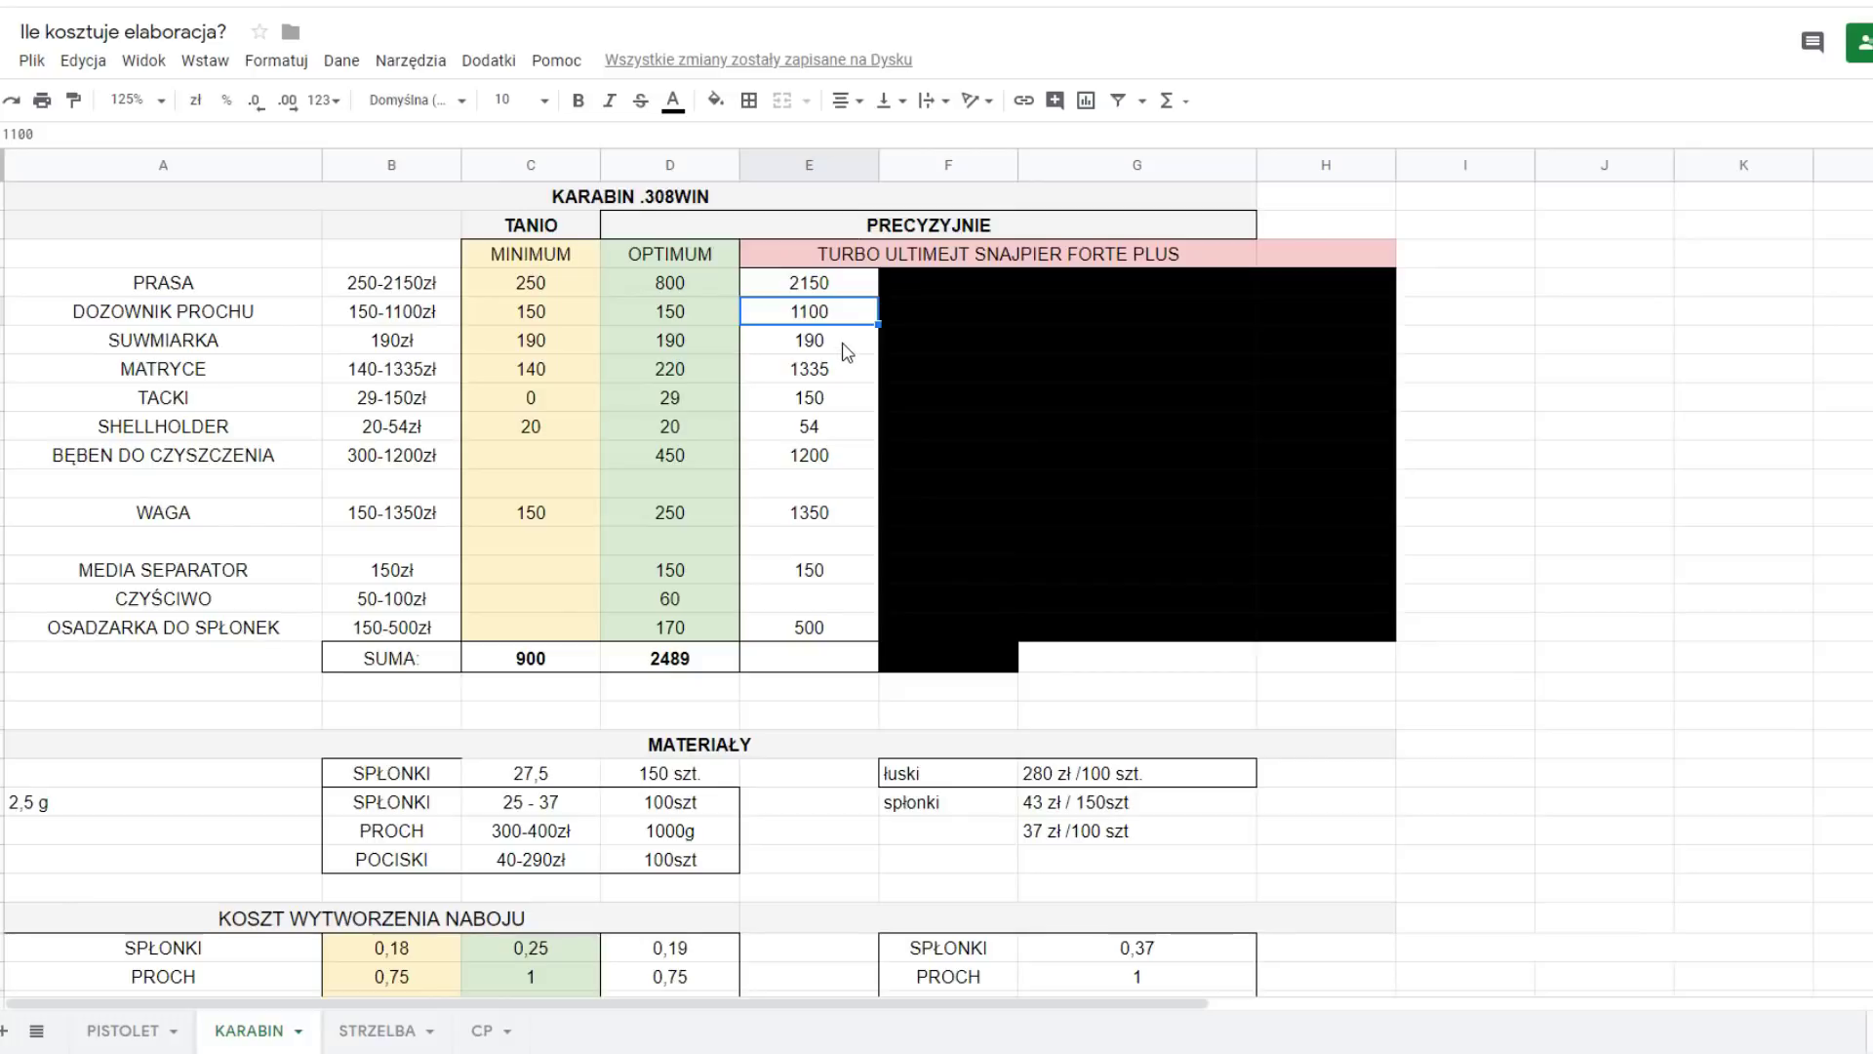
left_click(845, 347)
left_click(841, 371)
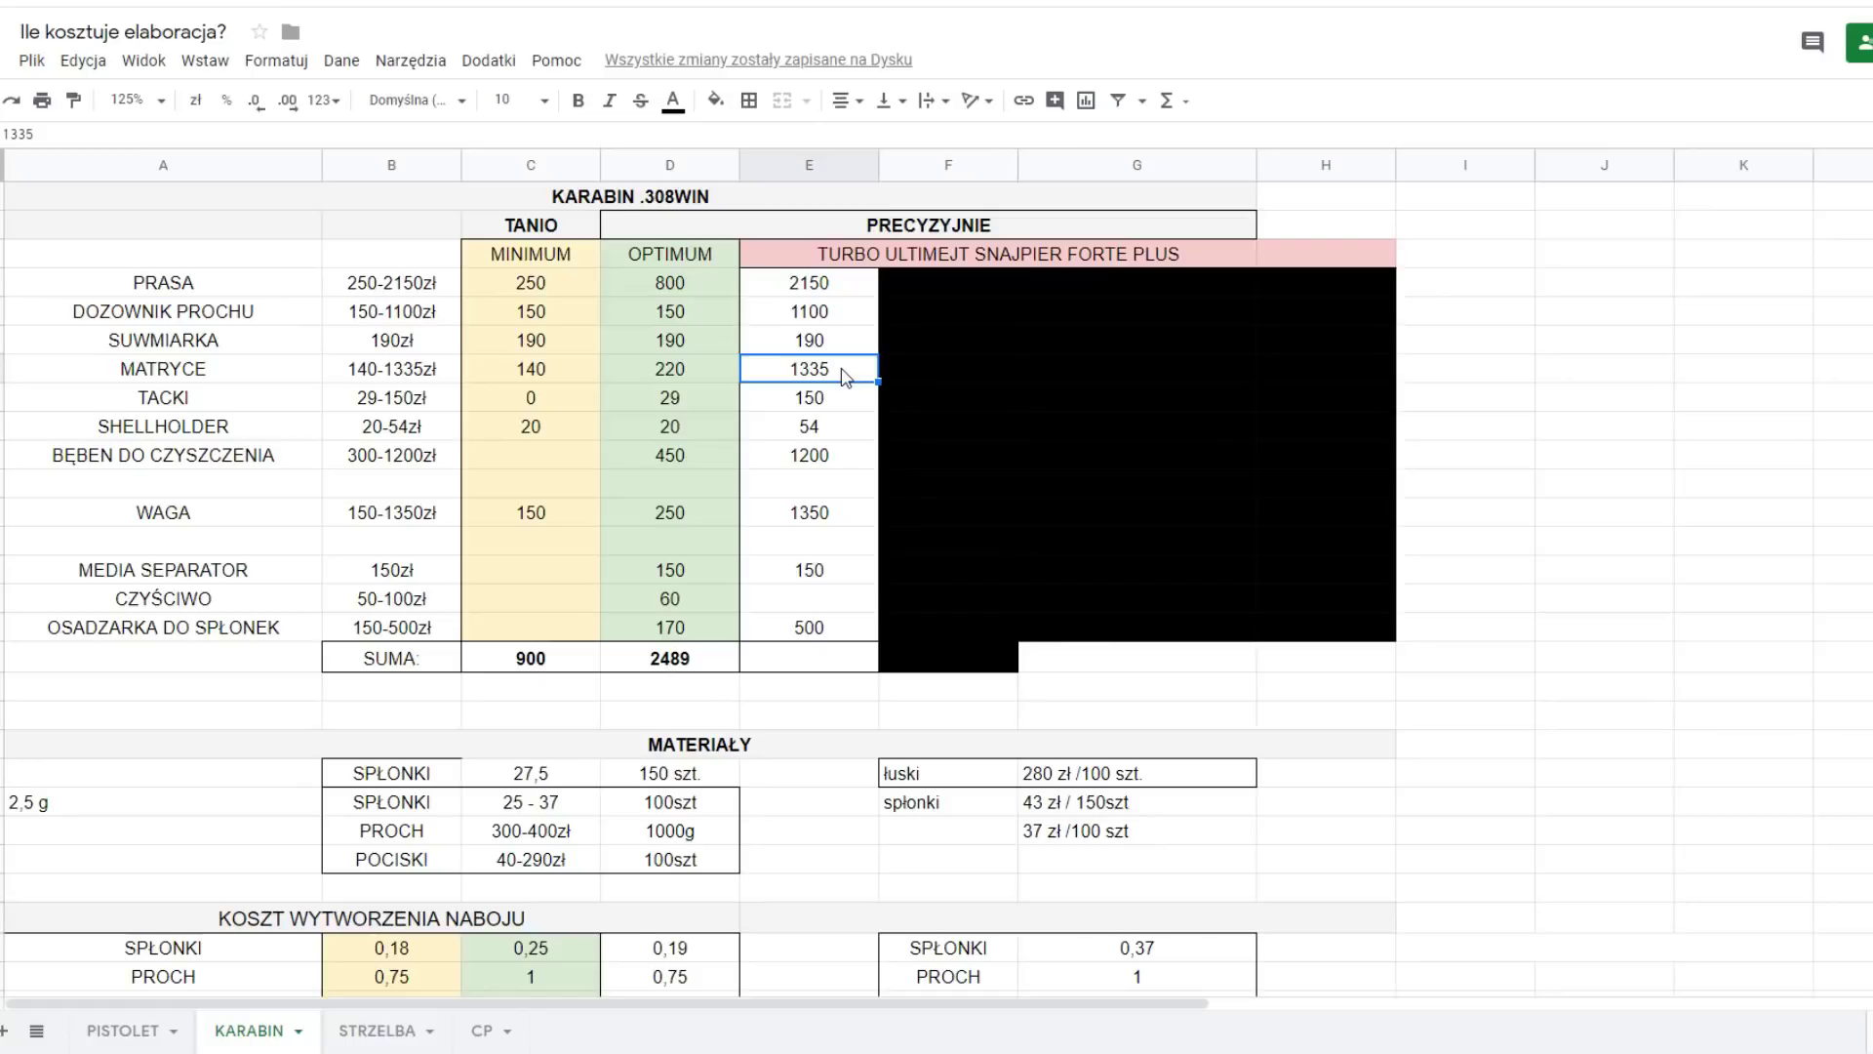
left_click(846, 406)
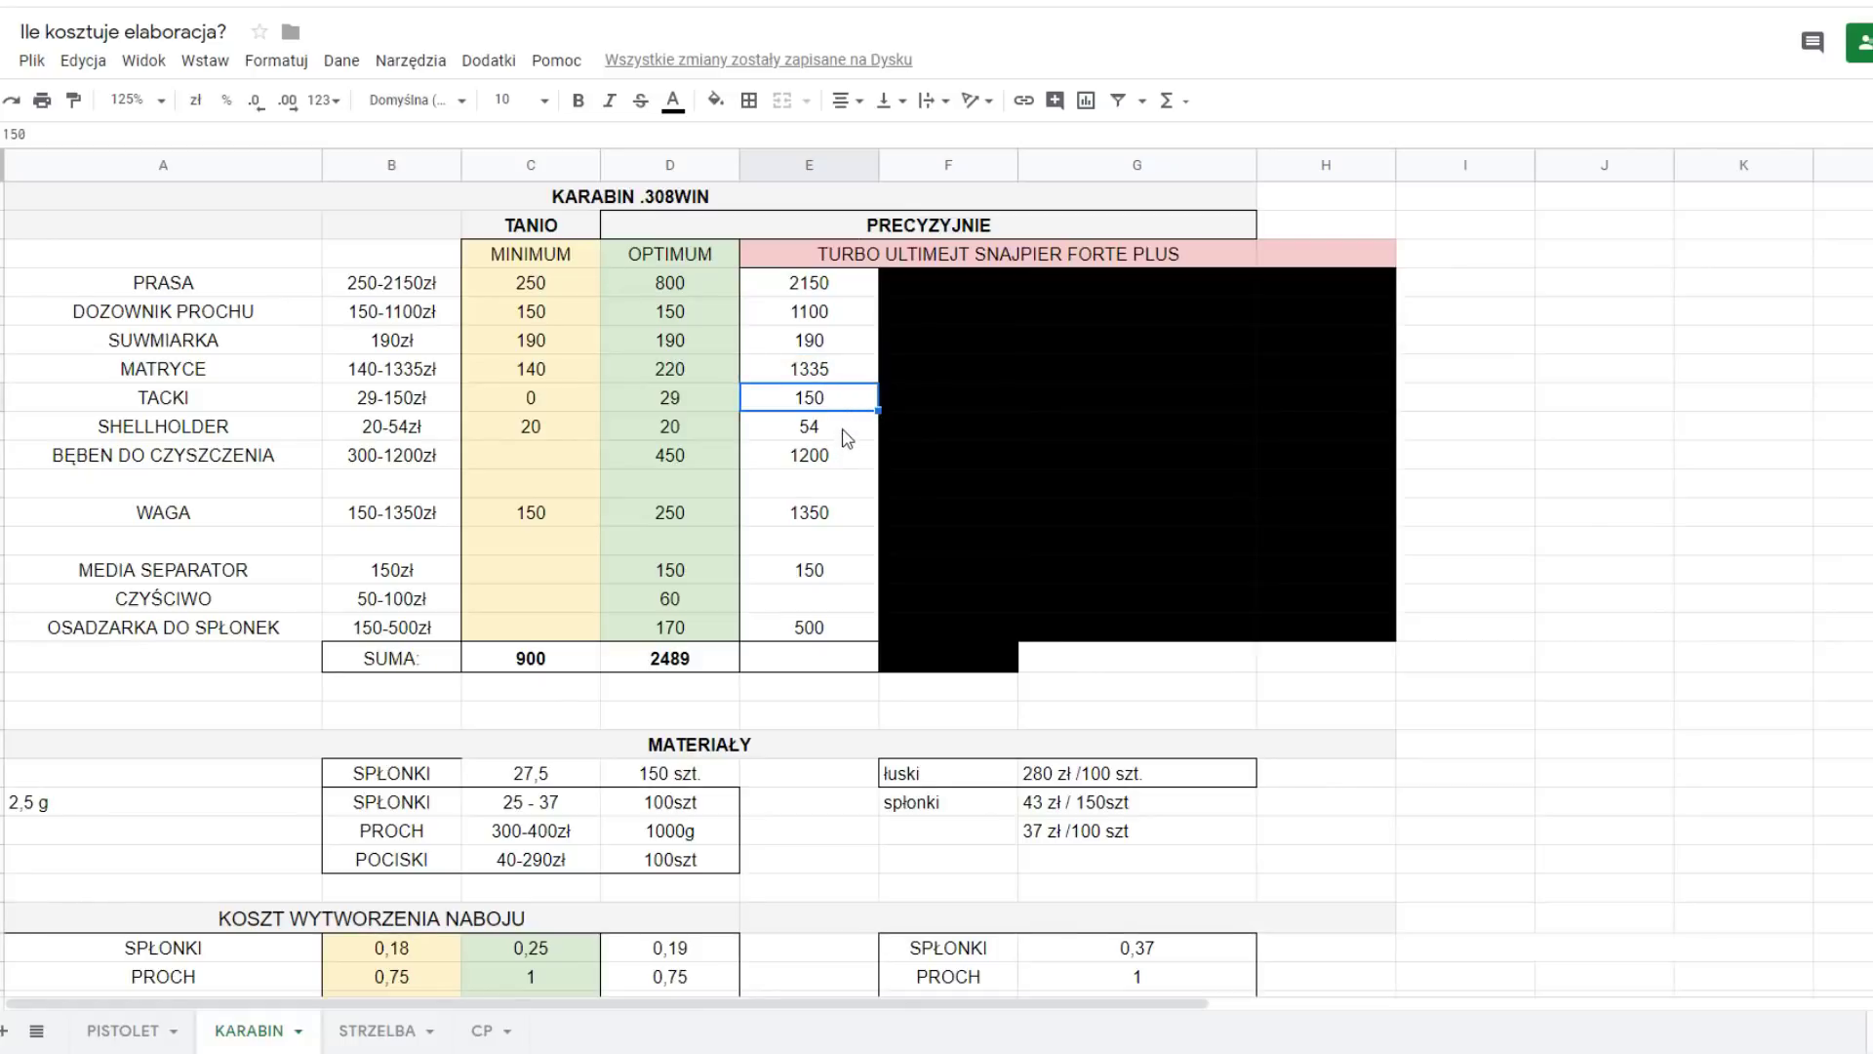
left_click(846, 429)
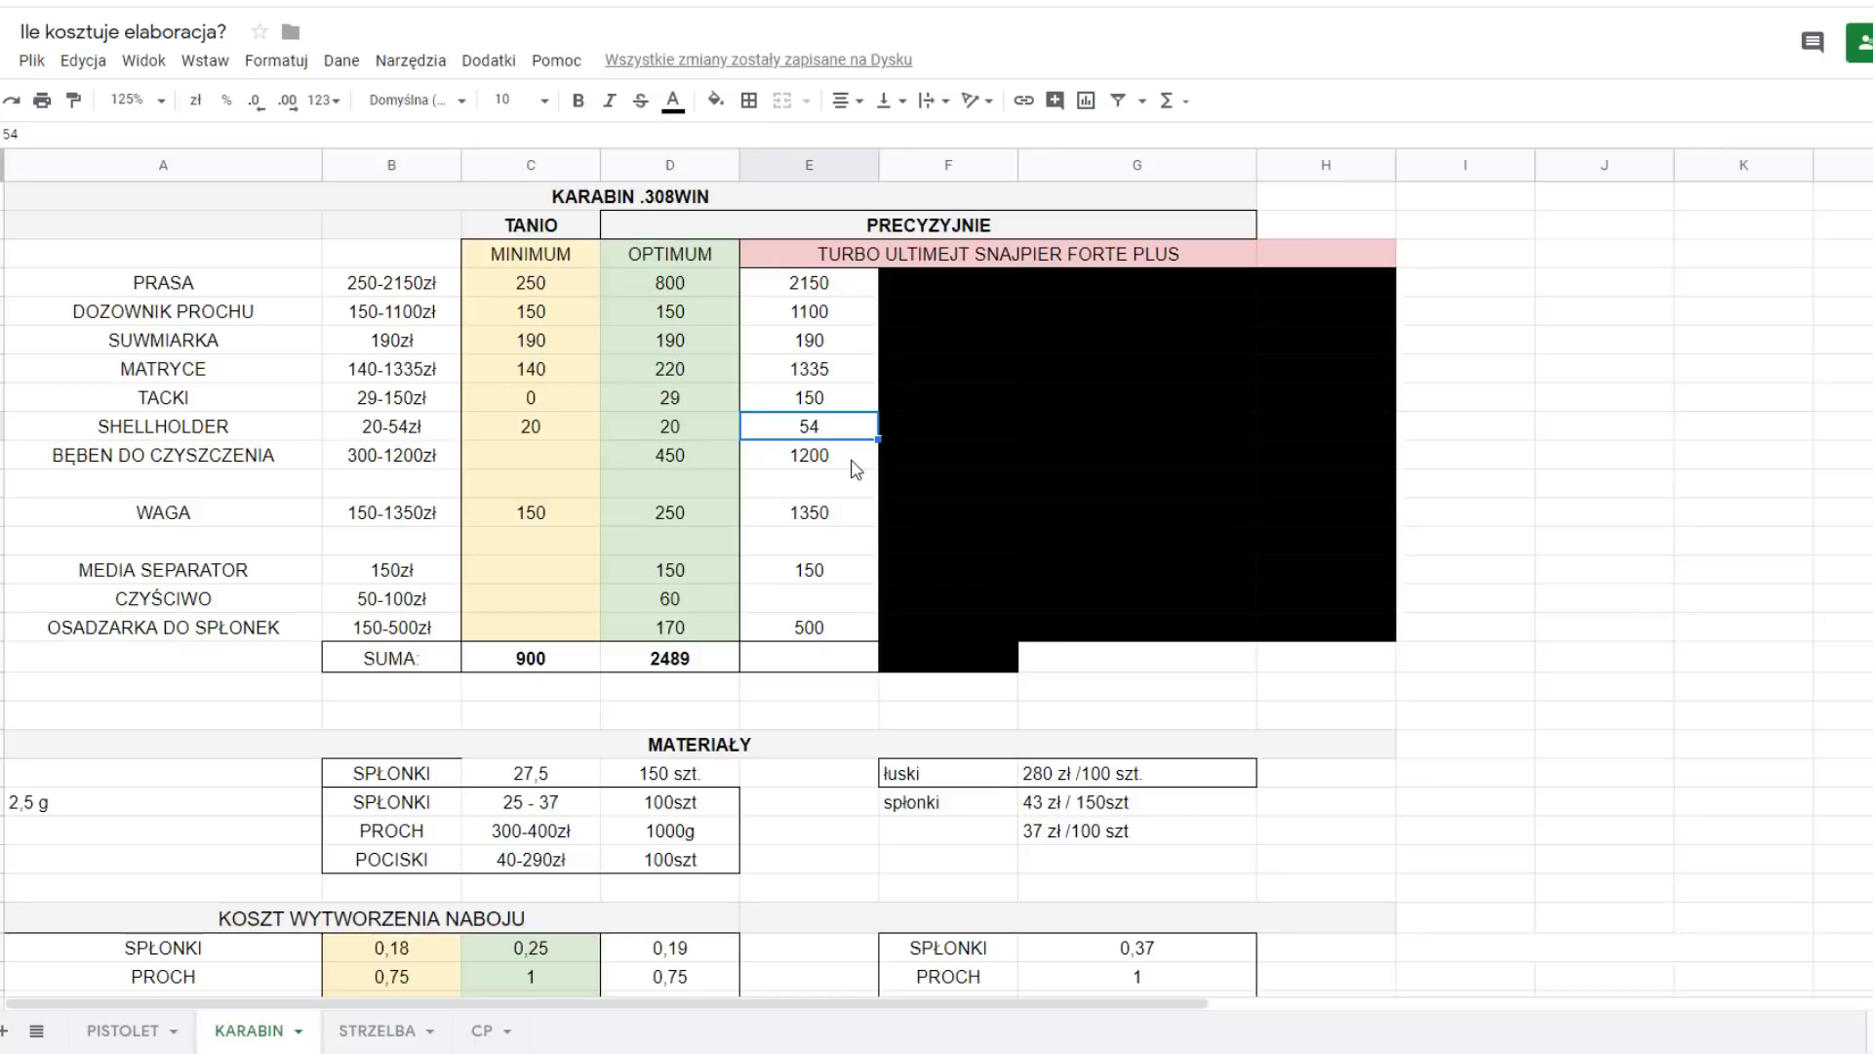
- Review the column E costs from BĘBEN DO CZYSZCZENIA to OSADZARKA DO SPŁONEK, relating WAGA to DOZOWNIK PROCHU
left_click(852, 461)
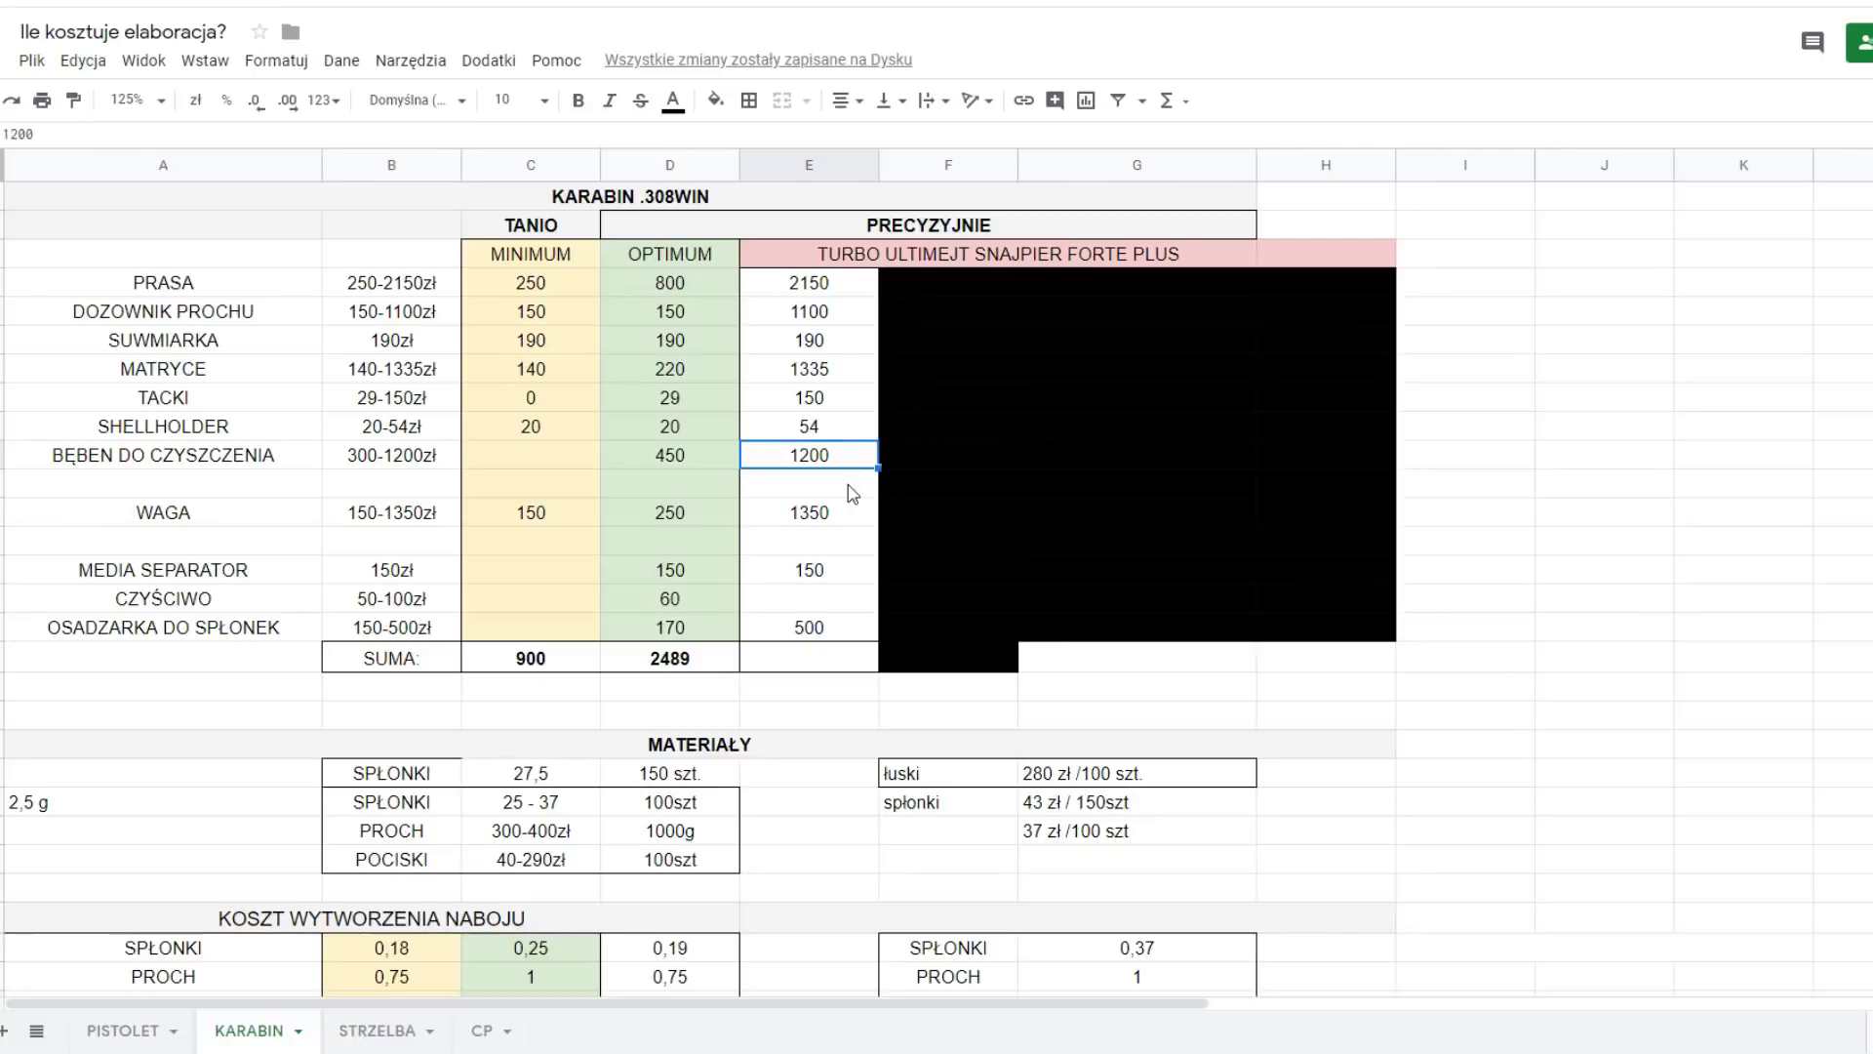
left_click(856, 519)
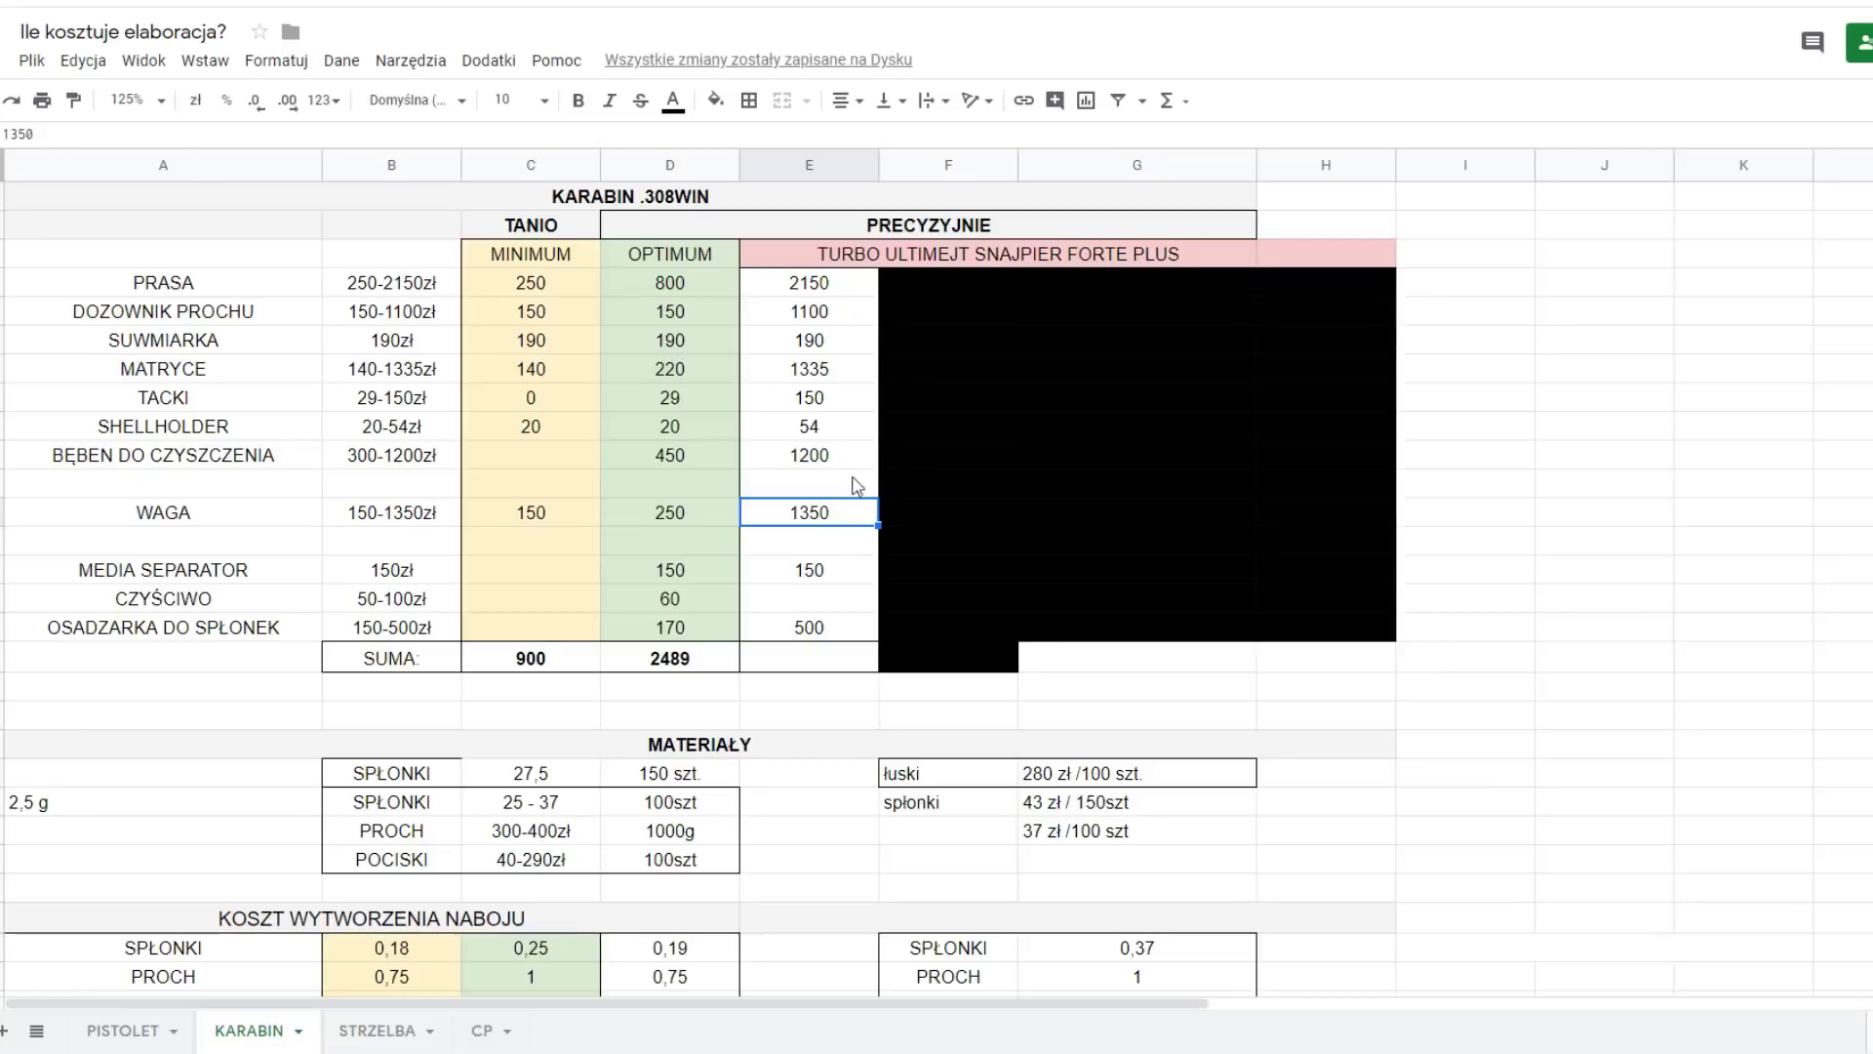
left_click(849, 312)
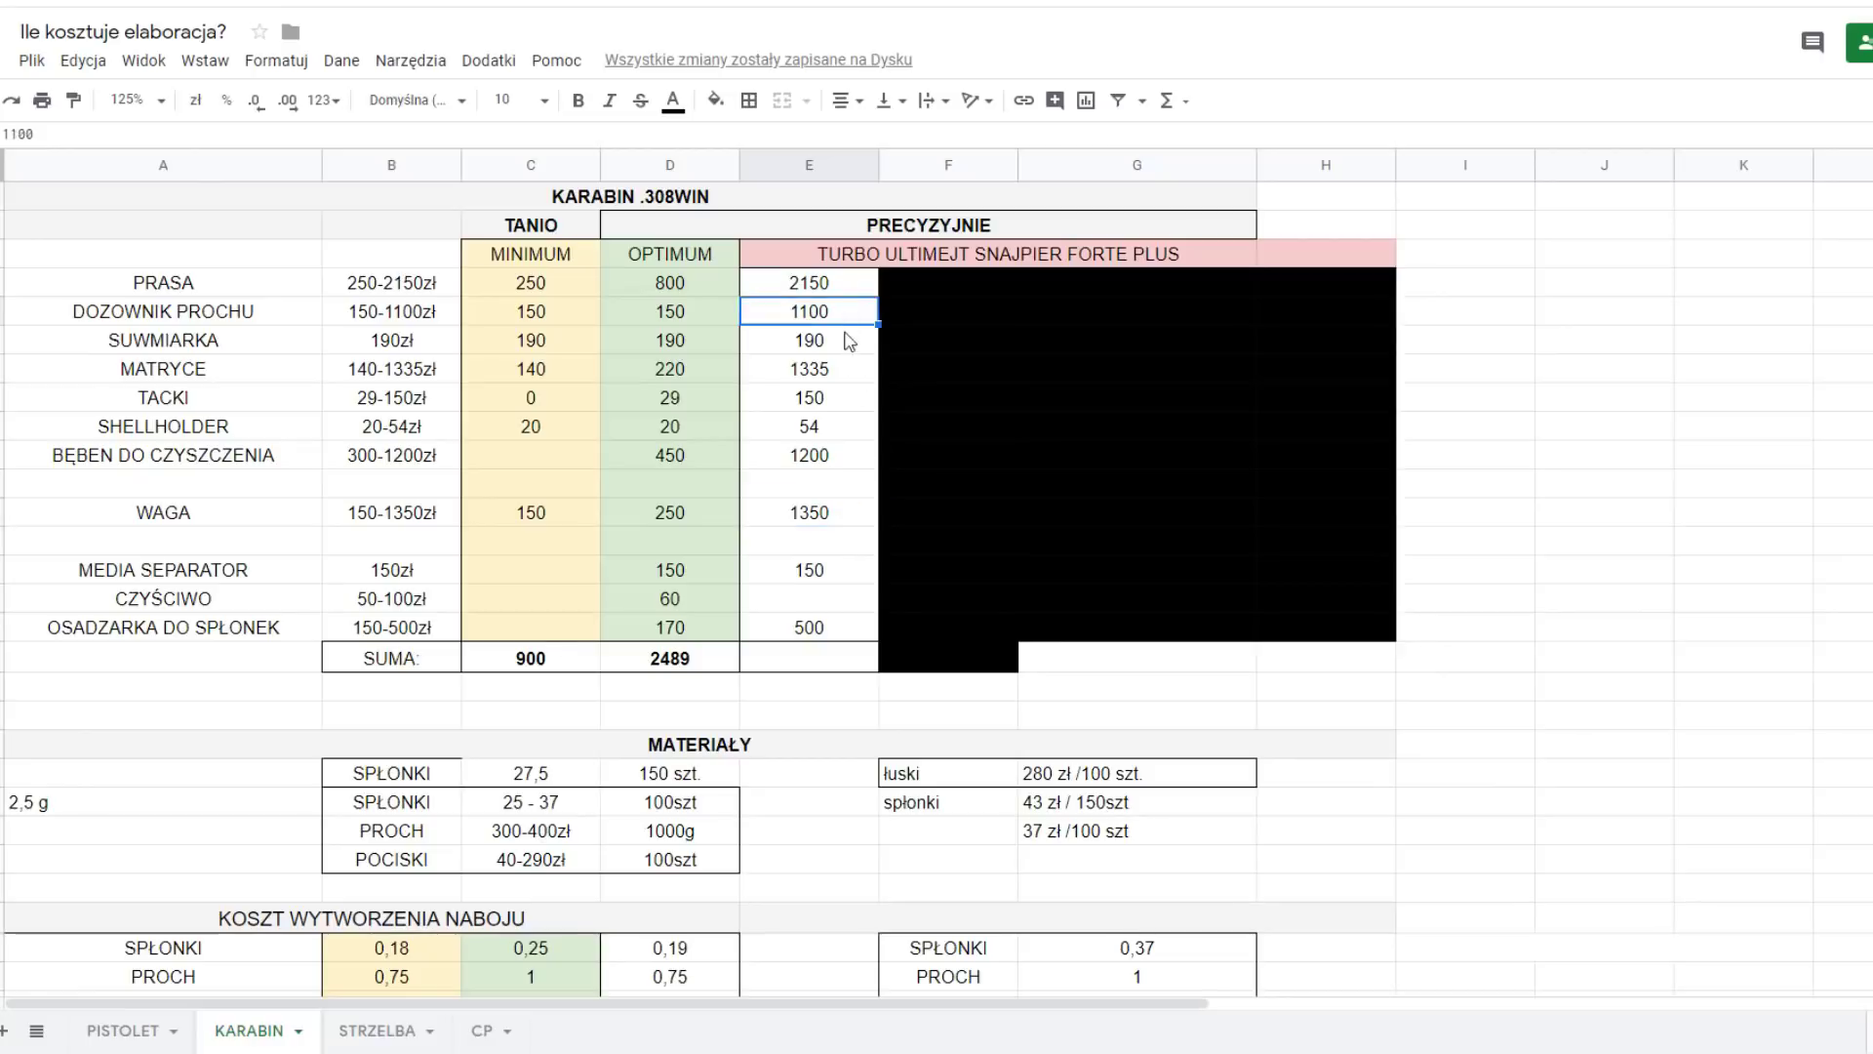
left_click(844, 500)
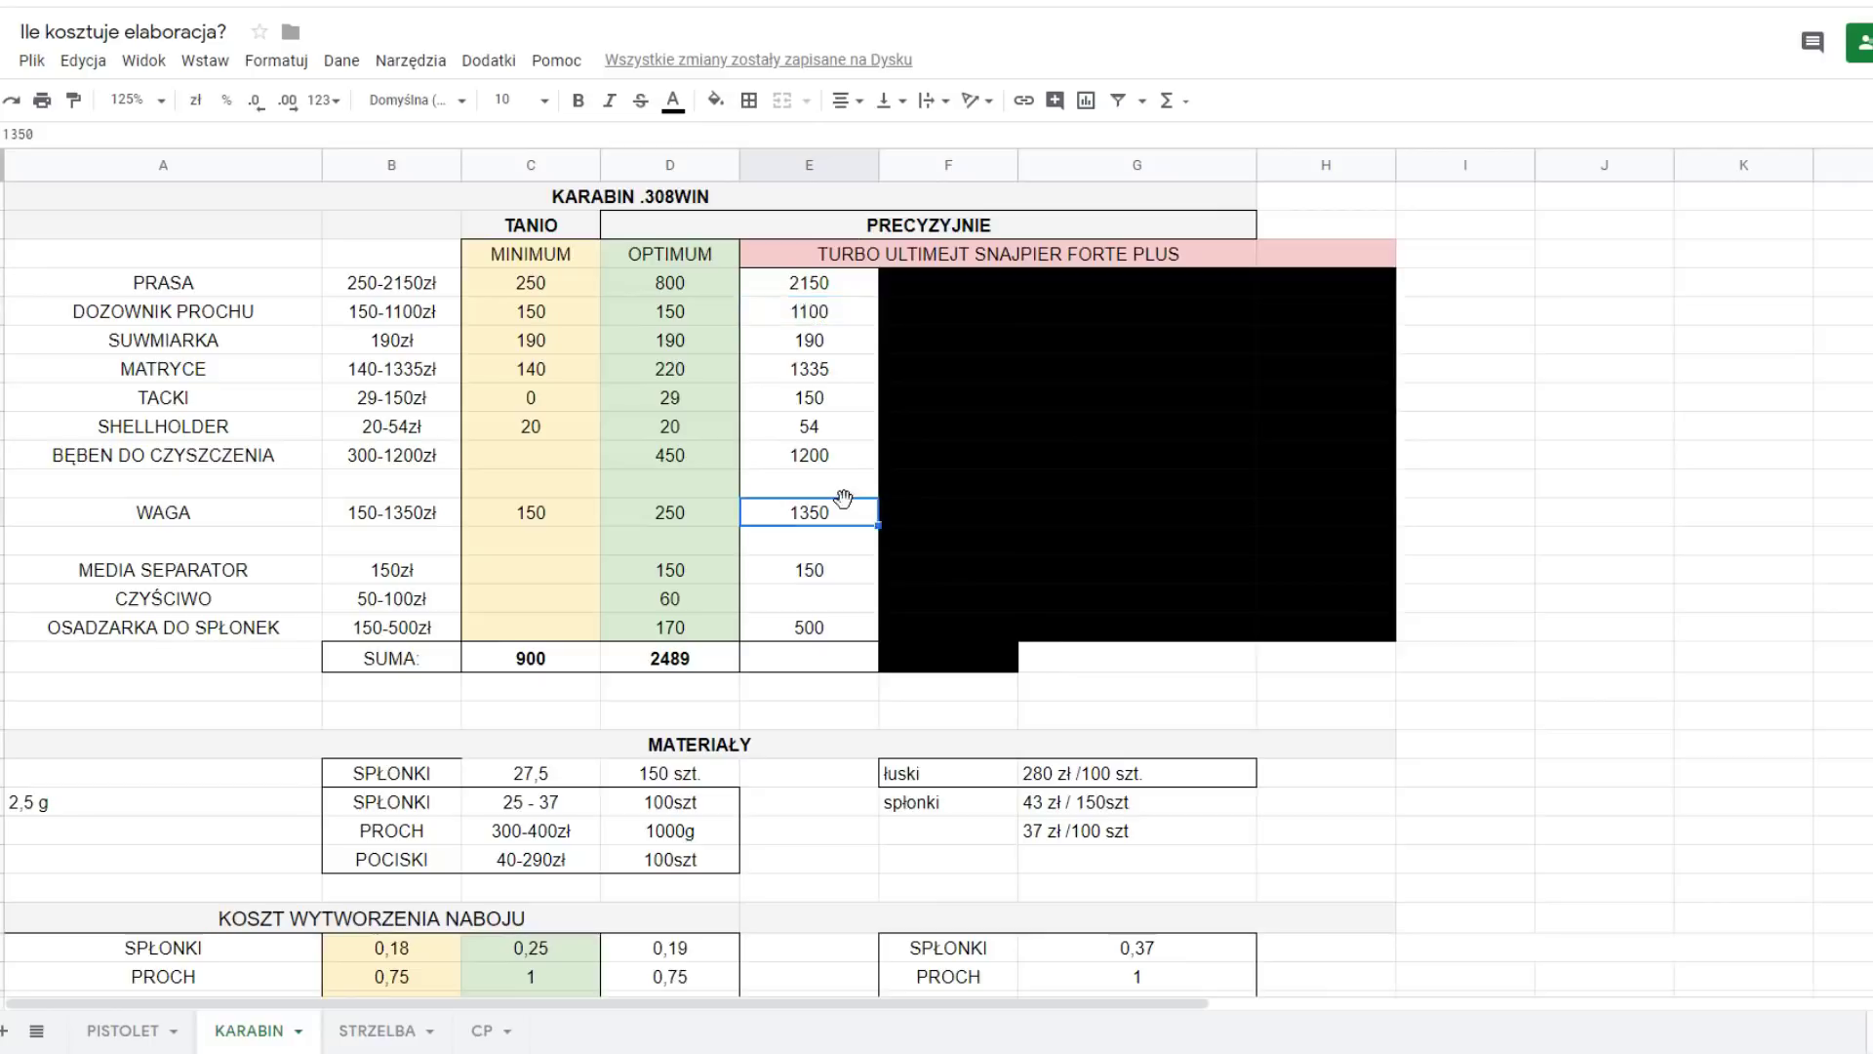
left_click(850, 575)
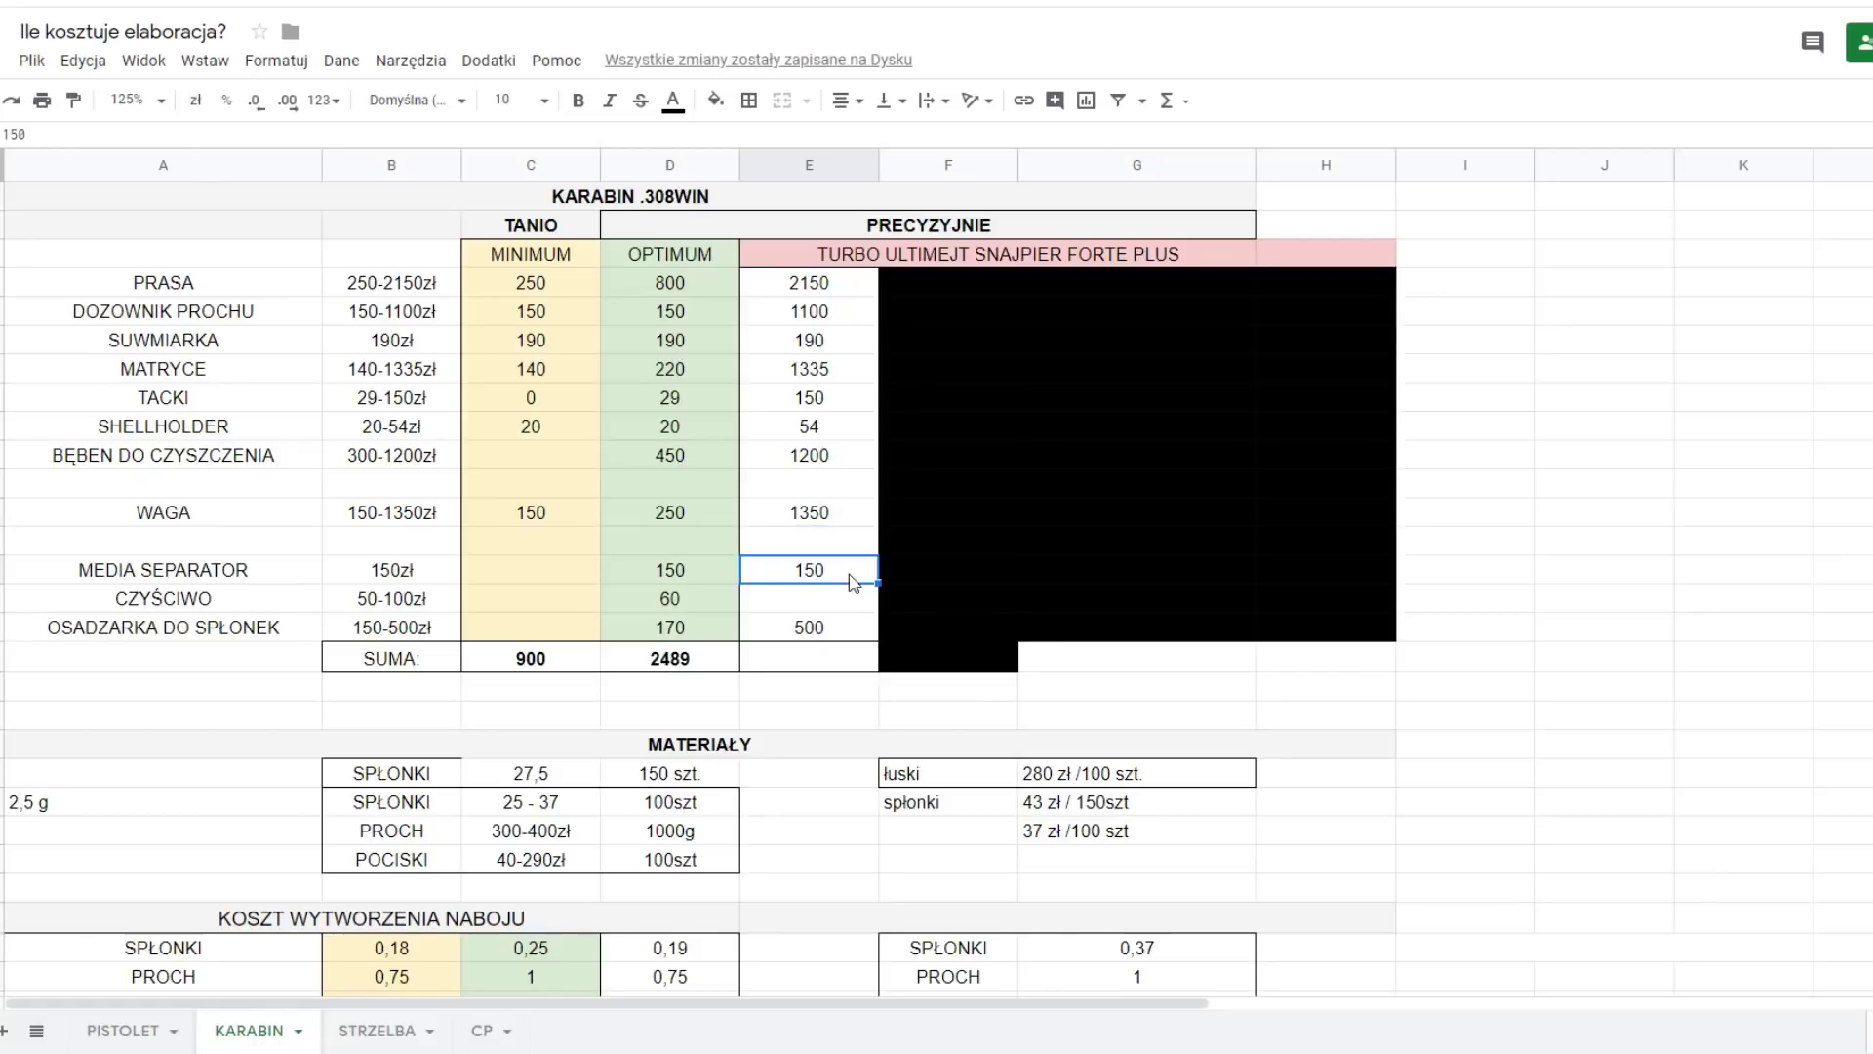
left_click(851, 637)
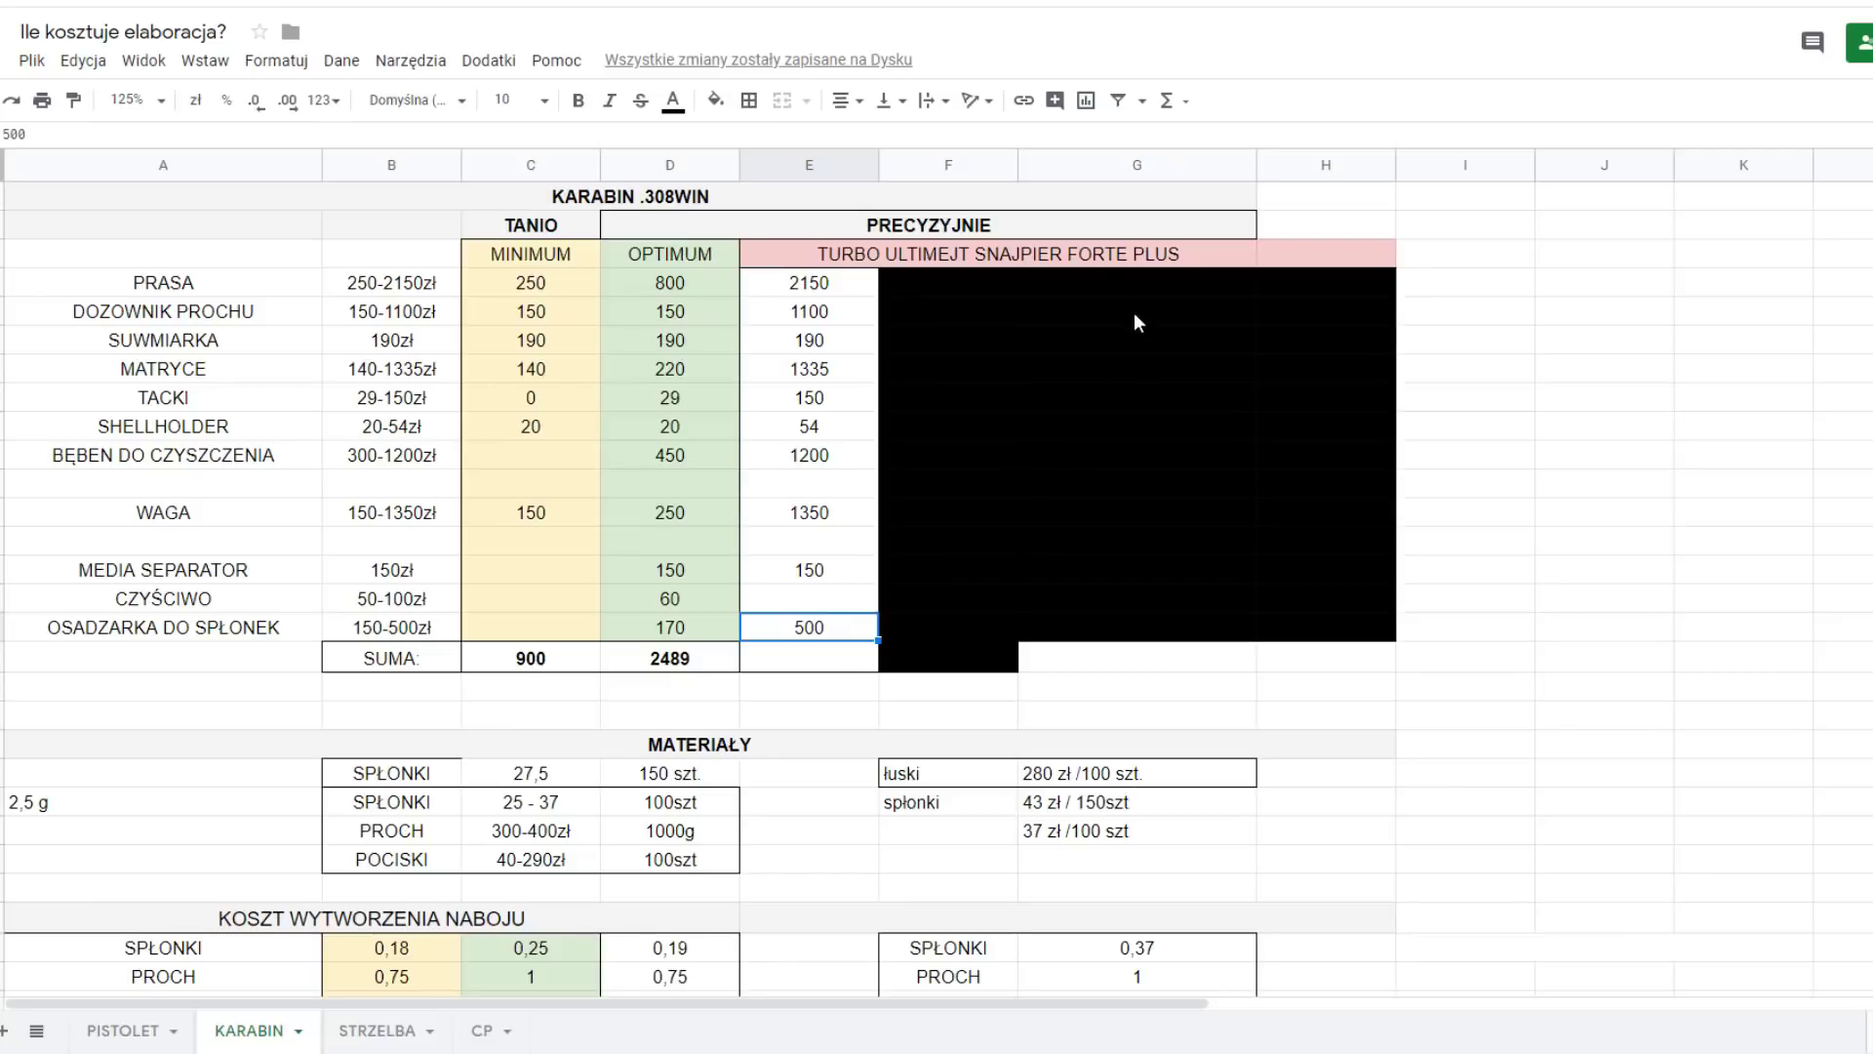
- Reset the black fill on the additional equipment names and prices in columns G and H, from the PRASA to OSADZARKA DO SPŁONEK rows
left_click_drag(1142, 282, 1343, 644)
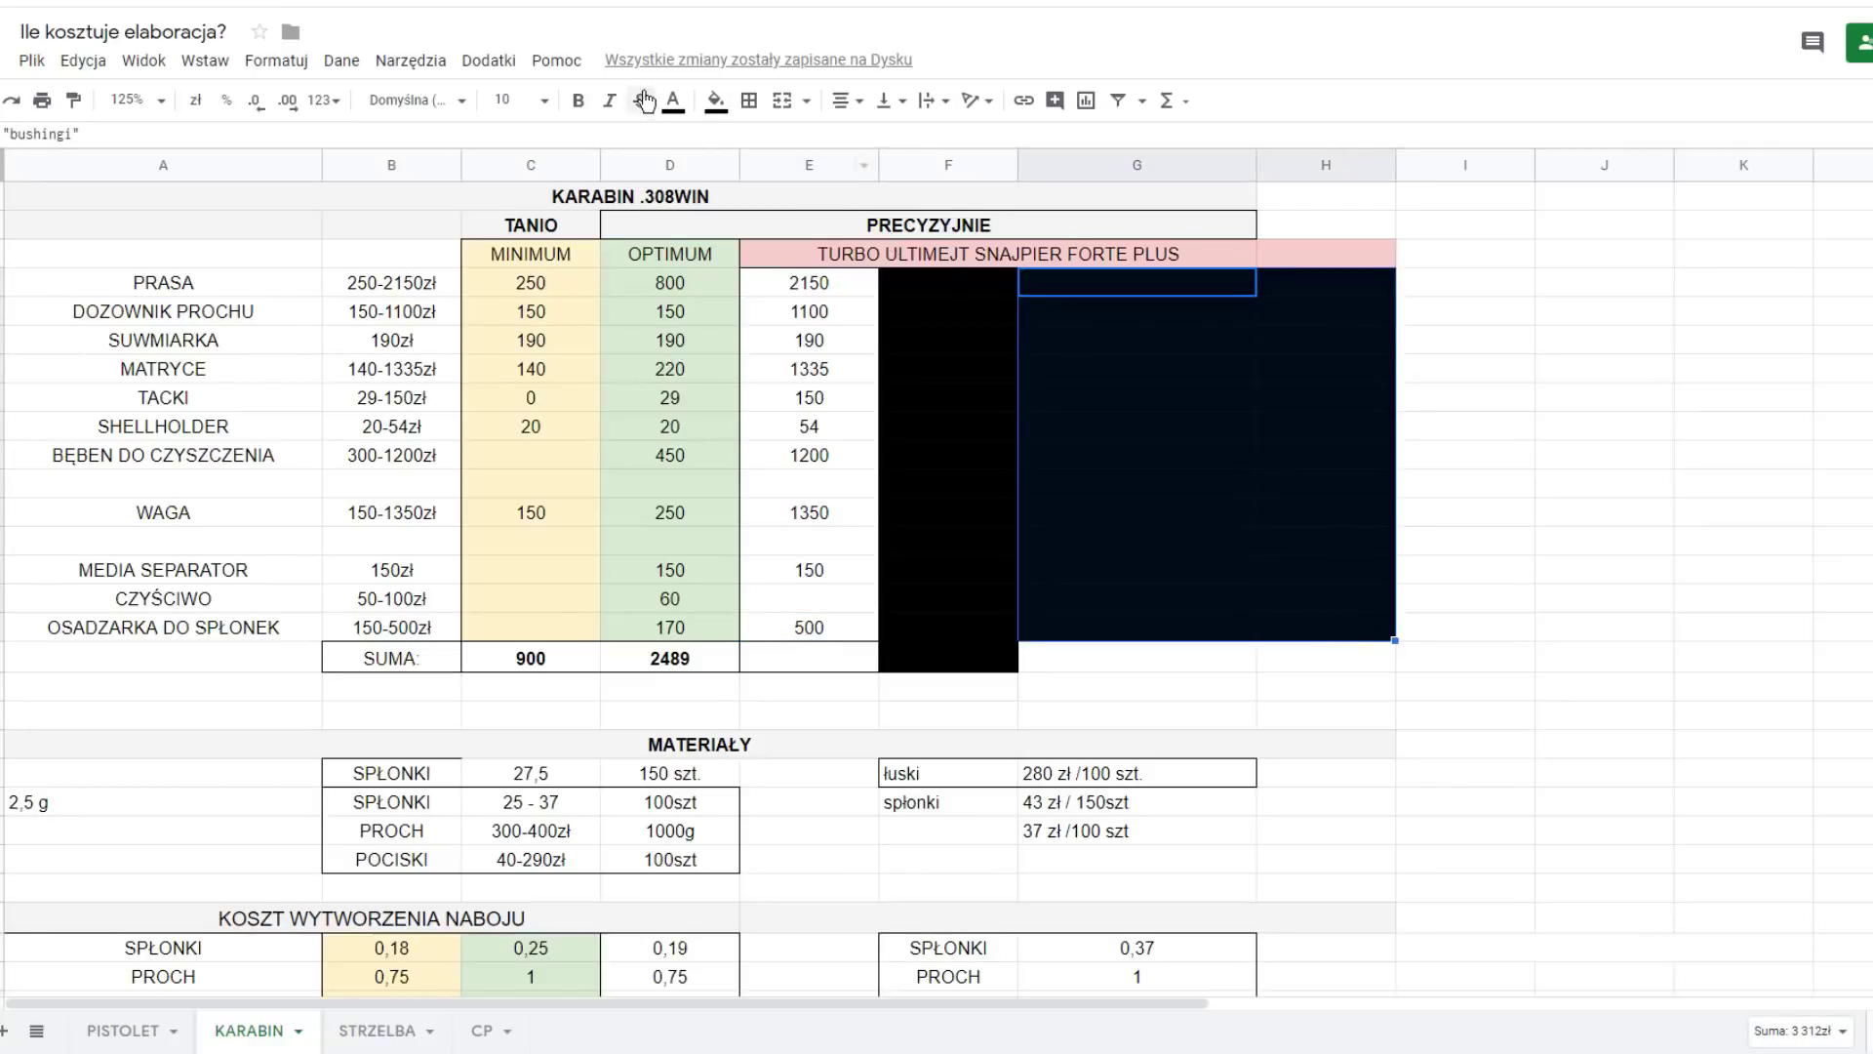
left_click(718, 104)
left_click(761, 147)
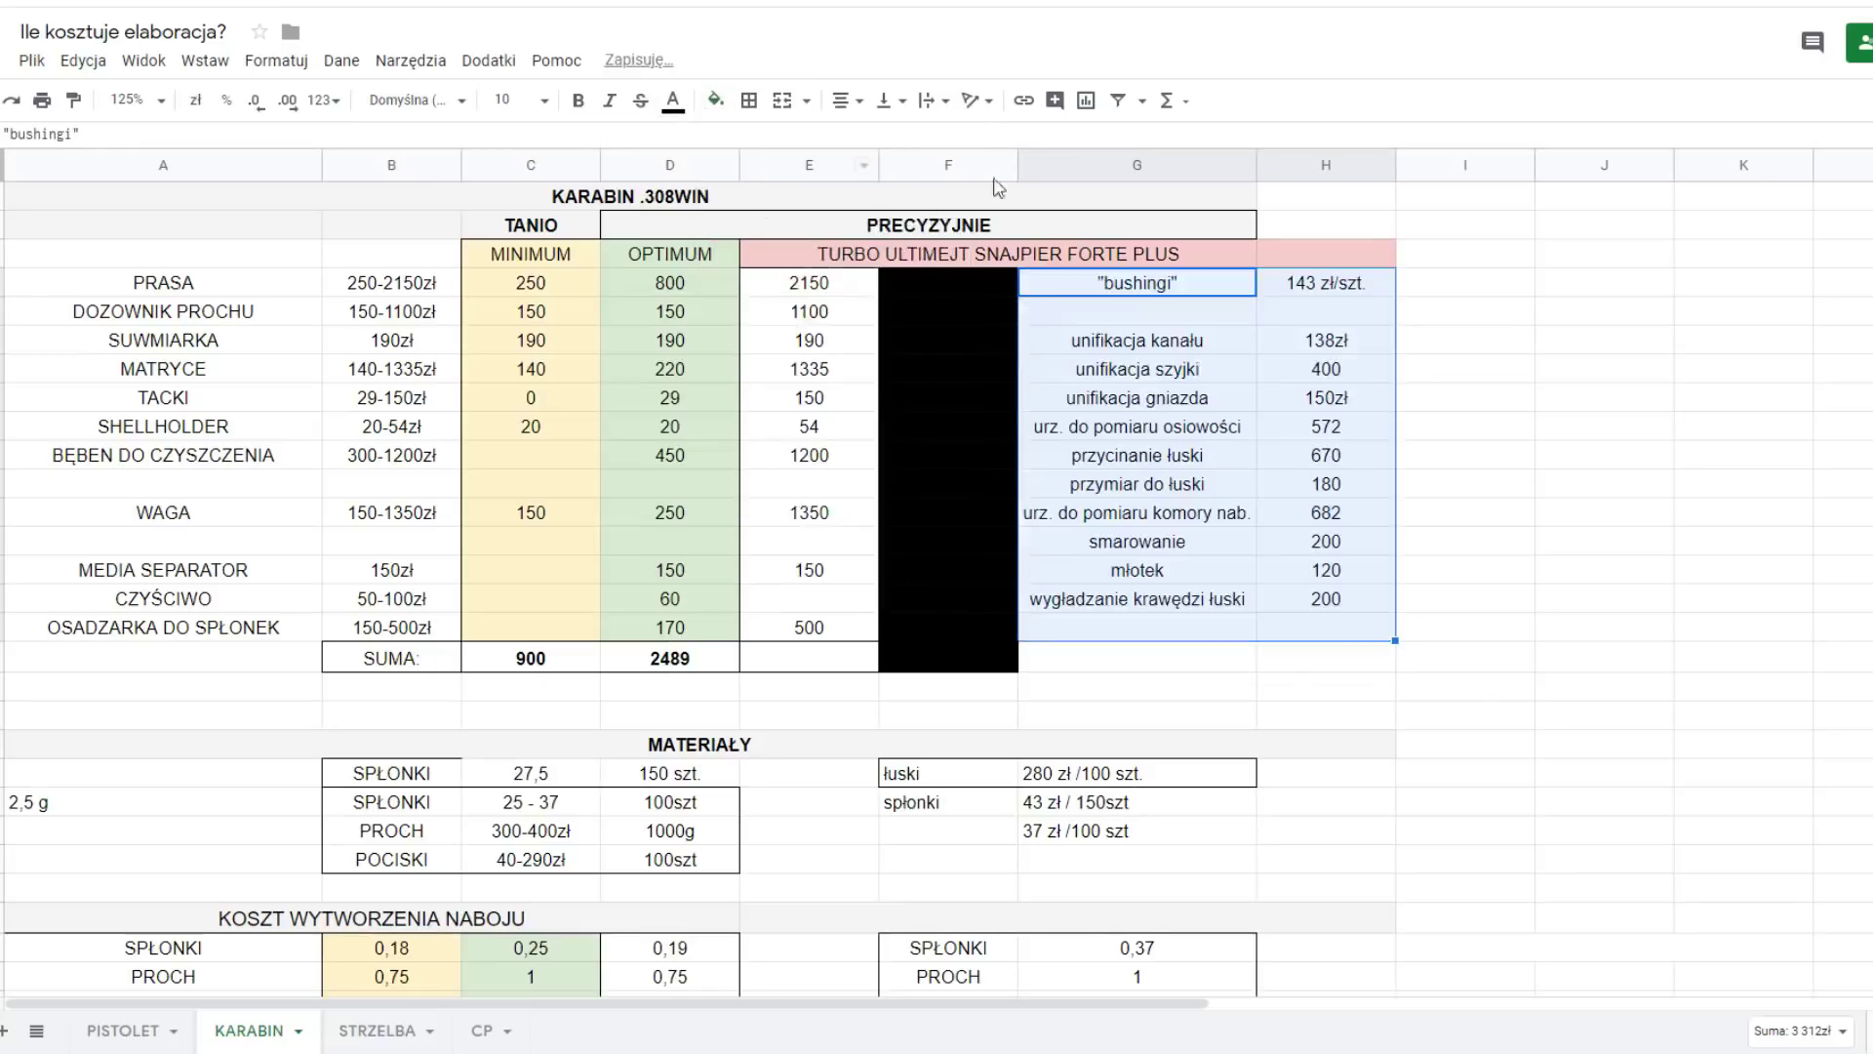
- Review the additional precision equipment list in column G, from "bushingi" to młotek and wygładzanie krawędzi łuski
left_click(1193, 312)
left_click(1192, 285)
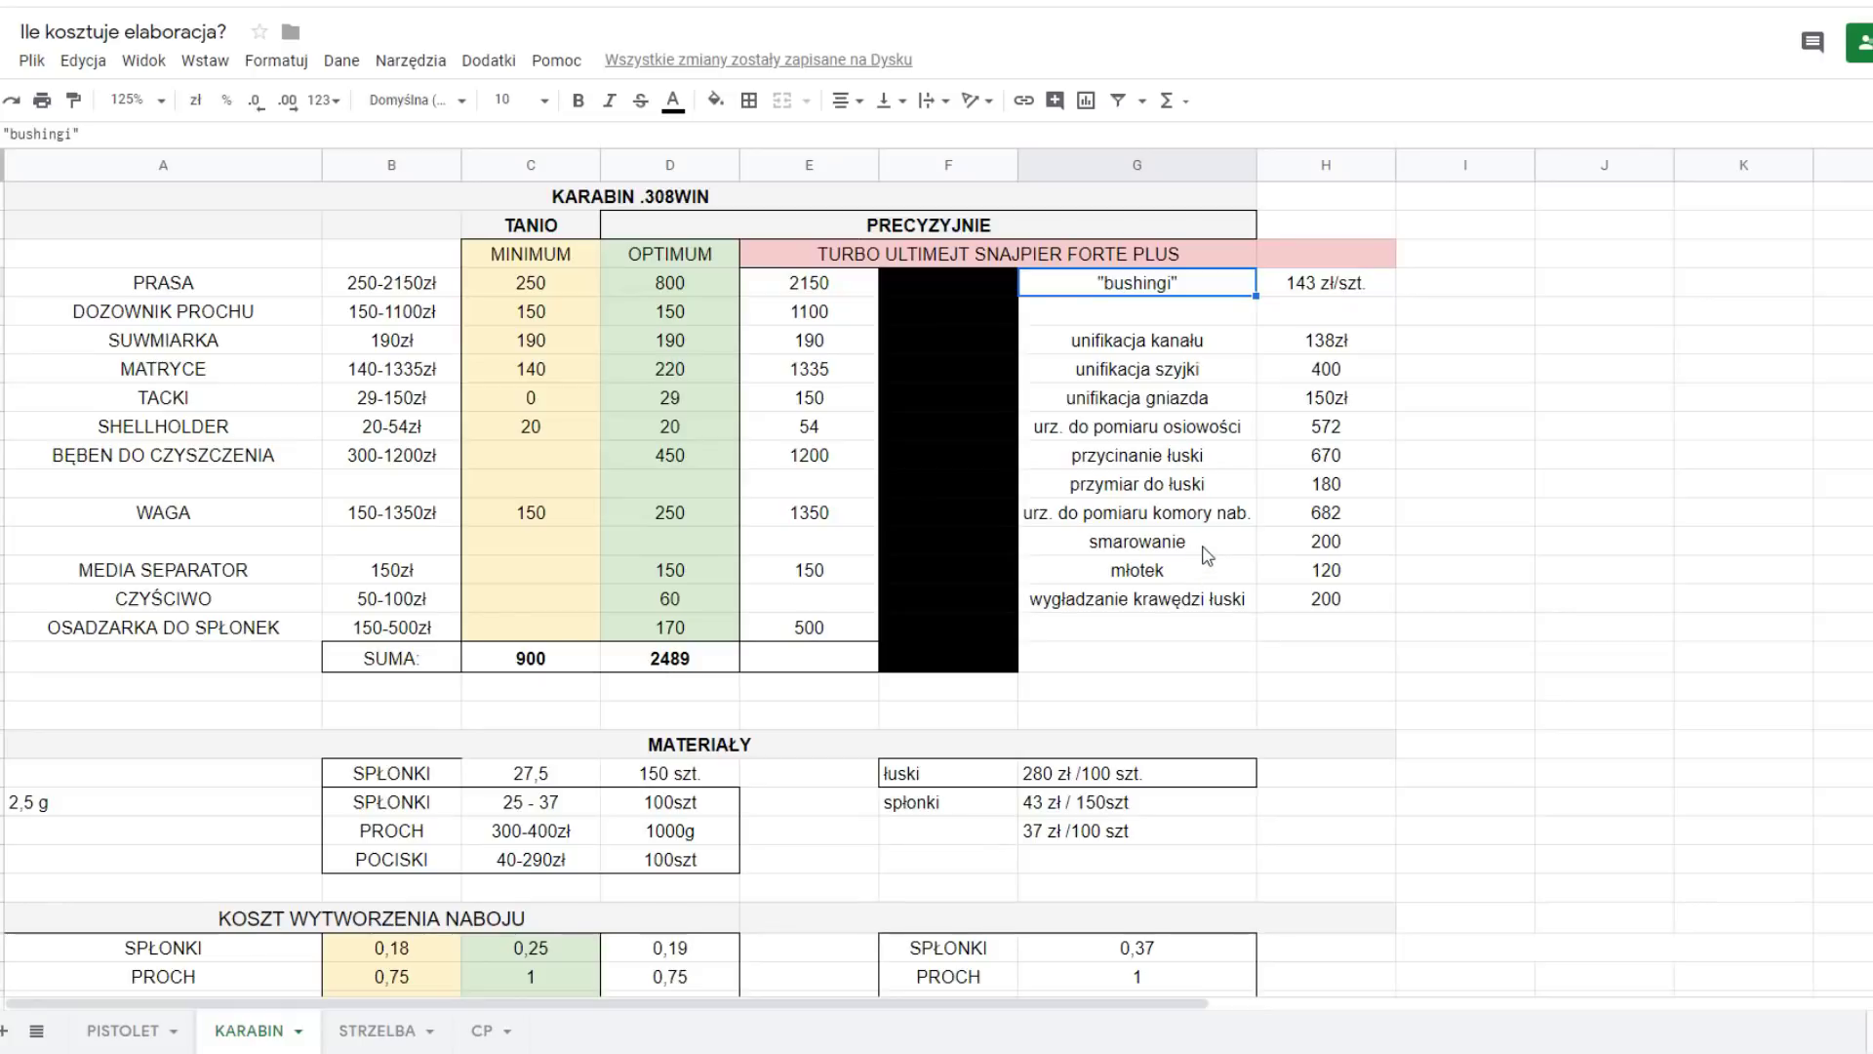
left_click(1190, 574)
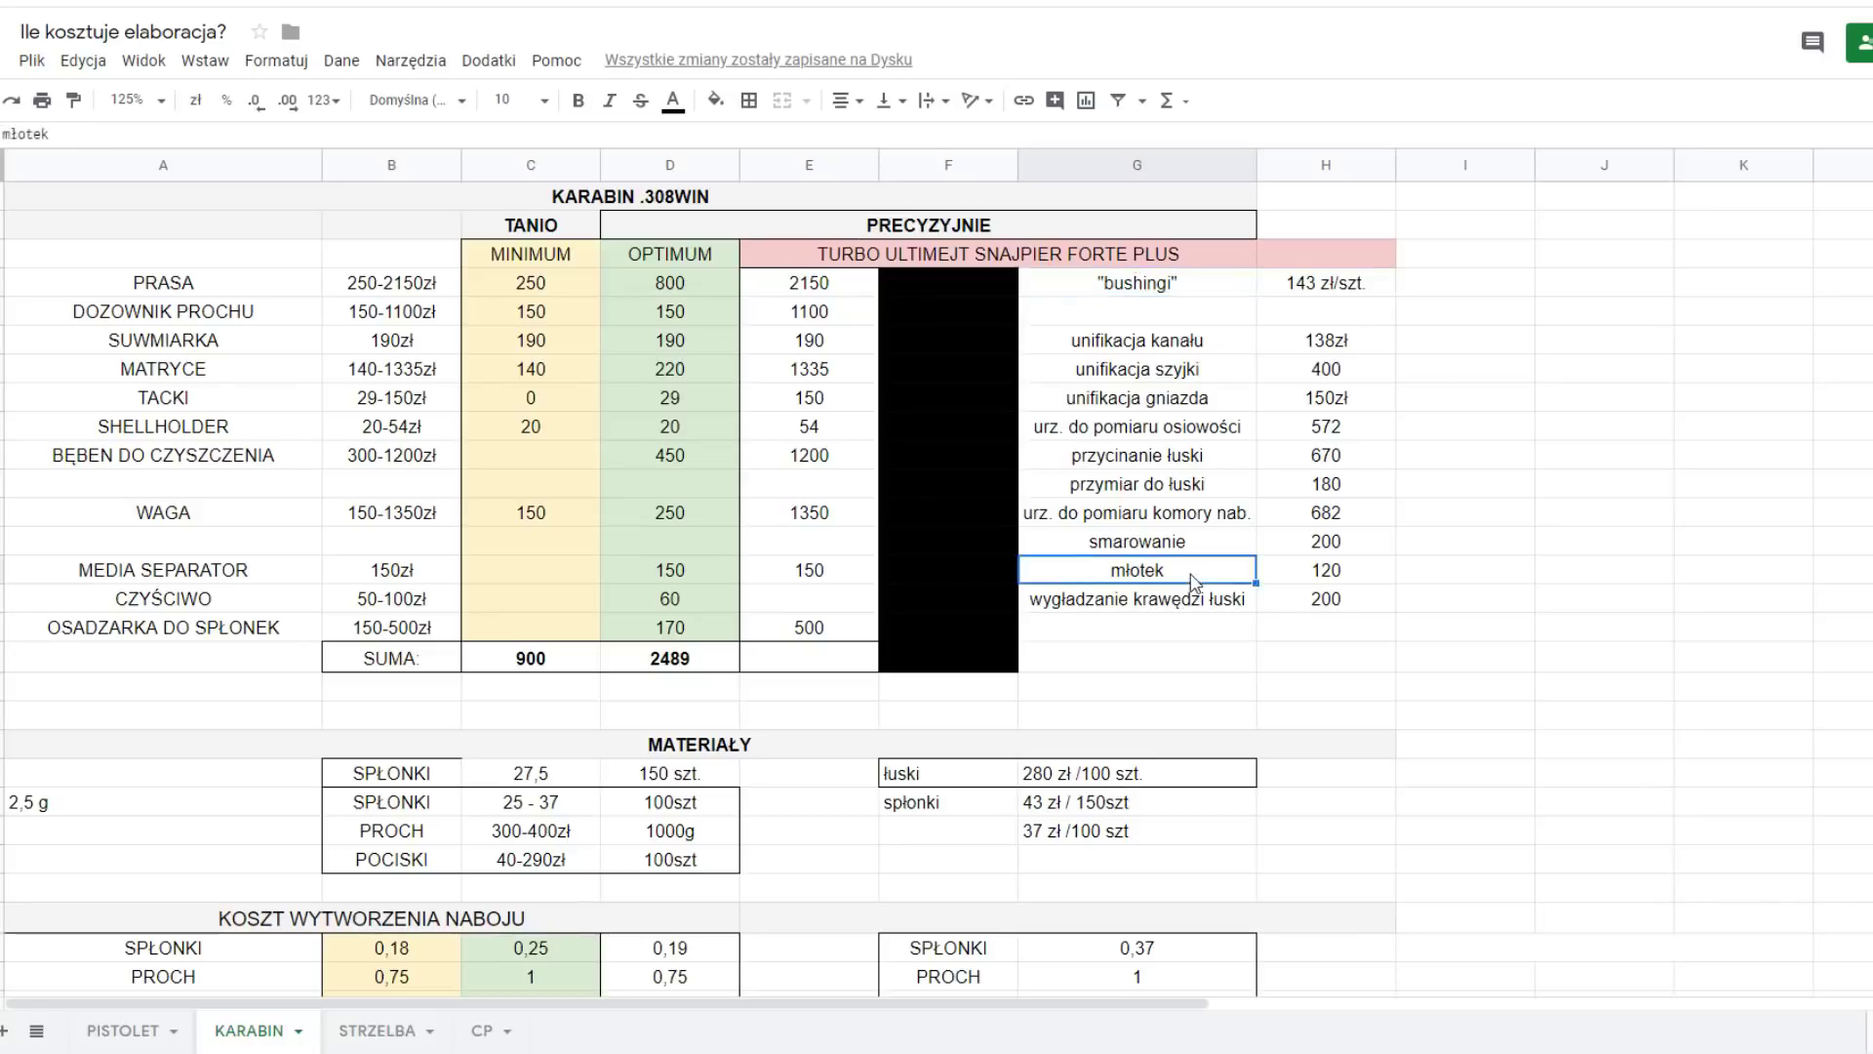
left_click(1193, 607)
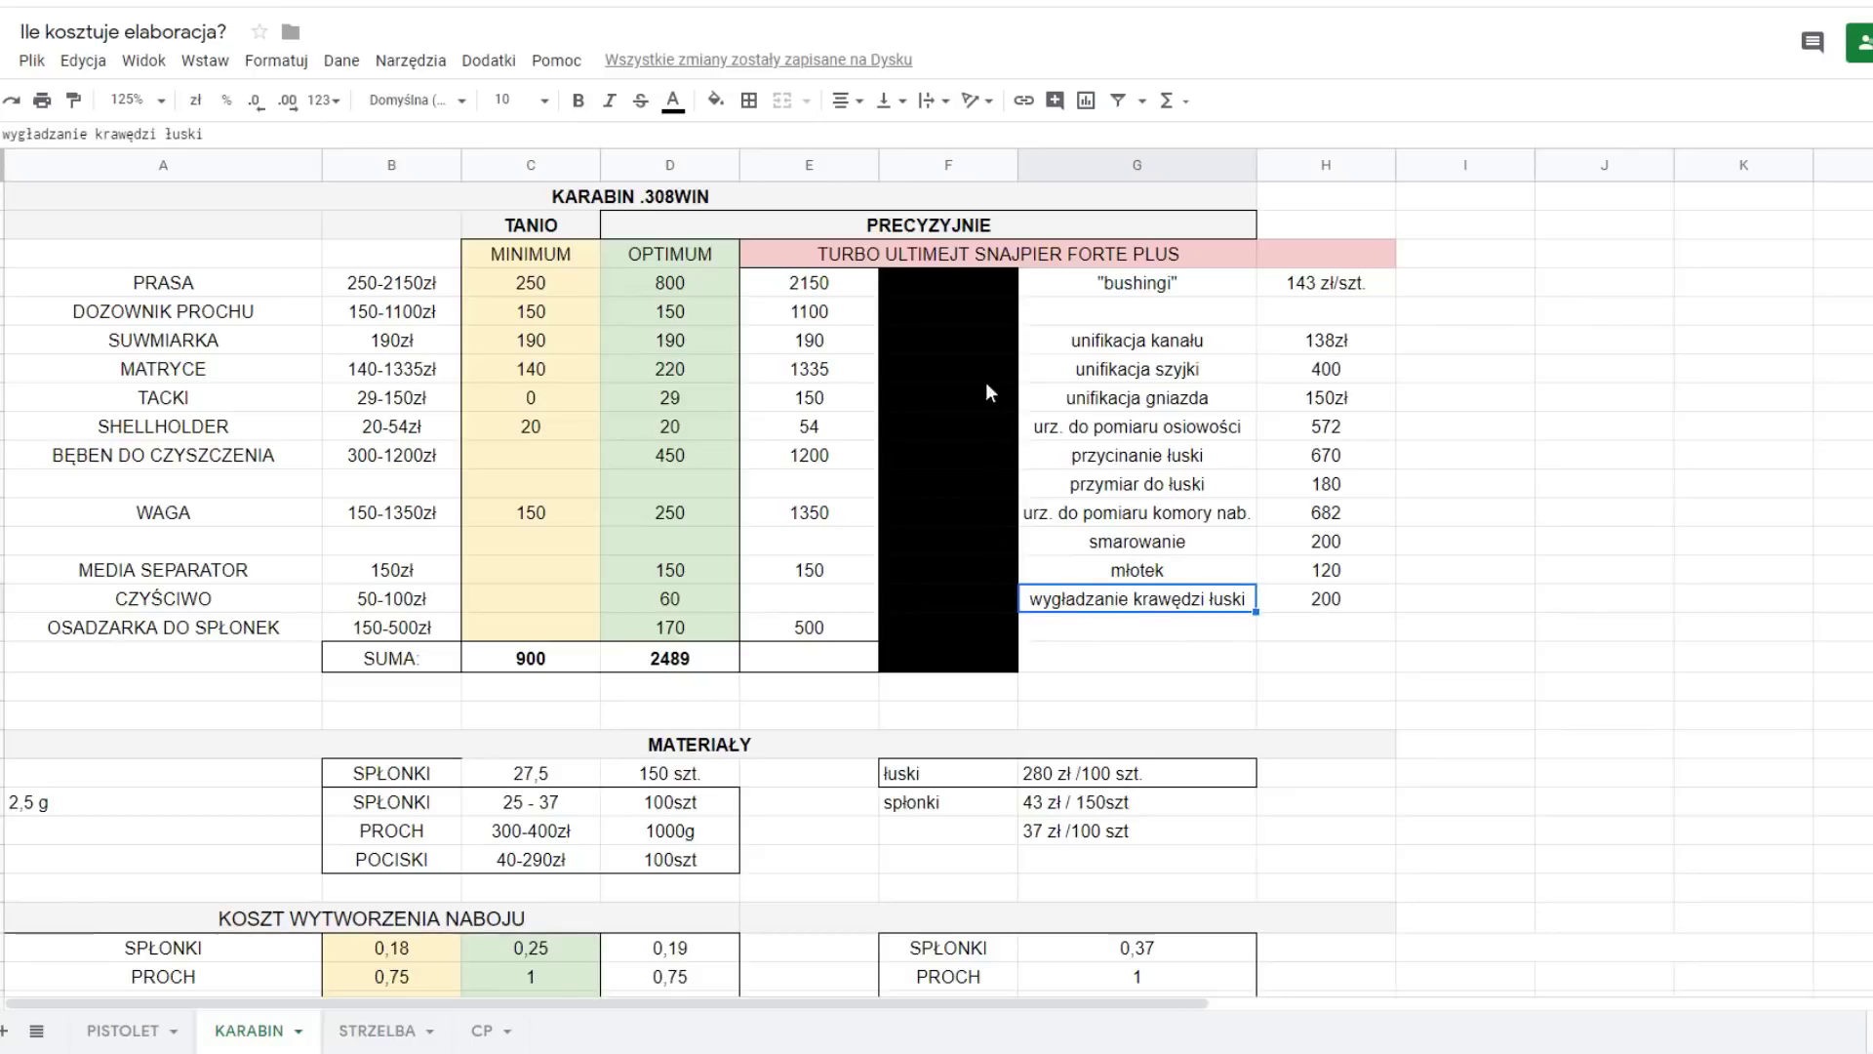
- Reset the black fill on the column F prices, from the PRASA row to the OSADZARKA DO SPŁONEK row
left_click(984, 284)
left_click_drag(984, 278, 980, 622)
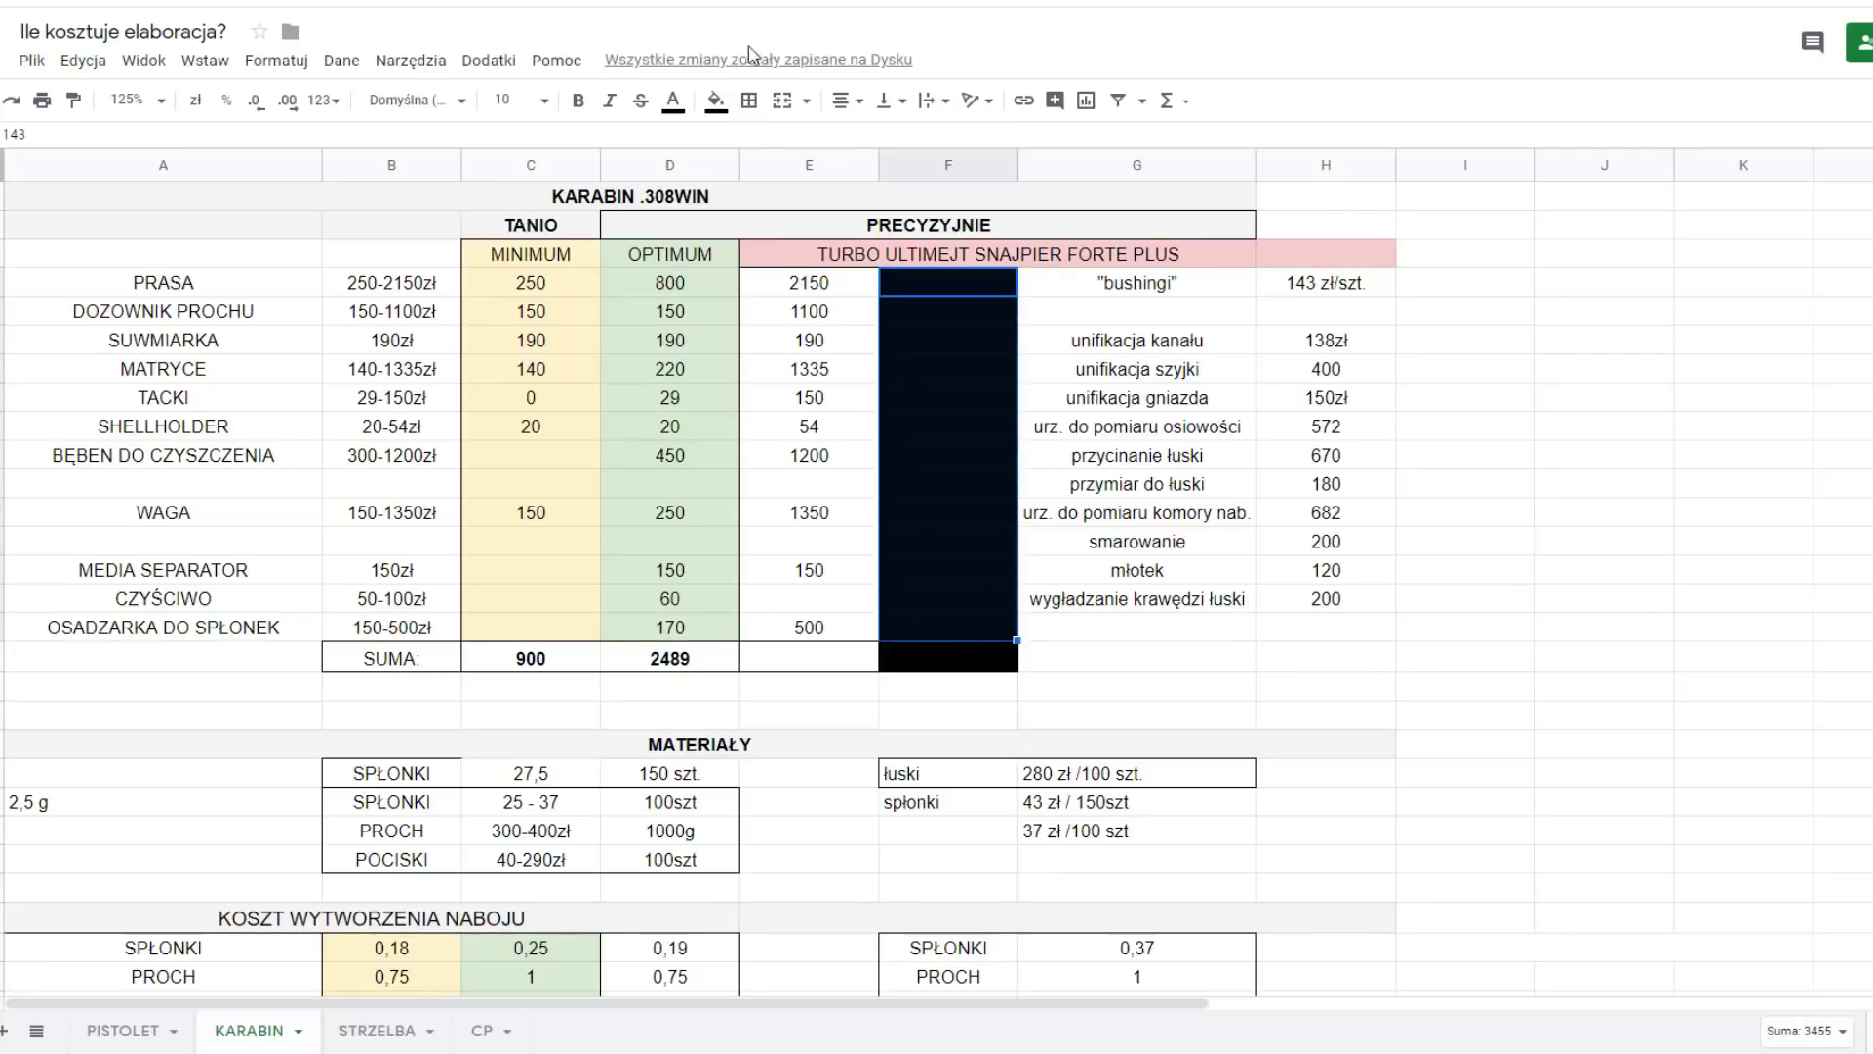
left_click(716, 100)
left_click(771, 143)
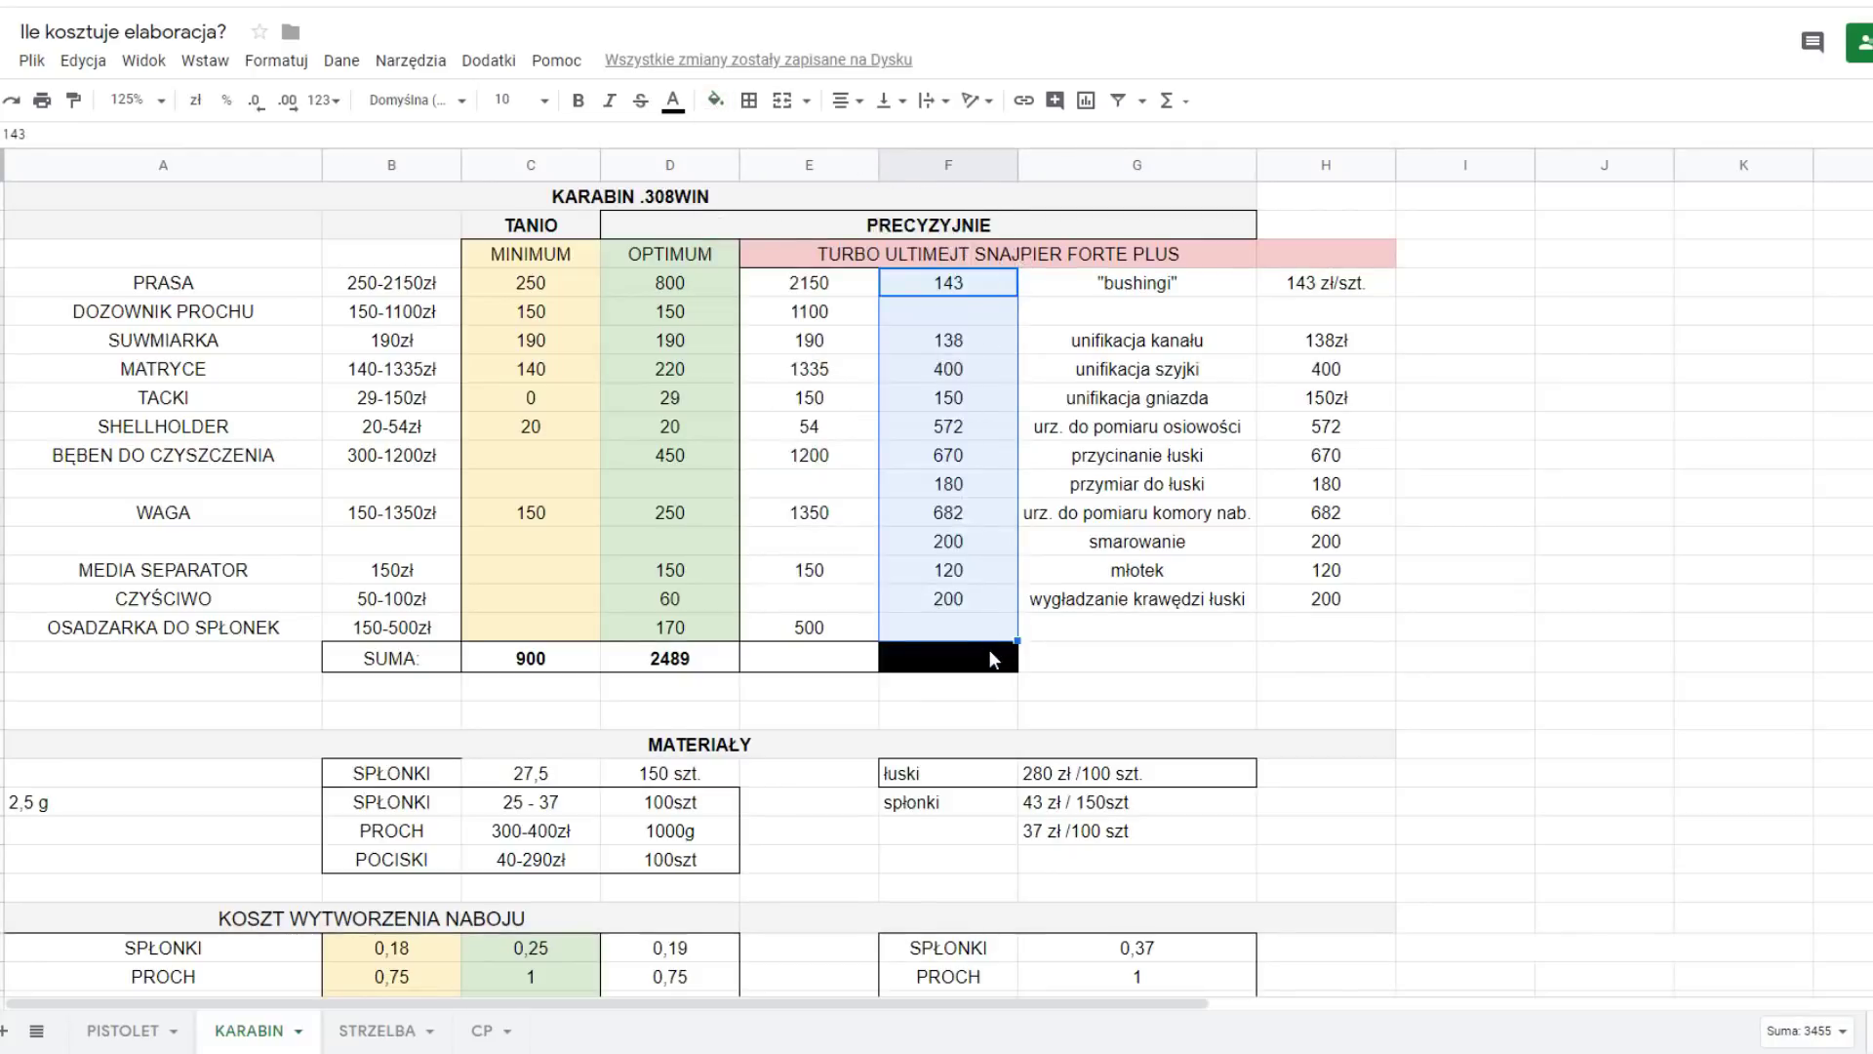
- Reset the black fill on the SUMA cell of the TURBO ULTIMEJT SNAJPIER FORTE PLUS option in column F
left_click(970, 649)
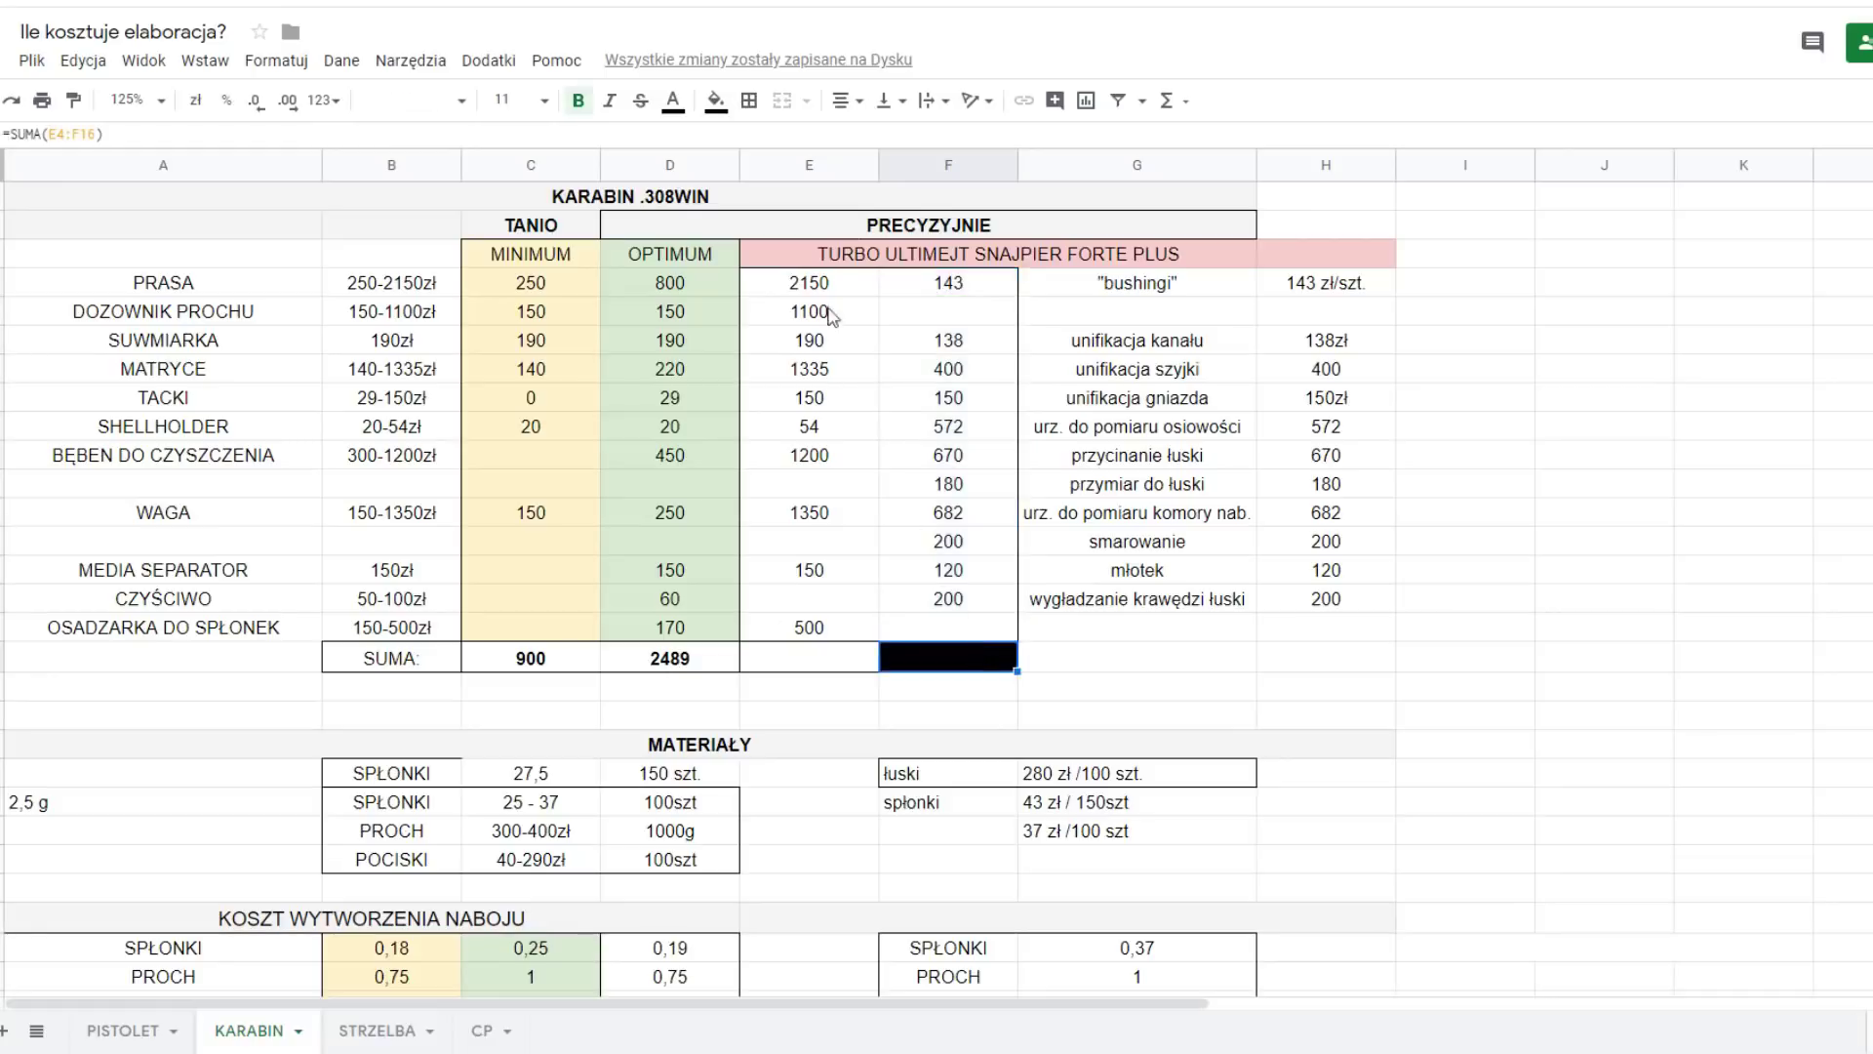
left_click(724, 104)
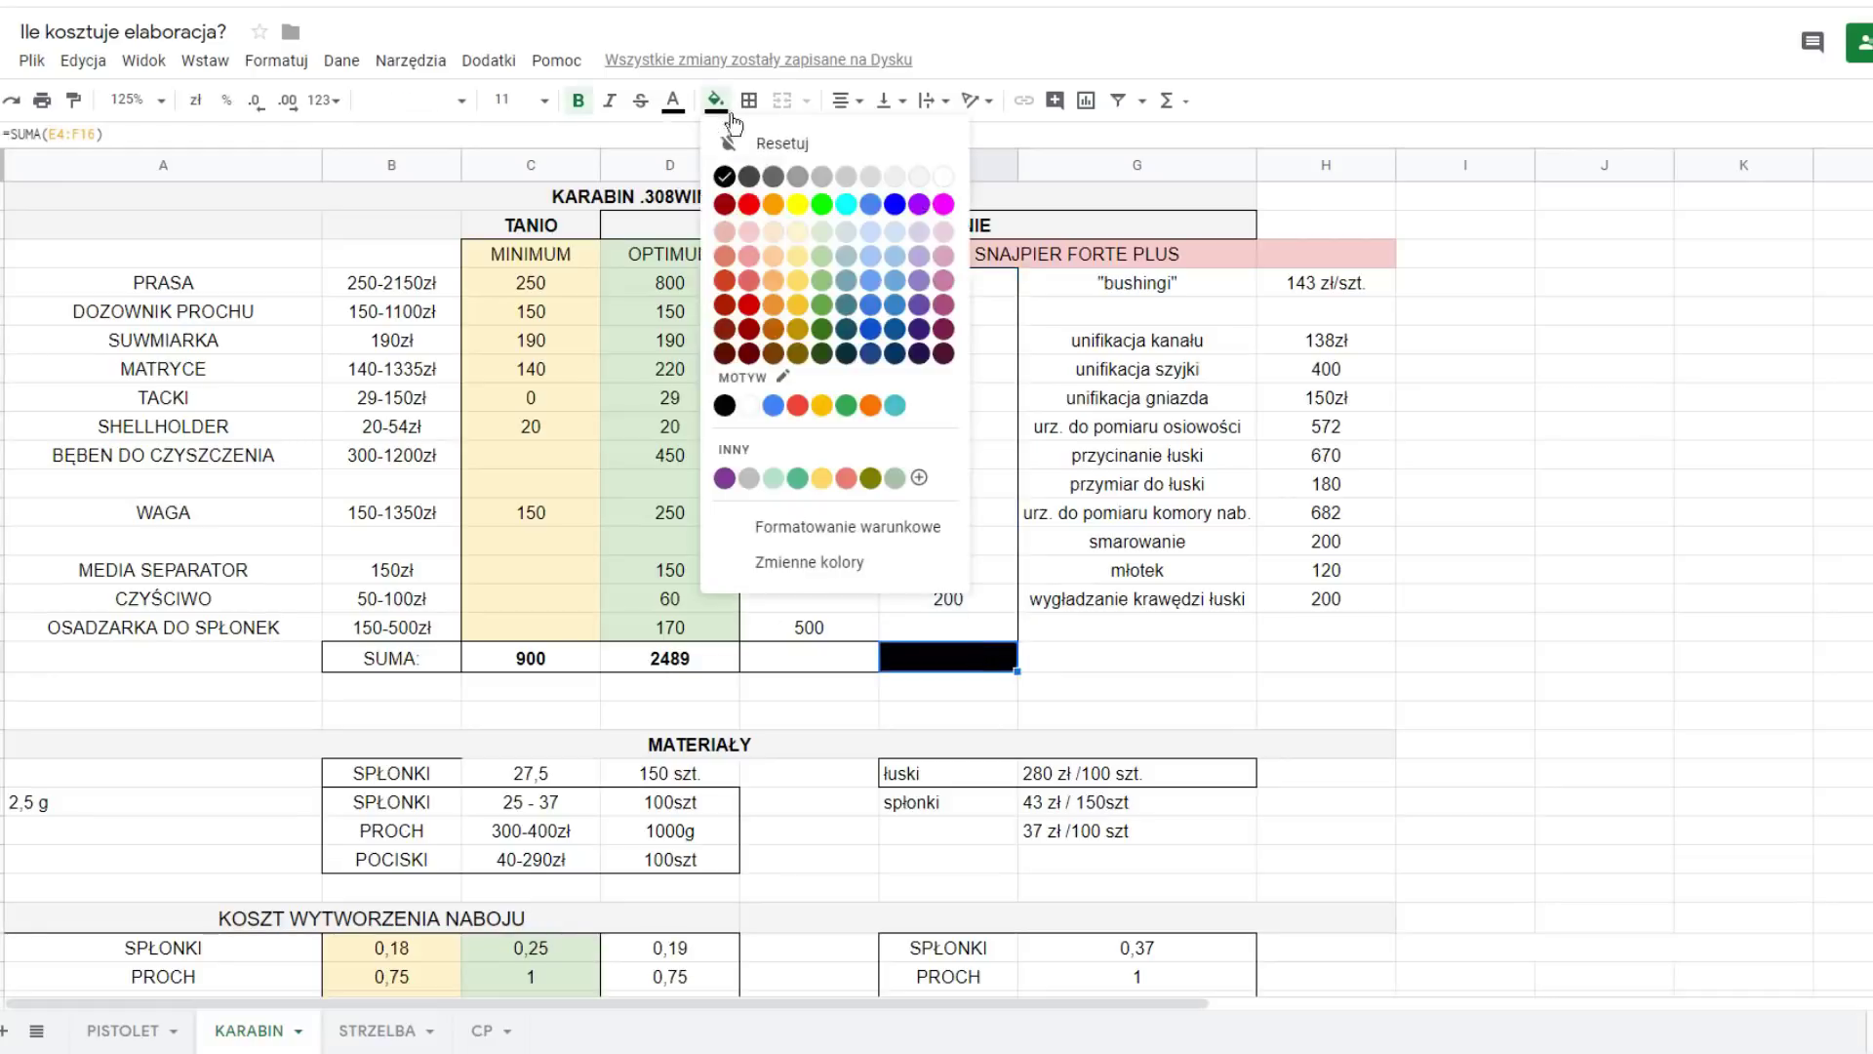
left_click(776, 146)
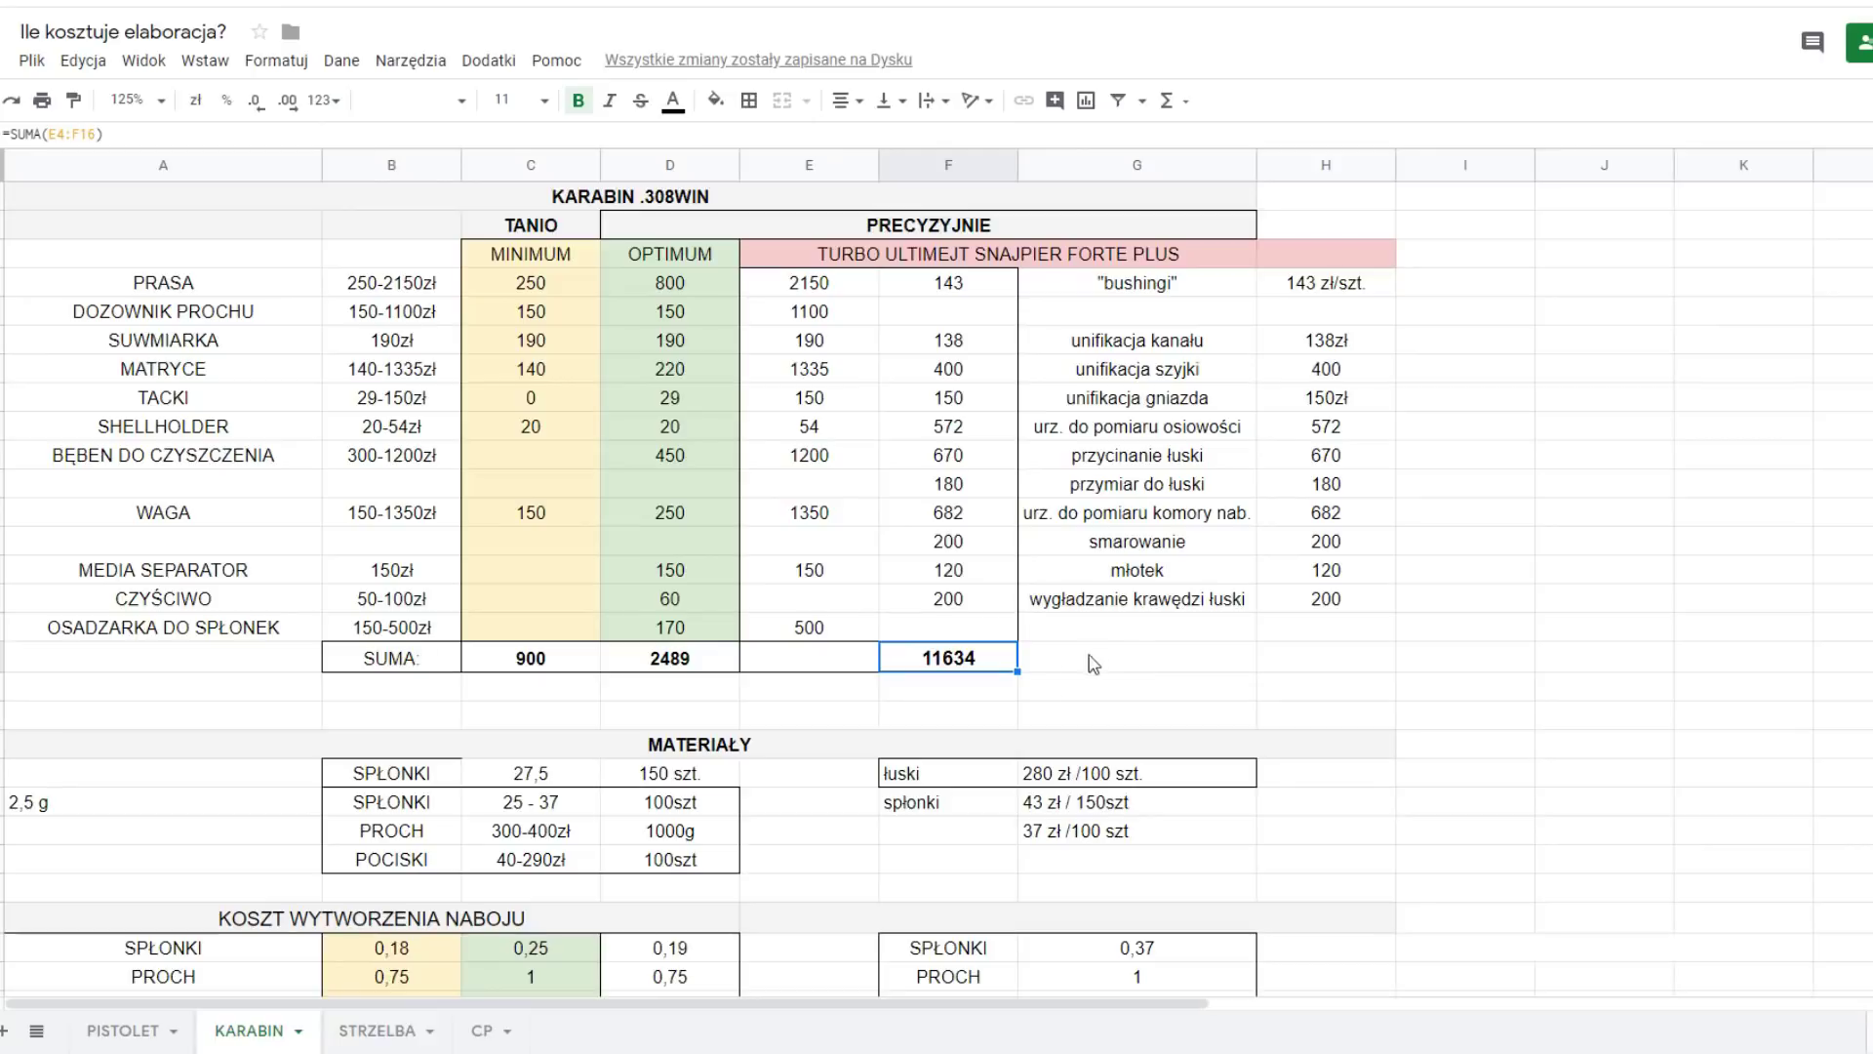
- Review the SPŁONKI prices in the MATERIAŁY section, comparing the standard entries in column C with the precision ones in column G
left_click(937, 751)
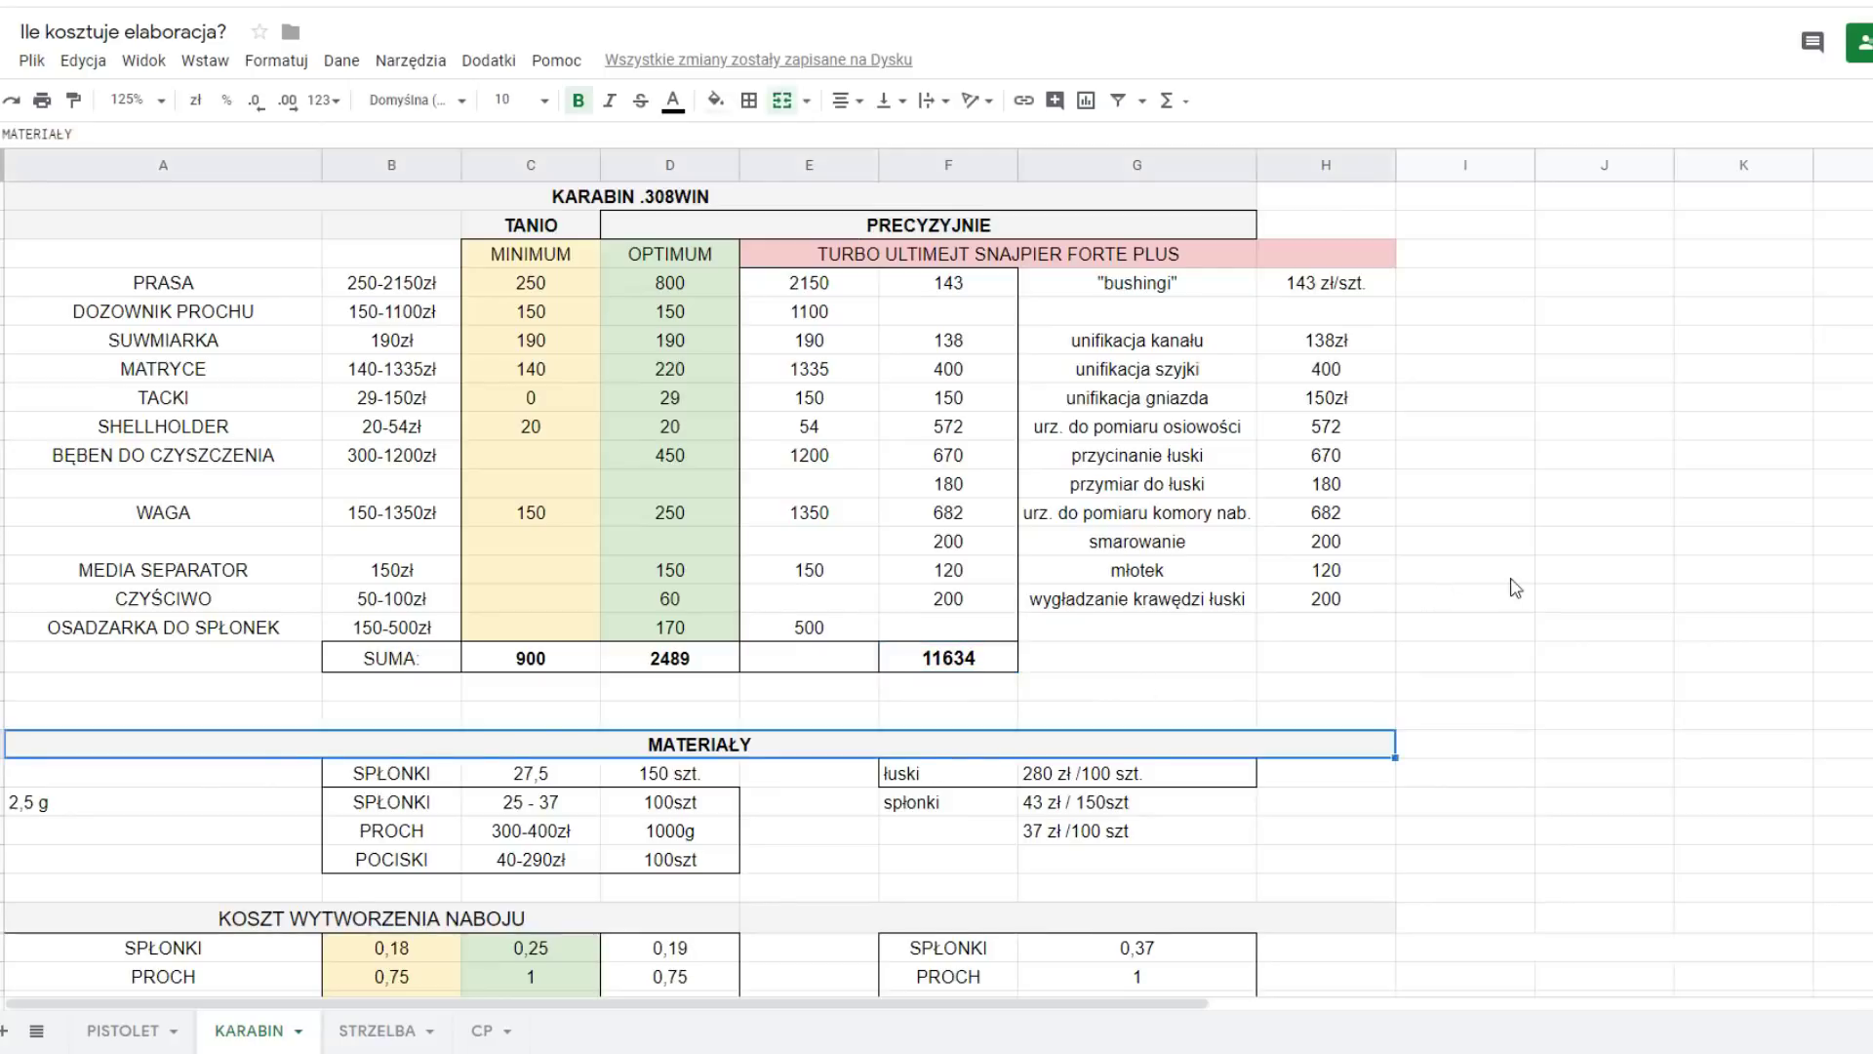
scroll(1515, 587, "down", 4)
scroll(1515, 587, "up", 4)
left_click(514, 781)
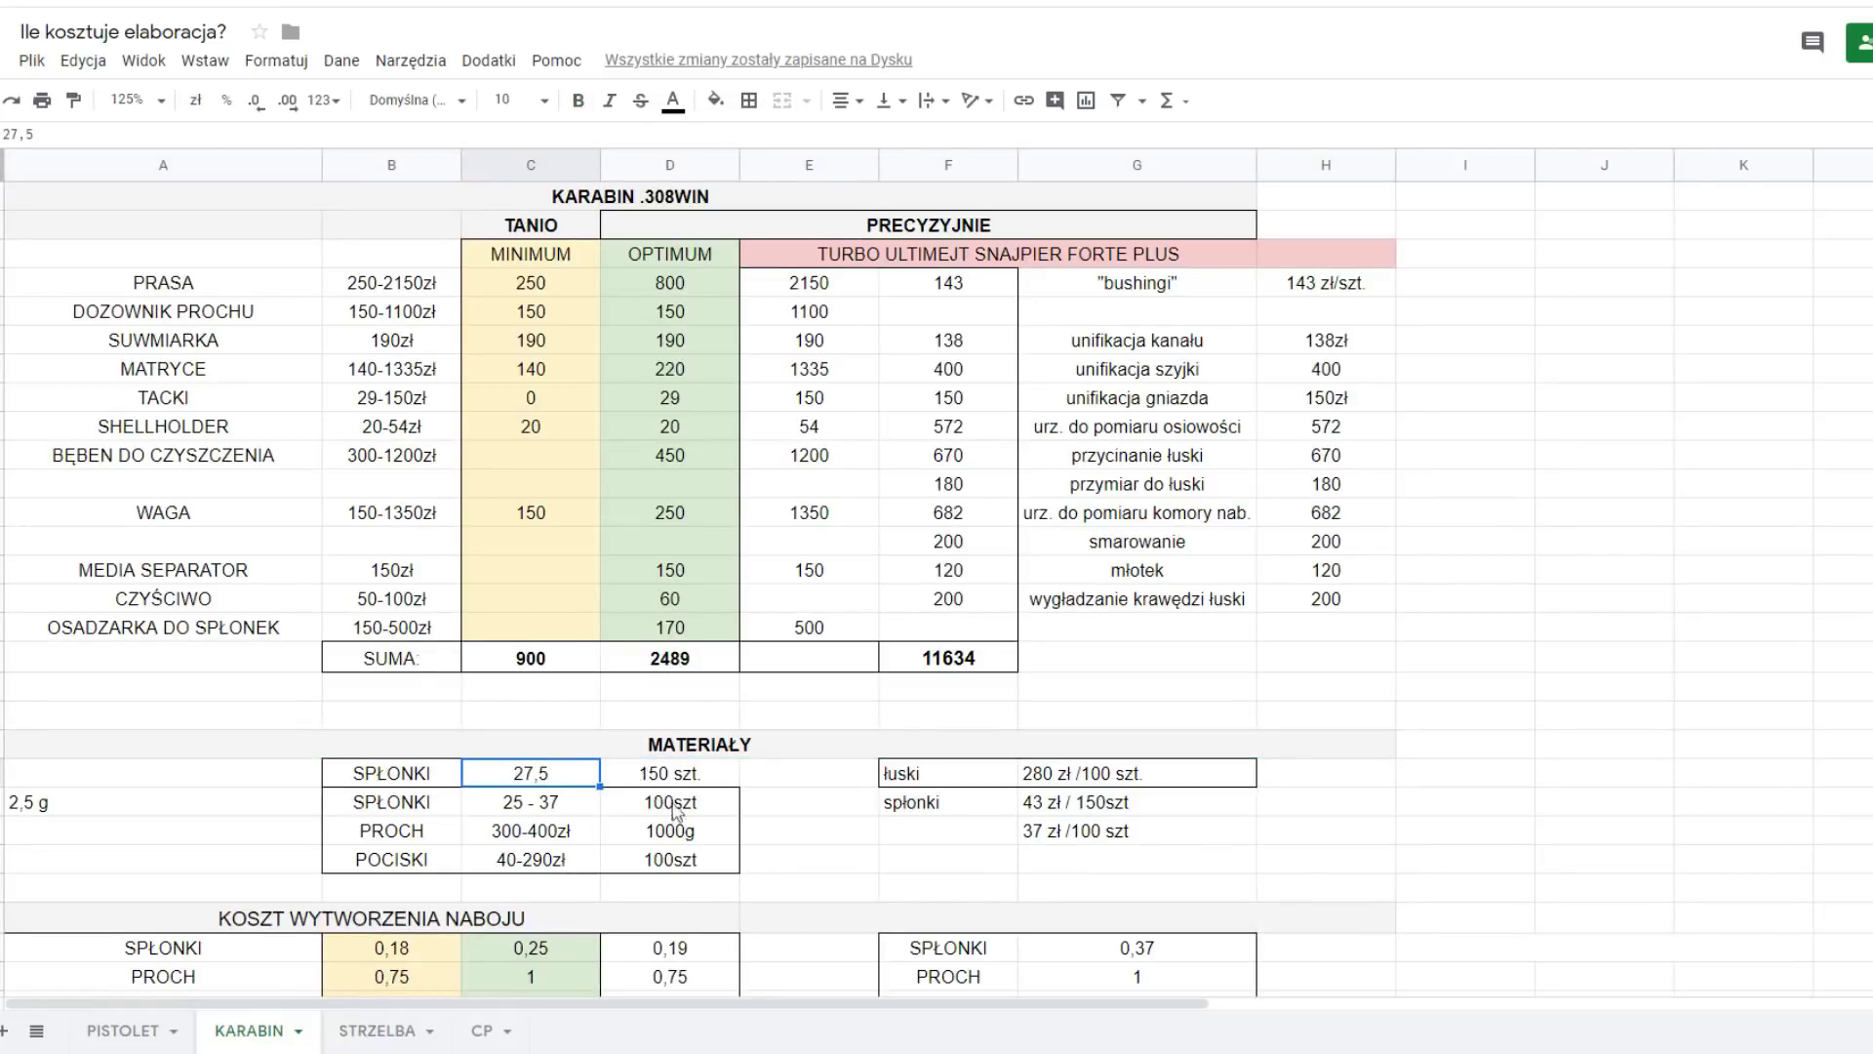
left_click(553, 810)
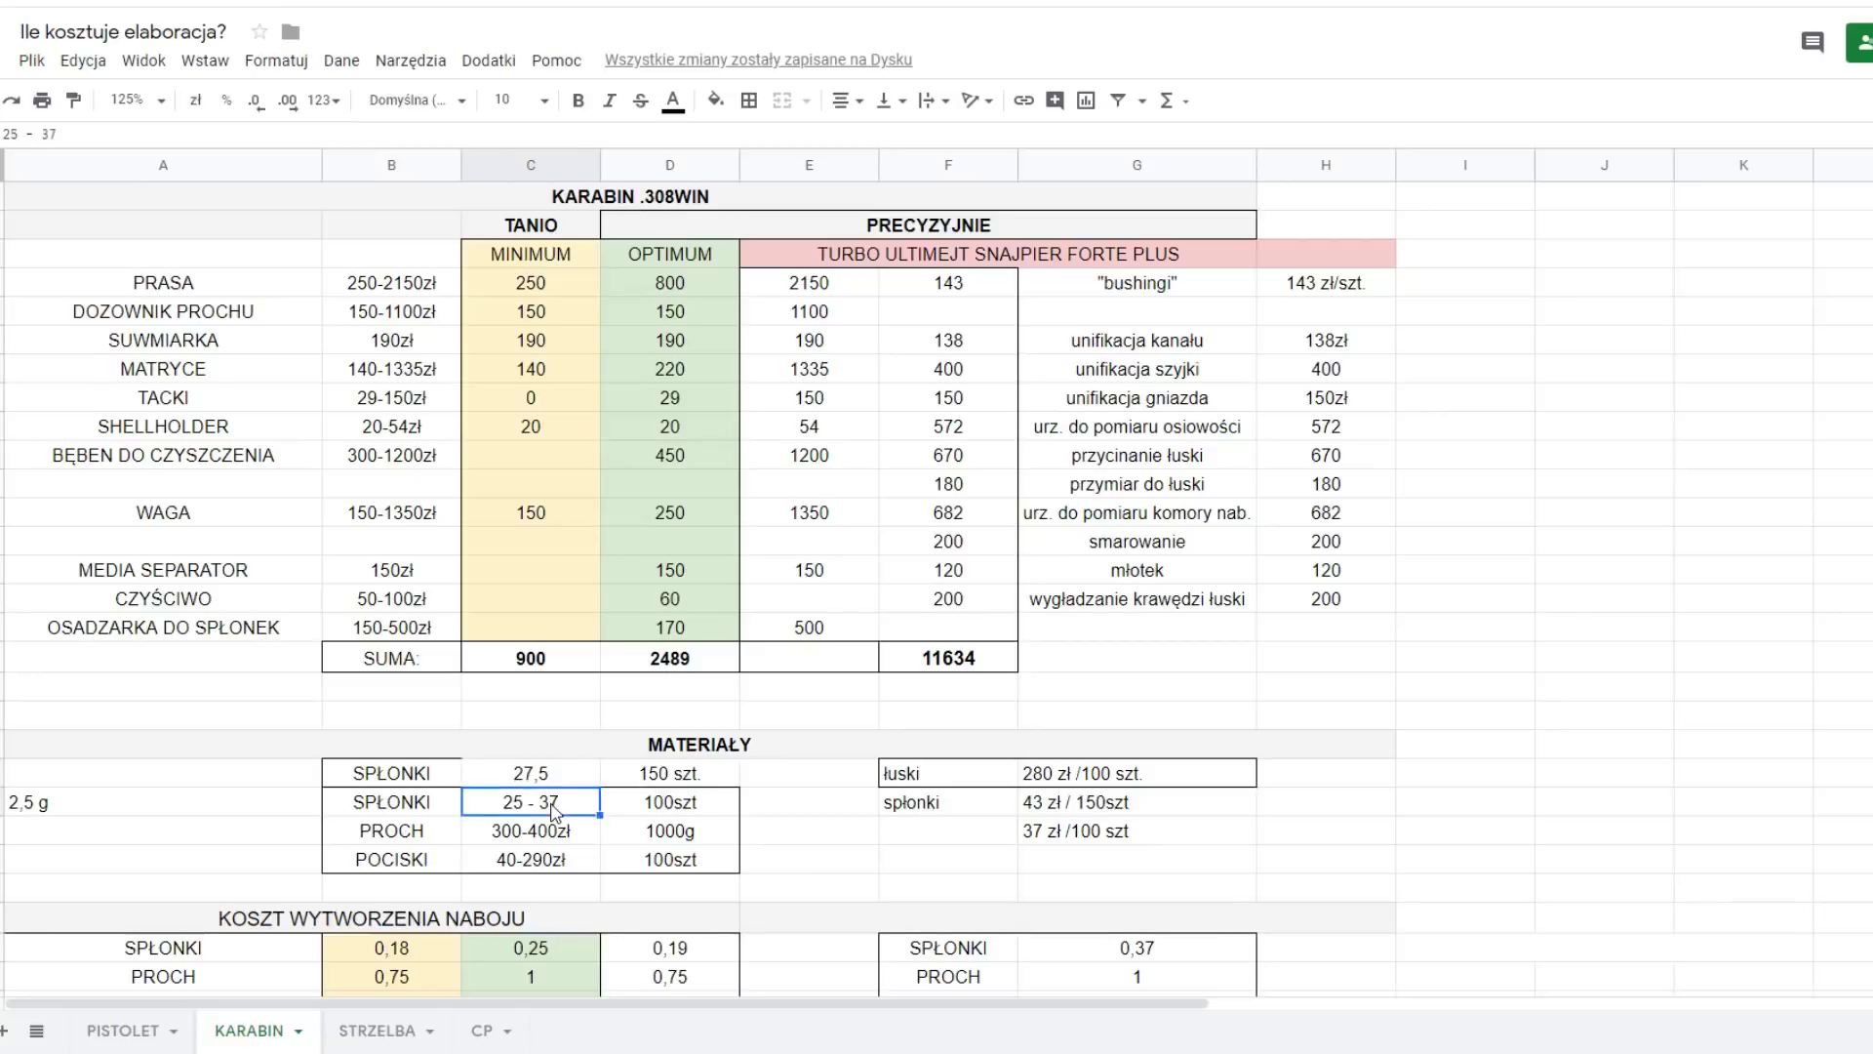
left_click(952, 812)
left_click(1081, 810)
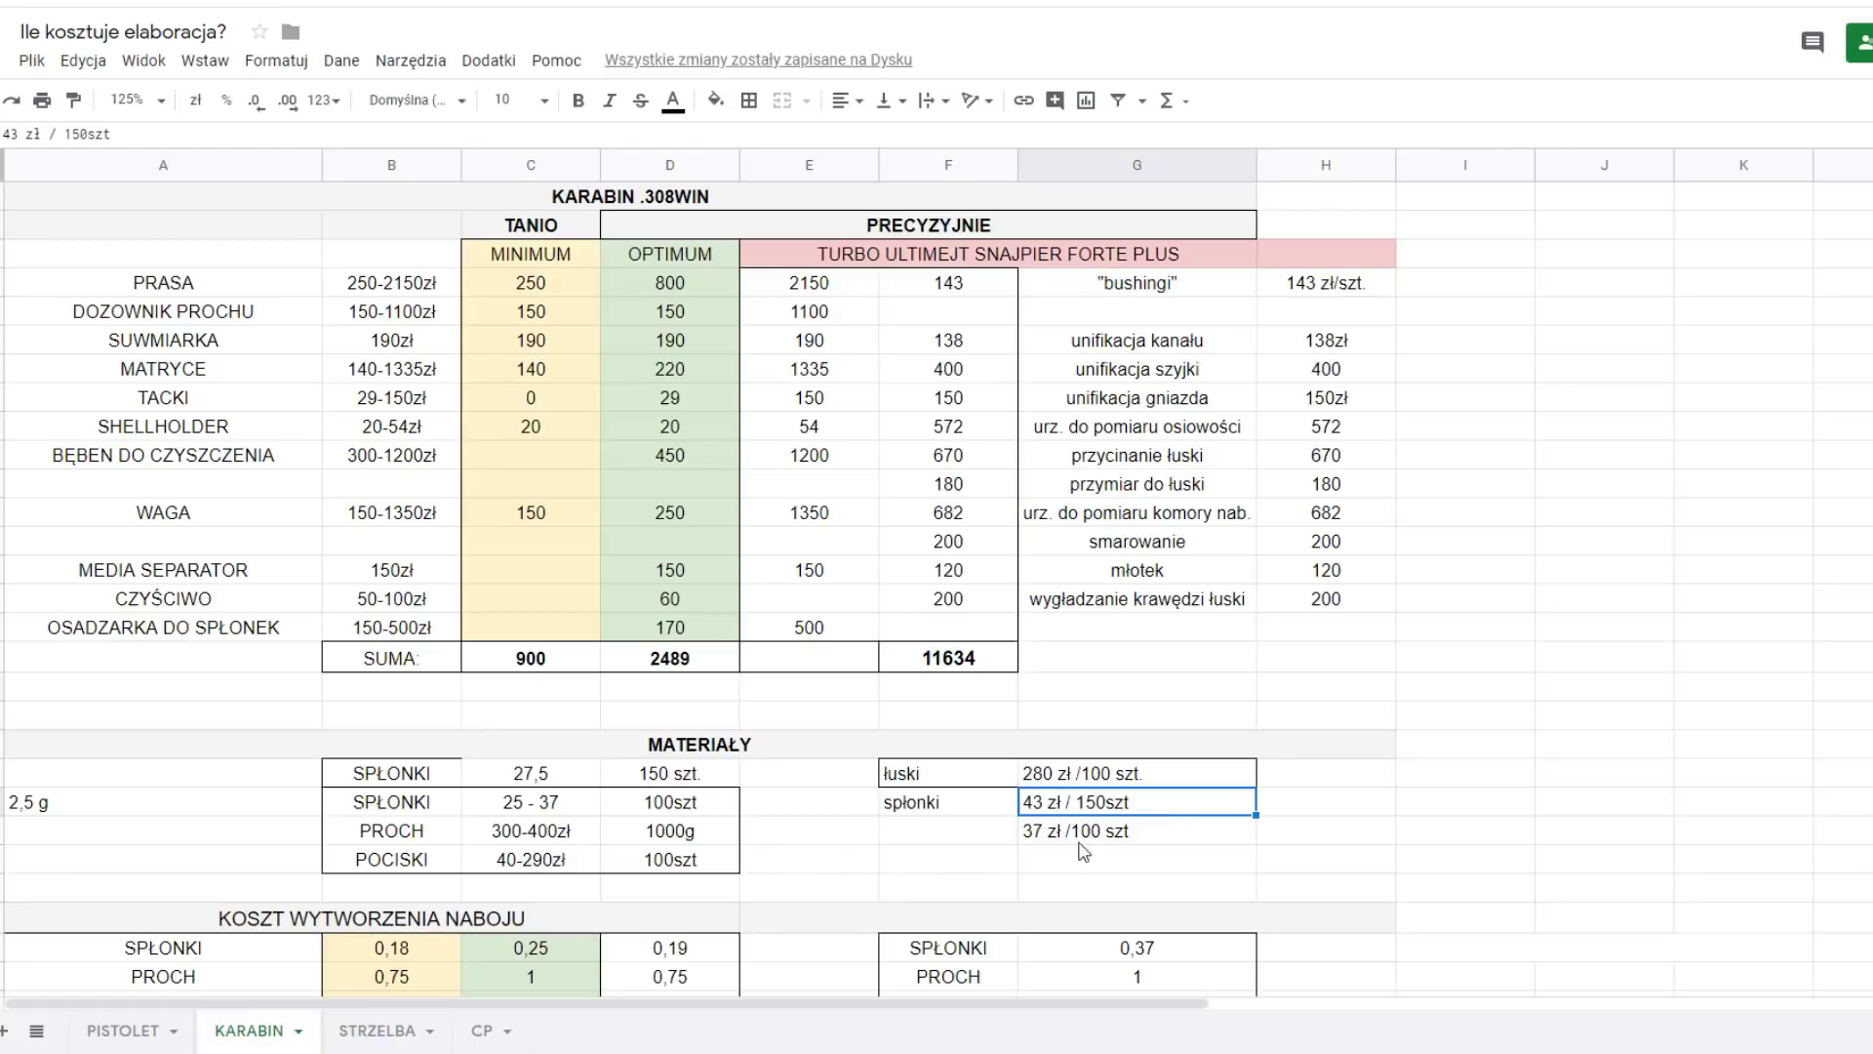
left_click(1133, 840)
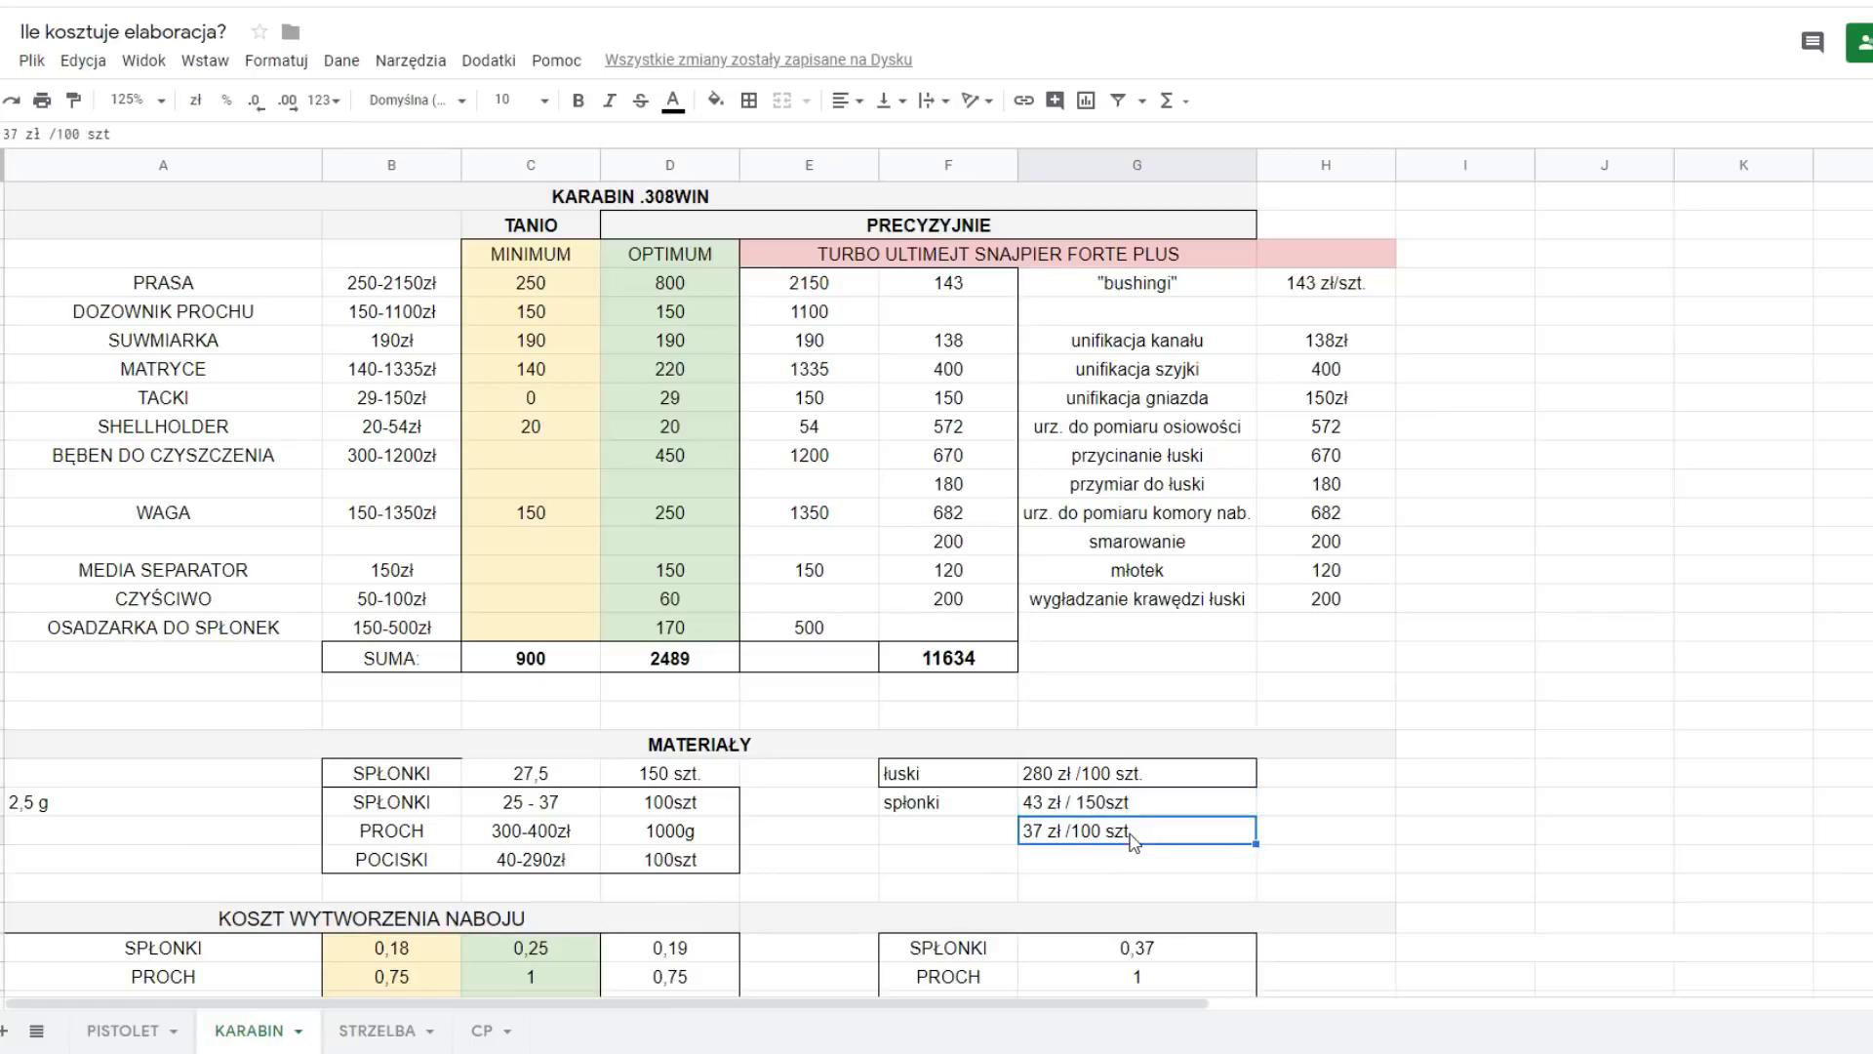
- Review the PROCH and POCISKI price ranges and the łuski price in the MATERIAŁY section
left_click(561, 837)
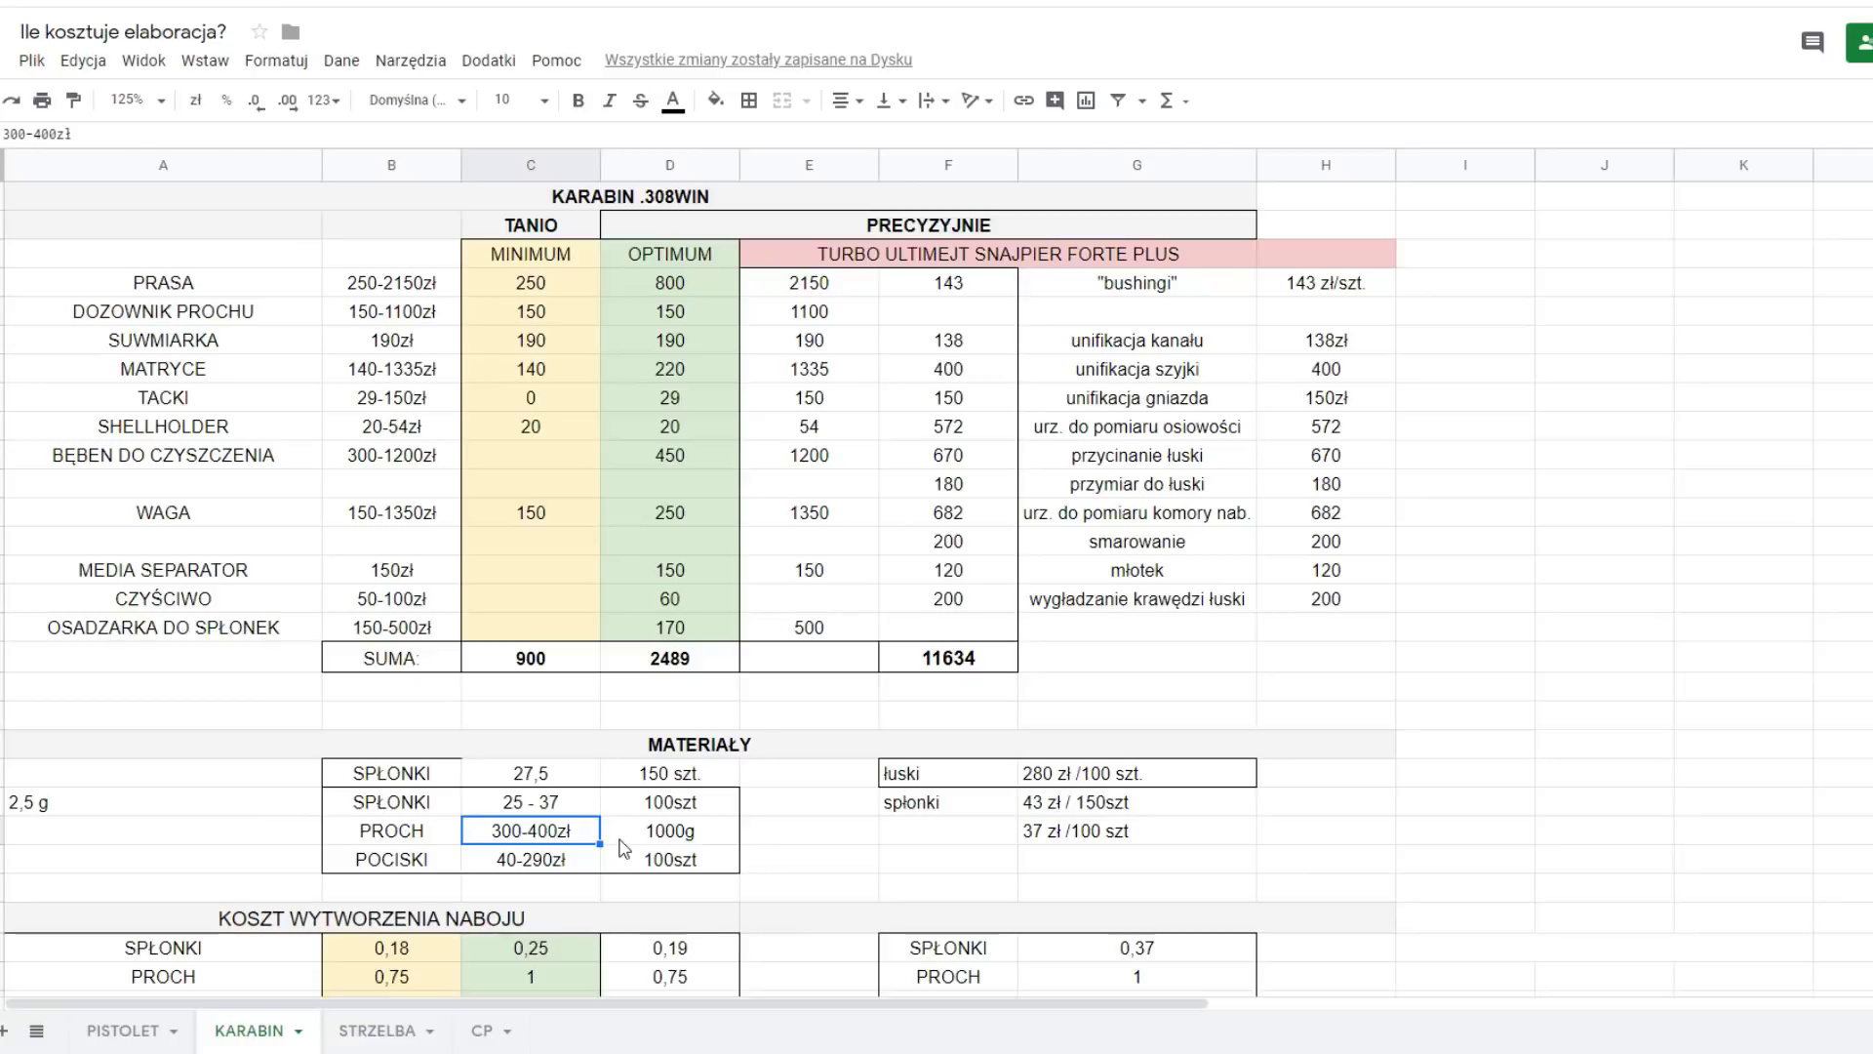
left_click(575, 871)
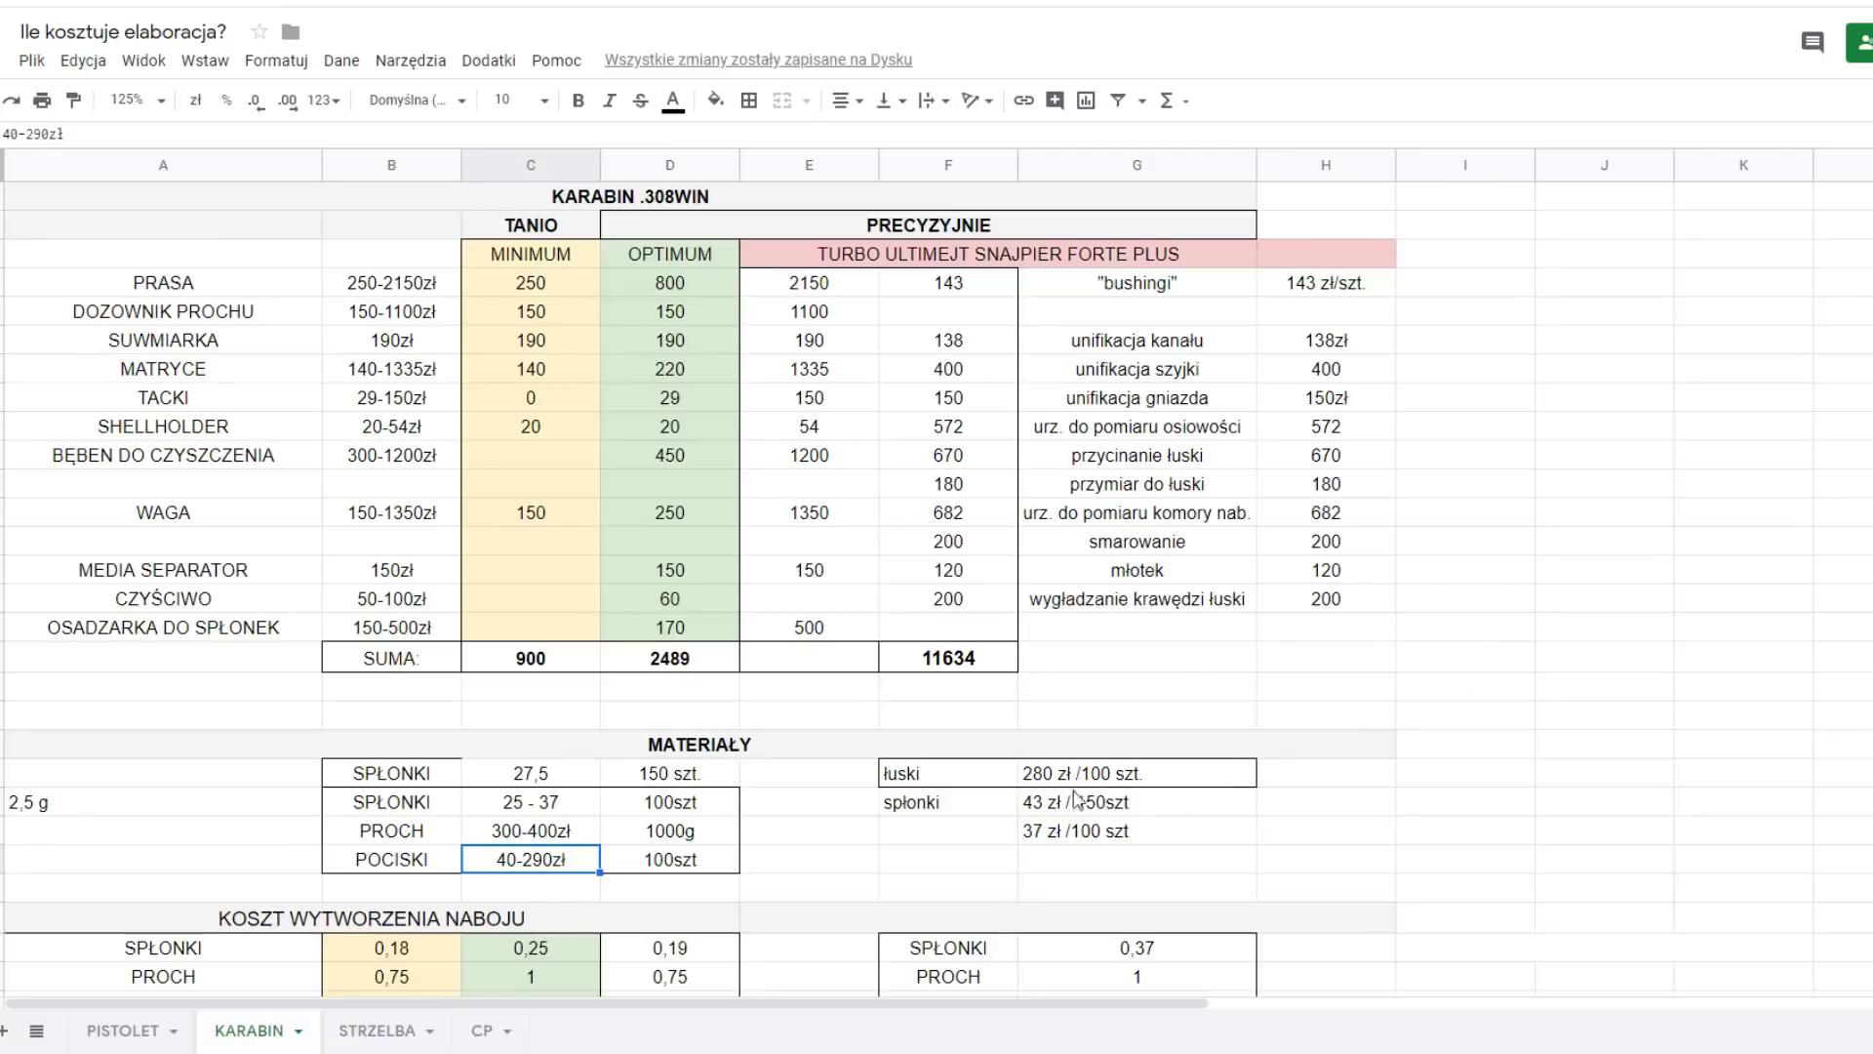
left_click_drag(995, 784, 1063, 781)
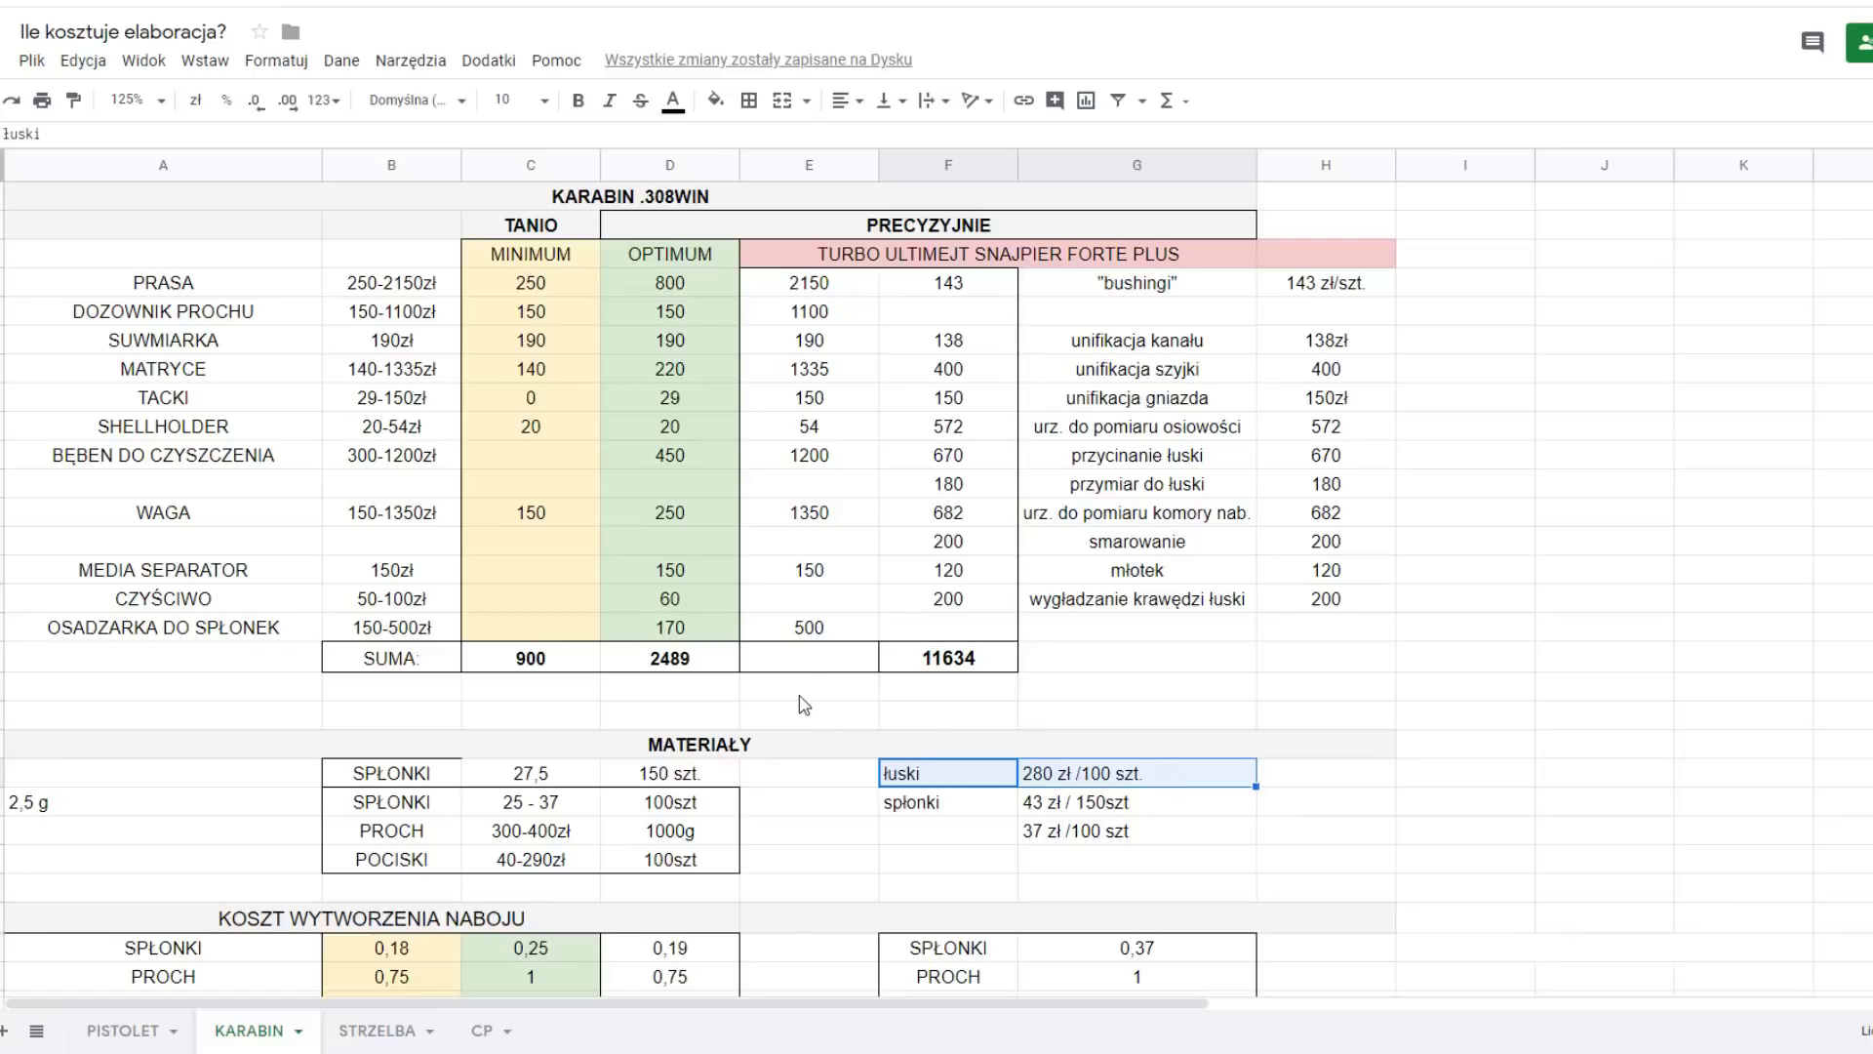
- Examine the SPŁONKI and PROCH costs per cartridge in columns B to D of the KOSZT WYTWORZENIA NABOJU section
scroll(800, 702, "down", 3)
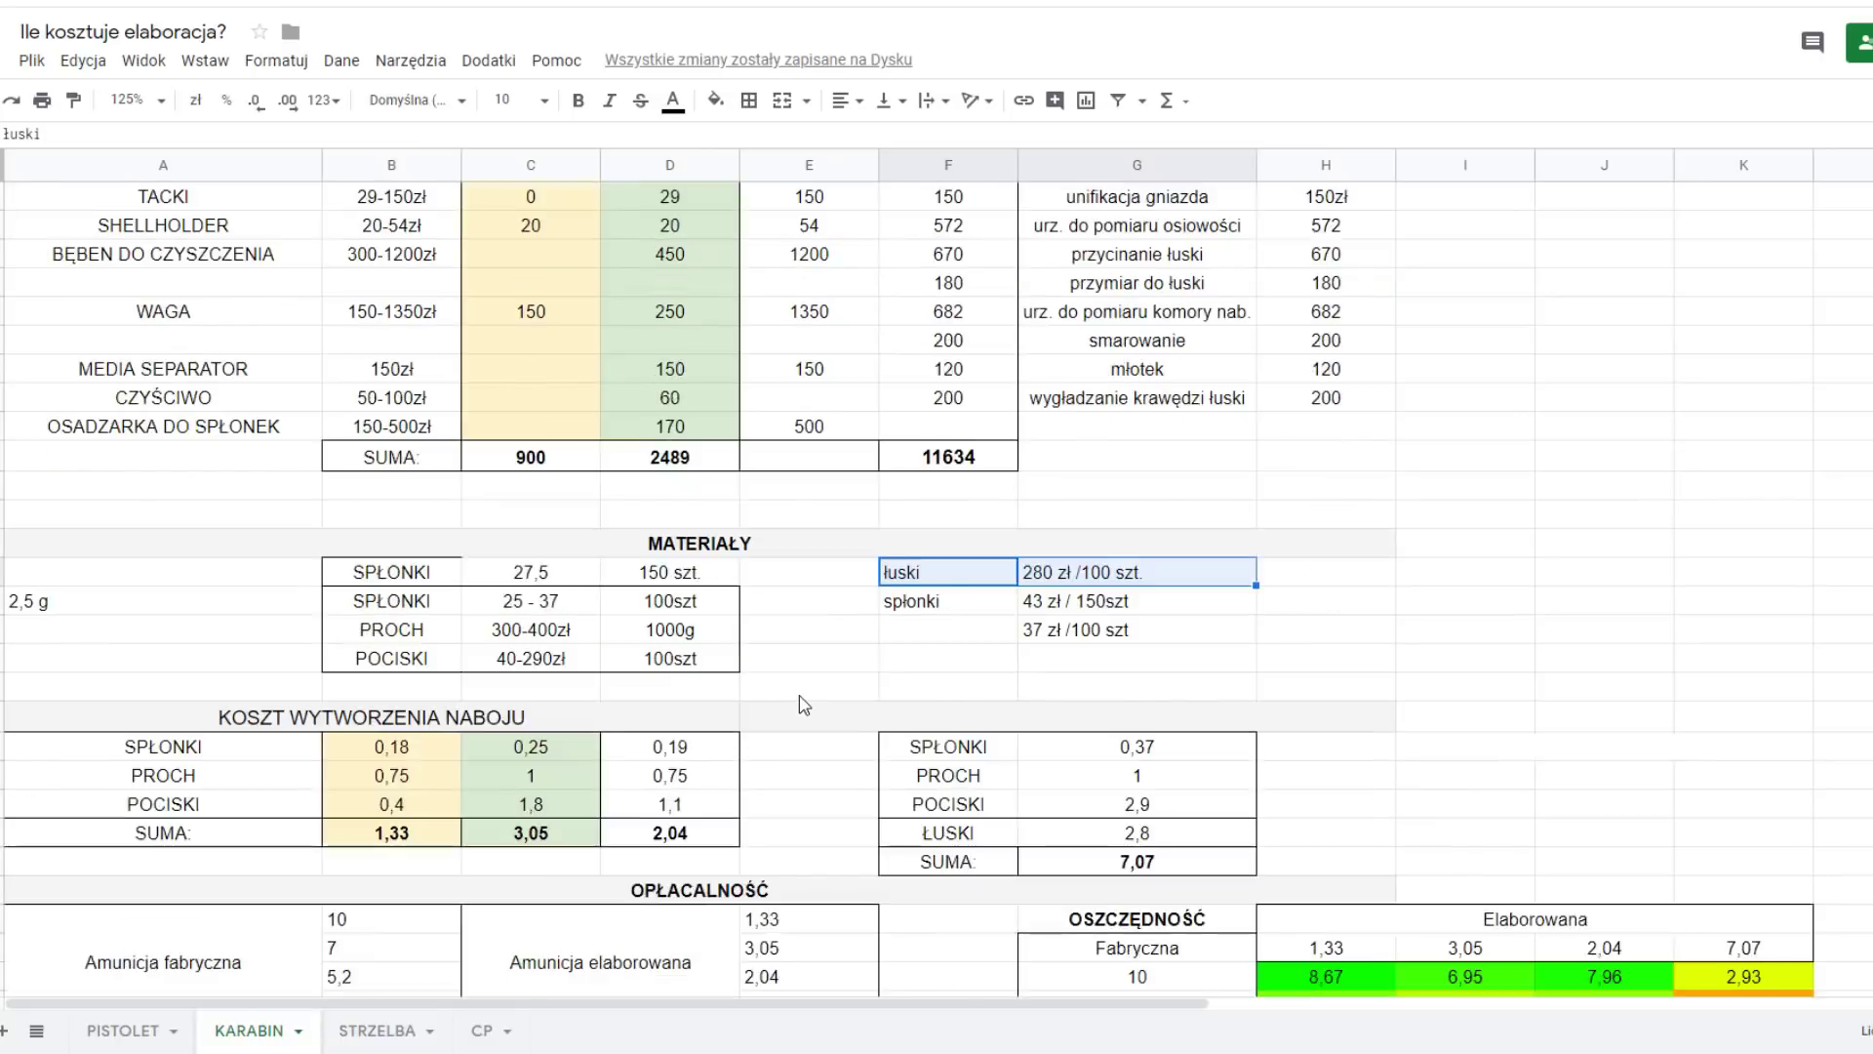
left_click(478, 720)
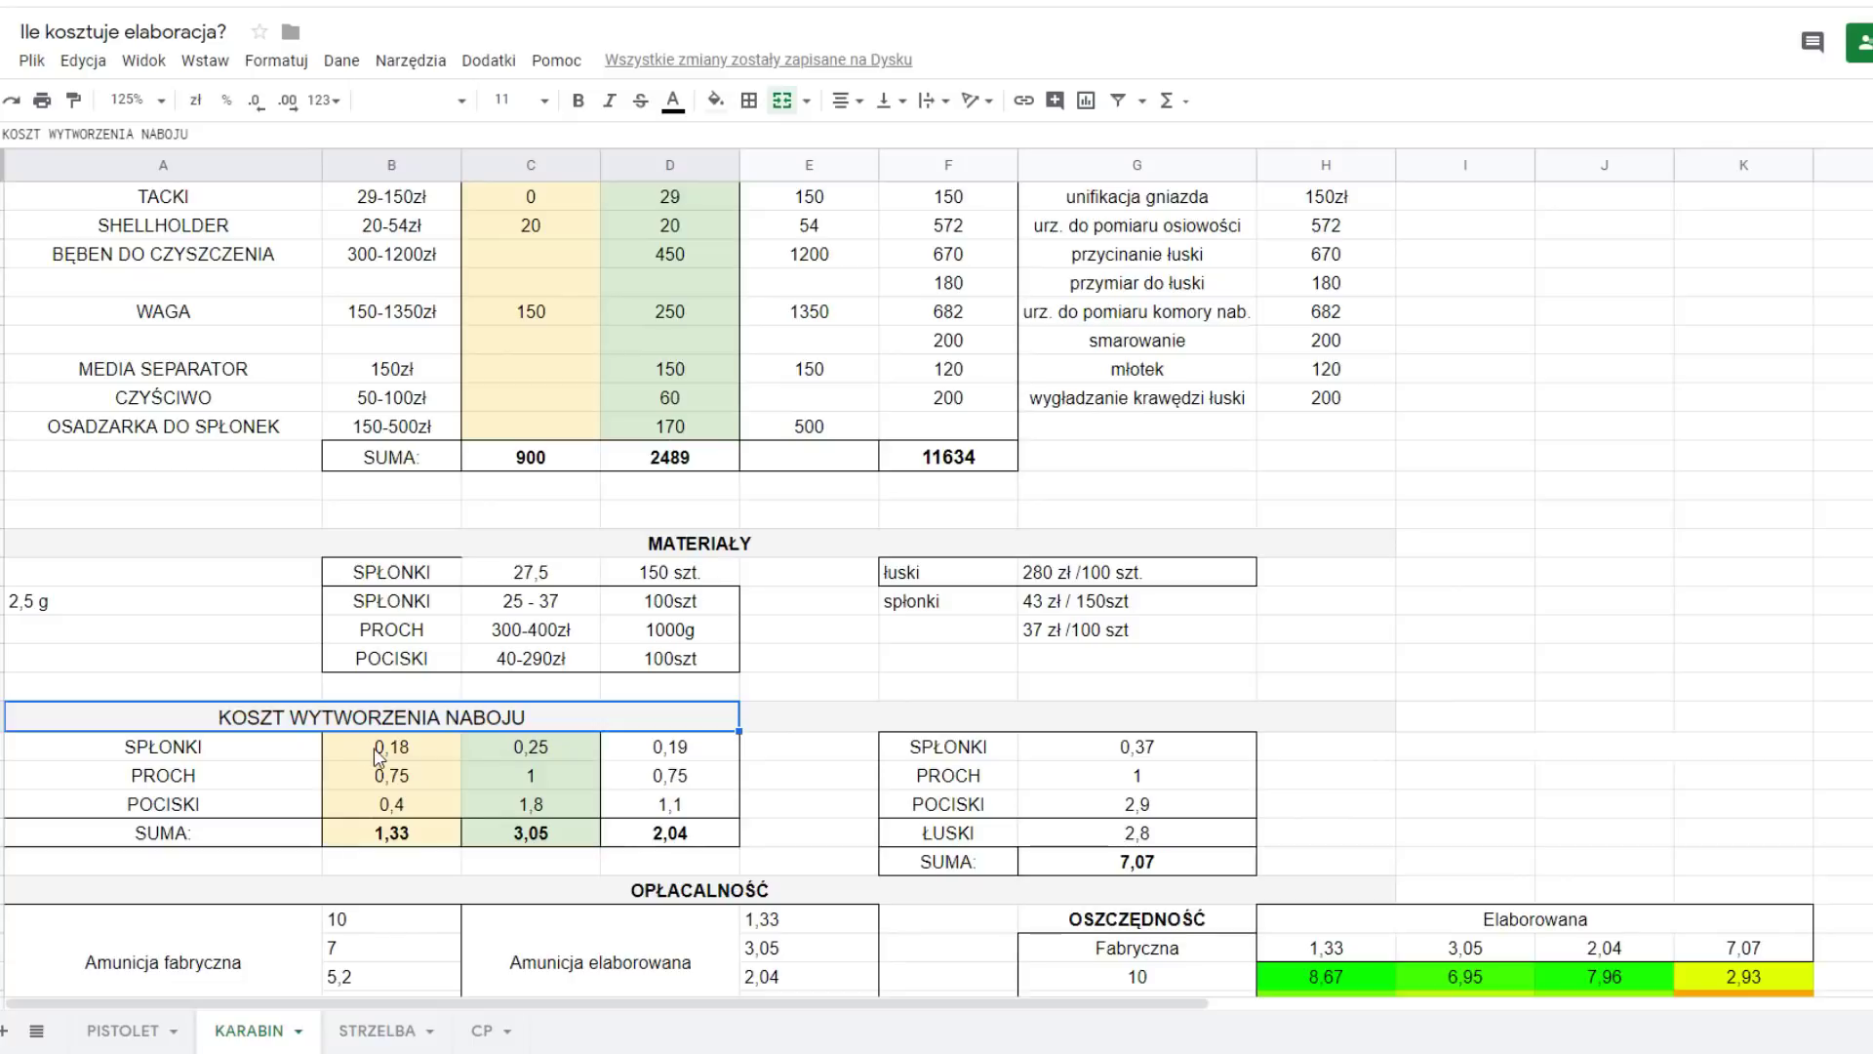
left_click_drag(379, 756, 541, 751)
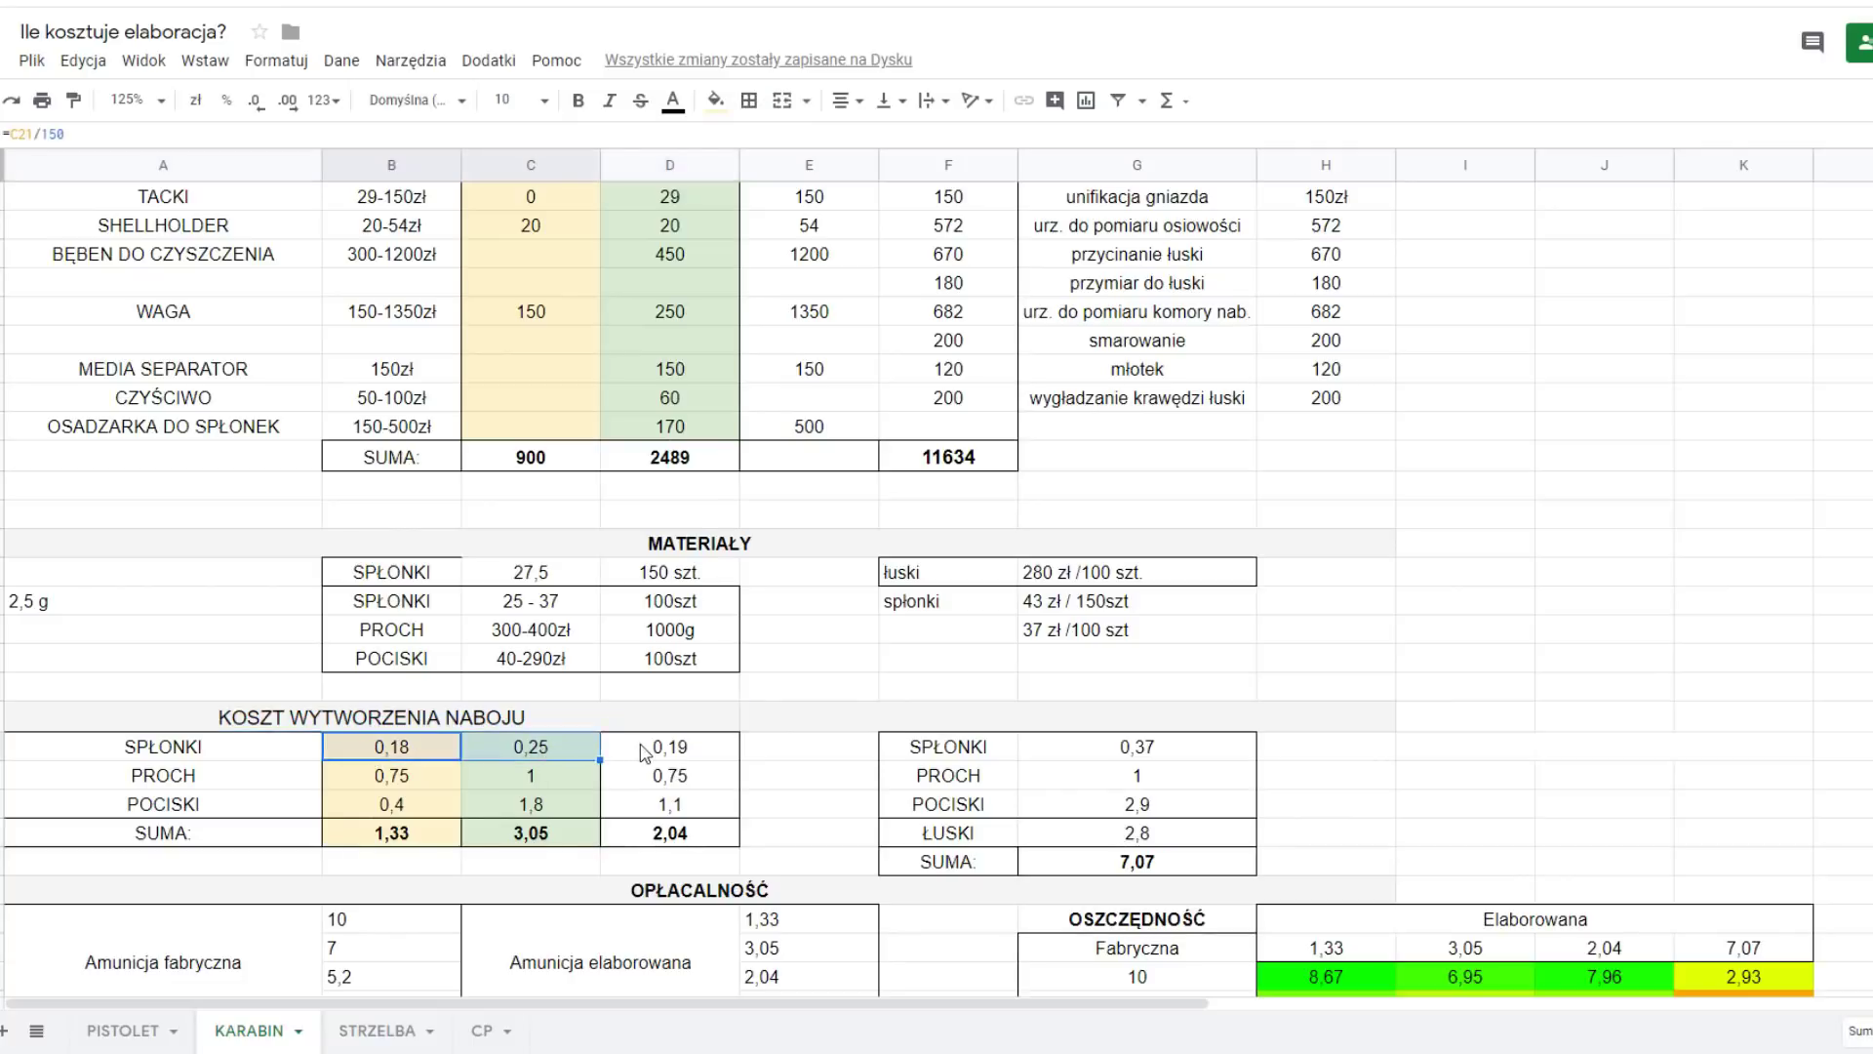
left_click(708, 760)
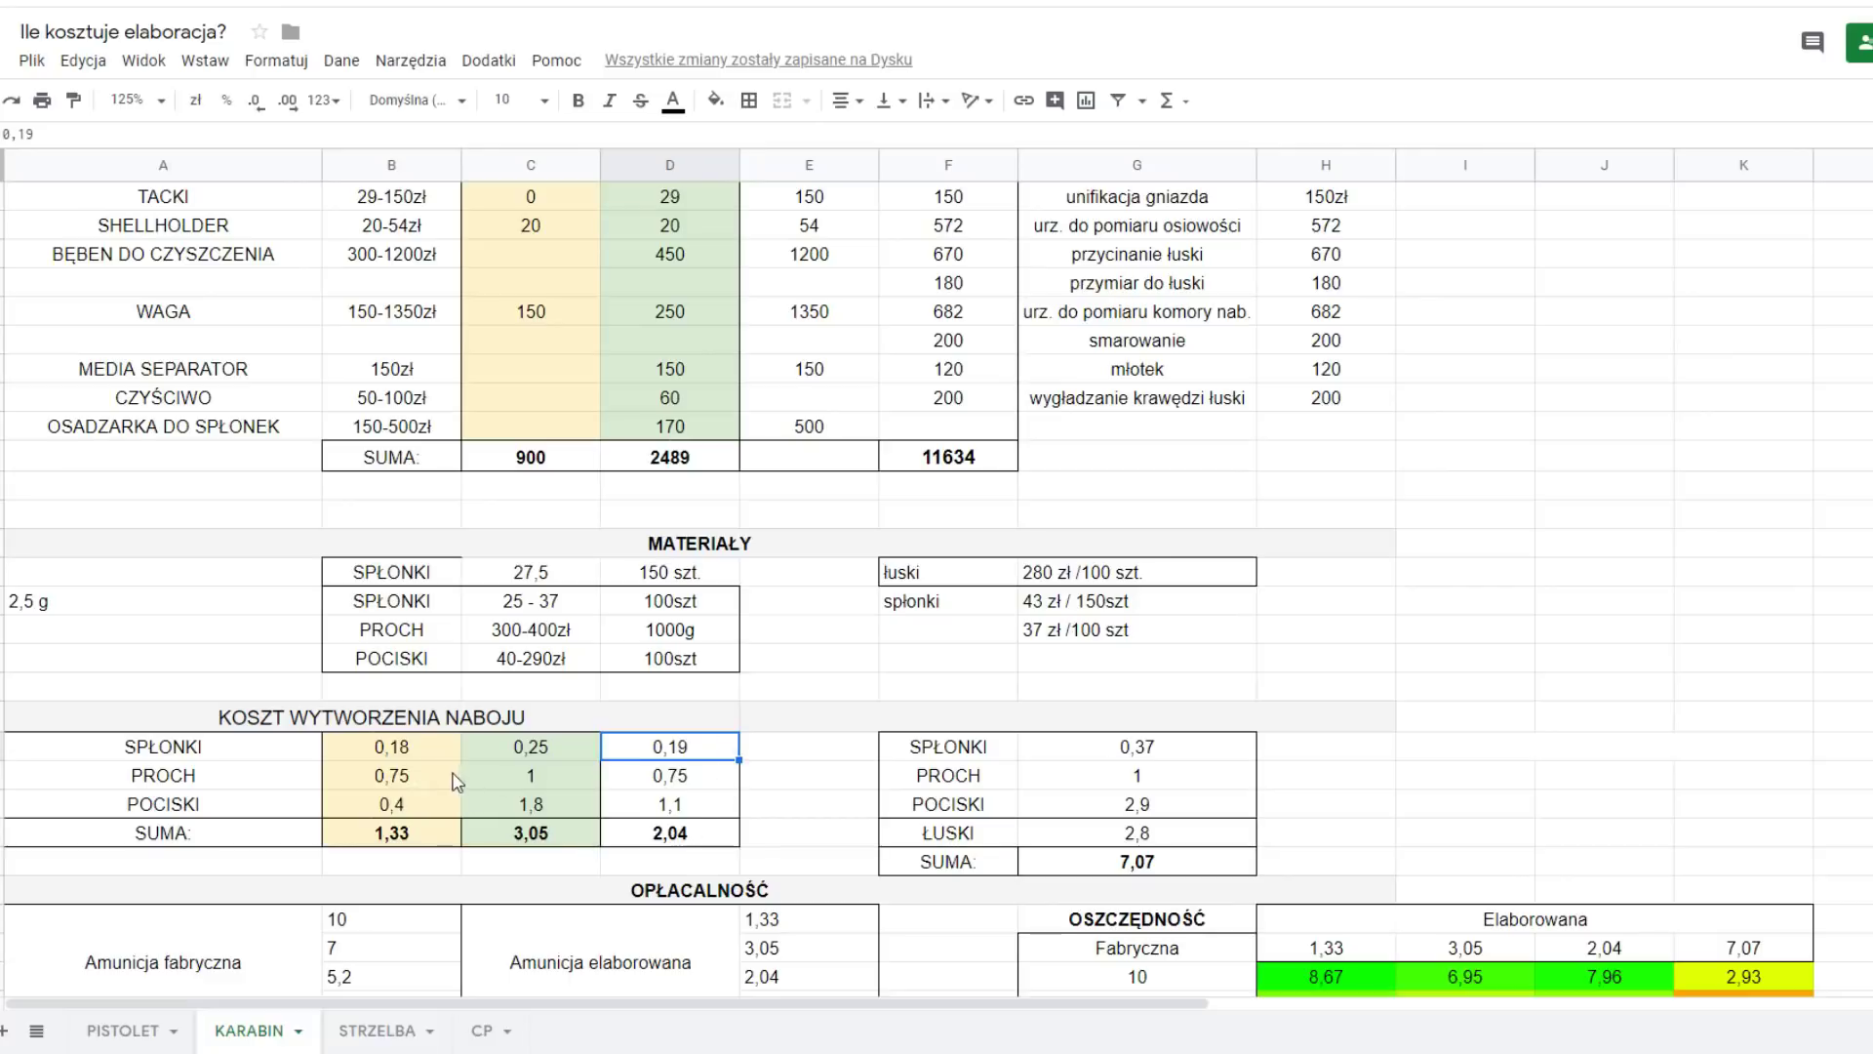
left_click_drag(456, 780, 566, 778)
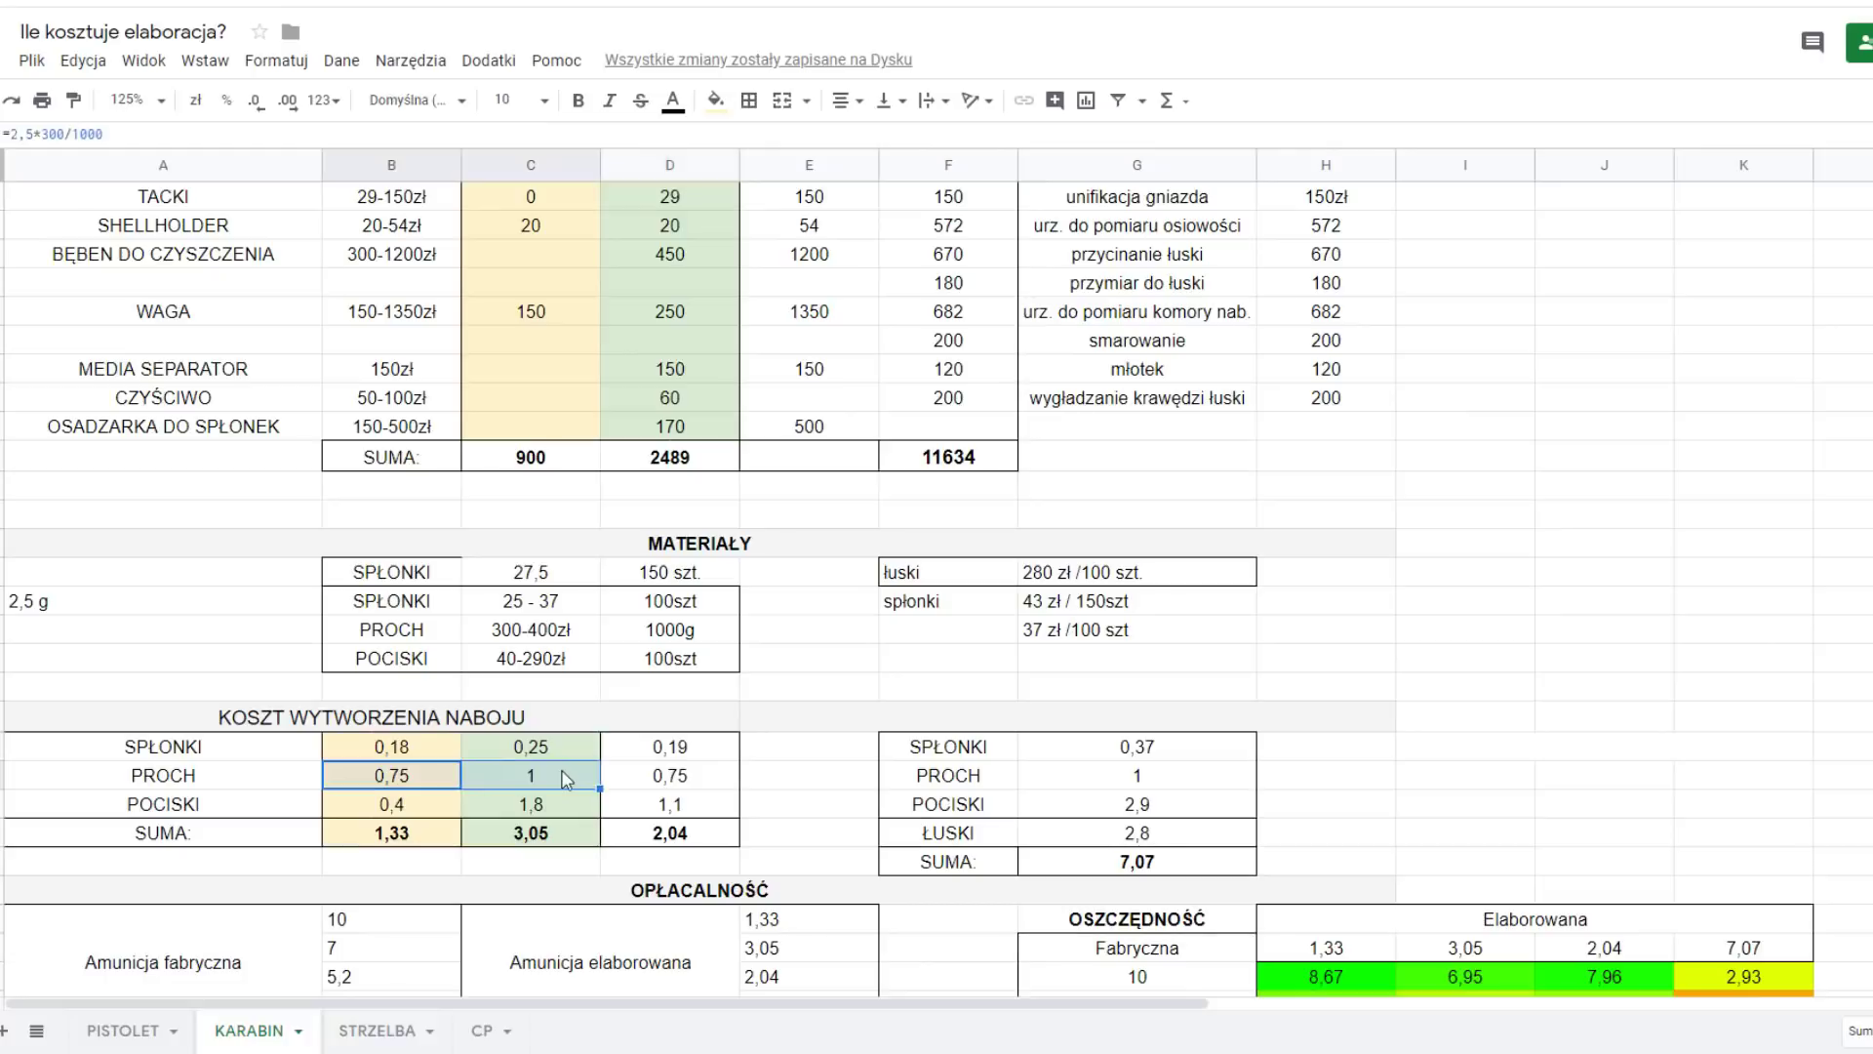
left_click(652, 780)
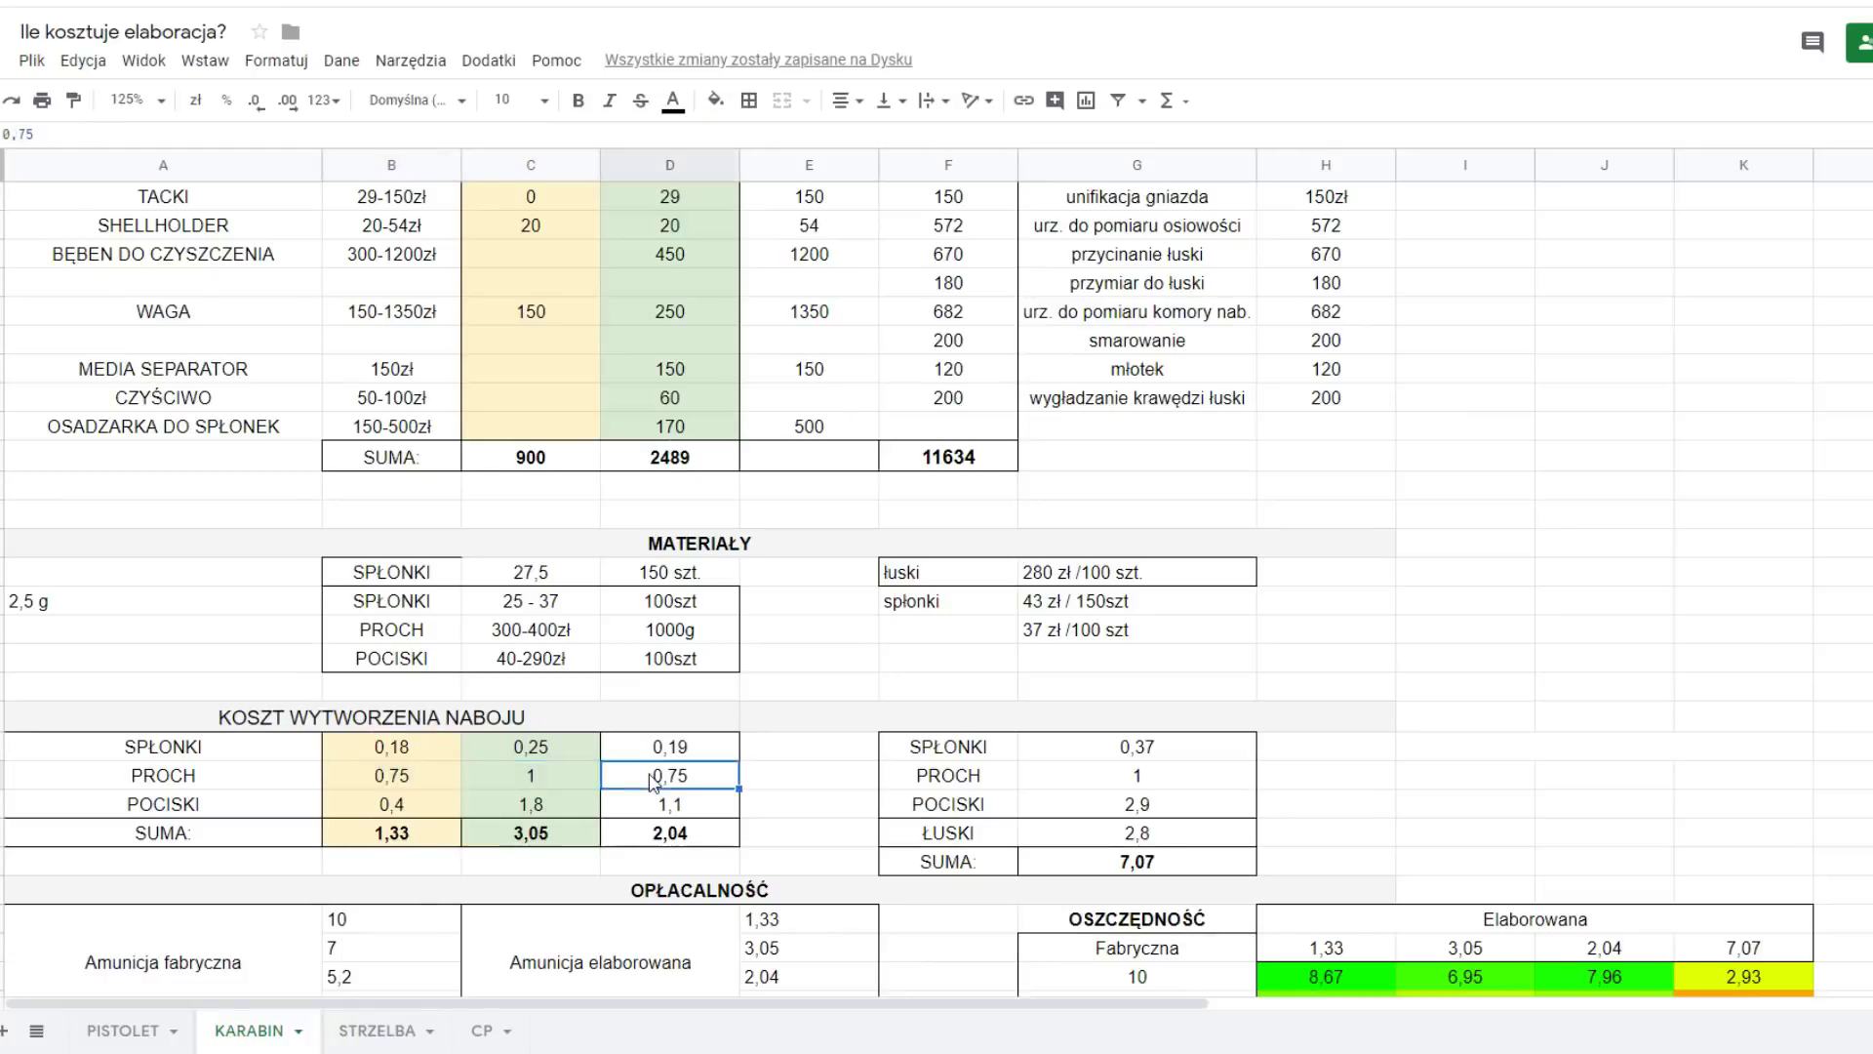
- Examine the POCISKI costs and the SUMA row in columns B to D of the cartridge cost table
left_click(436, 810)
left_click_drag(437, 810, 629, 815)
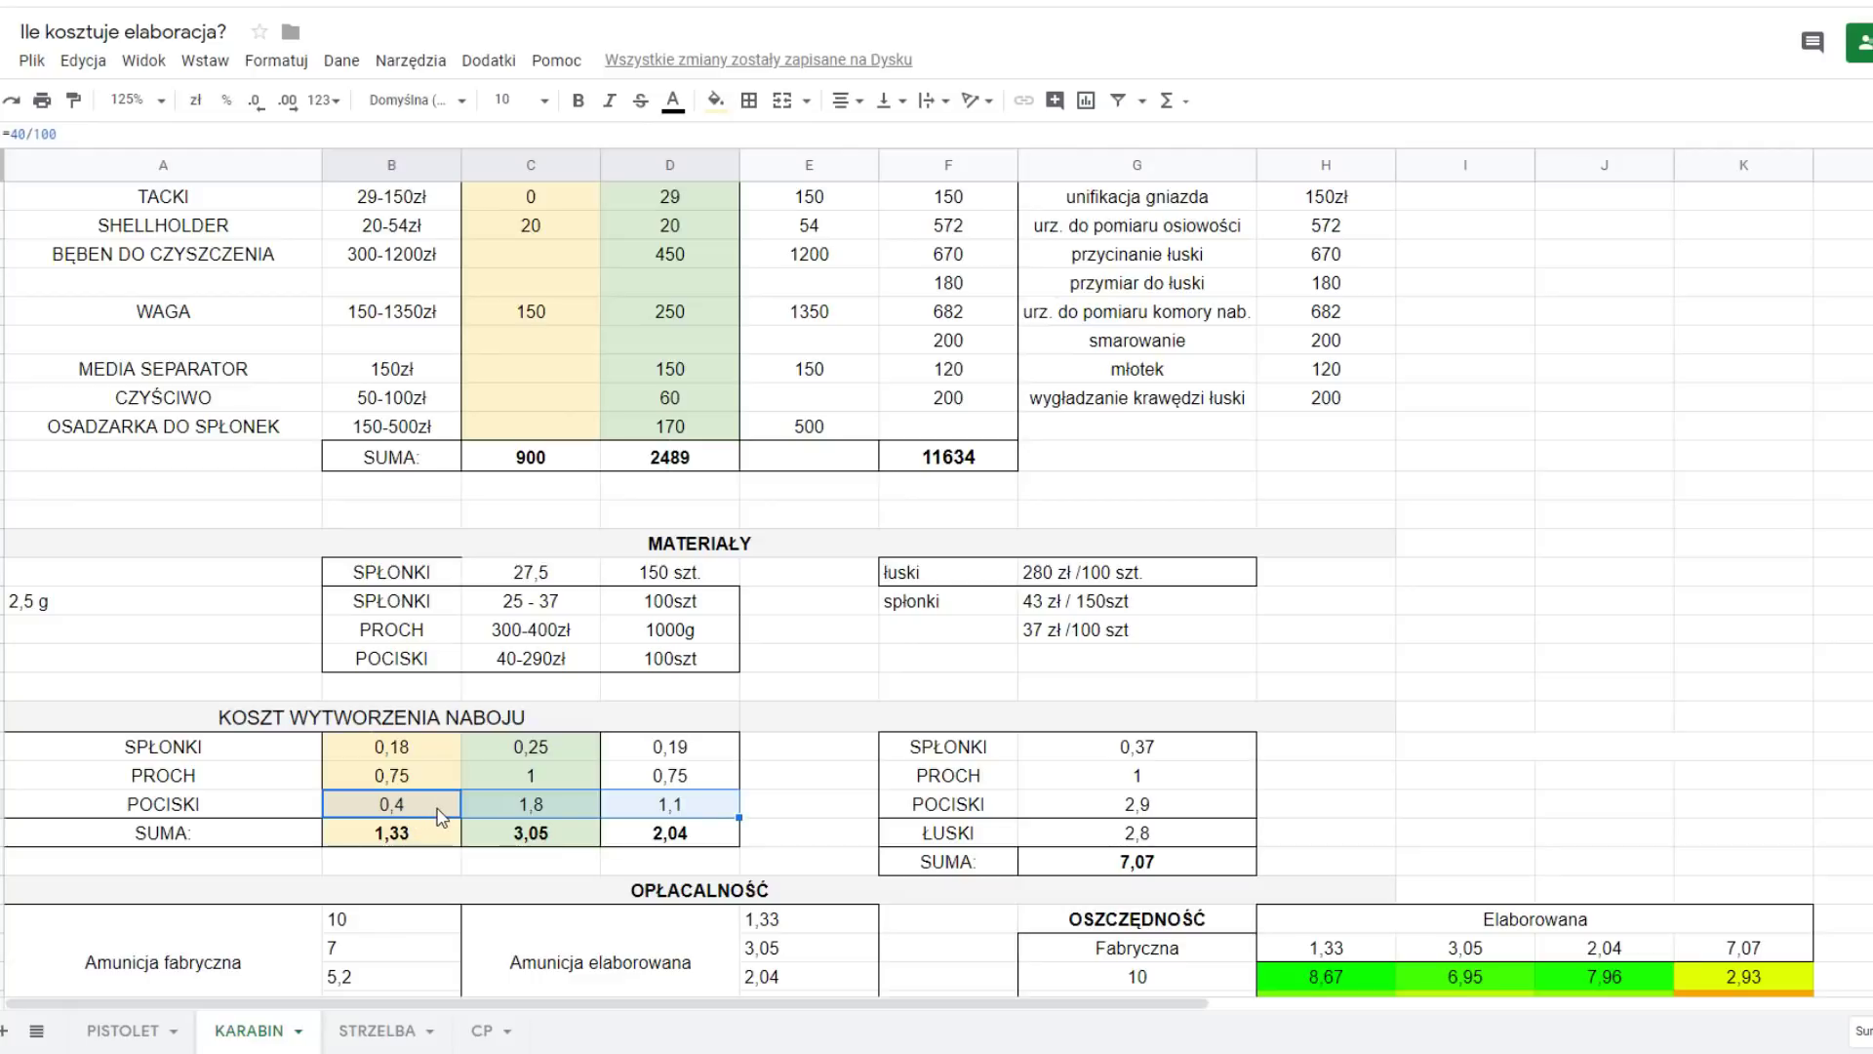
left_click(530, 812)
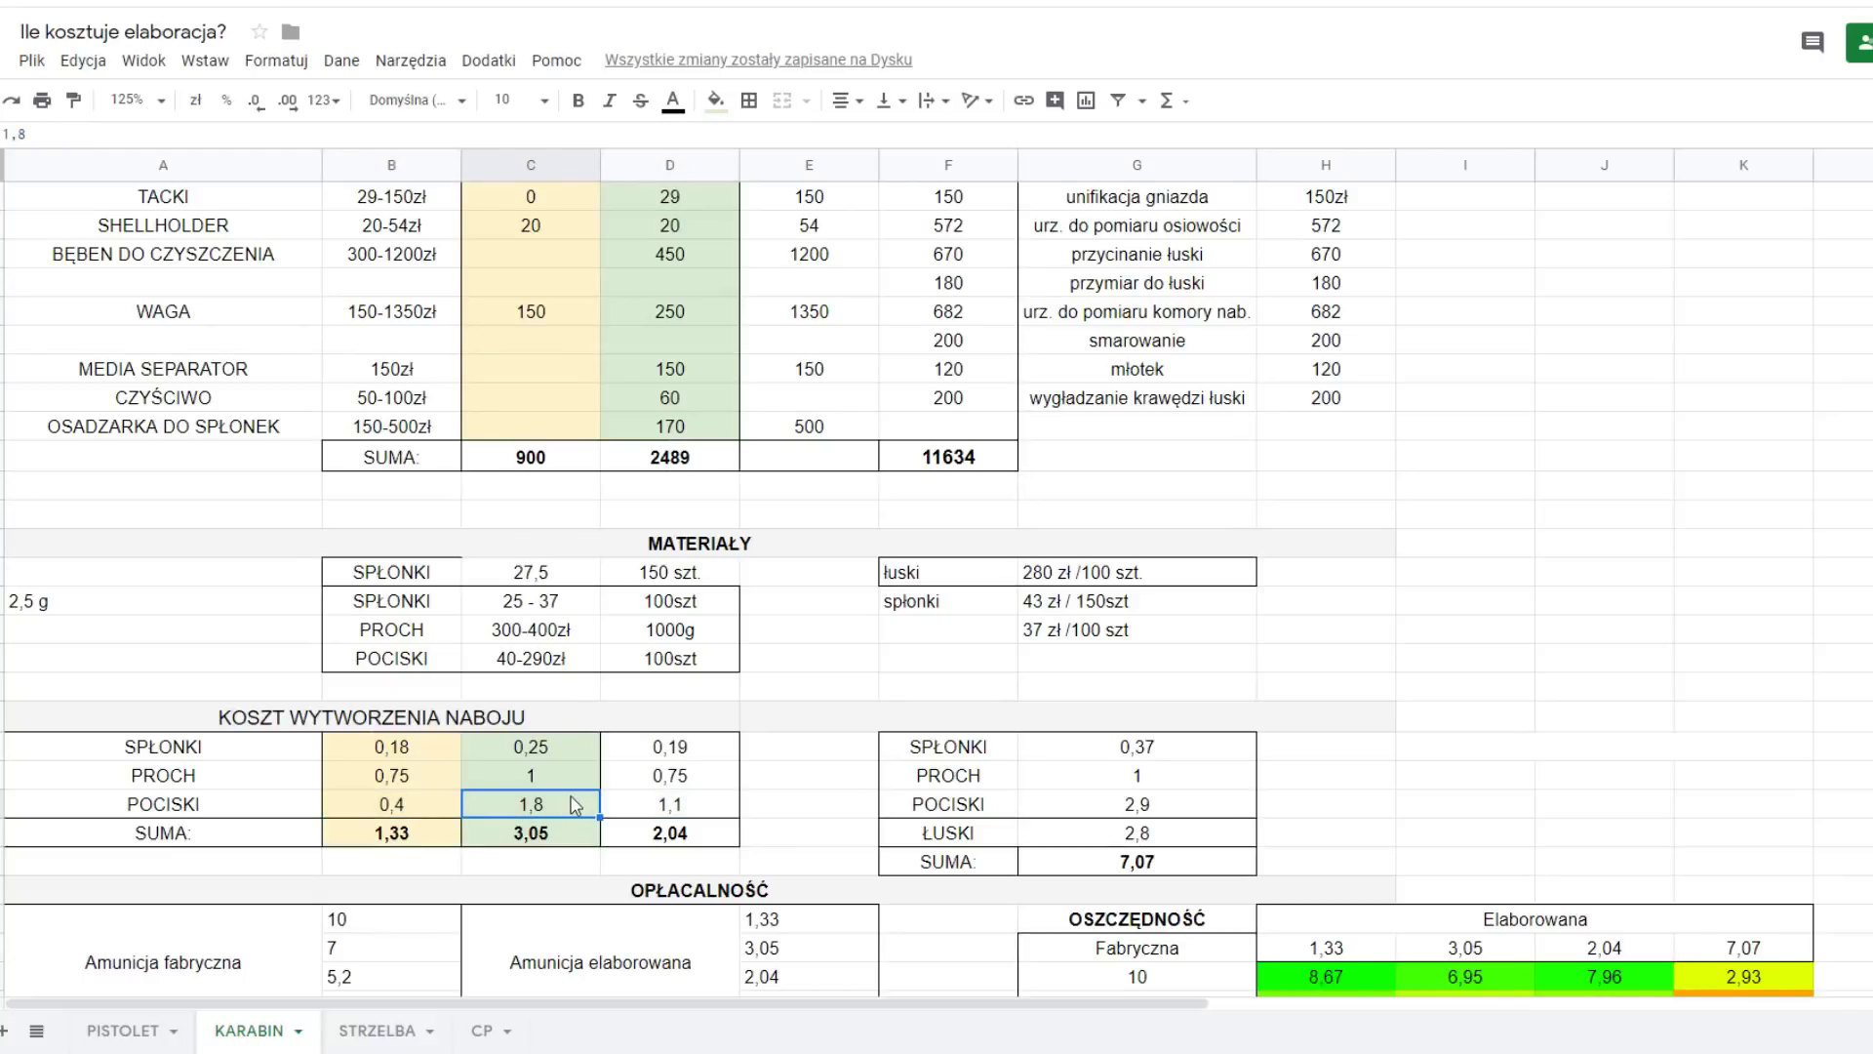
left_click(644, 810)
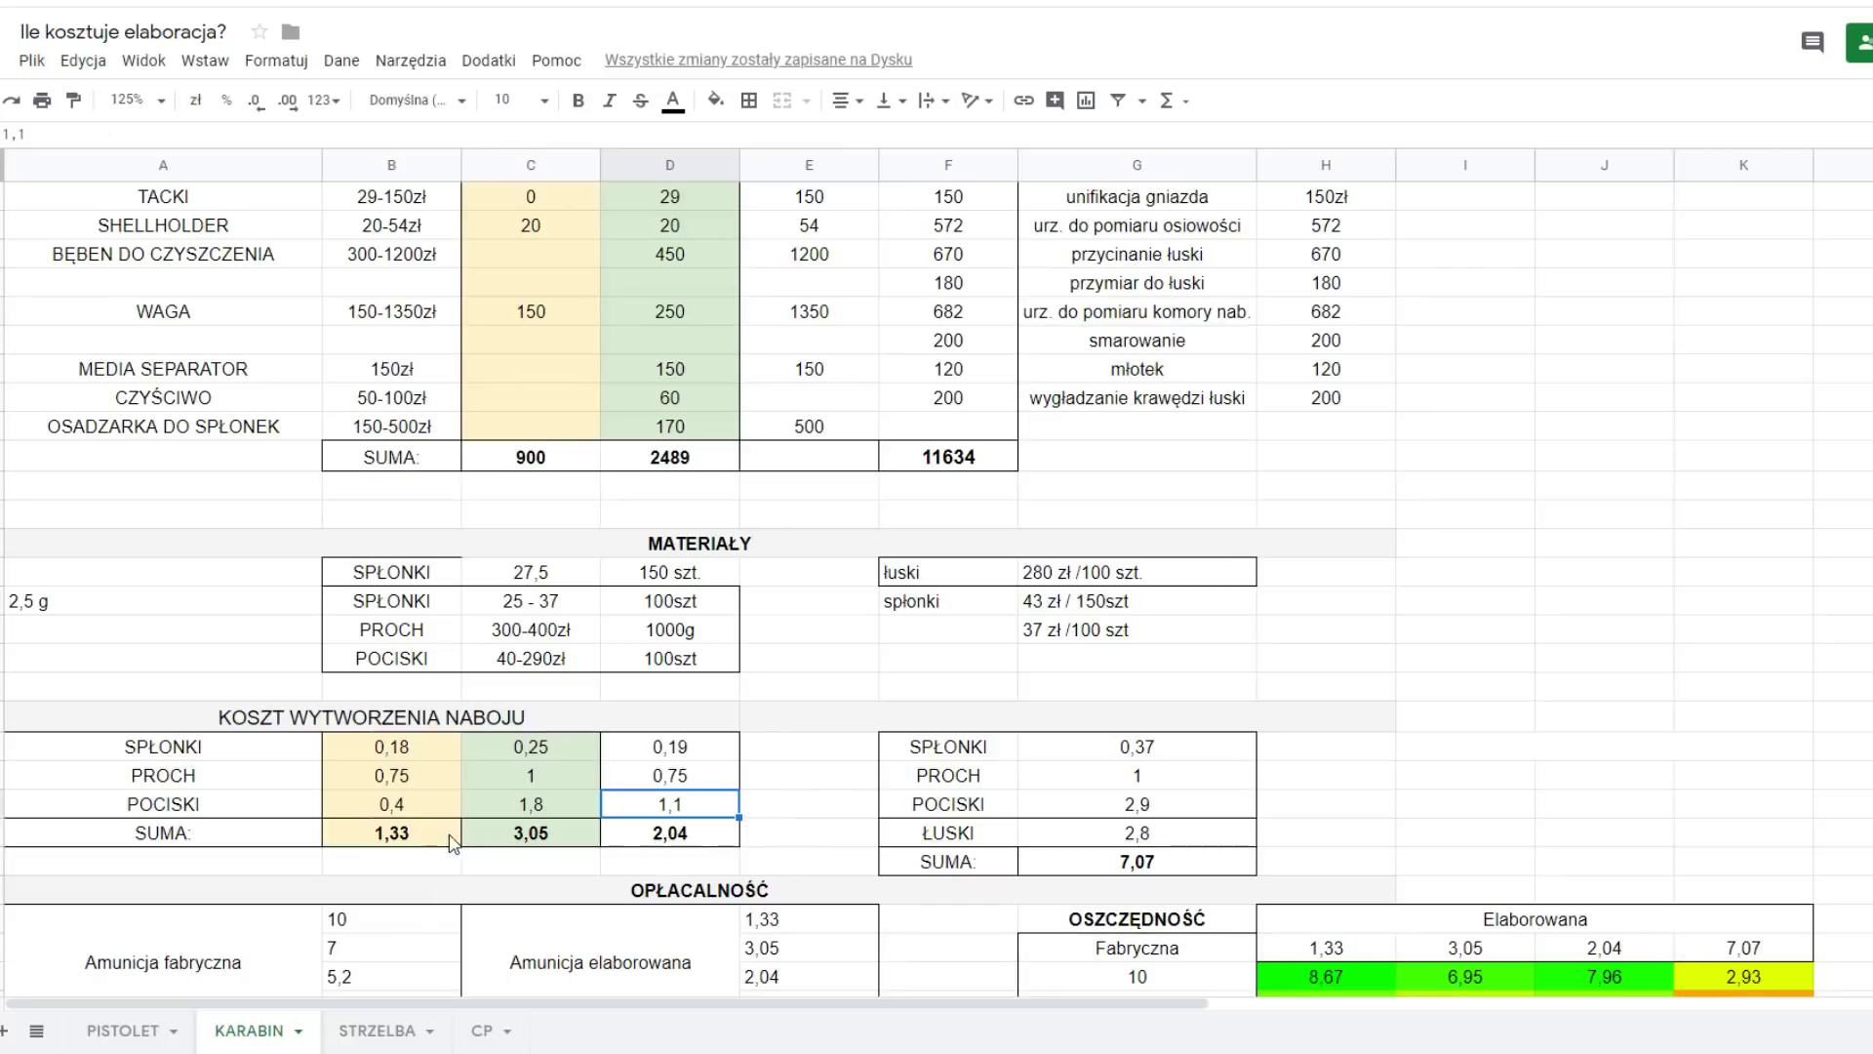
left_click_drag(450, 843, 683, 843)
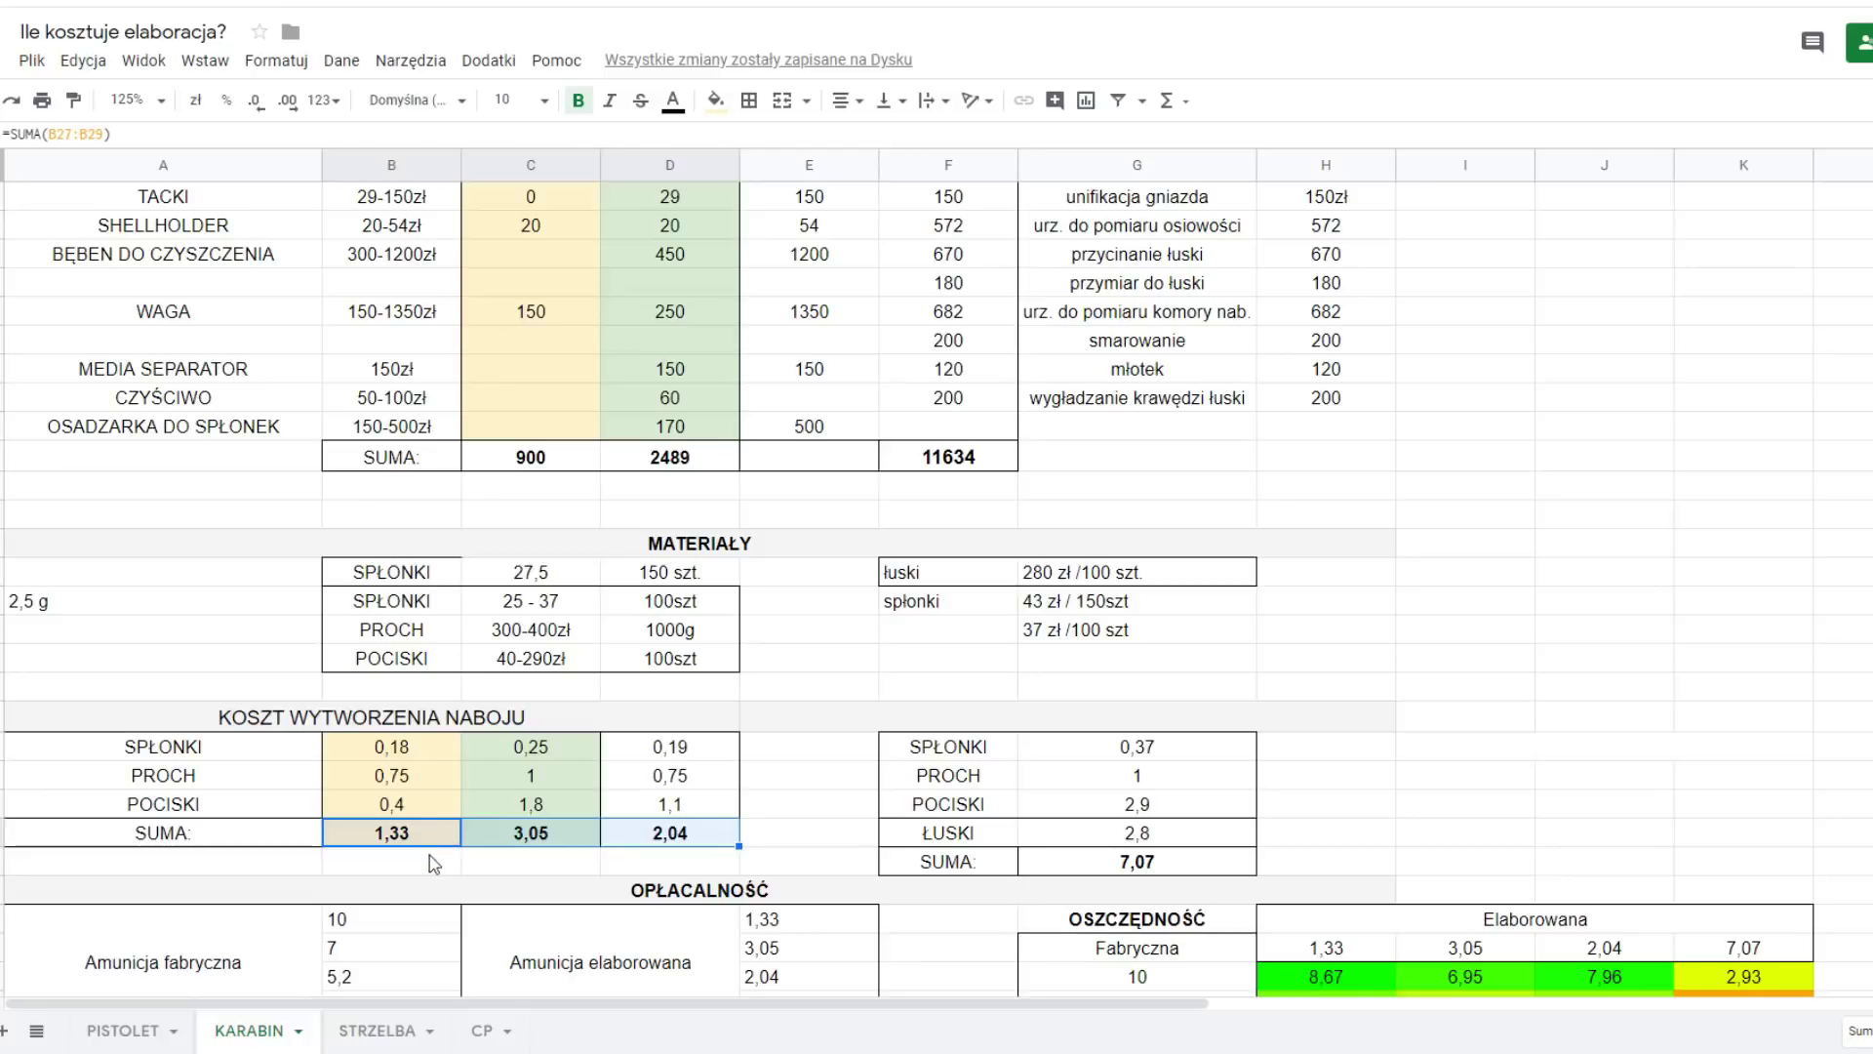
left_click(588, 841)
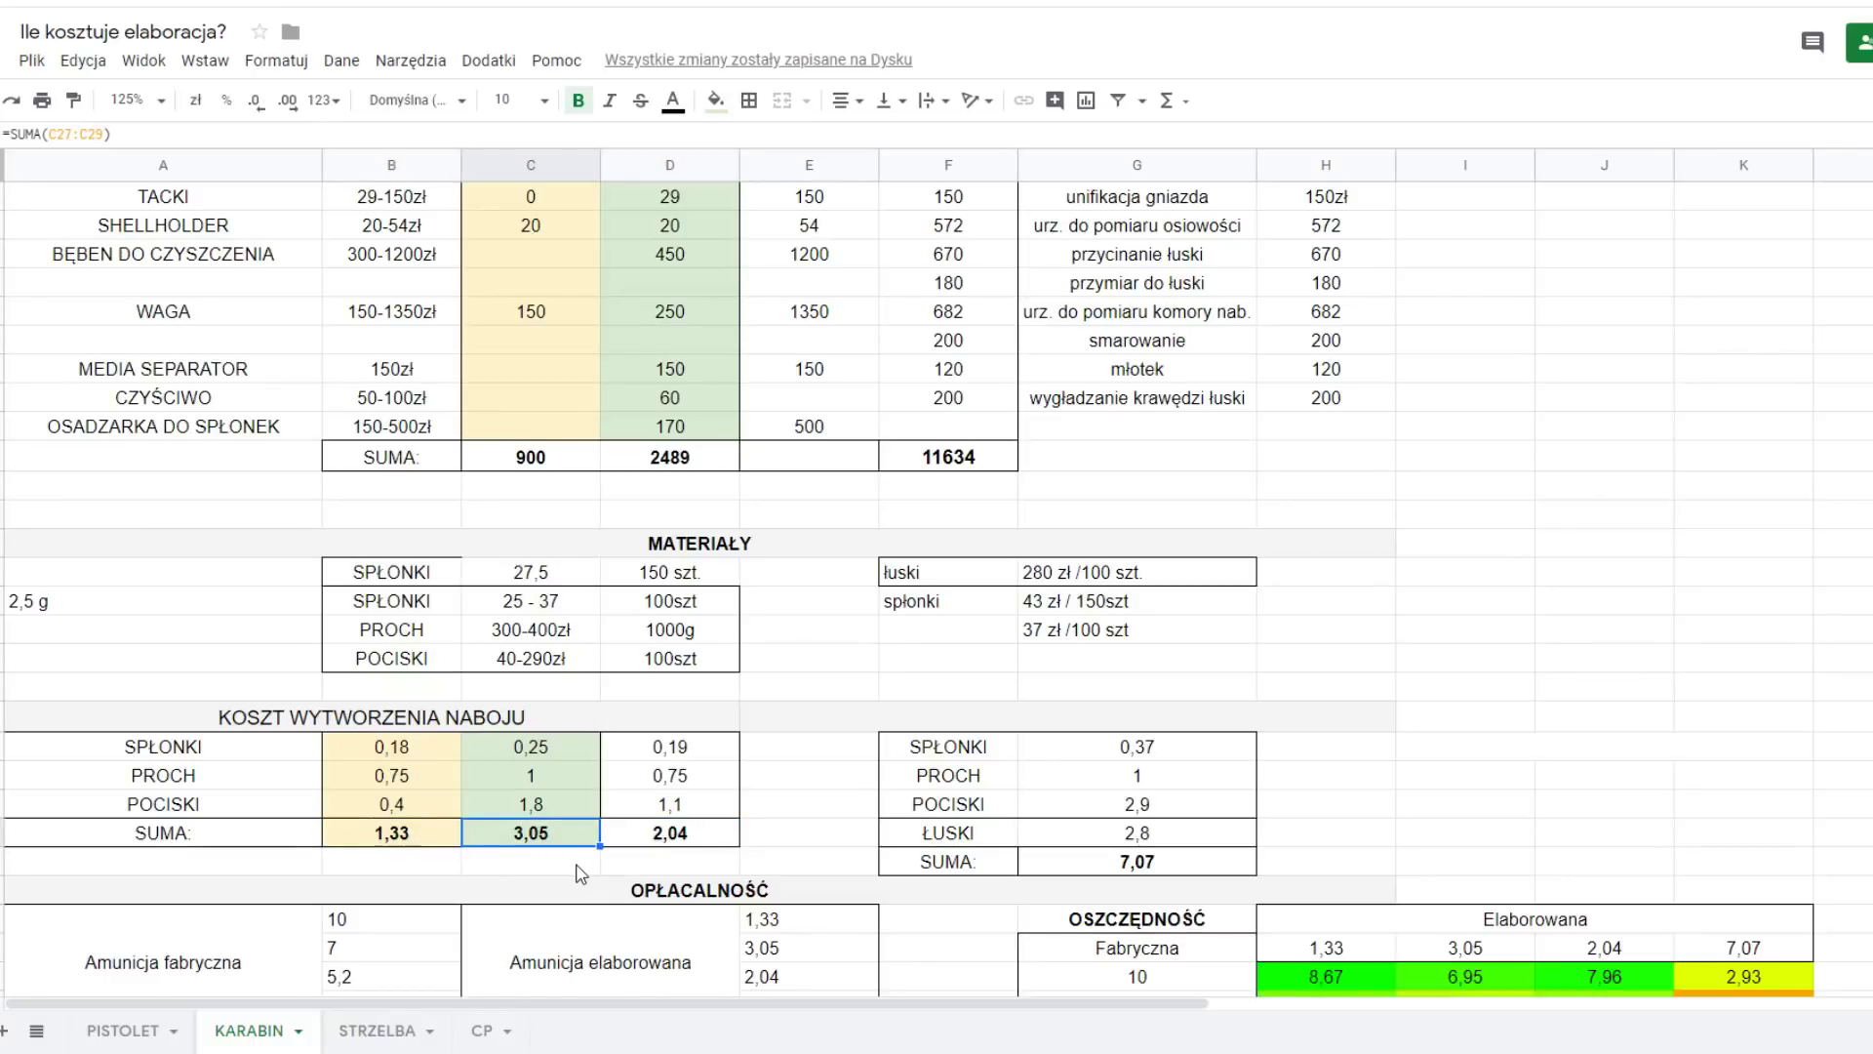
left_click(726, 837)
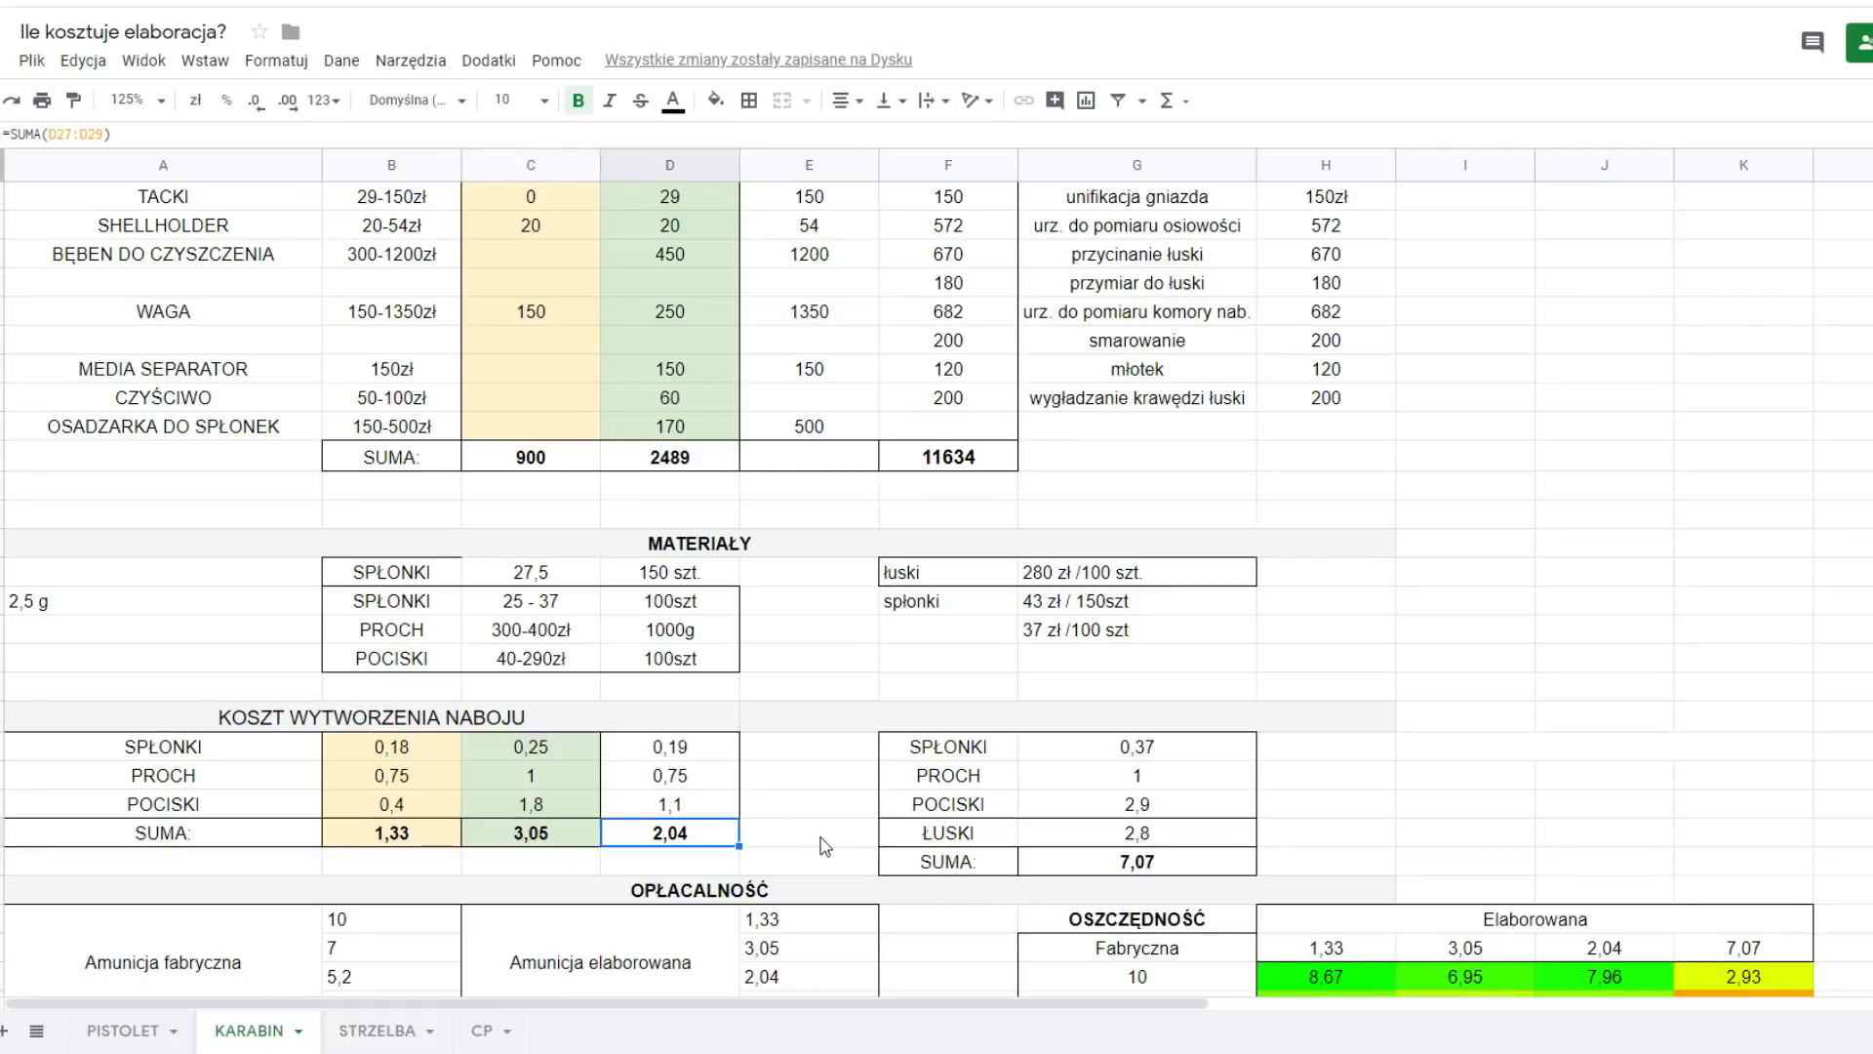
- Review the precision cartridge costs in column G, from SPŁONKI through PROCH, POCISKI and ŁUSKI to SUMA
left_click_drag(1175, 752, 1177, 839)
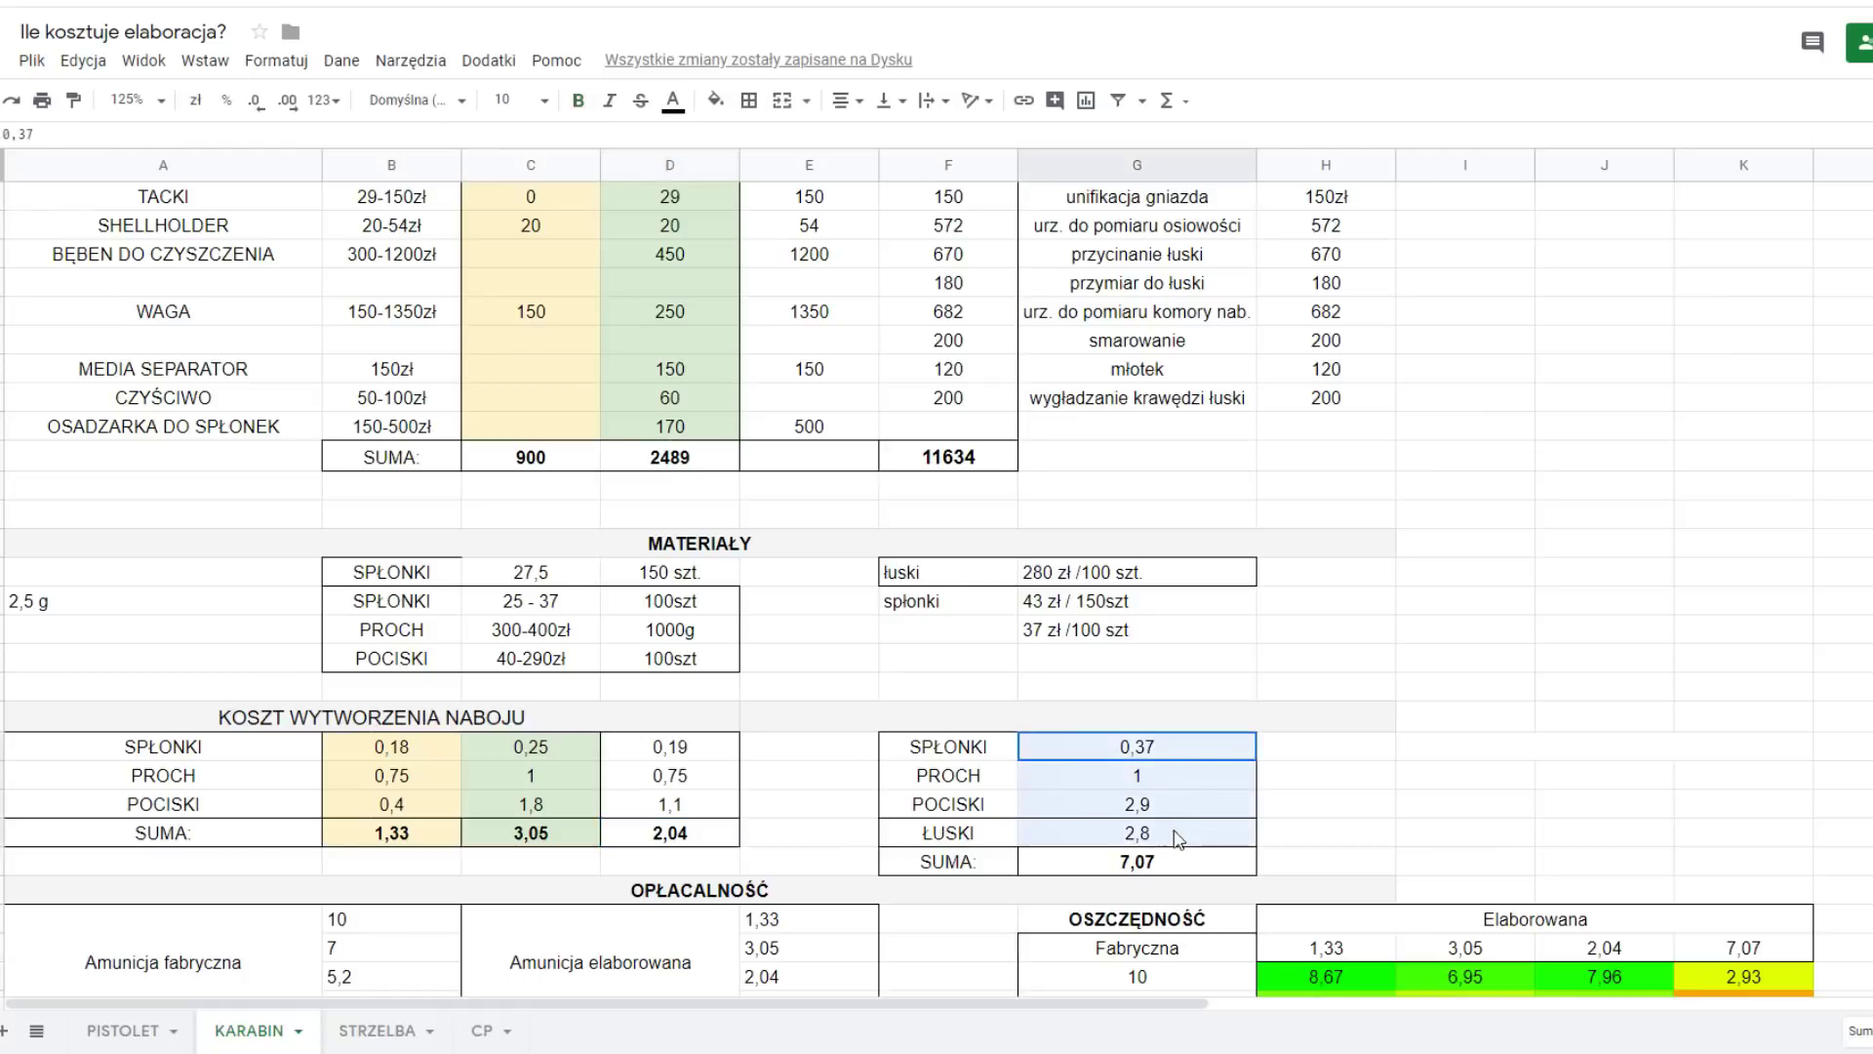
left_click(1184, 753)
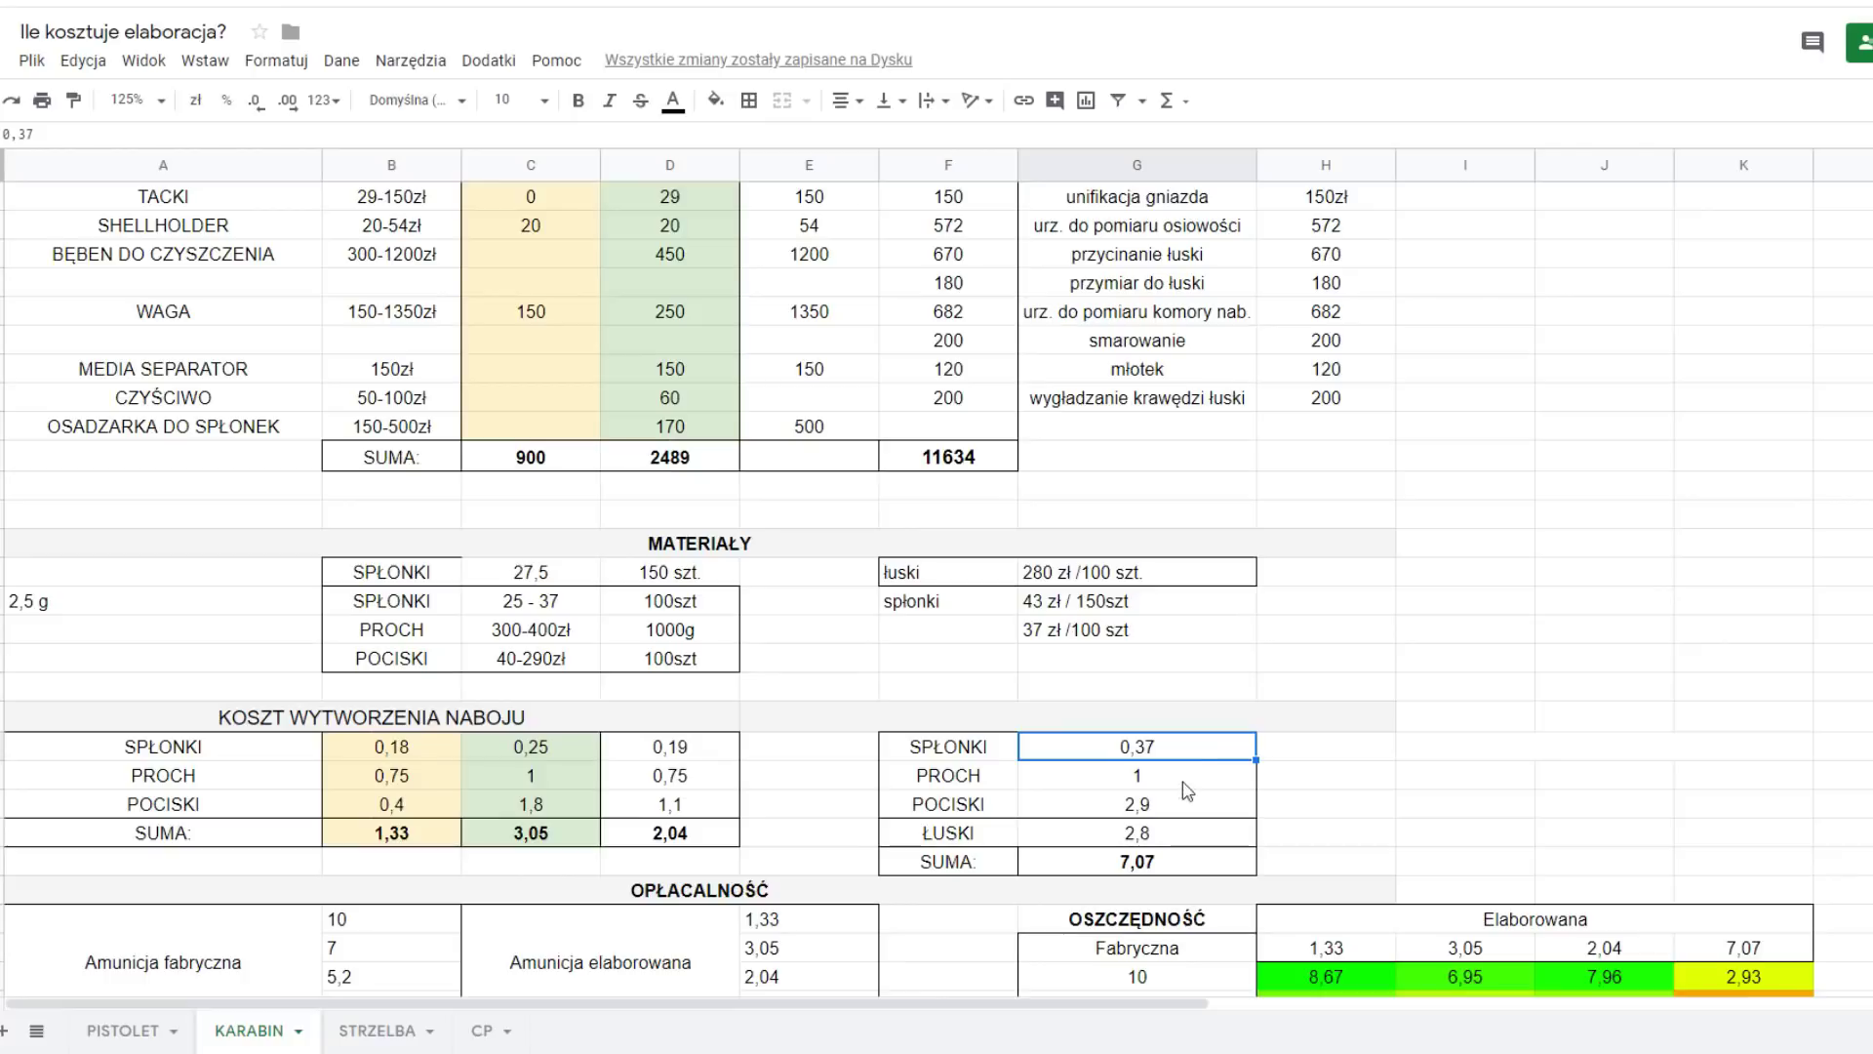
left_click(1208, 780)
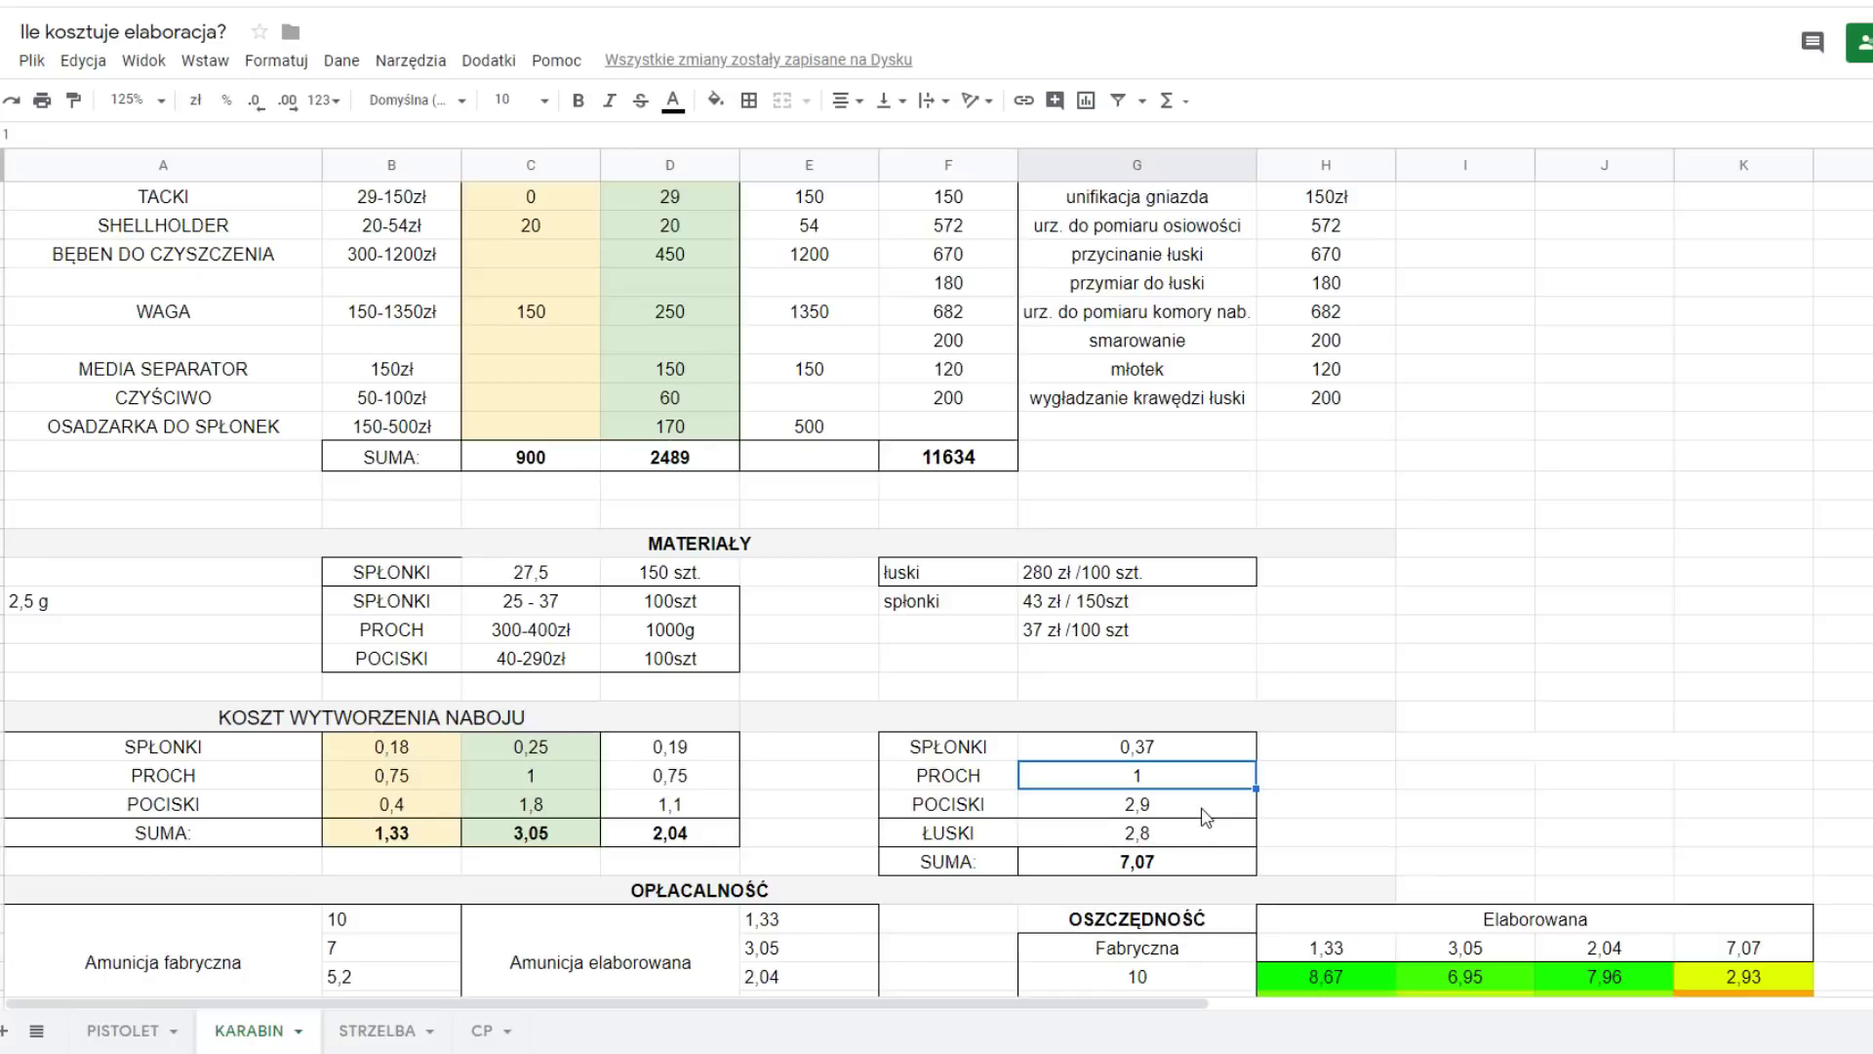
left_click(1207, 818)
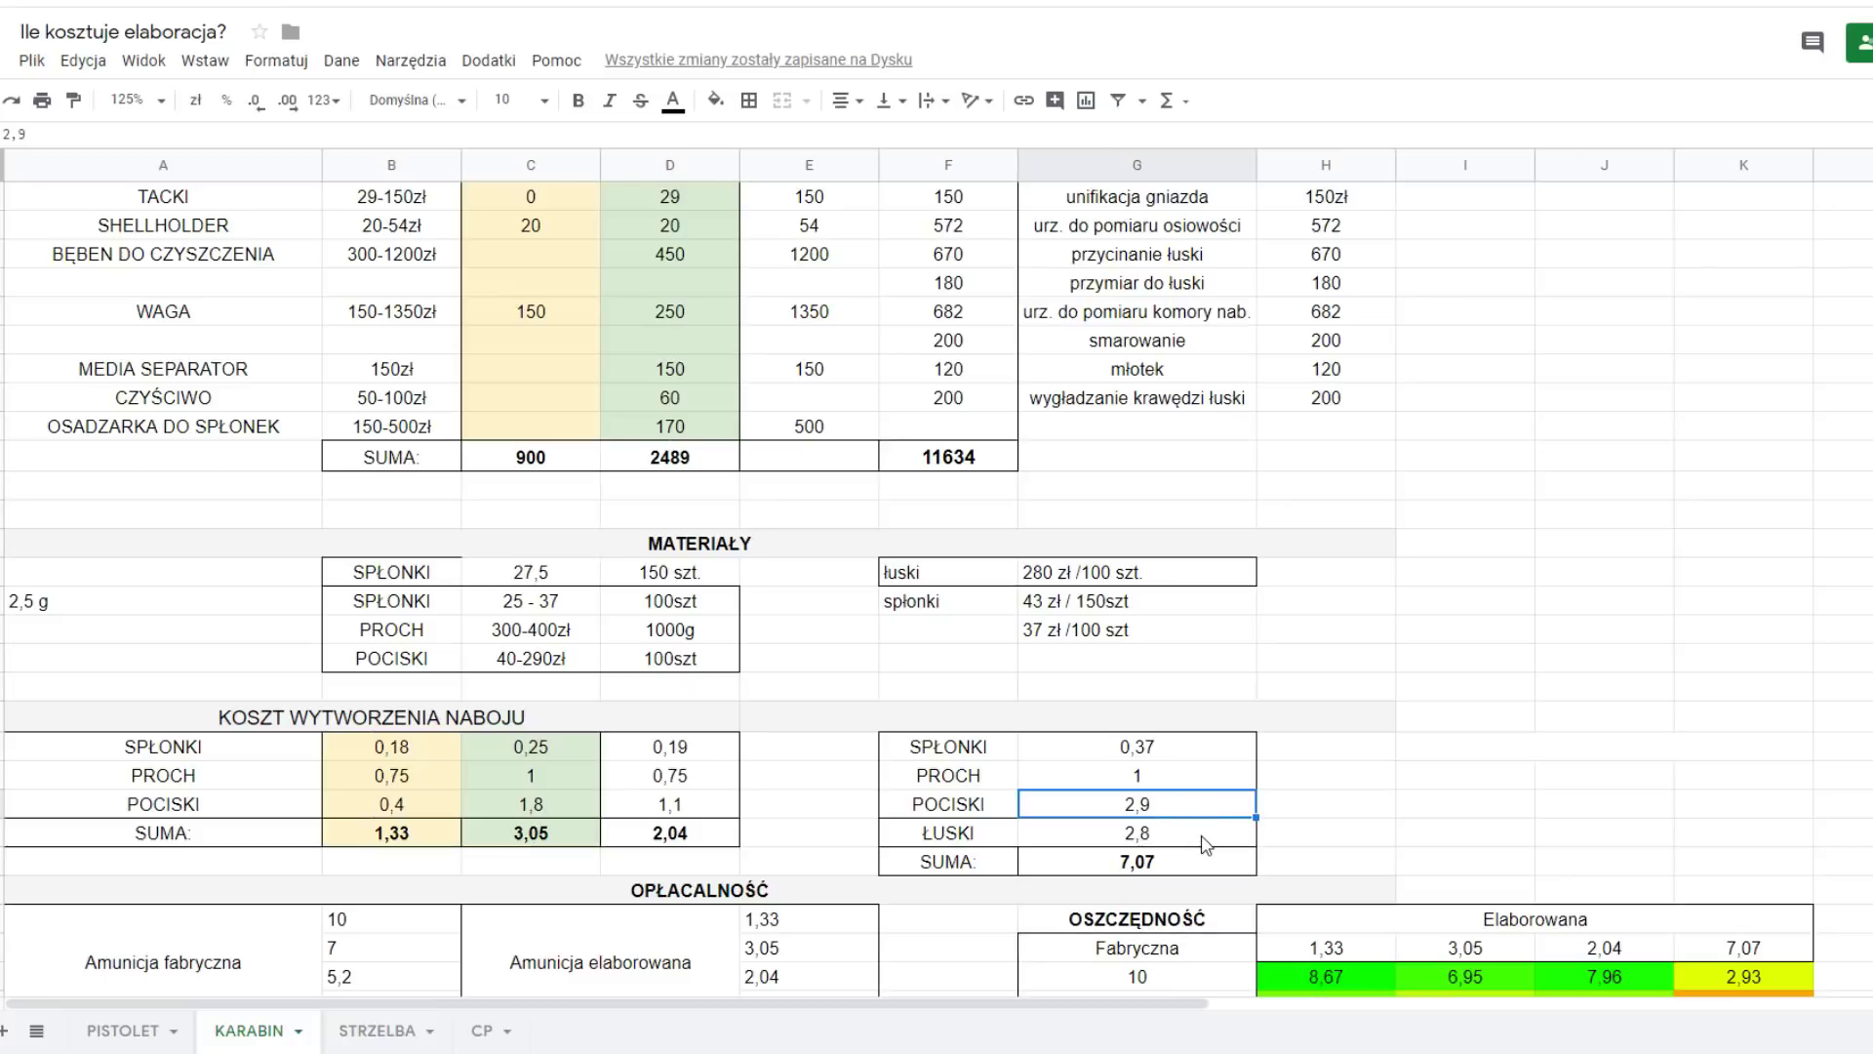
left_click(1198, 836)
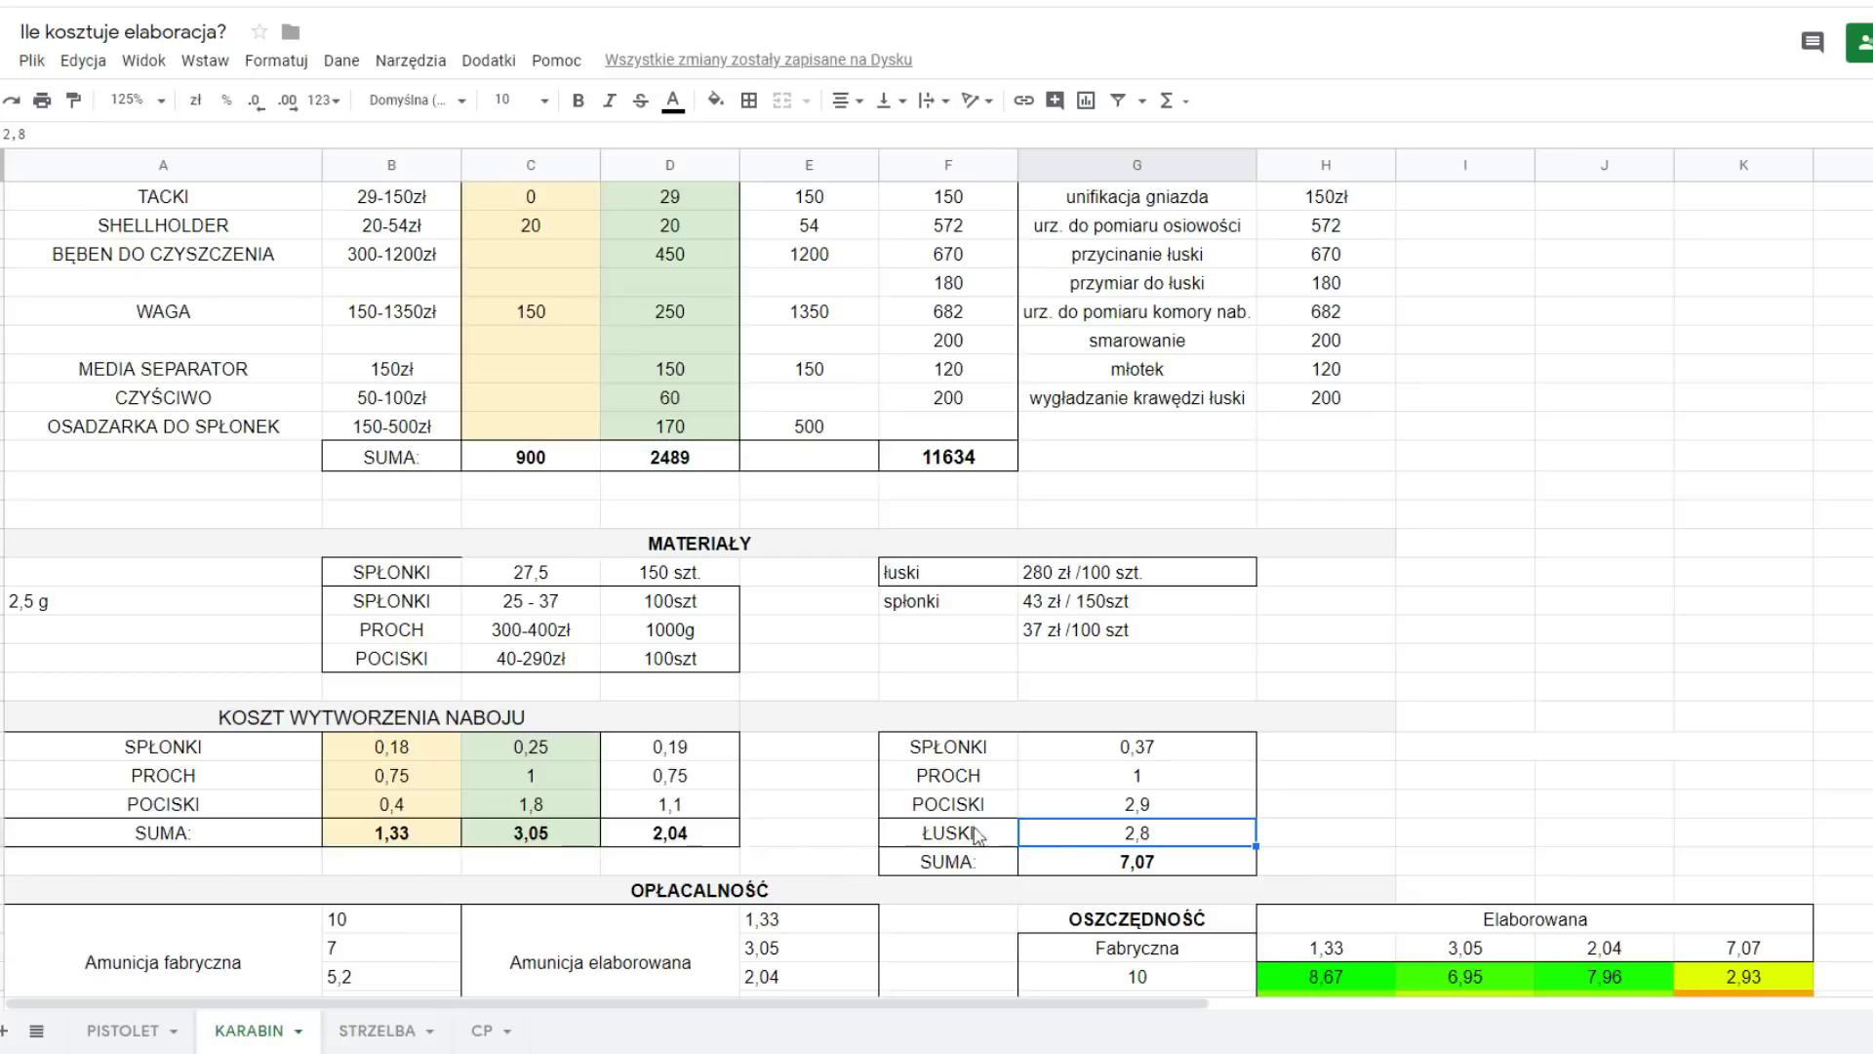
left_click(1160, 875)
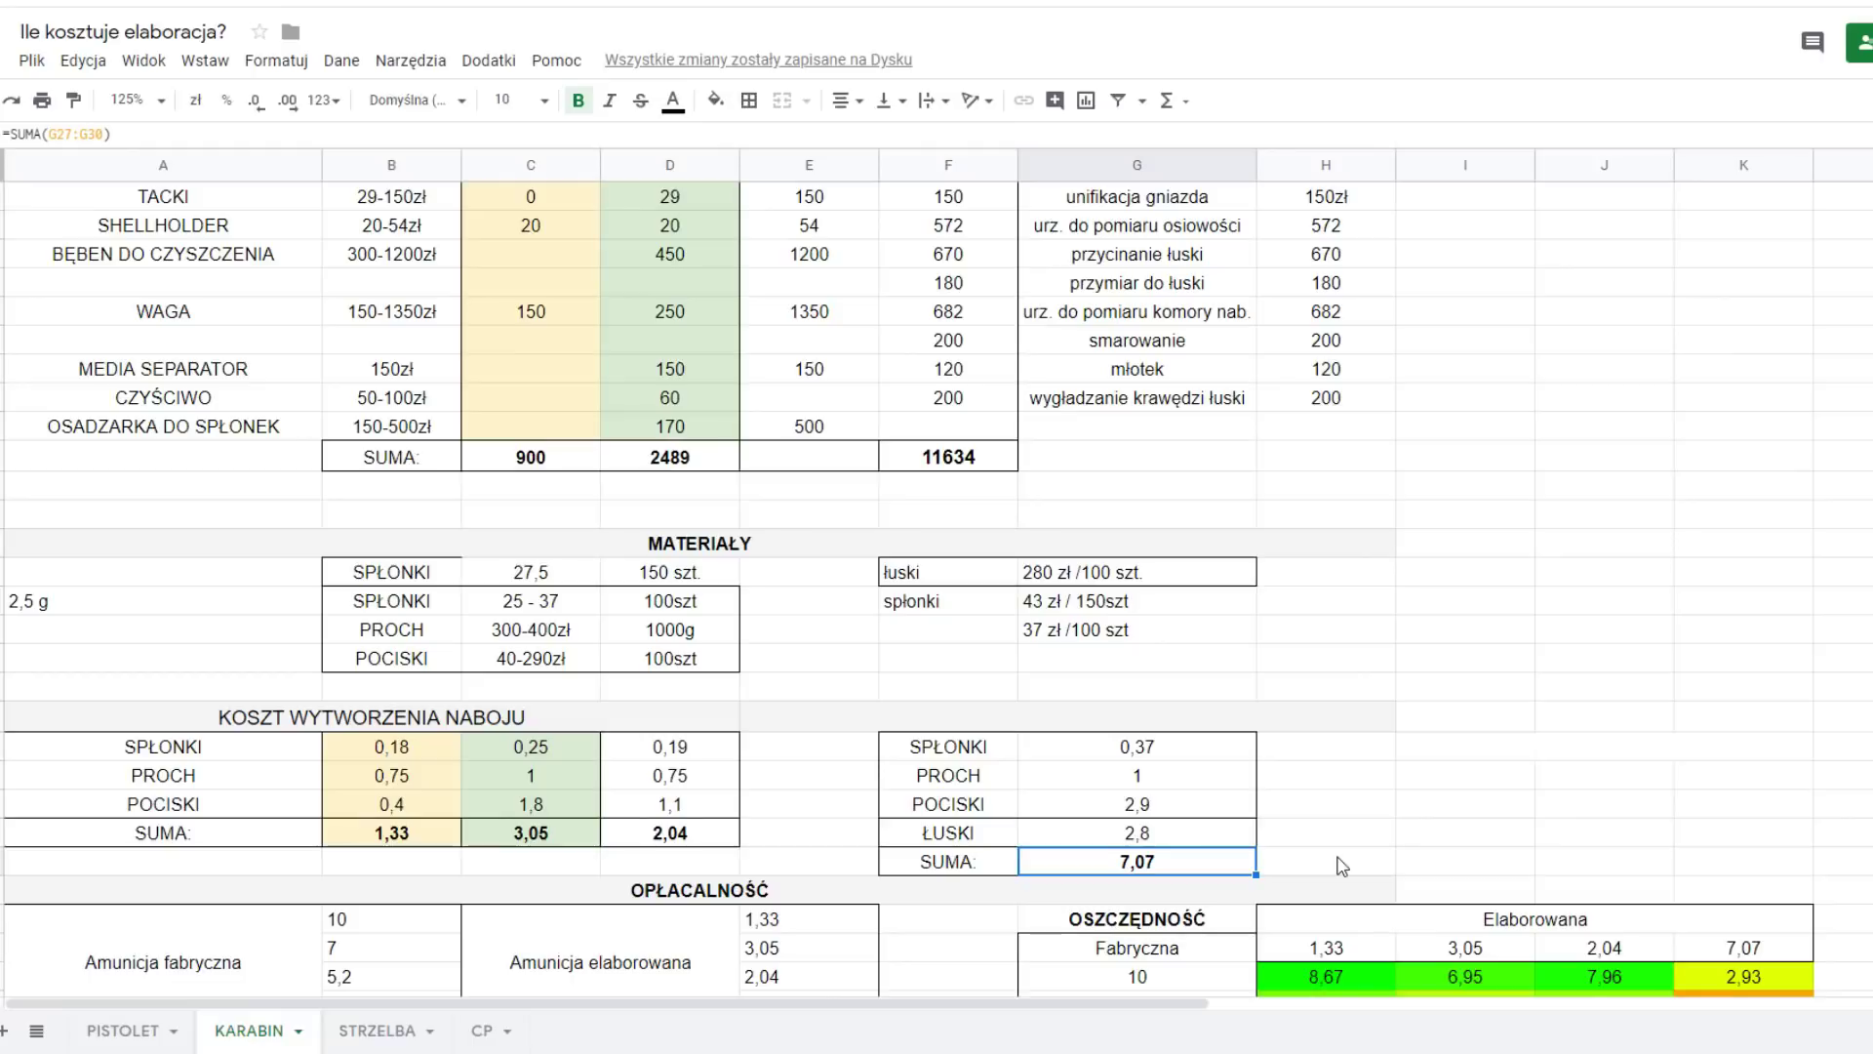
- Review the factory ammunition prices and the reloaded ammunition costs listed in the OPŁACALNOŚĆ section
left_click(1440, 515)
scroll(1440, 520, "down", 2)
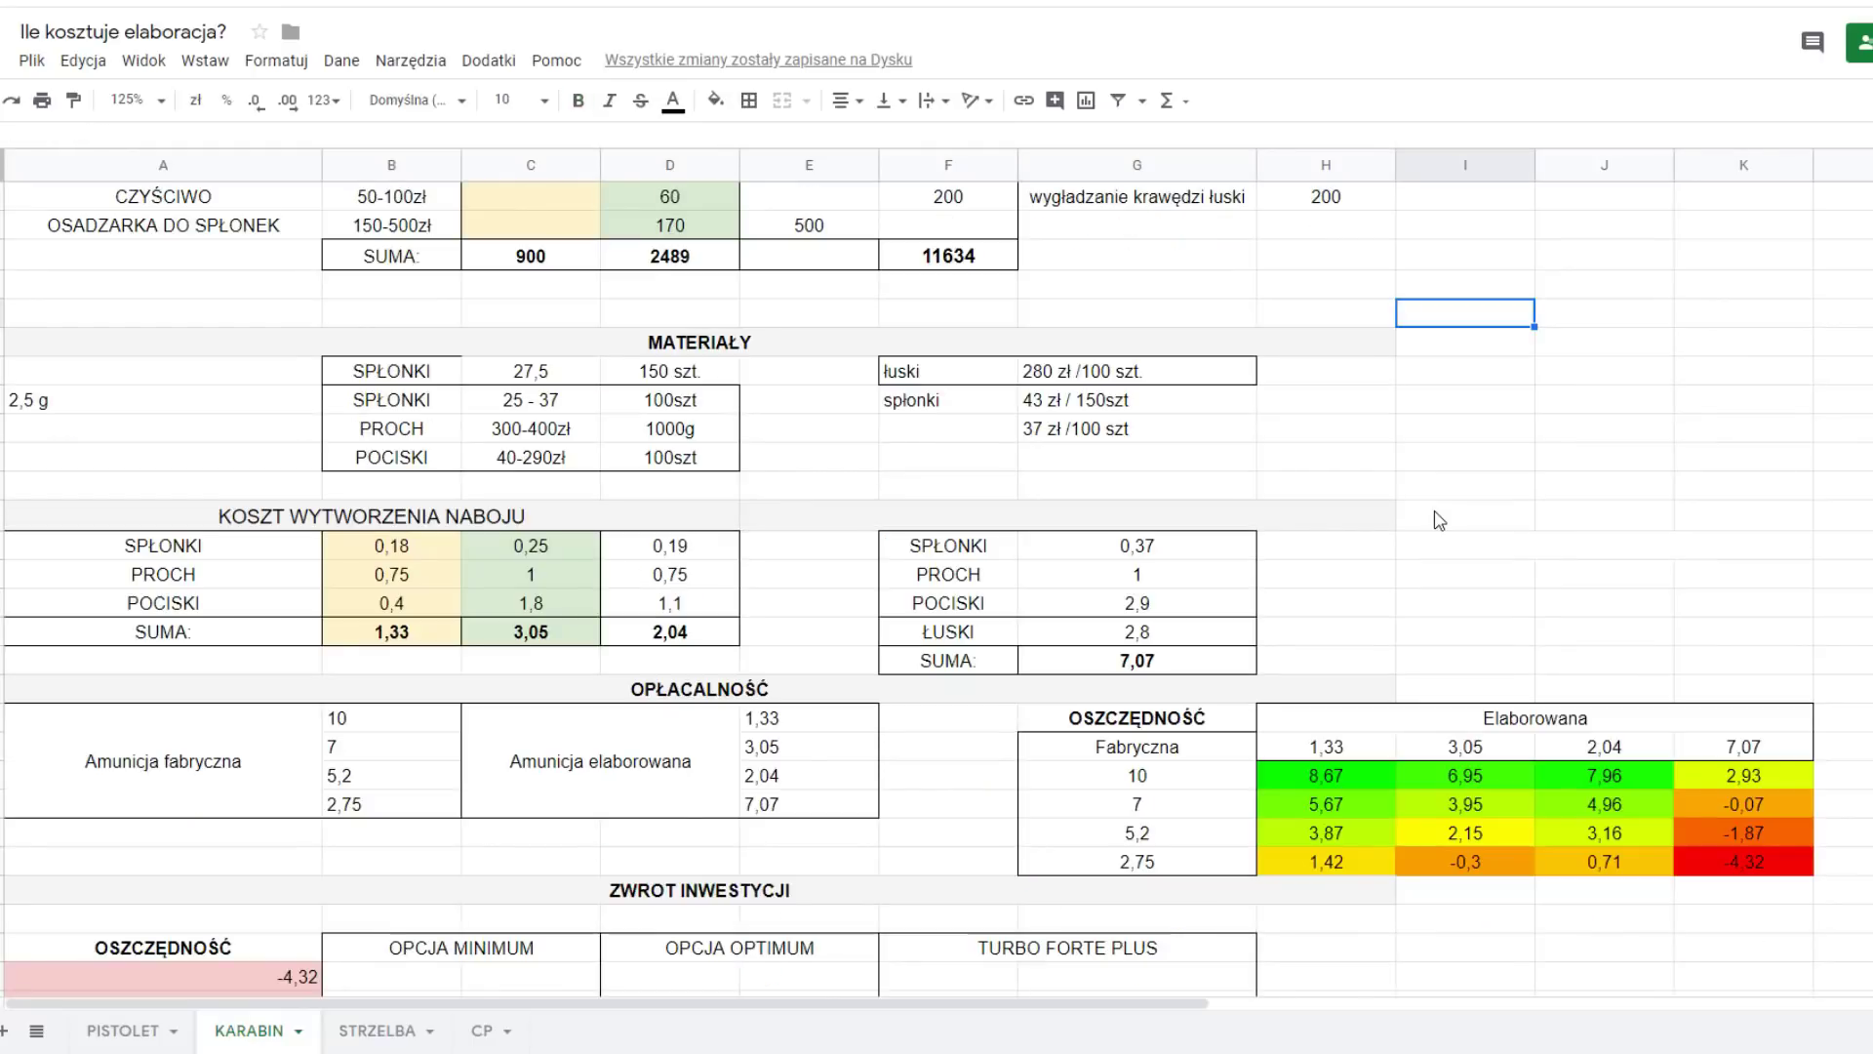
left_click(1371, 520)
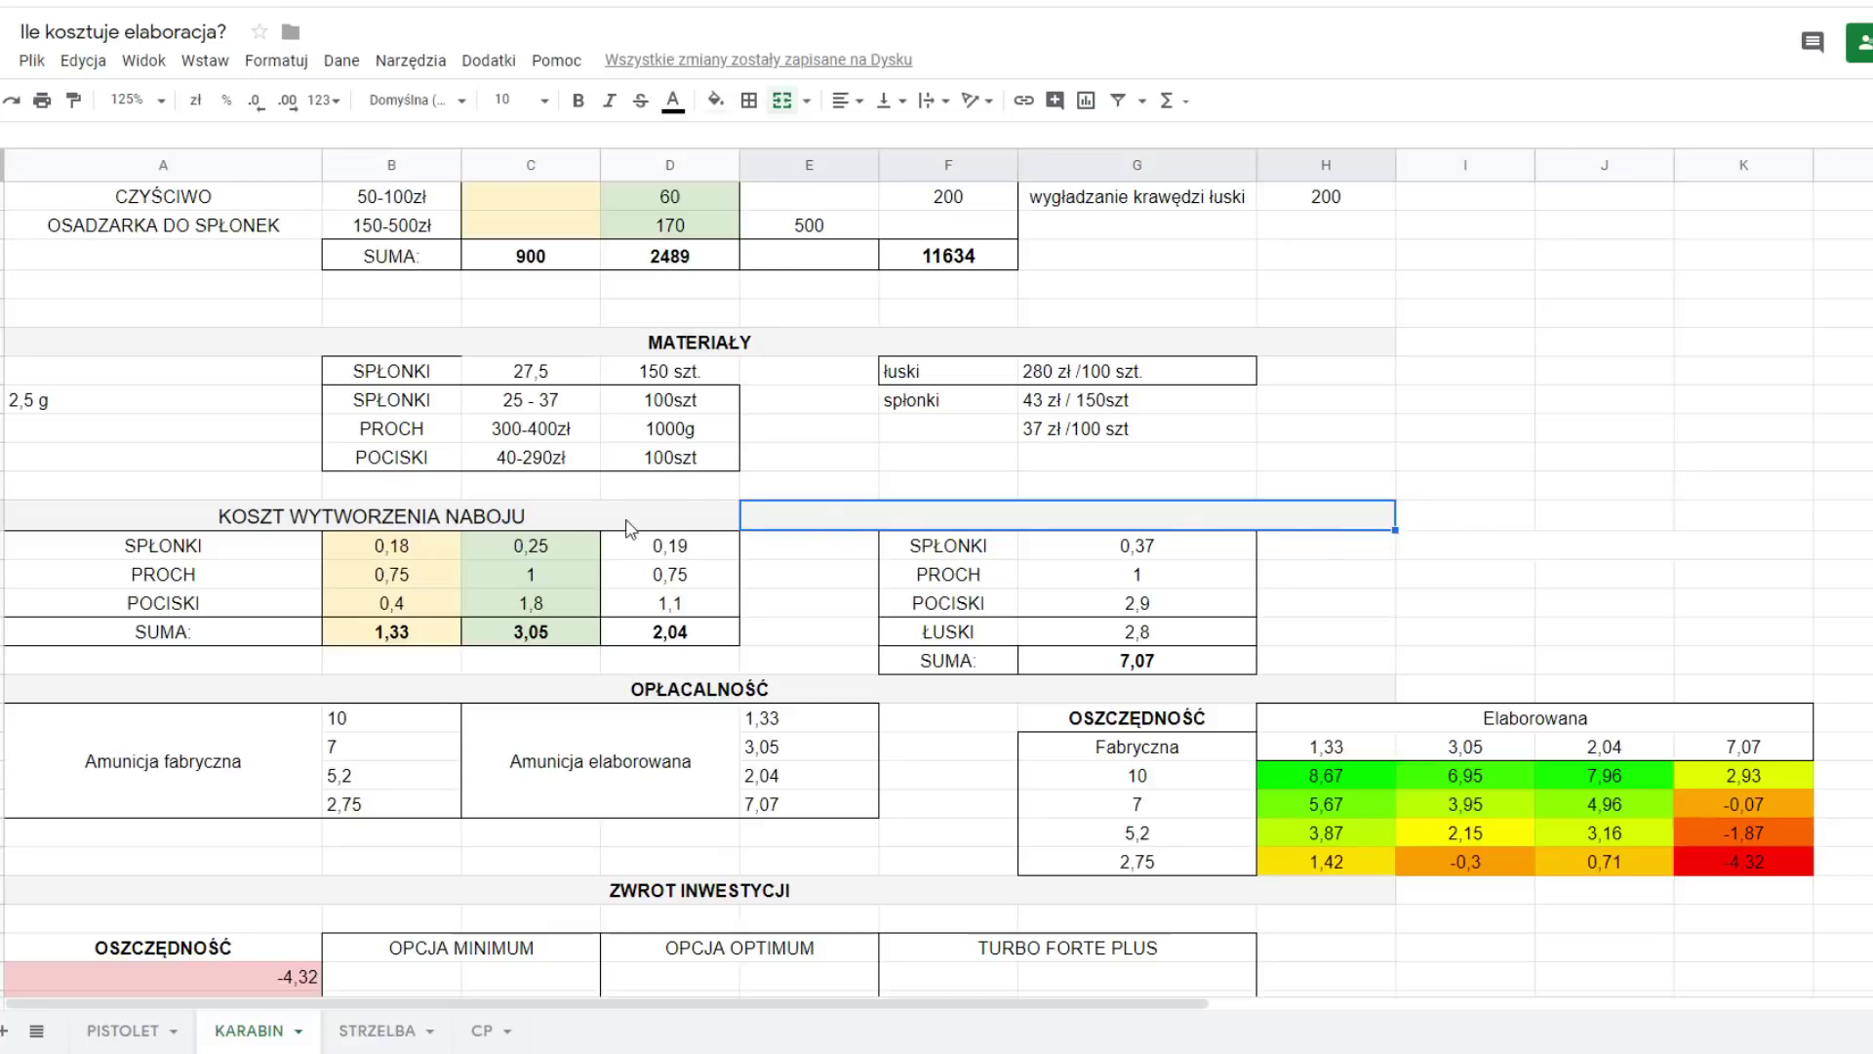
left_click_drag(630, 528, 812, 522)
scroll(831, 576, "down", 2)
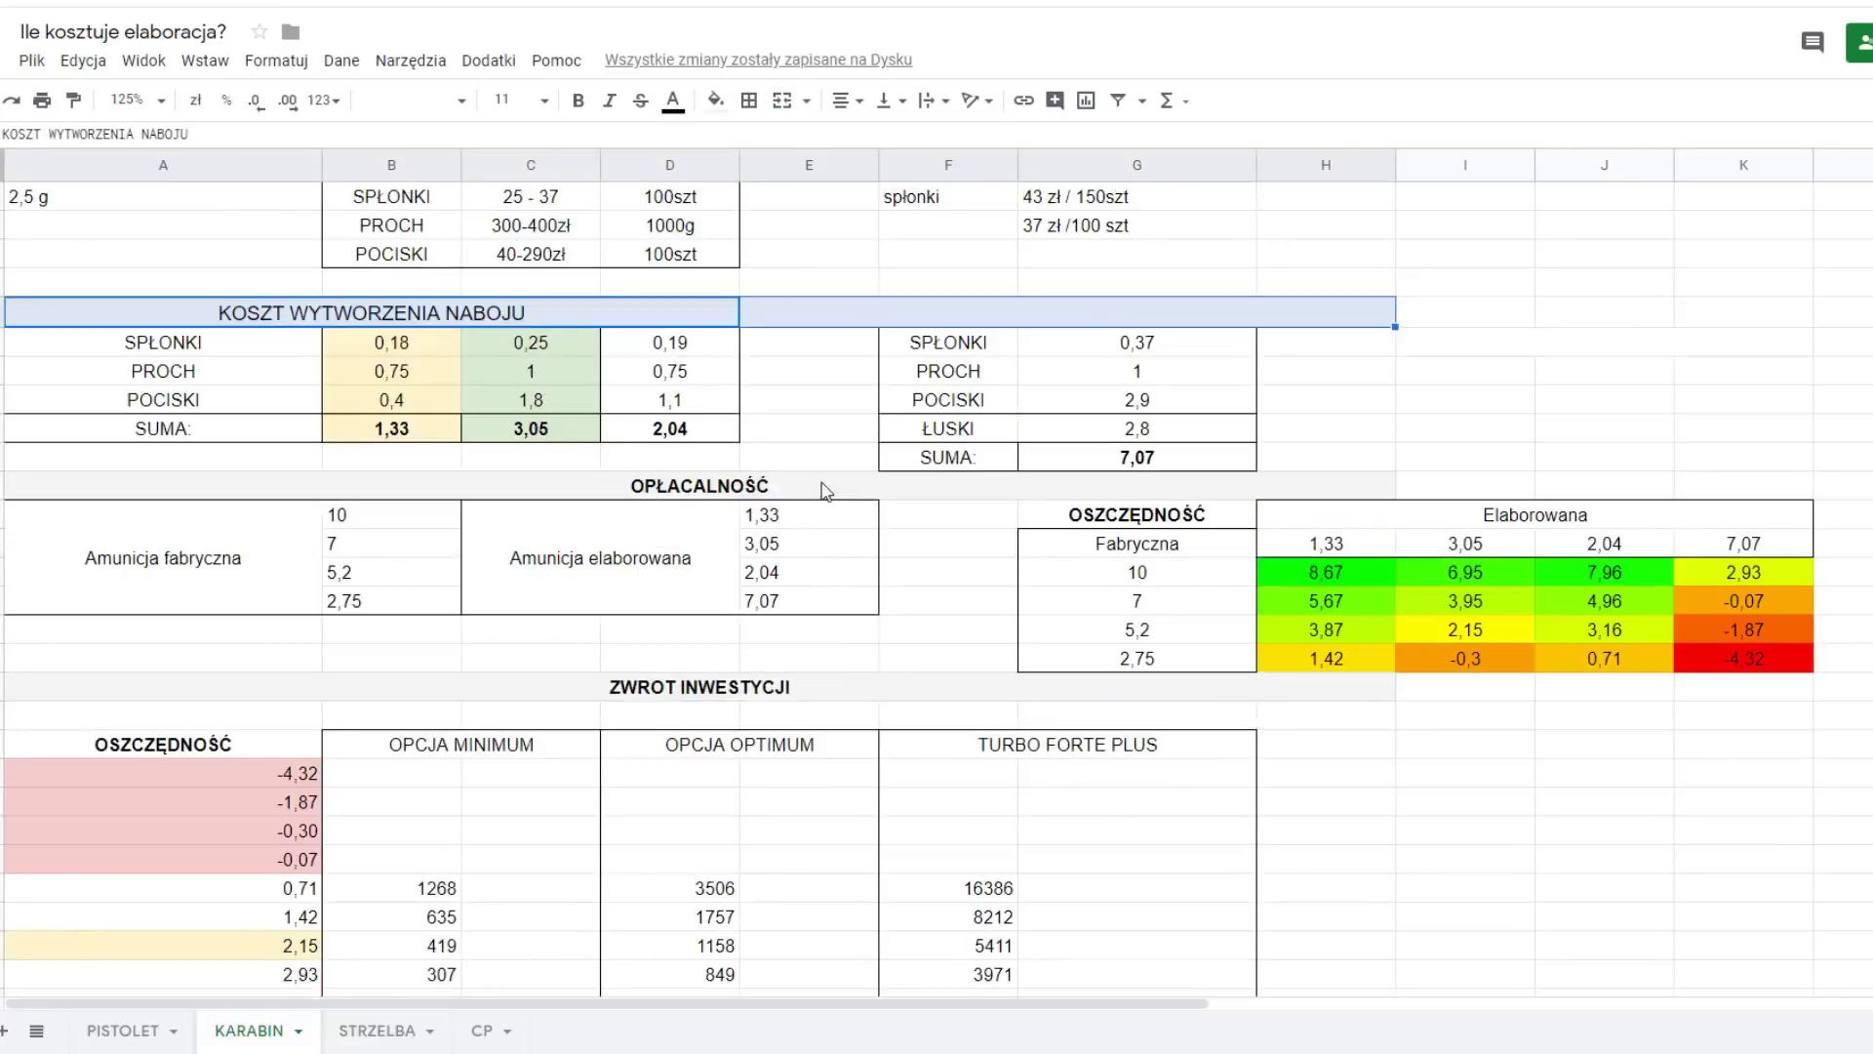
left_click(824, 488)
scroll(857, 521, "up", 2)
left_click(424, 726)
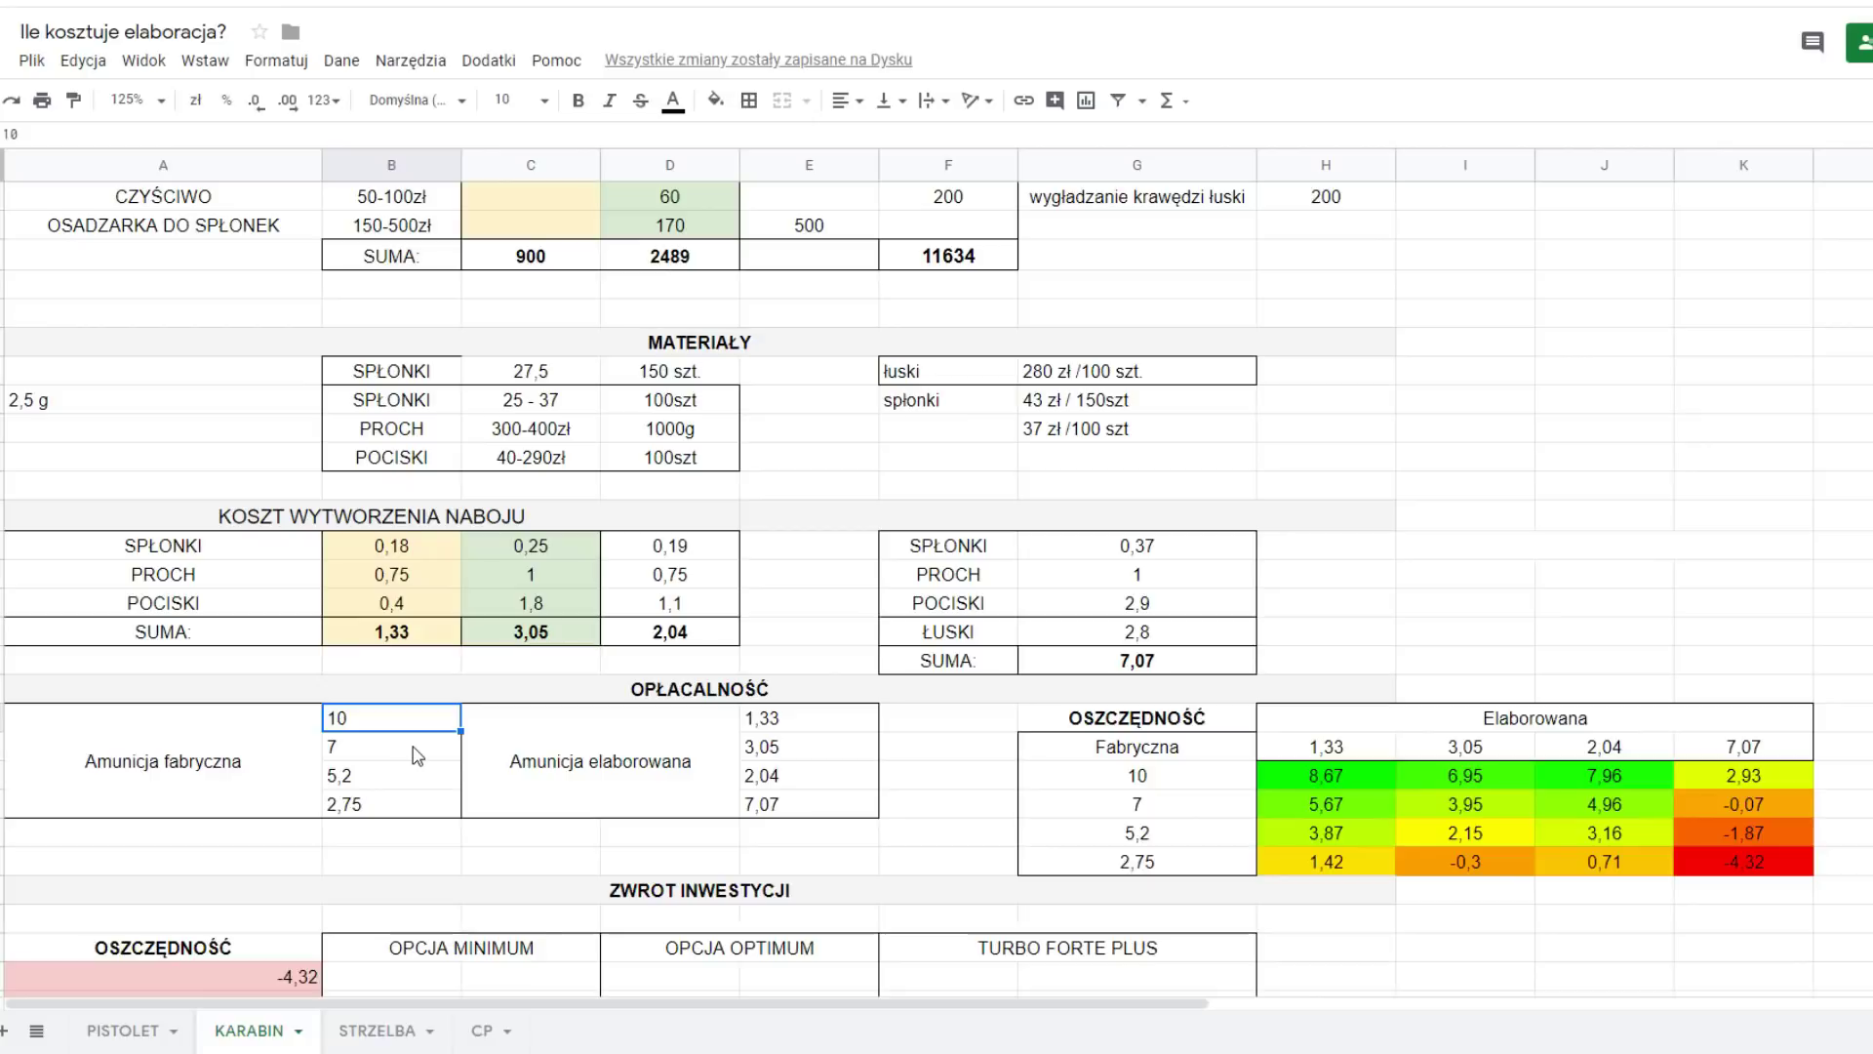
left_click(418, 756)
left_click(409, 784)
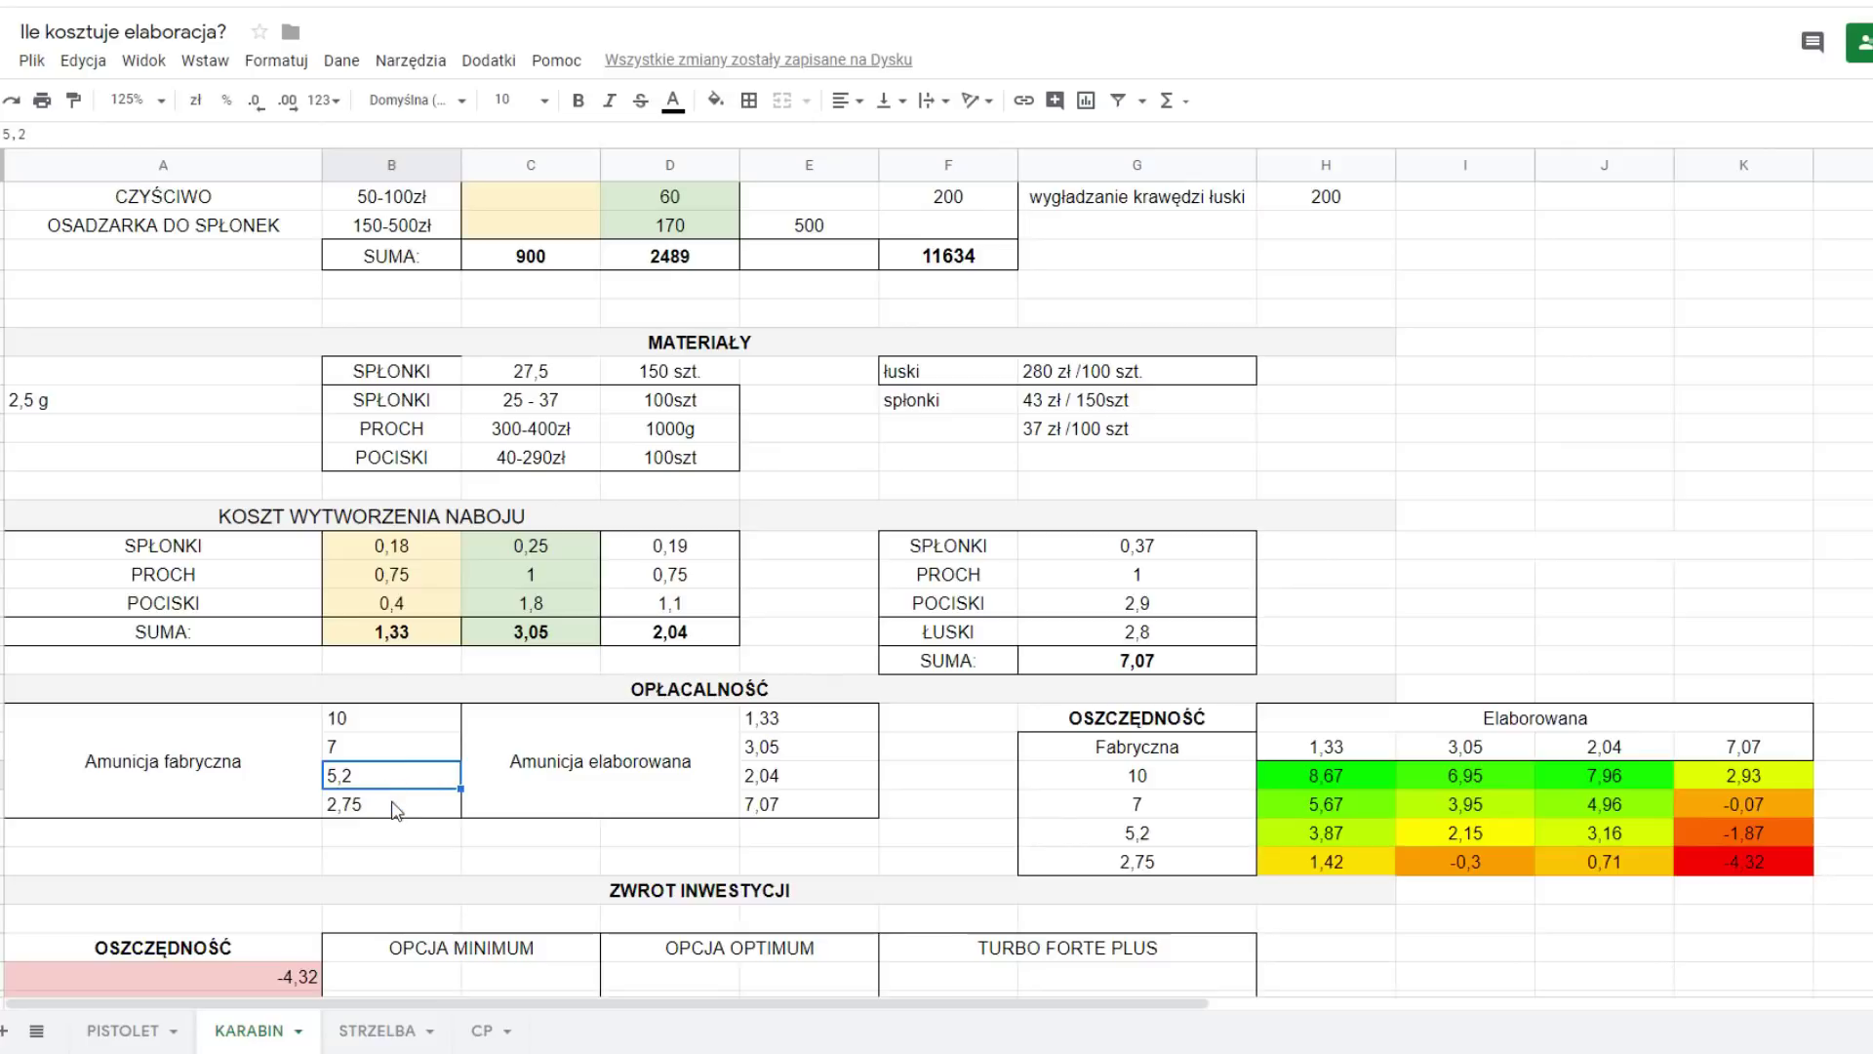
left_click(418, 814)
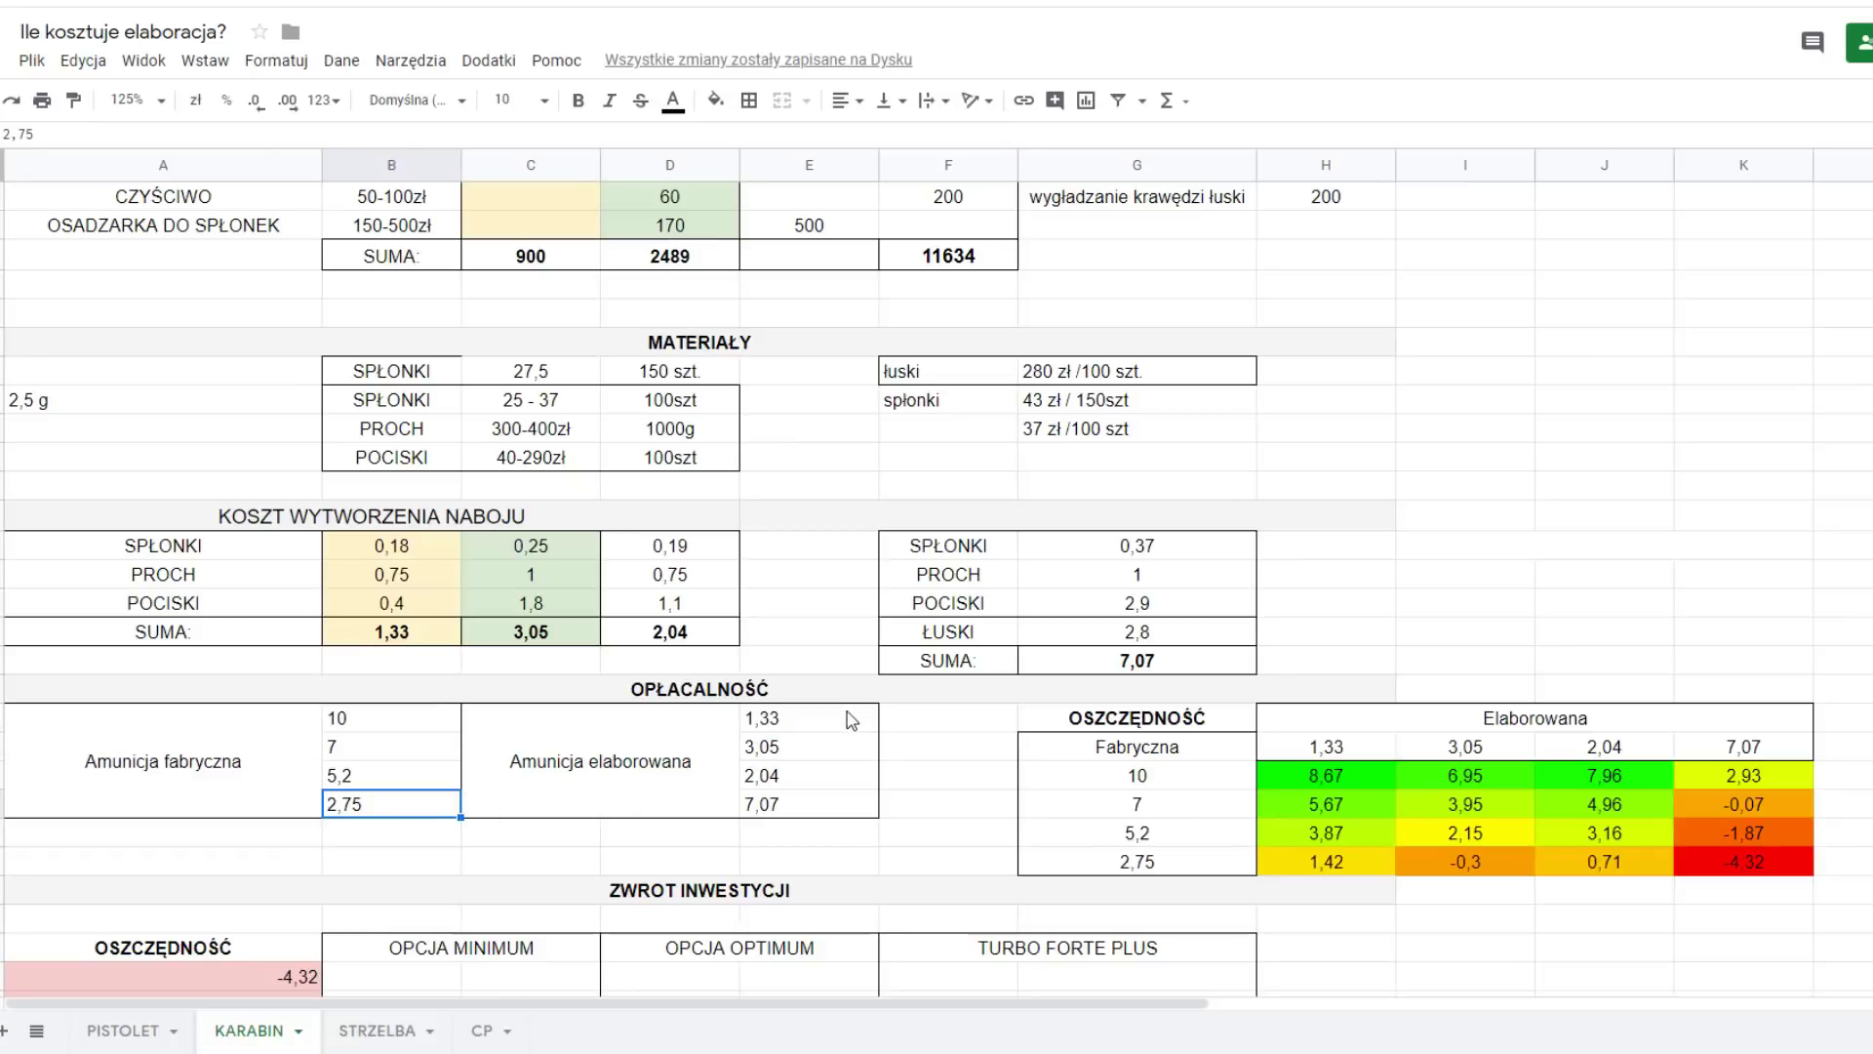
left_click_drag(851, 720, 858, 810)
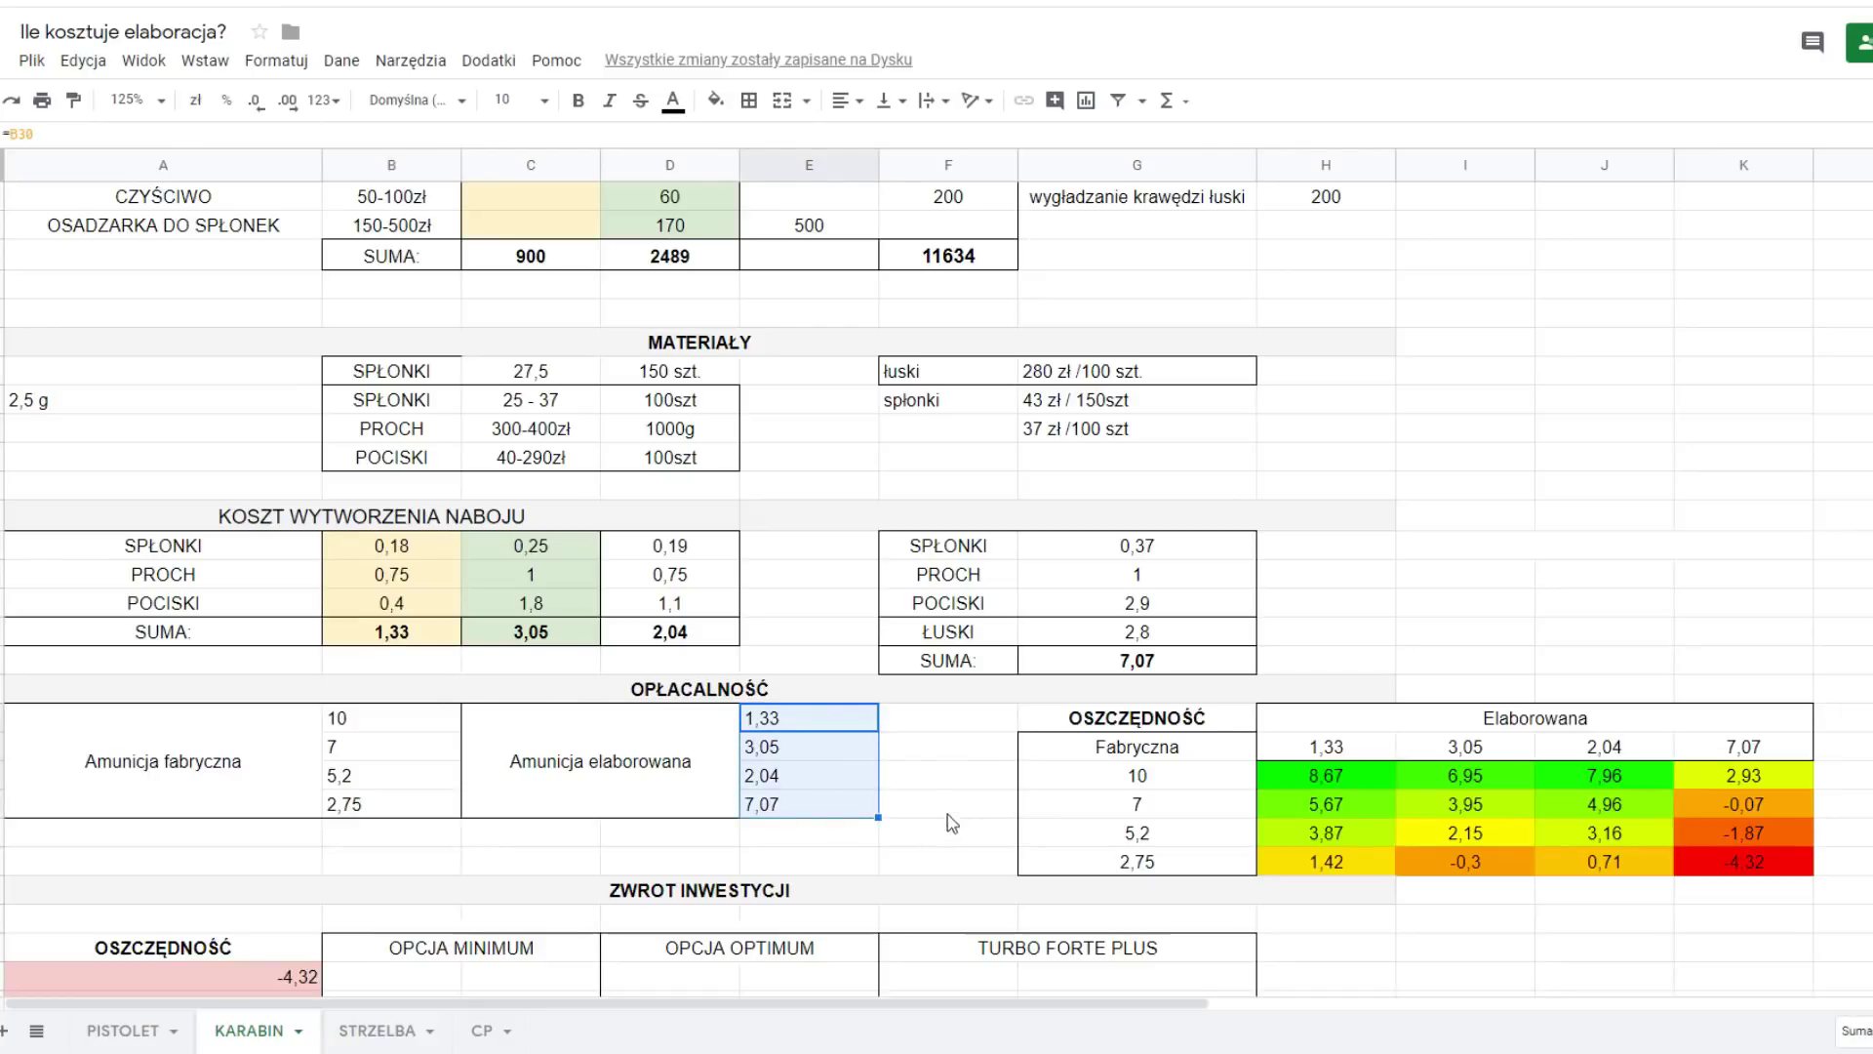
- Examine the OSZCZĘDNOŚĆ matrix of factory against reloaded costs, from its first savings cell to its last
left_click(1231, 724)
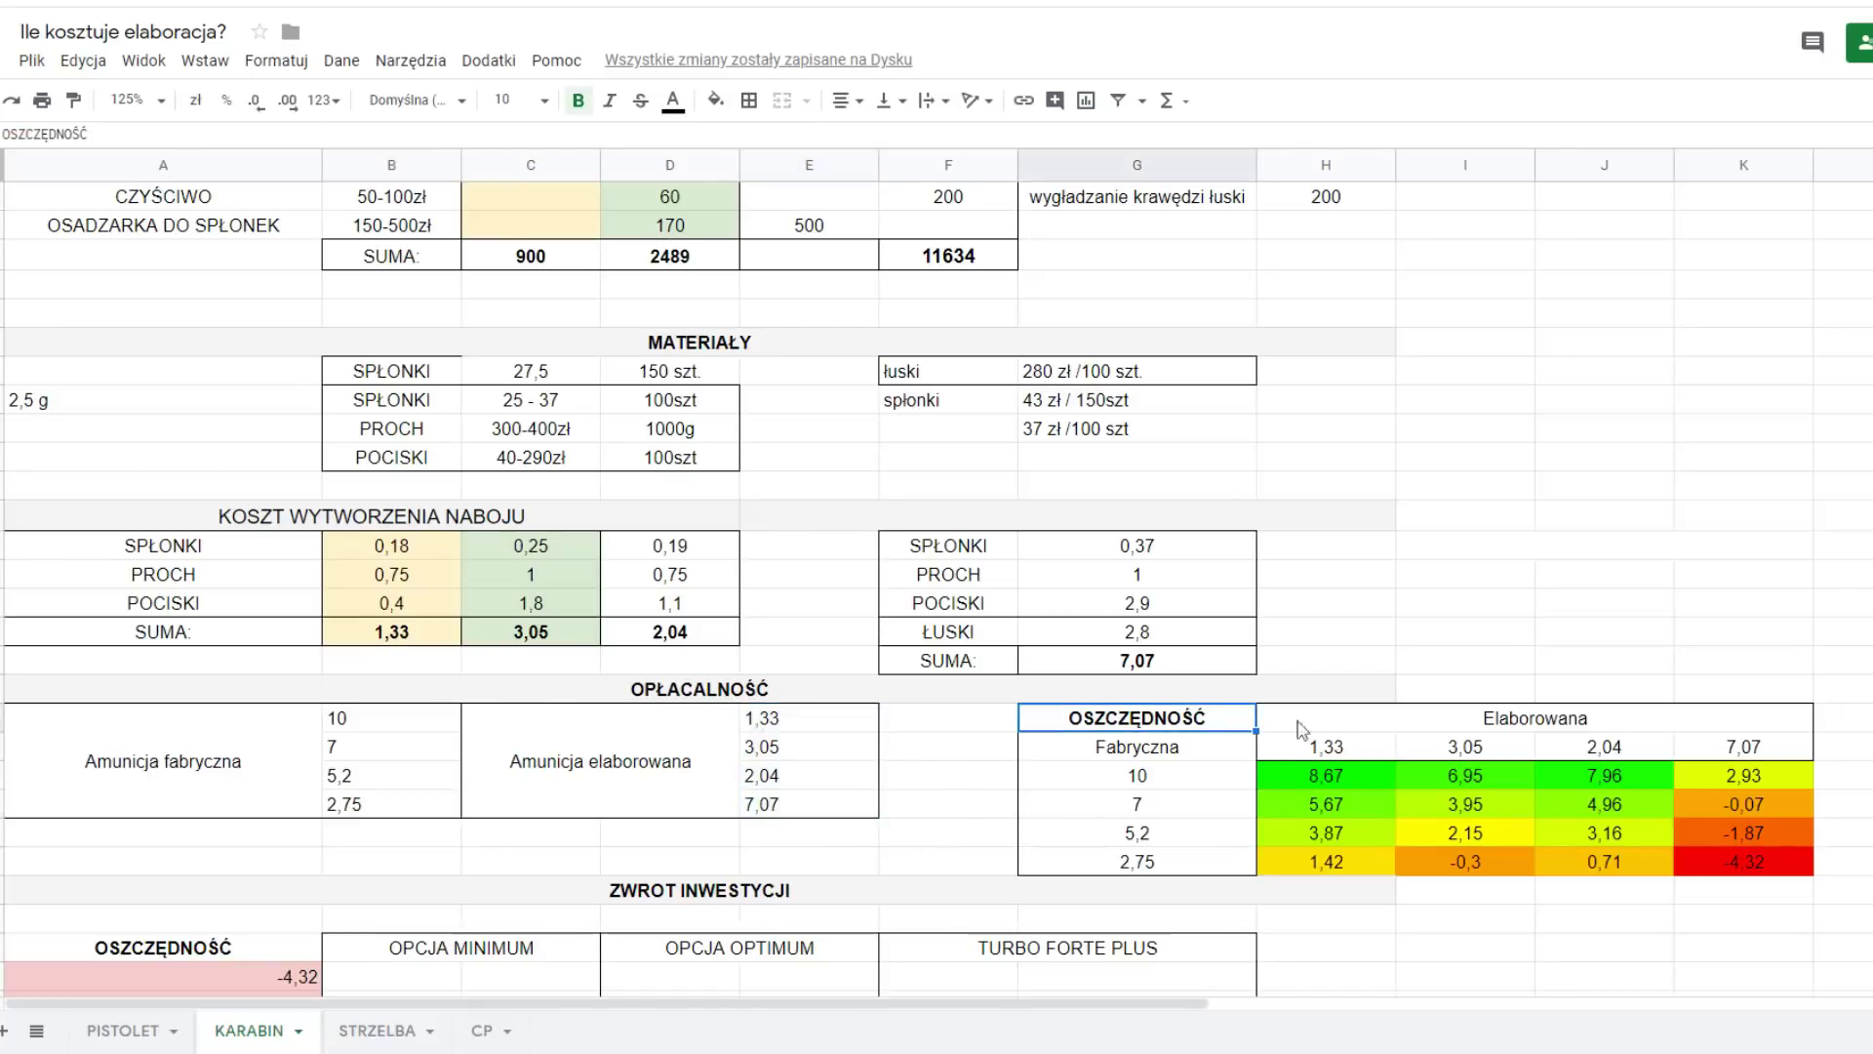
left_click(1333, 722)
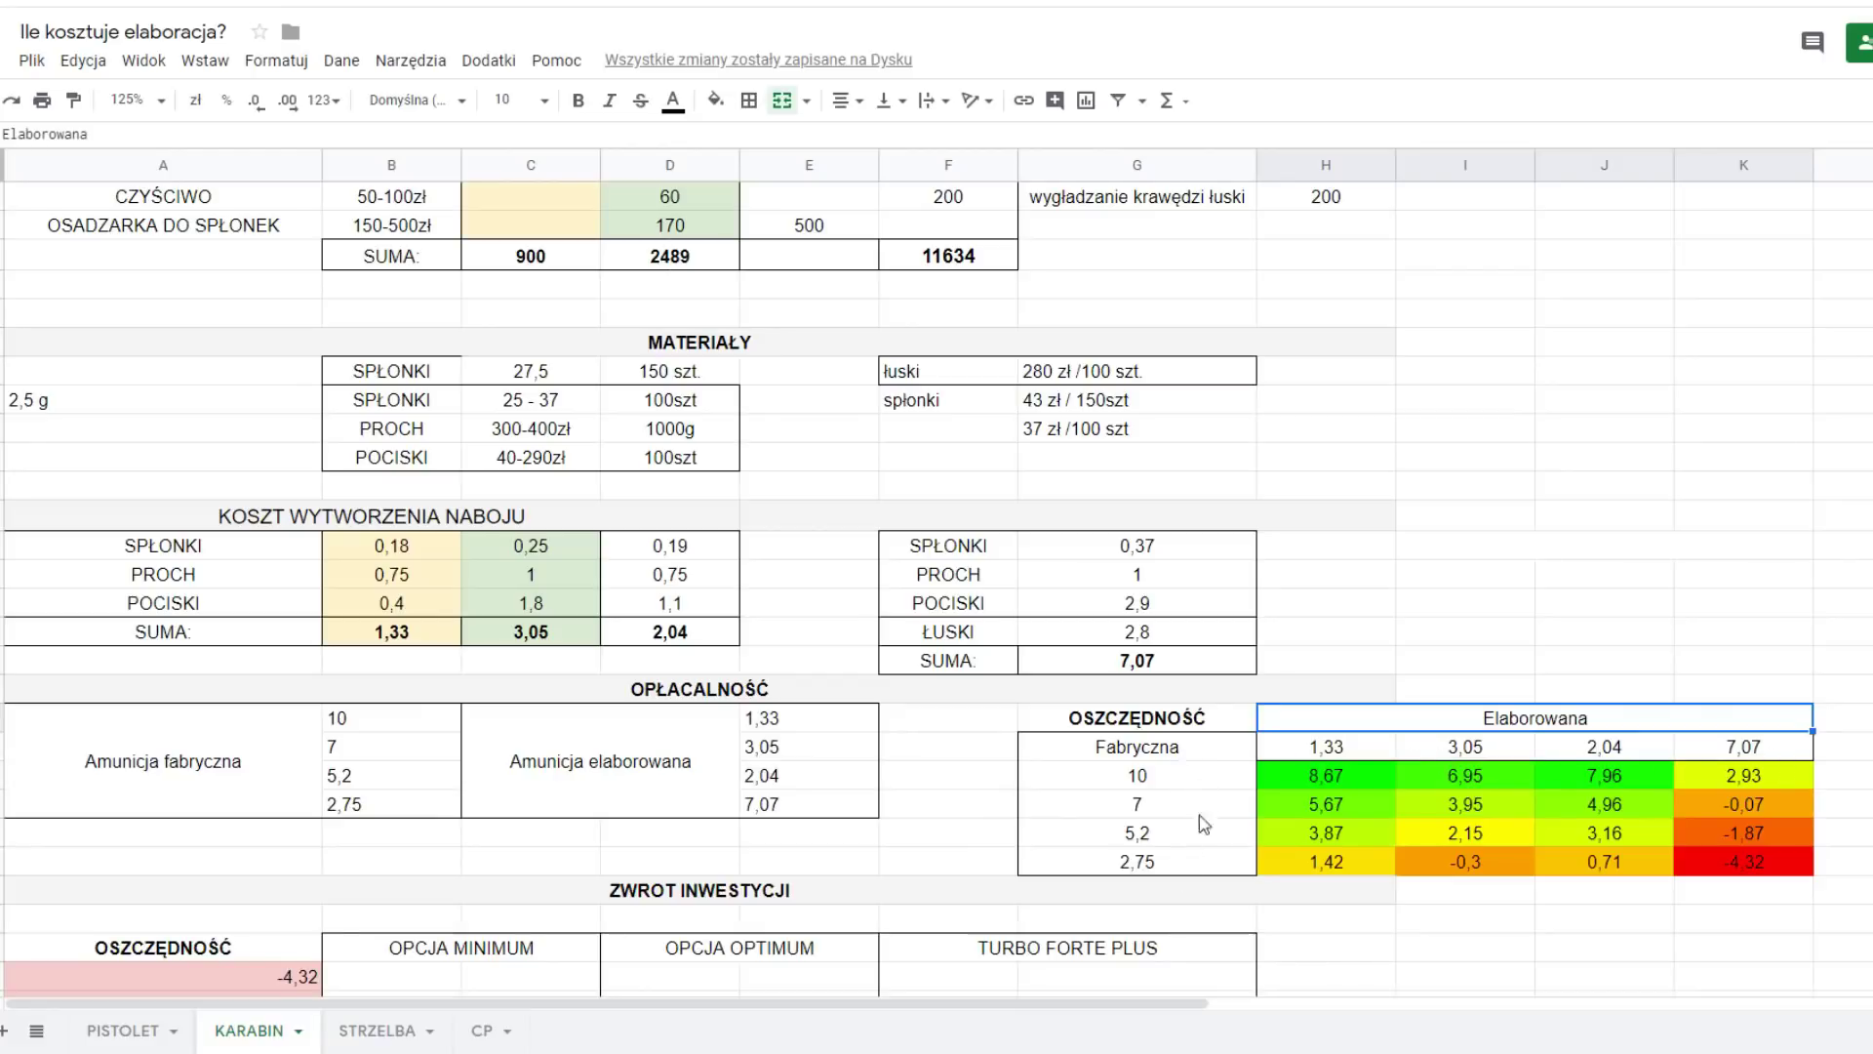
left_click(1352, 779)
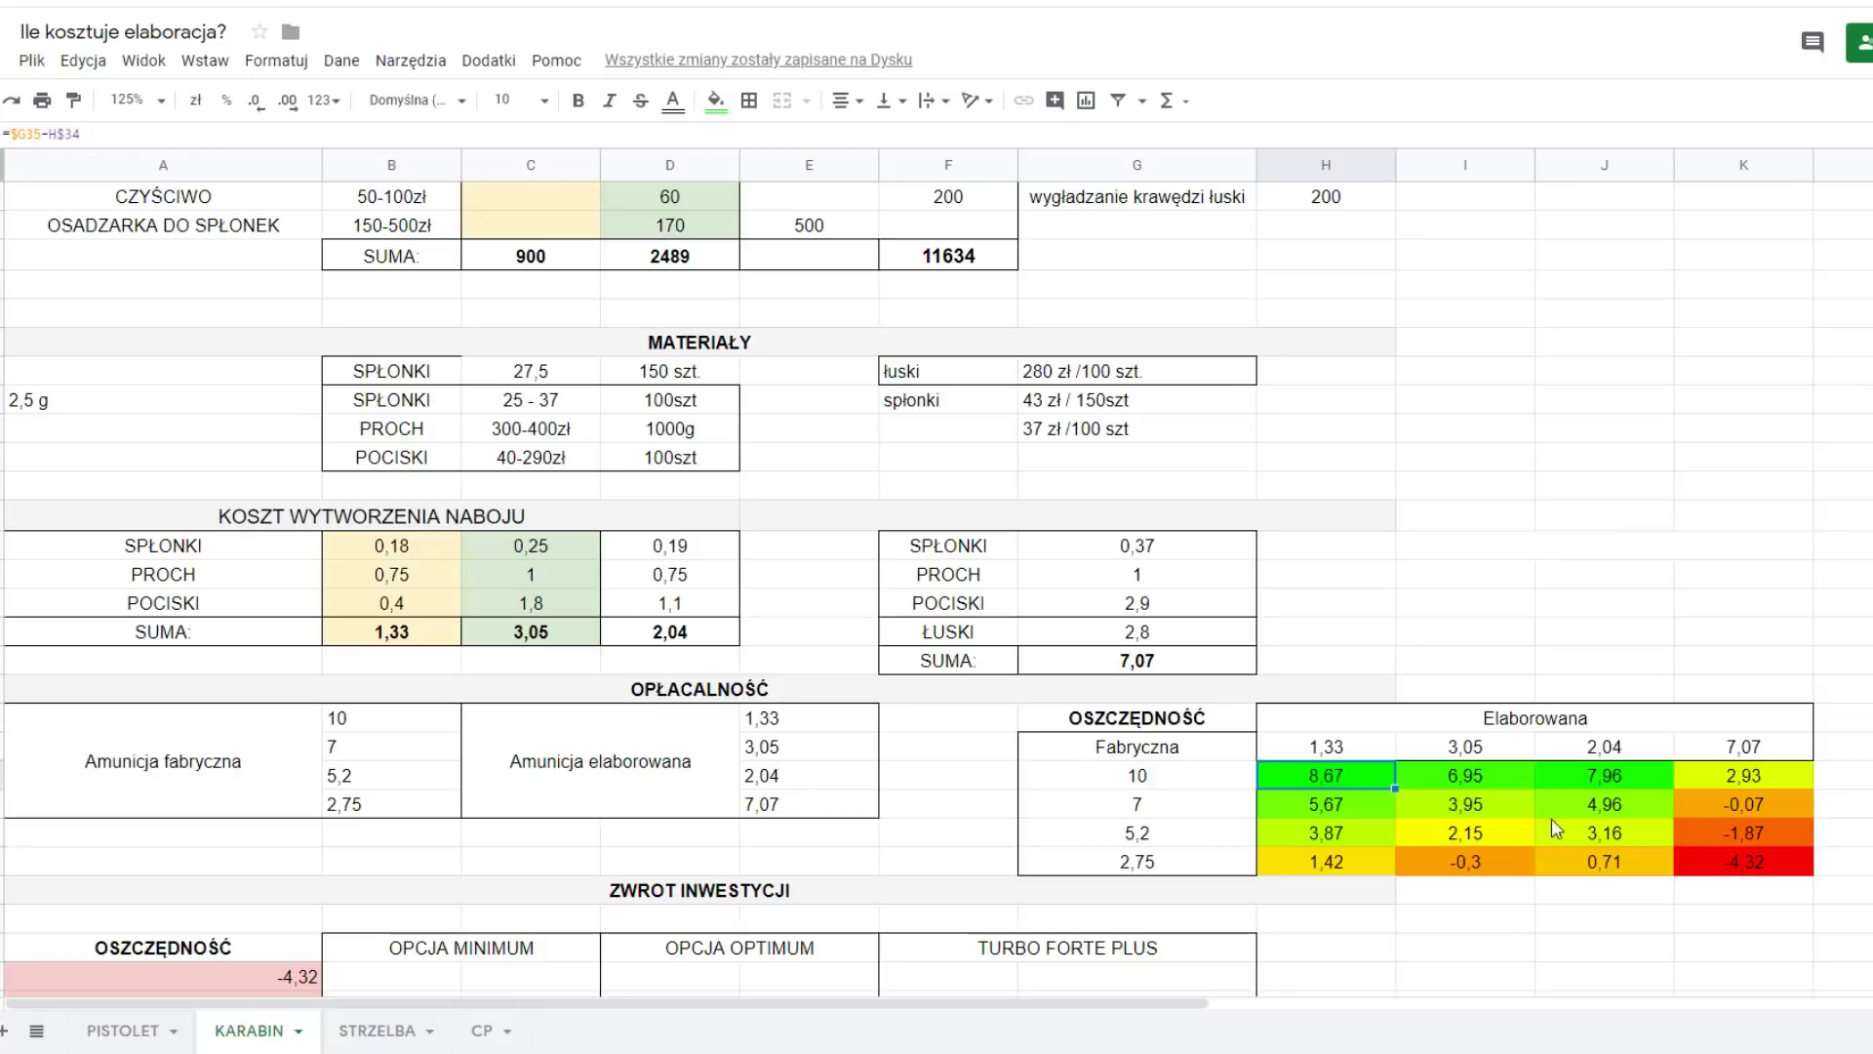
left_click(1707, 867)
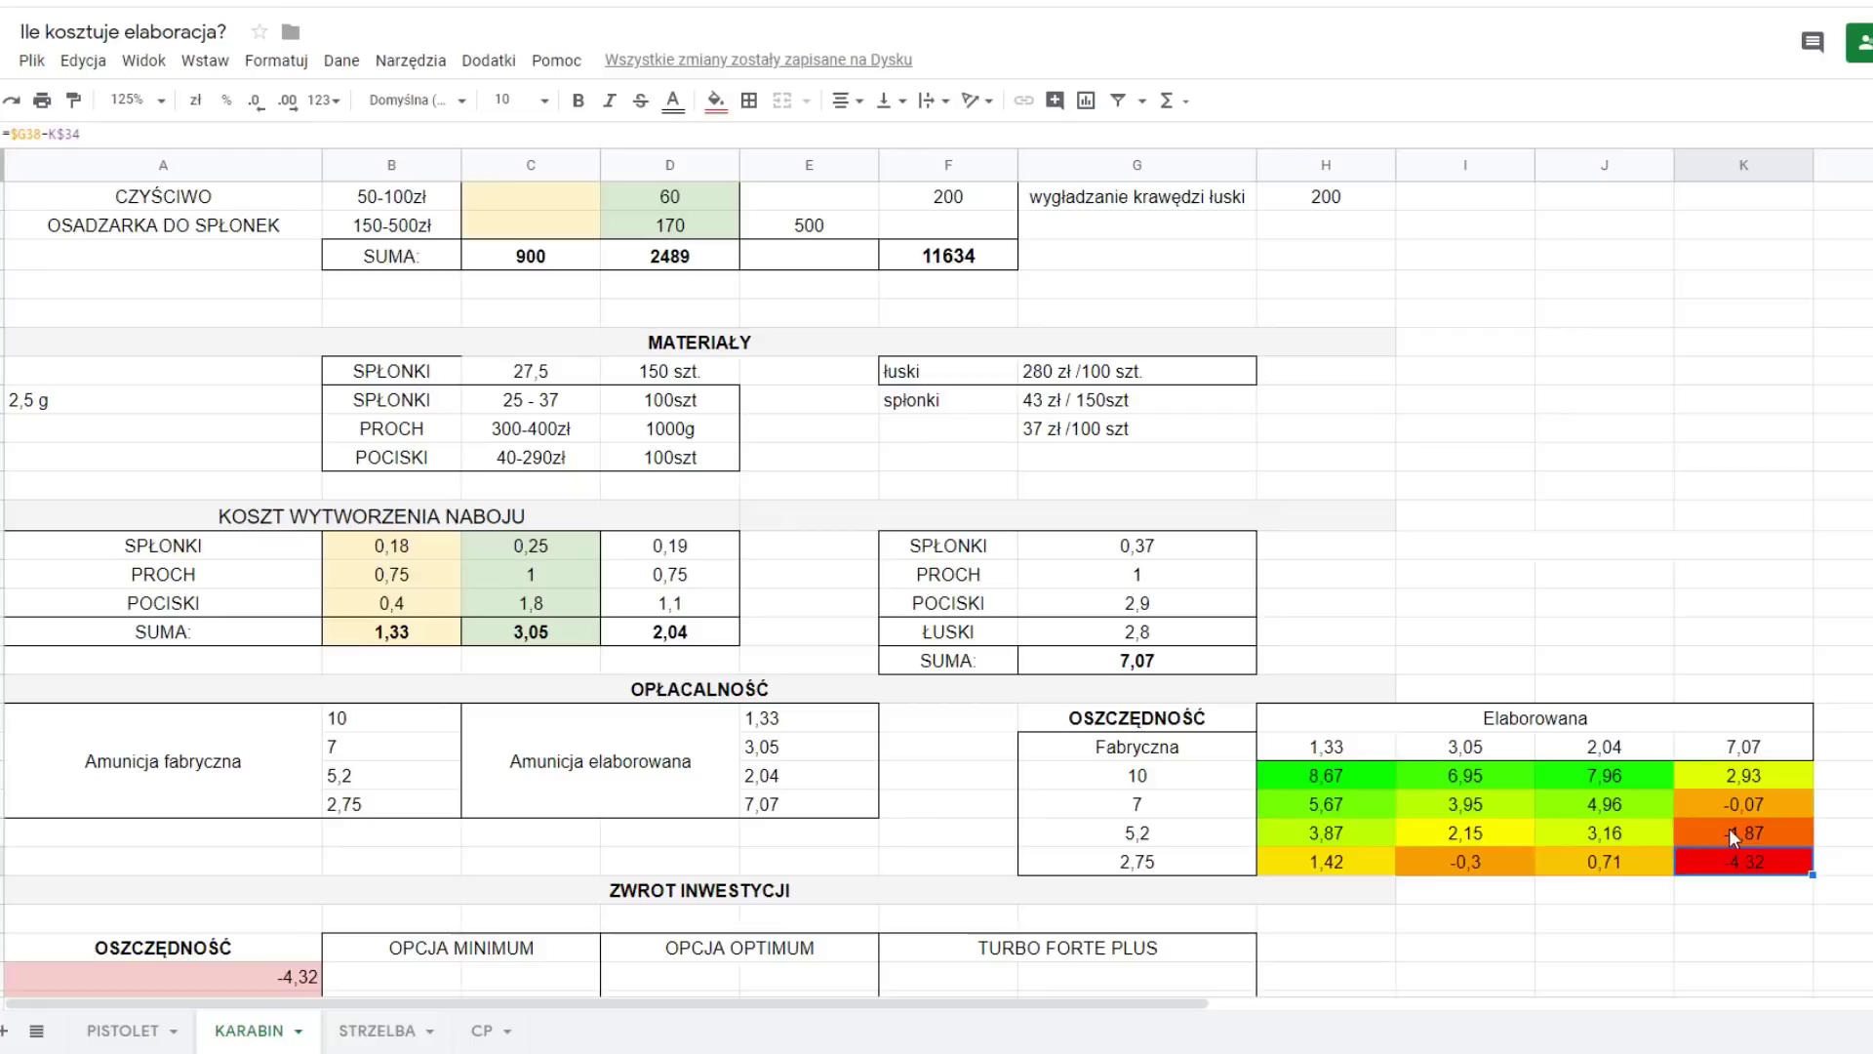
left_click(944, 724)
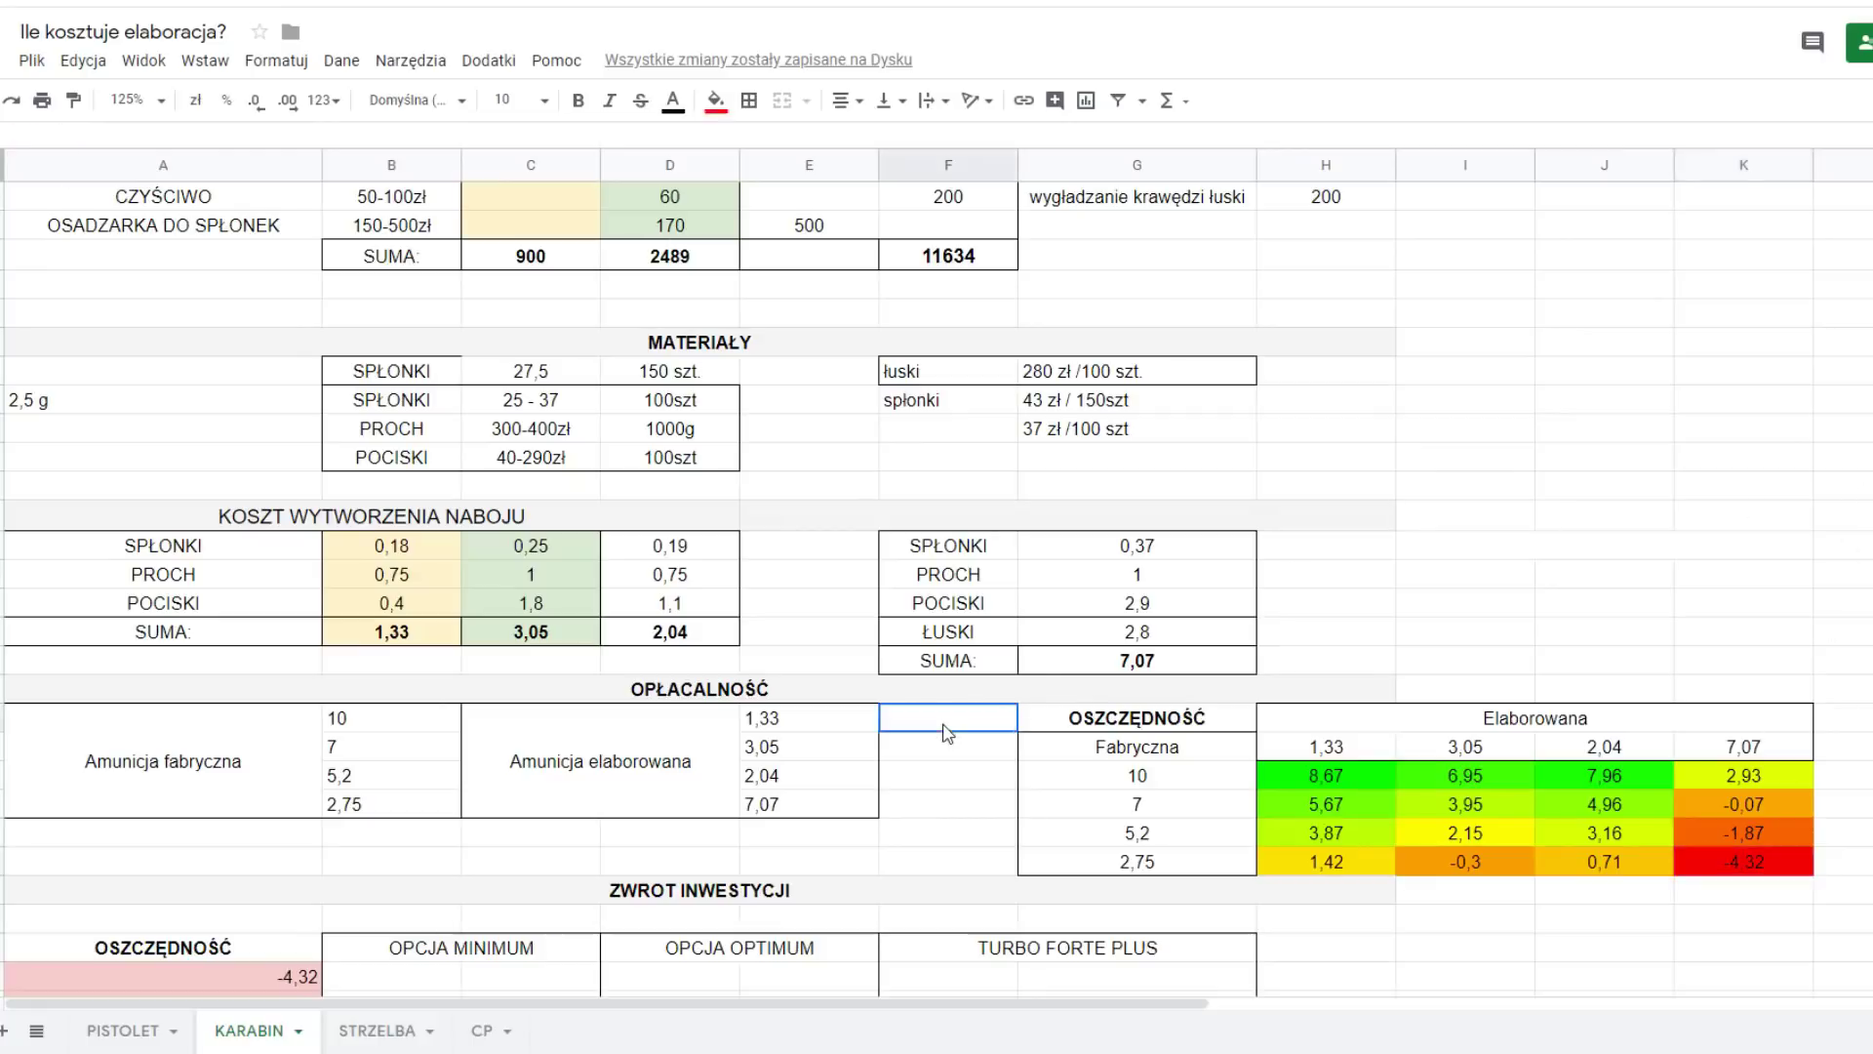
- Examine the positive values of the OSZCZĘDNOŚĆ column in the ZWROT INWESTYCJI section
scroll(944, 732, "down", 5)
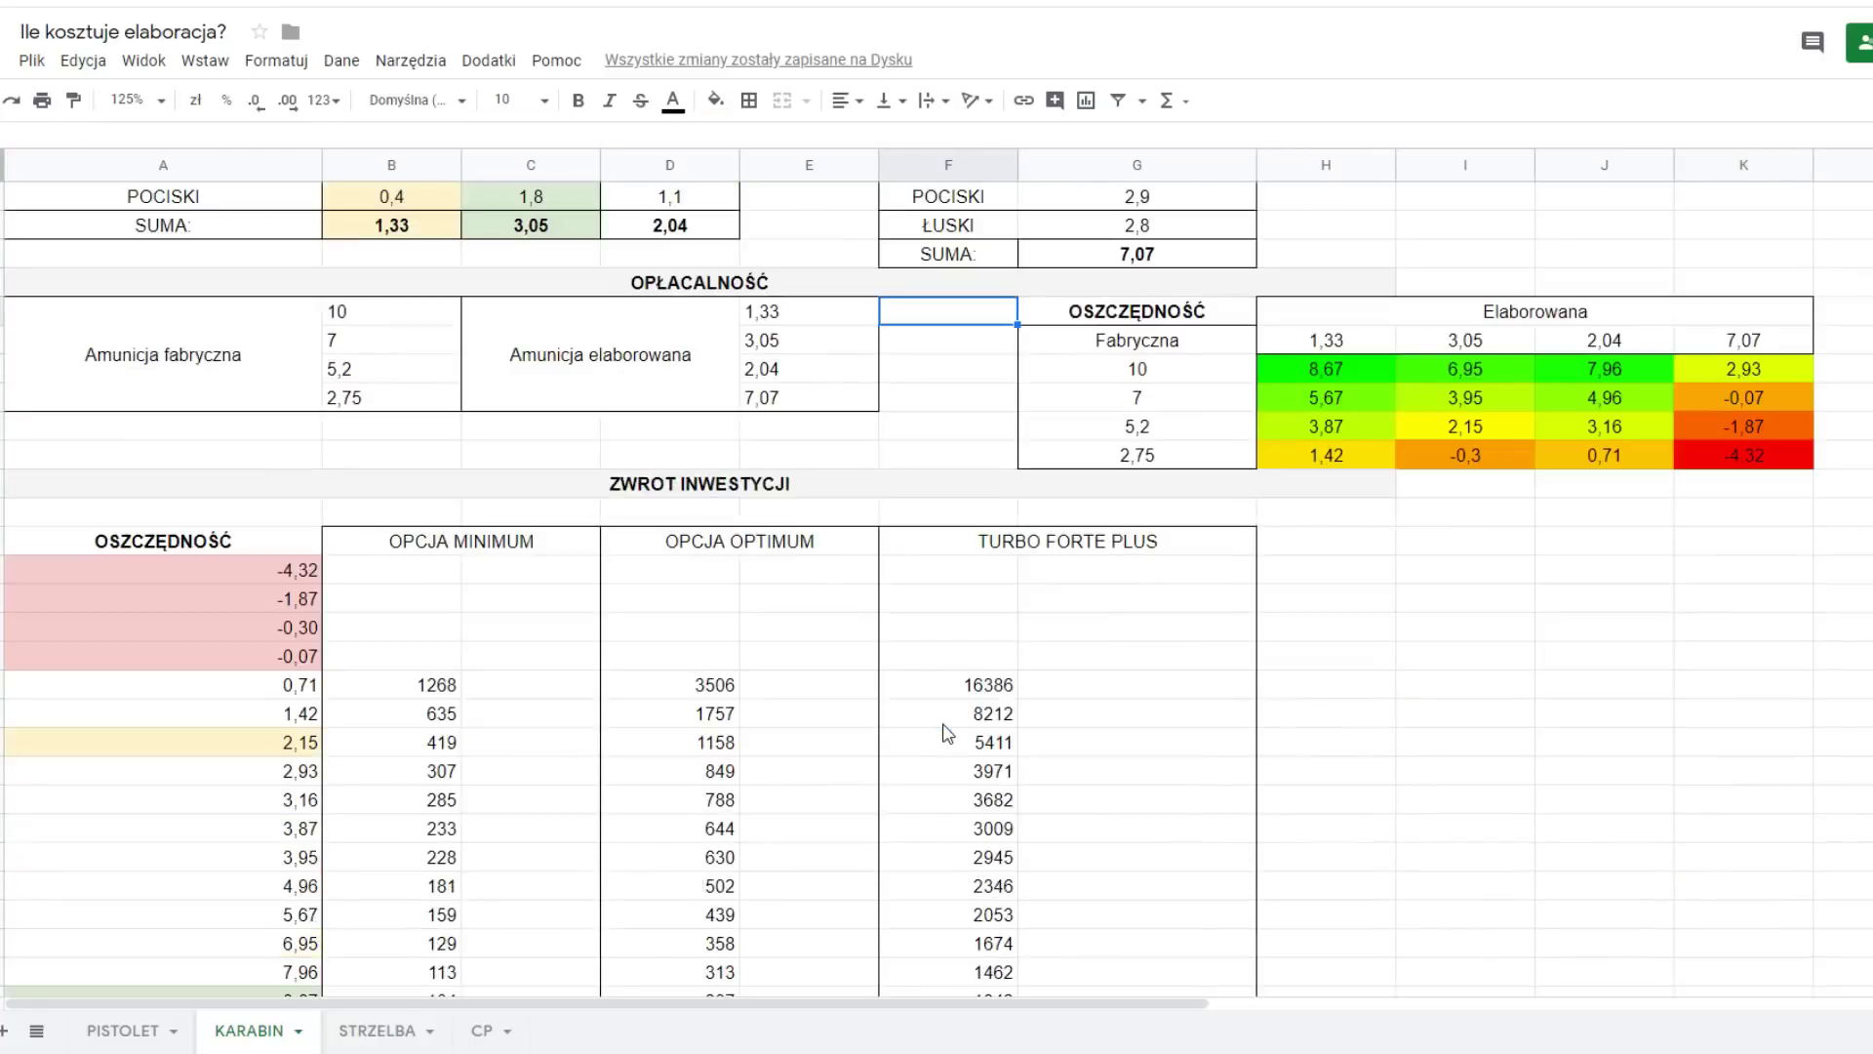
scroll(947, 733, "down", 2)
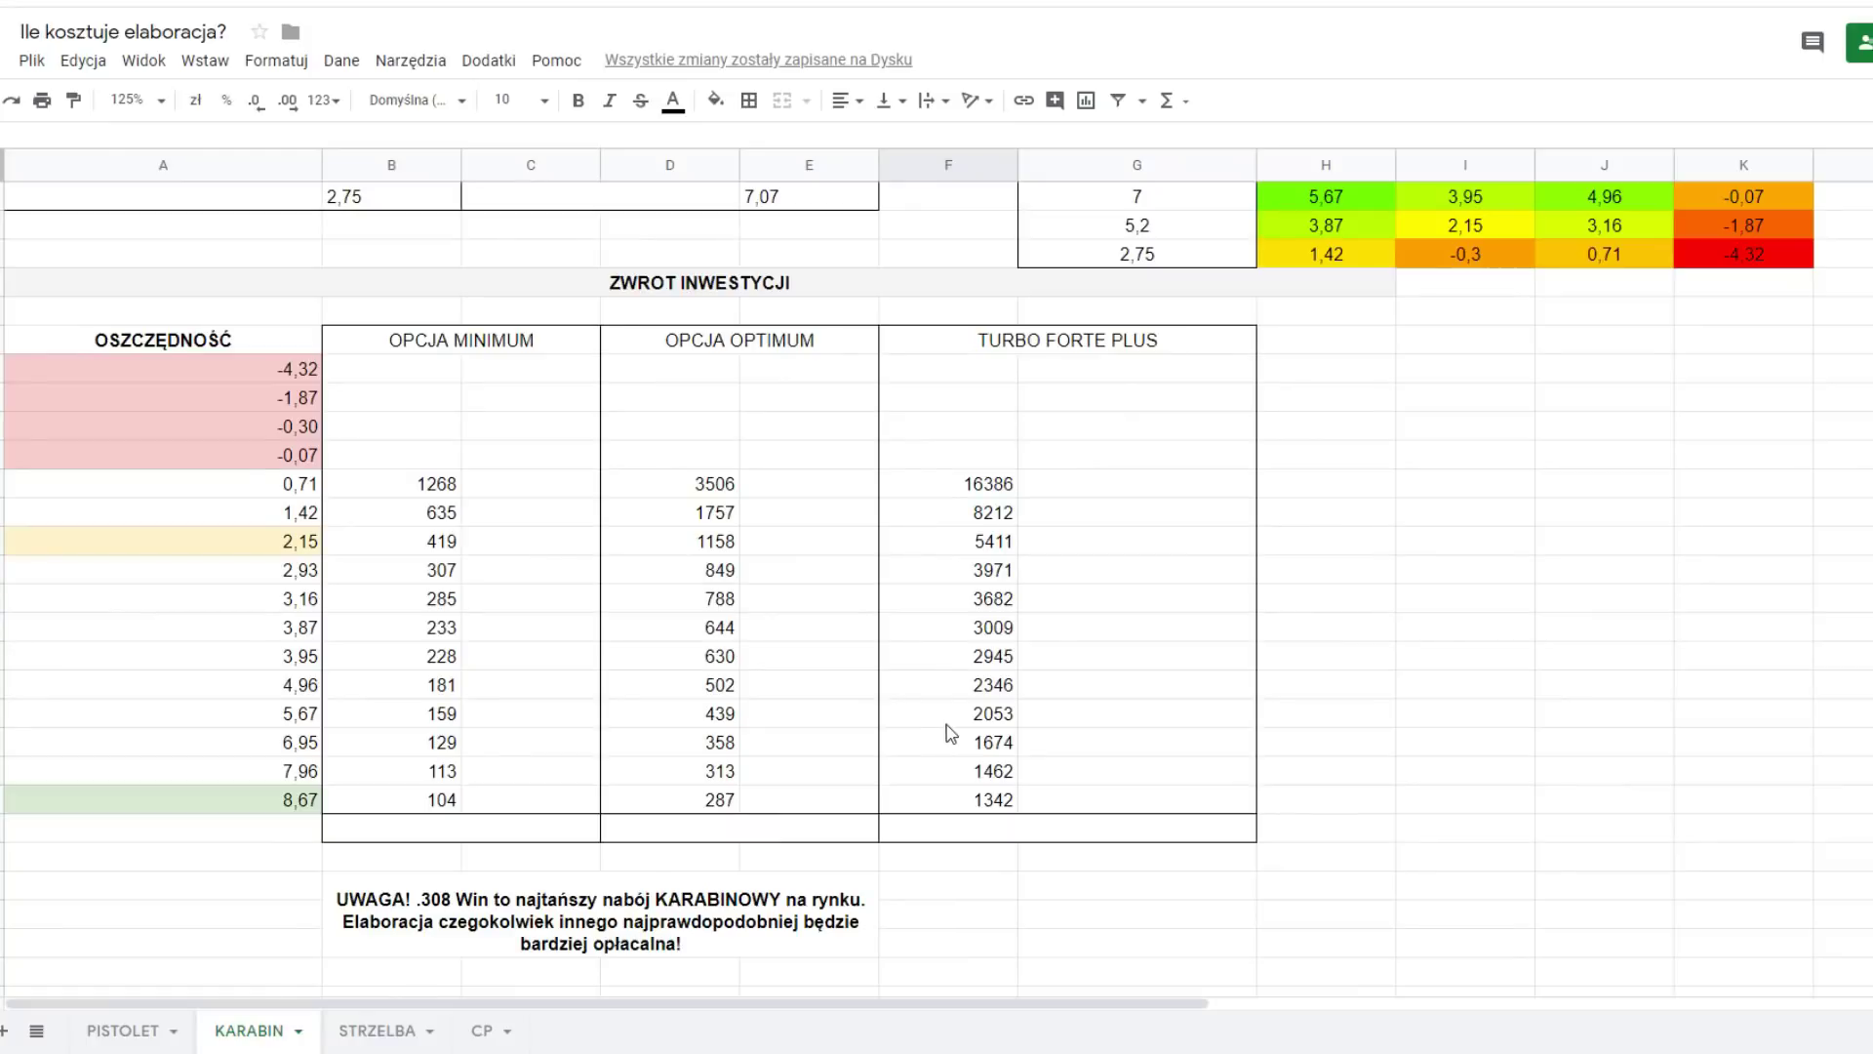
left_click_drag(293, 369, 256, 800)
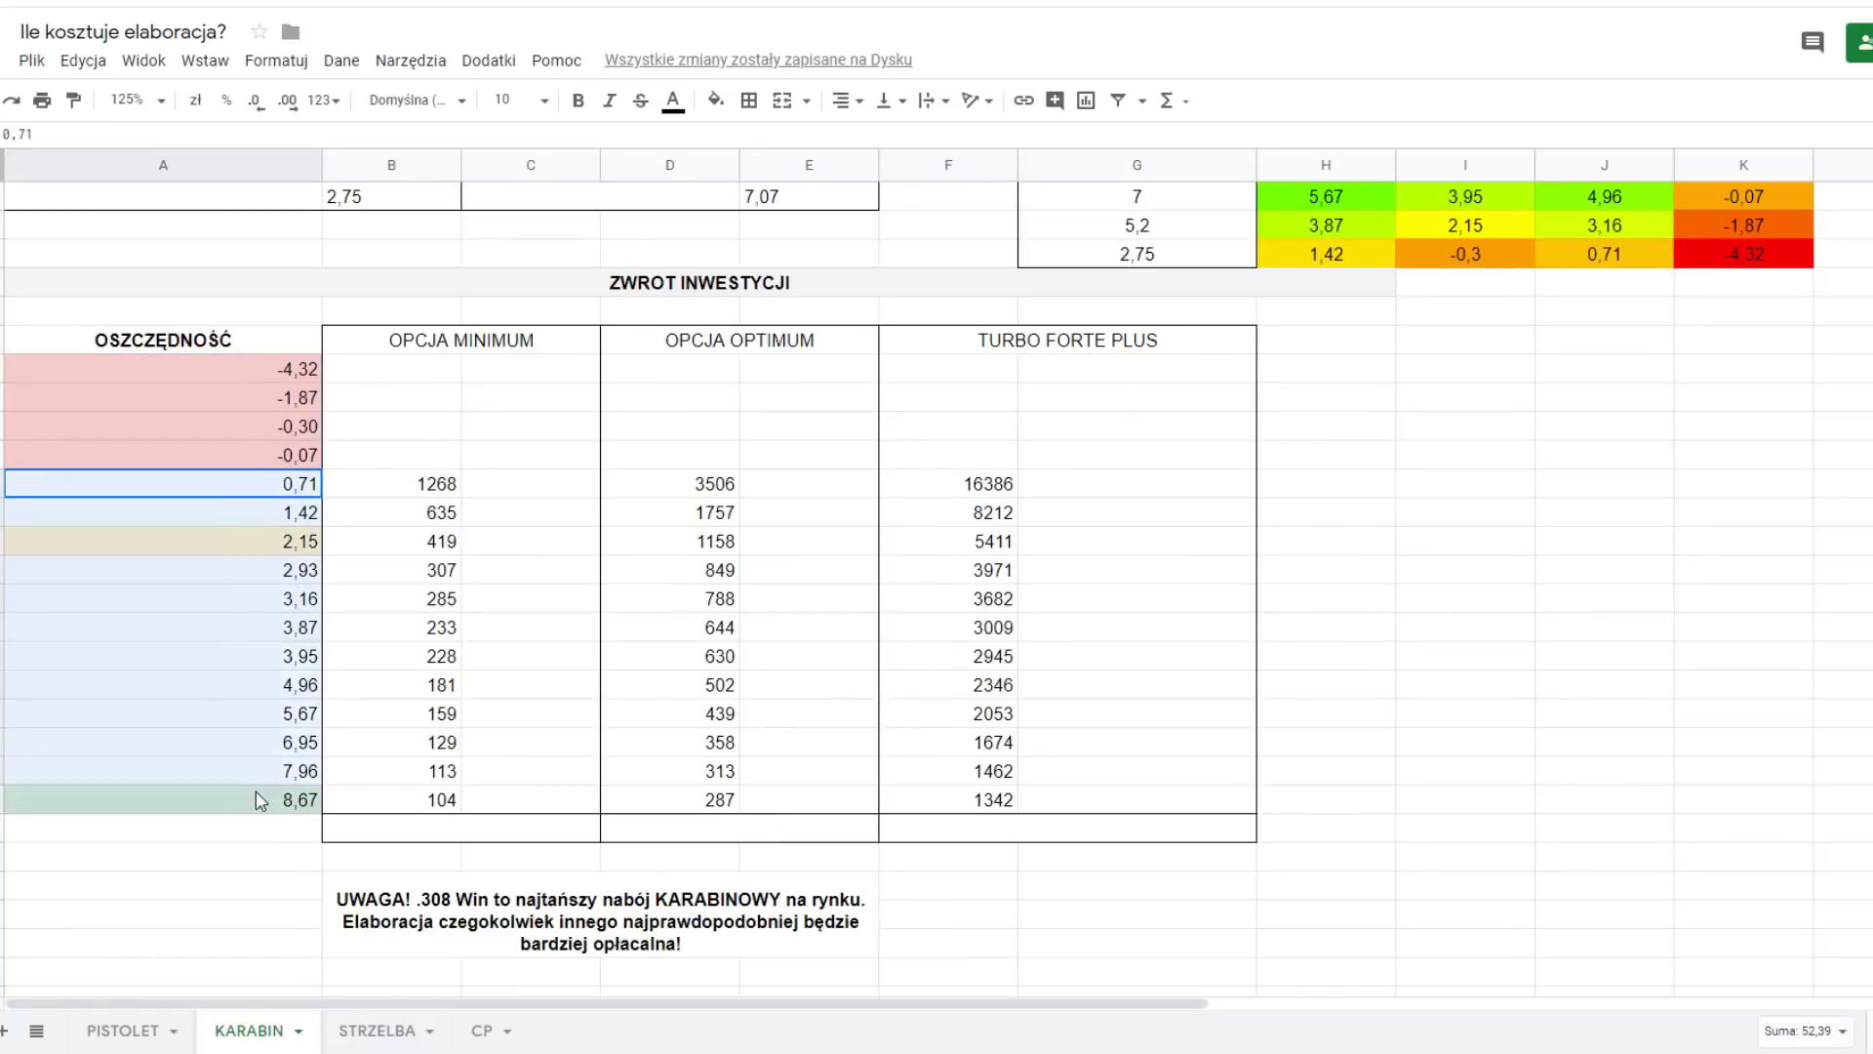
left_click(241, 730)
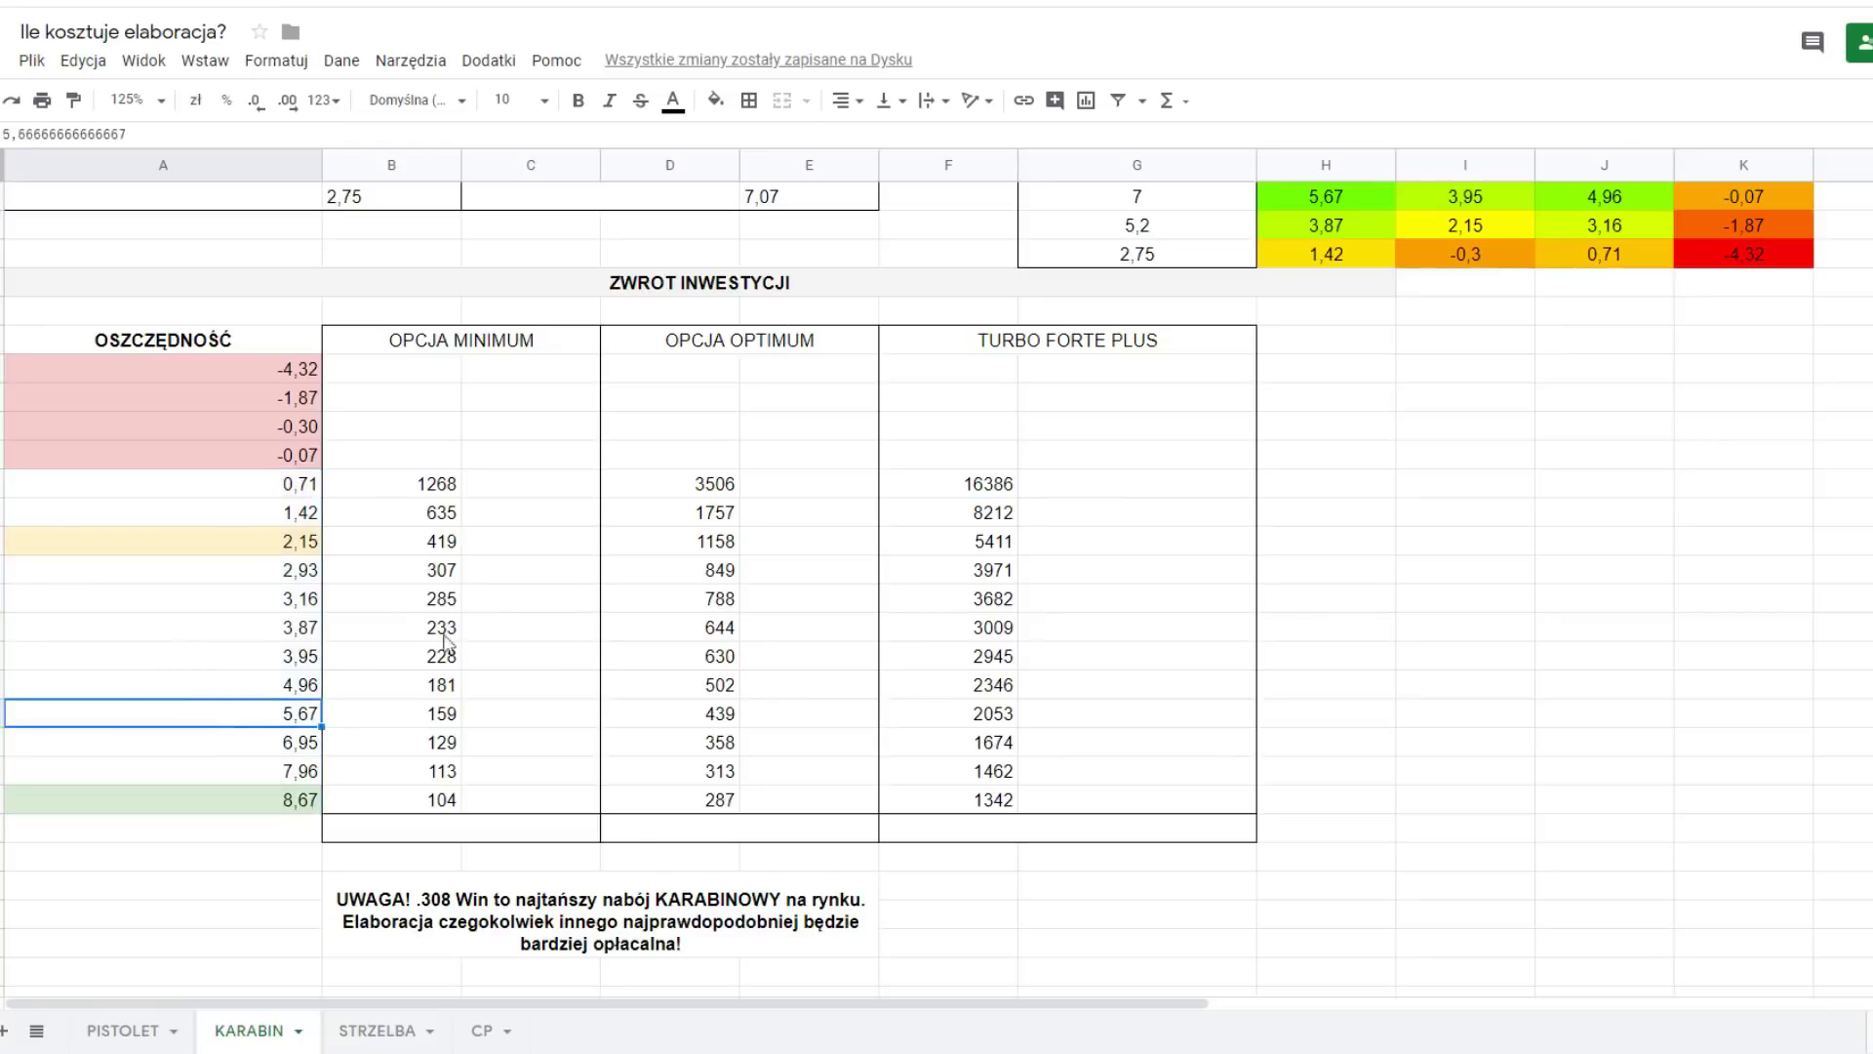
- Review the break-even figures under OPCJA MINIMUM, OPCJA OPTIMUM and TURBO FORTE PLUS
left_click(518, 348)
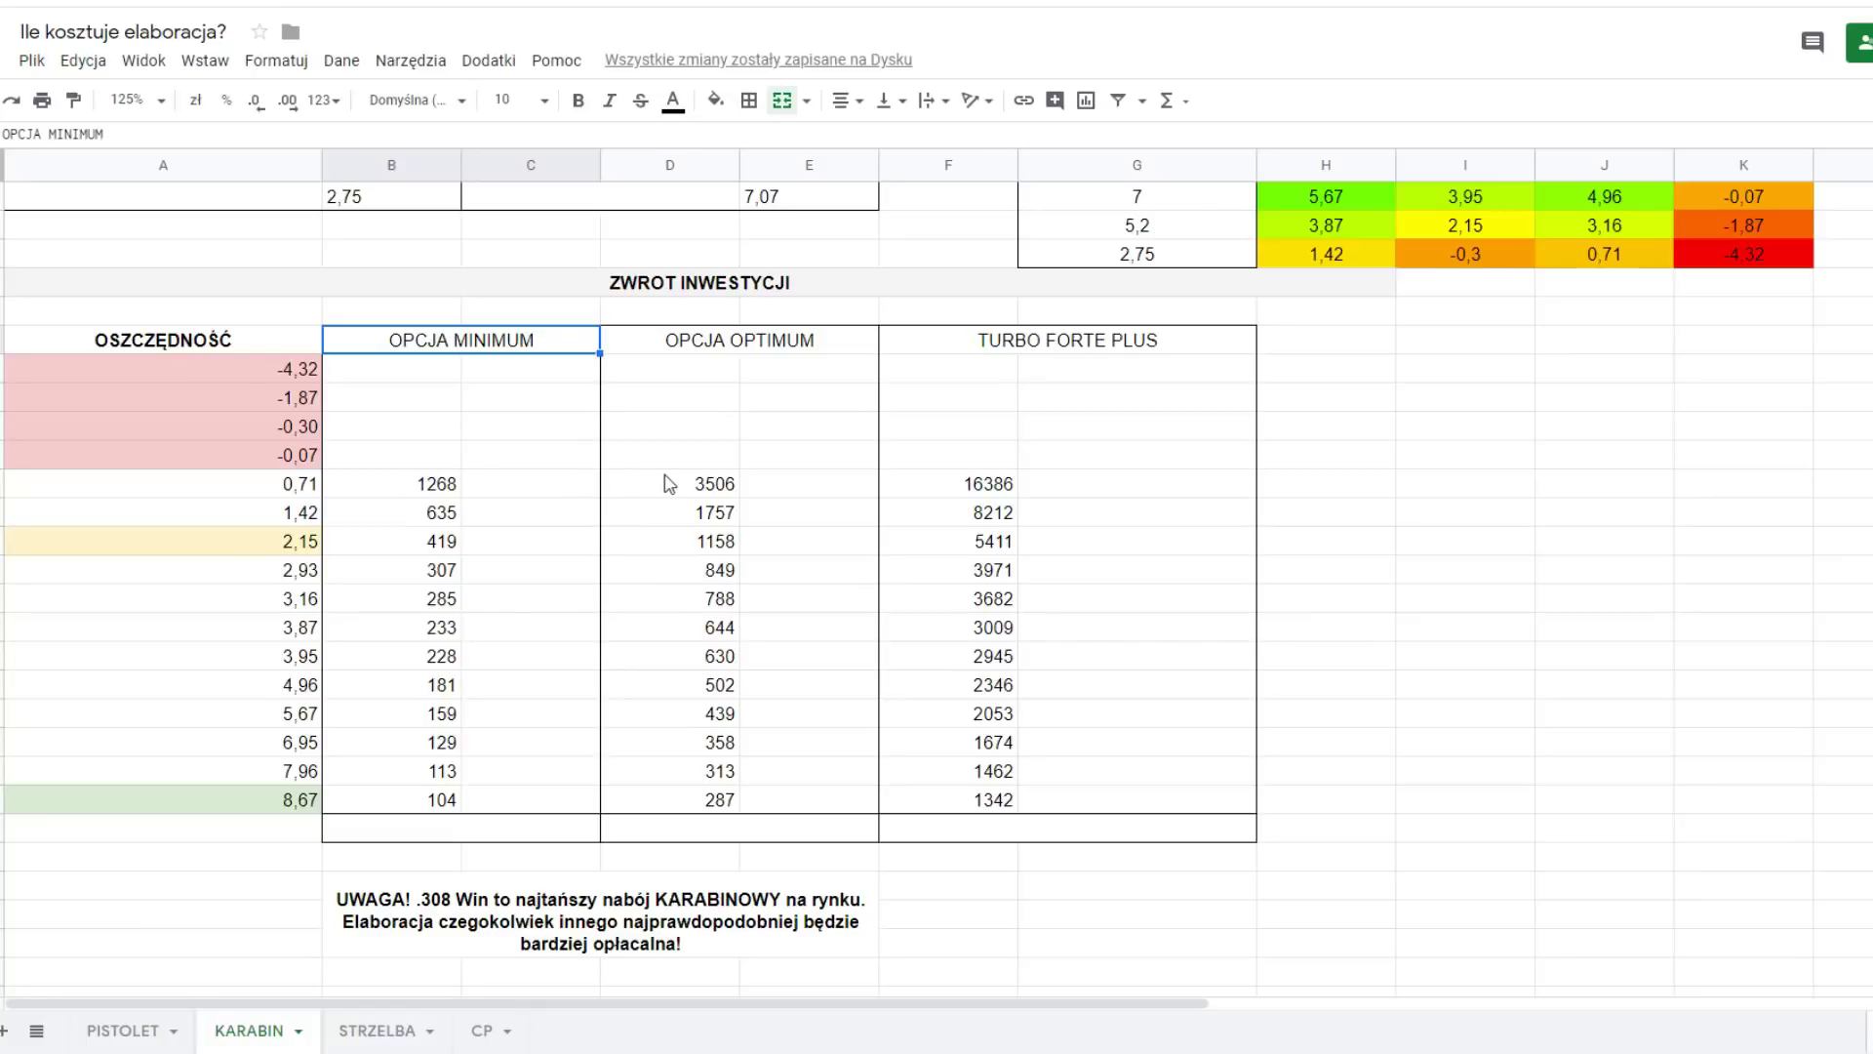
left_click_drag(673, 485, 677, 804)
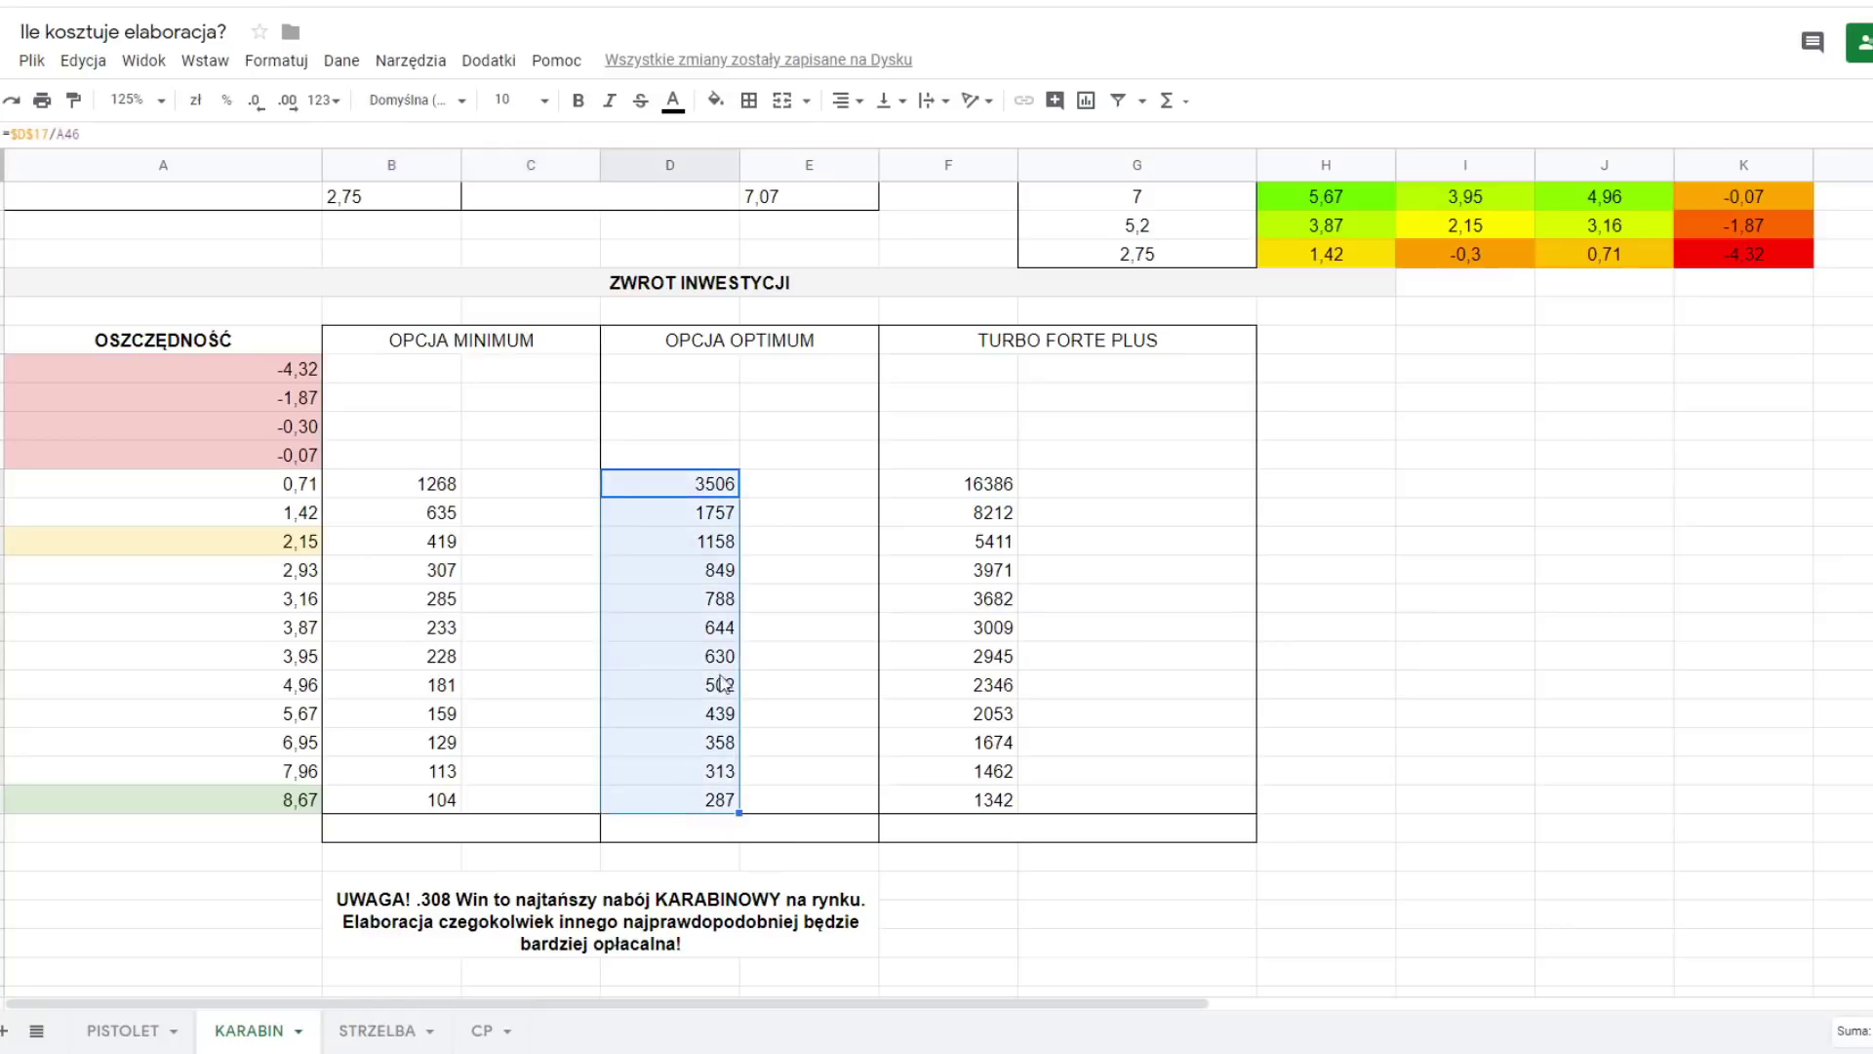
left_click(770, 492)
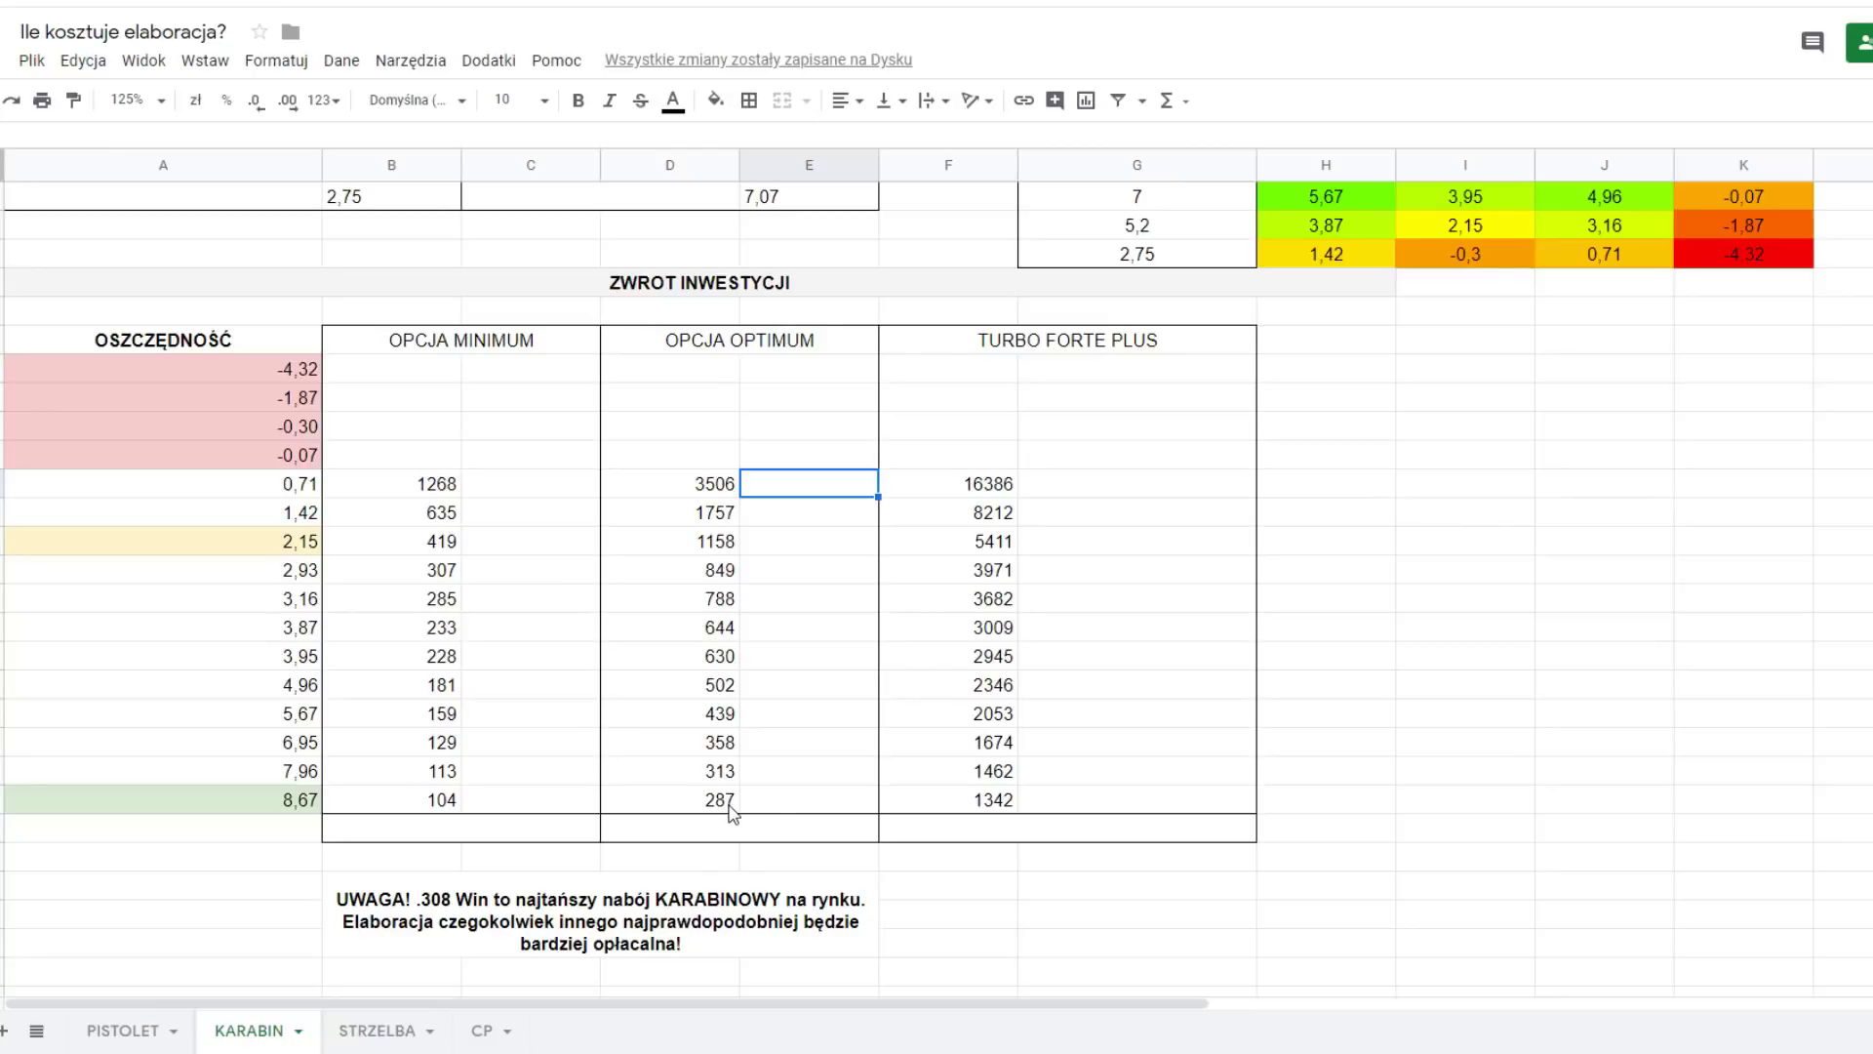
left_click_drag(944, 488, 948, 809)
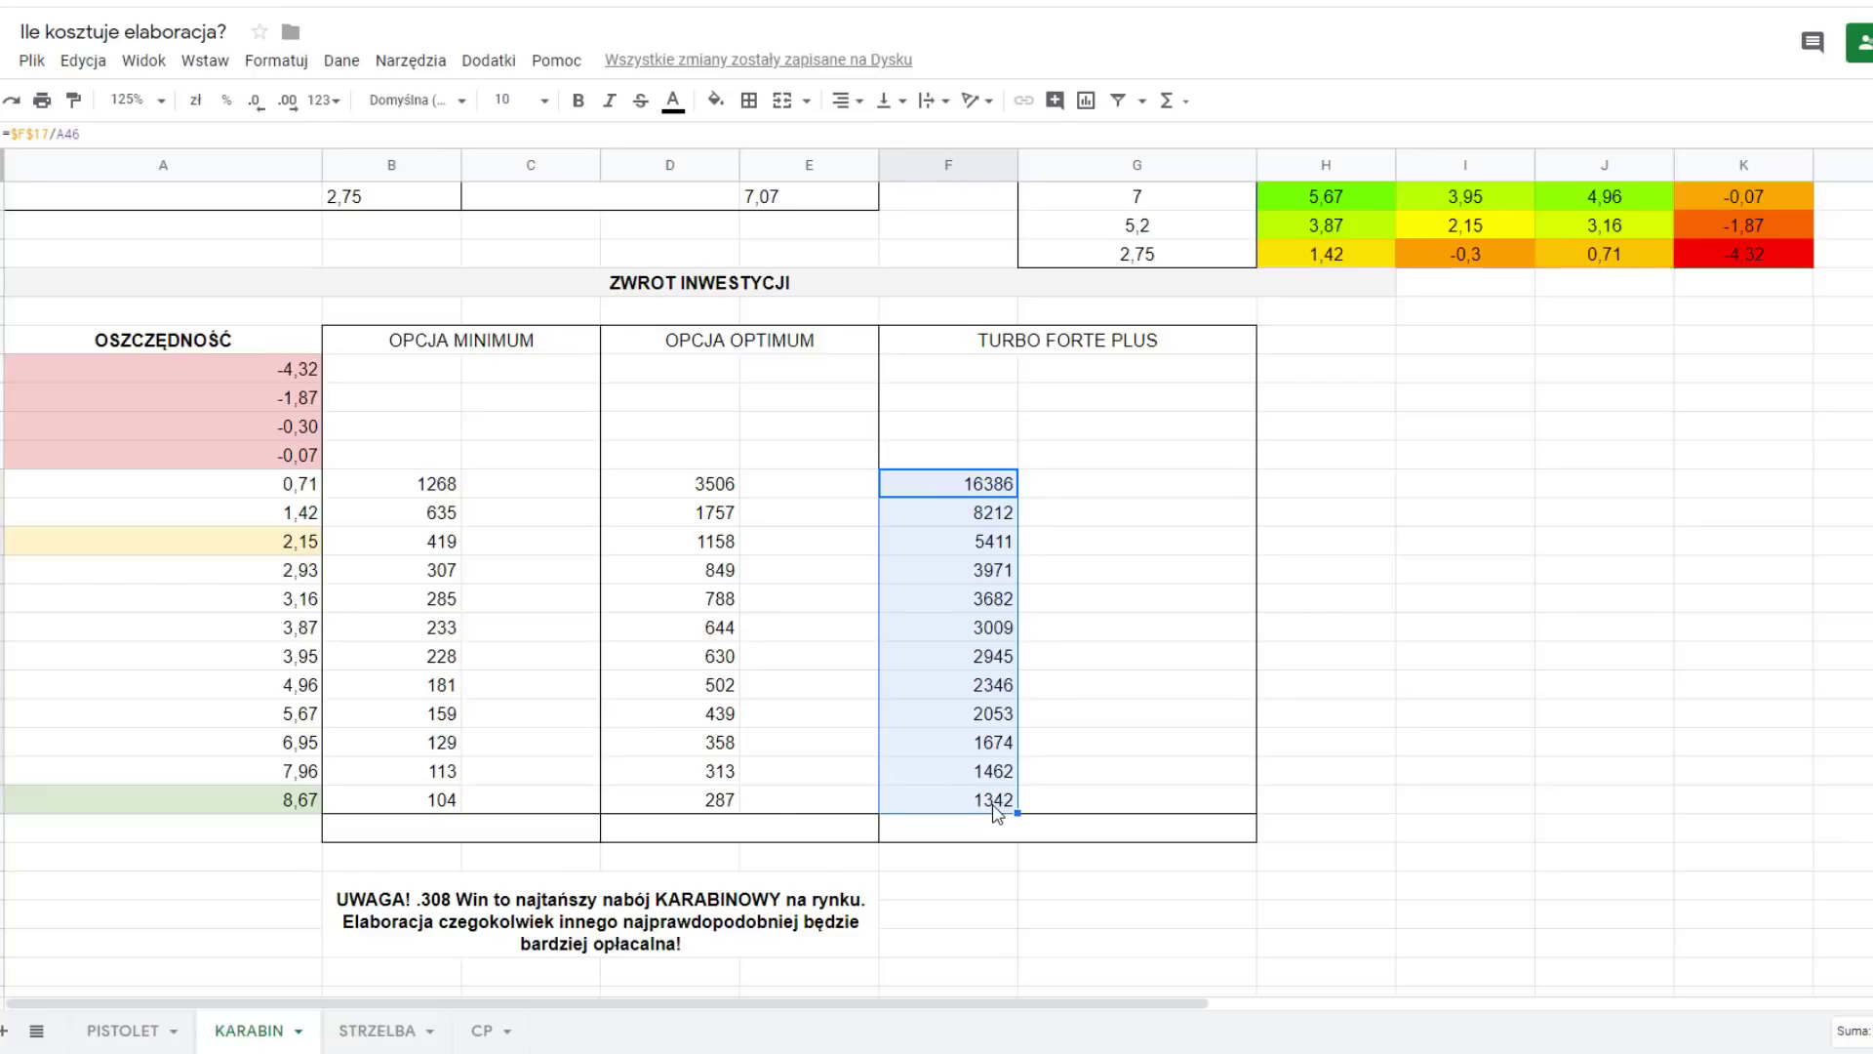
- Trace the 2,15 row of ZWROT INWESTYCJI back to the 5,2 factory price and 3,05 reloaded cost in the OSZCZĘDNOŚĆ matrix
left_click(273, 550)
left_click_drag(273, 550, 1095, 563)
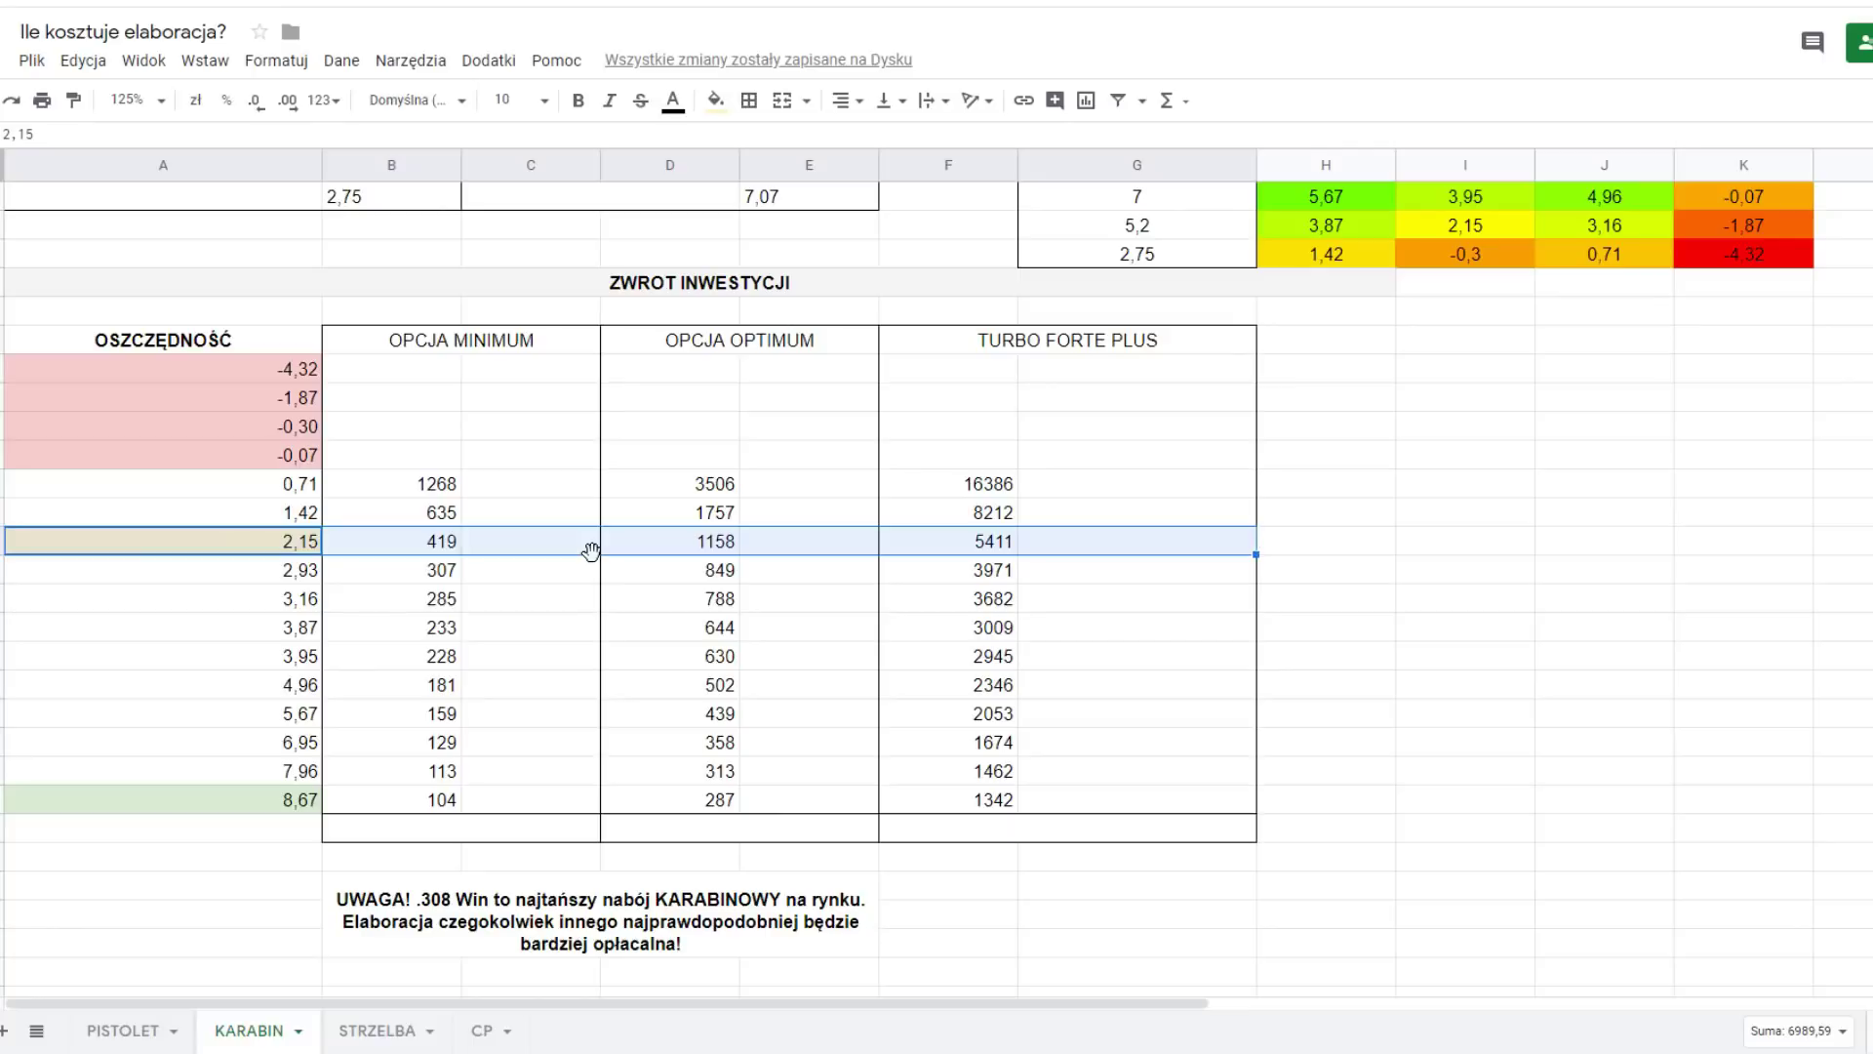
left_click(1325, 542)
scroll(1191, 635, "up", 4)
left_click(1193, 636)
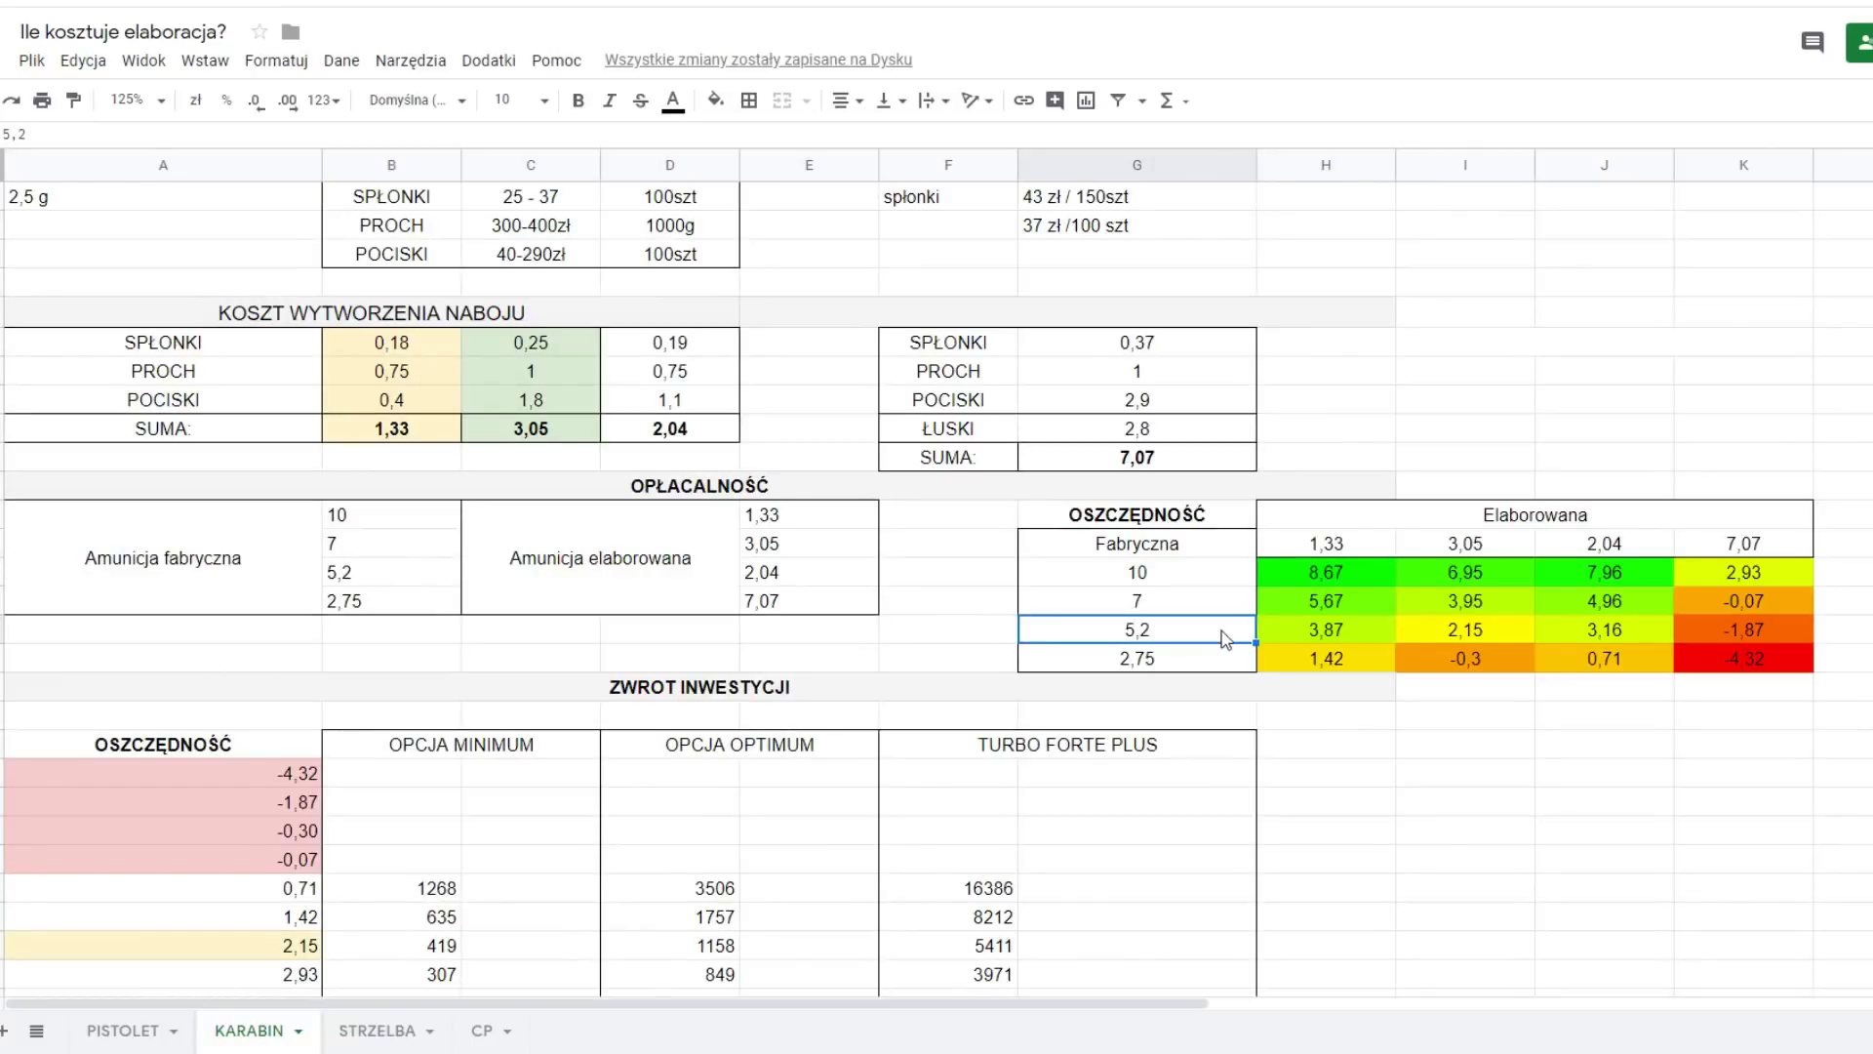
left_click(1485, 547)
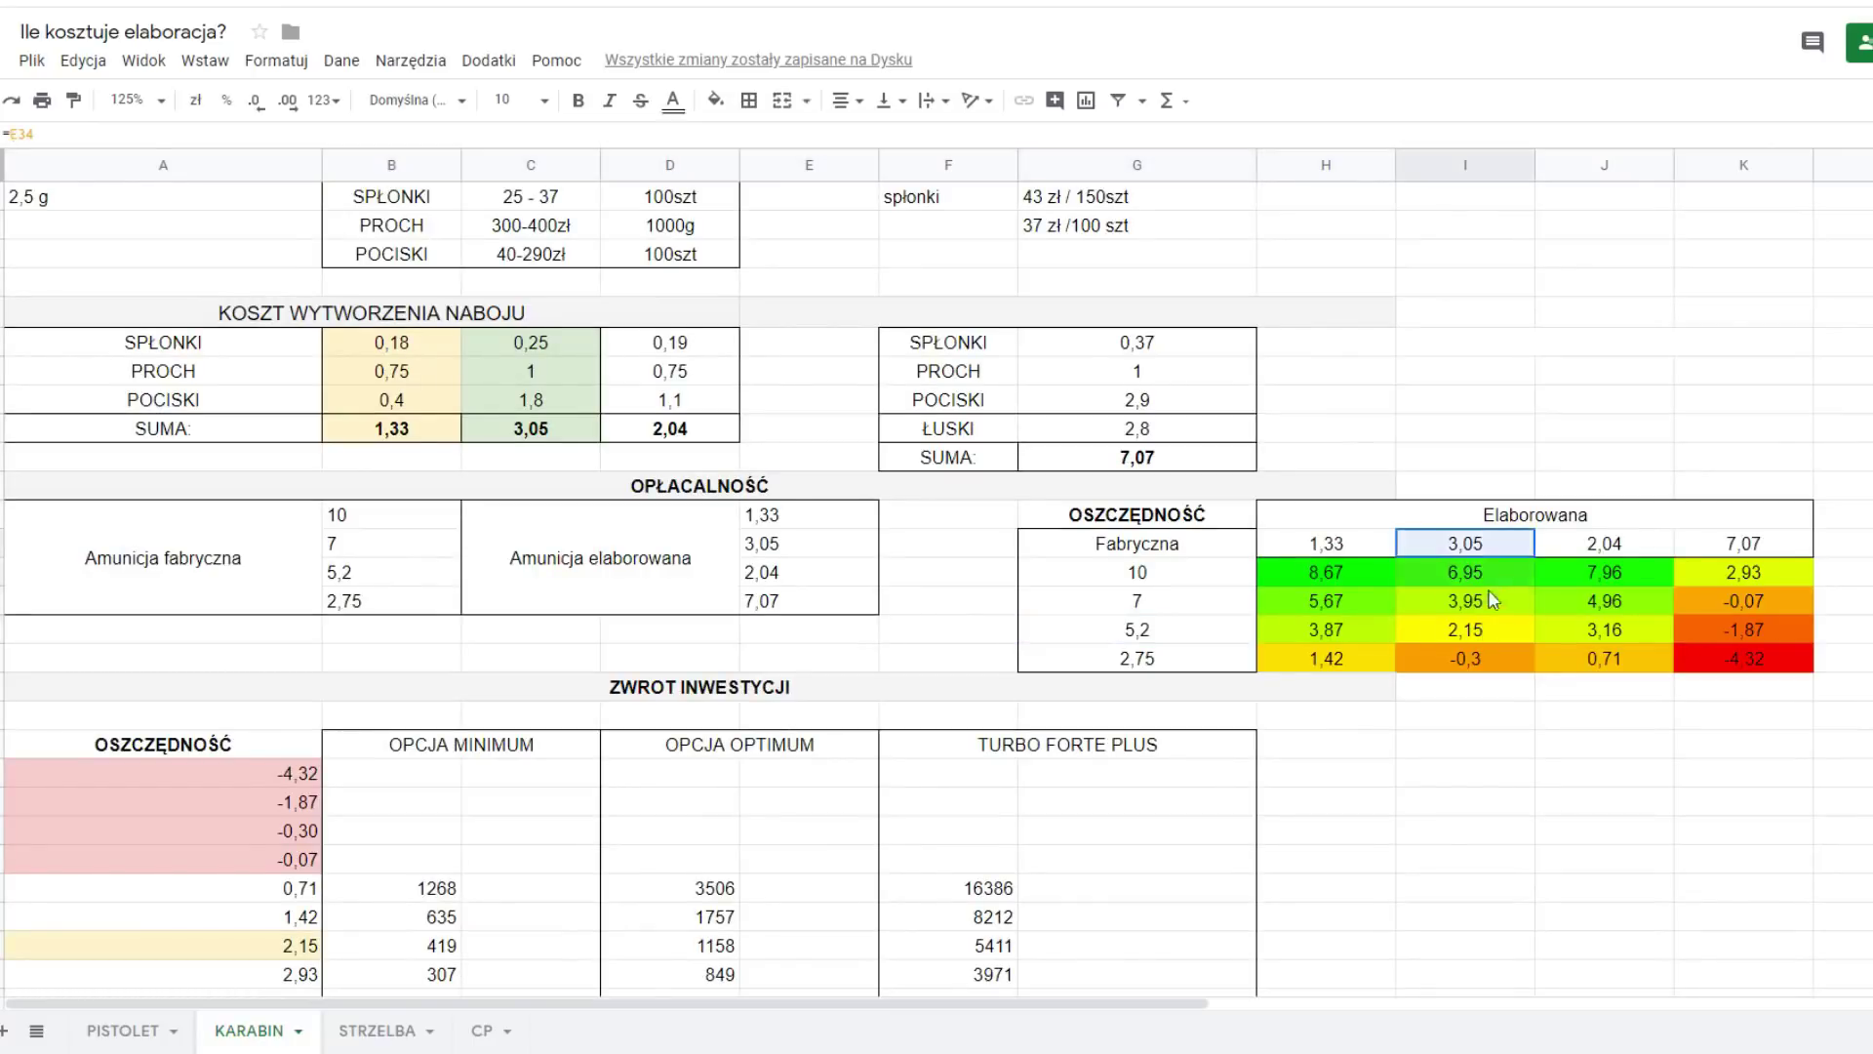
left_click_drag(1490, 594, 1487, 630)
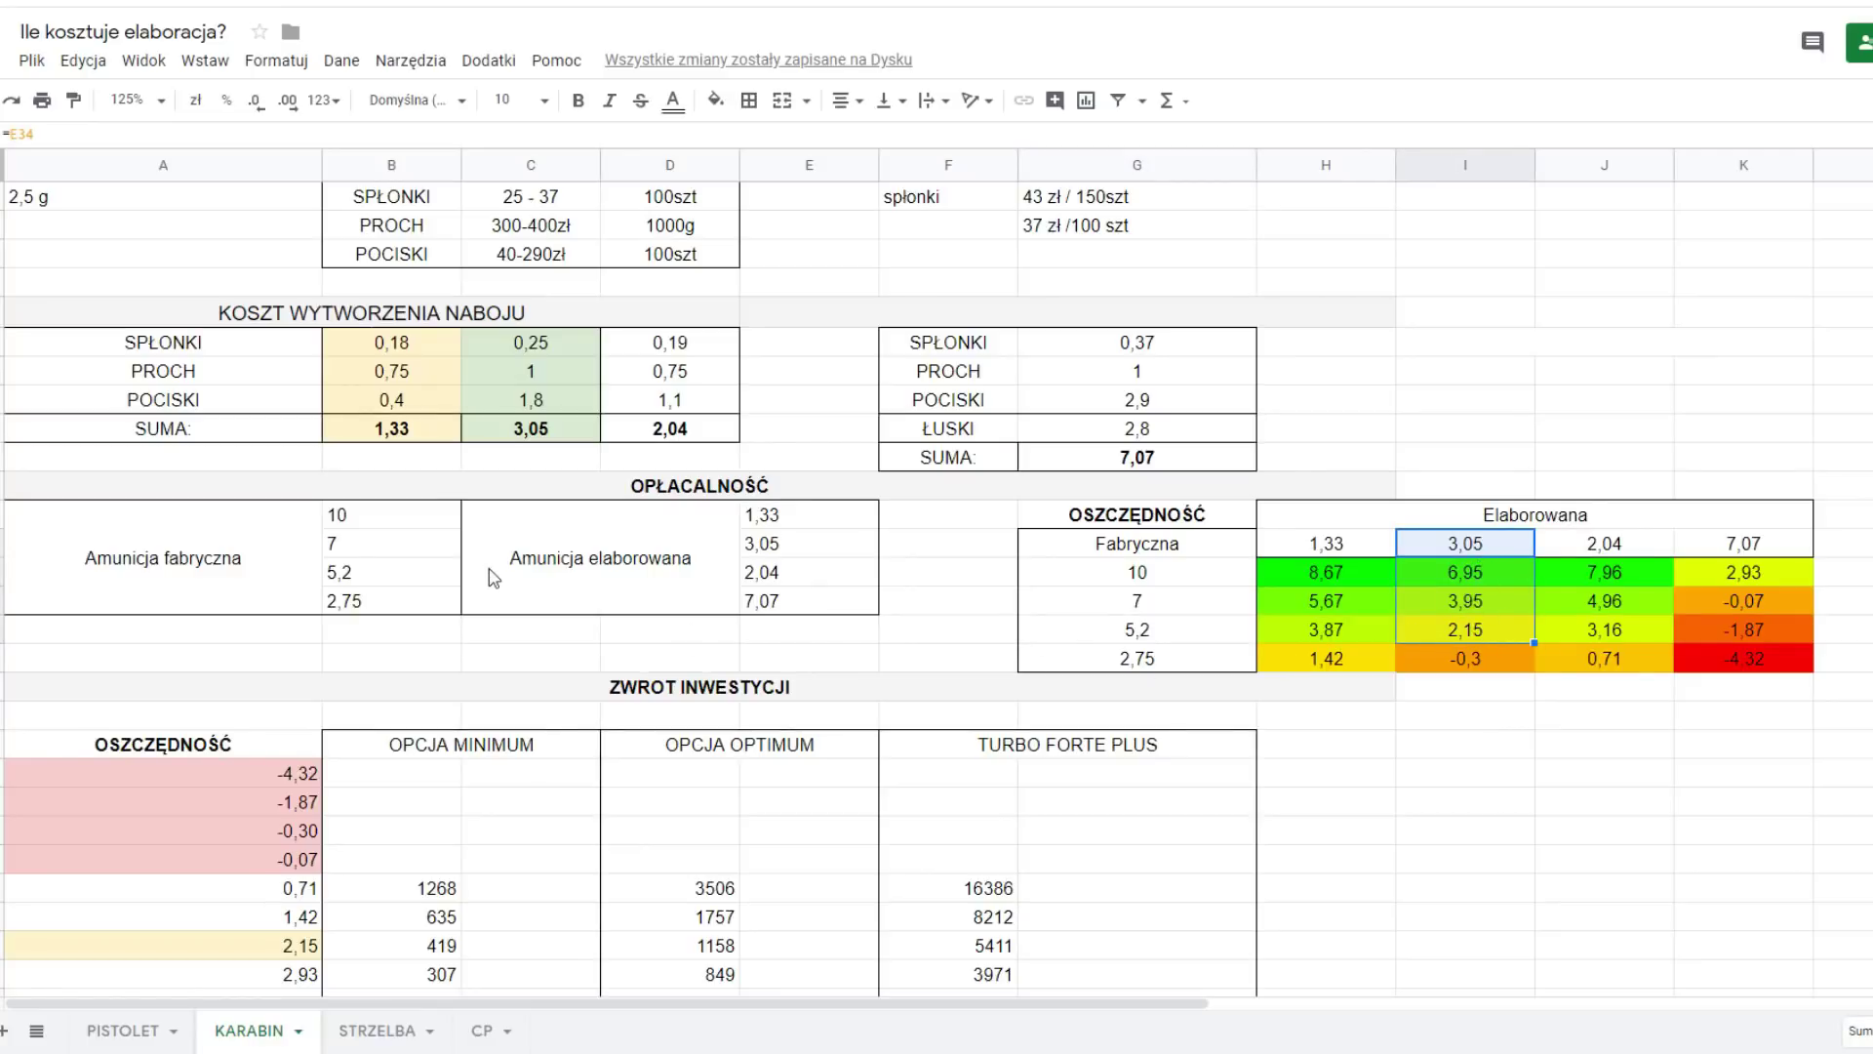
- Compare the 2,15 savings row across the three equipment options, focusing on OPCJA OPTIMUM against TURBO FORTE PLUS
scroll(493, 578, "down", 5)
left_click_drag(292, 546, 1042, 556)
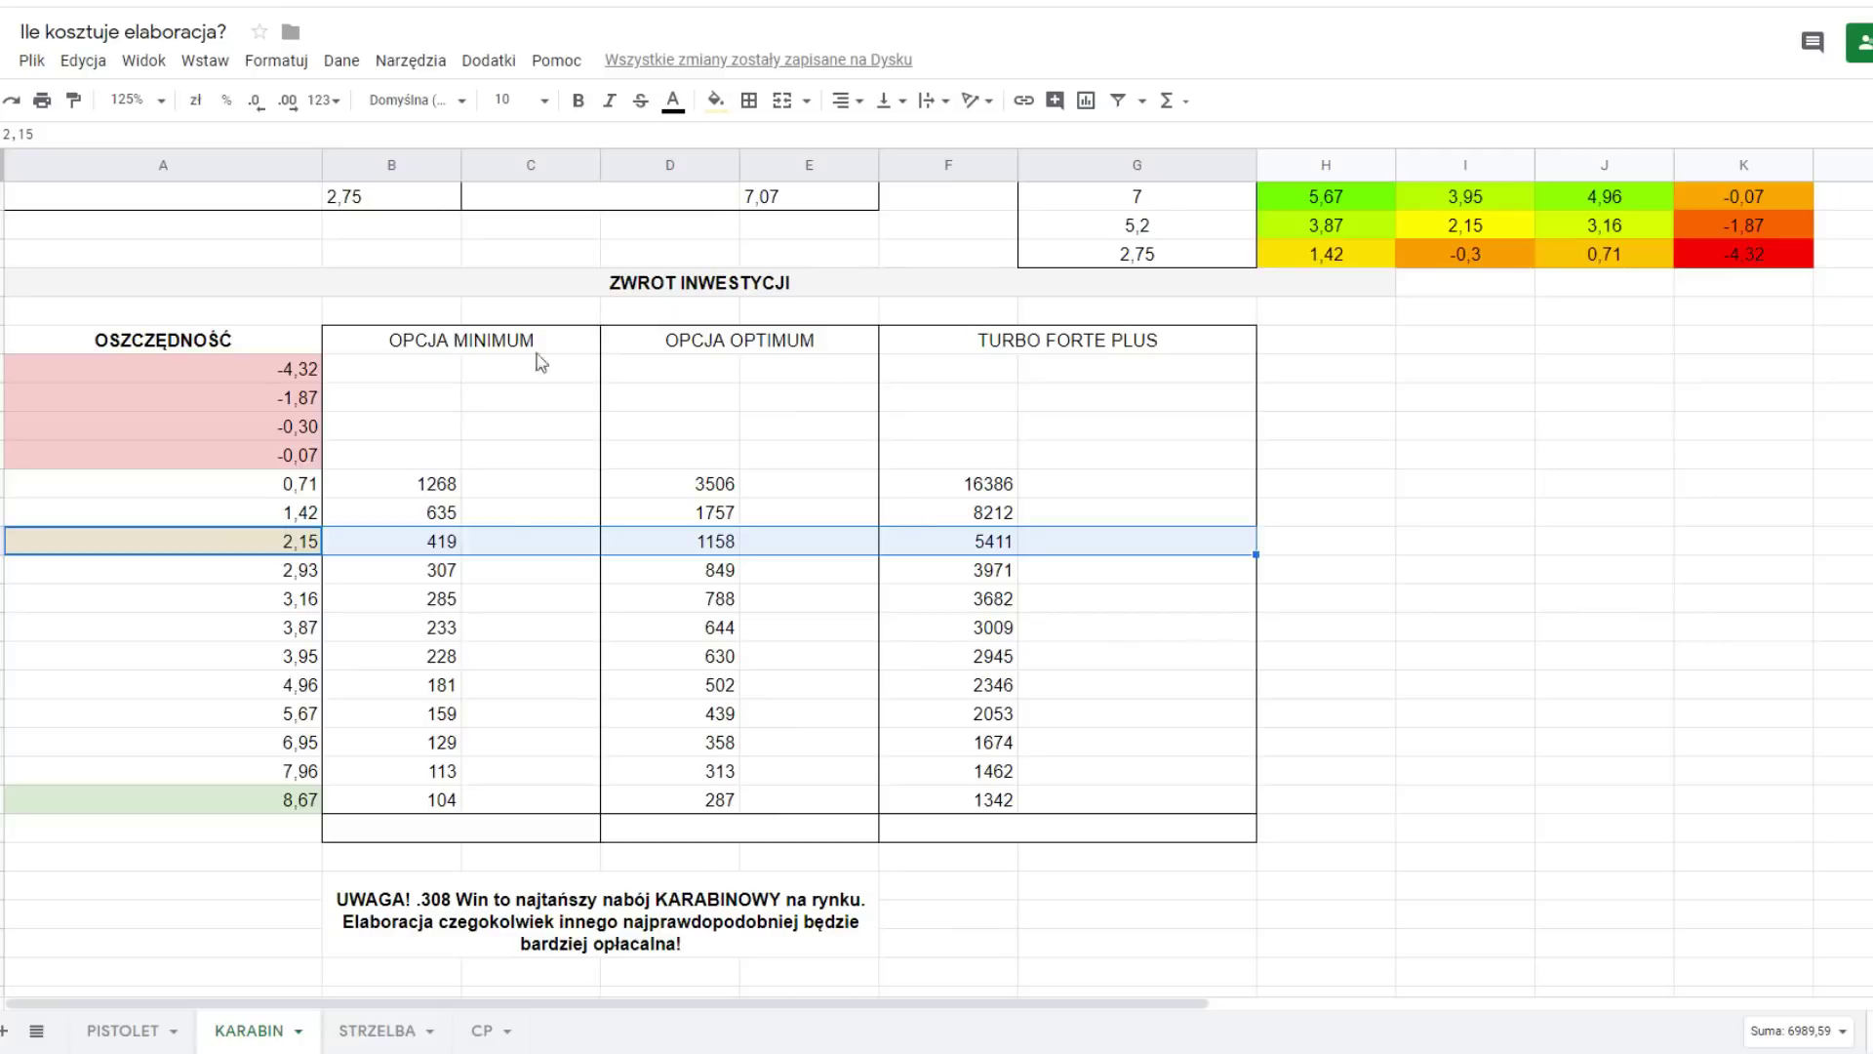
left_click(791, 349)
left_click(906, 349)
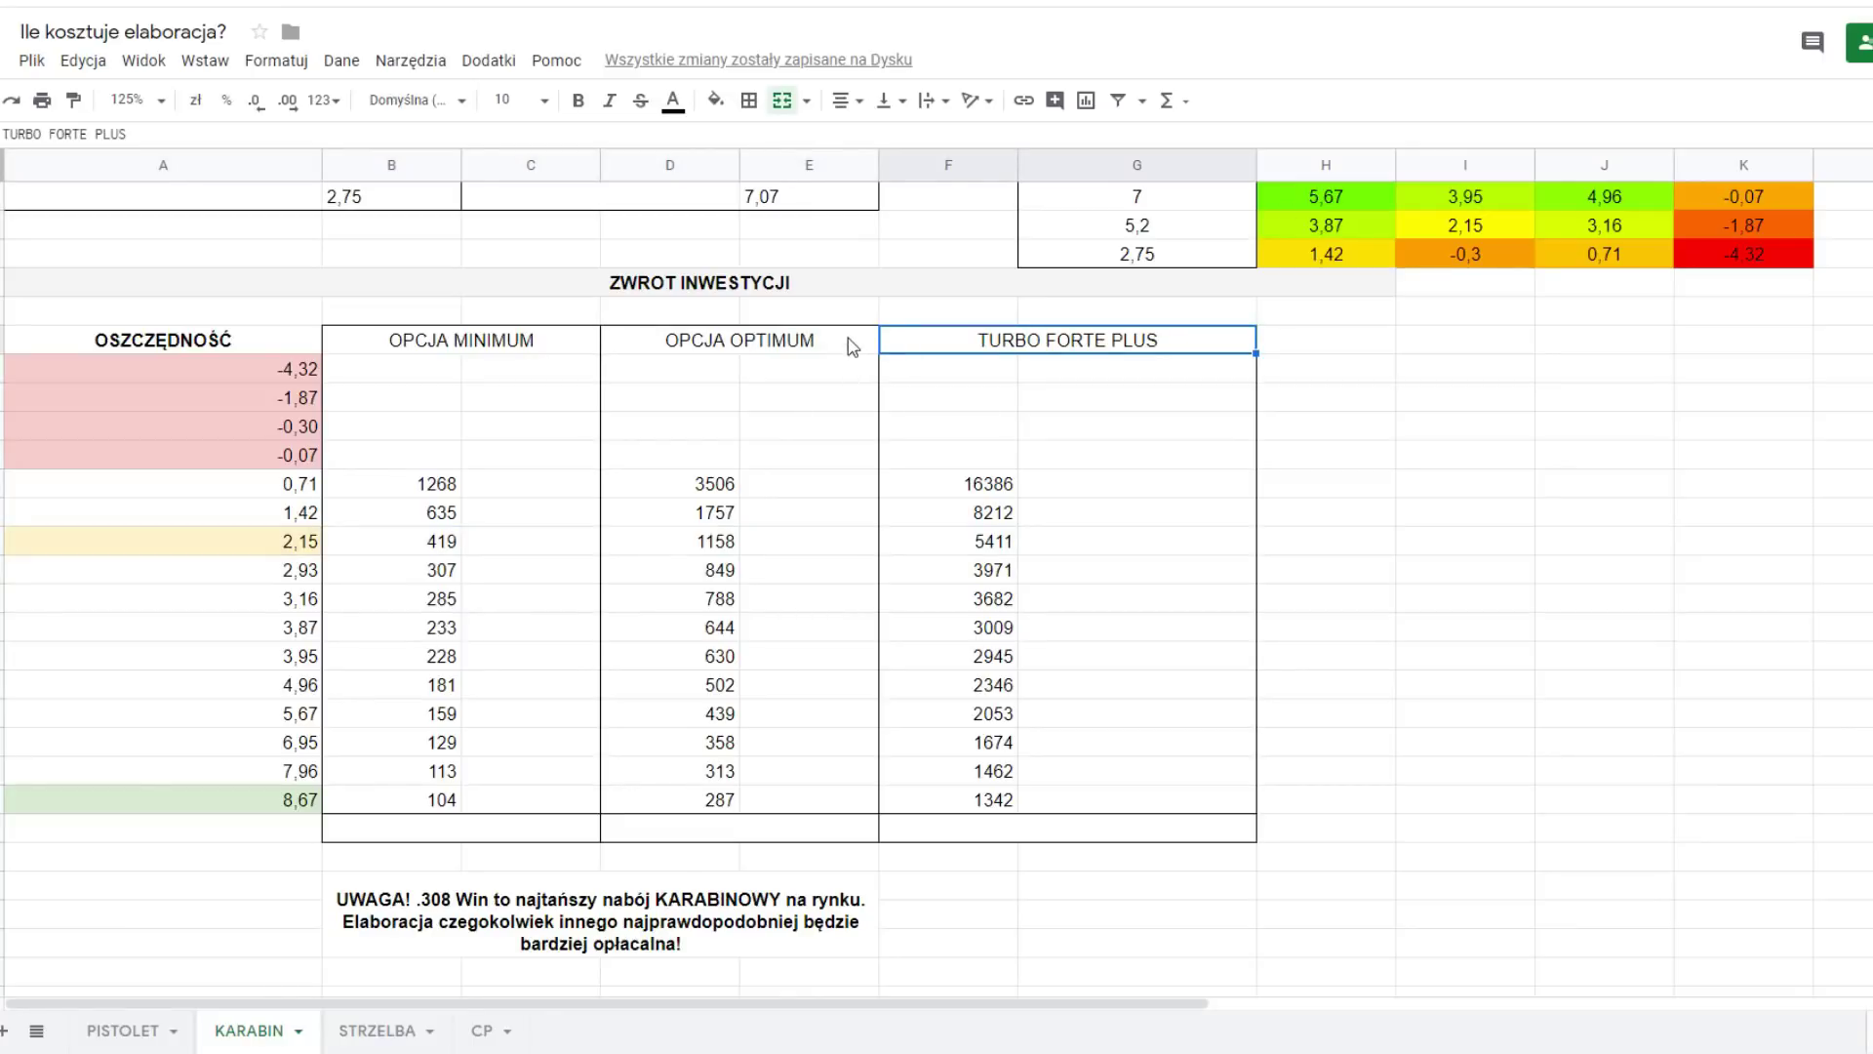
left_click(853, 342)
left_click(927, 352)
left_click(835, 347)
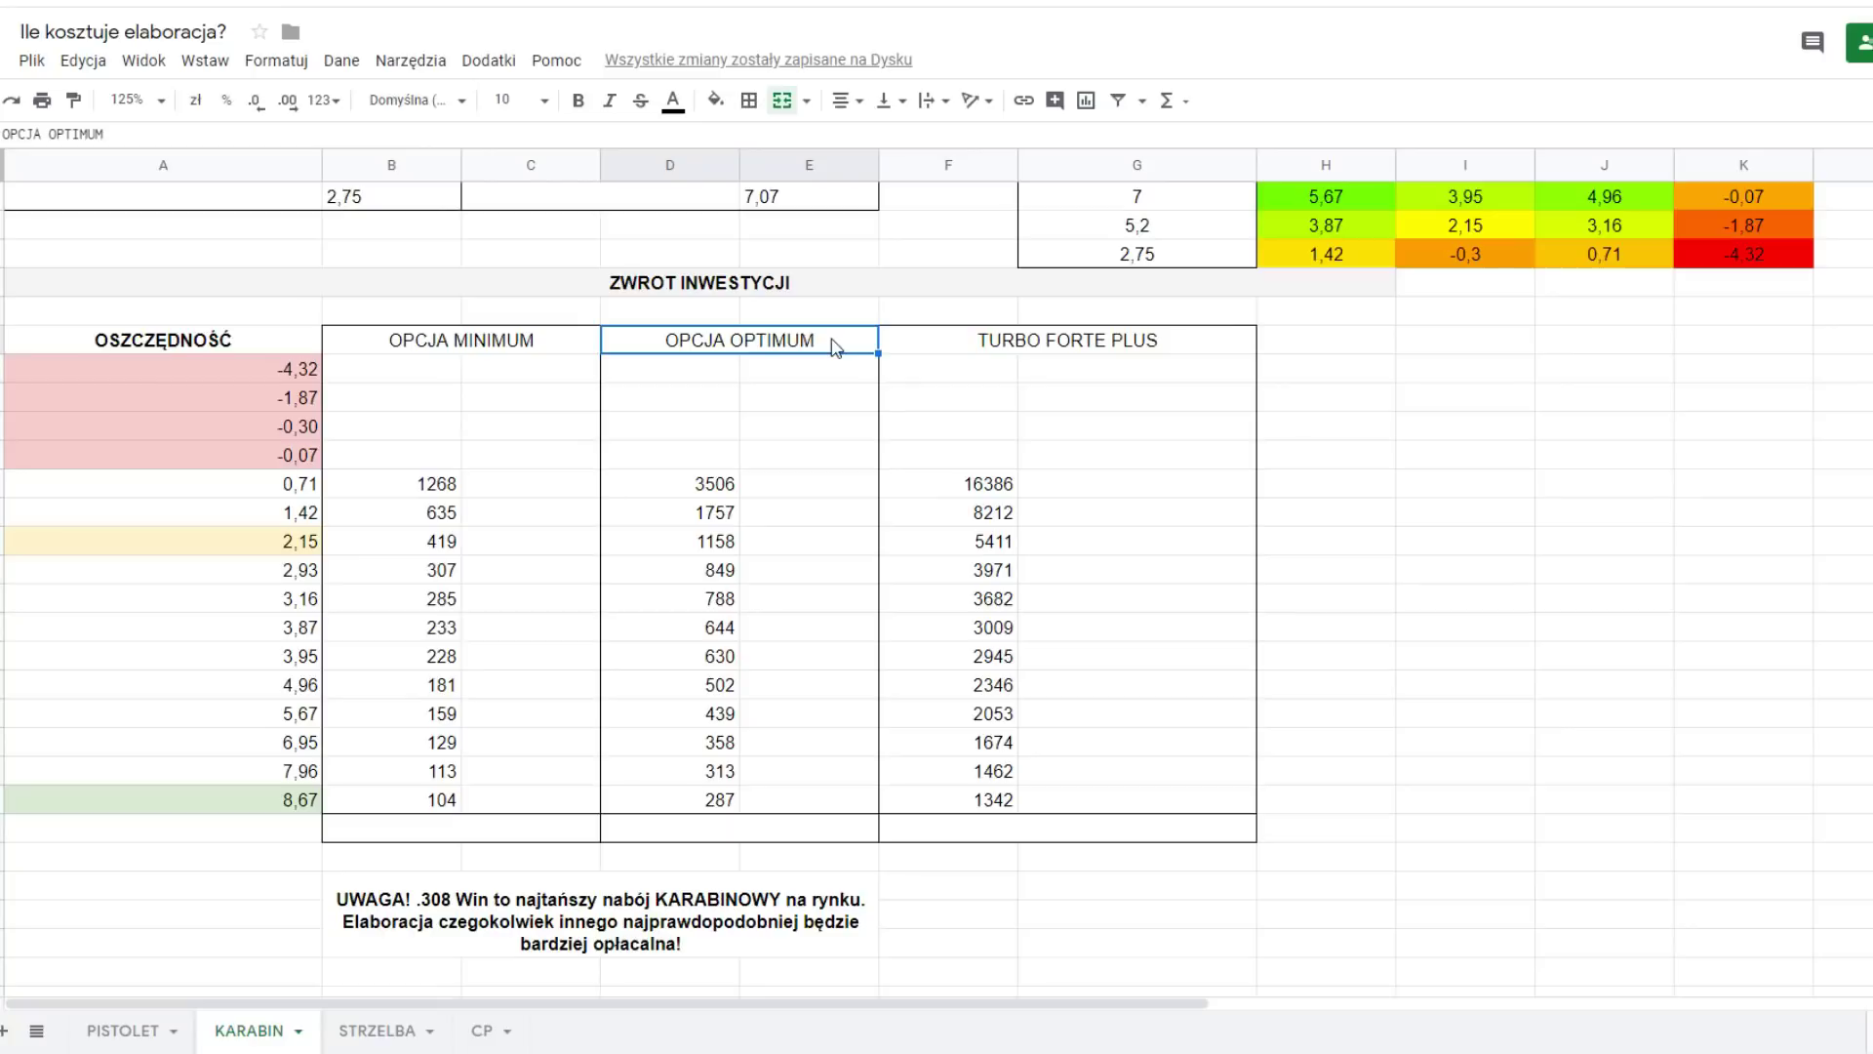
left_click(931, 348)
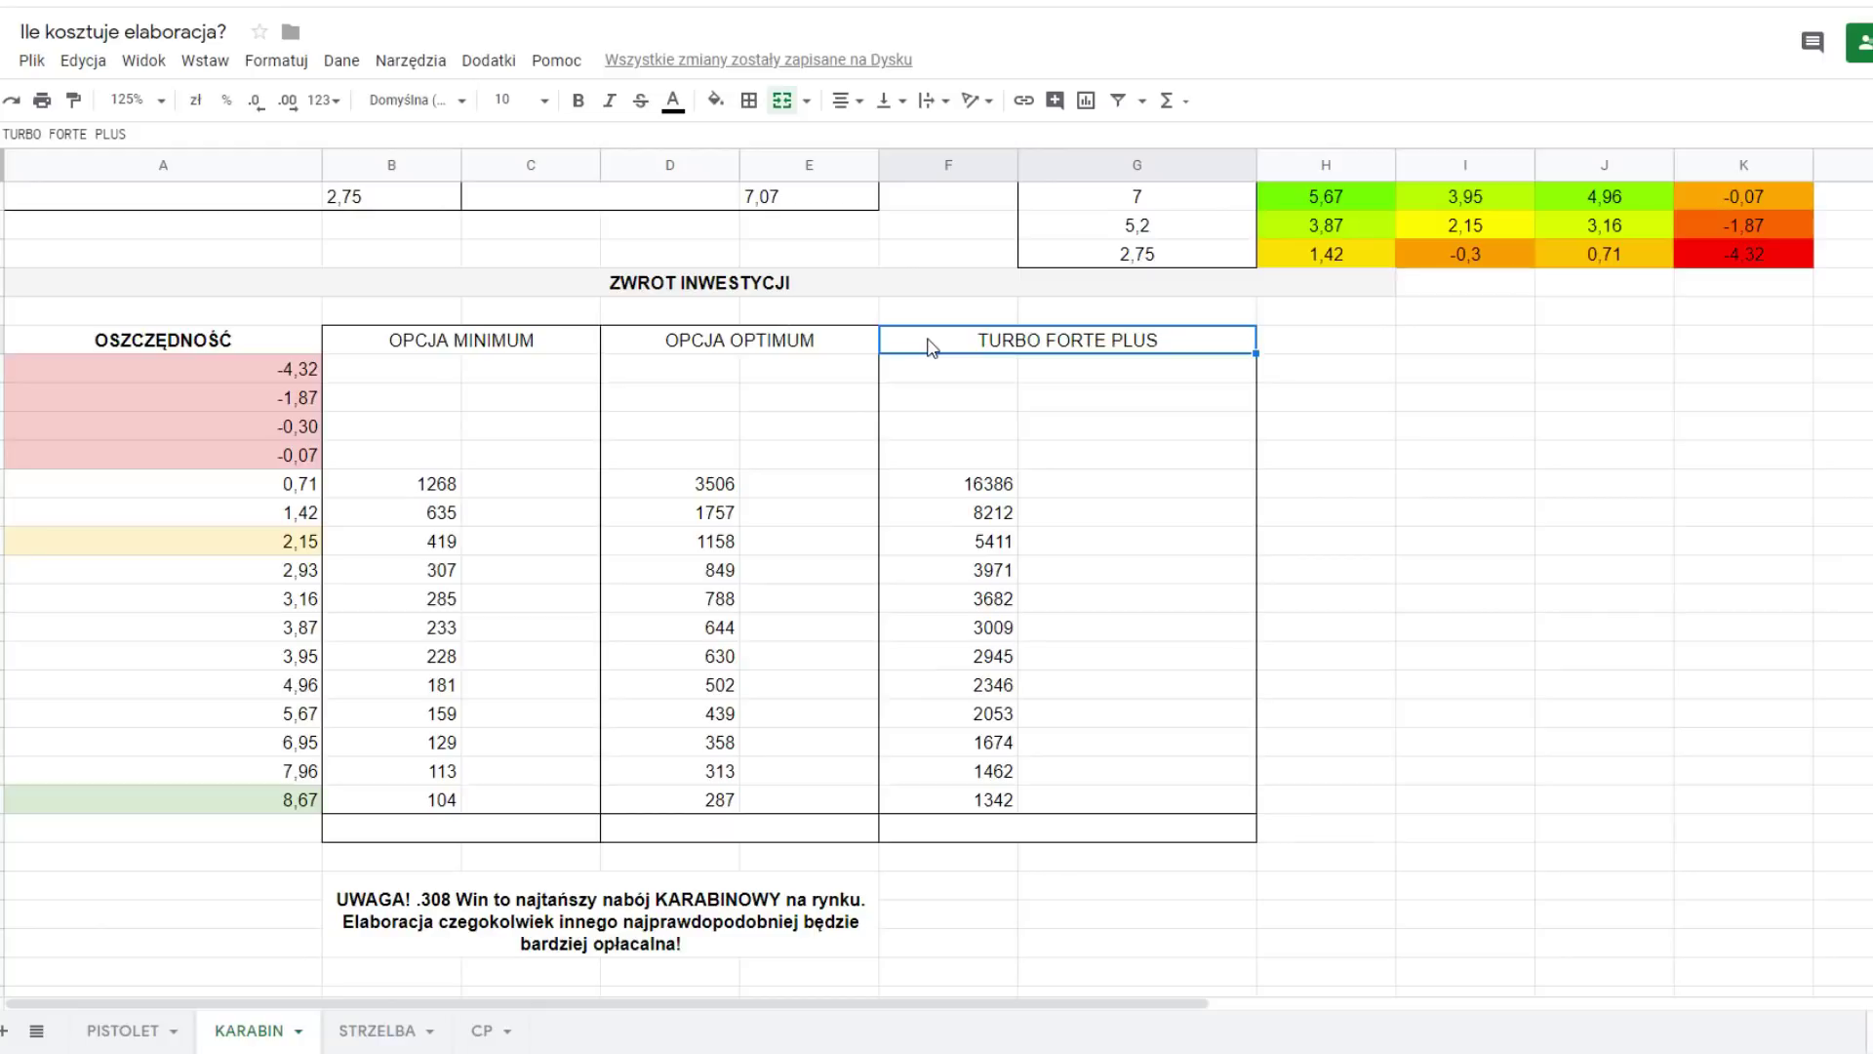
- Enter the accuracy note "2 moa" in cell C40 above the OPCJA MINIMUM heading
left_click(575, 318)
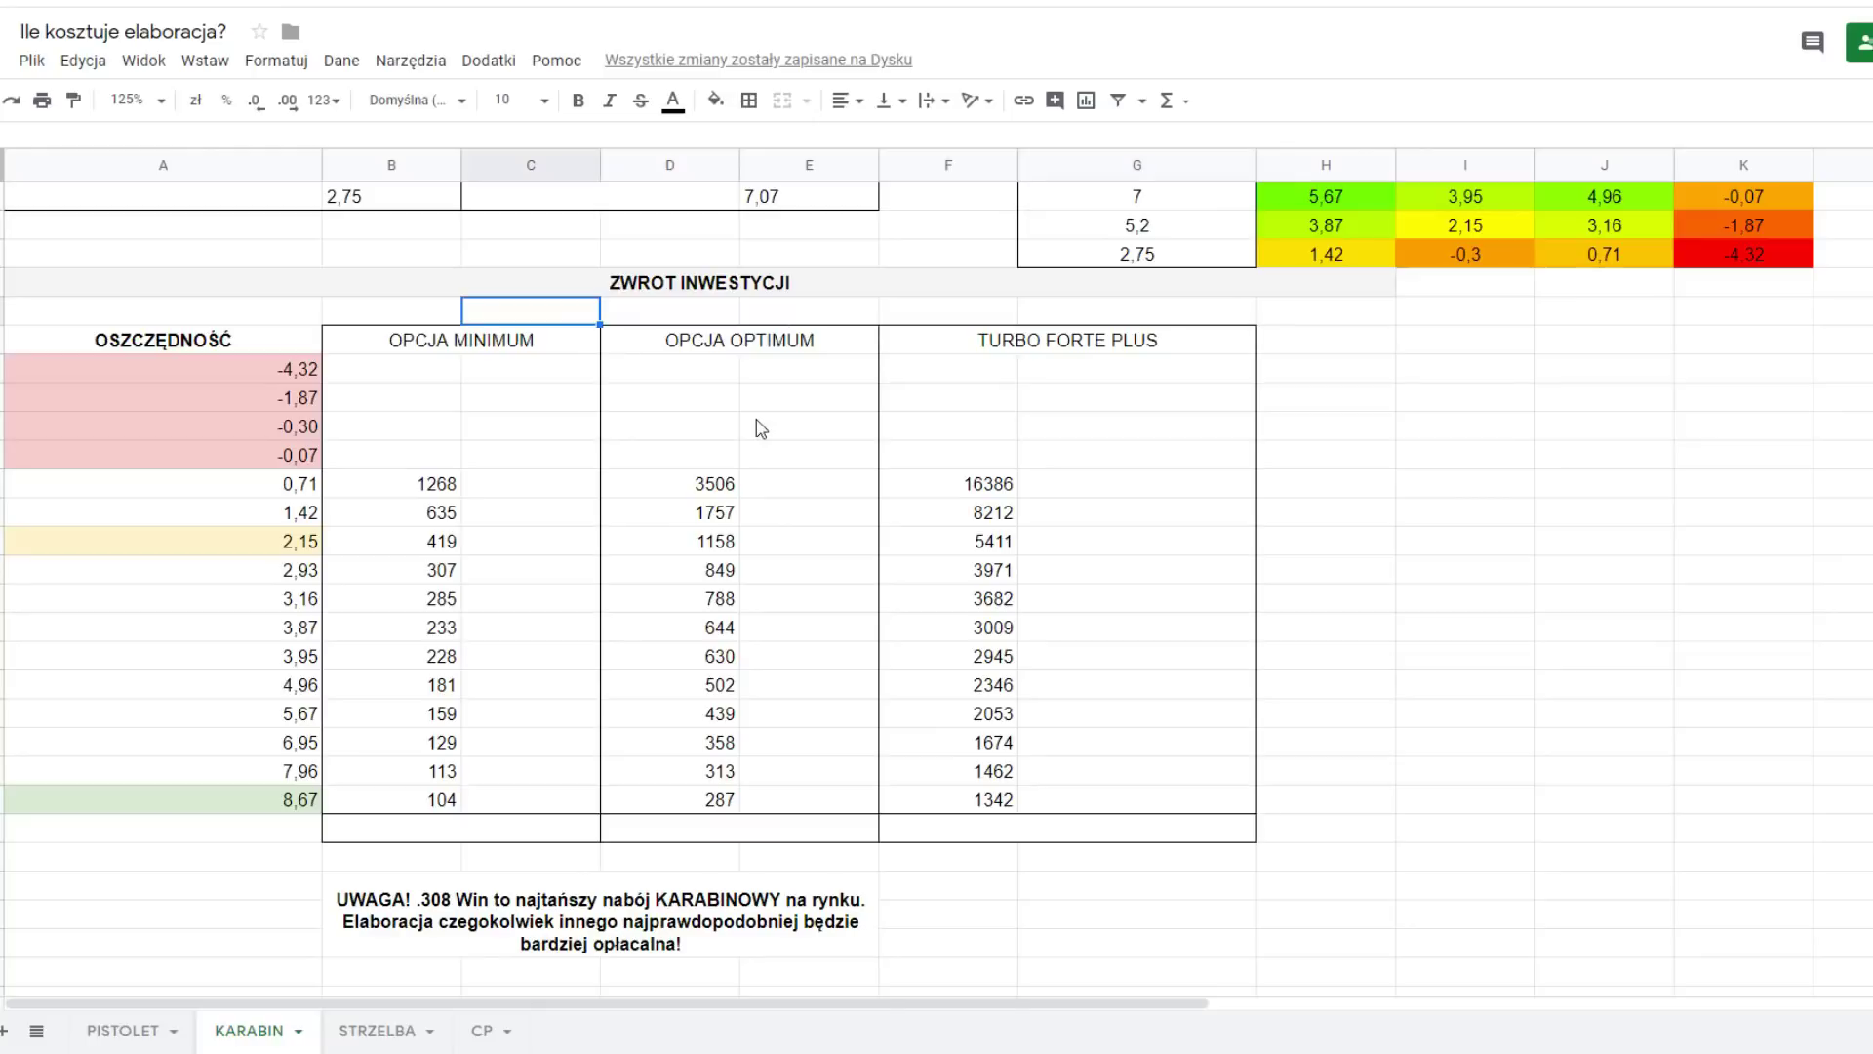
type("2 moa")
key("Tab")
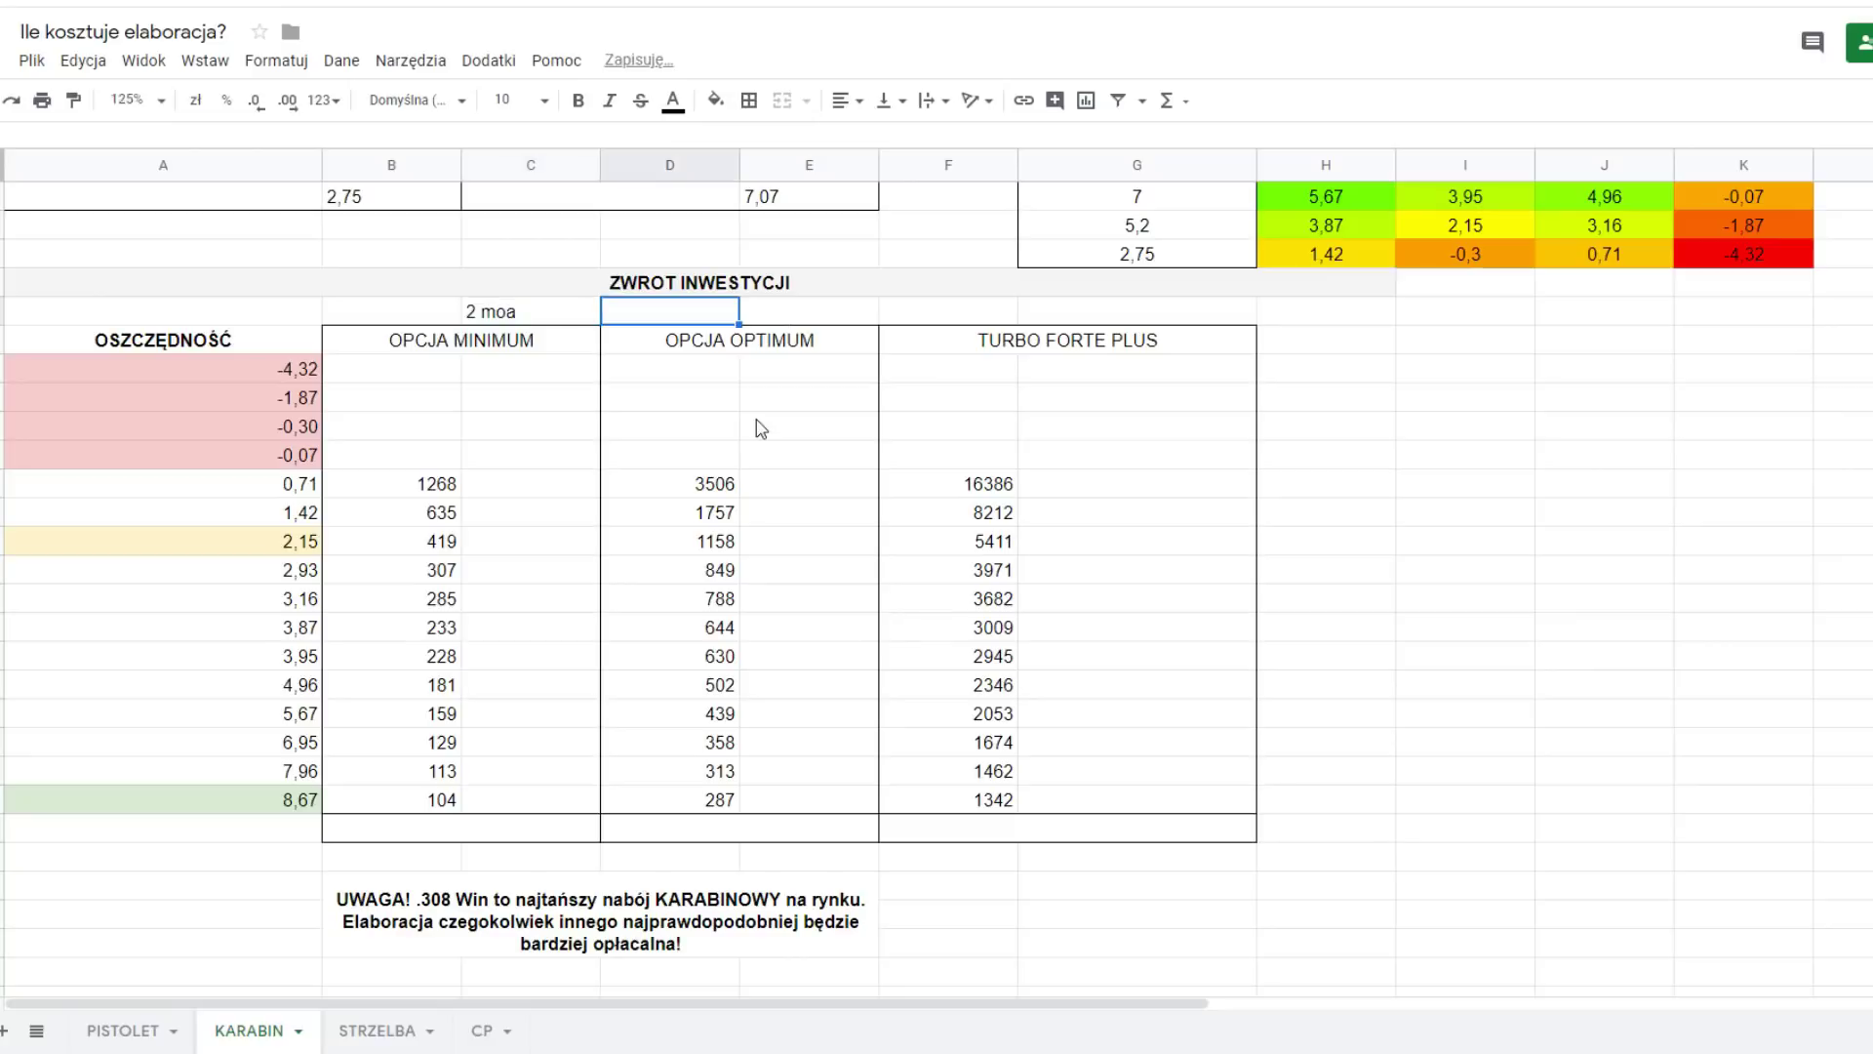
- Enter the accuracy note "1 - 0,5 moa" in cell E40 above the OPCJA OPTIMUM heading
left_click(783, 315)
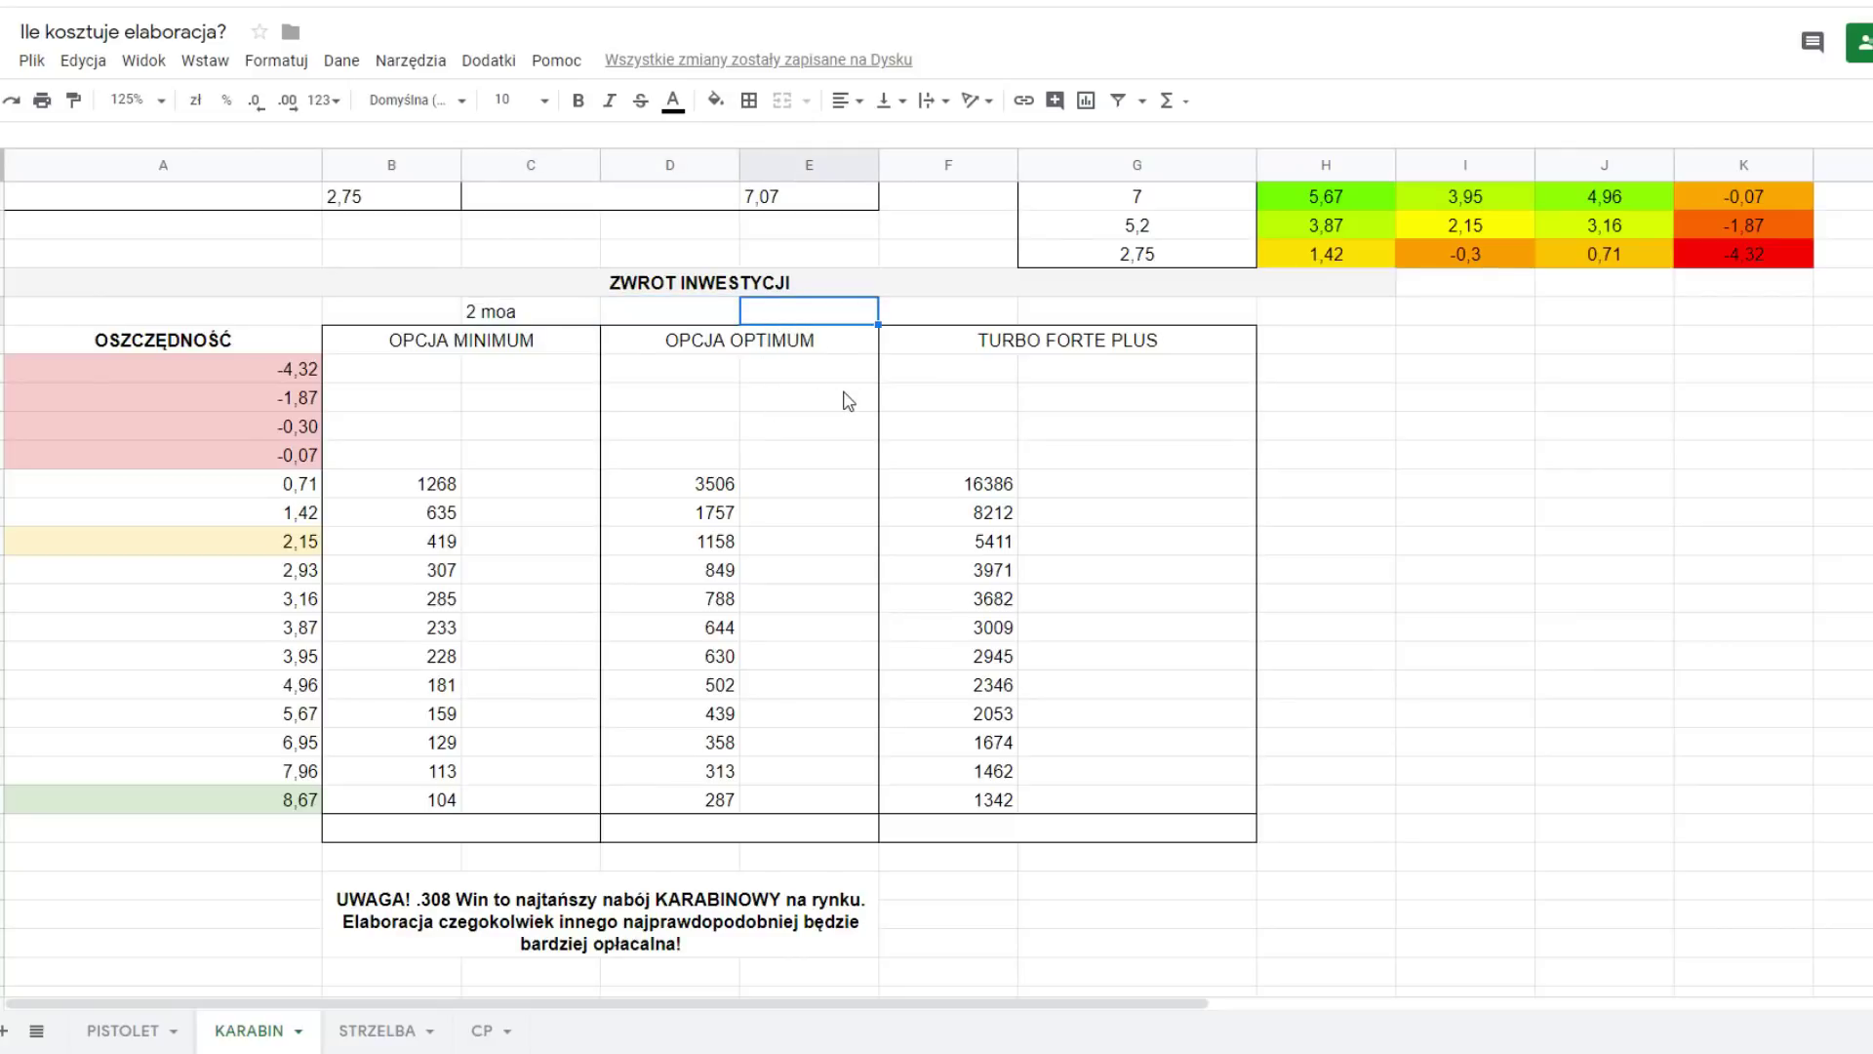
left_click(514, 319)
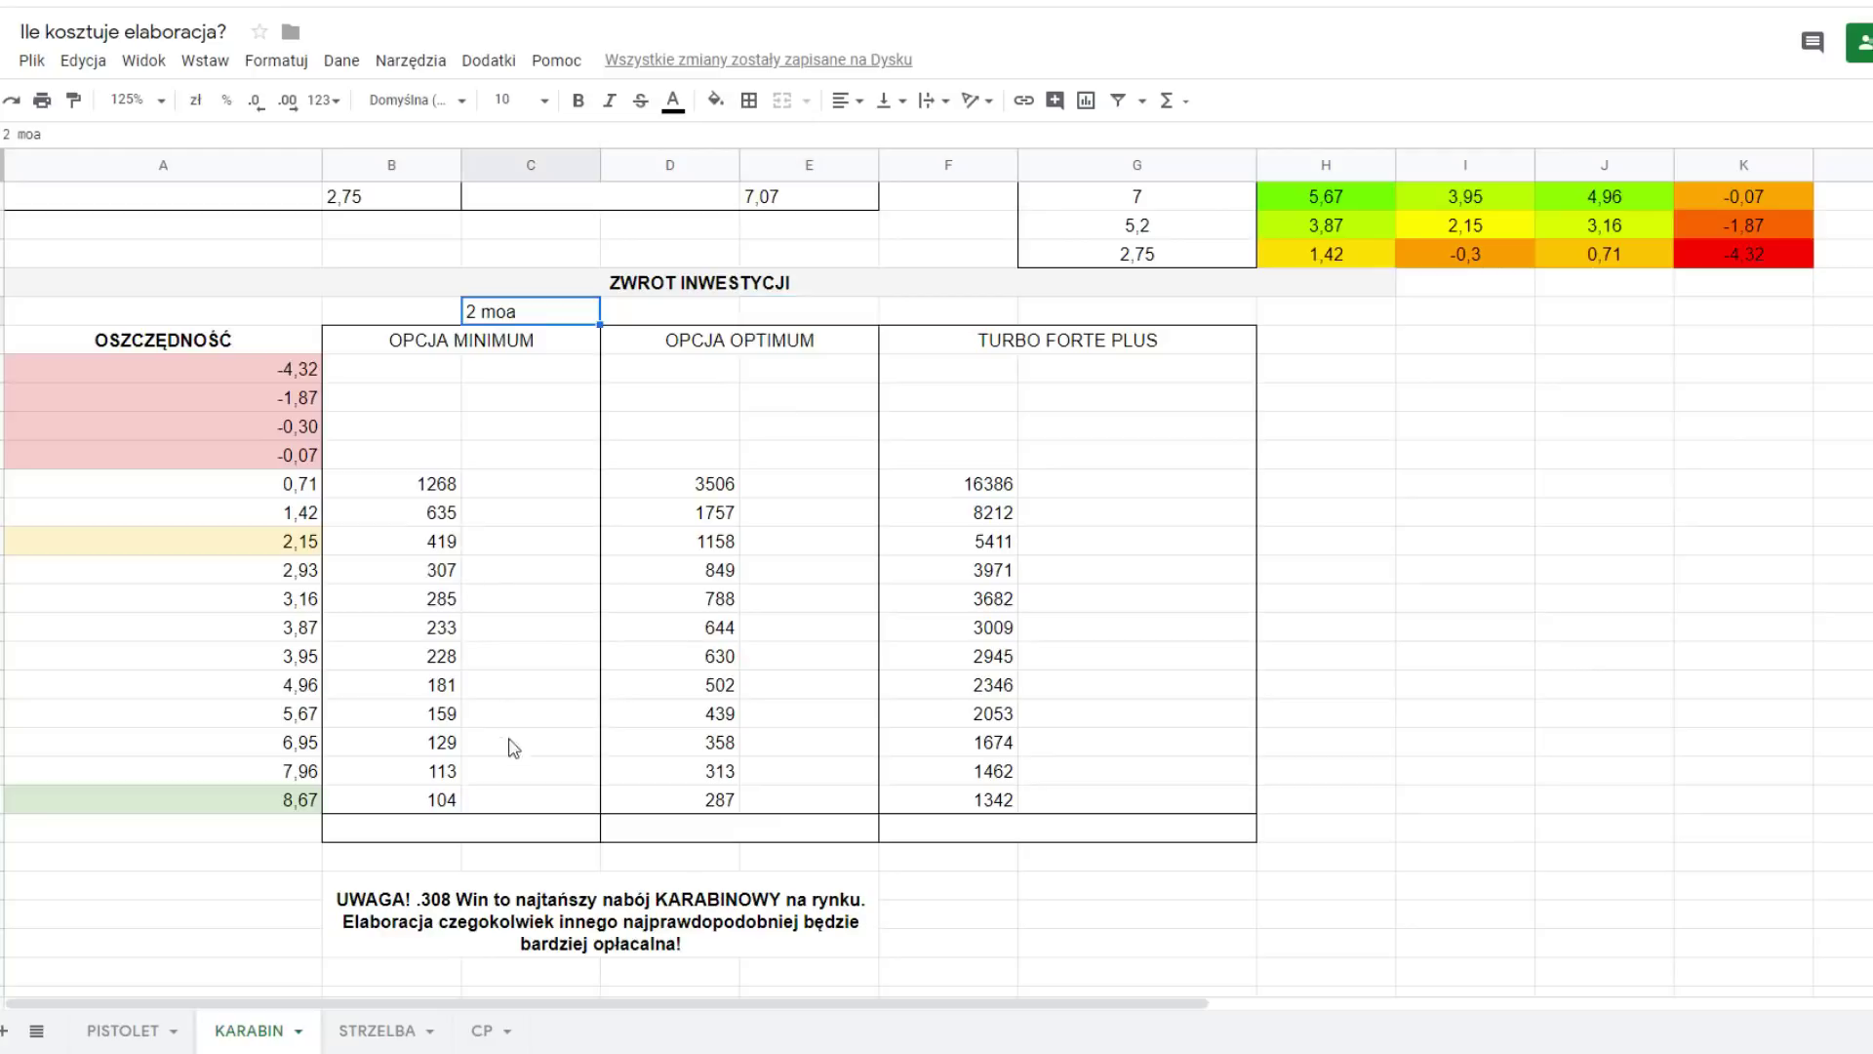
left_click(820, 322)
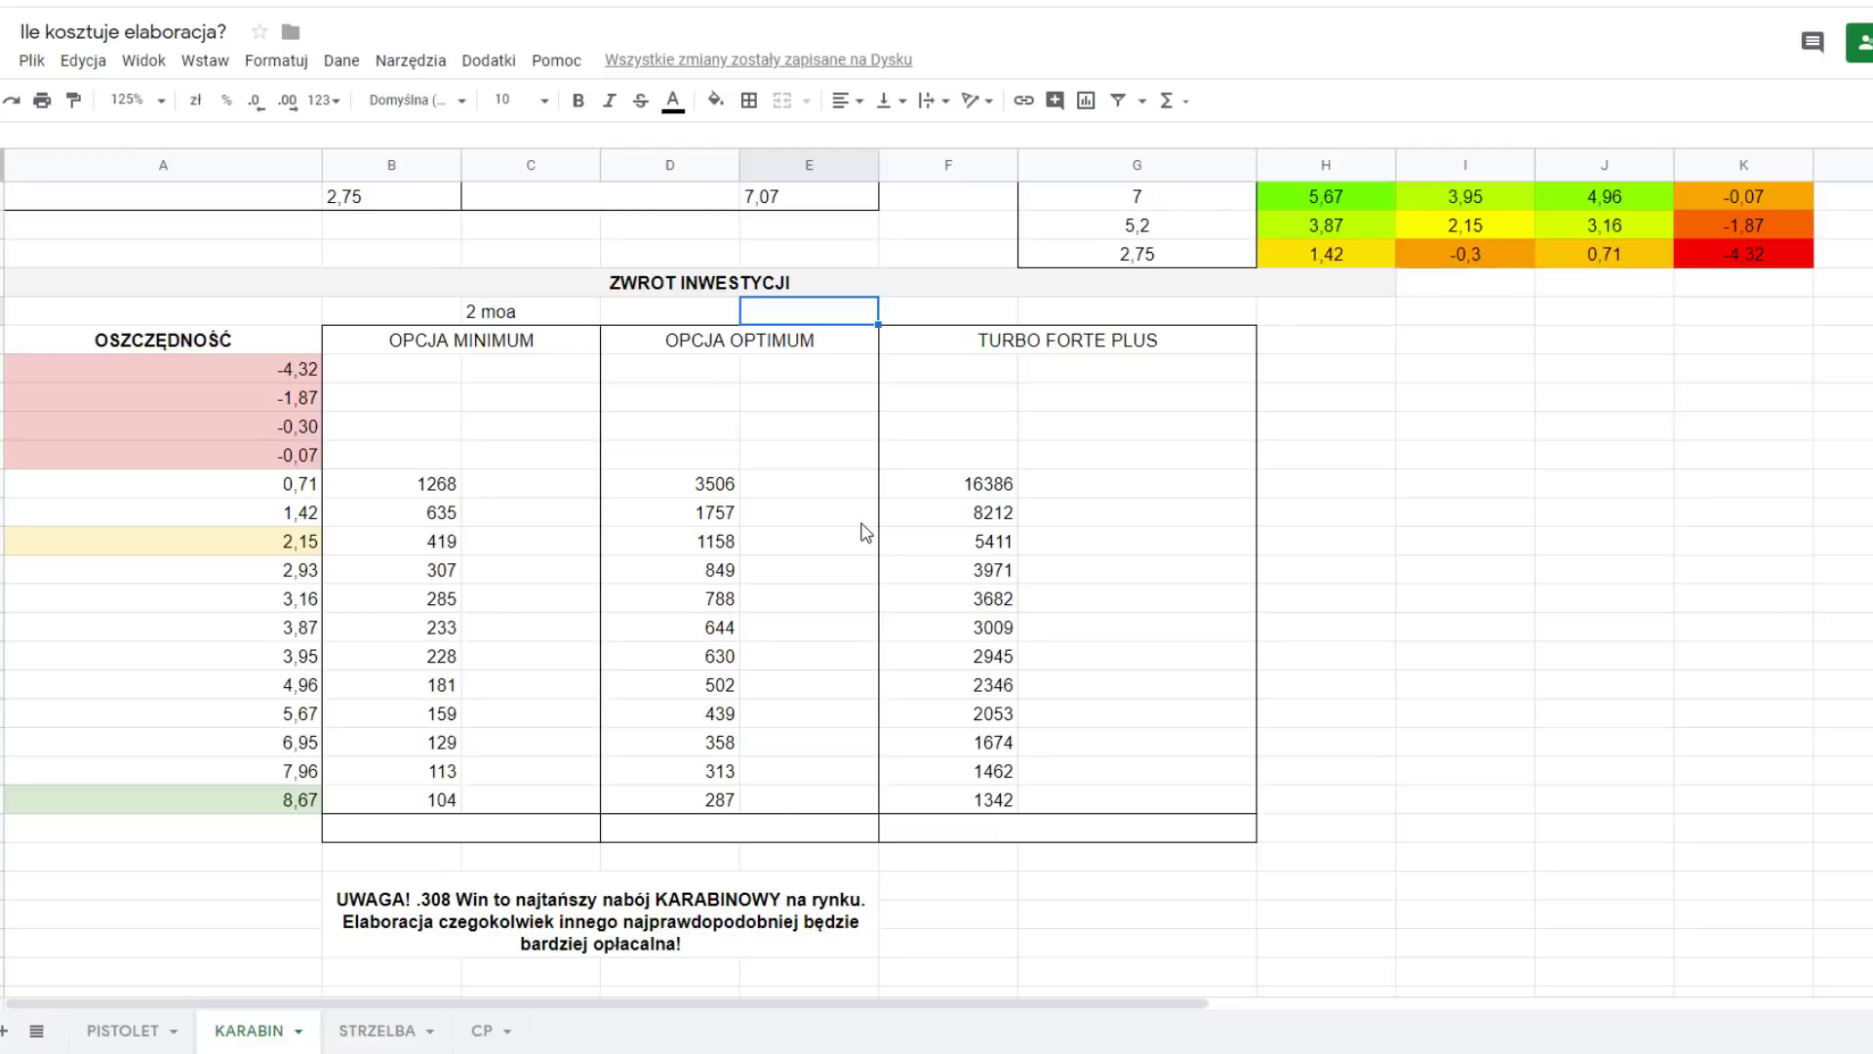
type("1 - 0,5 moa")
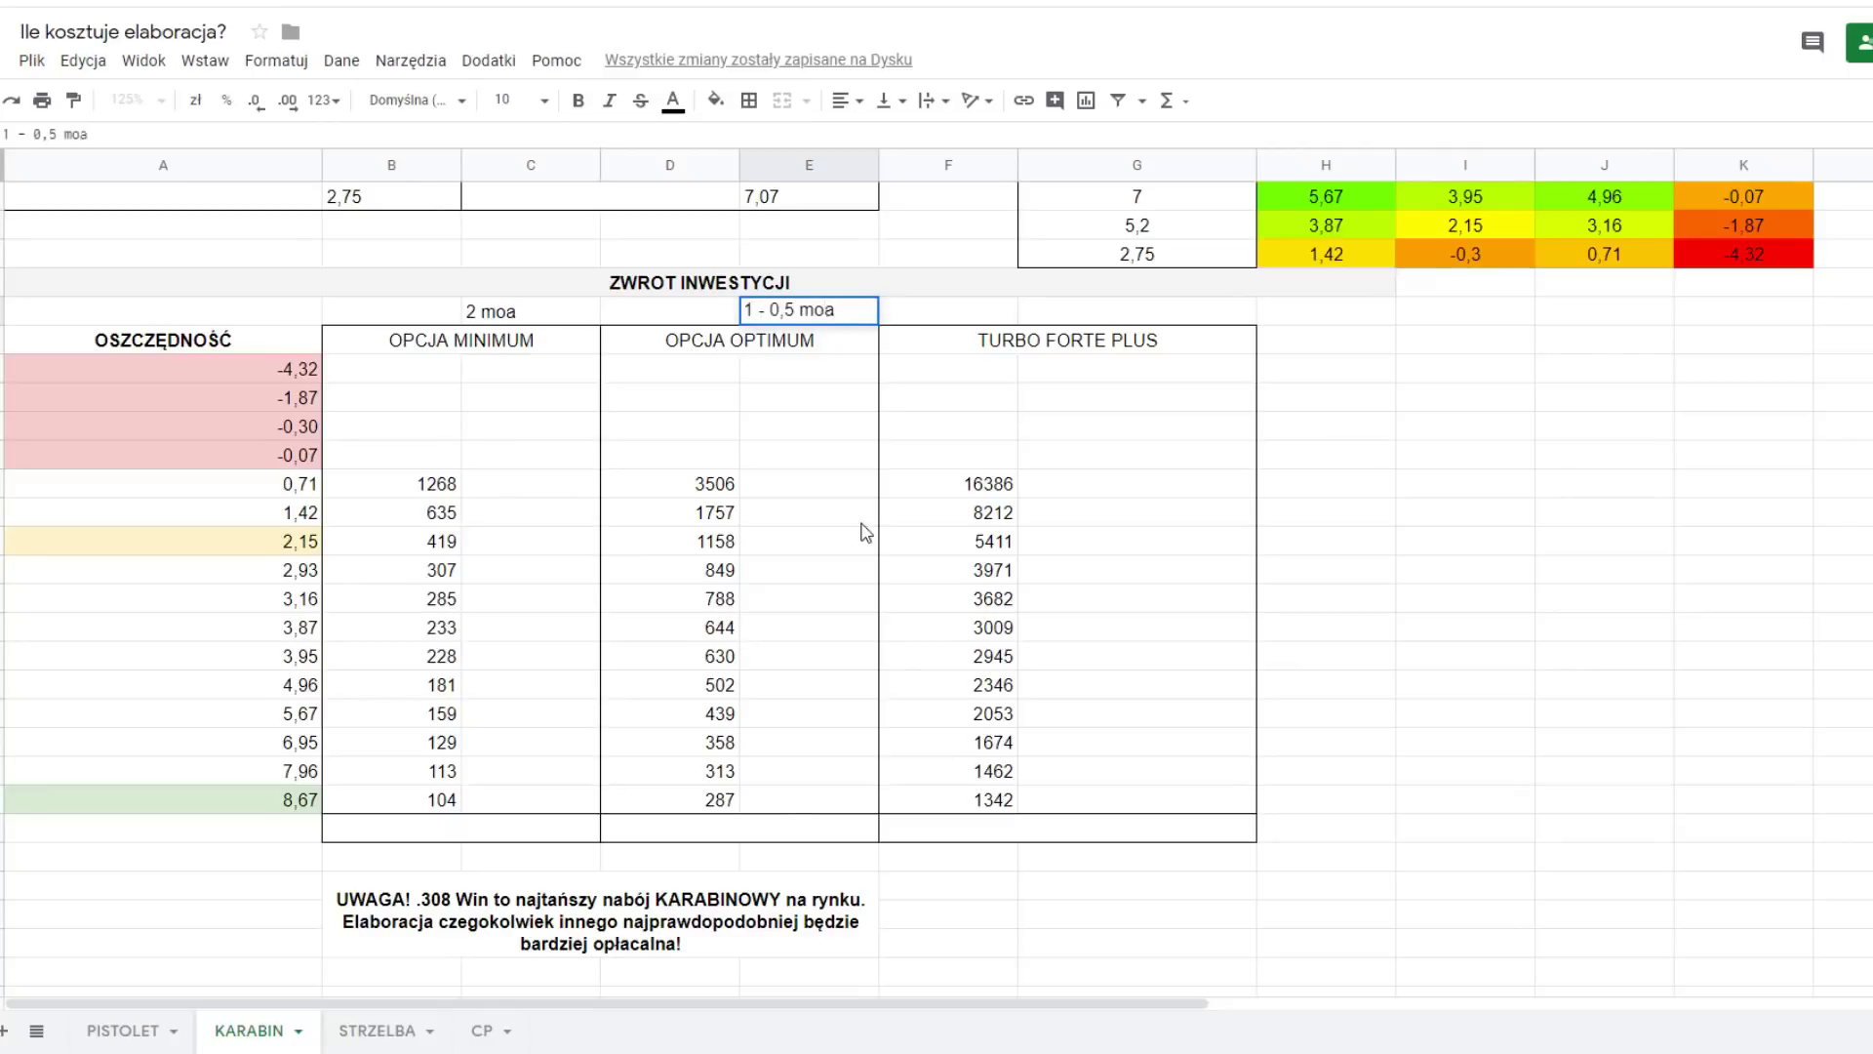
key("Return")
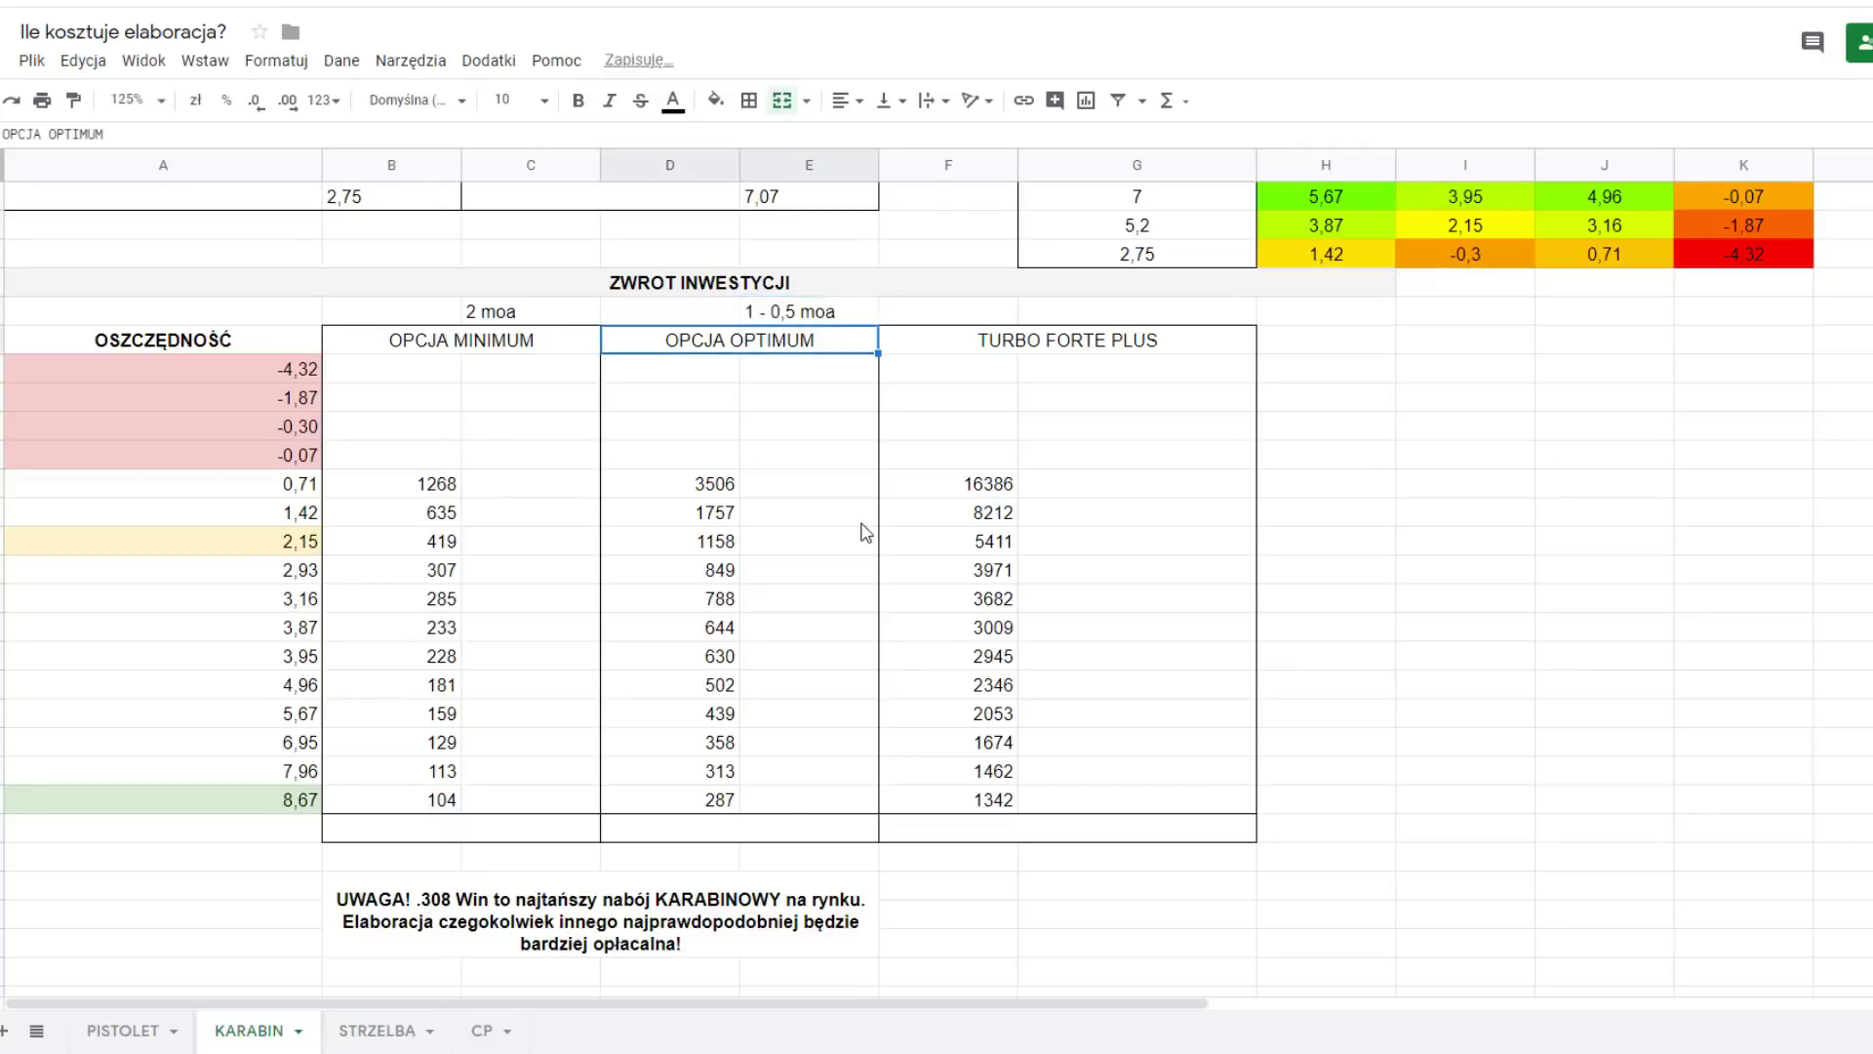
- Change the accuracy note in cell E40 above the OPCJA OPTIMUM heading to "1 - 0,75 moa"
left_click(817, 319)
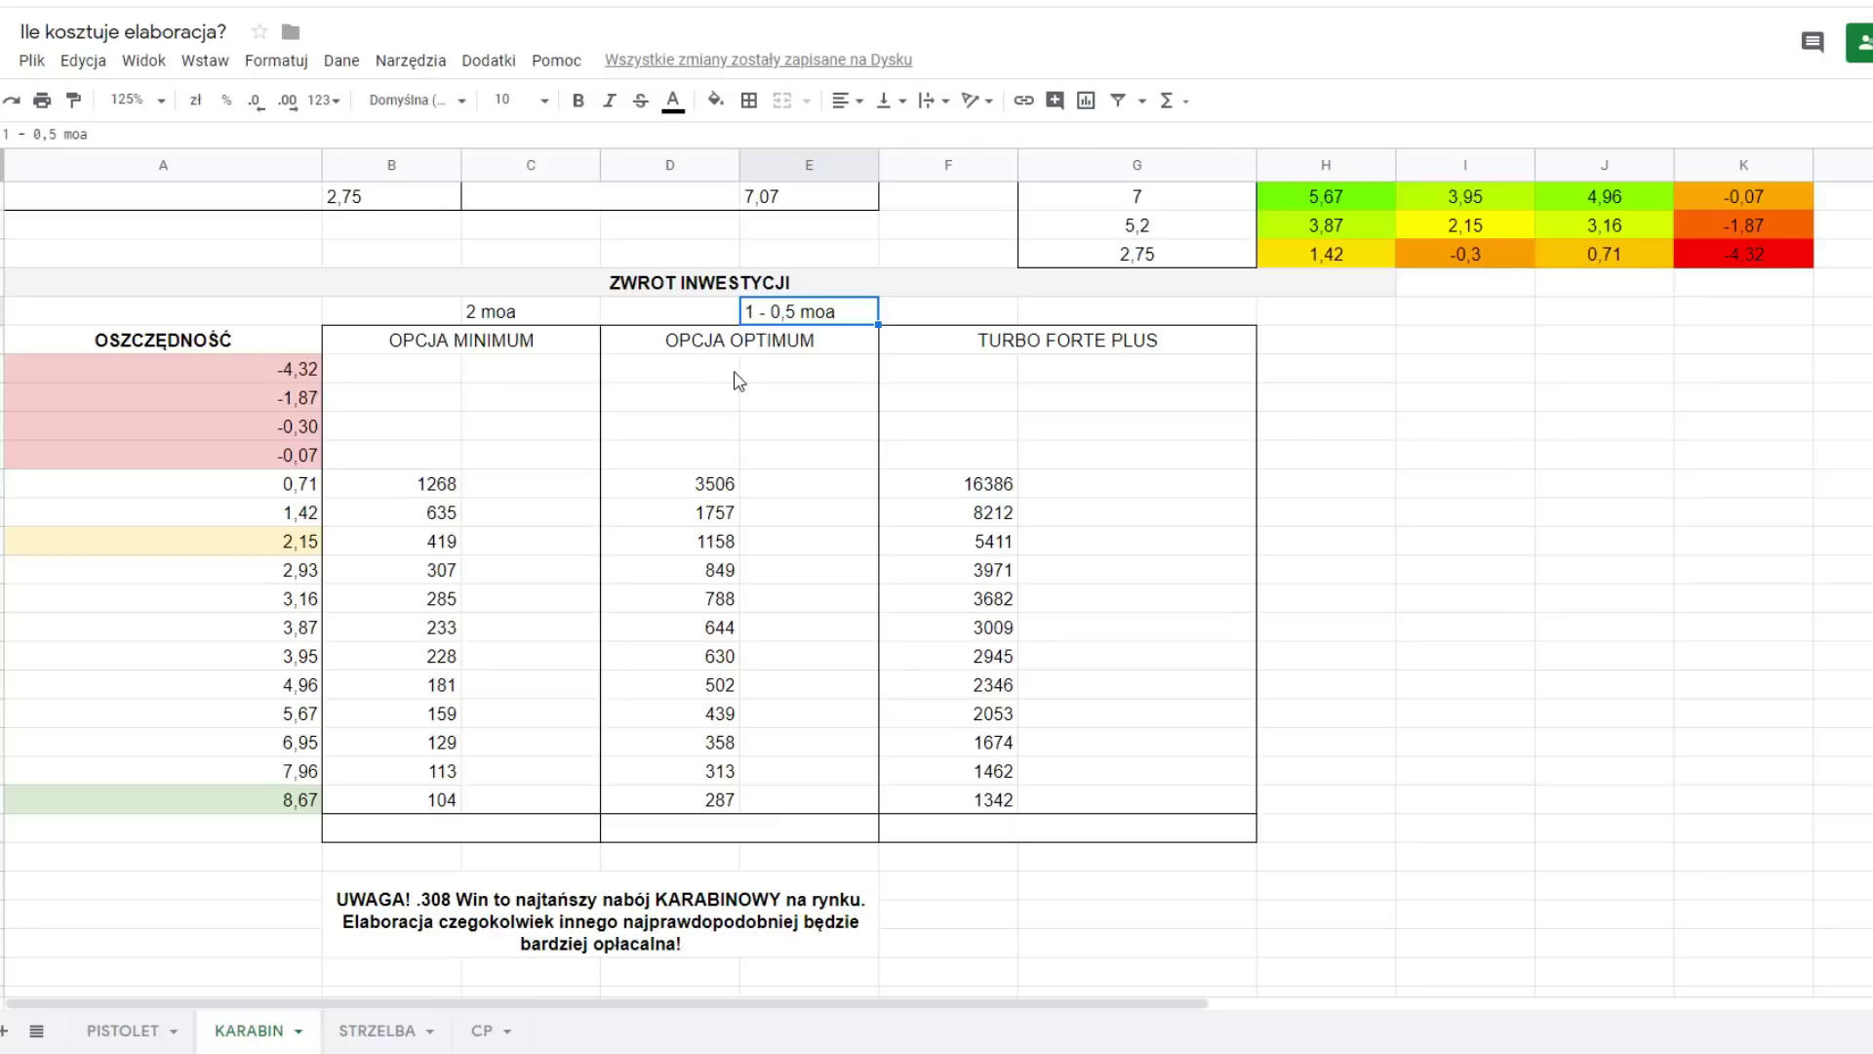
left_click(54, 135)
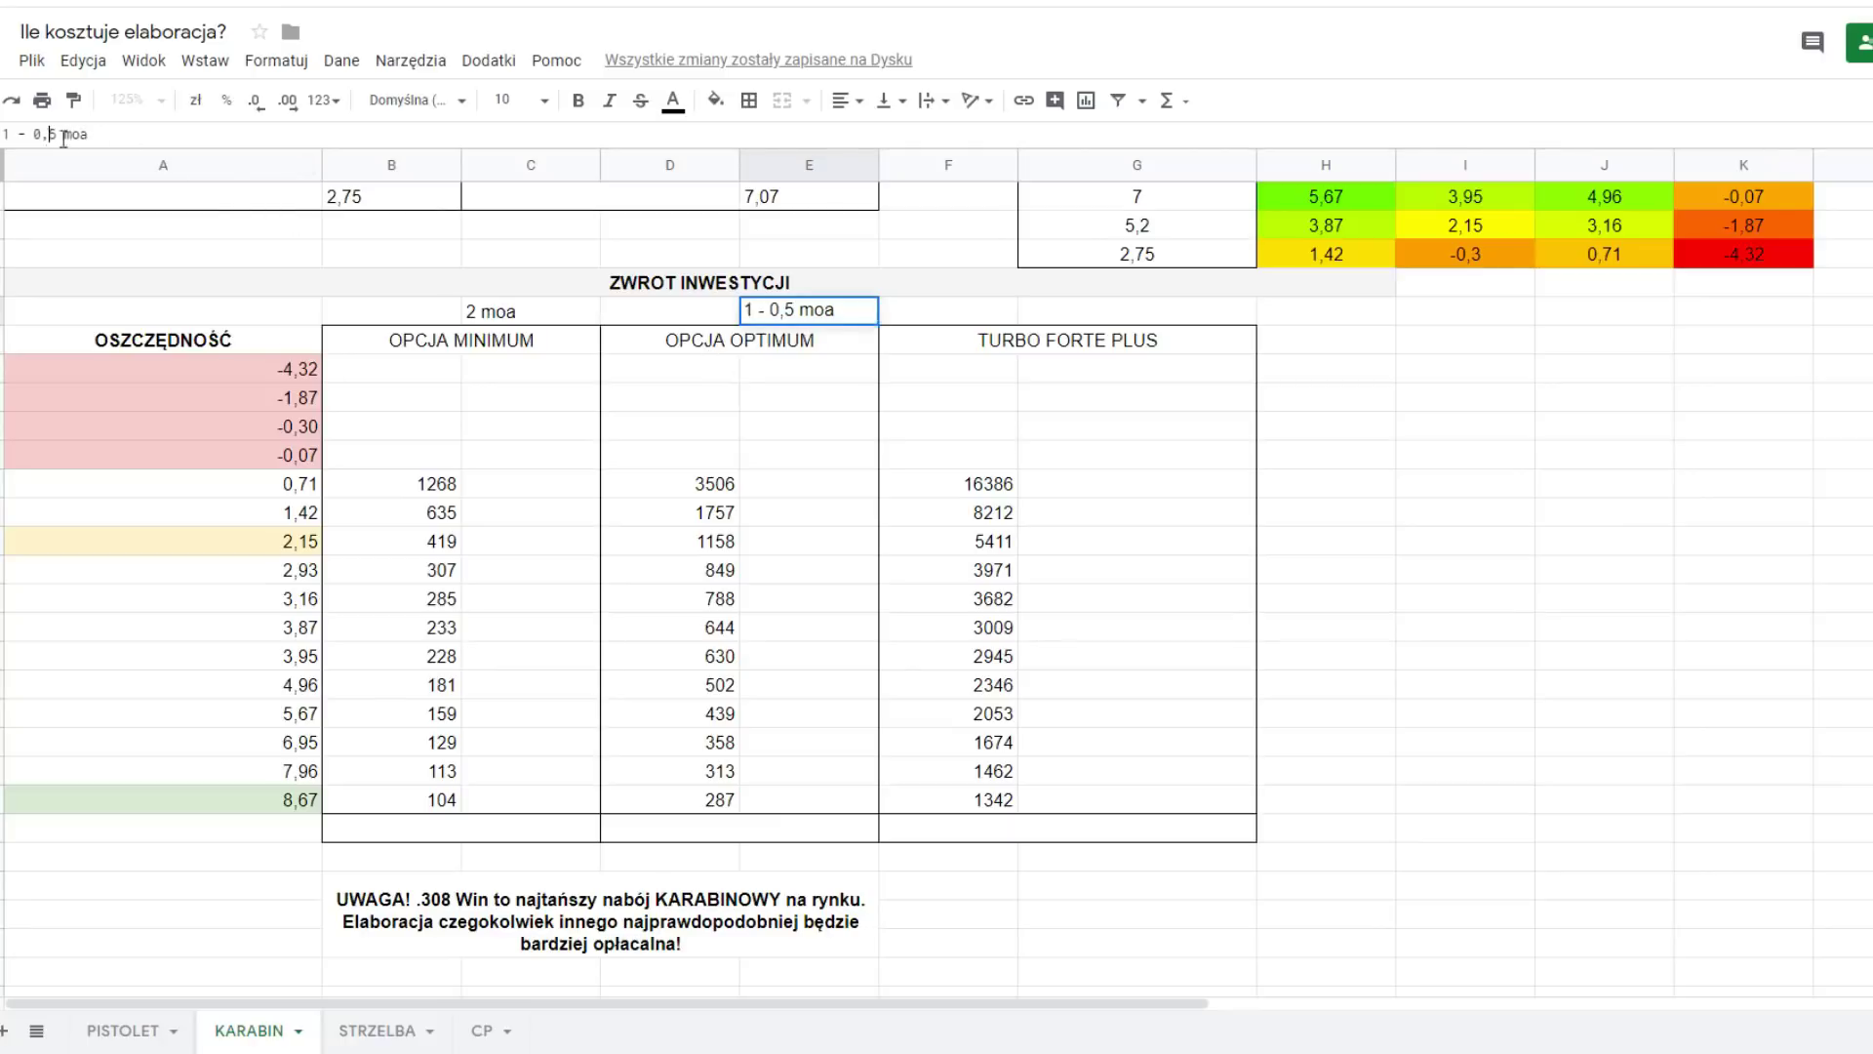
type("7")
key("Return")
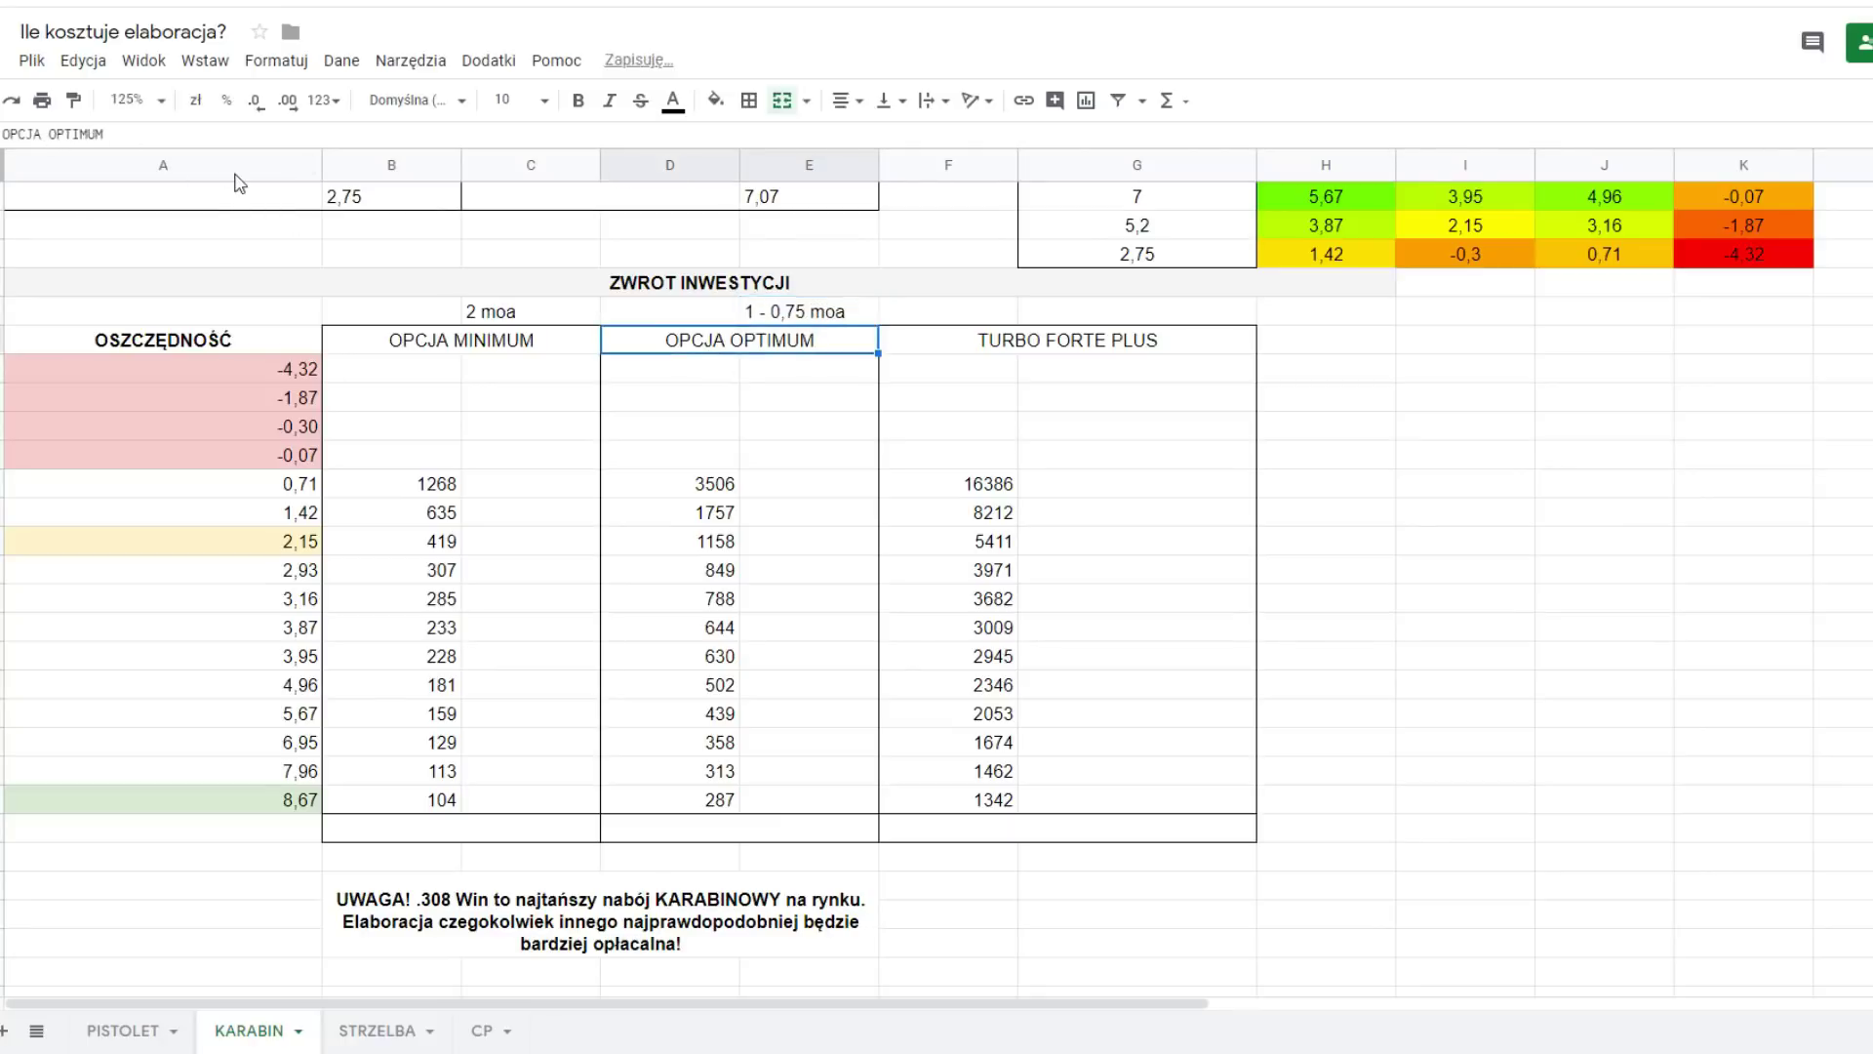
left_click(830, 318)
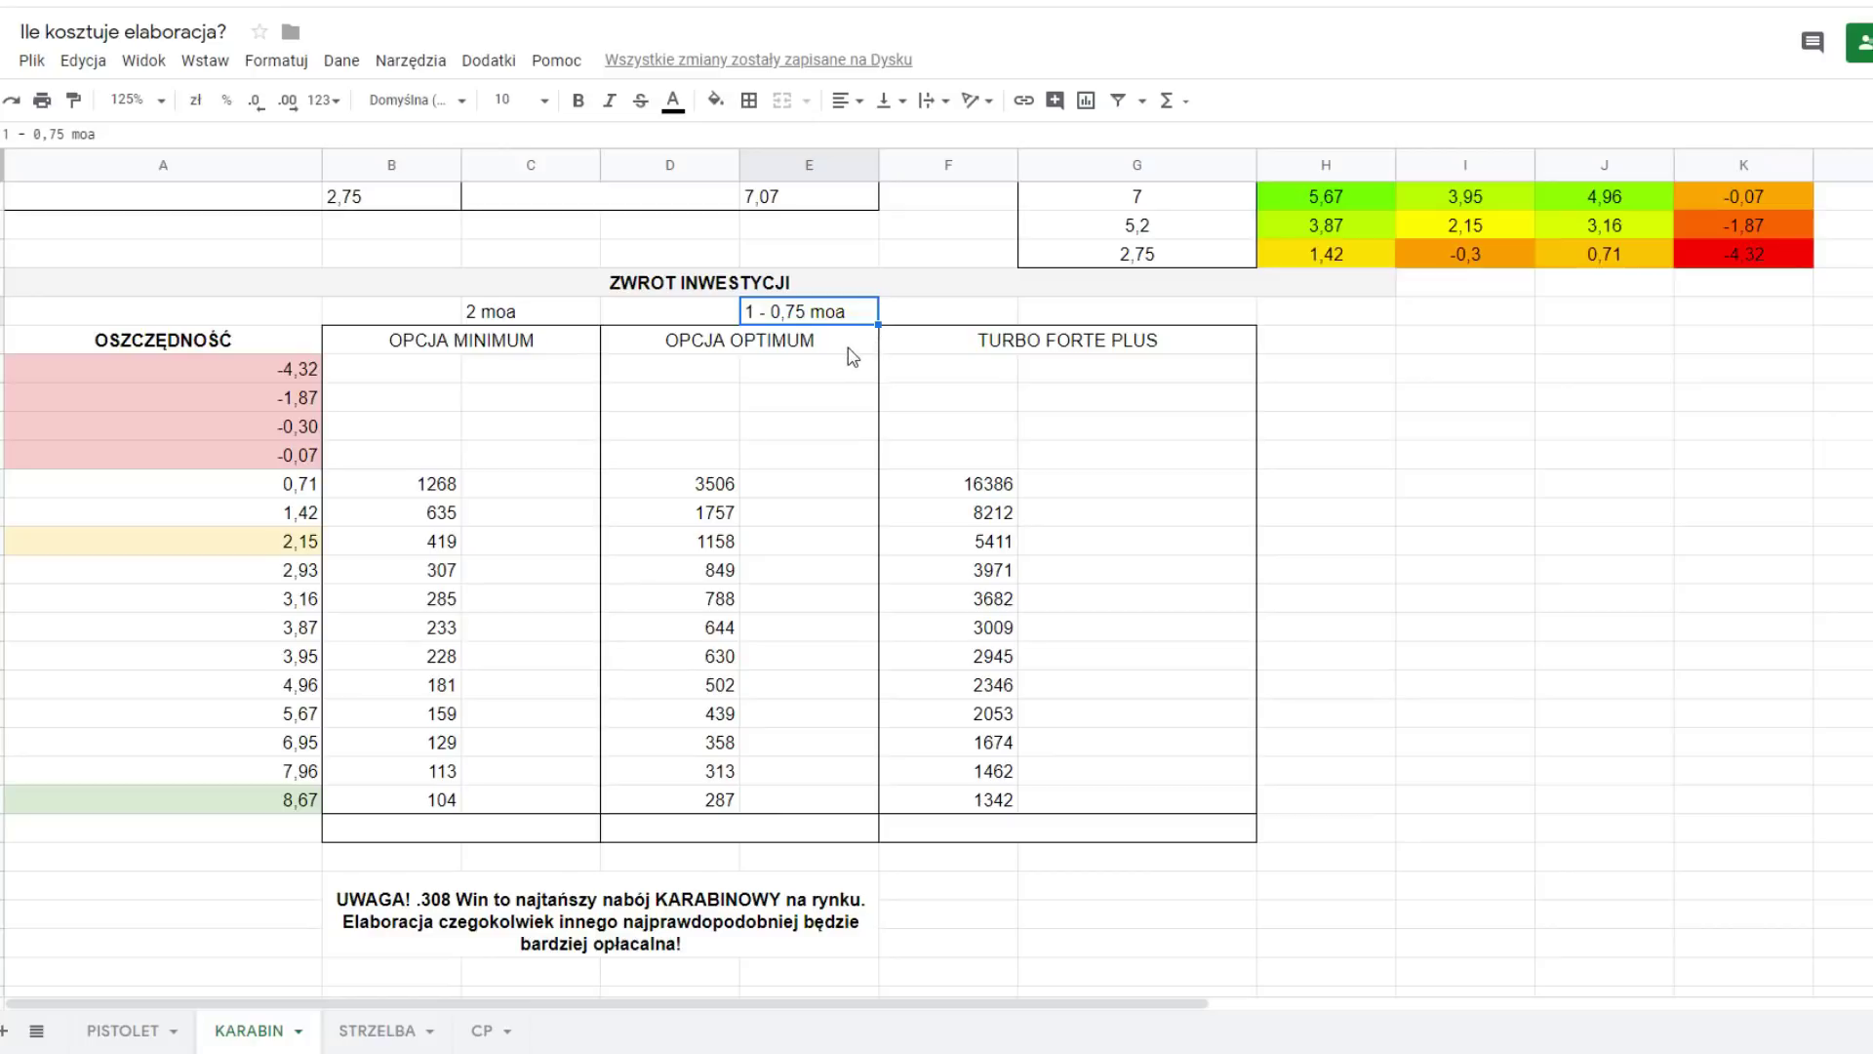
- Enter the accuracy note "1/3 moa - 0,25" in cell G40 above the TURBO FORTE PLUS heading
left_click(1091, 317)
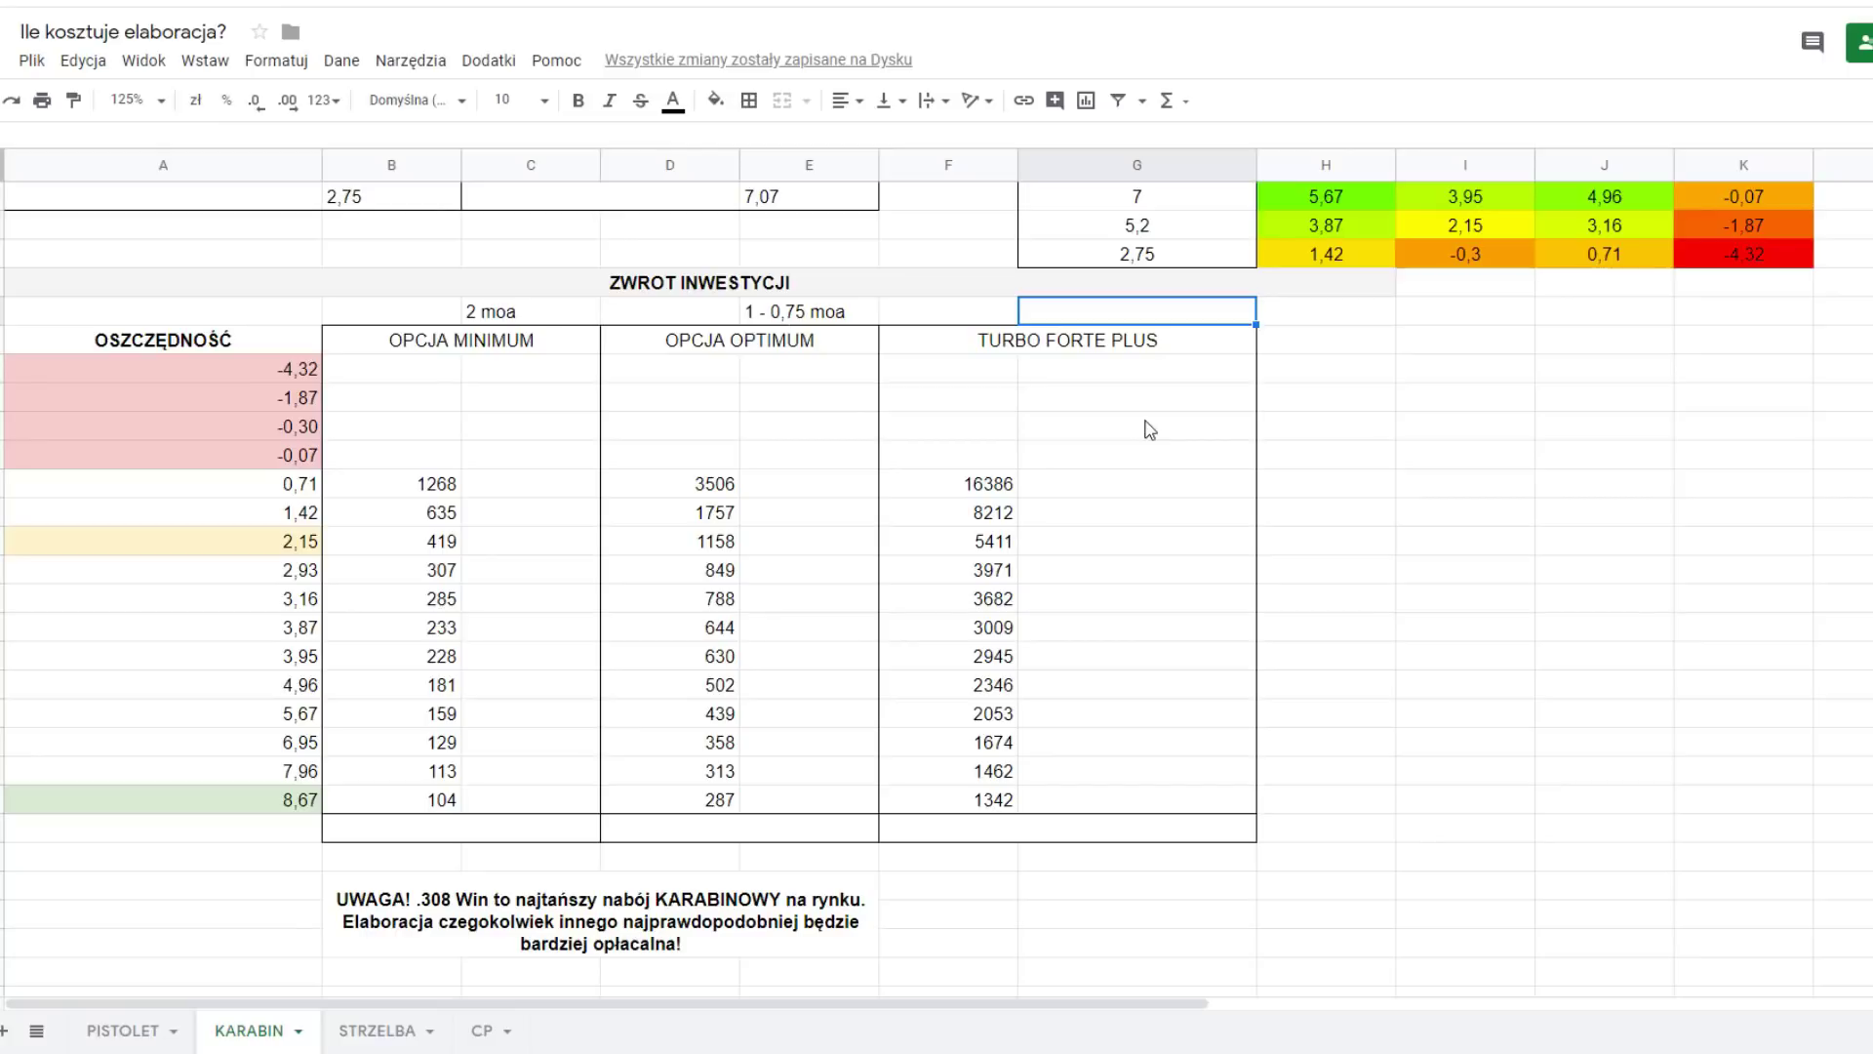
type("1/3")
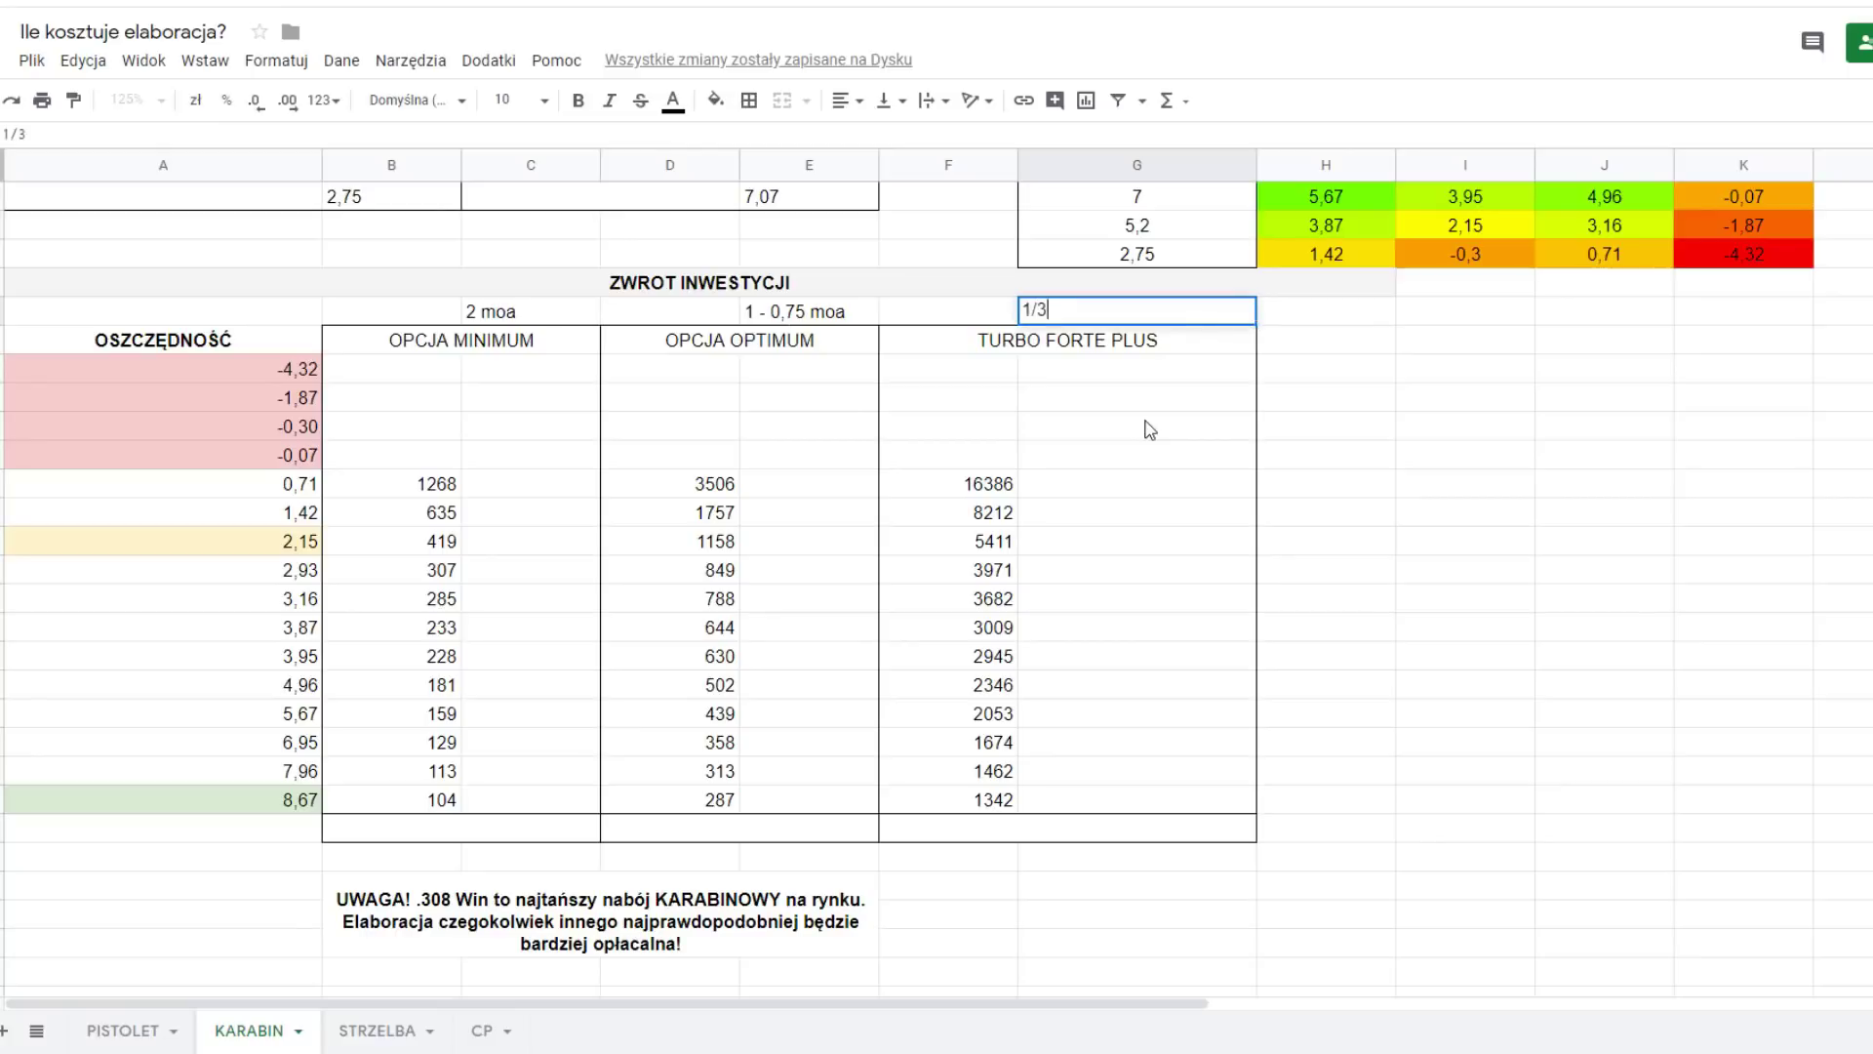
type(" moa - 0,25")
key("Return")
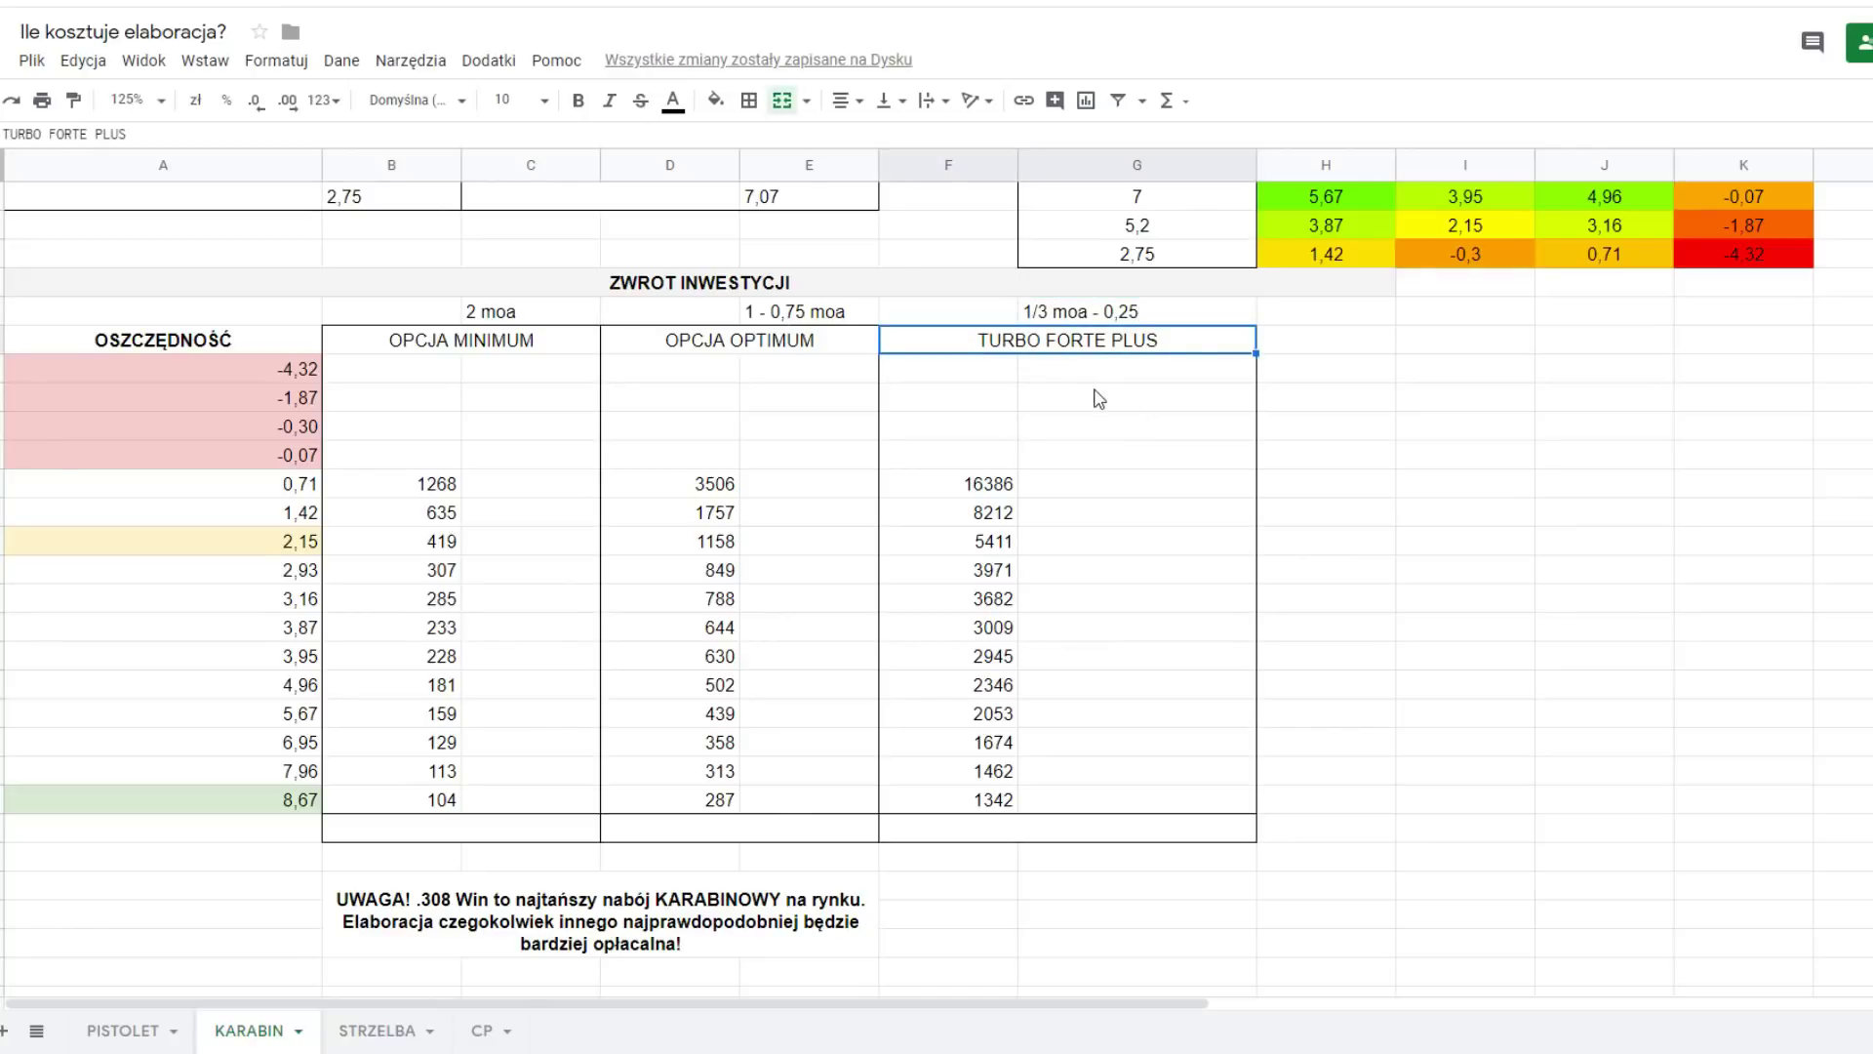
left_click(1139, 315)
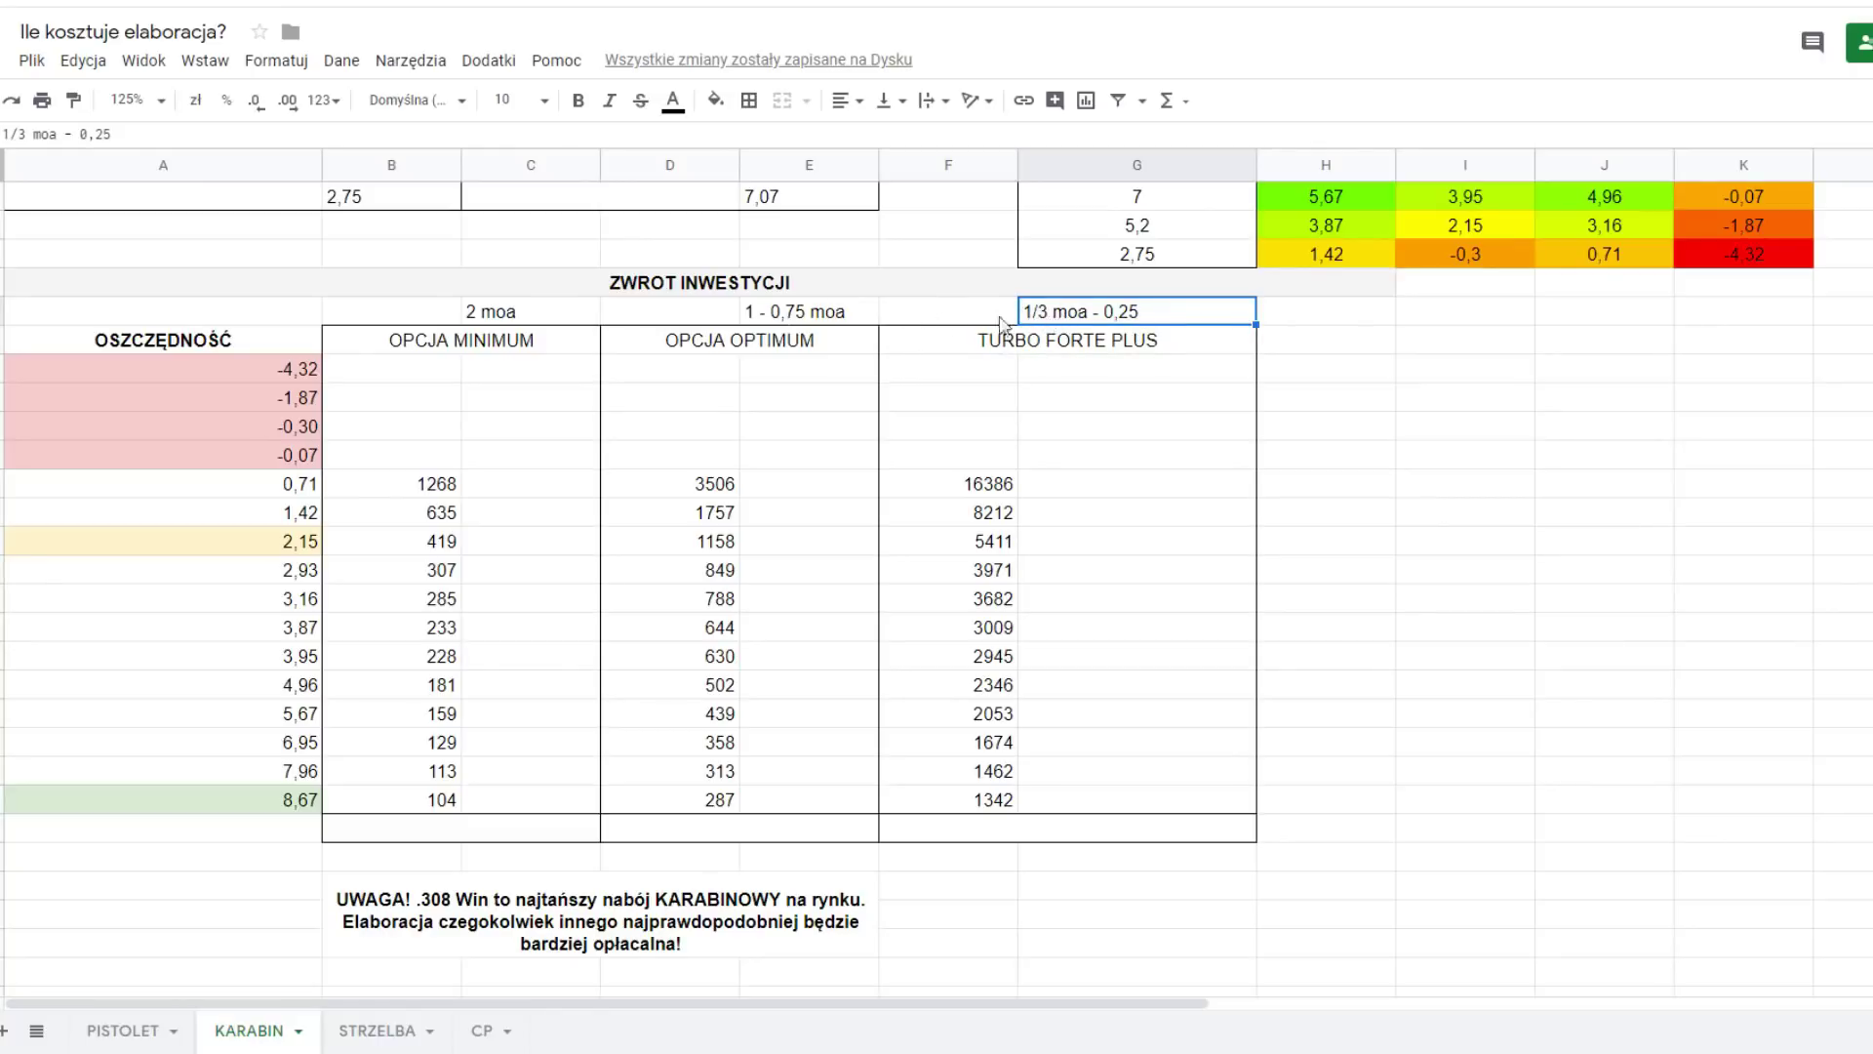
- Compare the OPCJA OPTIMUM option and its accuracy note with TURBO FORTE PLUS in the ZWROT INWESTYCJI table
left_click(822, 320)
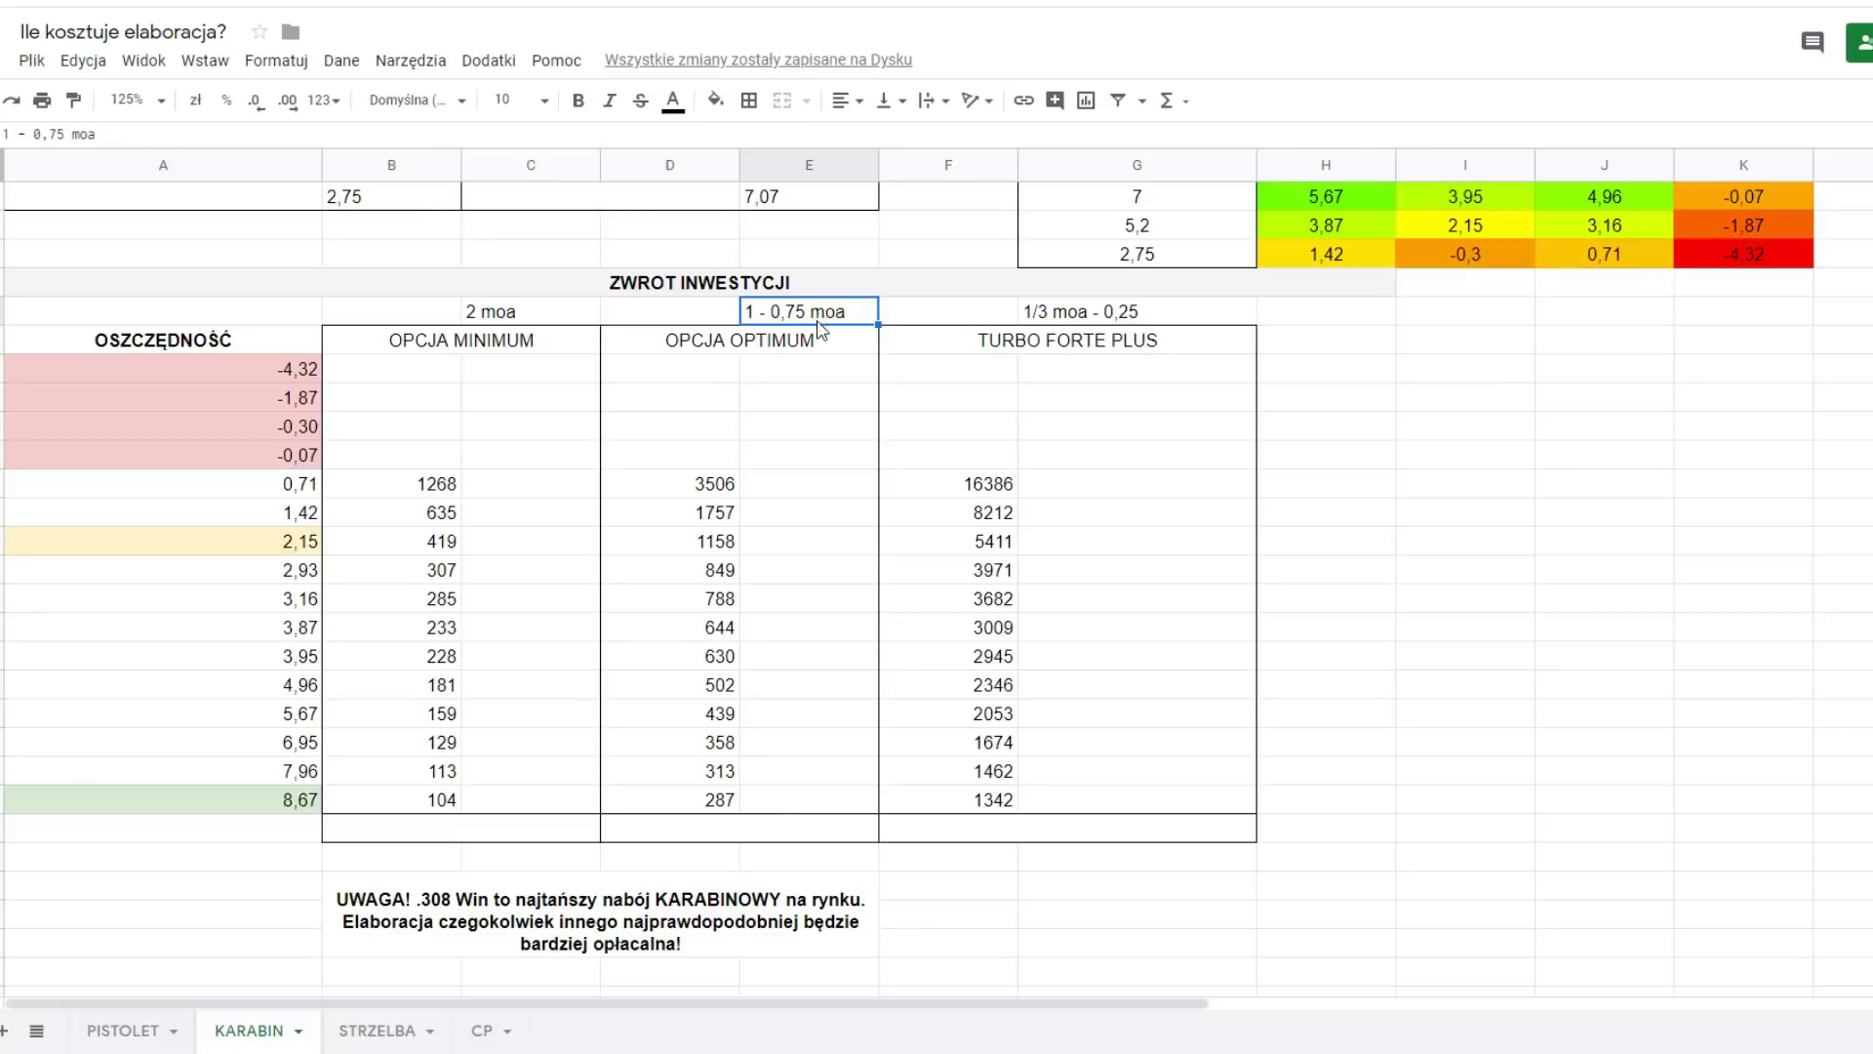
left_click(868, 349)
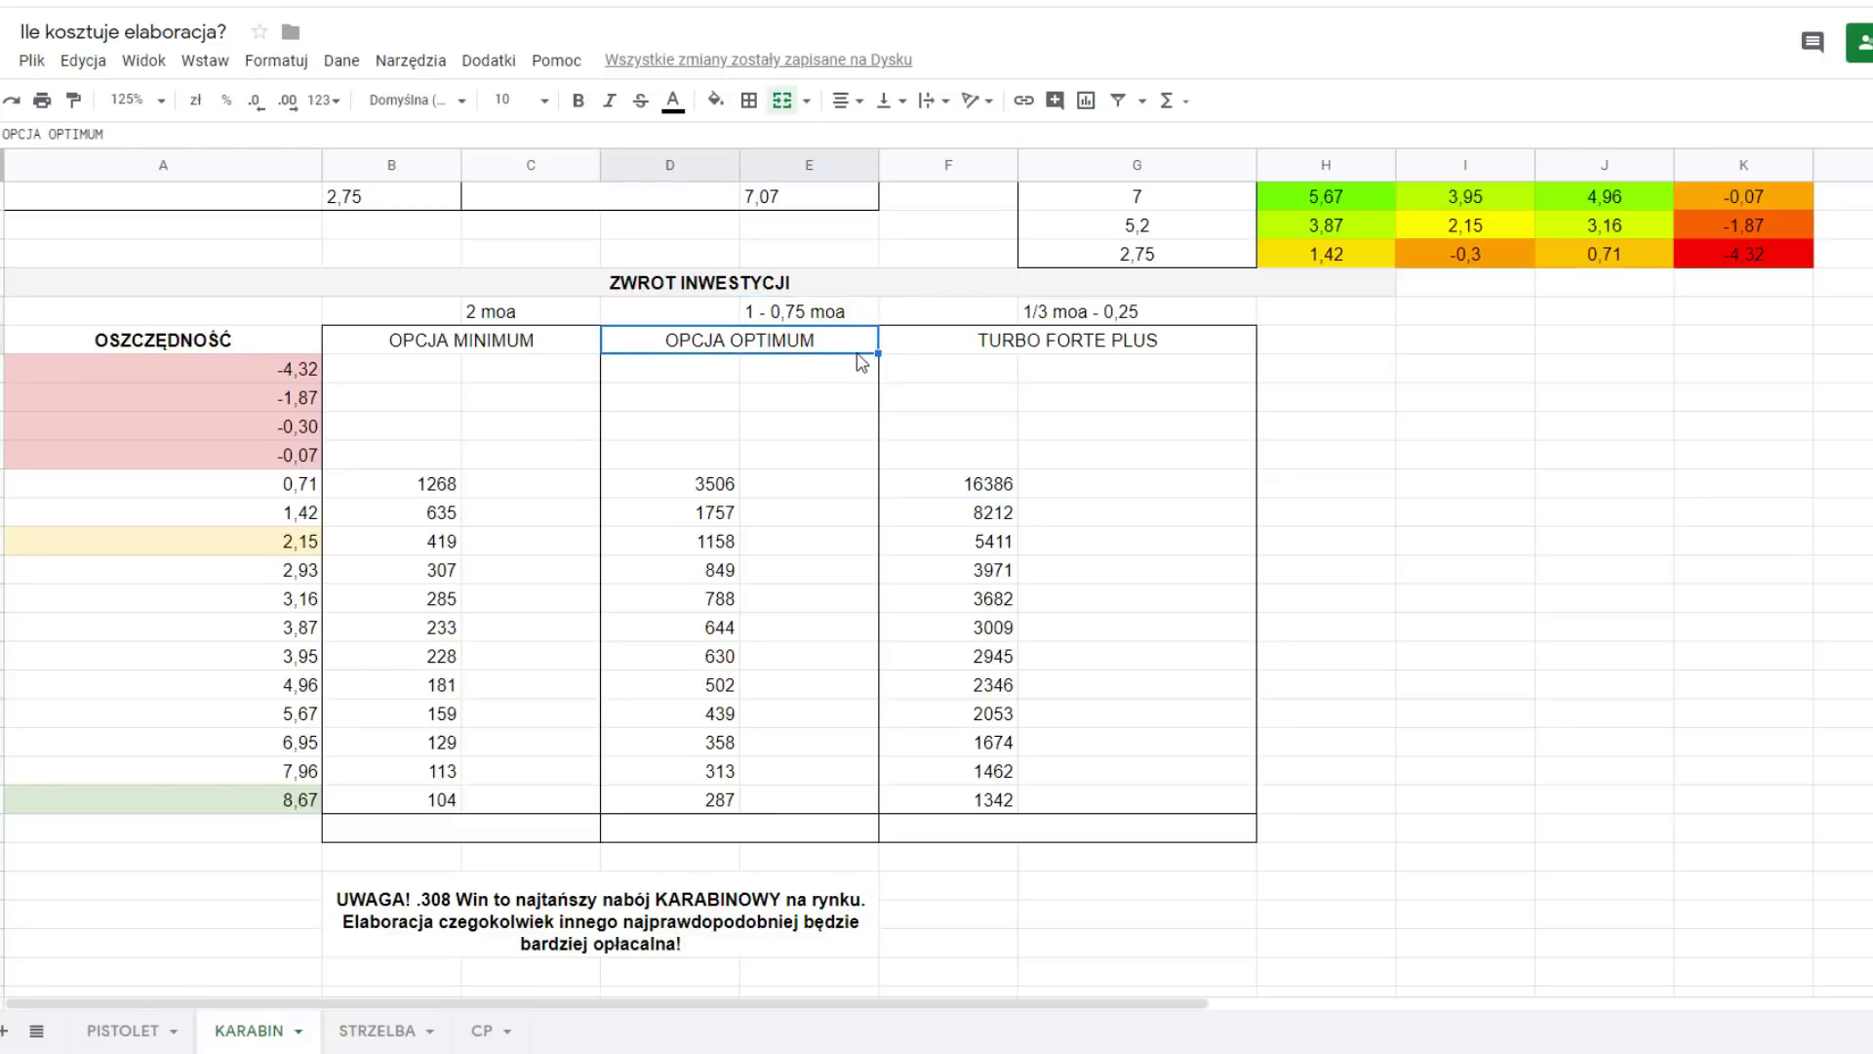
left_click(970, 349)
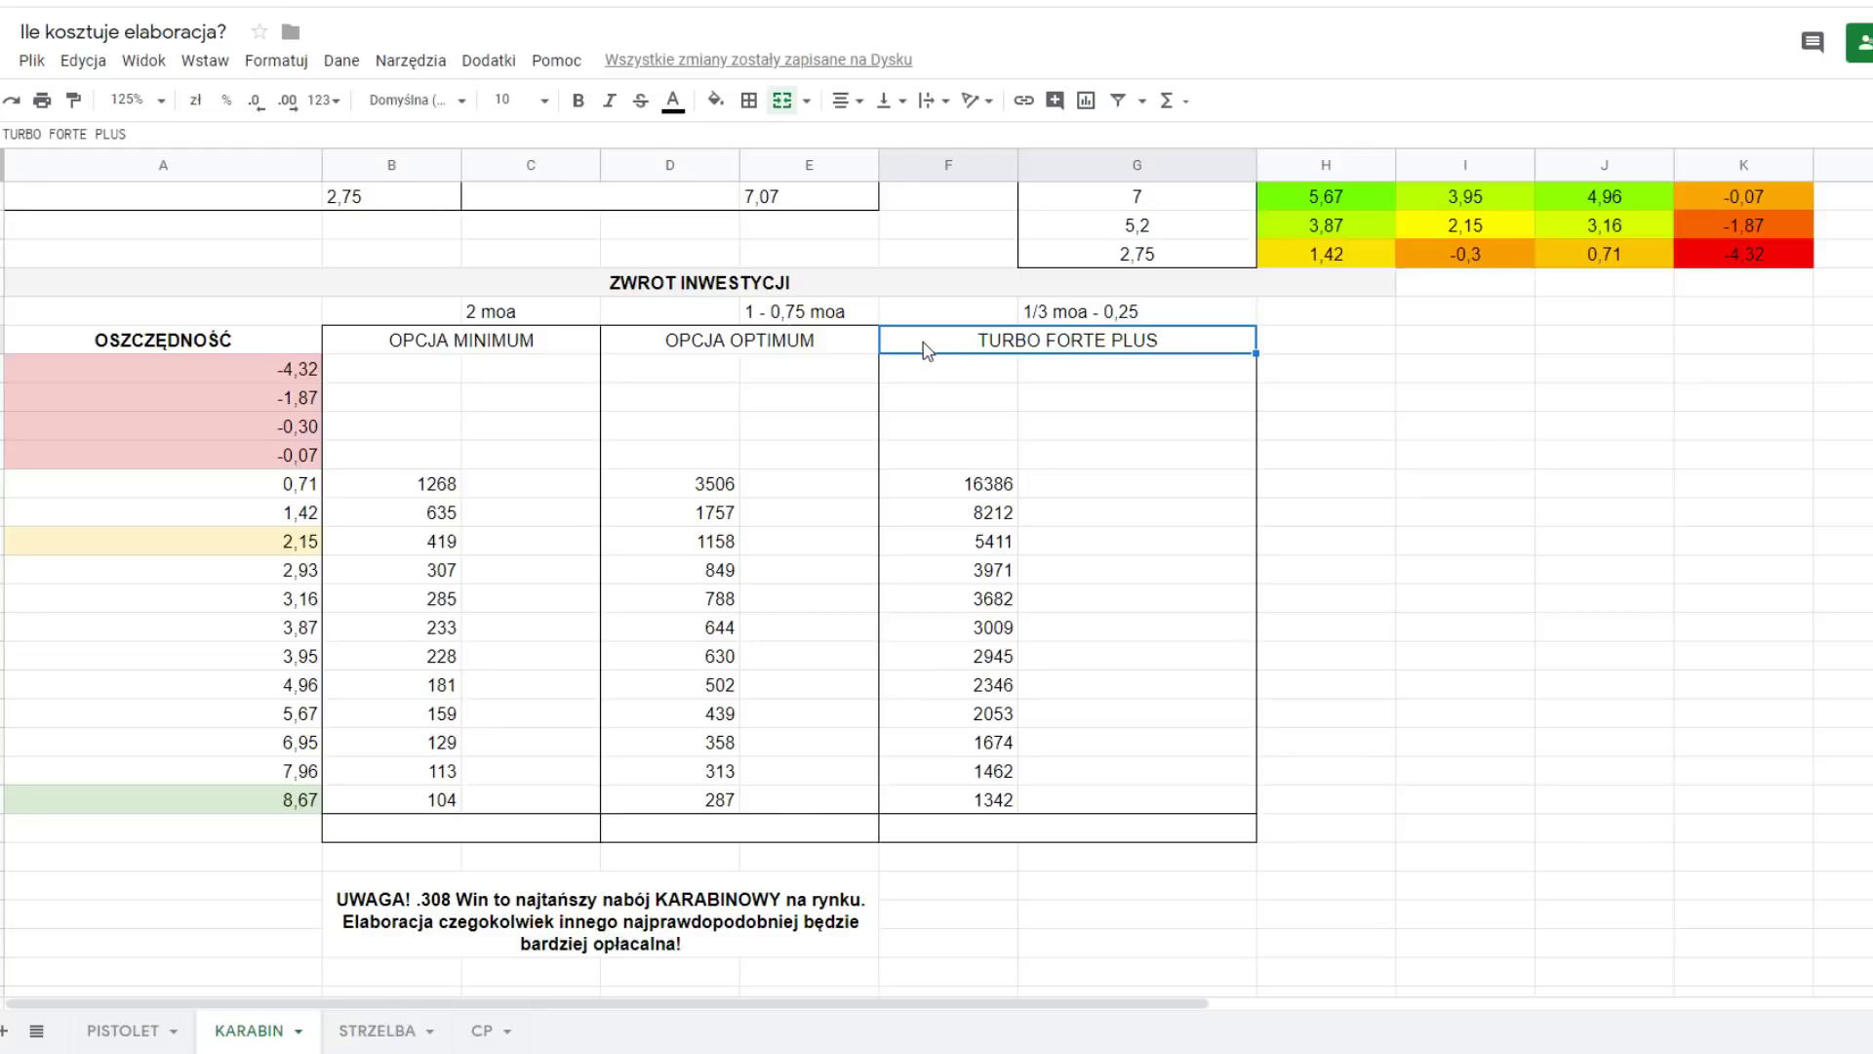
left_click(864, 349)
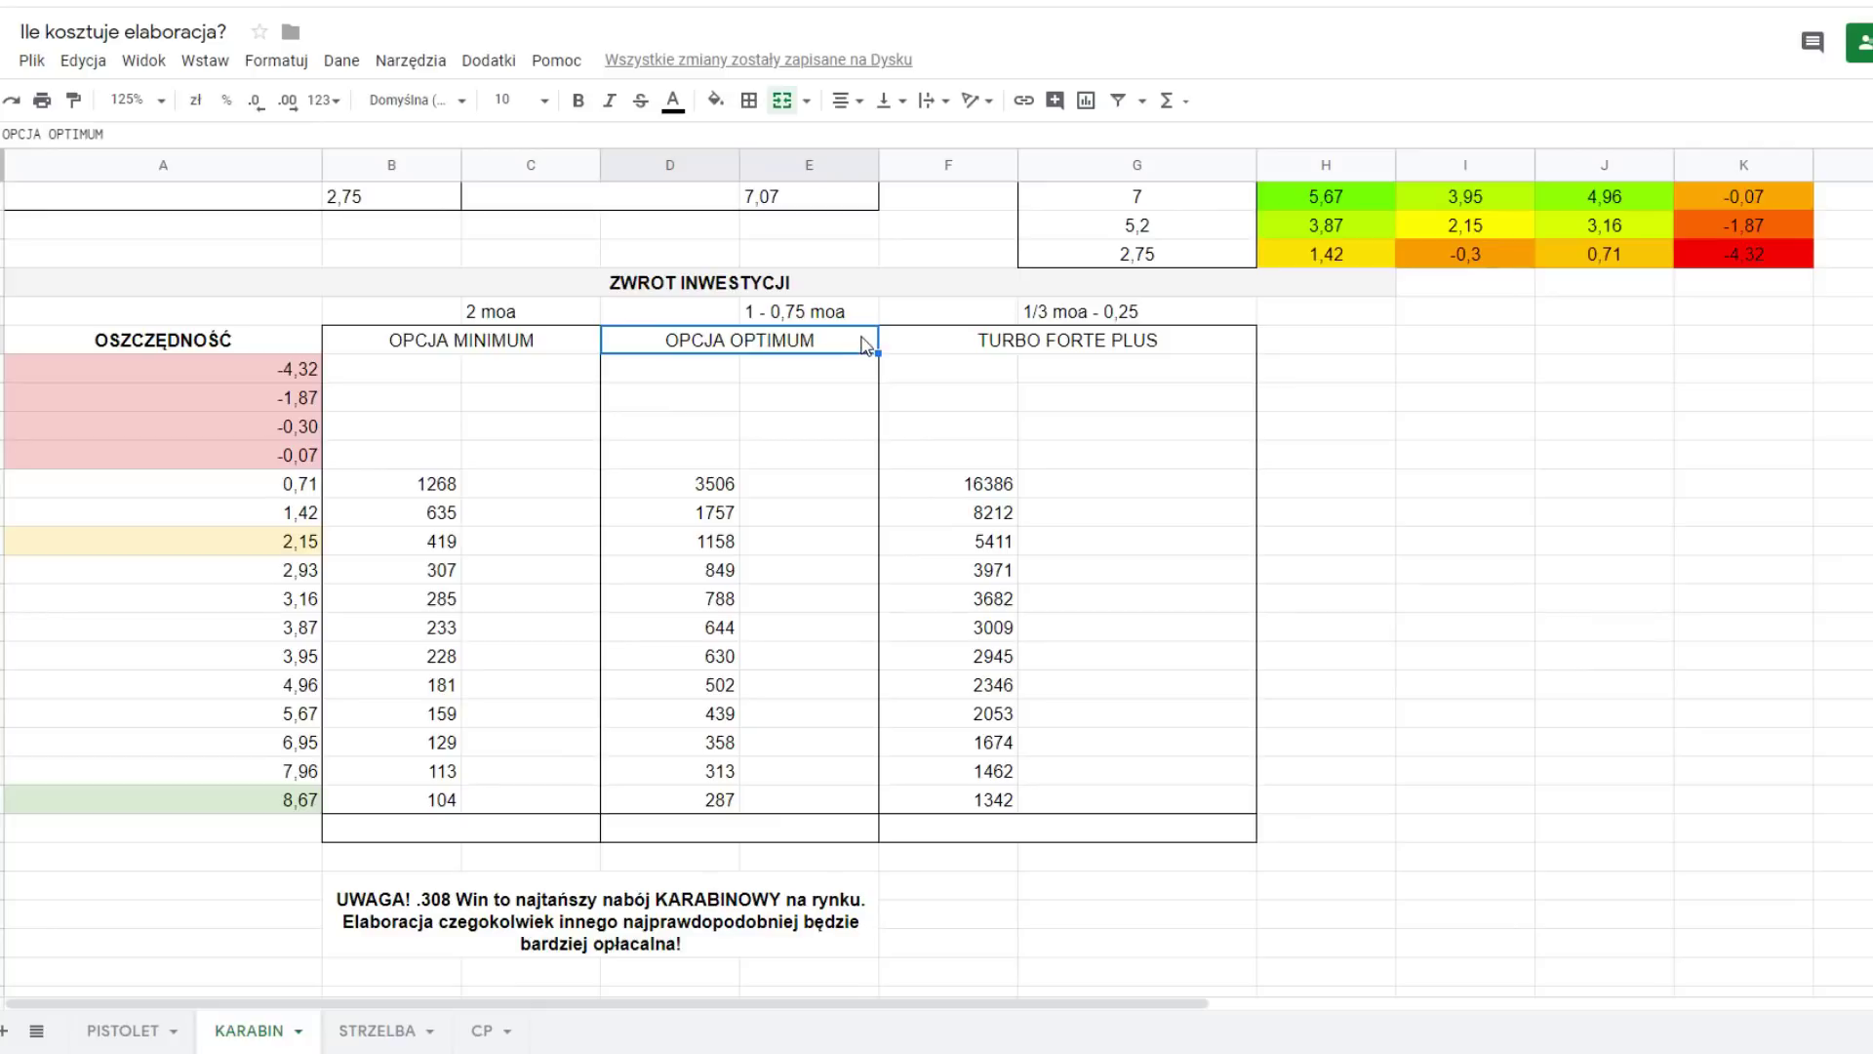
left_click(814, 314)
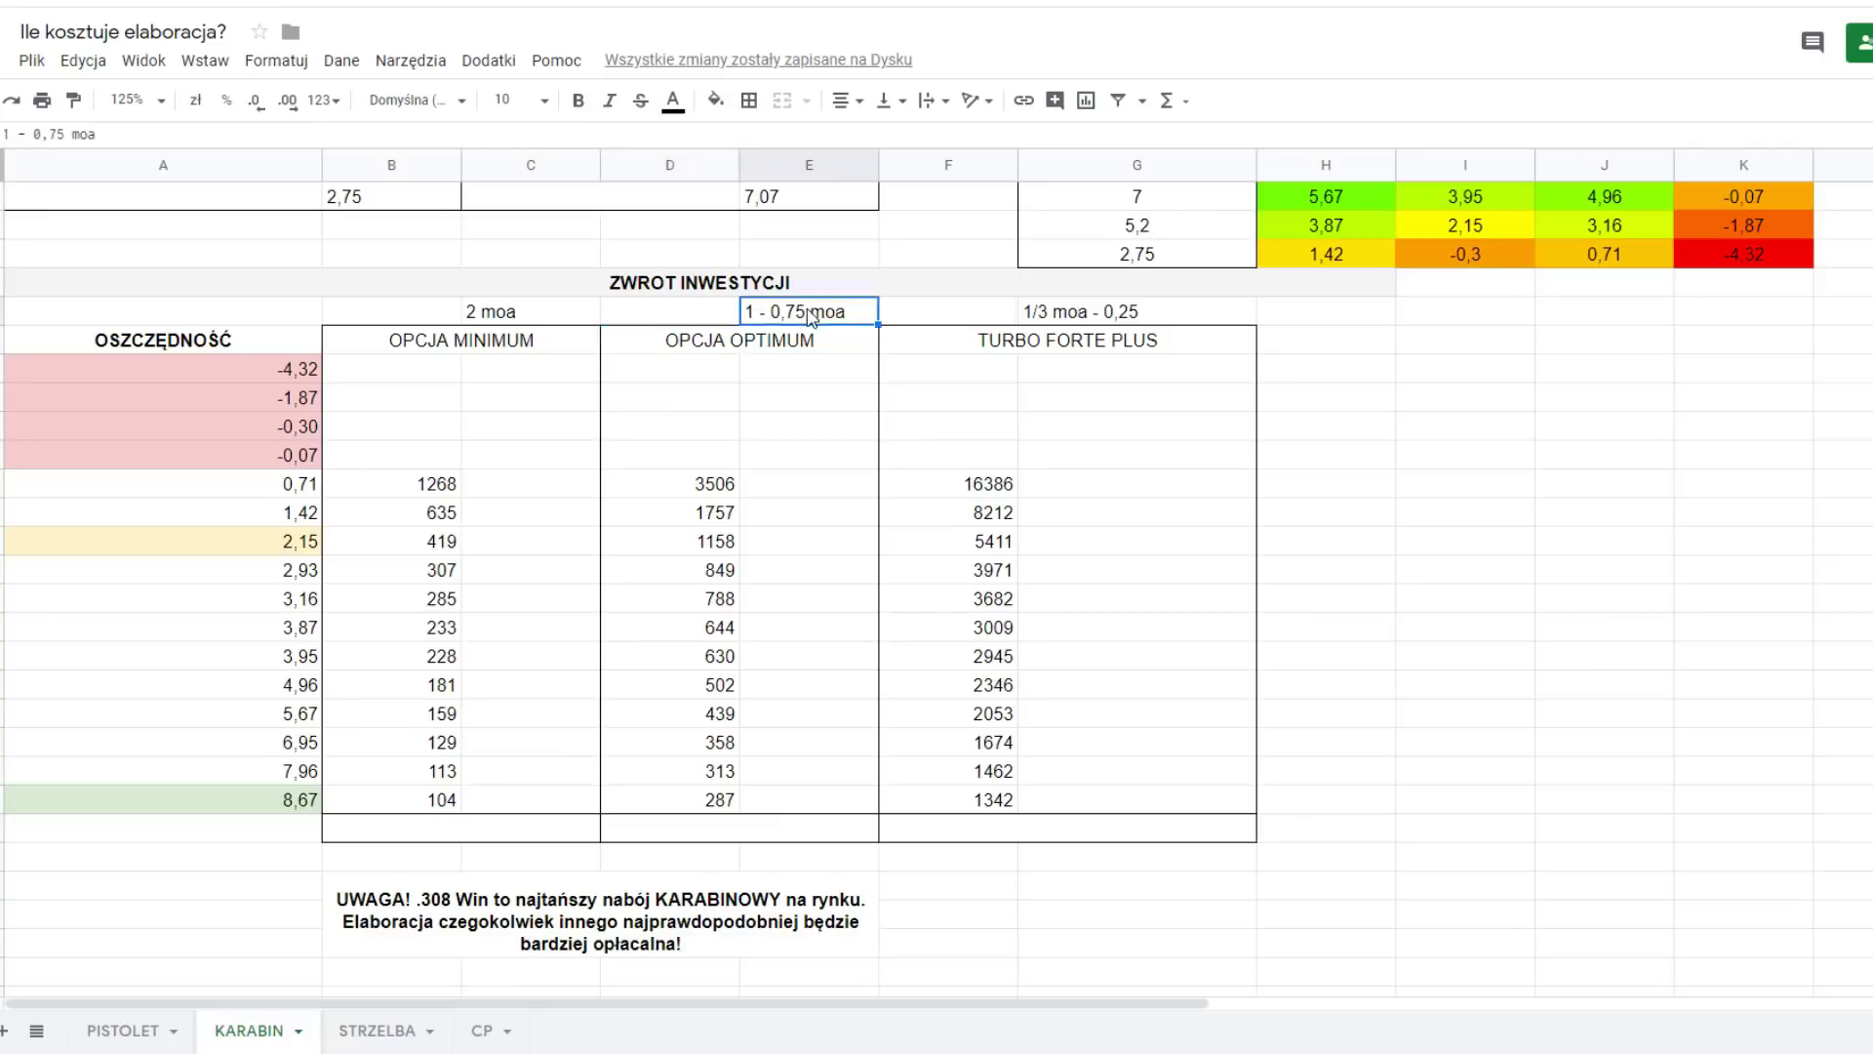
left_click(854, 346)
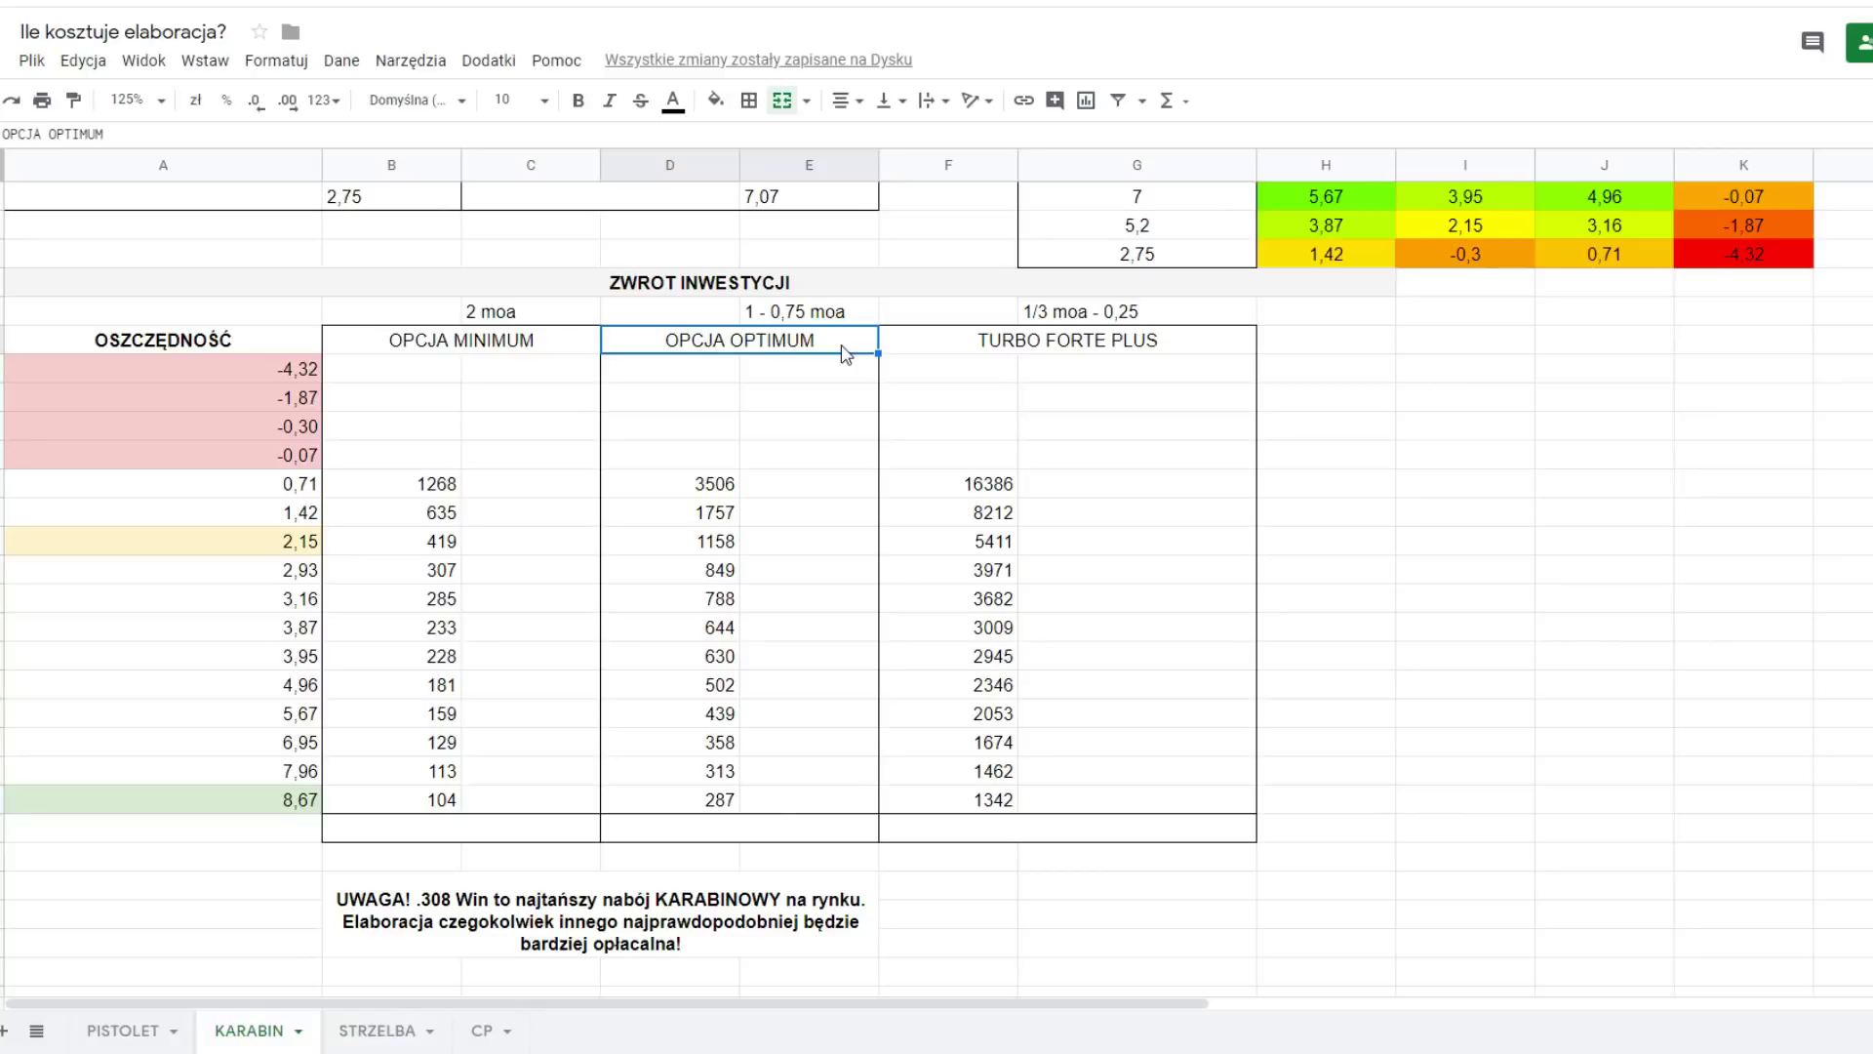
left_click(930, 352)
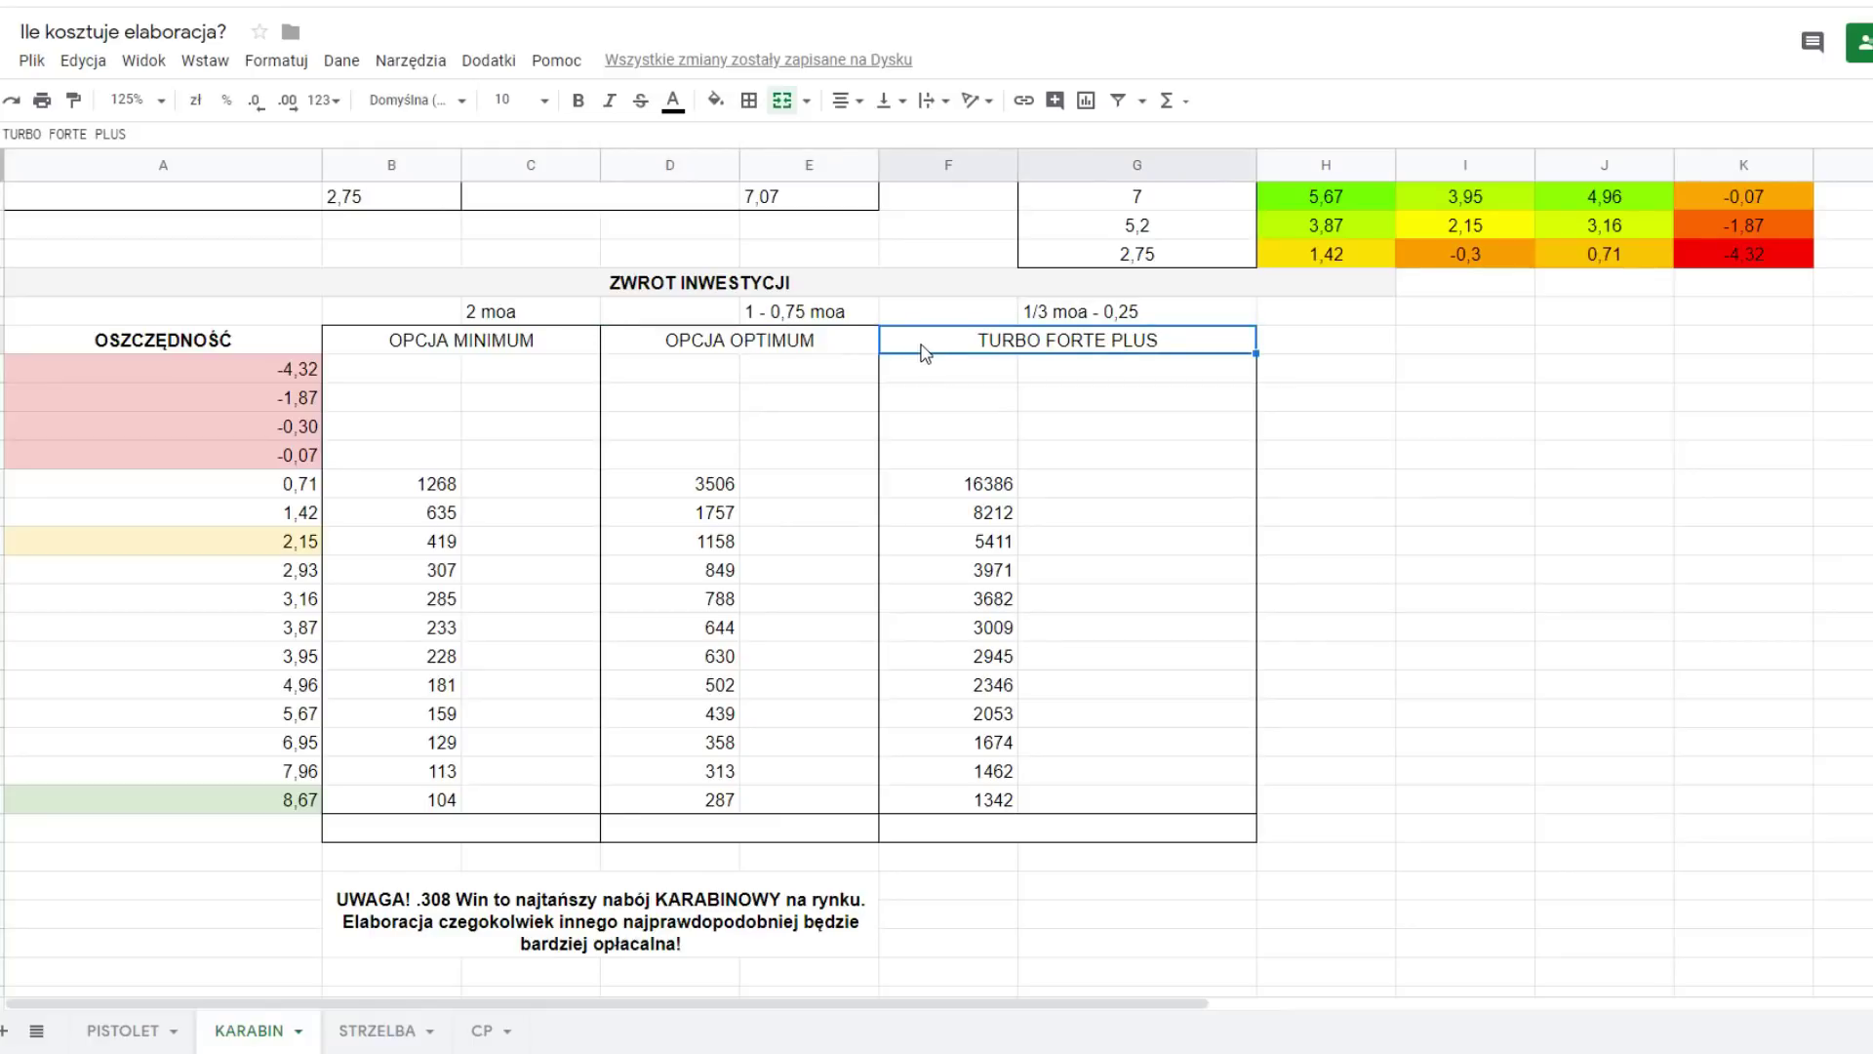
left_click(841, 354)
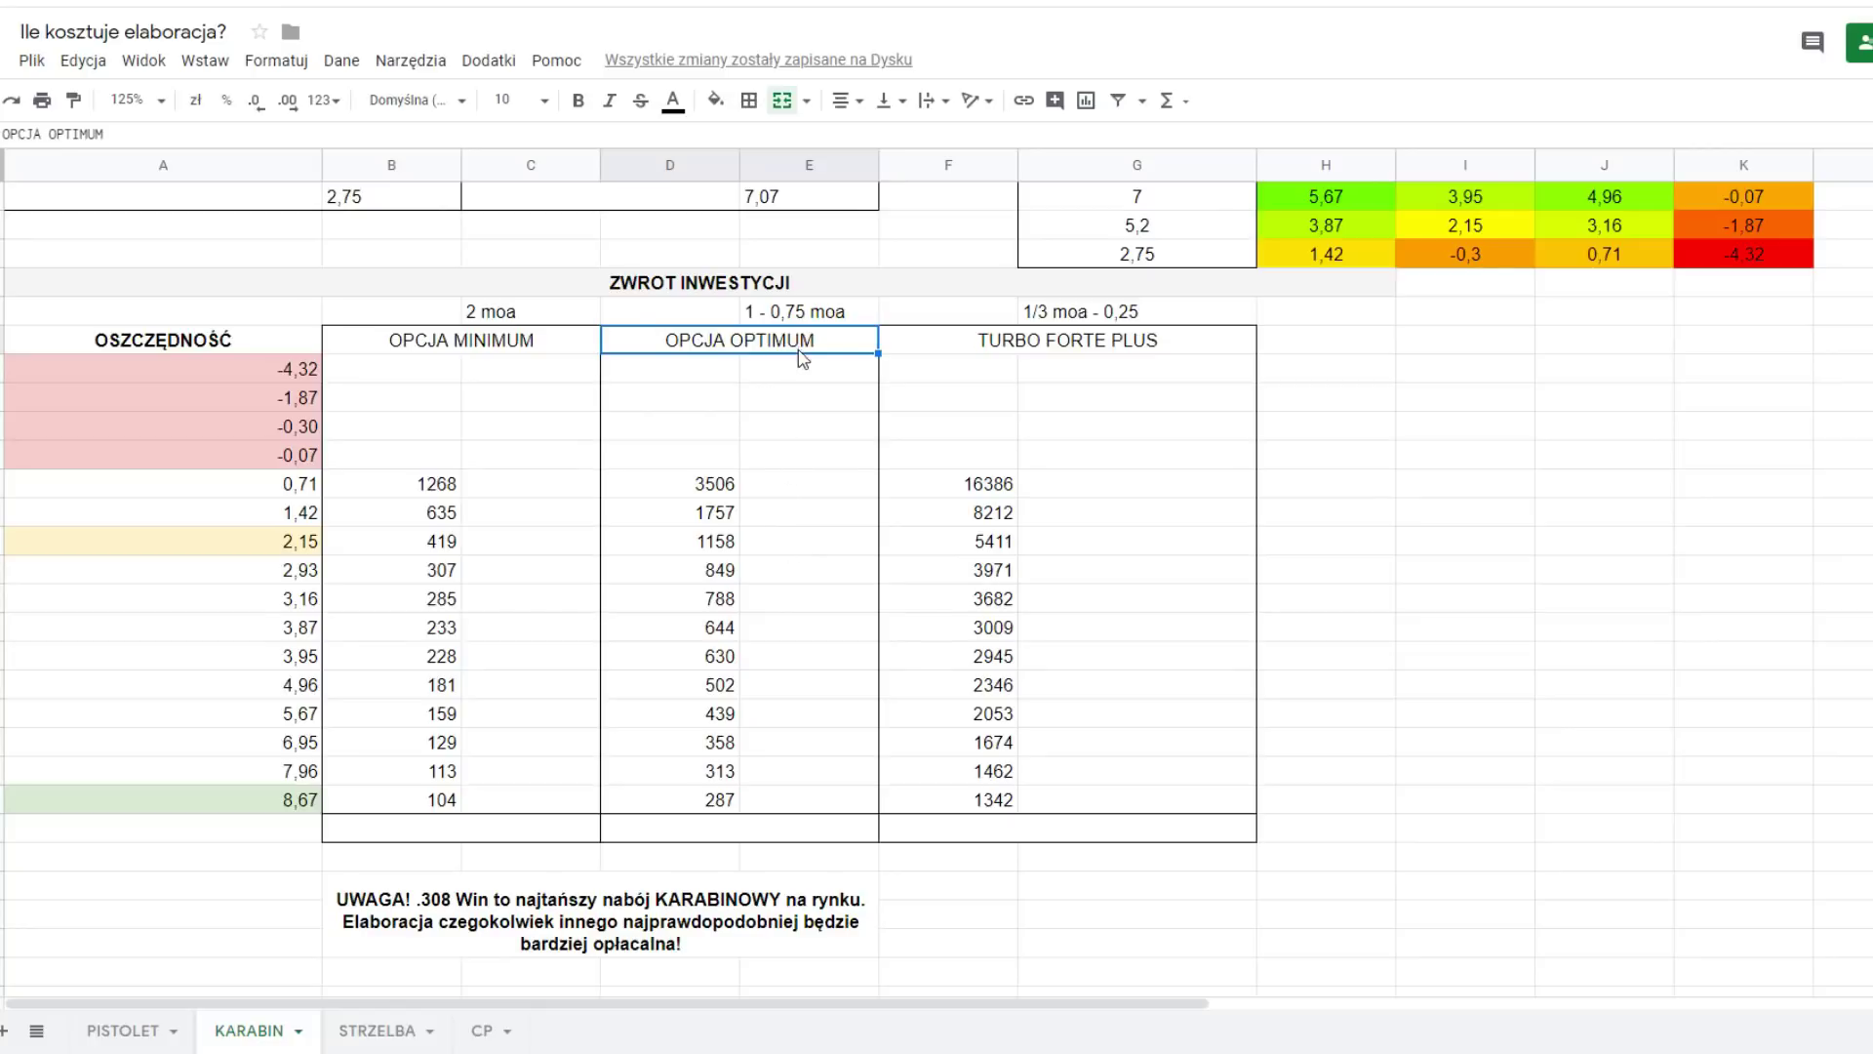
- Open the STRZELBA sheet and examine the KULA and ŚRUT equipment cost columns under STRZELBA 12
left_click(376, 1026)
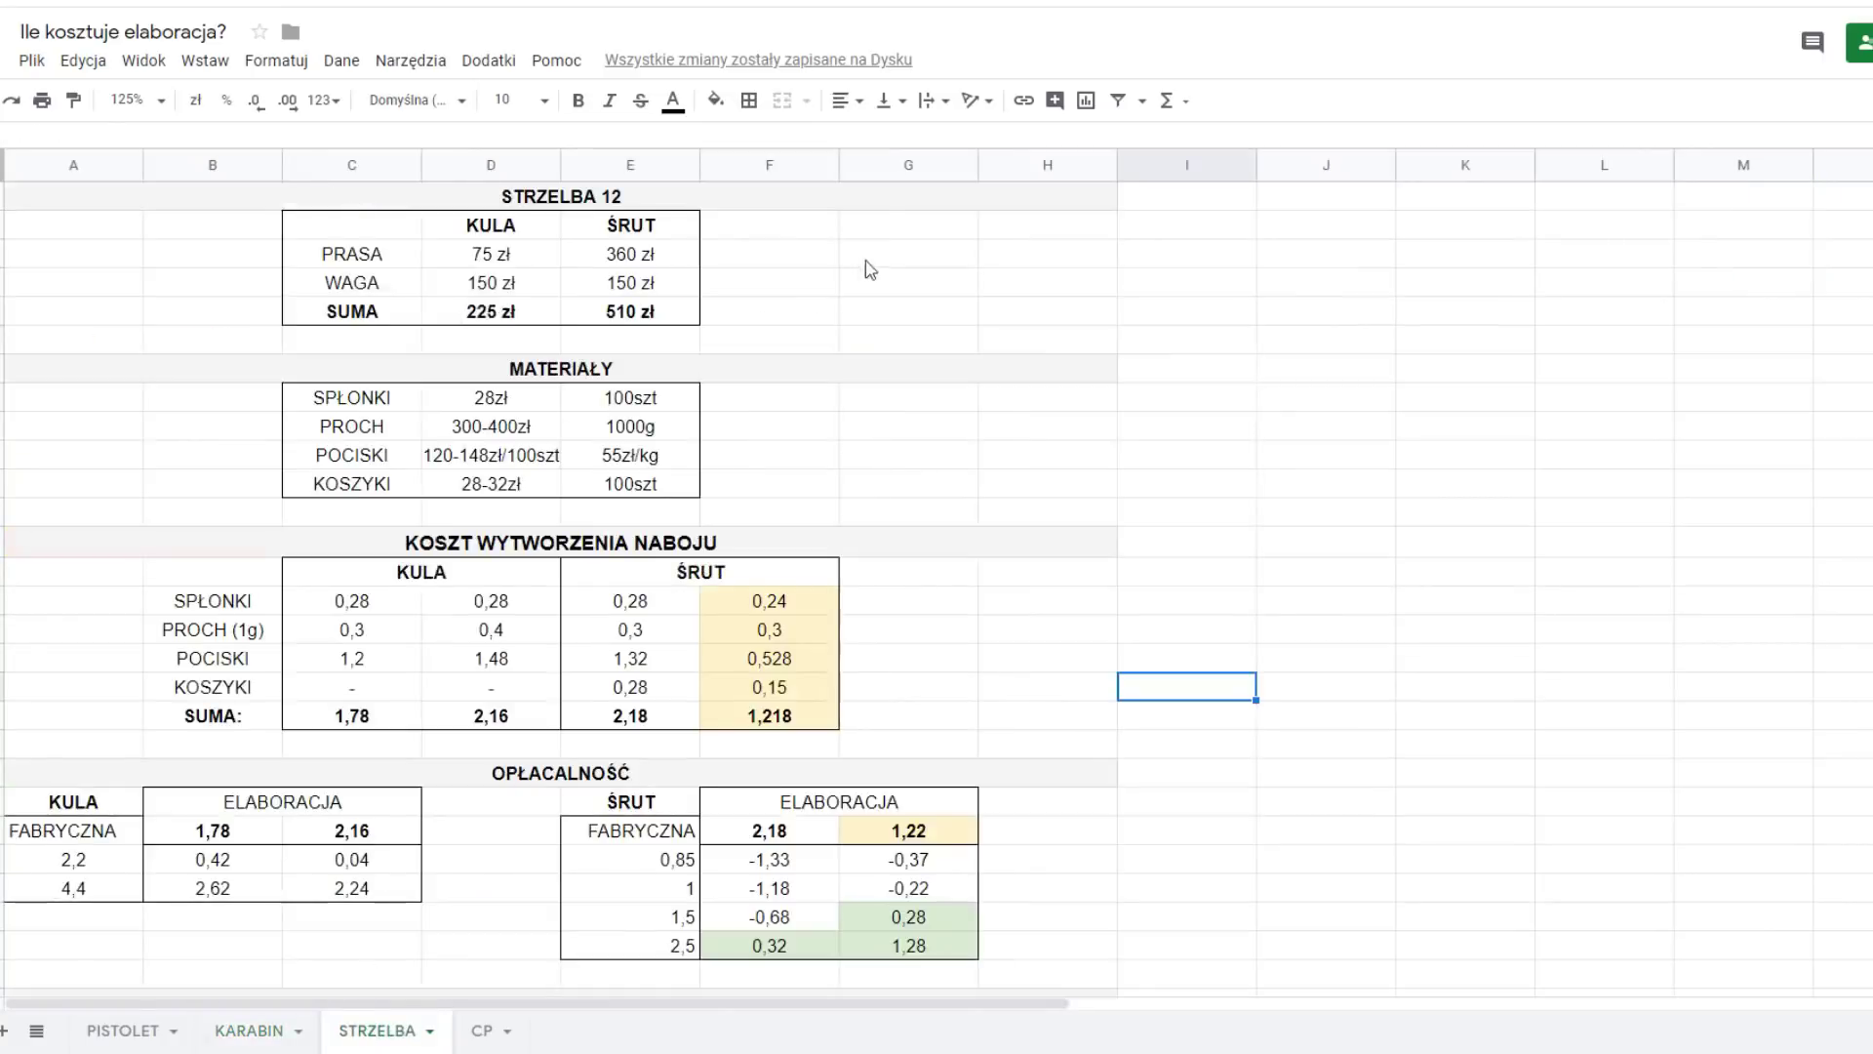
left_click(880, 207)
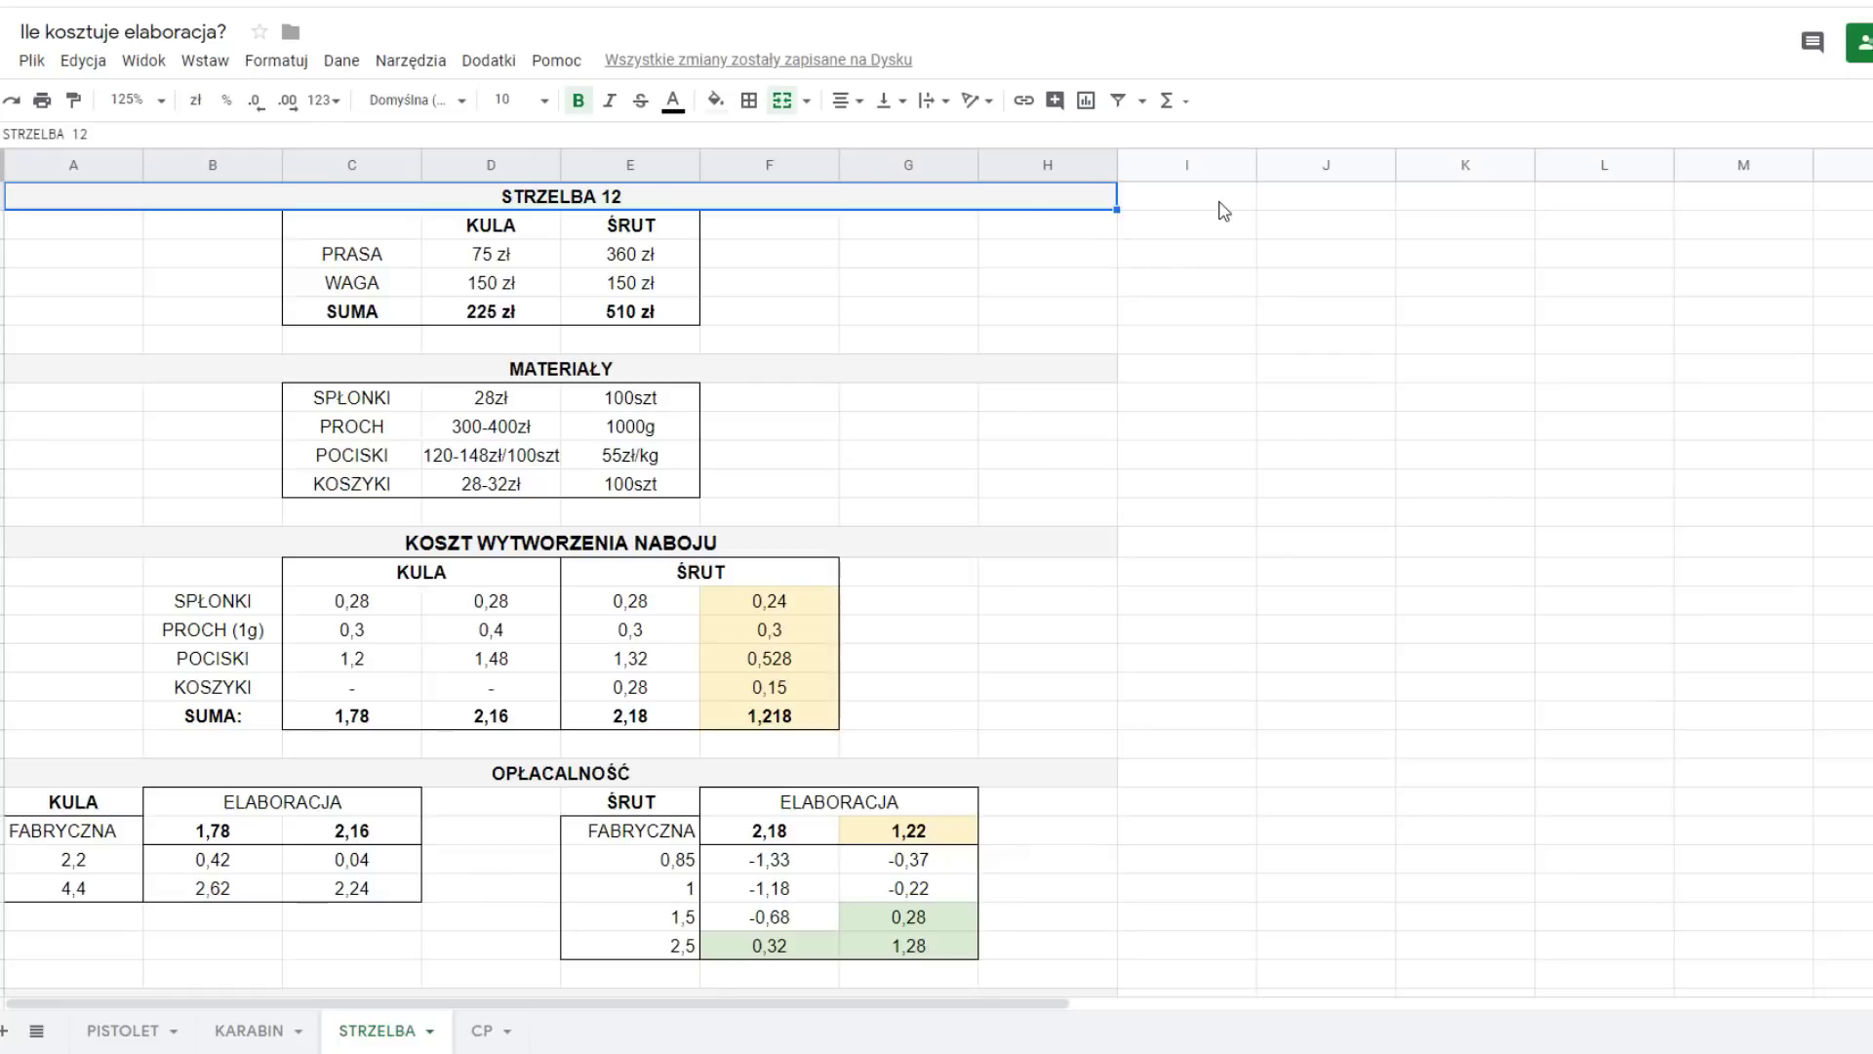
left_click(549, 230)
left_click_drag(544, 234, 540, 312)
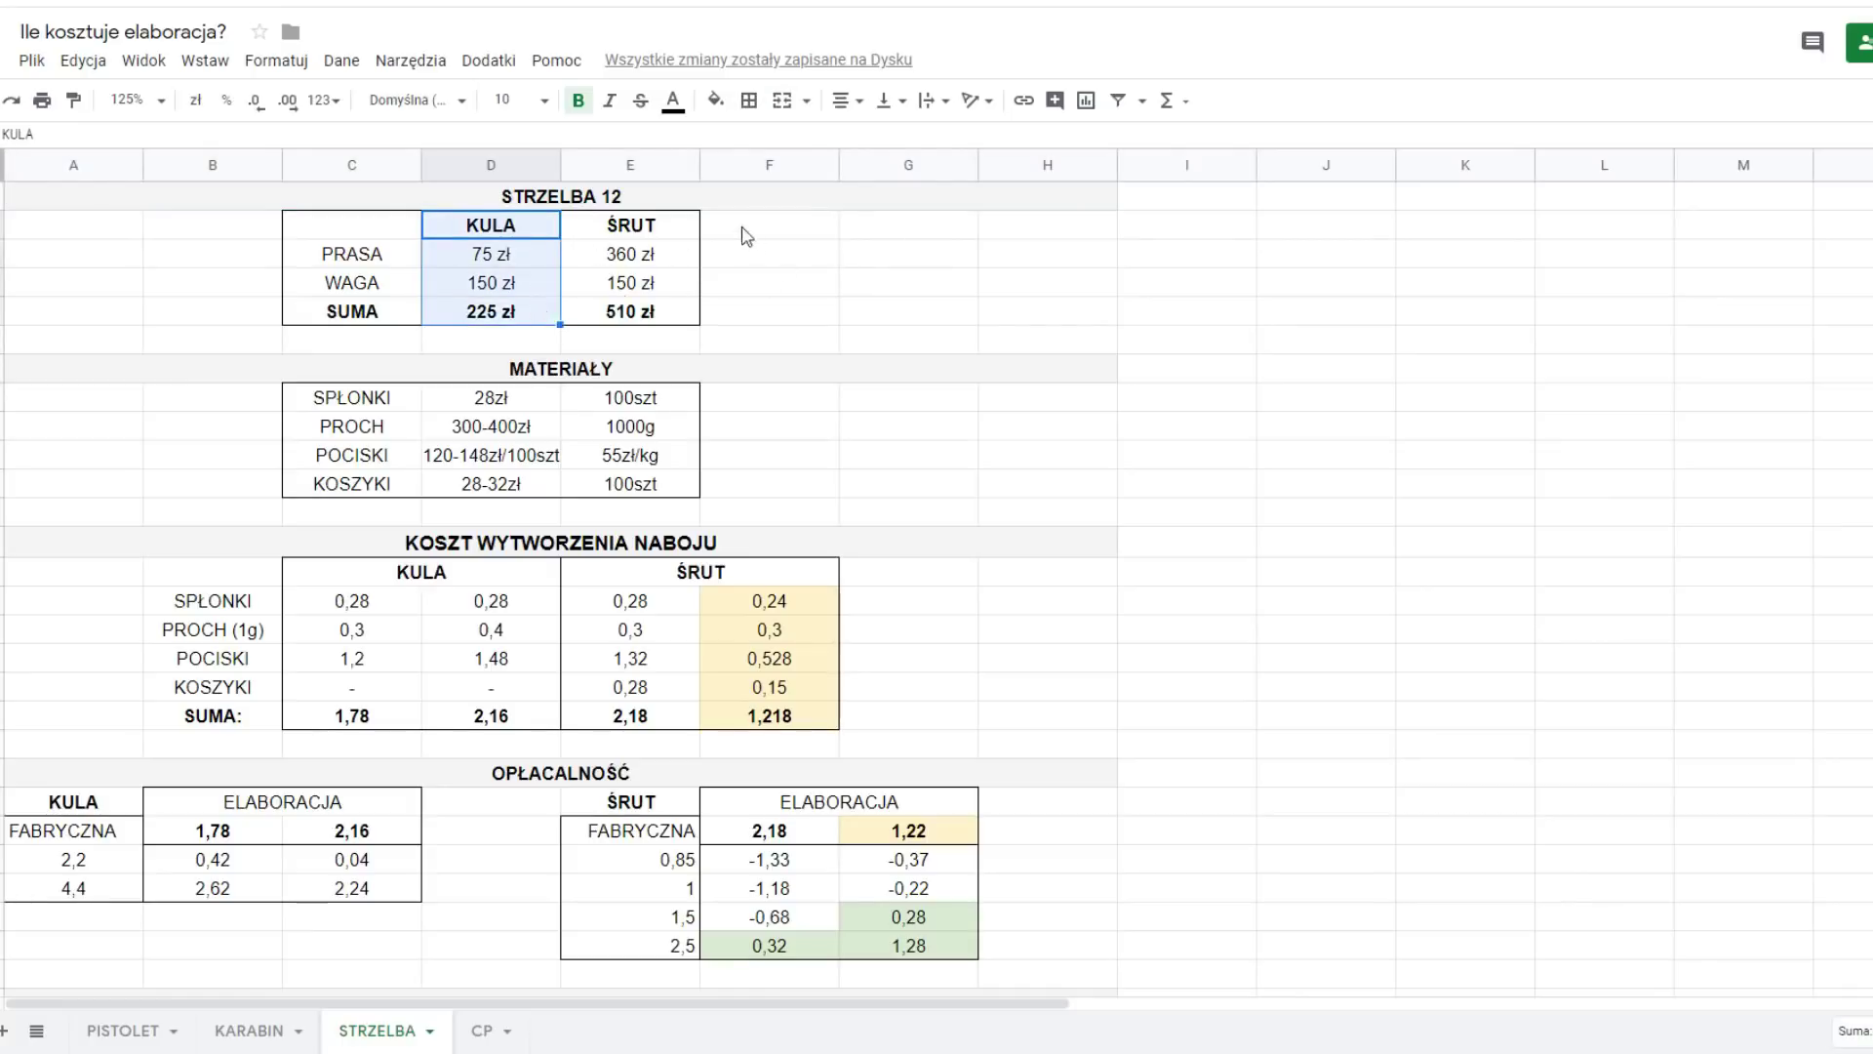
left_click_drag(669, 229, 672, 312)
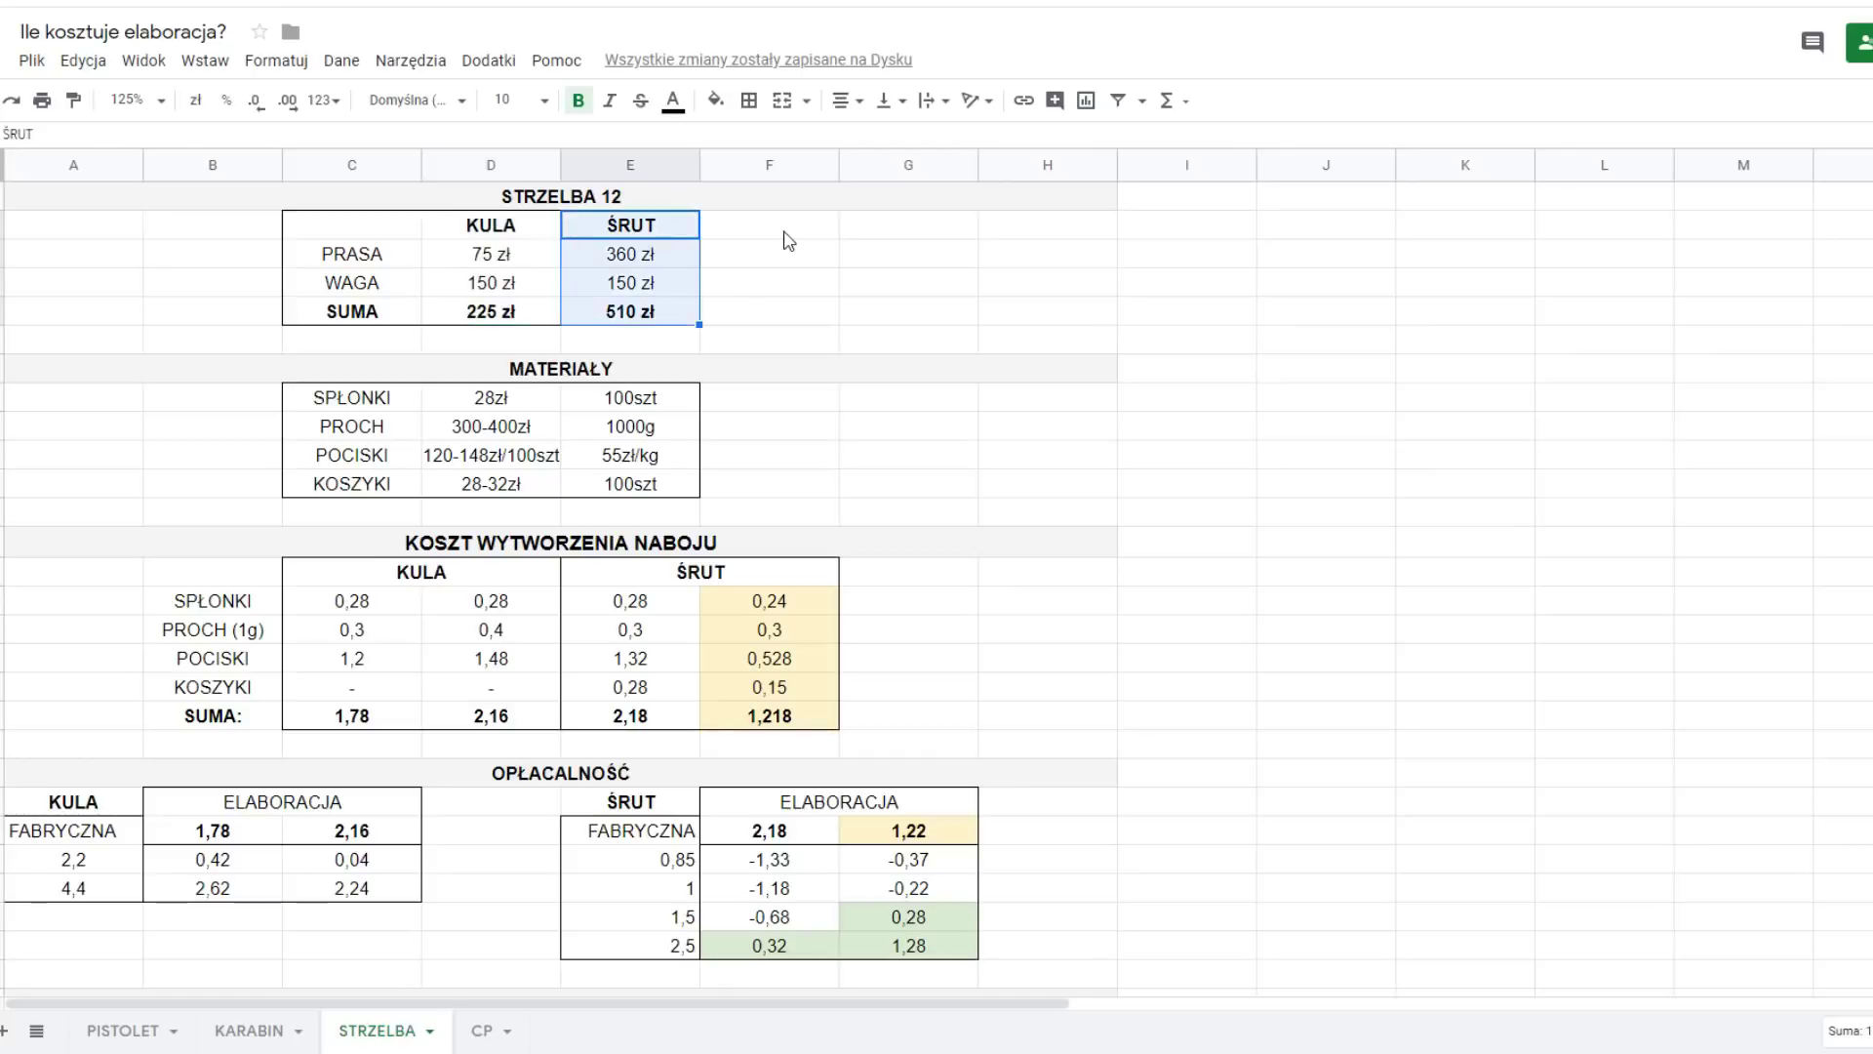
- Compare the PRASA, WAGA and SUMA rows of the STRZELBA 12 table between KULA and ŚRUT
left_click(338, 262)
left_click(3, 255)
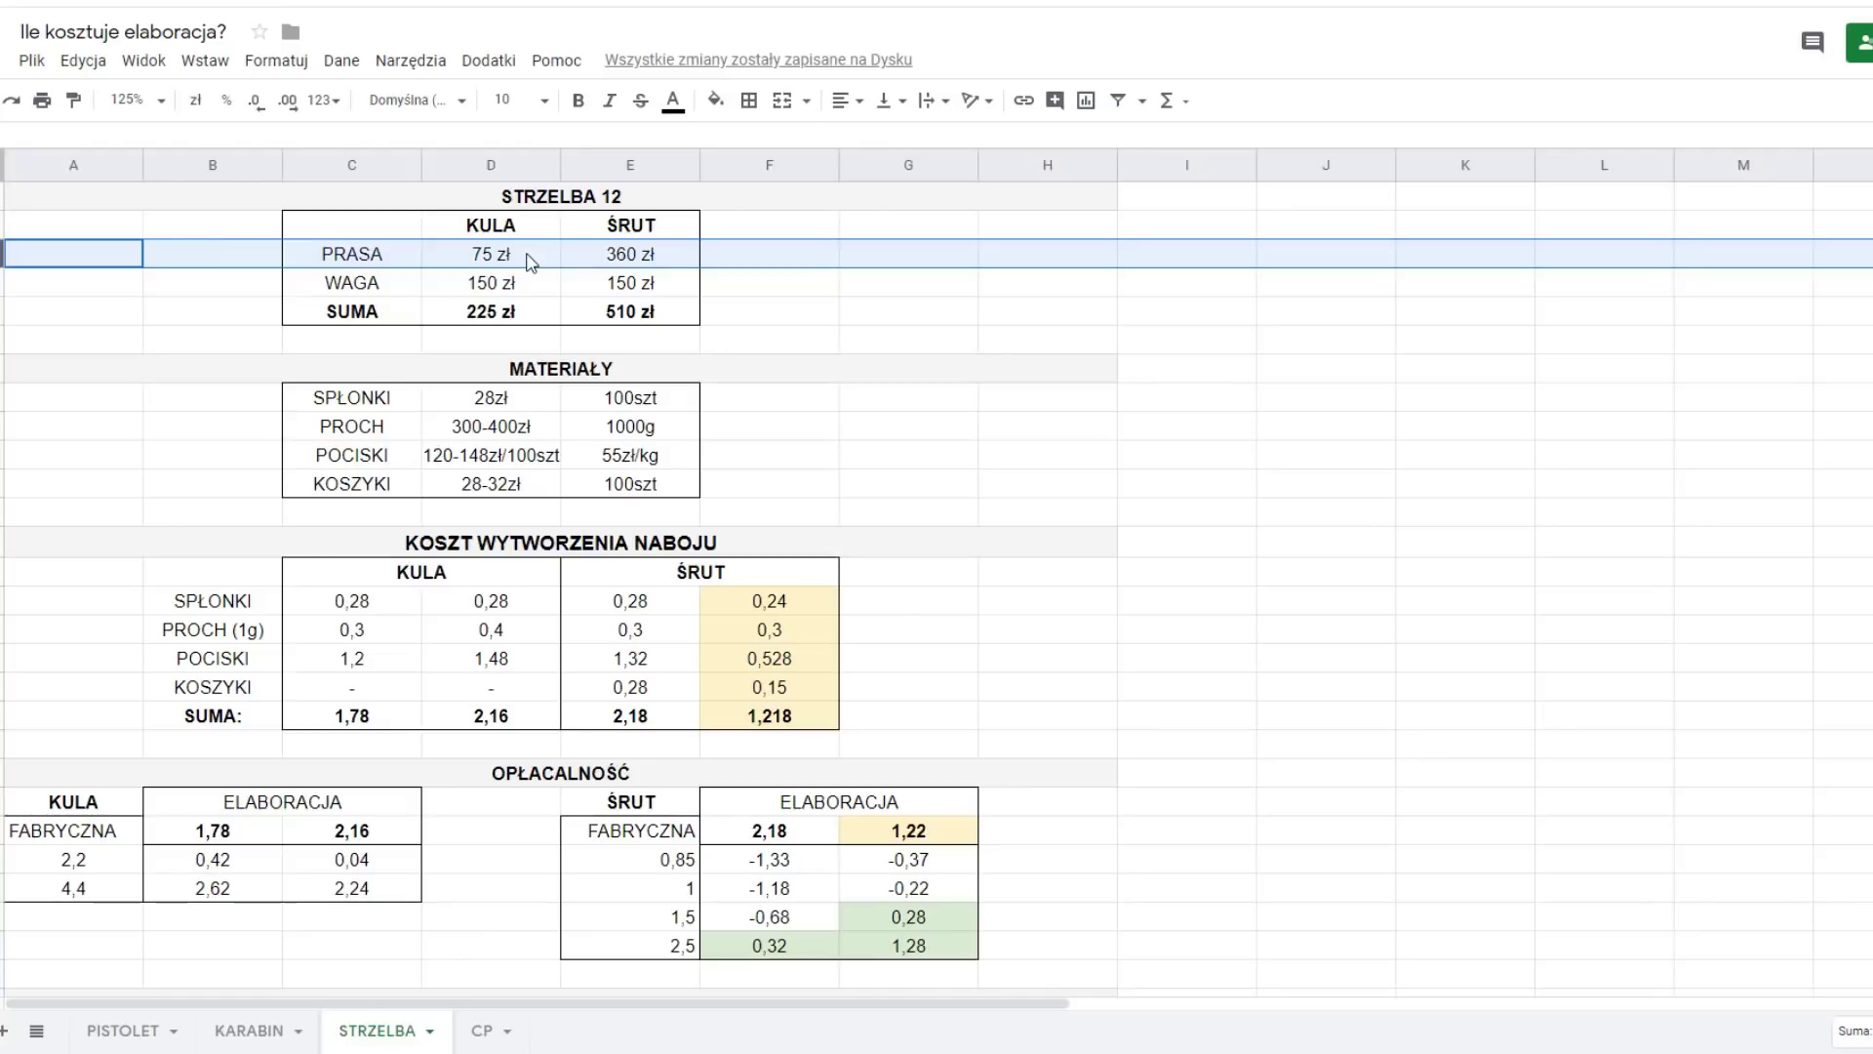
left_click_drag(544, 295, 585, 289)
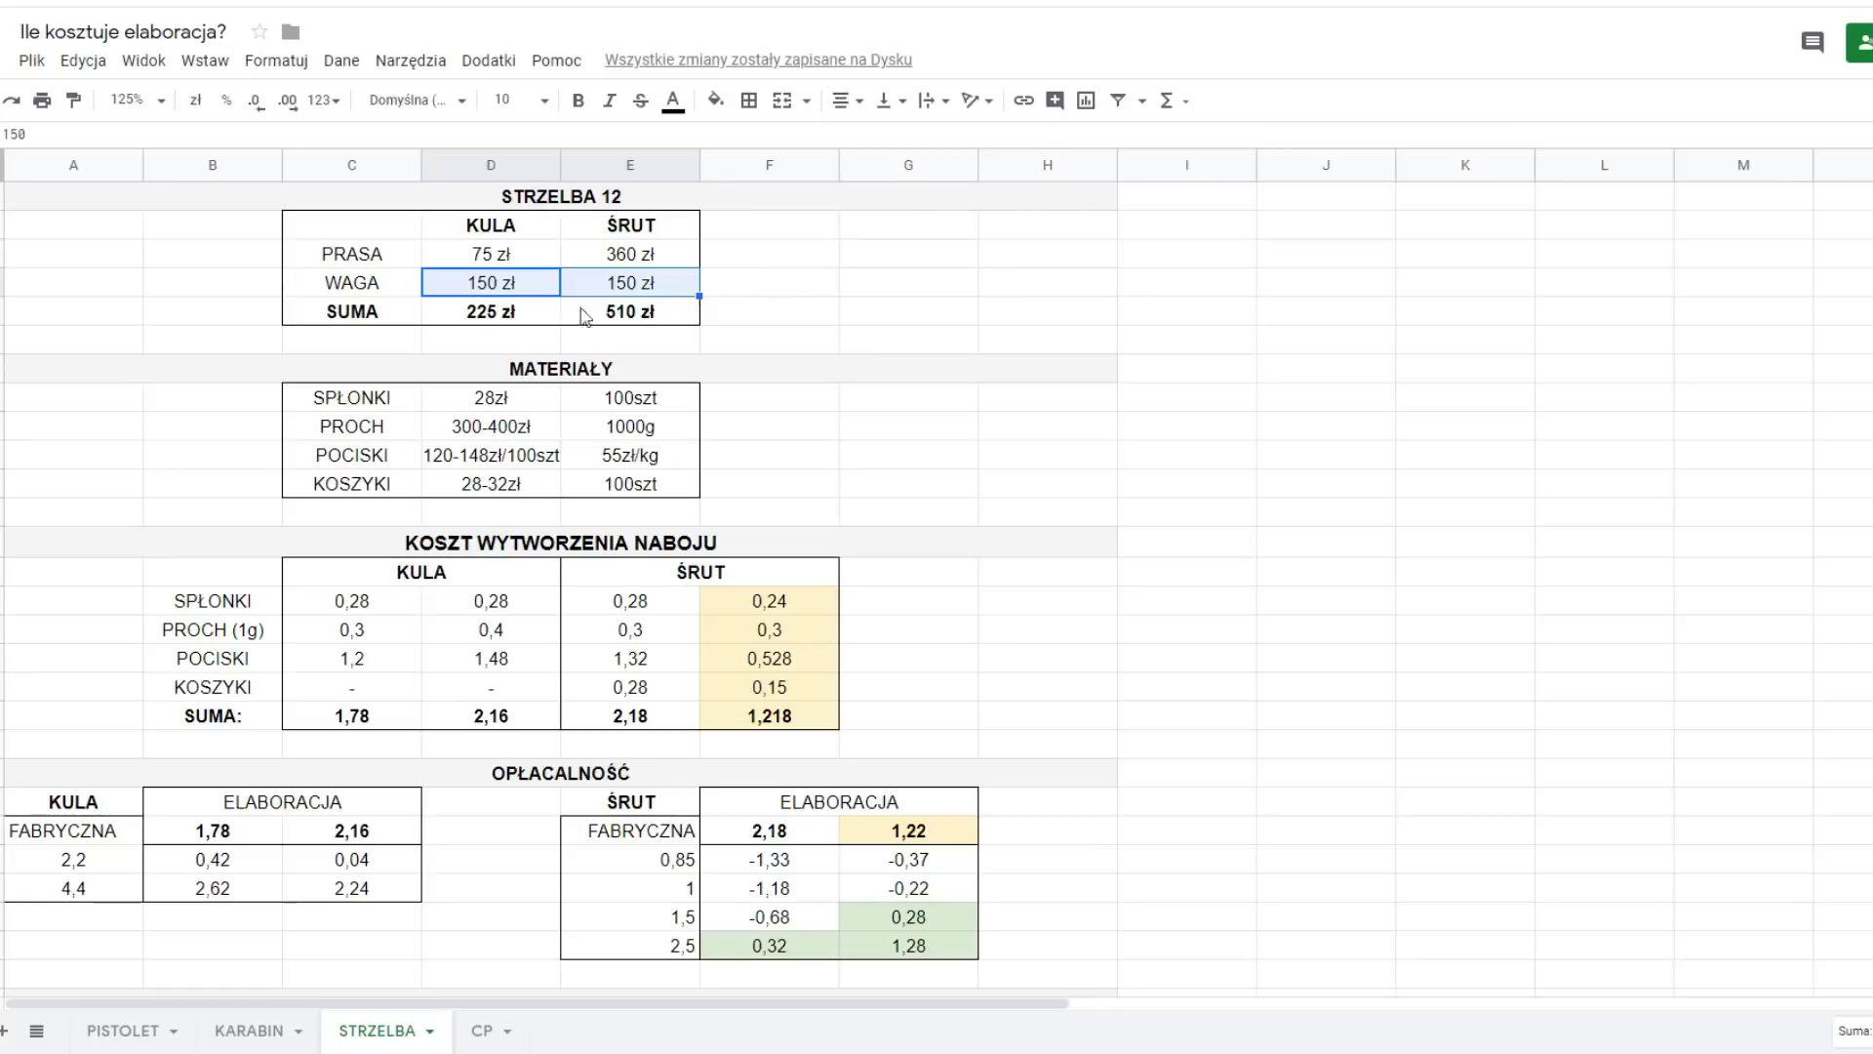
left_click(532, 319)
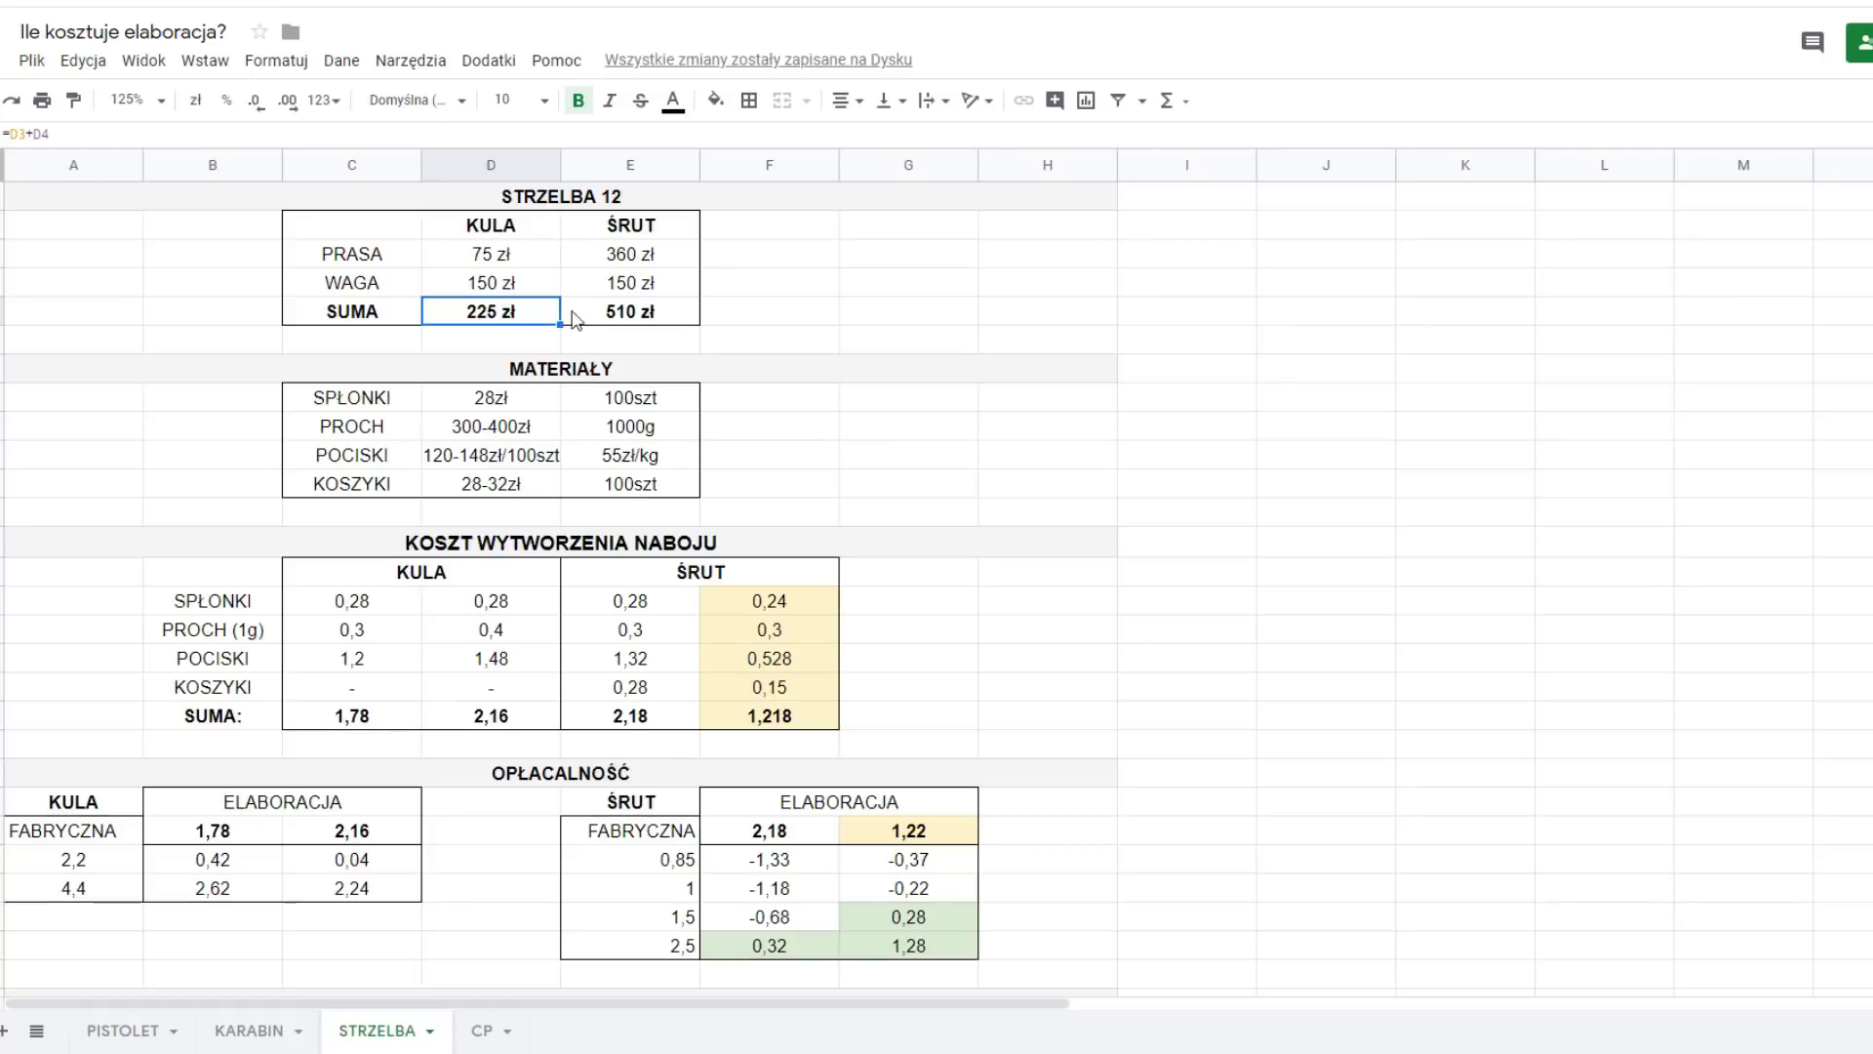
left_click(575, 320)
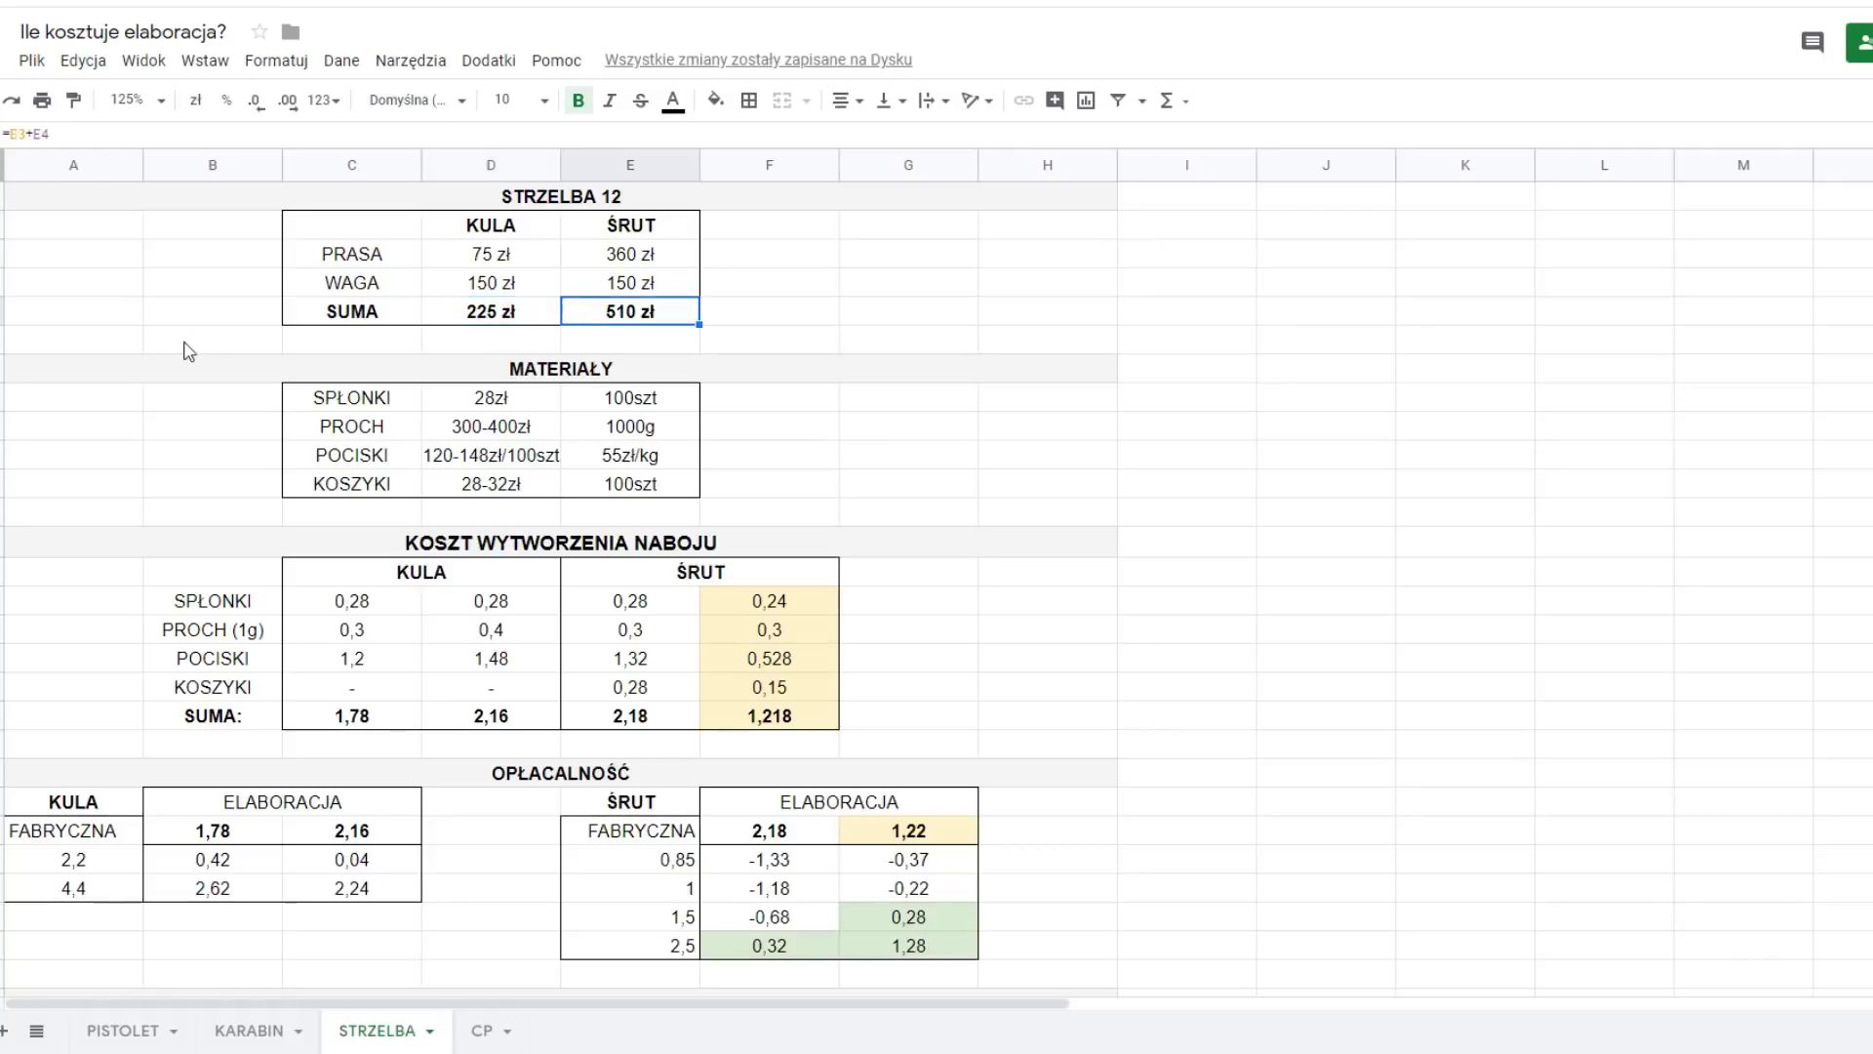
- Review the MATERIAŁY prices row by row for SPŁONKI, PROCH, POCISKI and KOSZYKI, checking the KULA and ŚRUT projectile prices separately
left_click(472, 376)
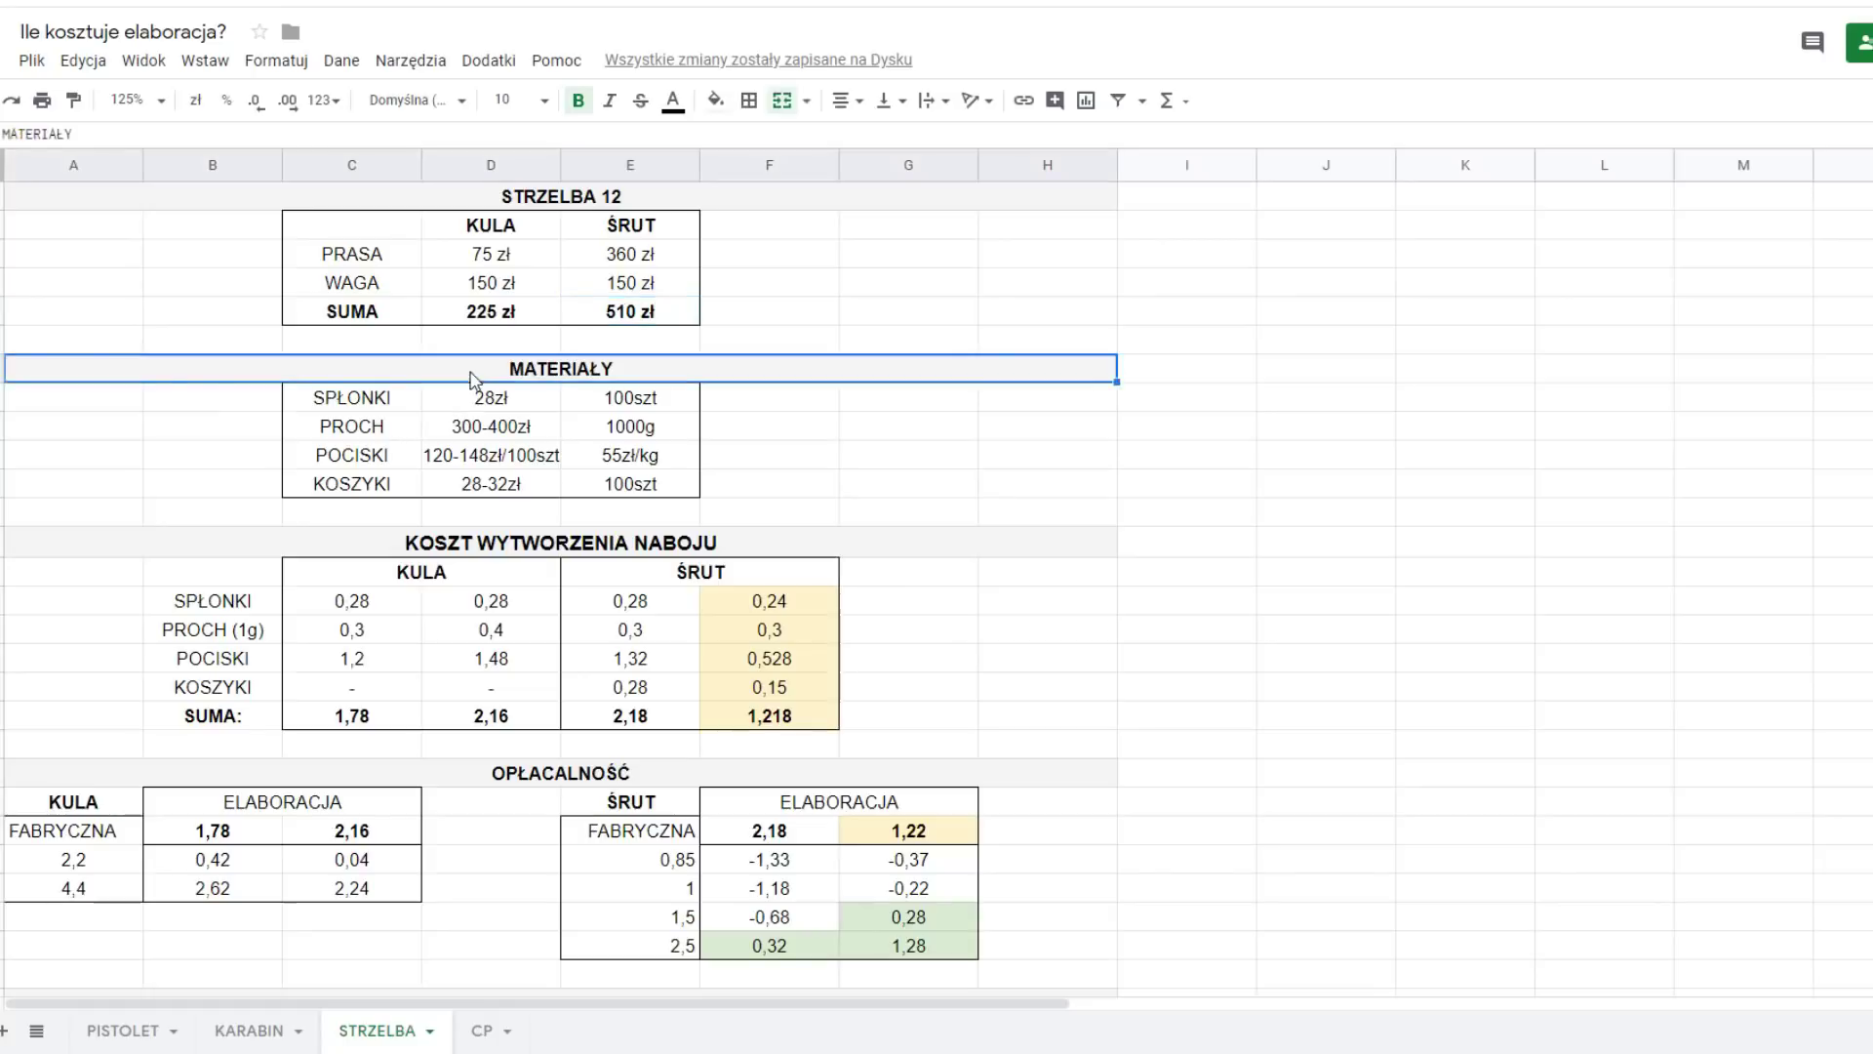
left_click_drag(392, 408, 614, 410)
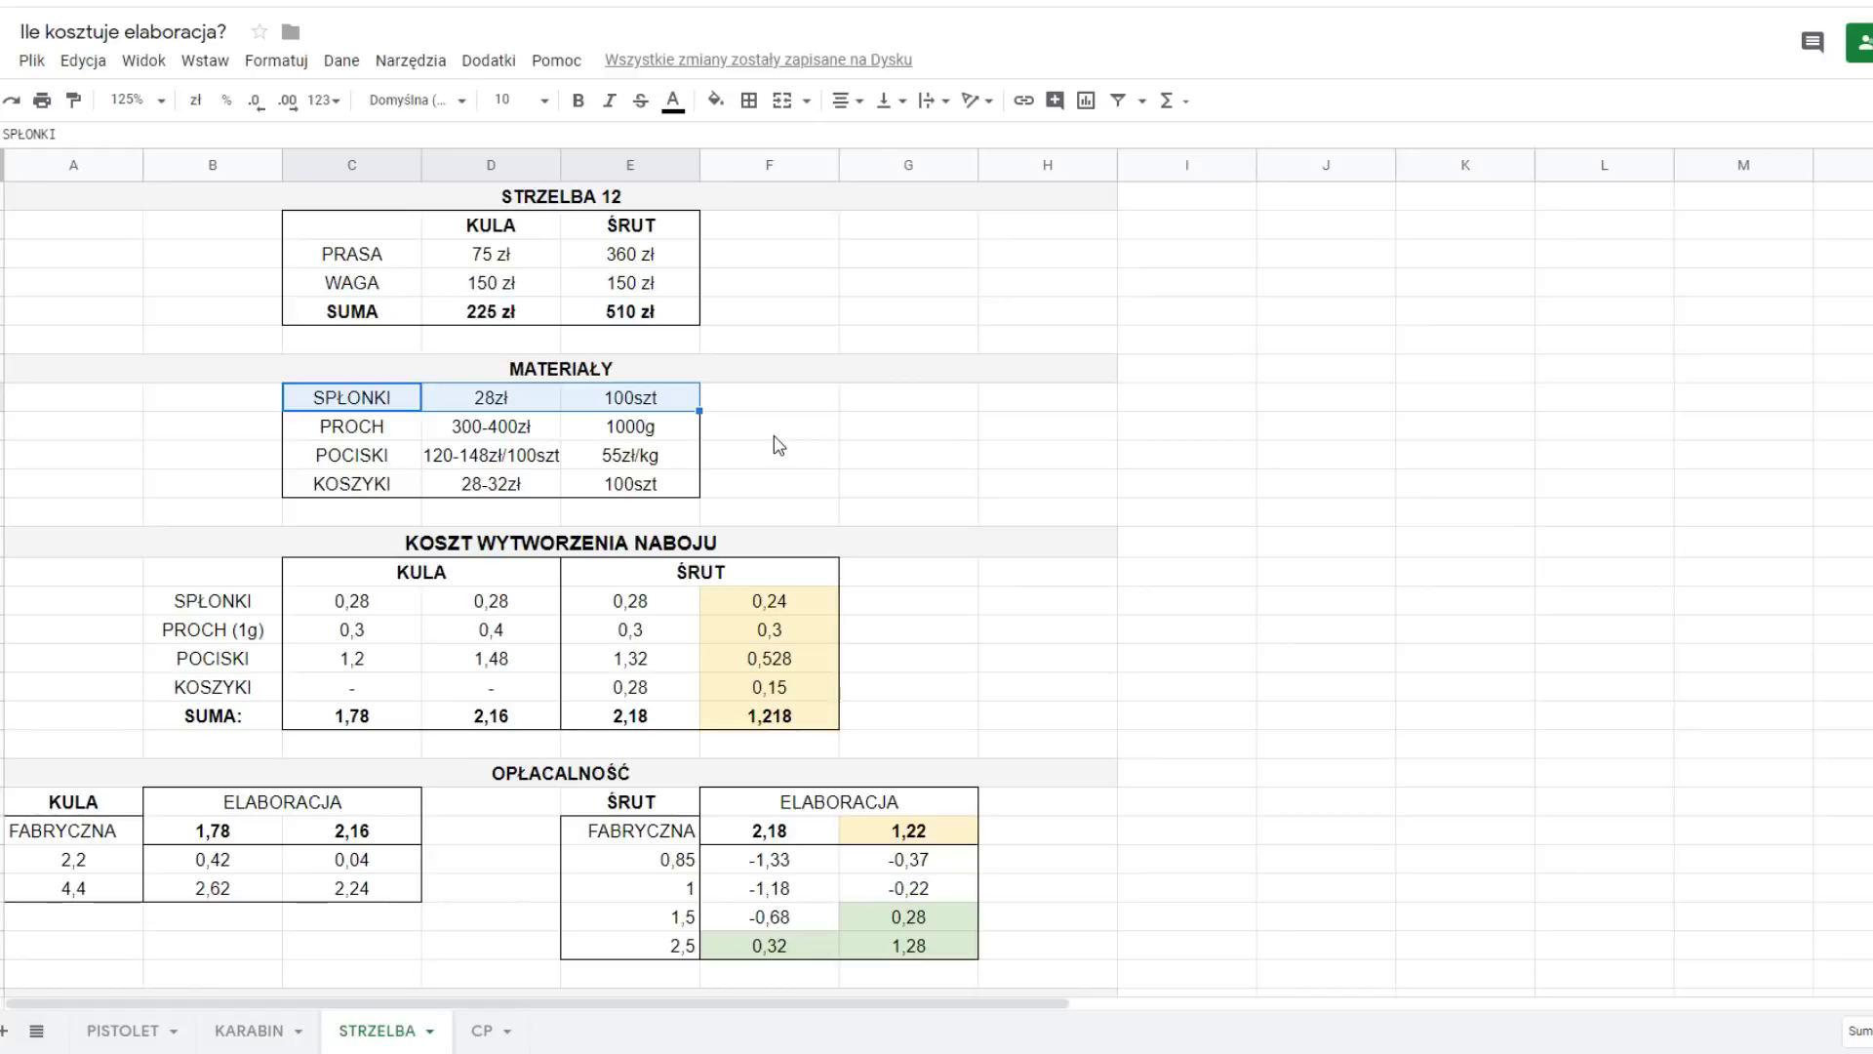
left_click_drag(393, 435, 599, 435)
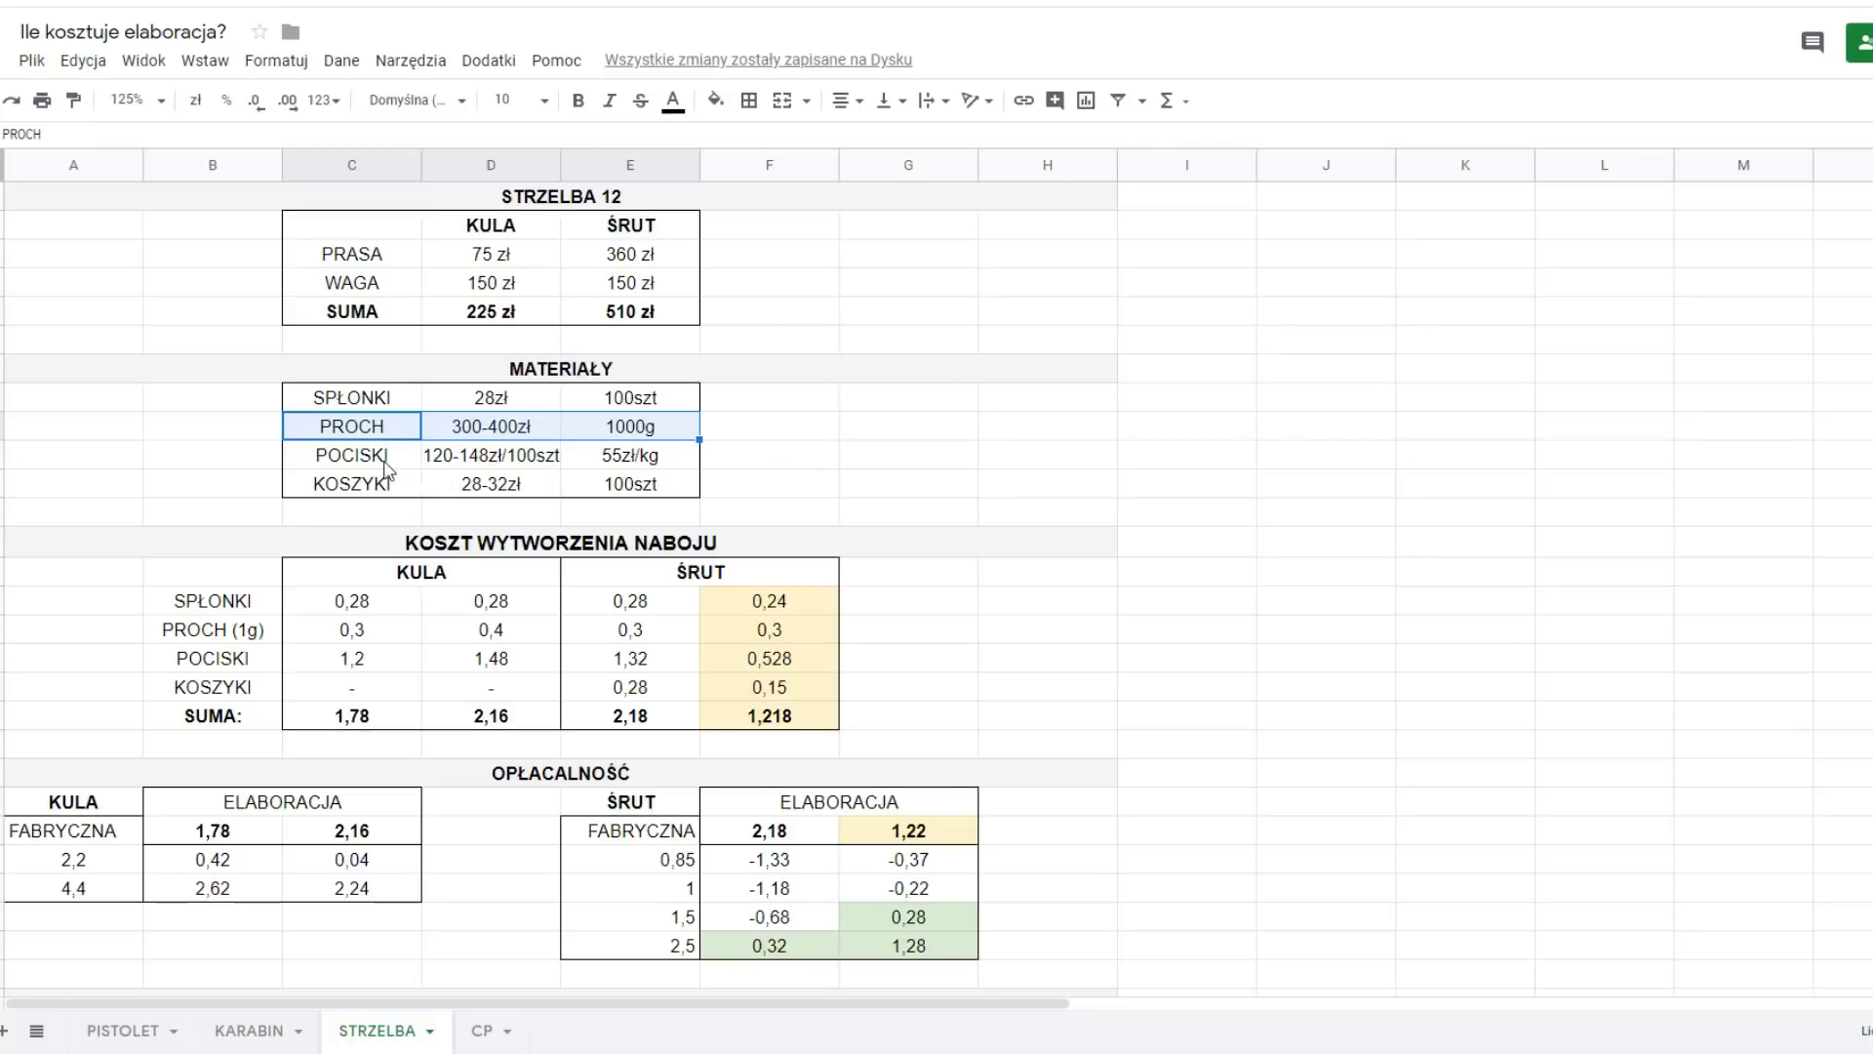
left_click_drag(382, 460, 585, 478)
left_click(585, 480)
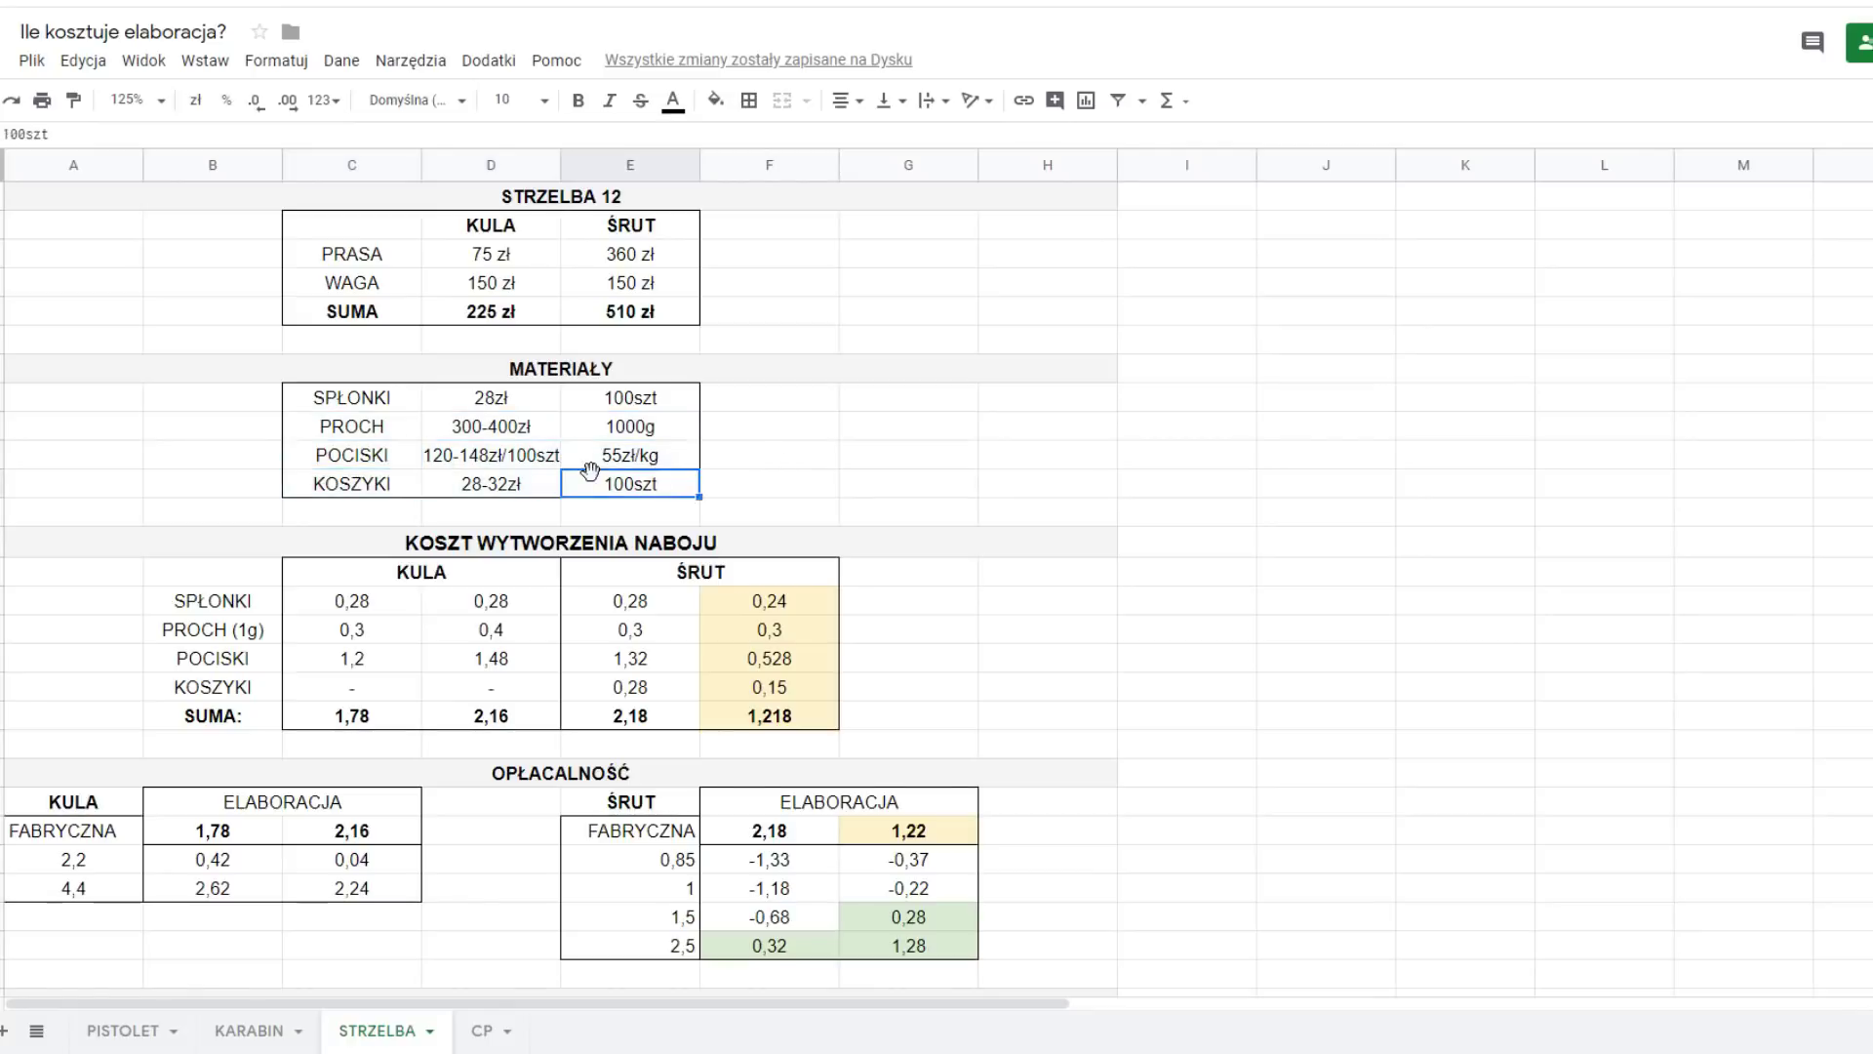
left_click_drag(390, 452, 617, 469)
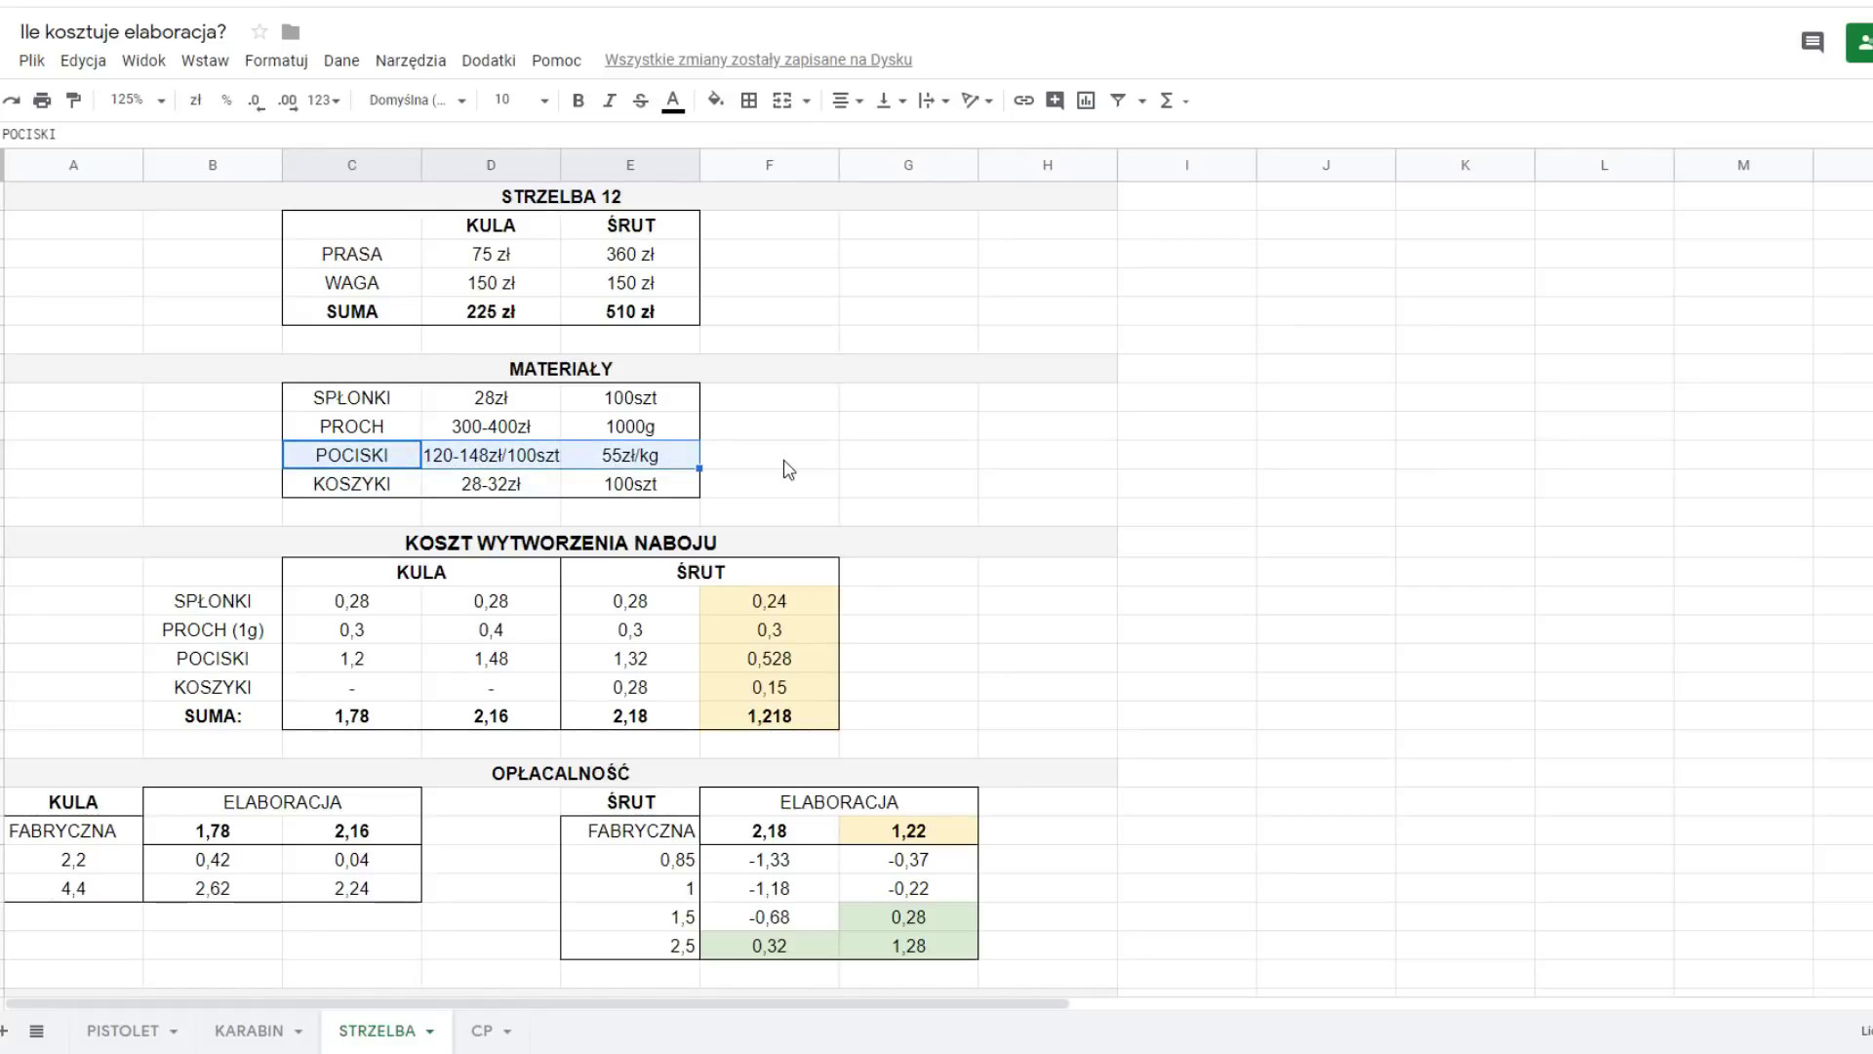
left_click(647, 463)
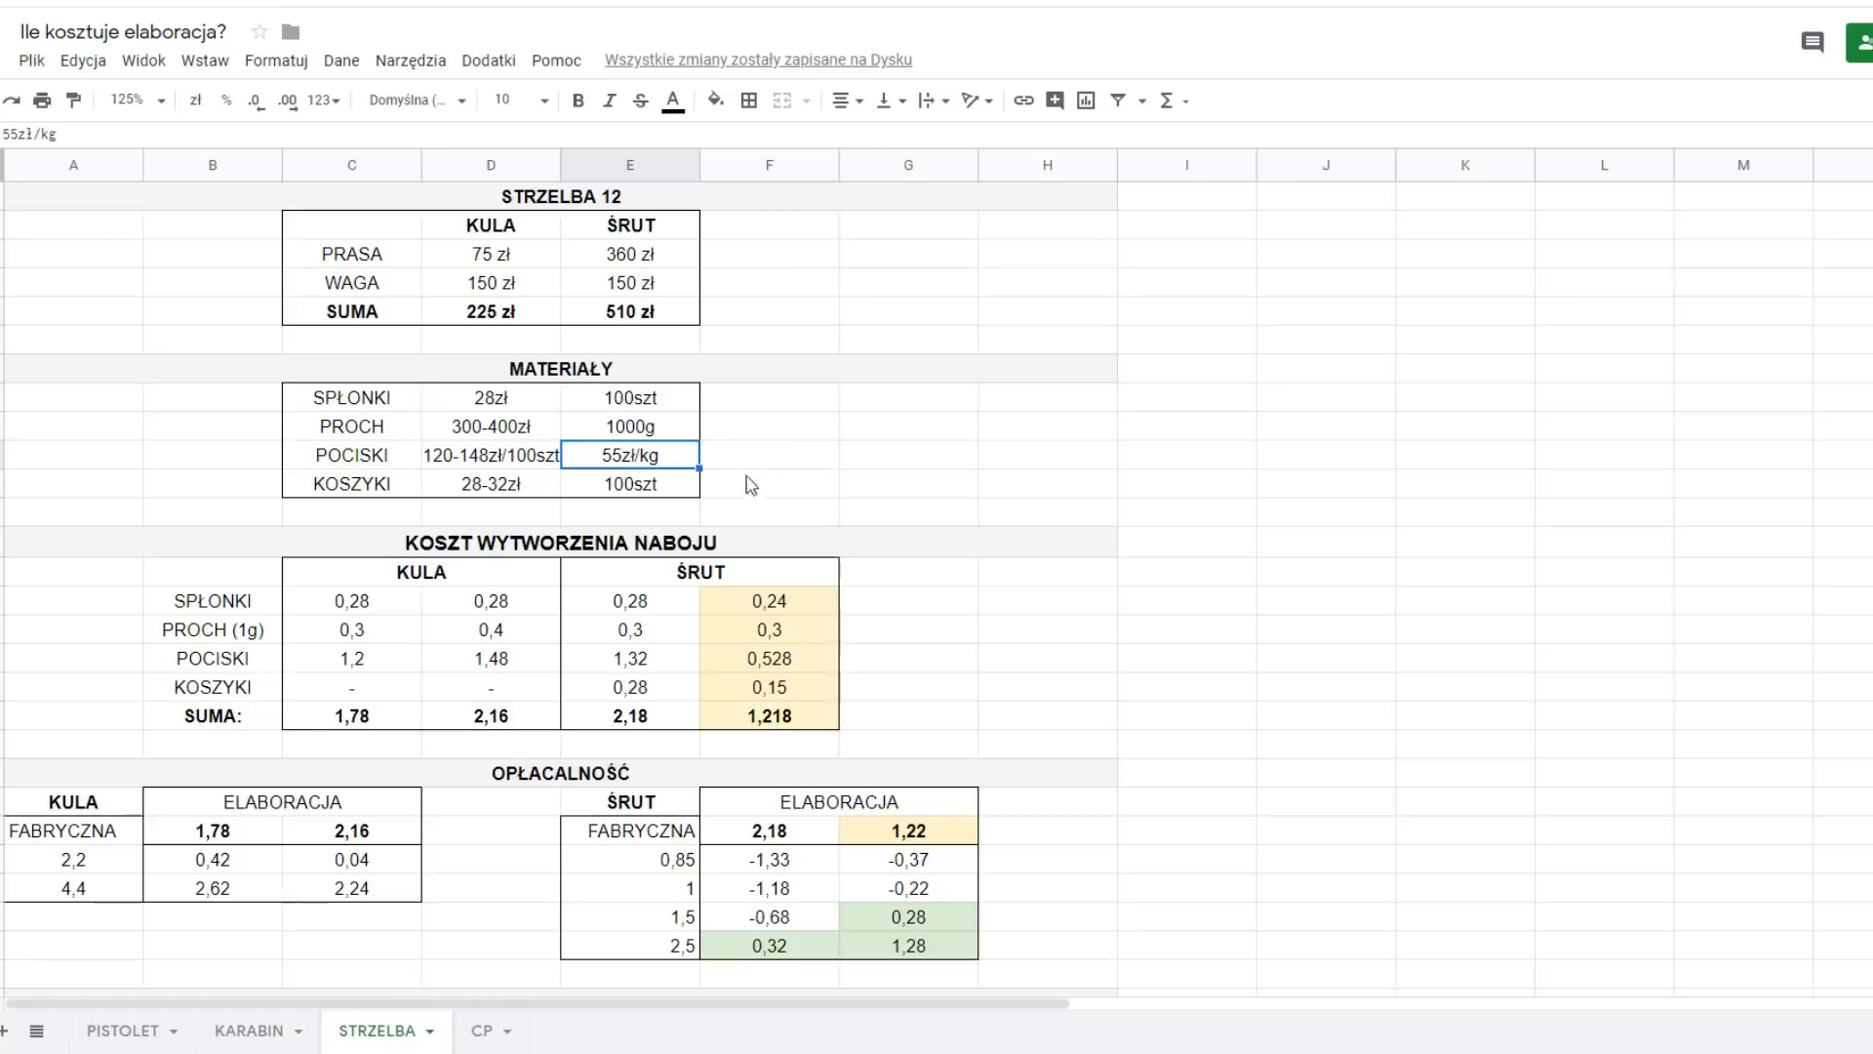
left_click(522, 464)
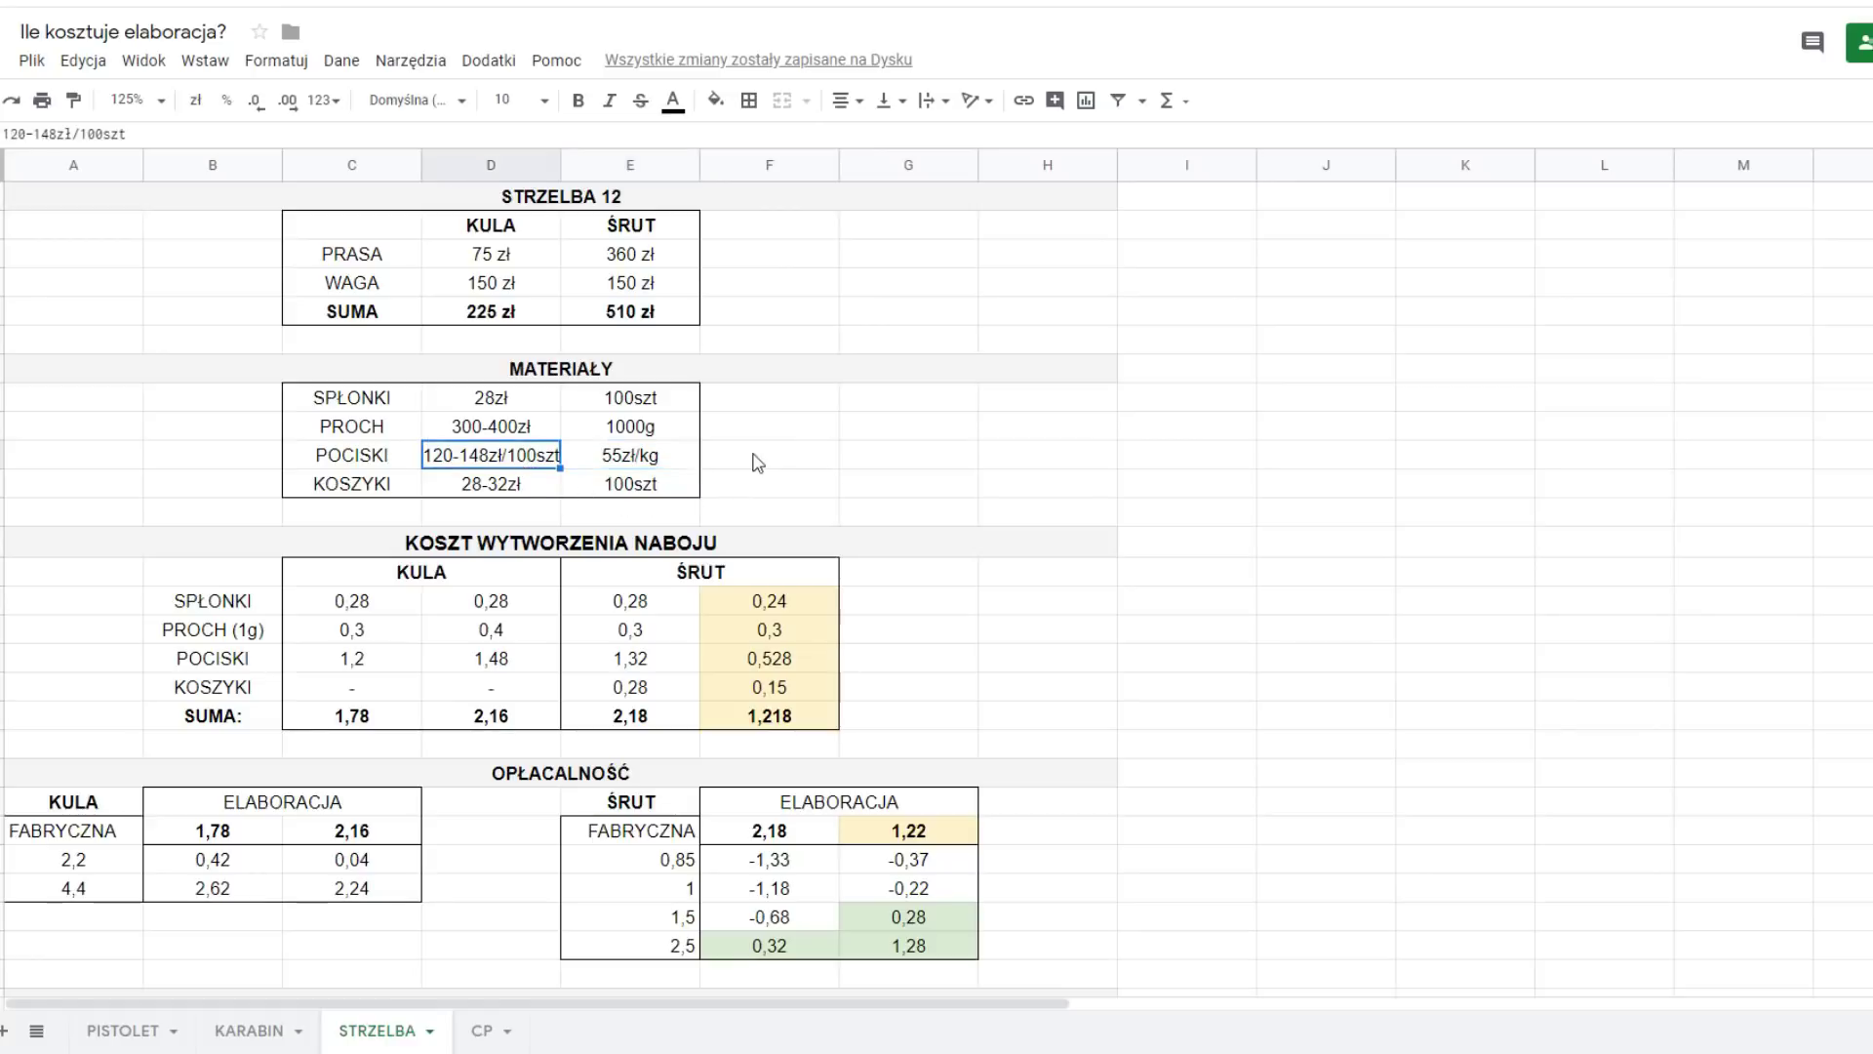
left_click(544, 489)
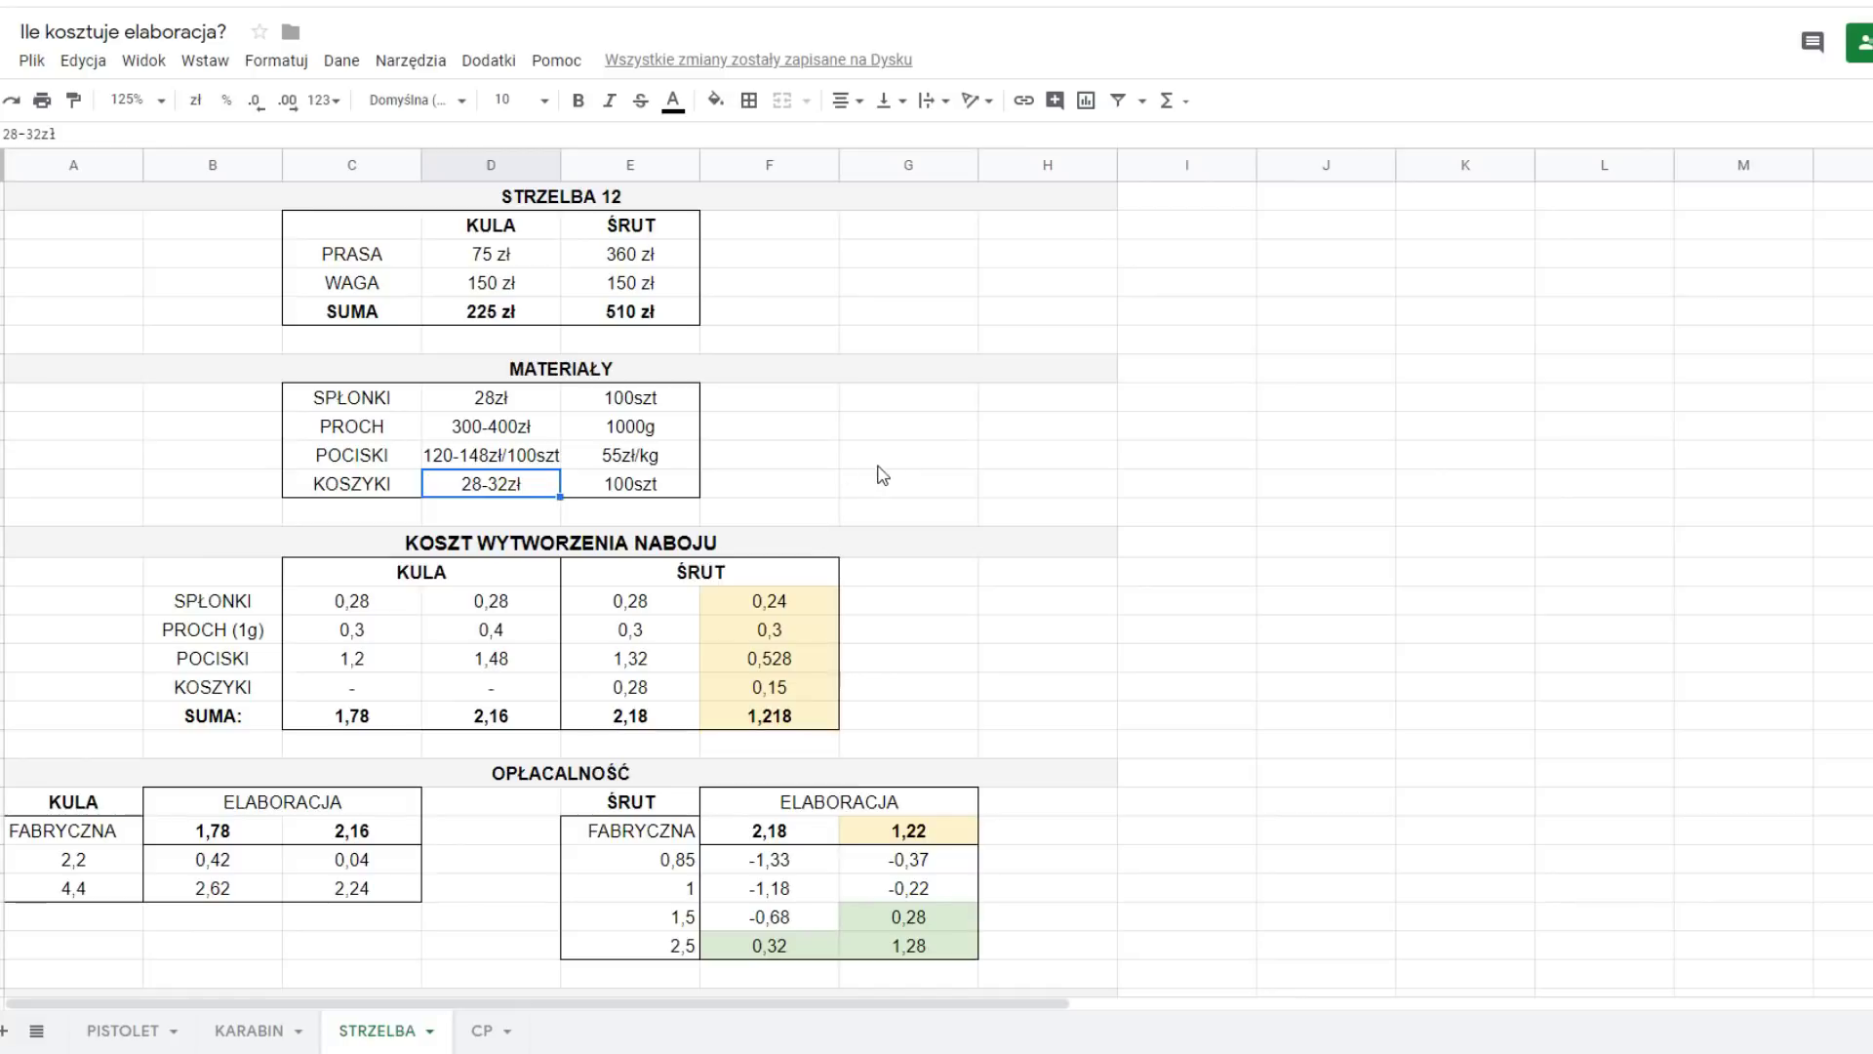
- Examine the two KULA columns in KOSZT WYTWORZENIA NABOJU, from the SPŁONKI cost down to the SUMA row
left_click_drag(383, 580, 408, 718)
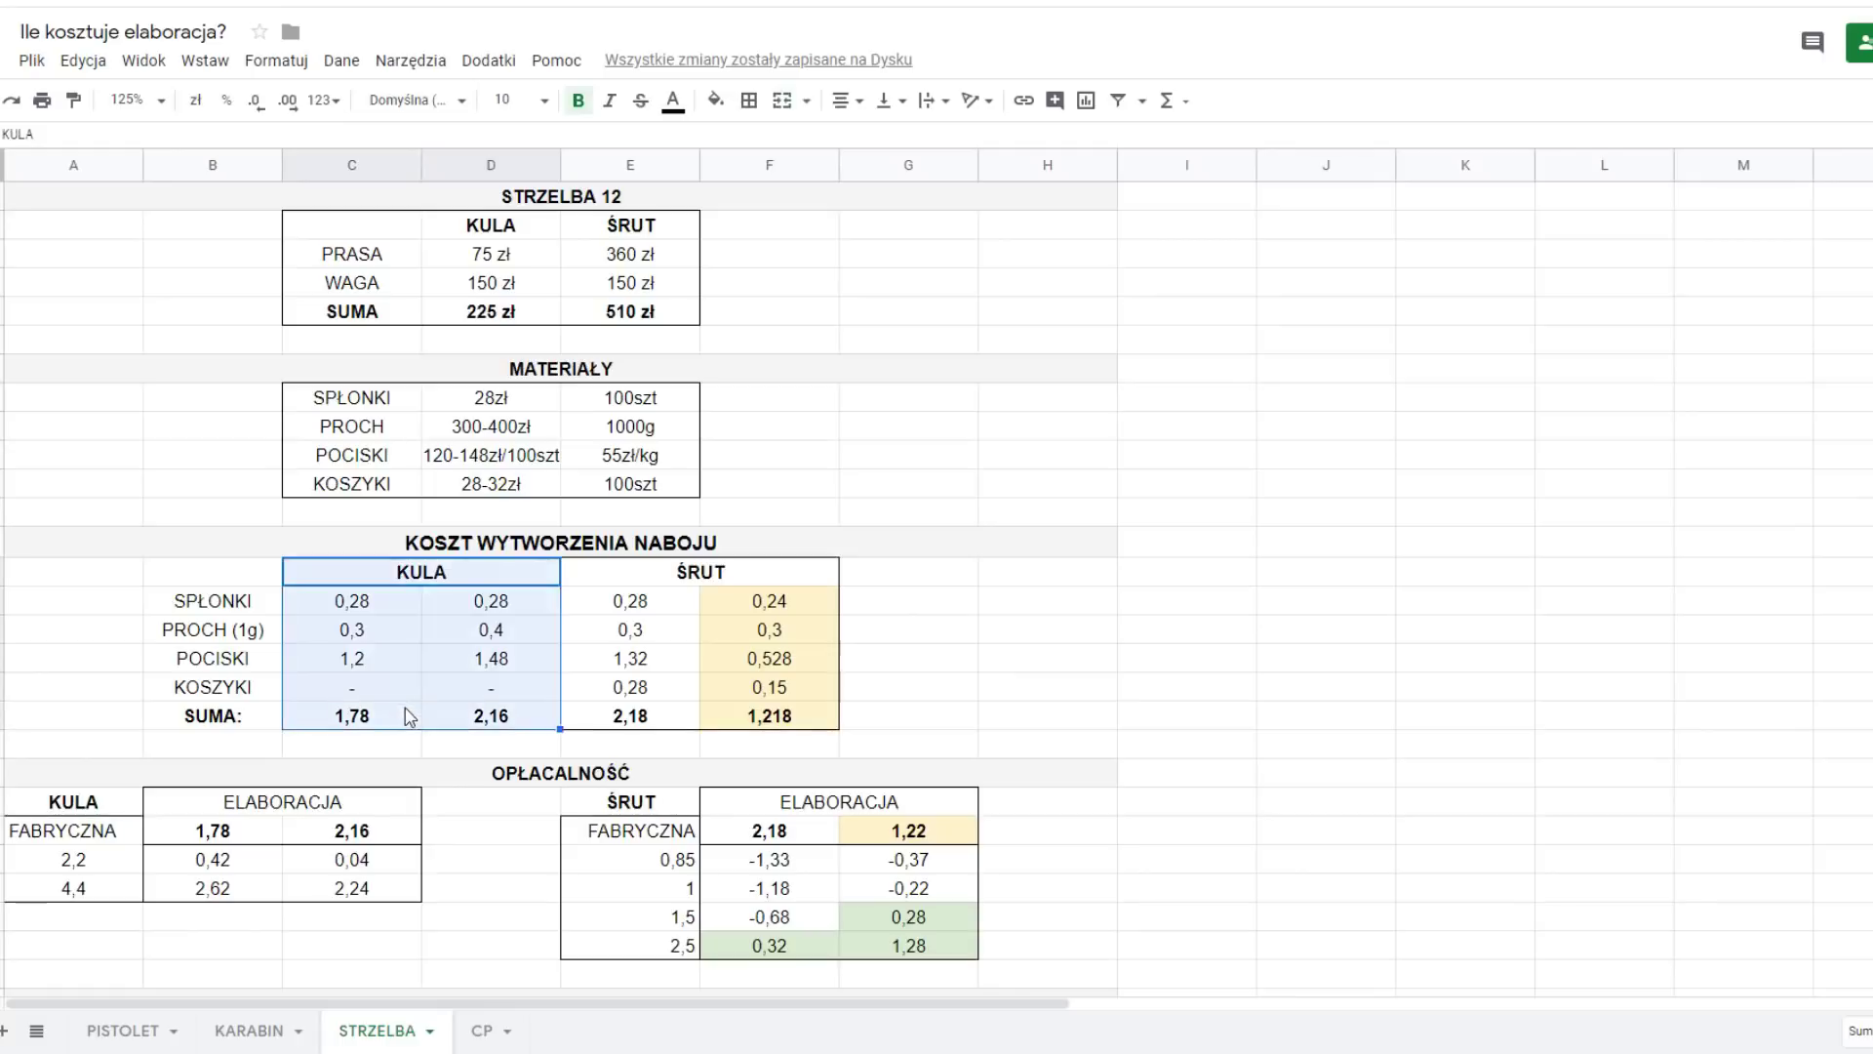
left_click(386, 615)
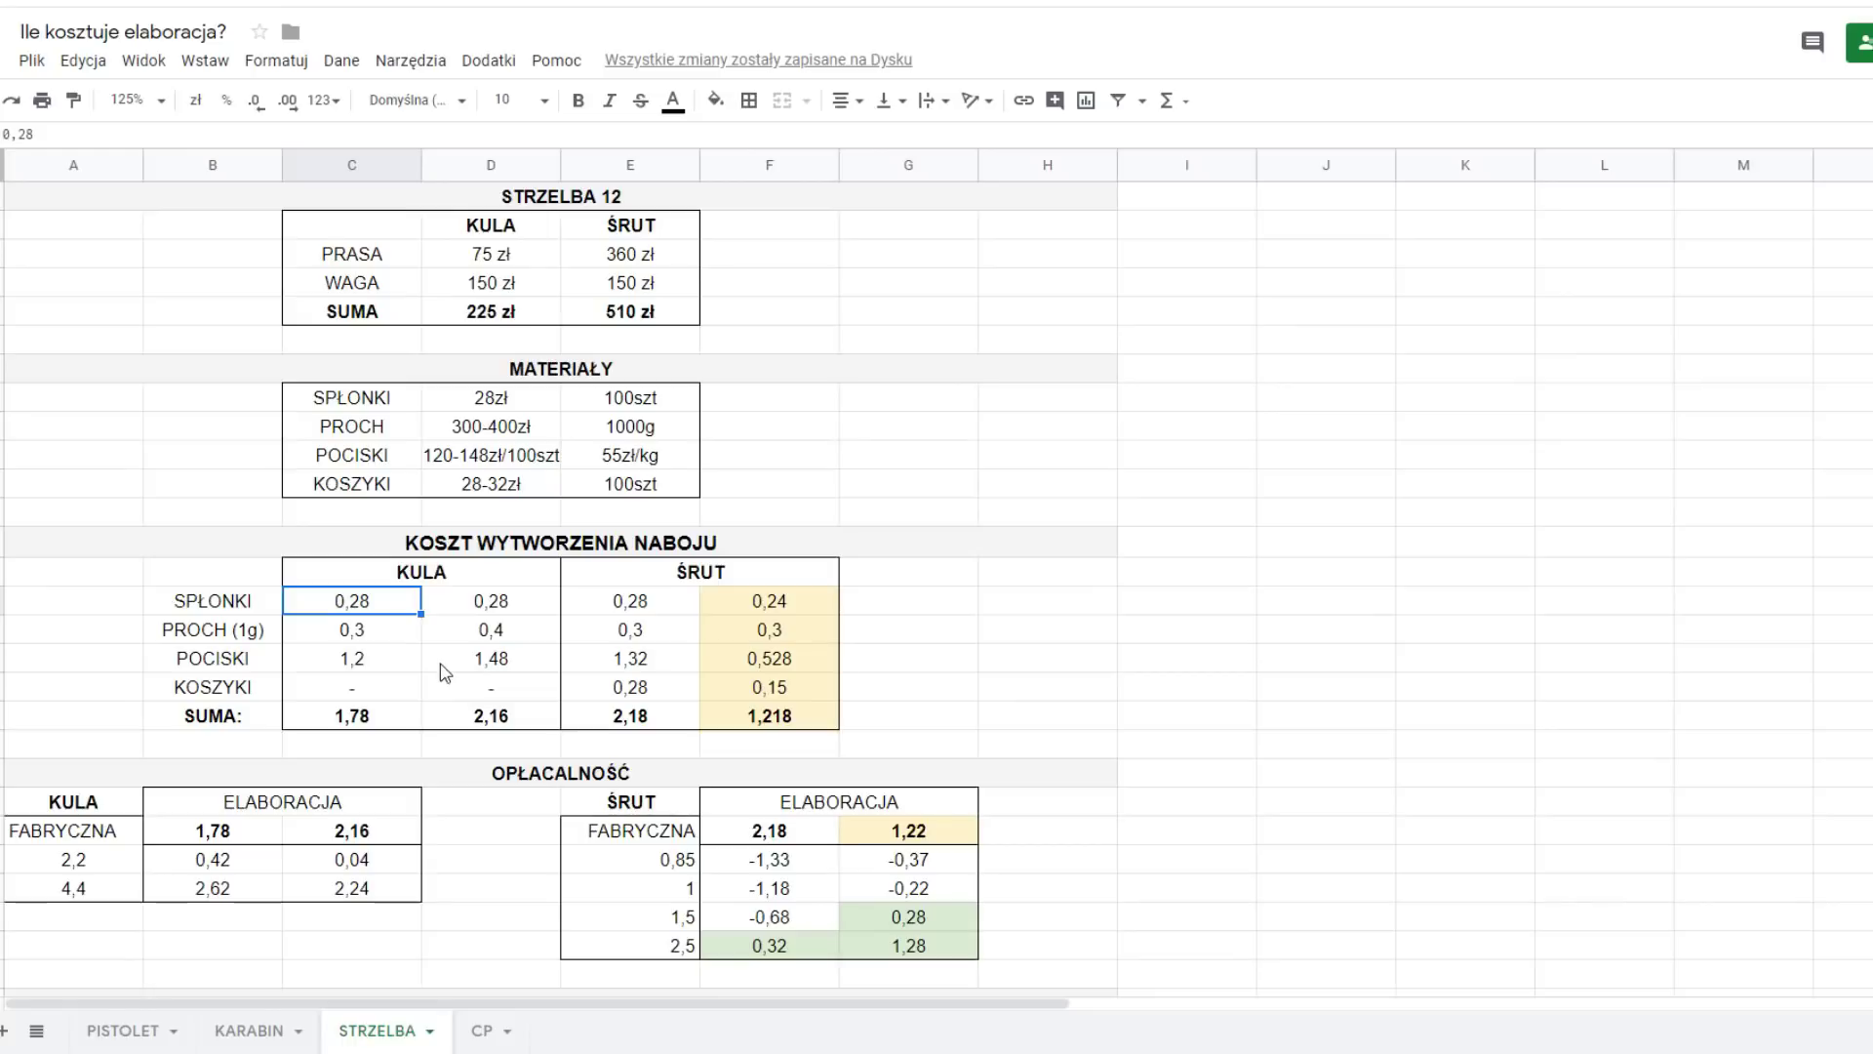
left_click_drag(405, 718, 441, 717)
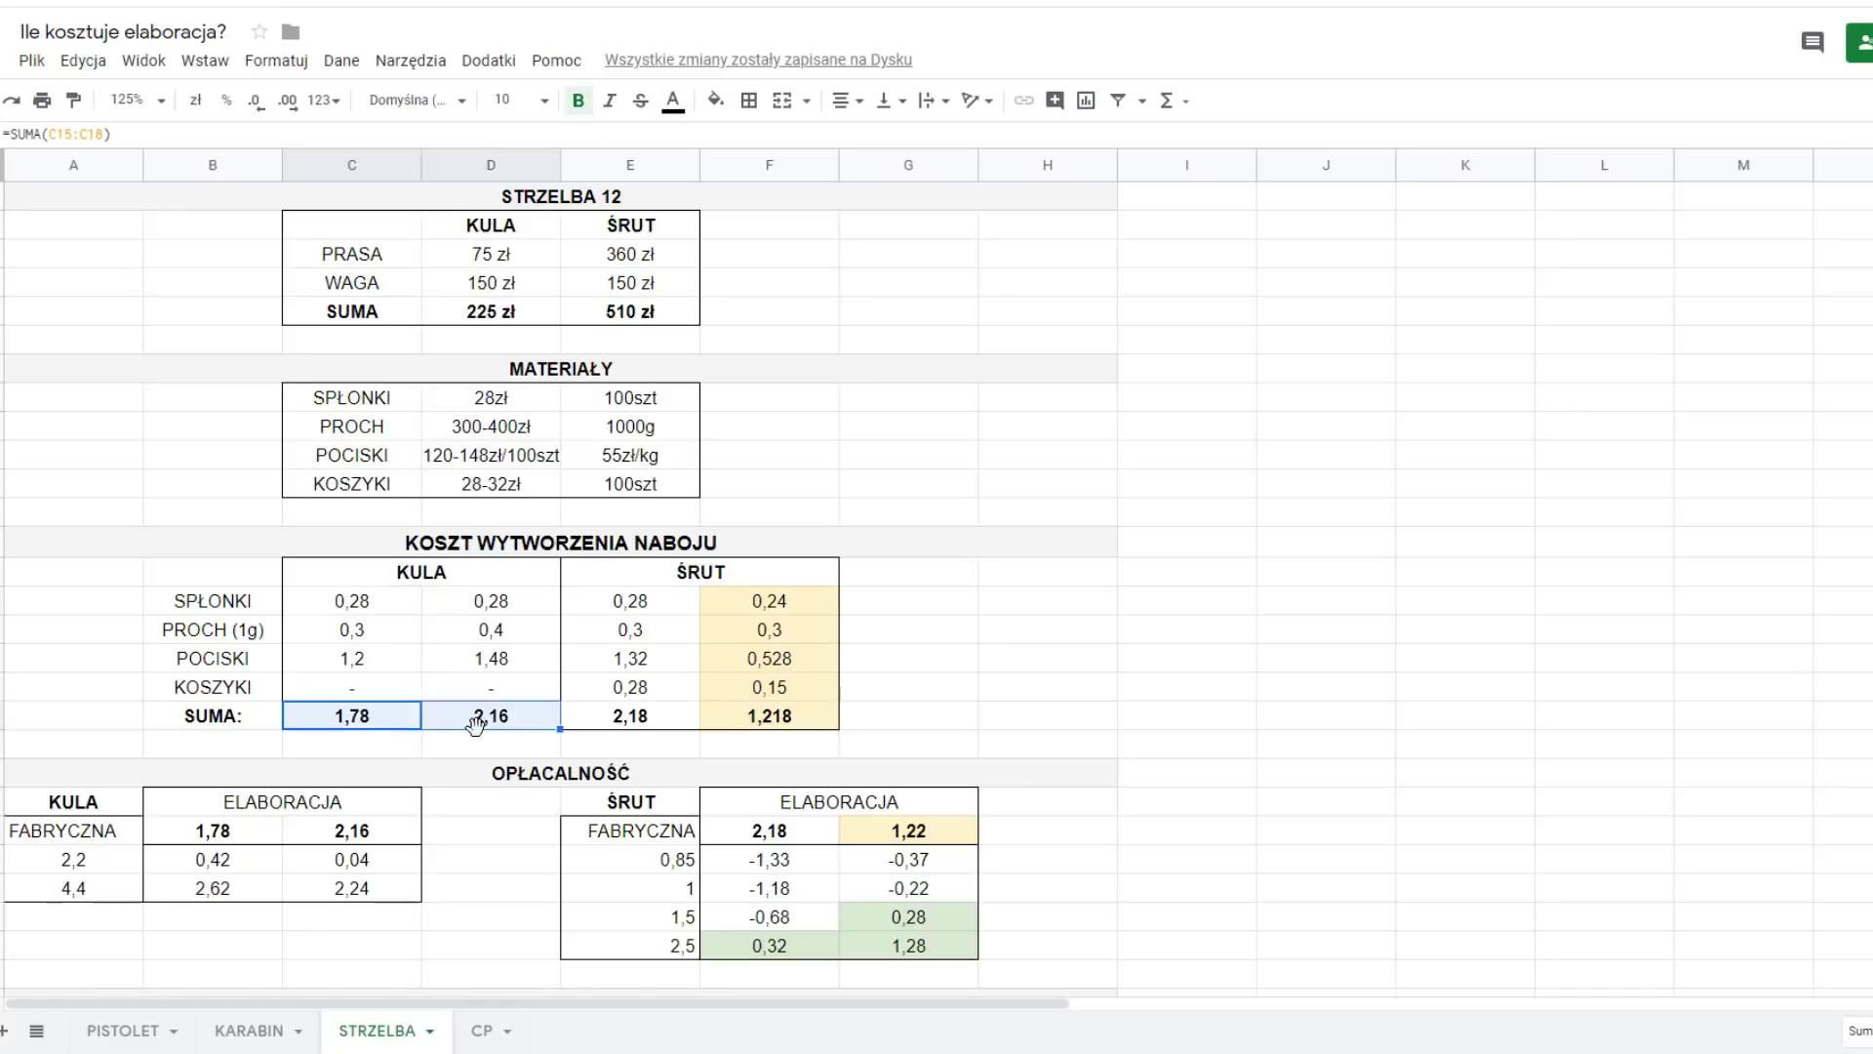
- Examine the first ŚRUT column in KOSZT WYTWORZENIA NABOJU, covering the SPŁONKI, POCISKI, KOSZYKI and SUMA costs
left_click(684, 612)
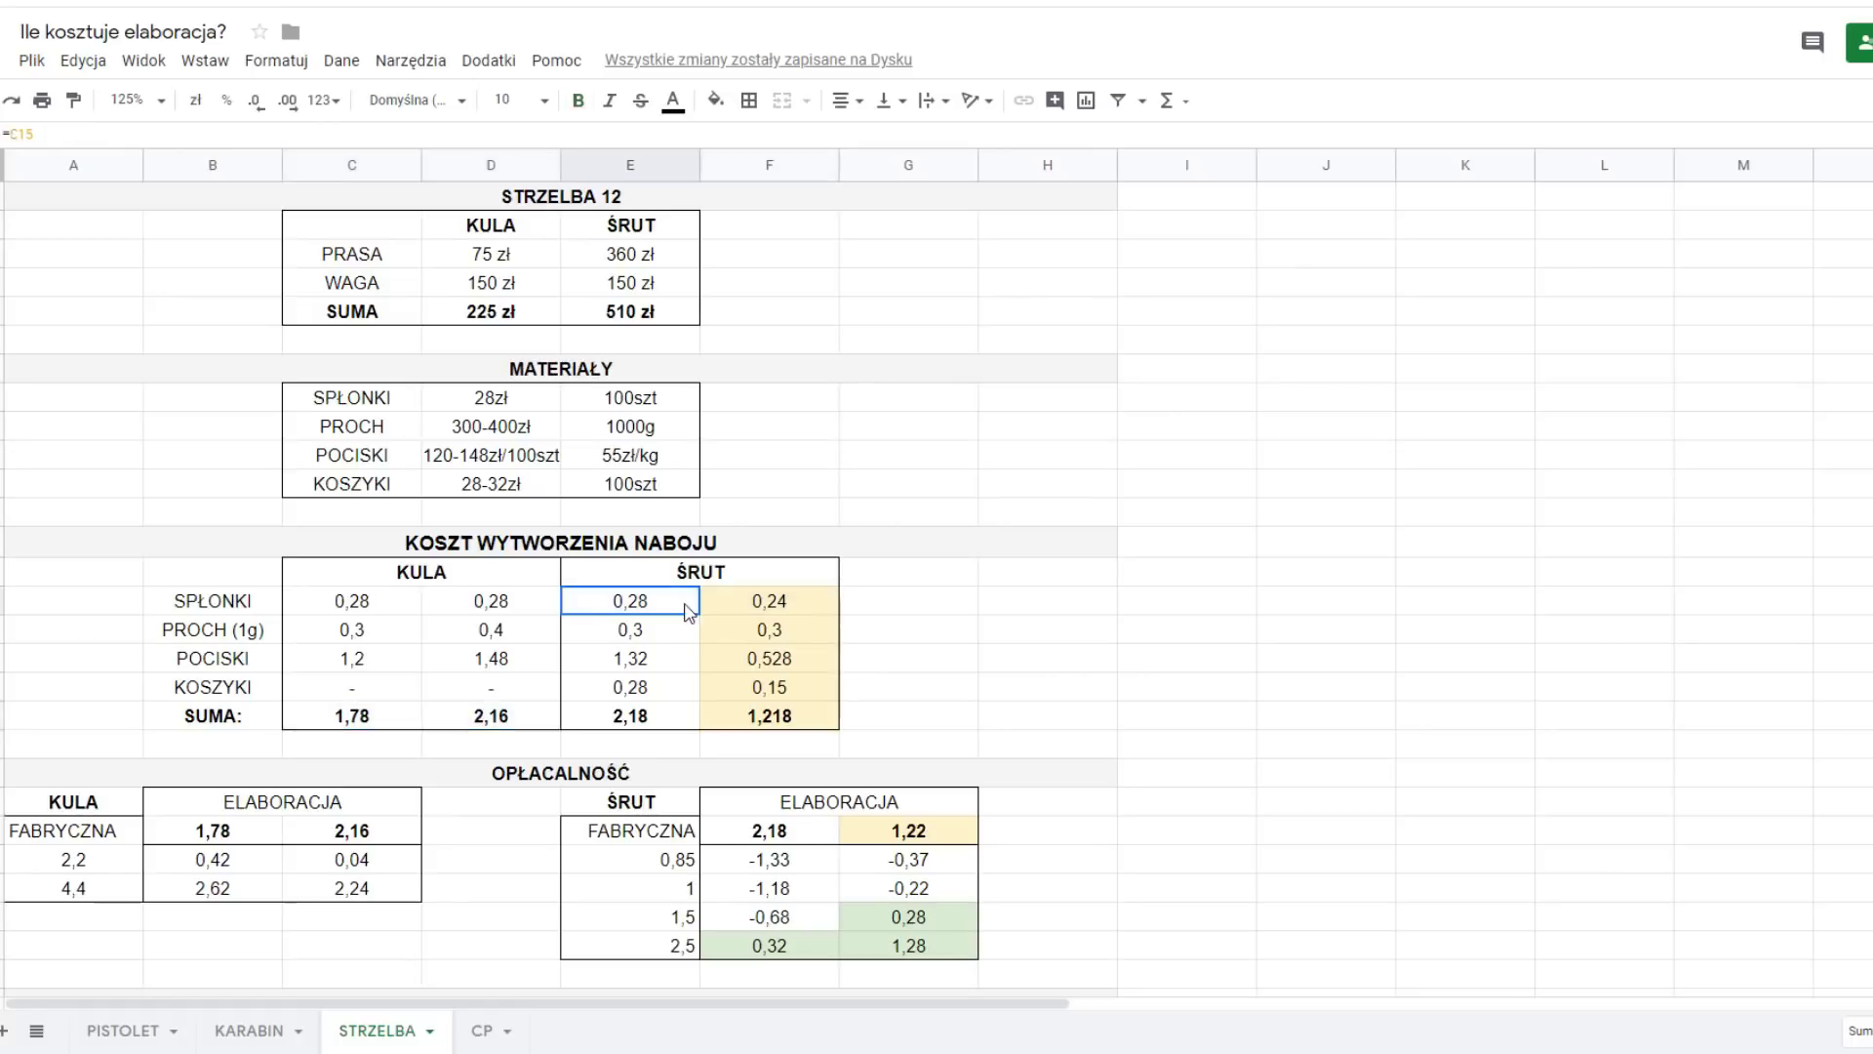
left_click(669, 669)
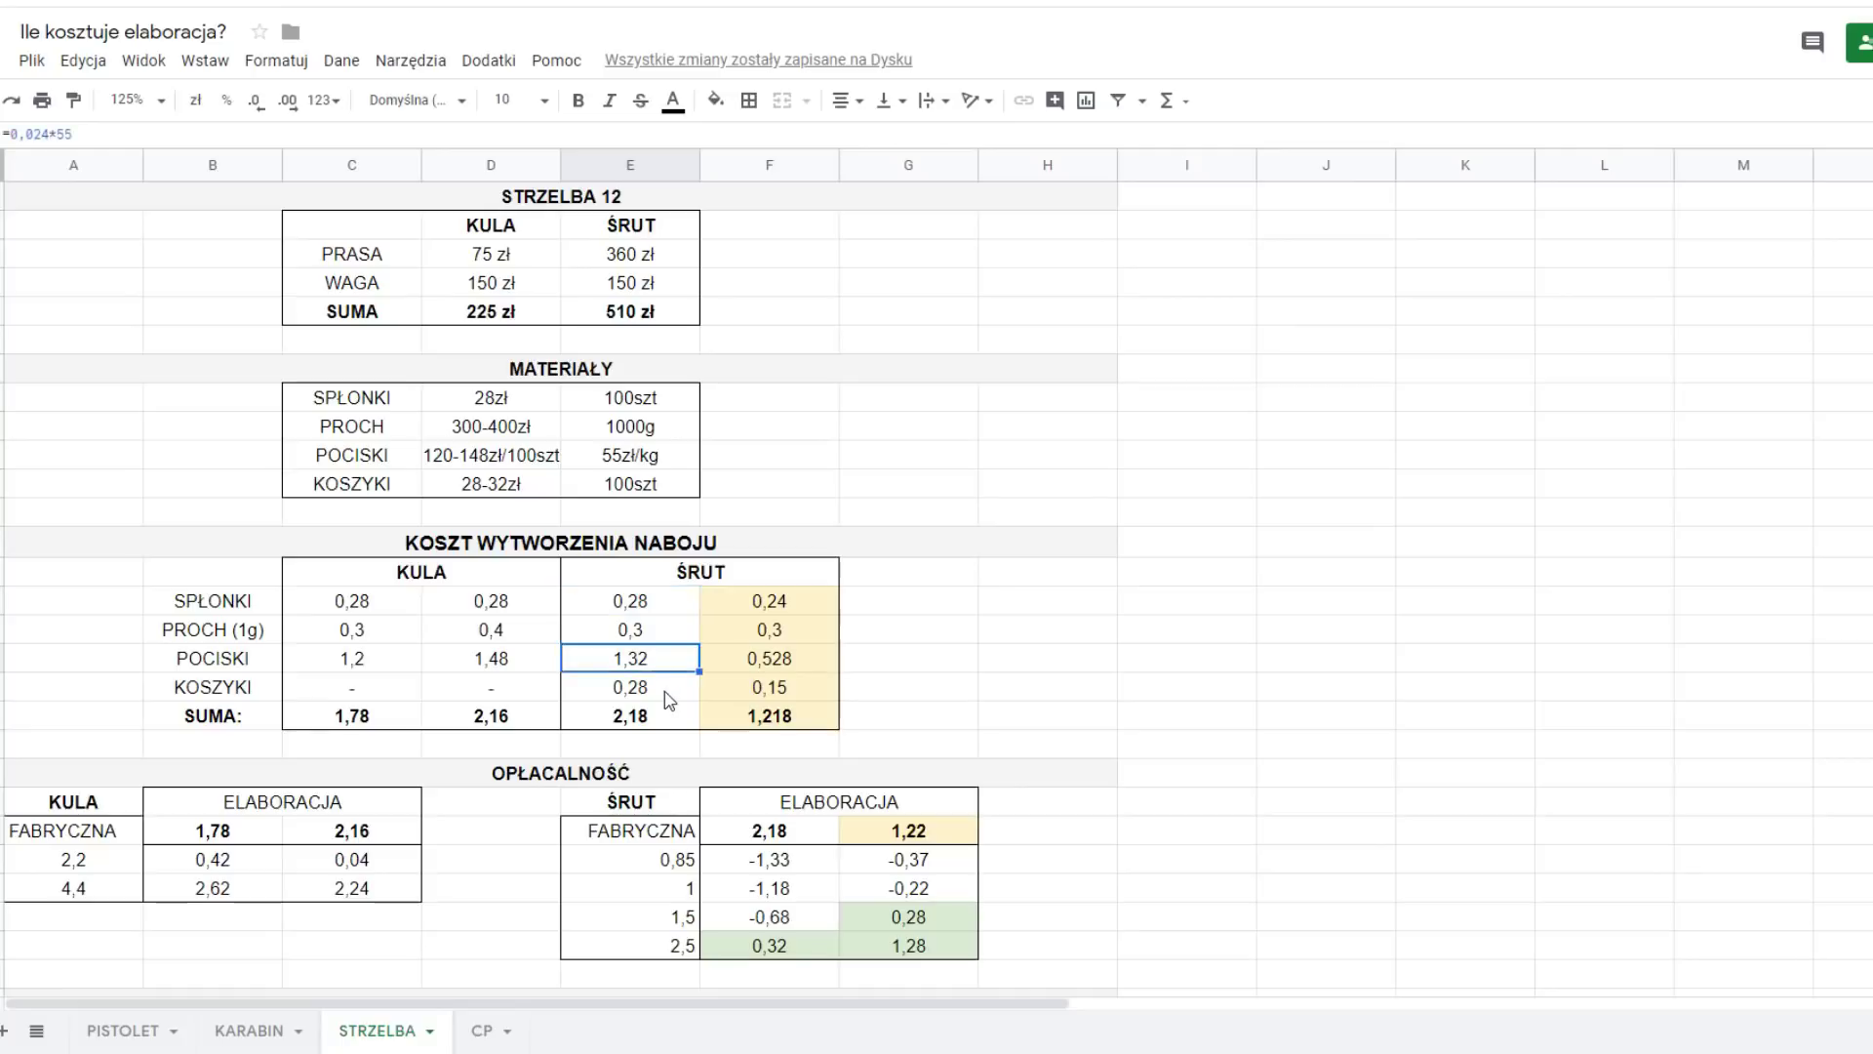
left_click(669, 699)
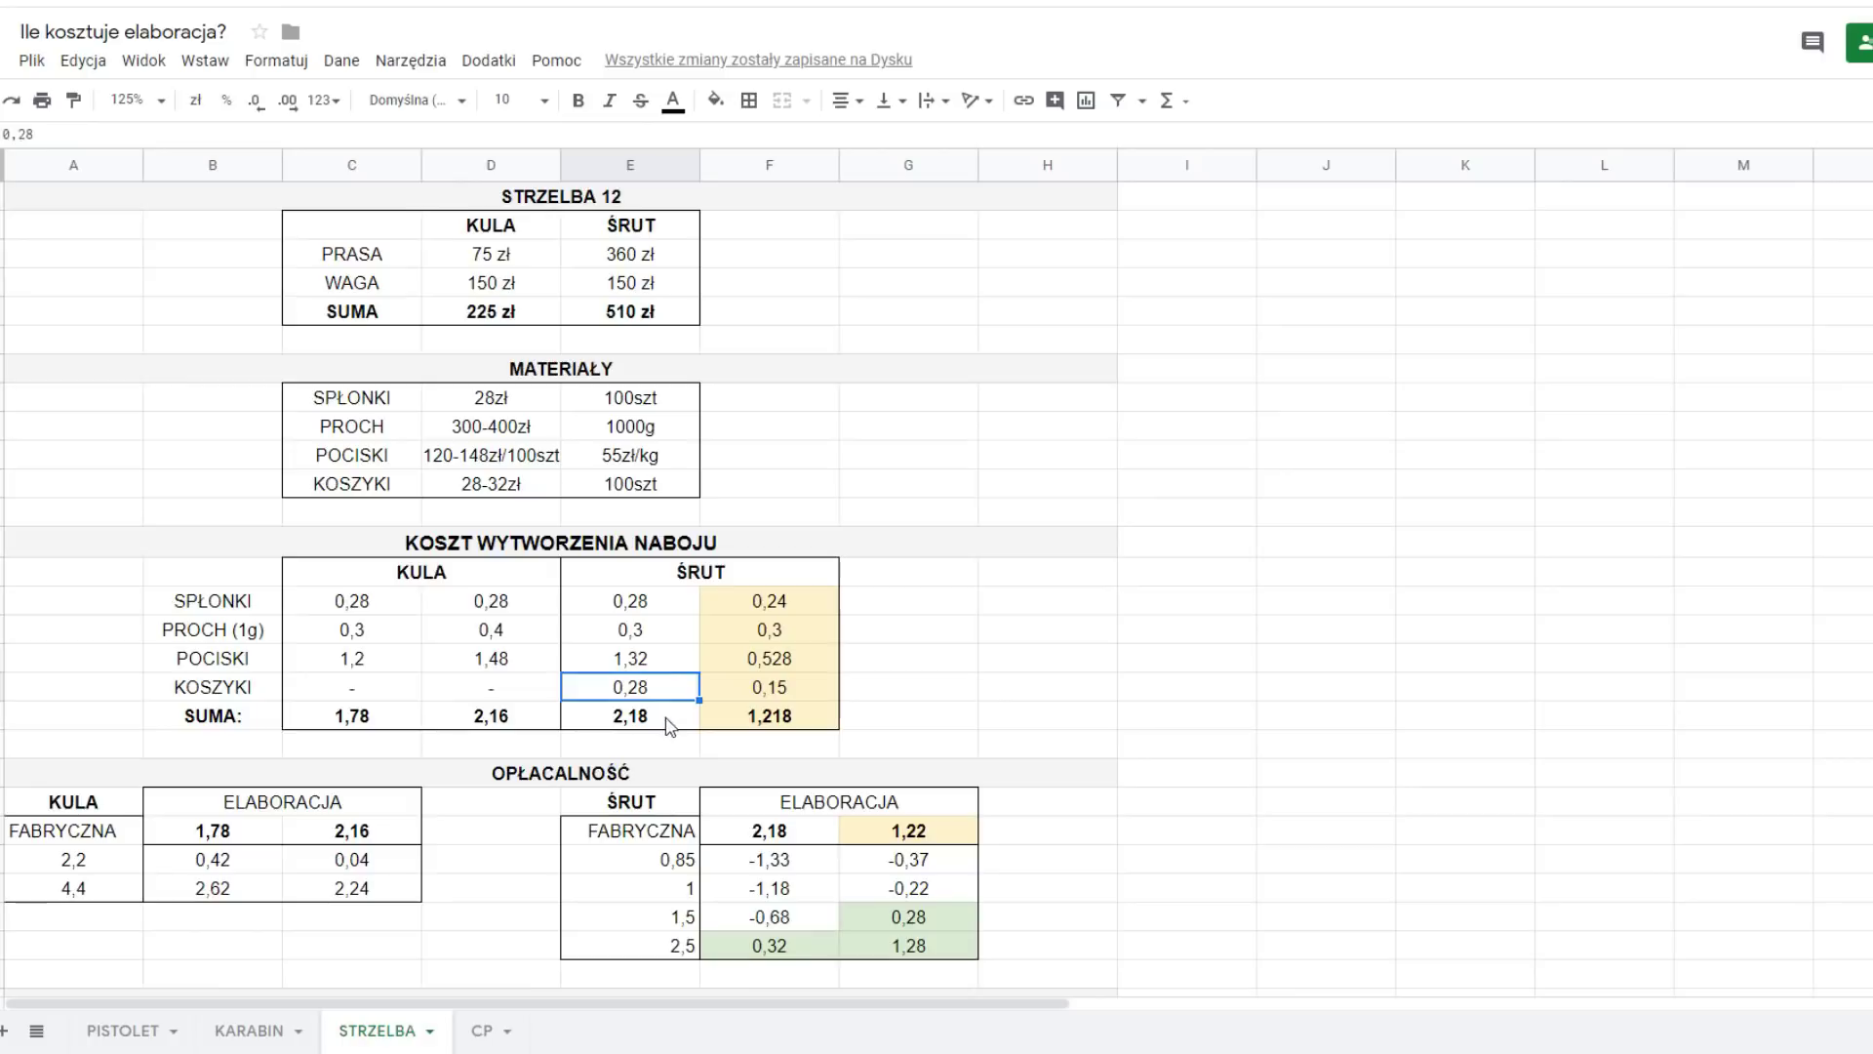
left_click(669, 722)
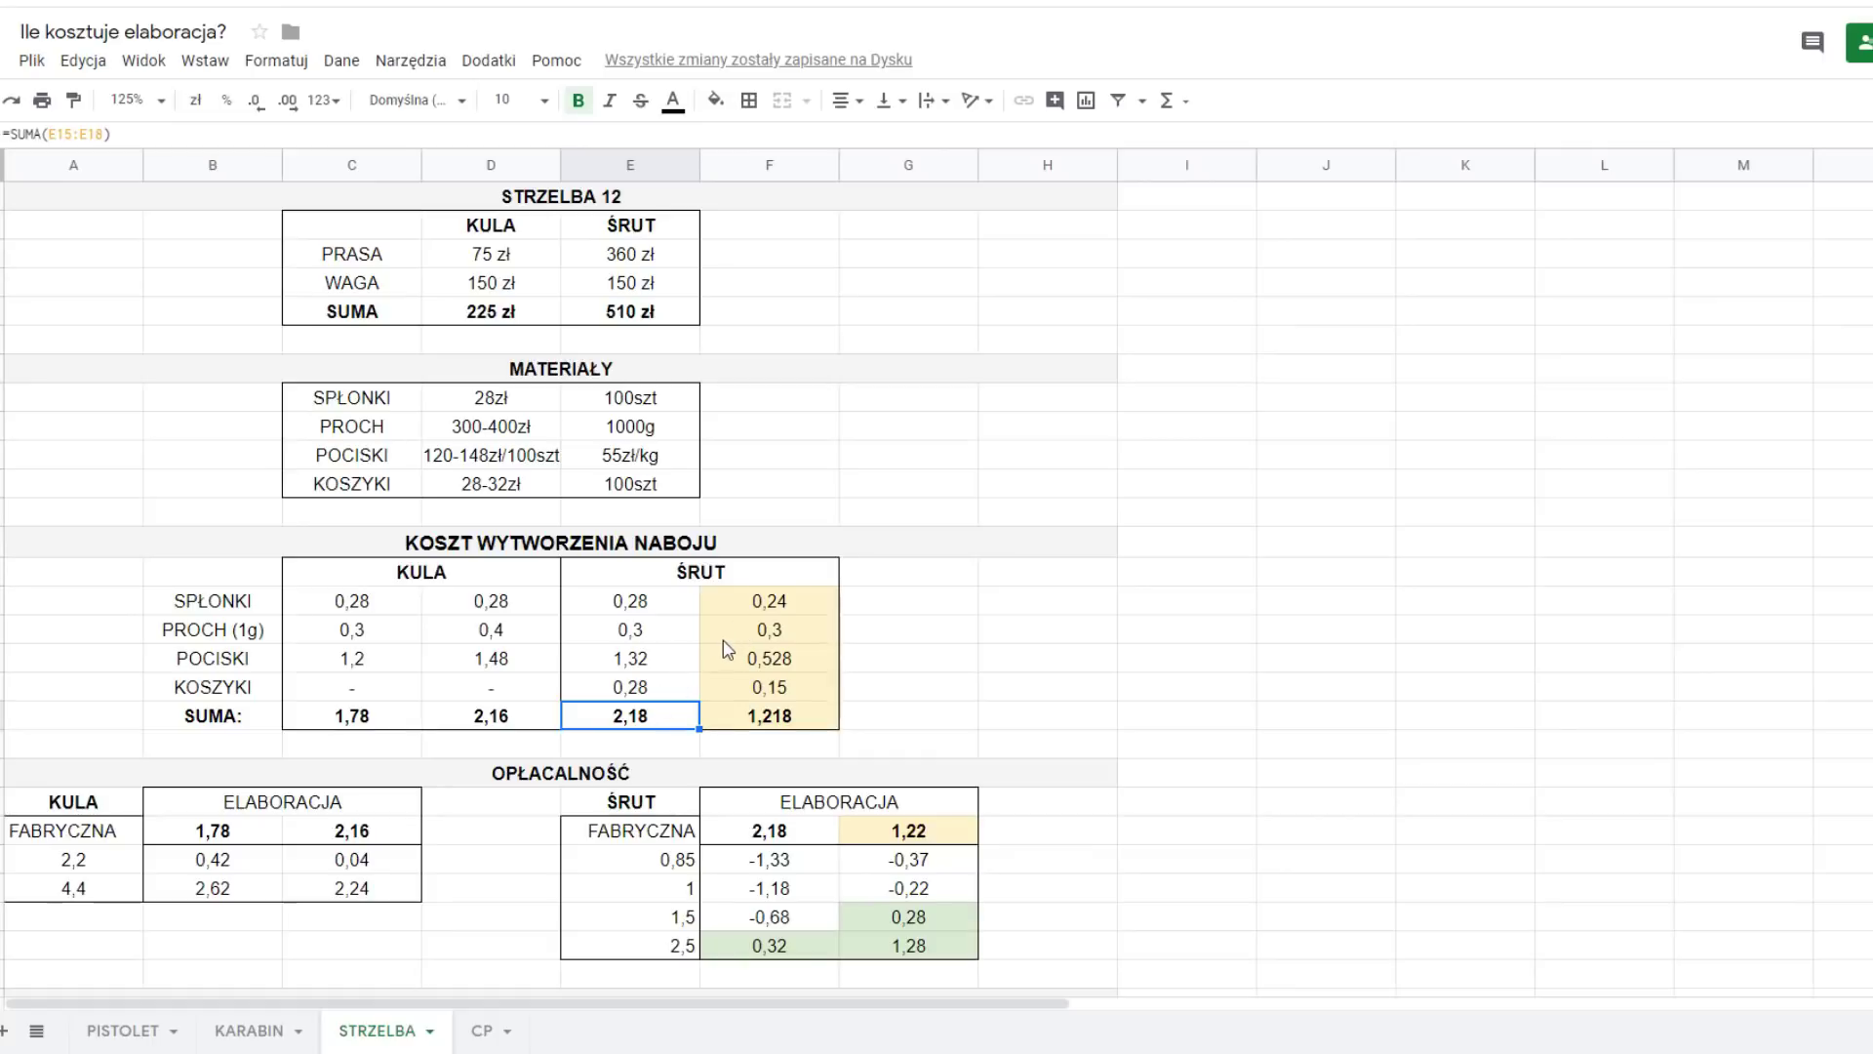
- Review the highlighted second ŚRUT cost column as a whole, and its SPŁONKI, PROCH, POCISKI, KOSZYKI and SUMA cells one by one
left_click_drag(764, 612, 782, 719)
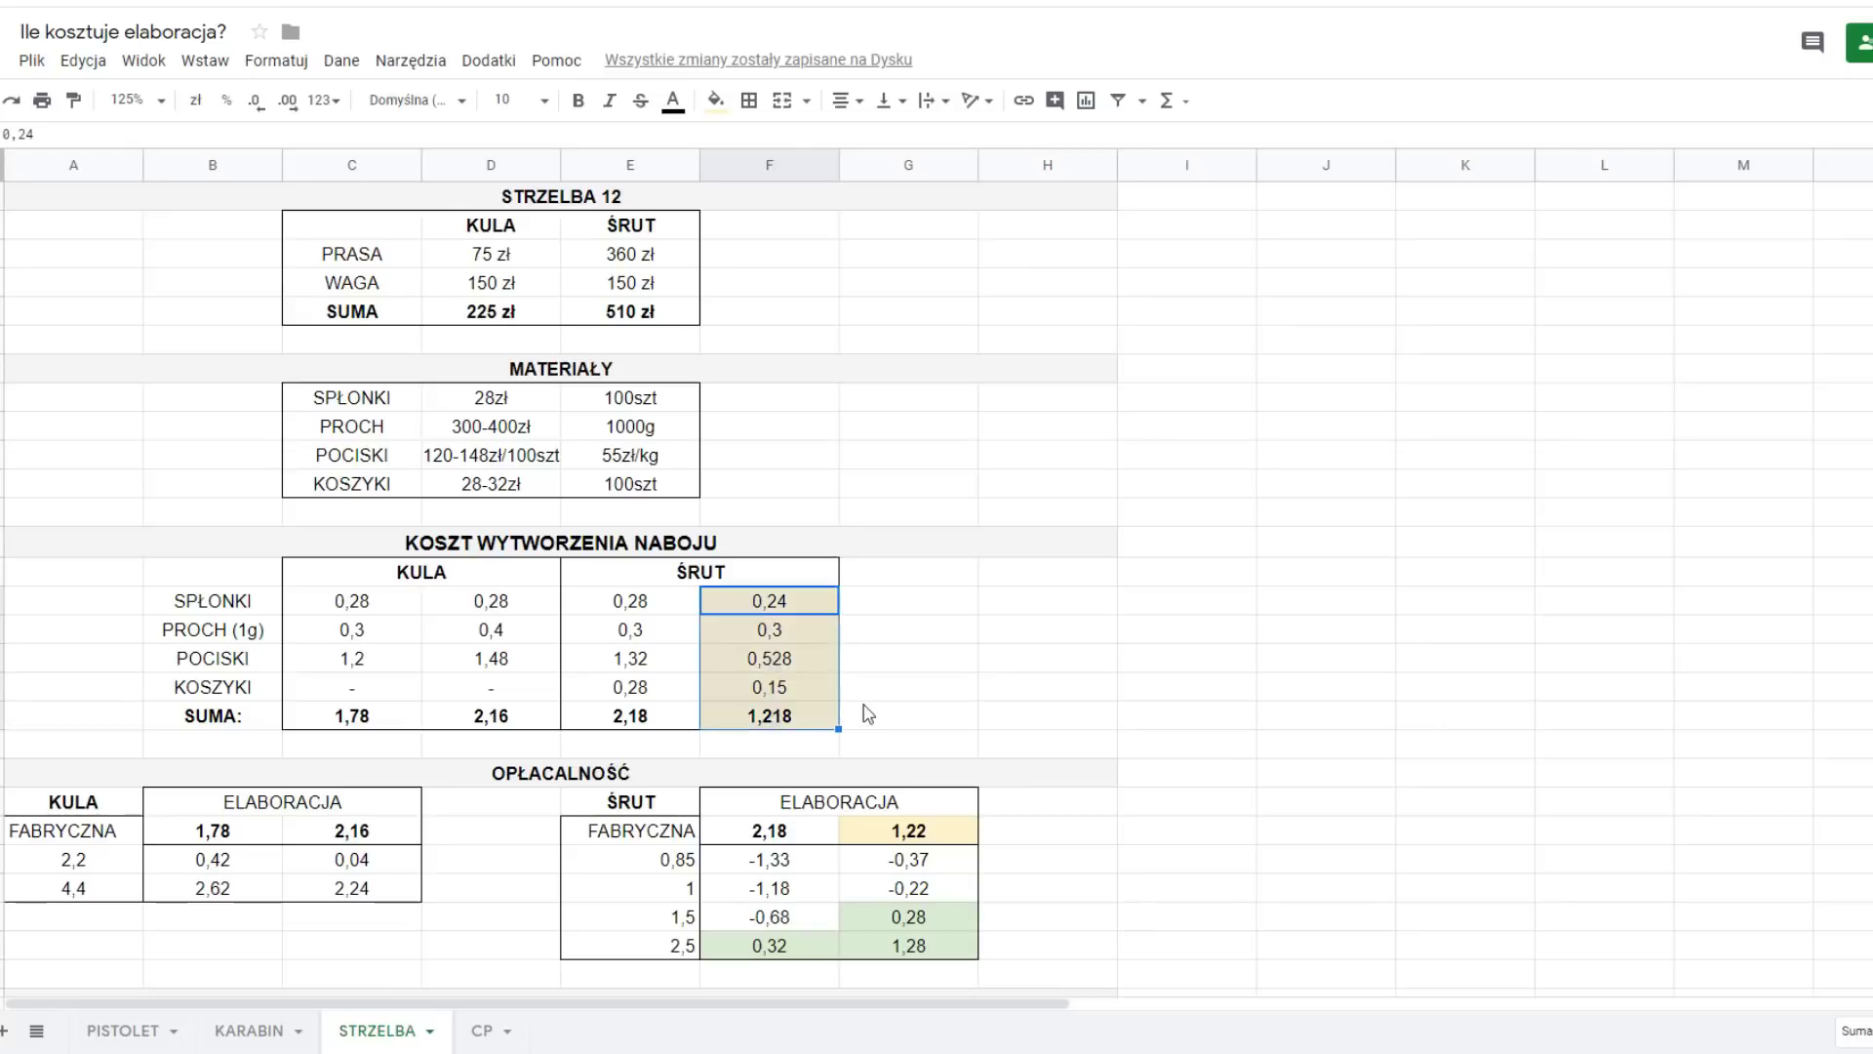
left_click(817, 613)
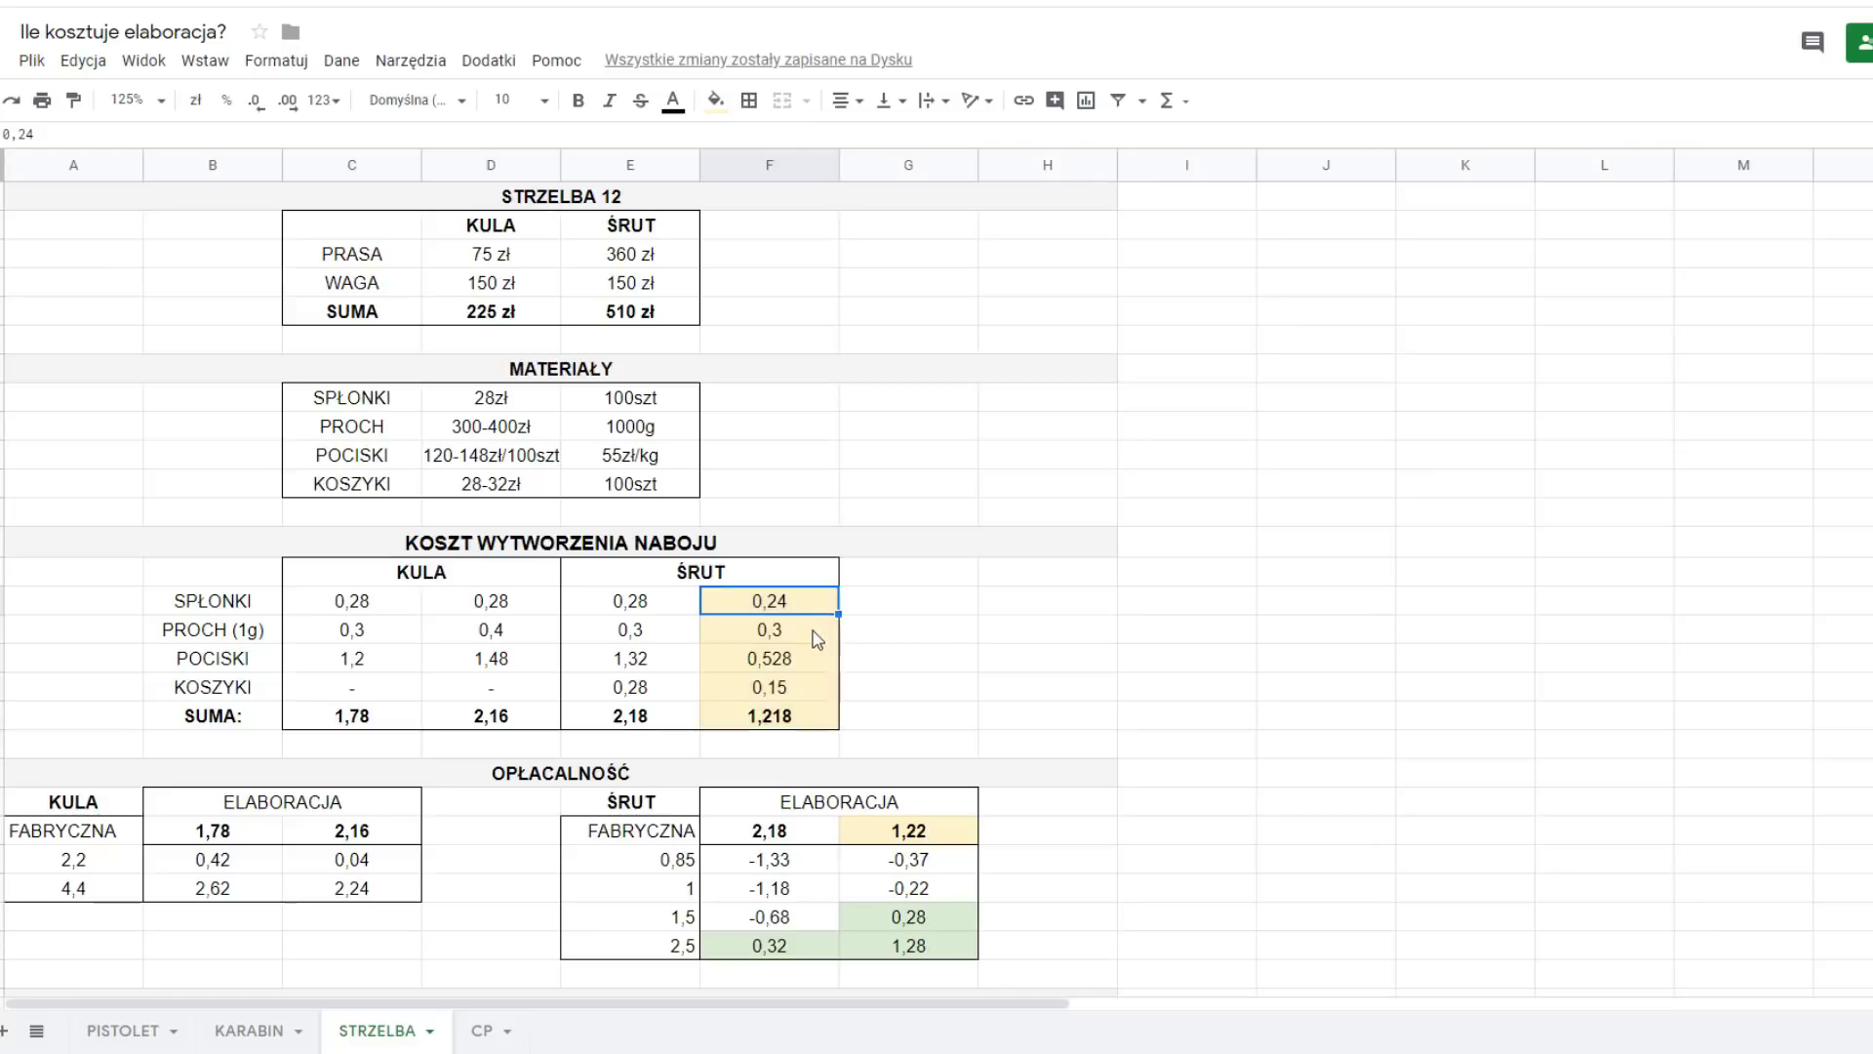
left_click(817, 639)
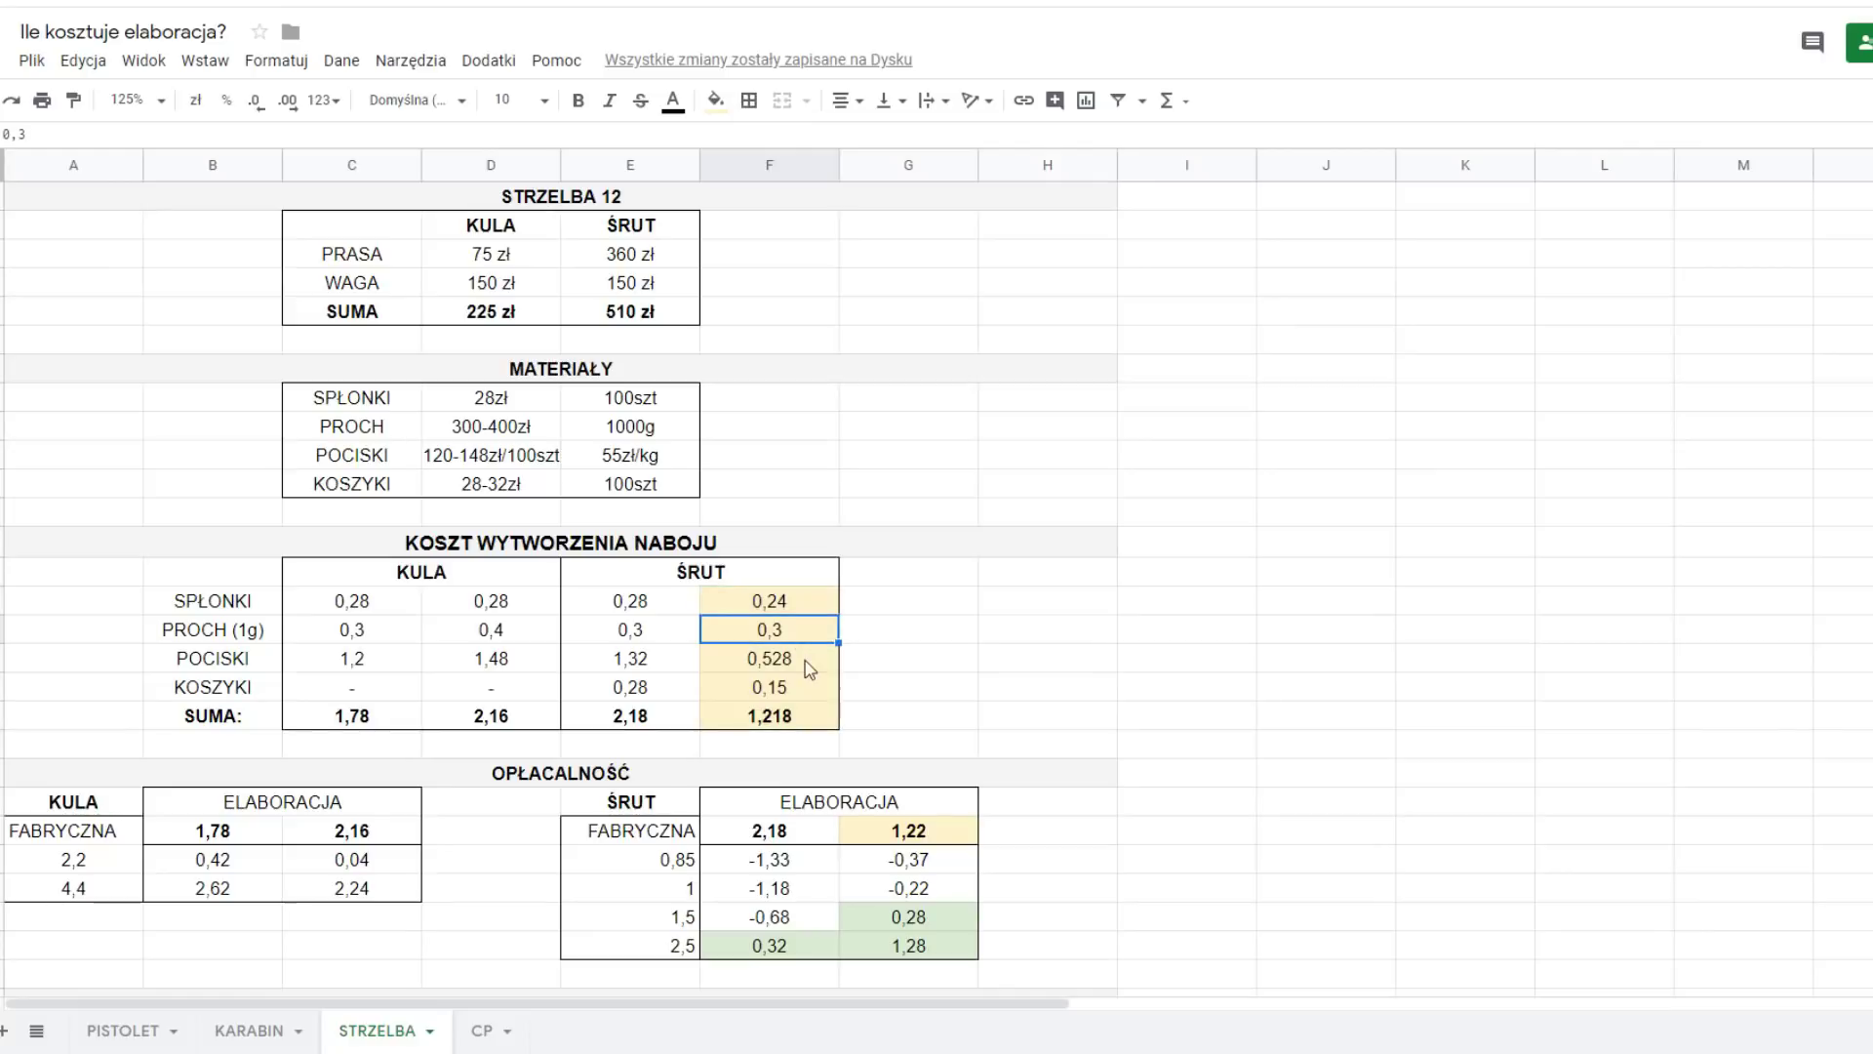
left_click(810, 671)
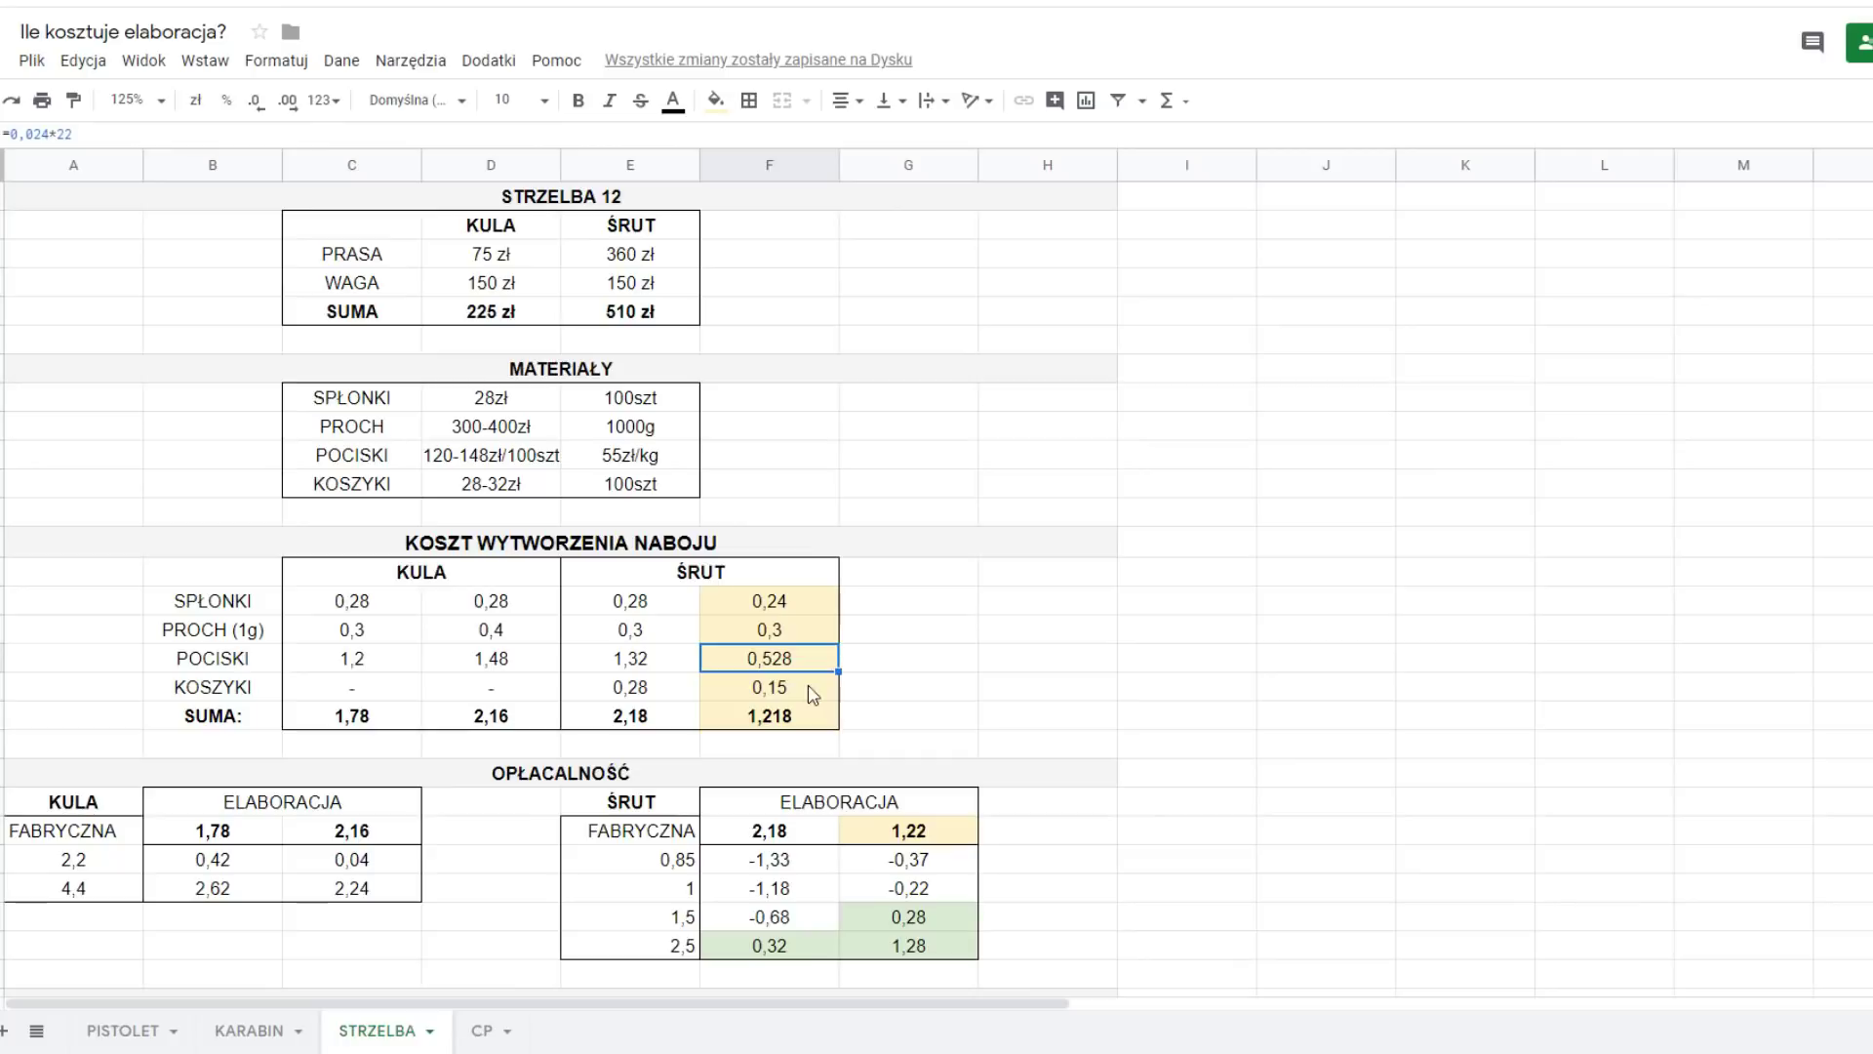
left_click(813, 694)
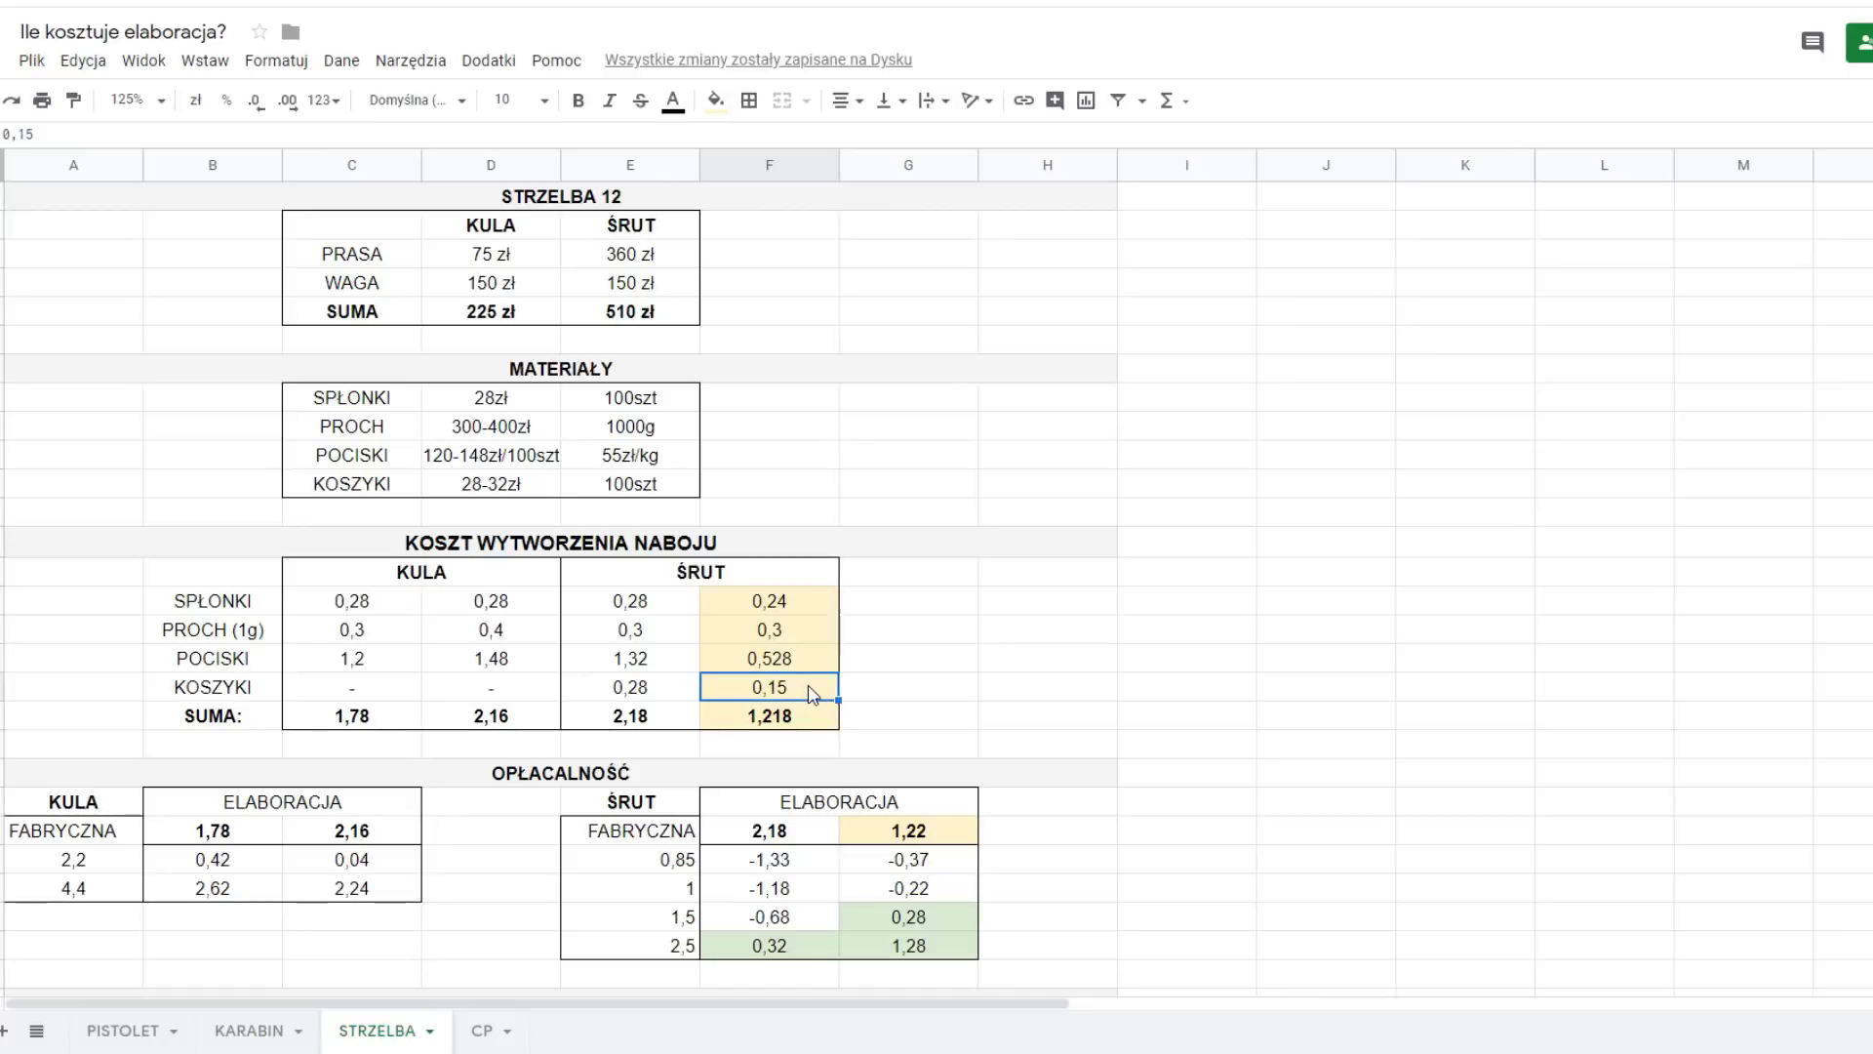
left_click(805, 717)
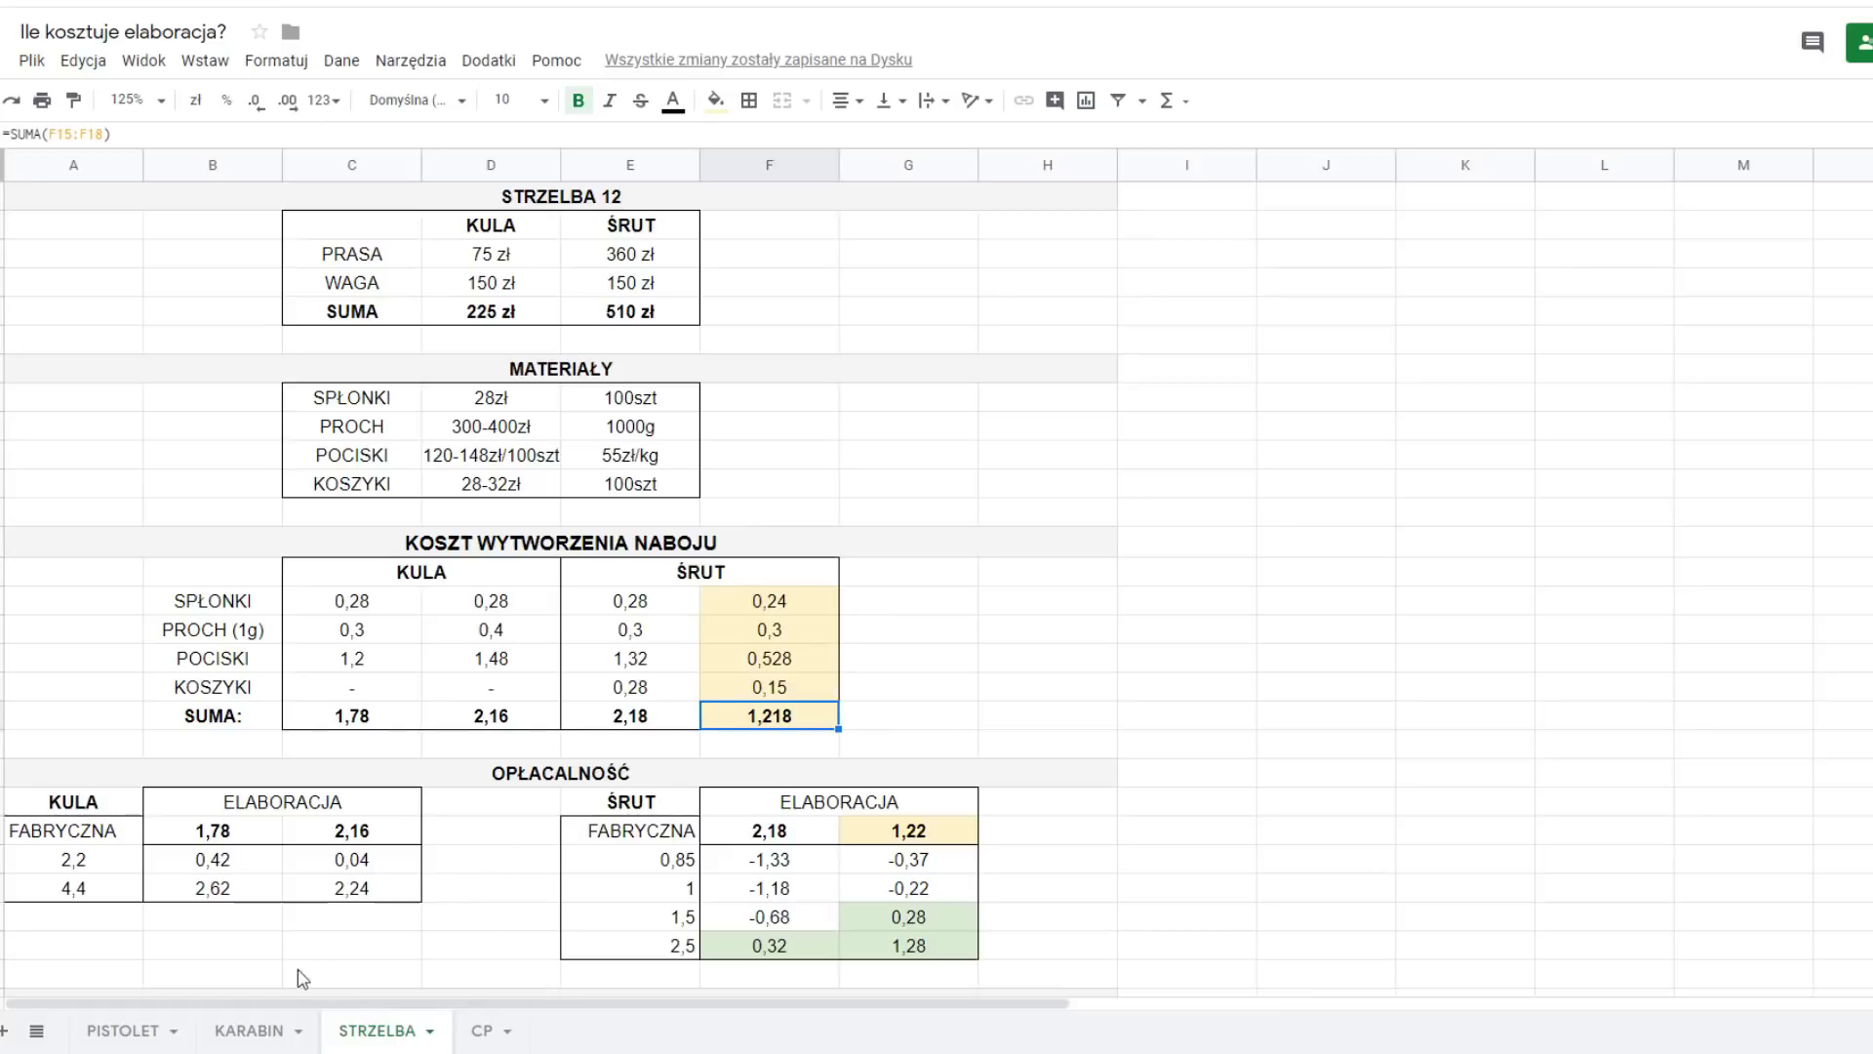
- Examine the KULA table under OPŁACALNOŚĆ, comparing the FABRYCZNA prices with both ELABORACJA costs and the resulting savings per round
left_click_drag(132, 802, 339, 871)
left_click(353, 886)
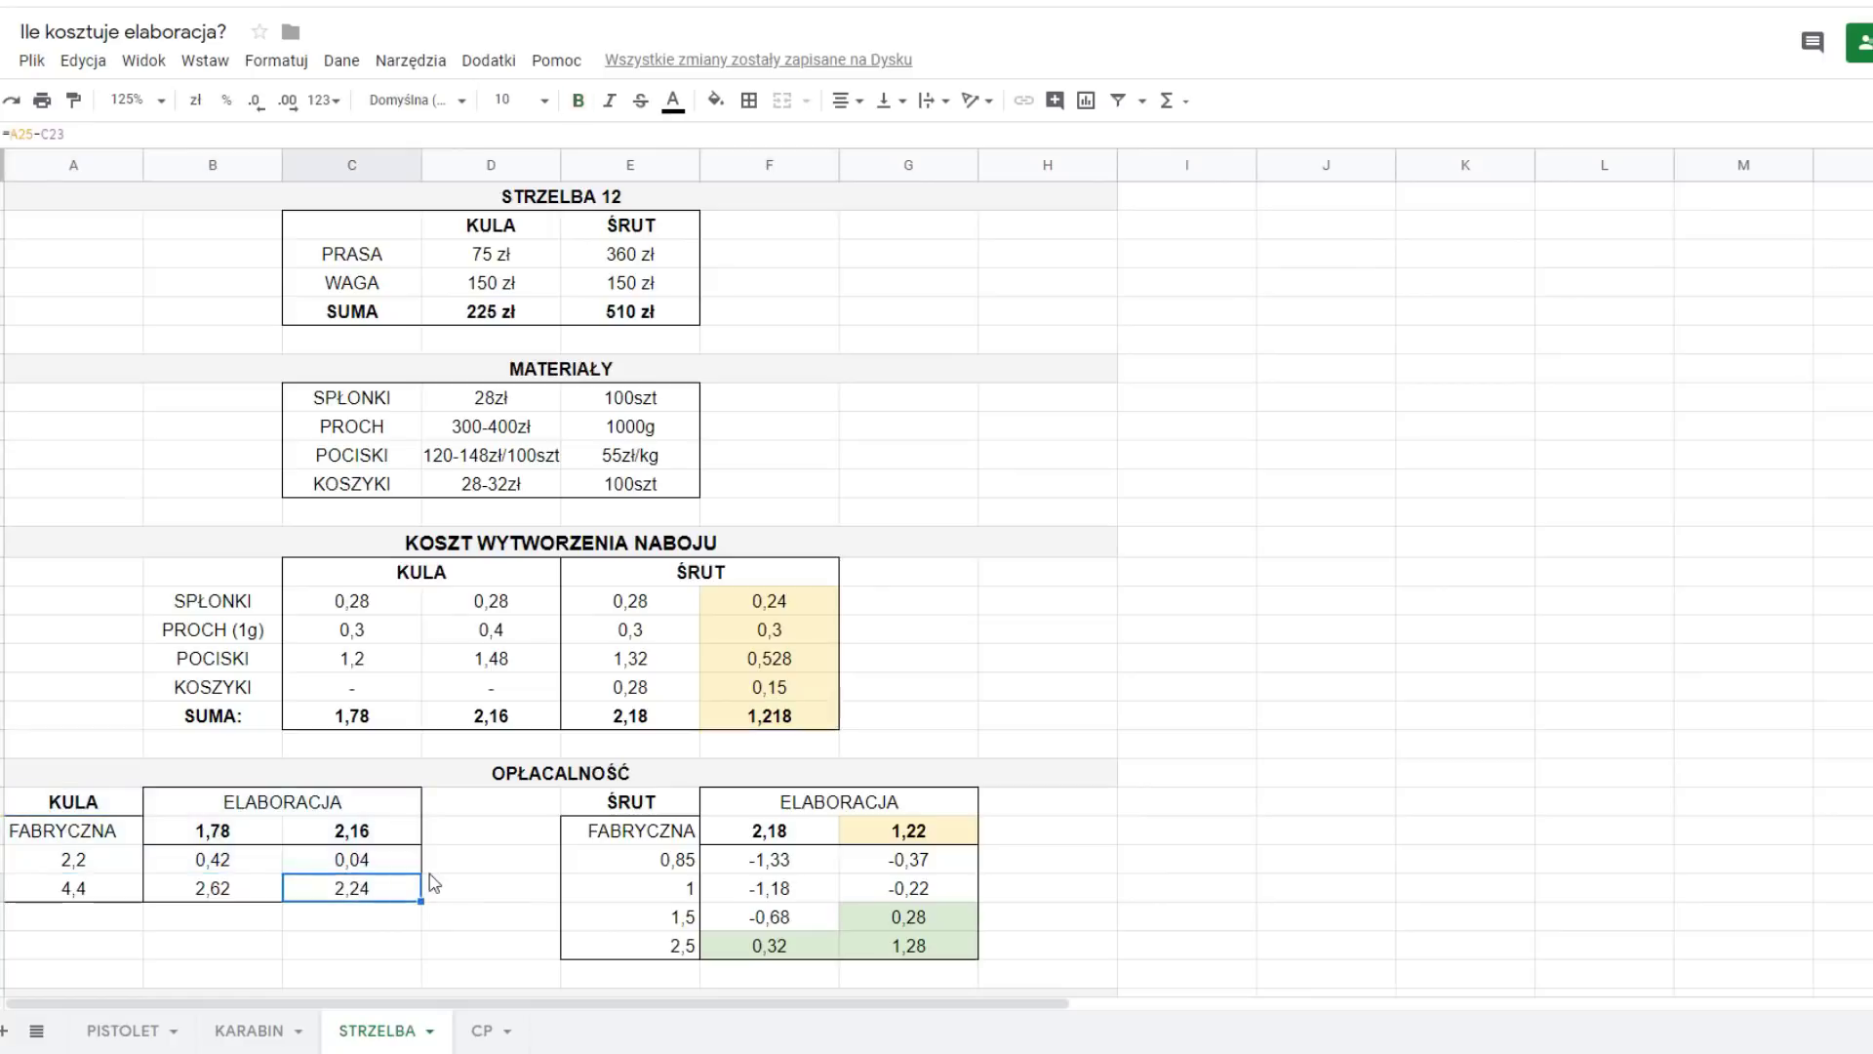
left_click(110, 870)
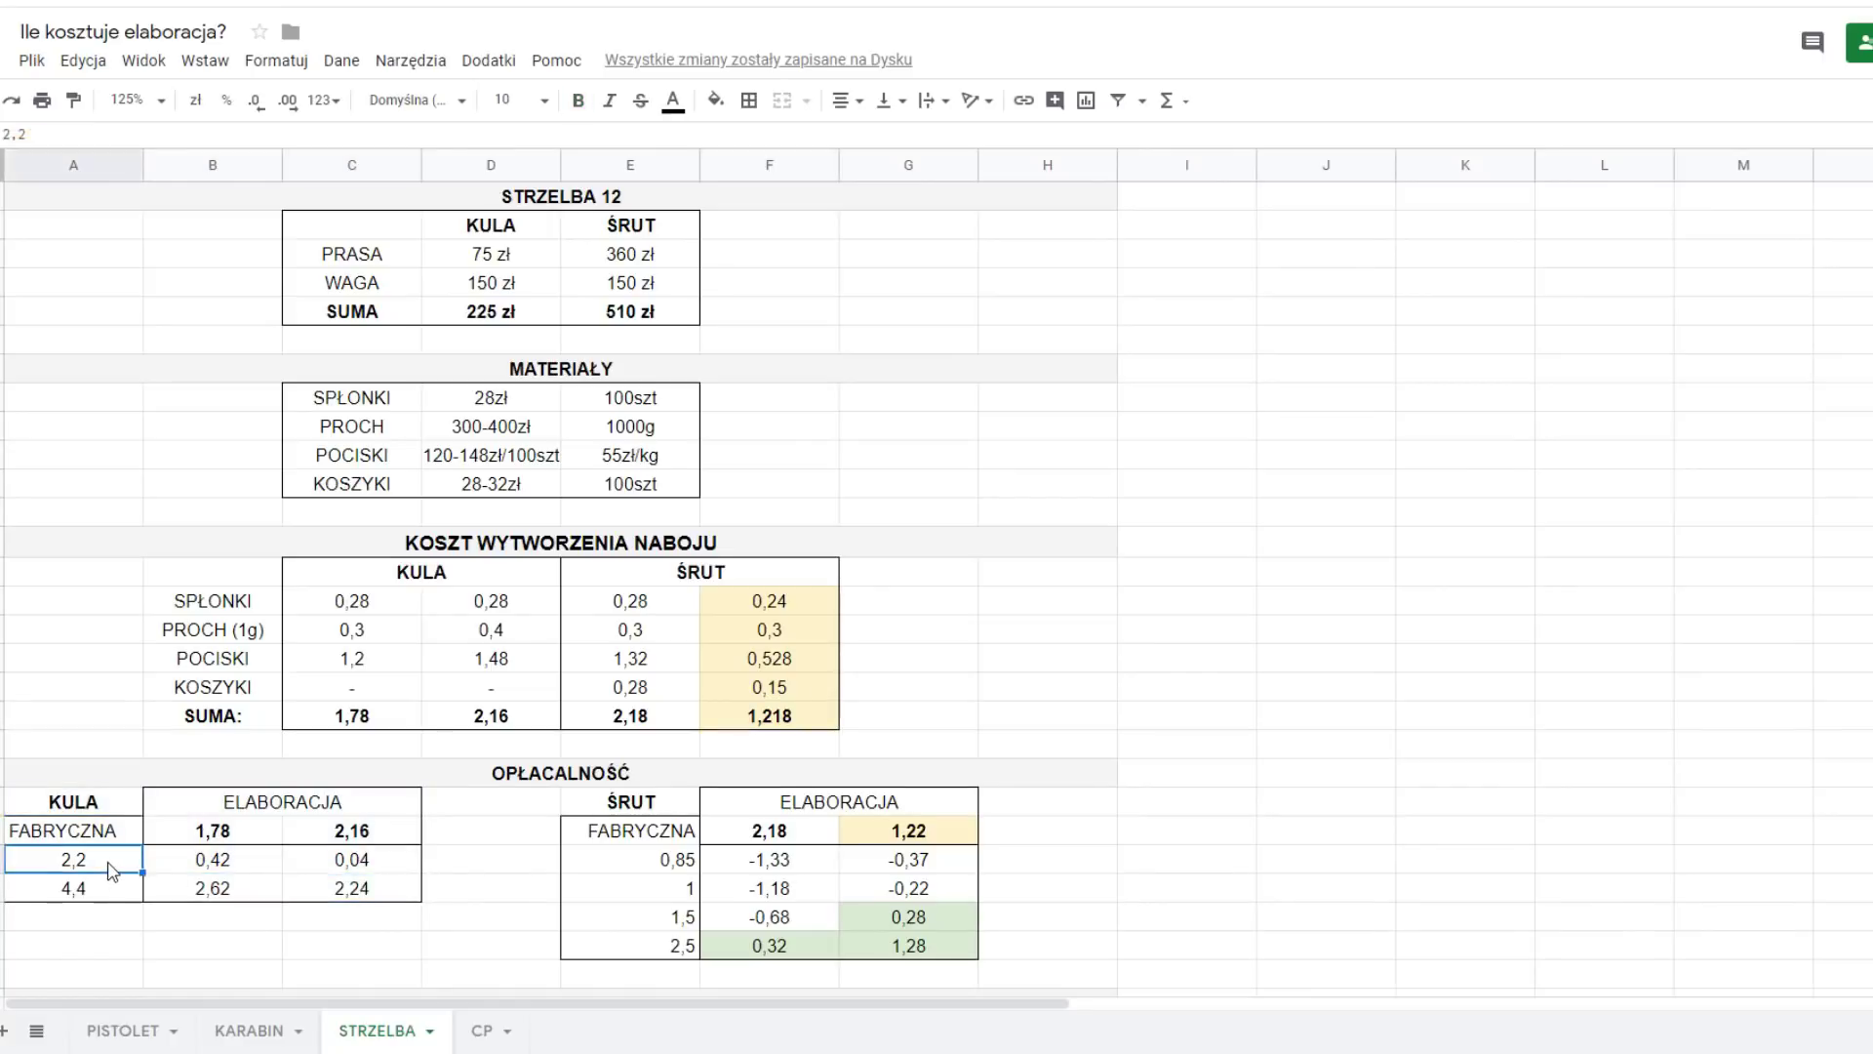
left_click(115, 895)
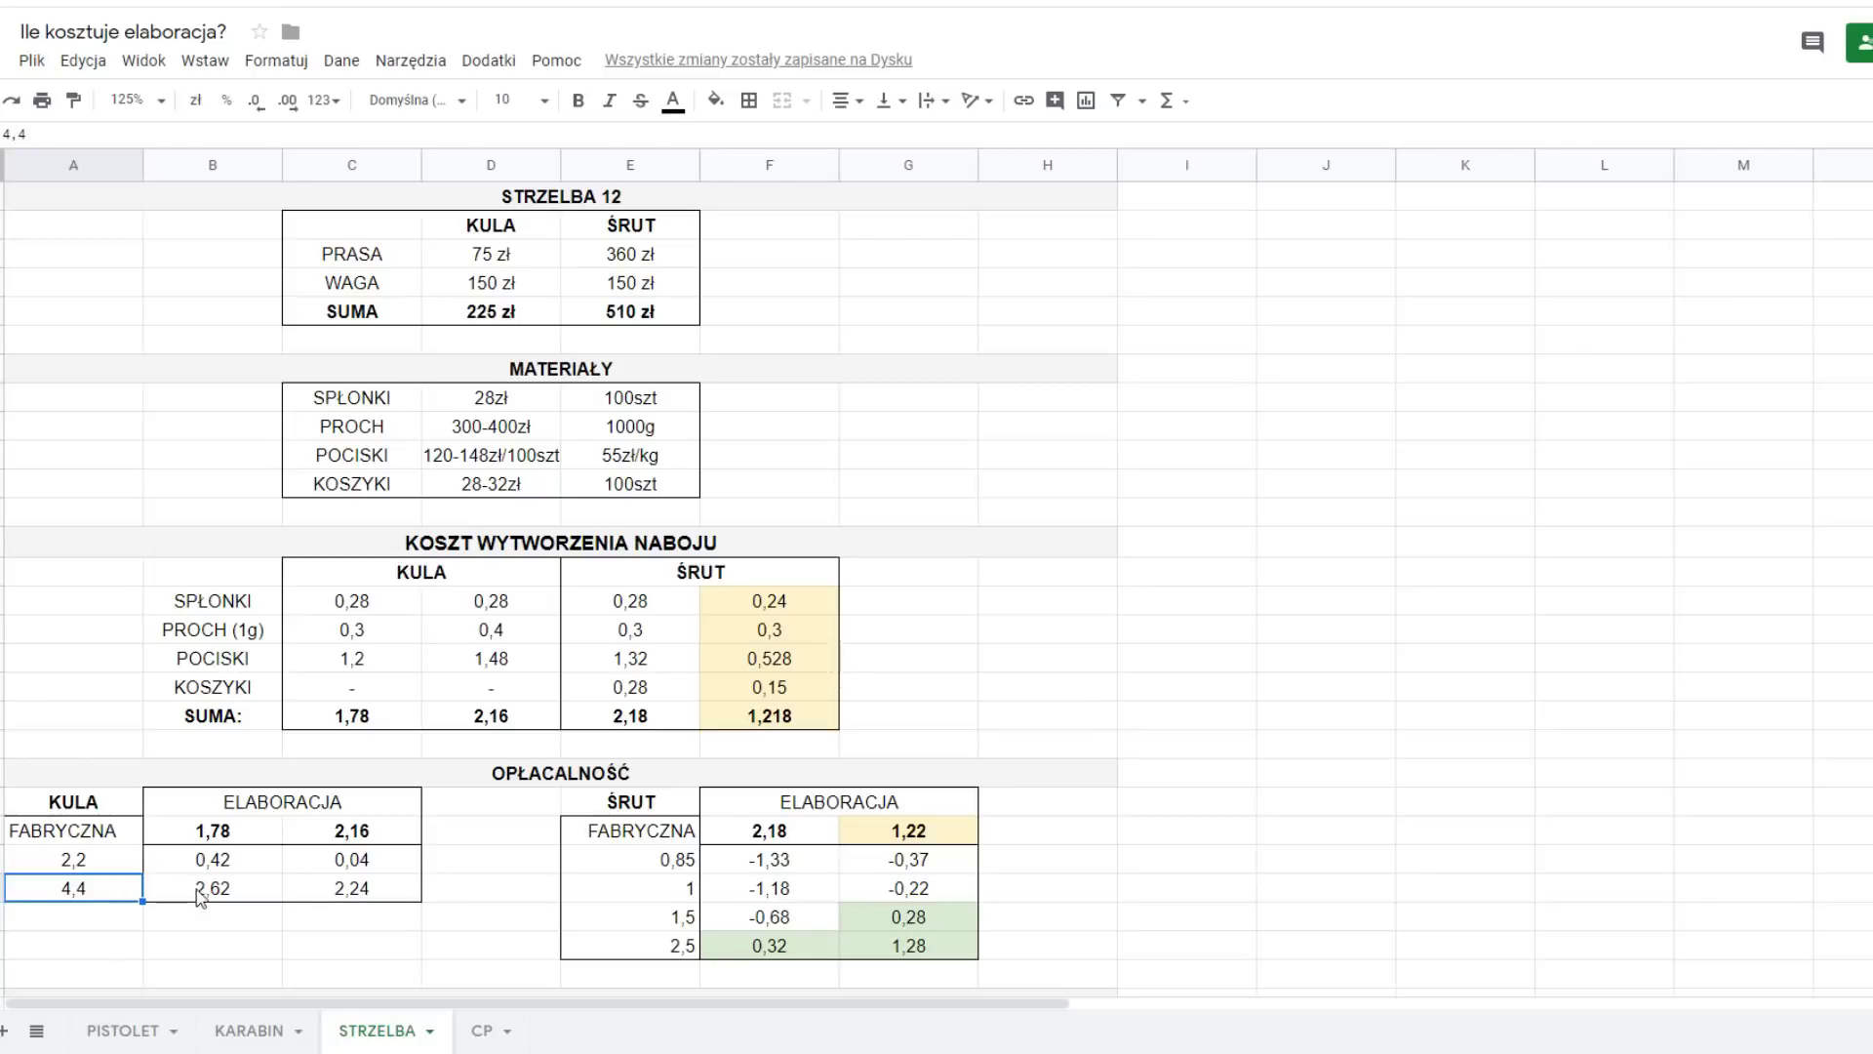
left_click(251, 836)
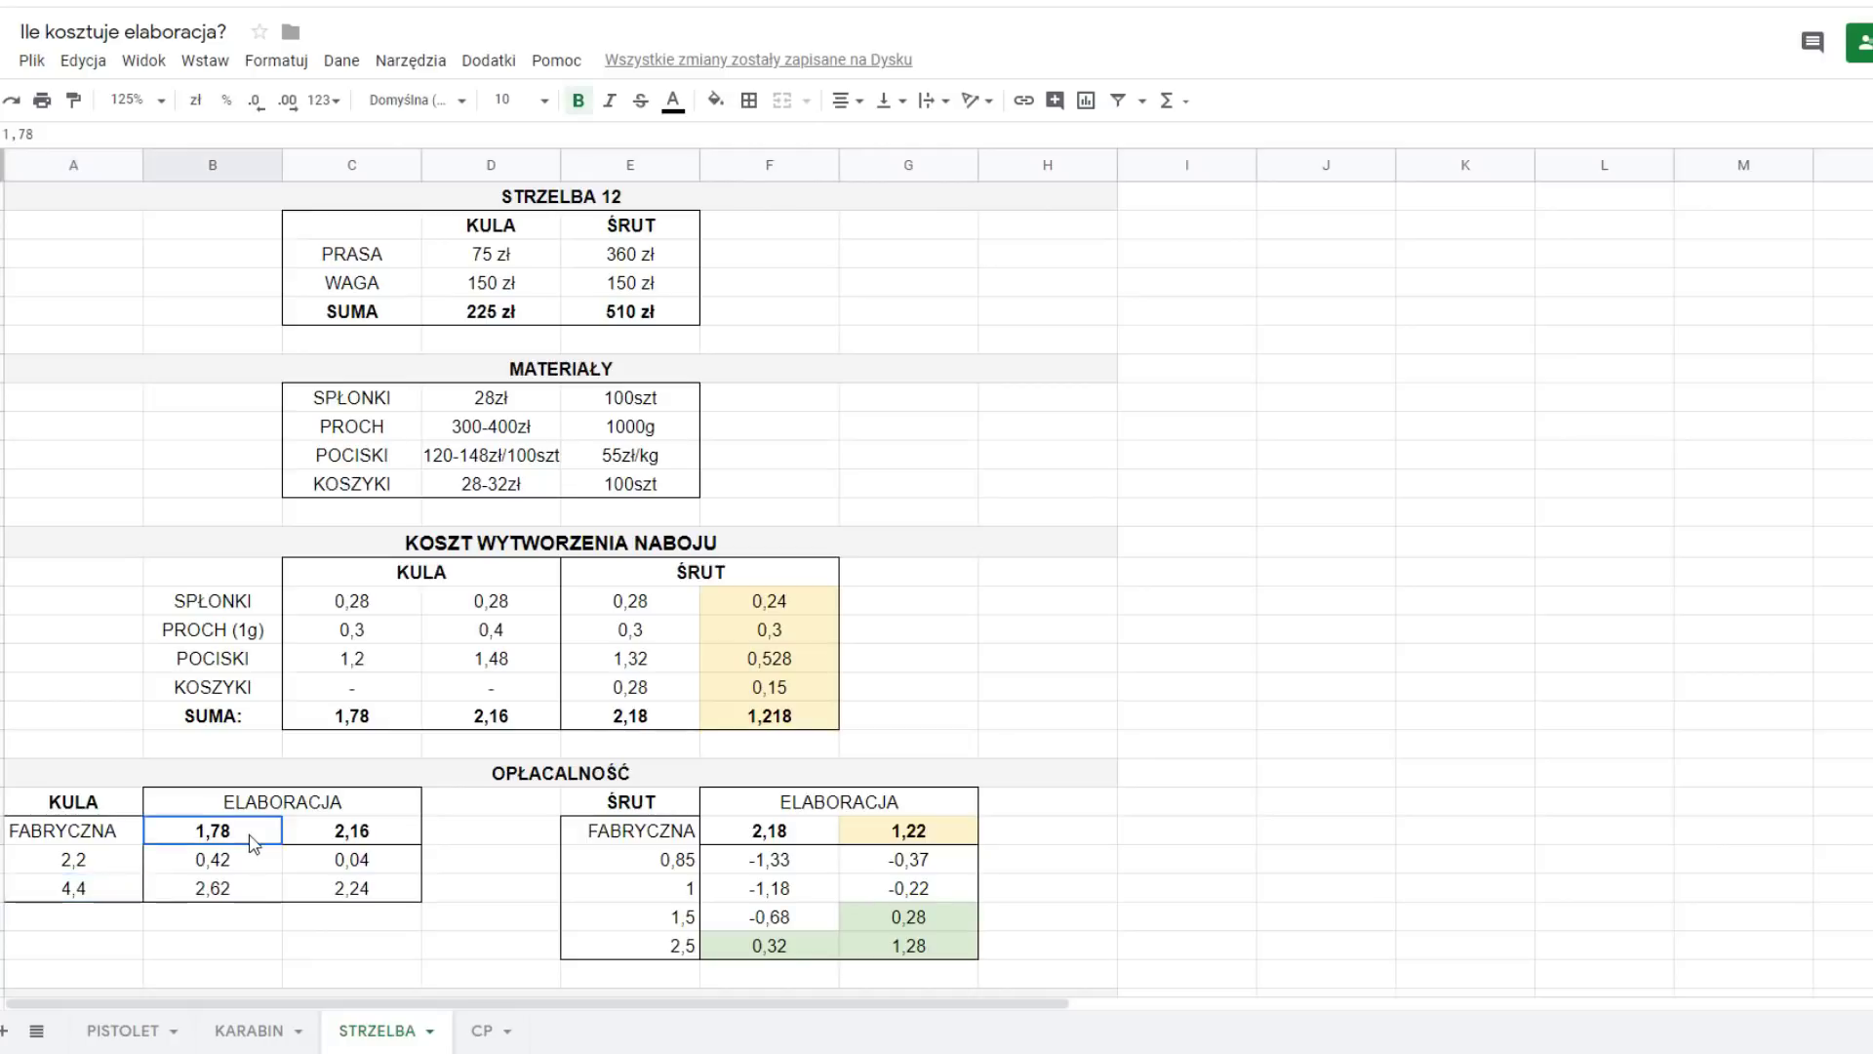
left_click(317, 835)
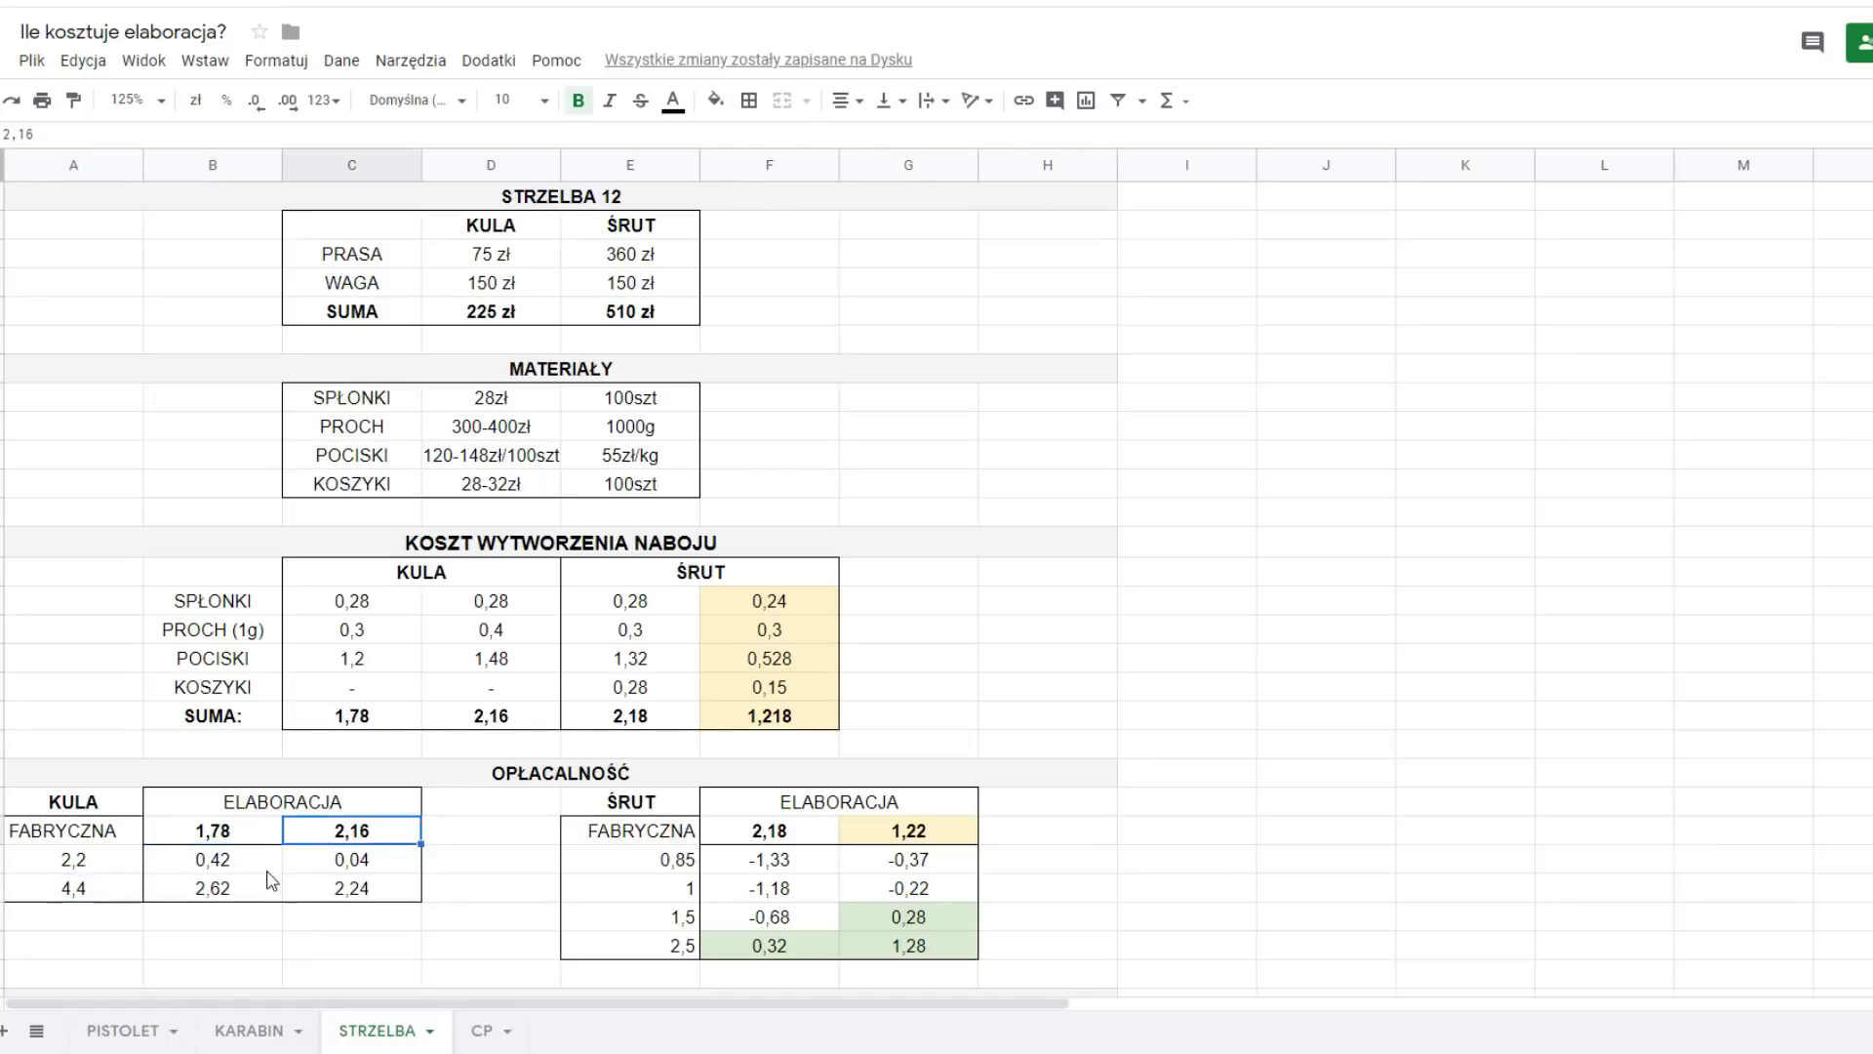
left_click_drag(264, 865, 346, 886)
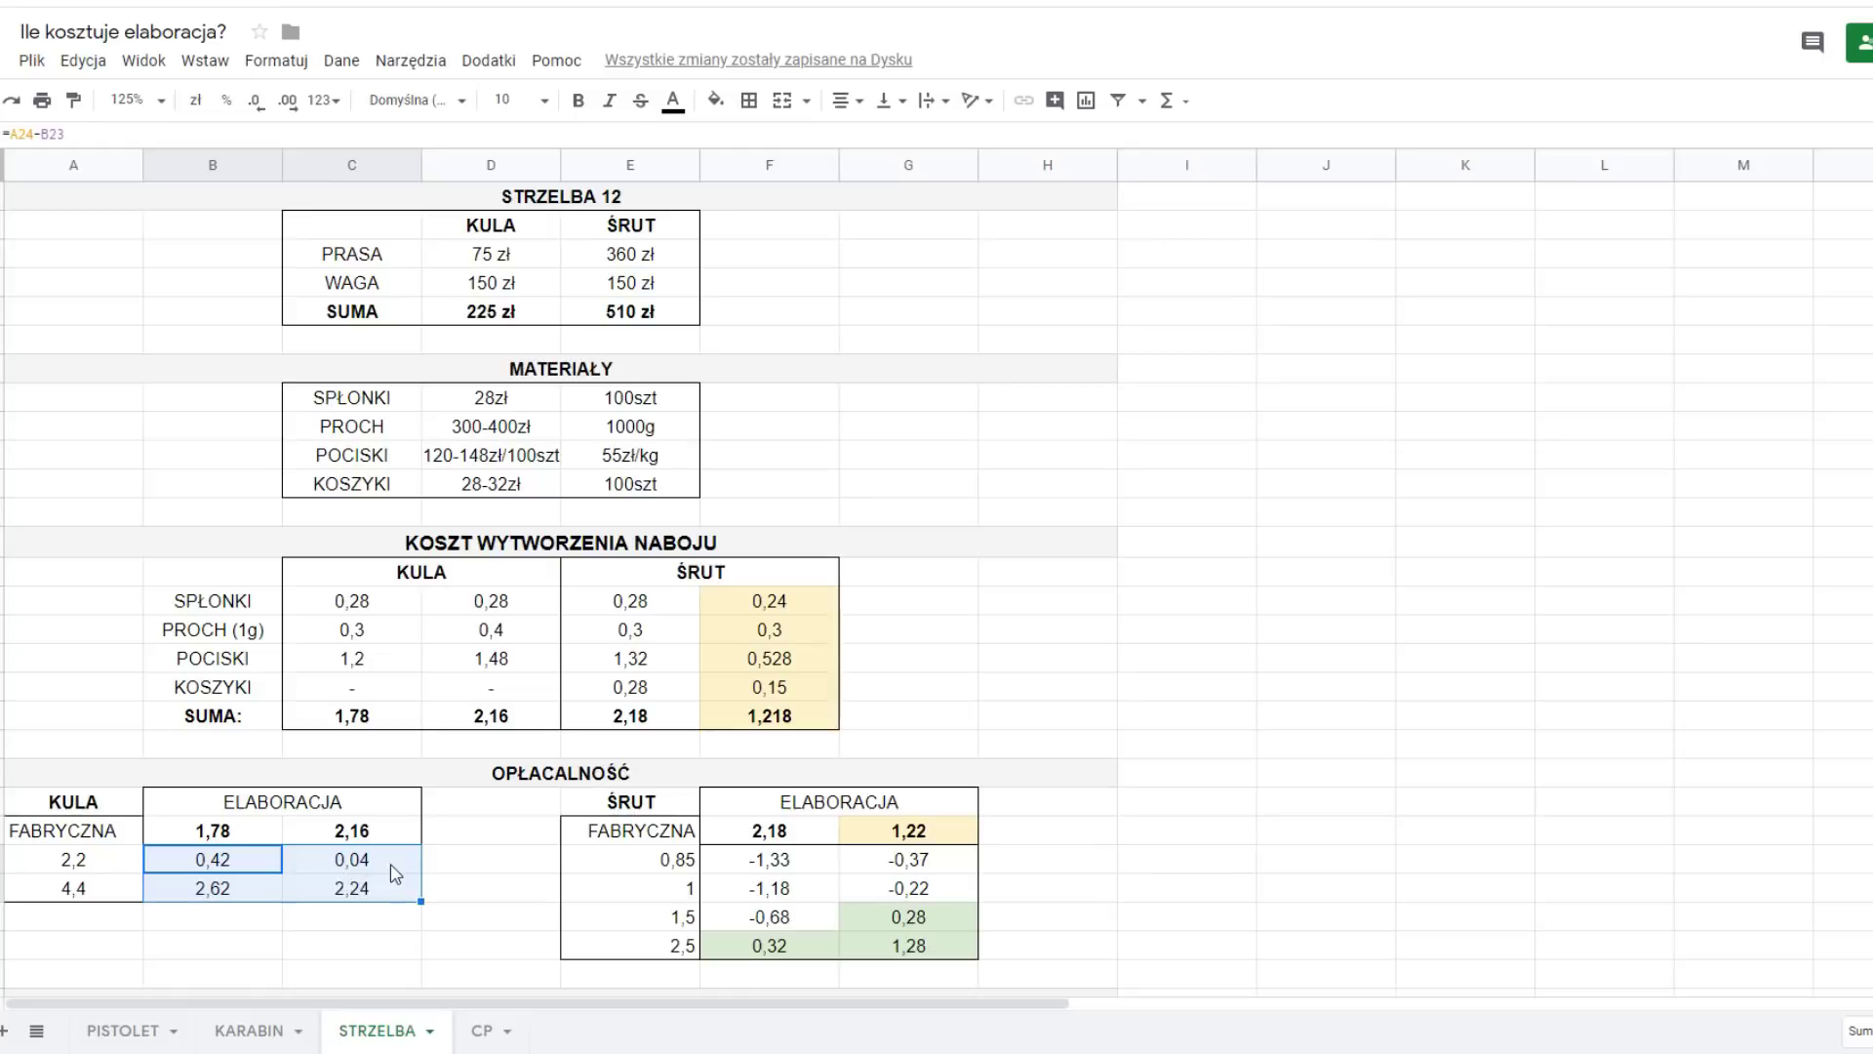
left_click(227, 896)
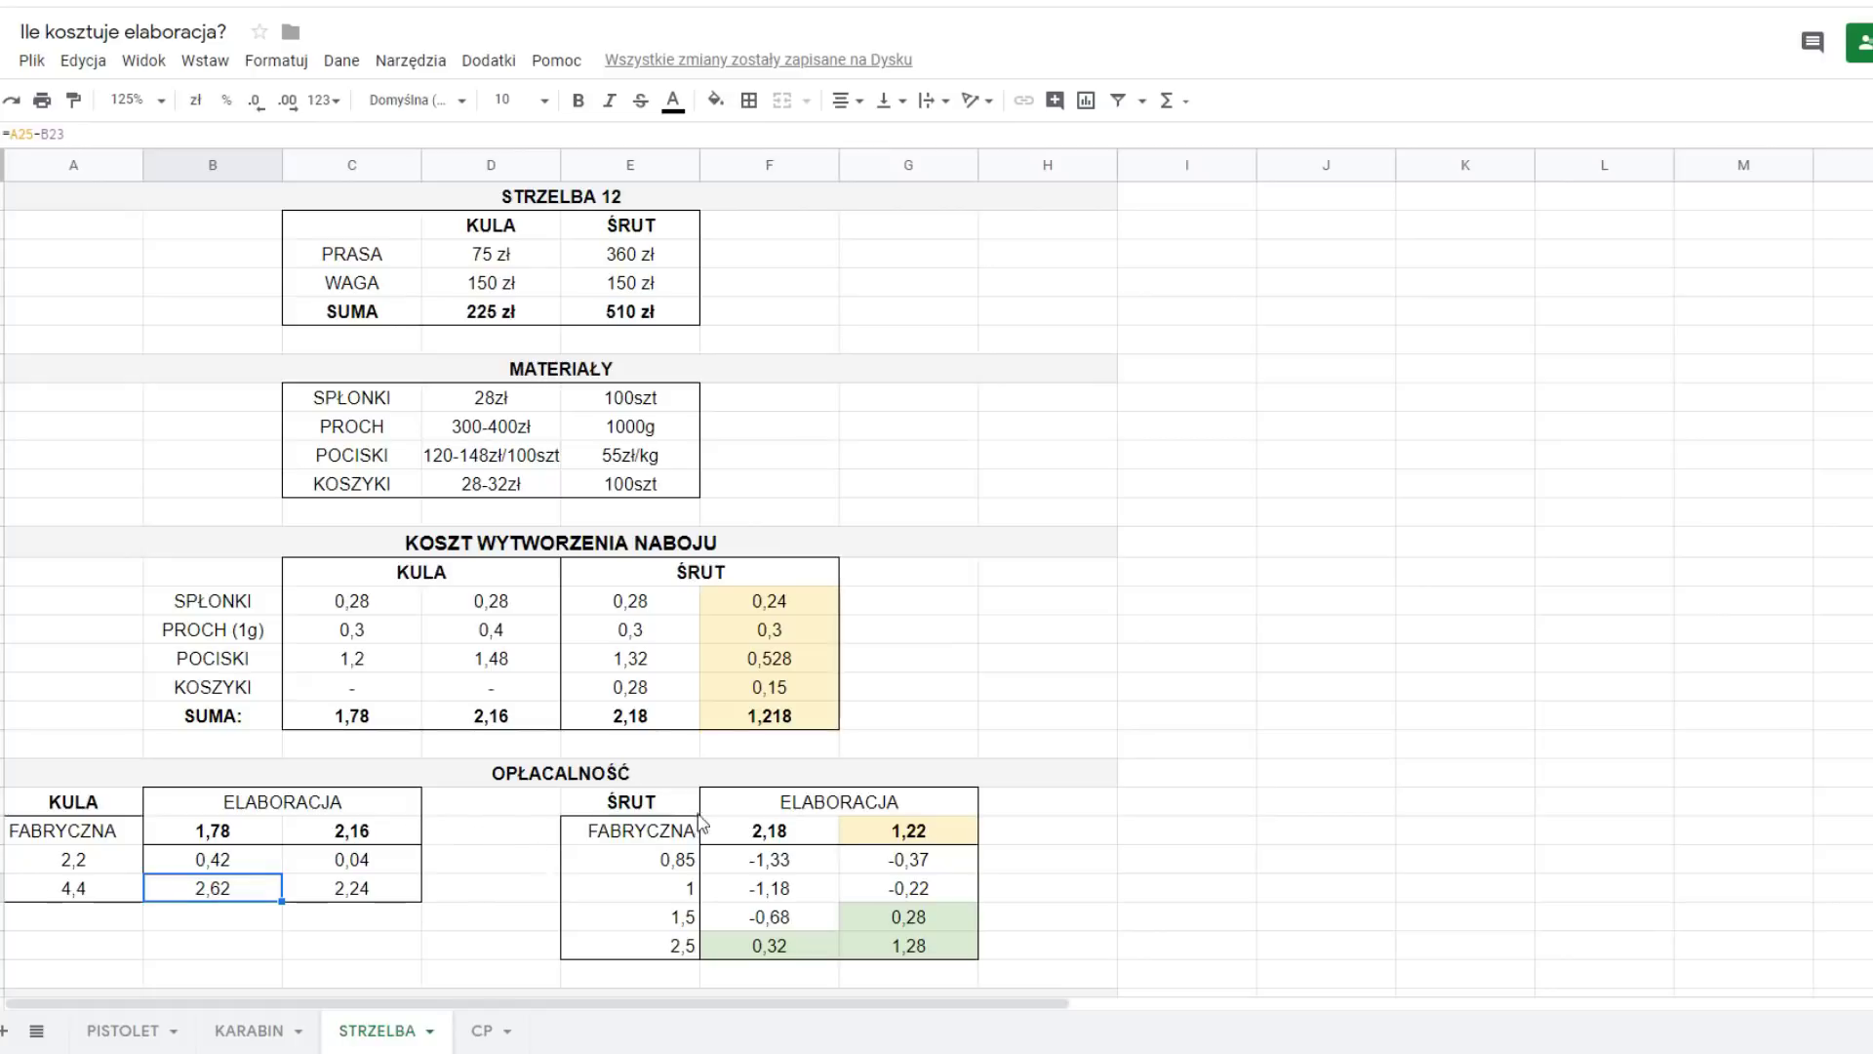
- Review the FABRYCZNA price list for ŚRUT under OPŁACALNOŚĆ, from the cheapest to the most expensive factory round
left_click_drag(697, 835, 696, 961)
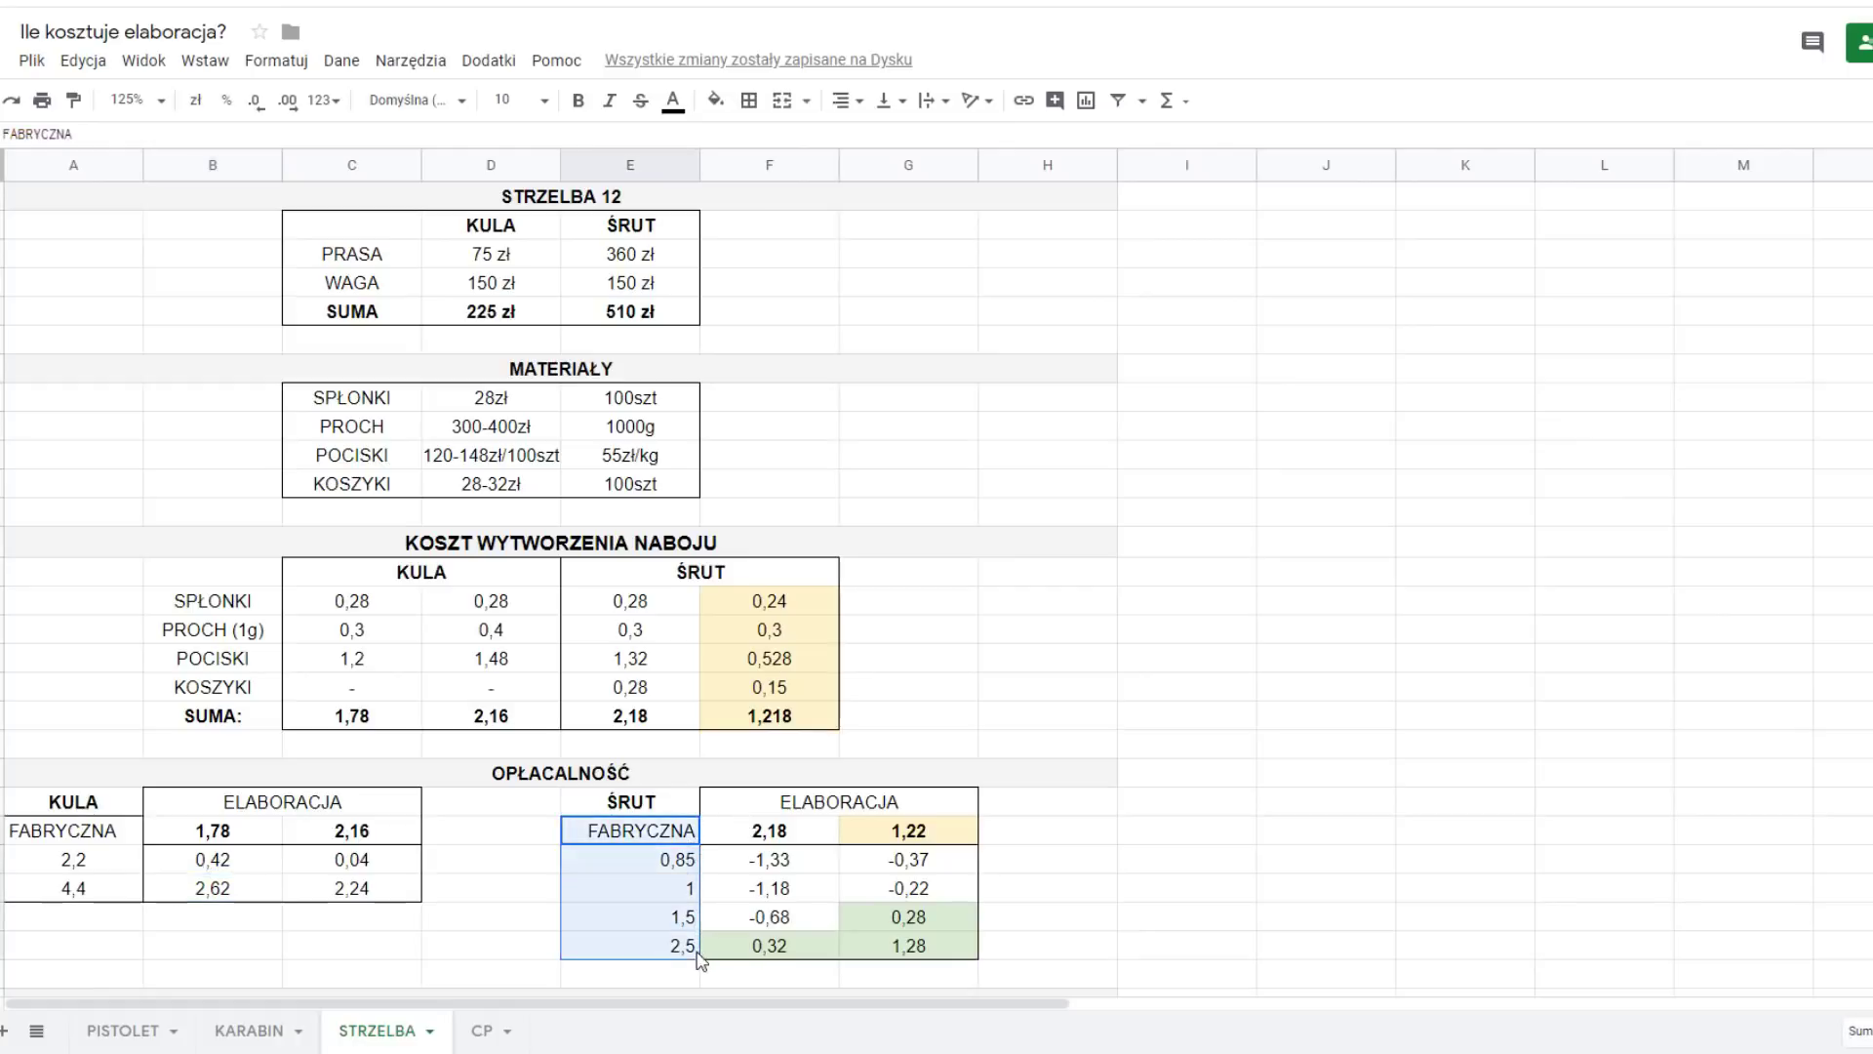
left_click(649, 868)
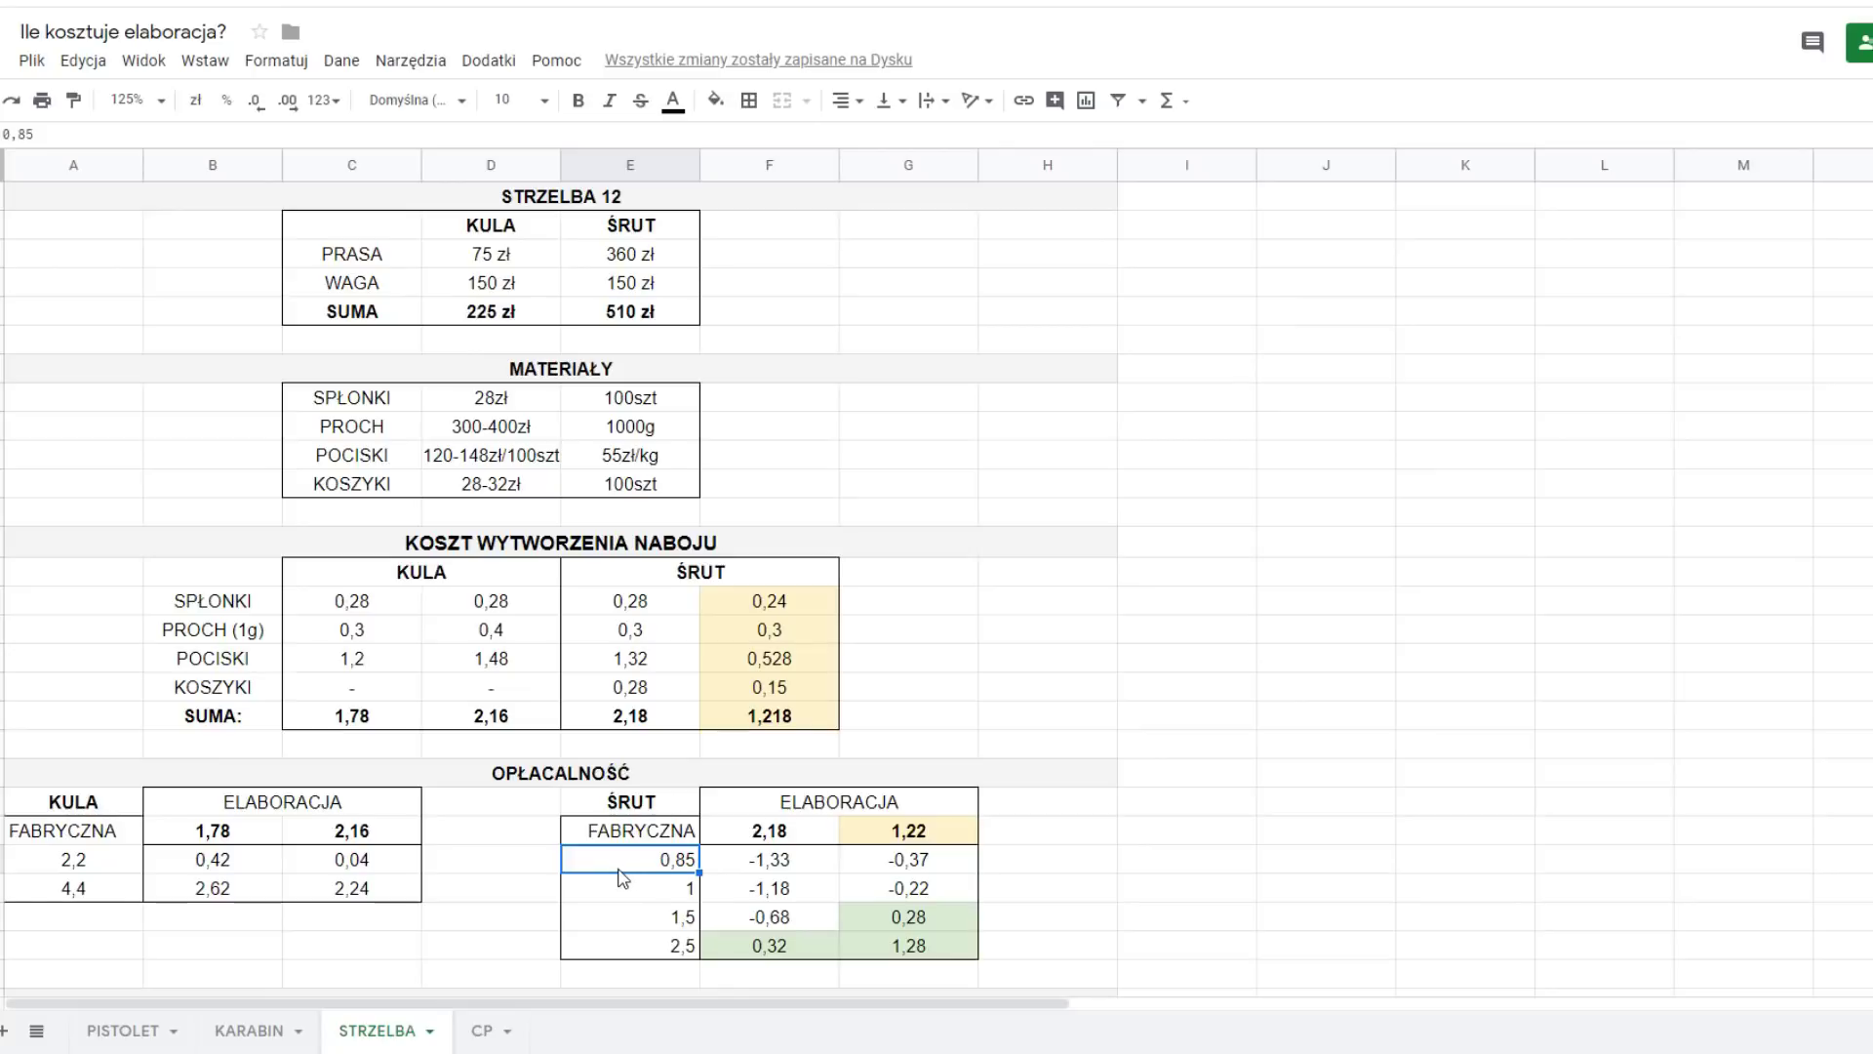
left_click(629, 895)
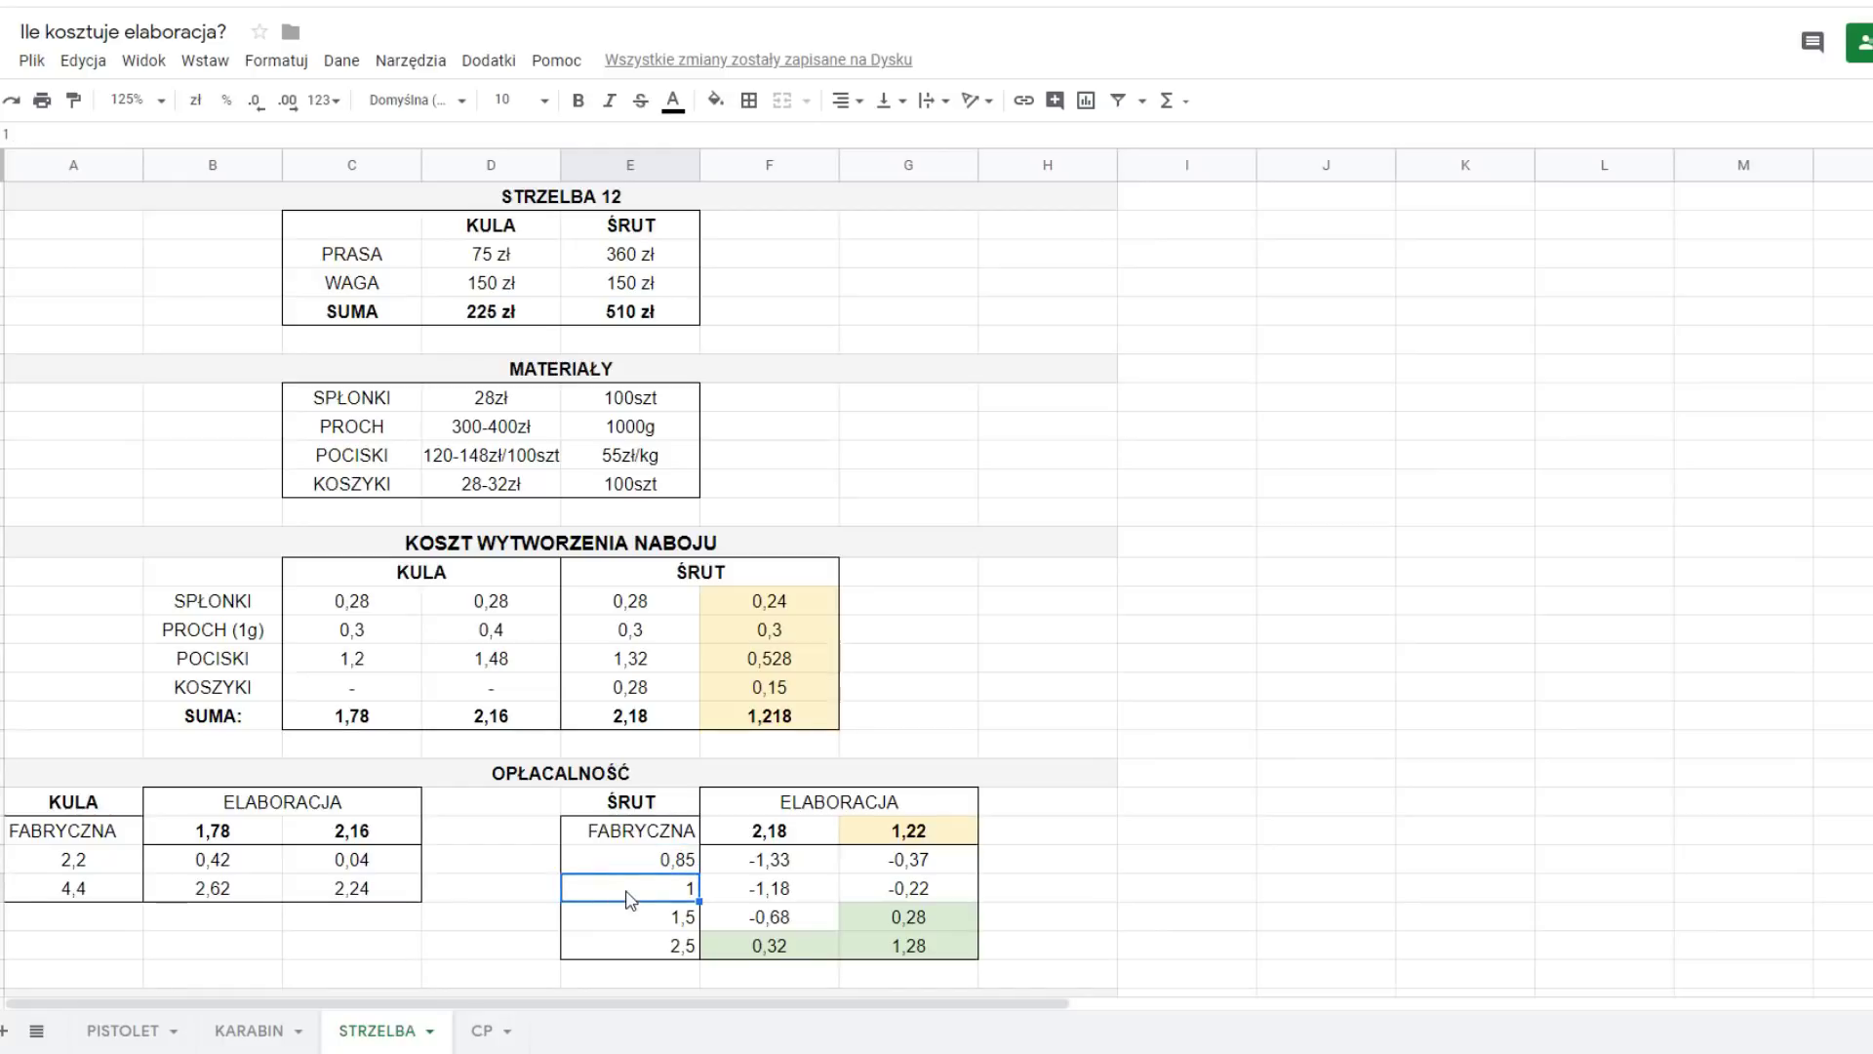
left_click(625, 922)
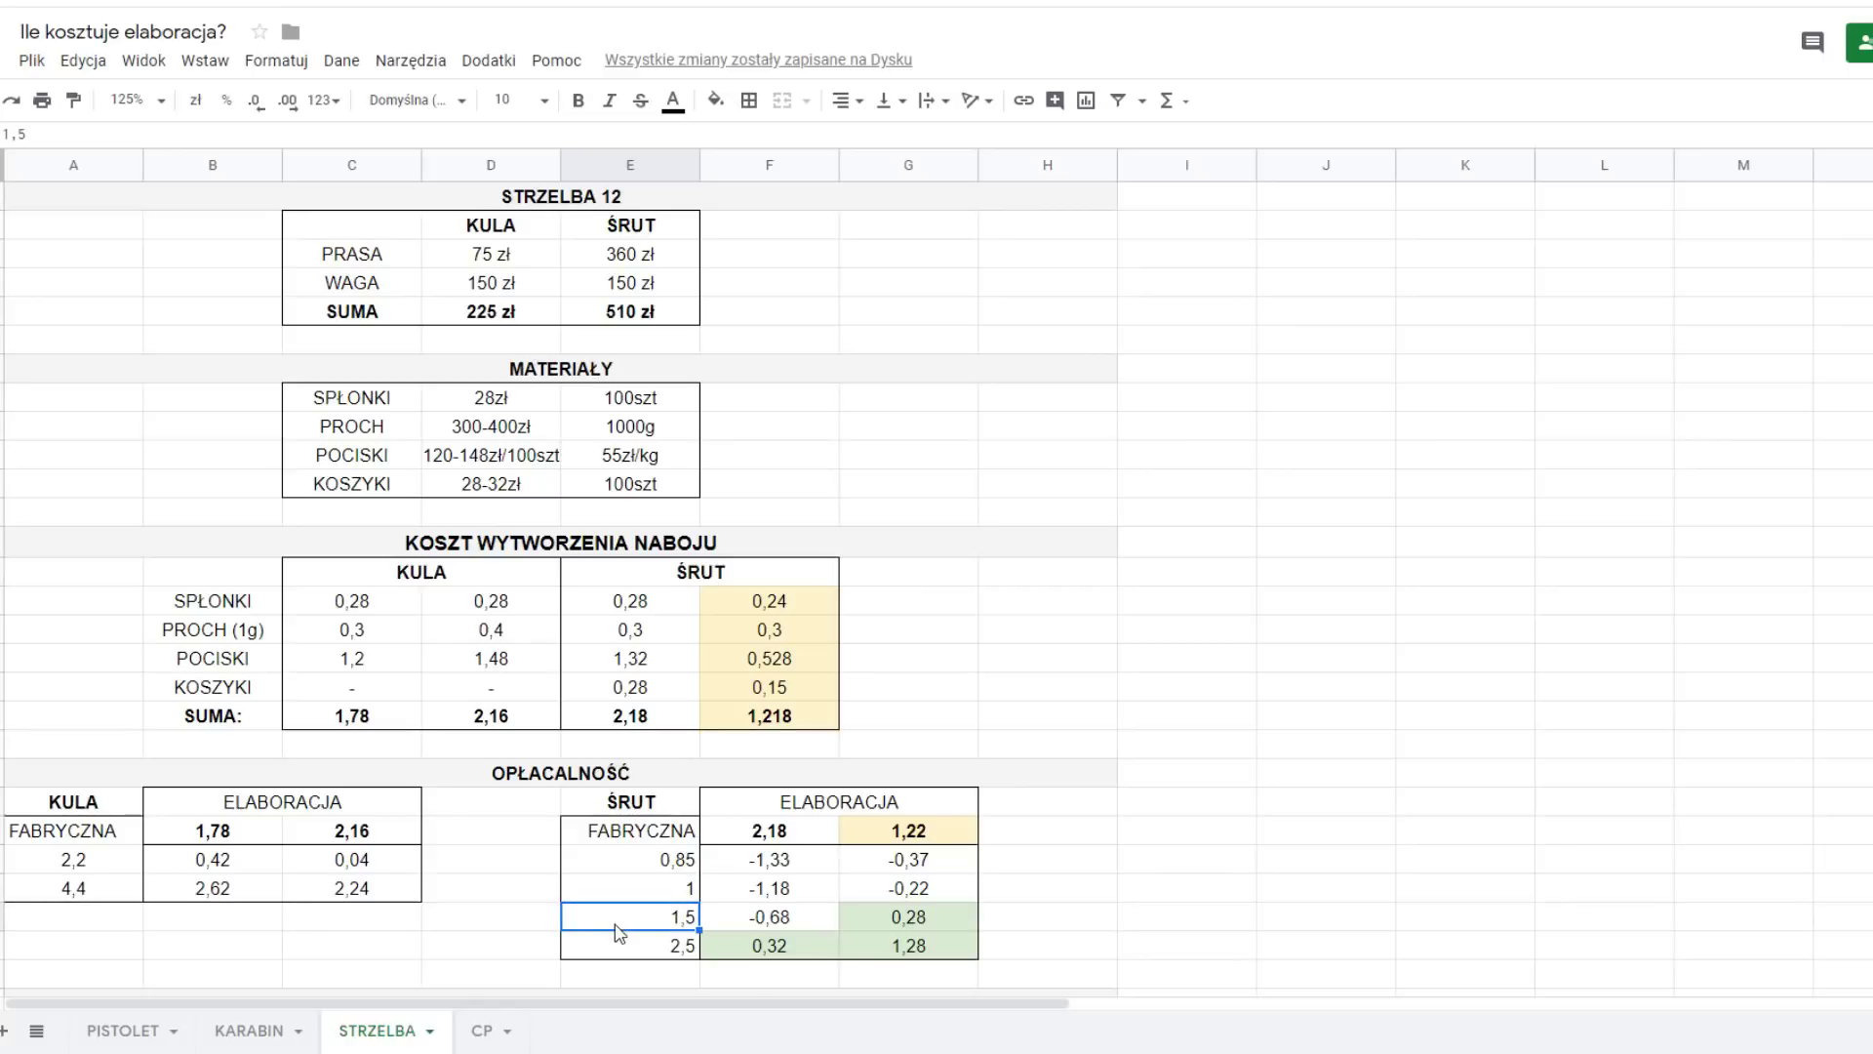
left_click(621, 949)
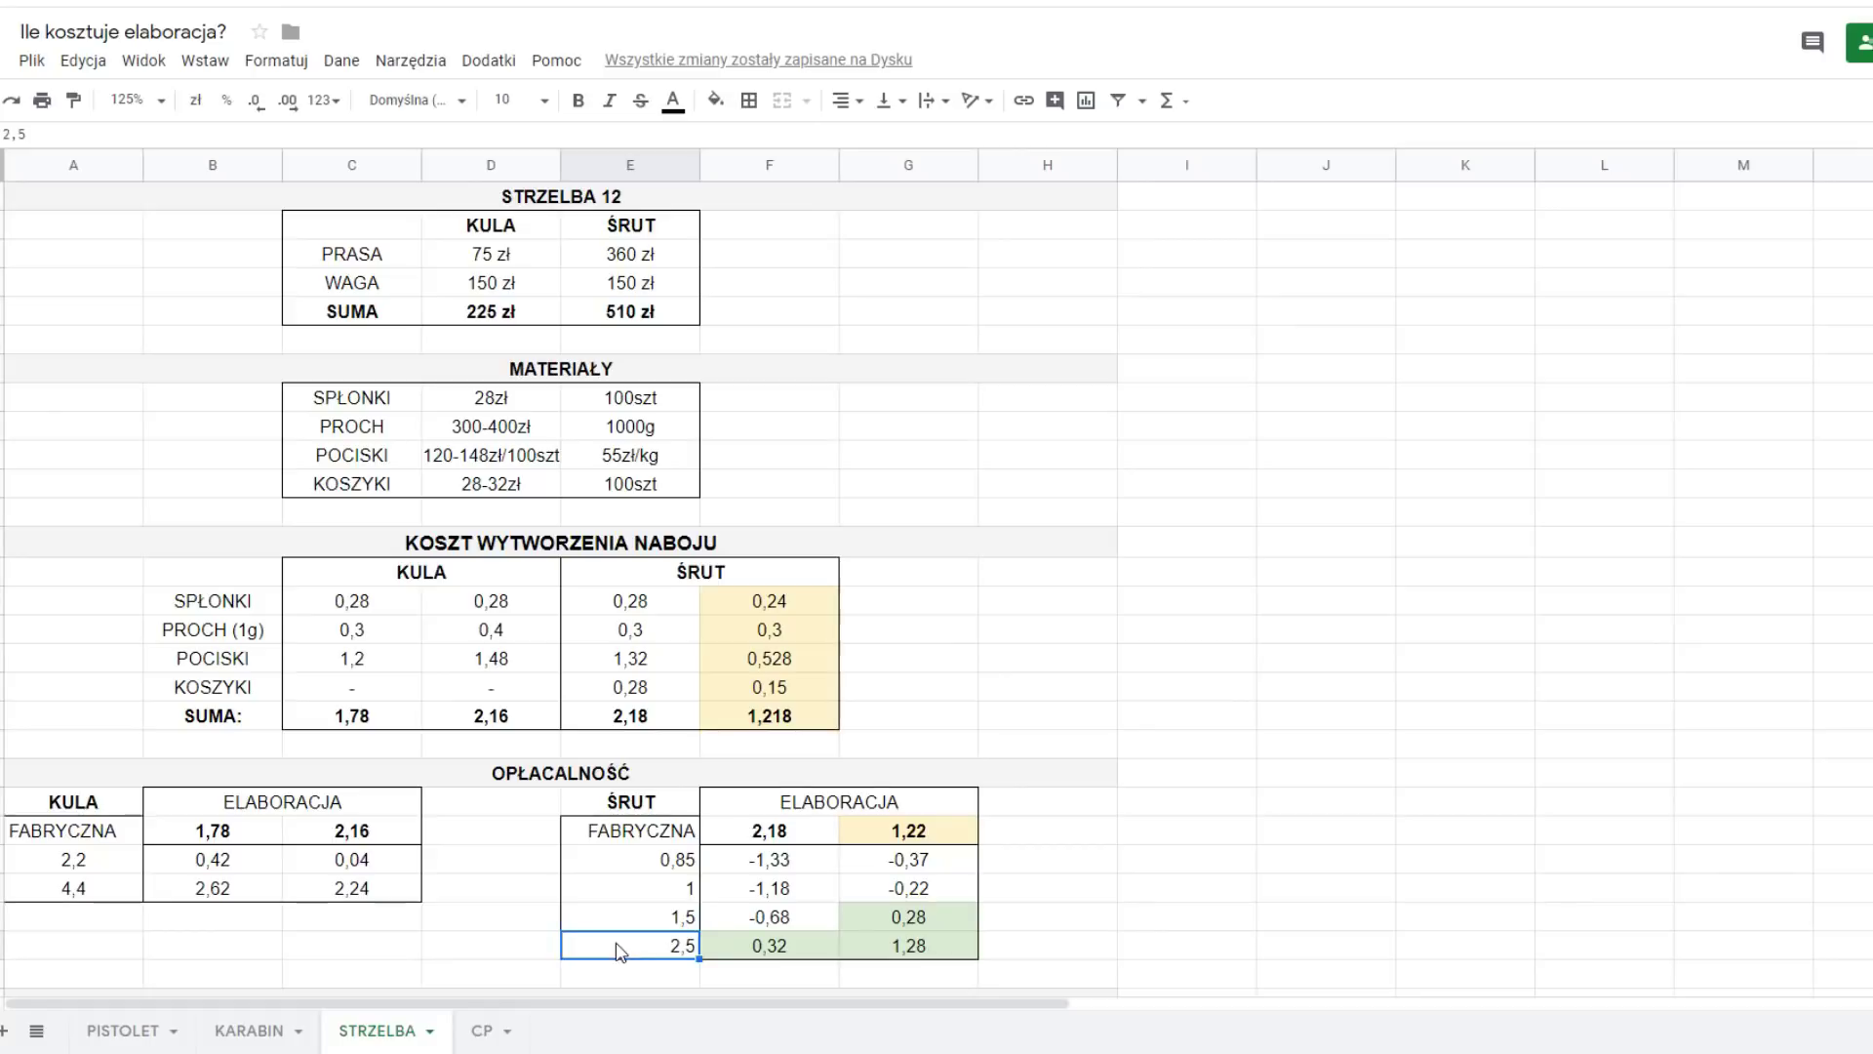
- Compare the two ŚRUT ELABORACJA costs and examine the savings in the first column against each factory price
left_click(888, 811)
left_click(835, 832)
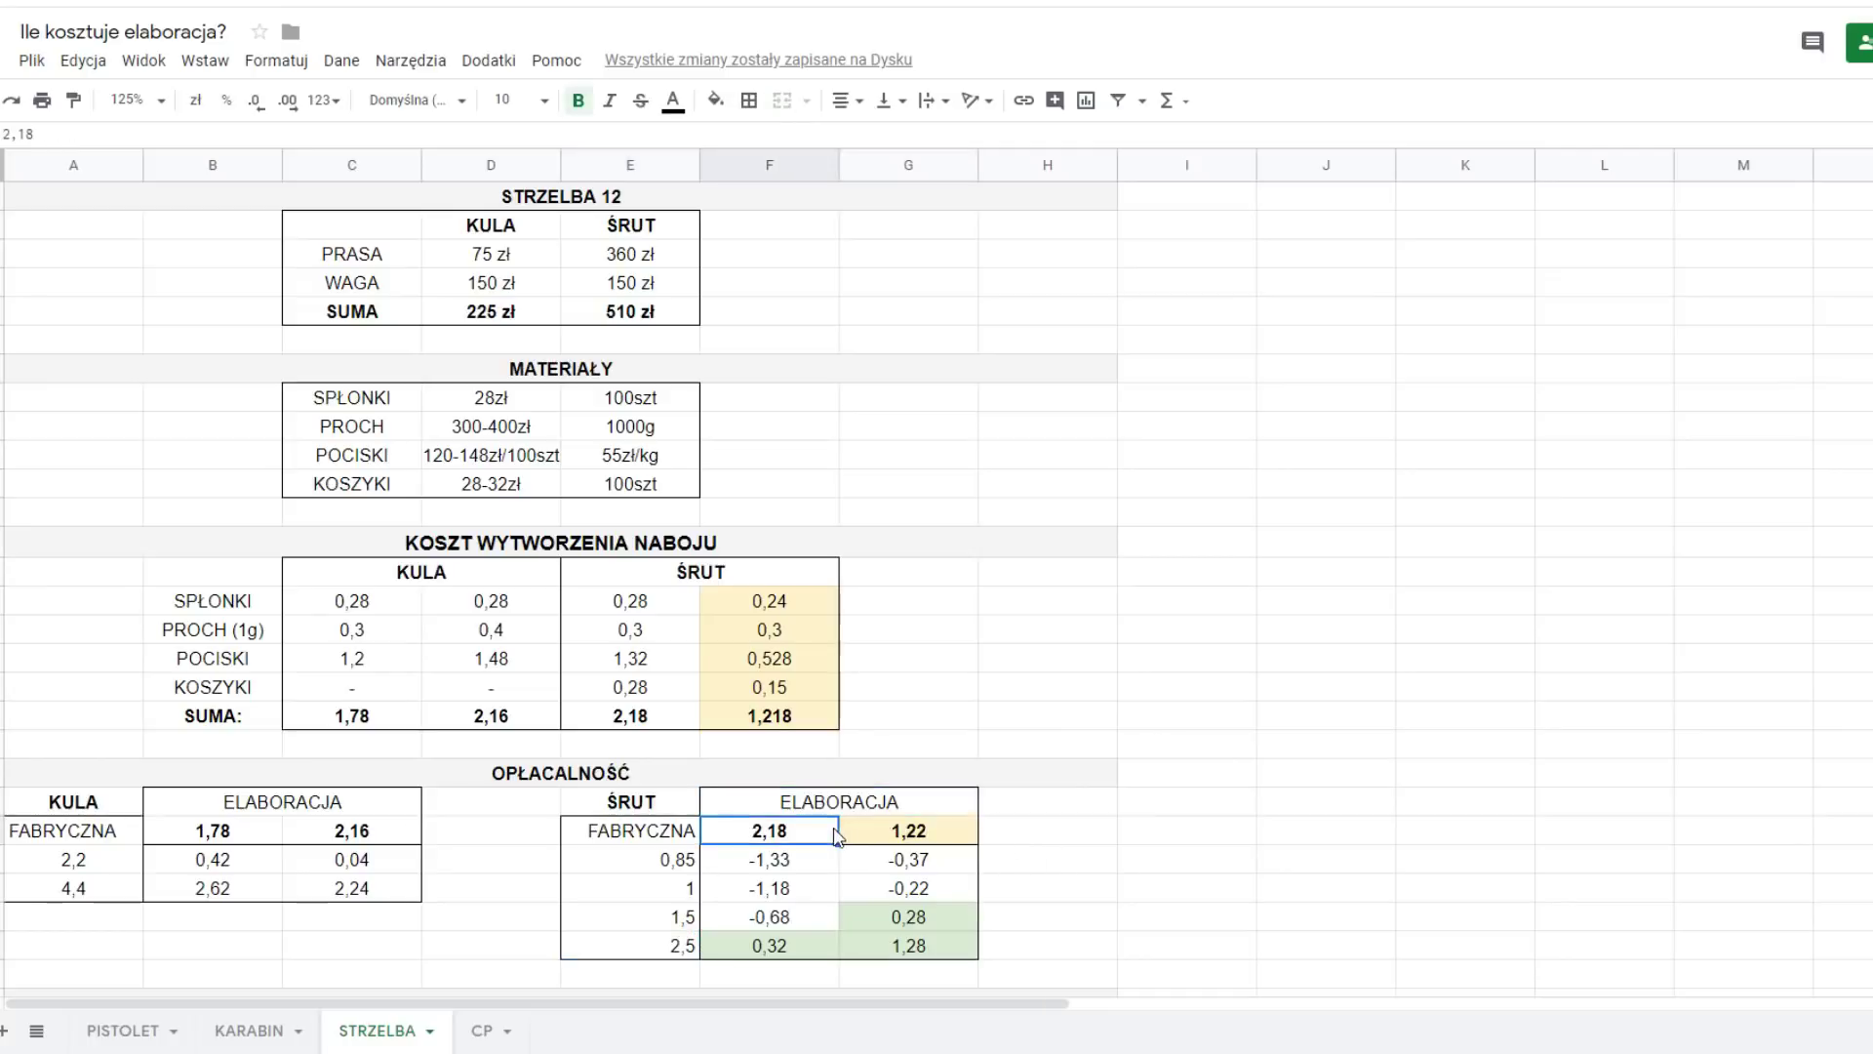
left_click(867, 841)
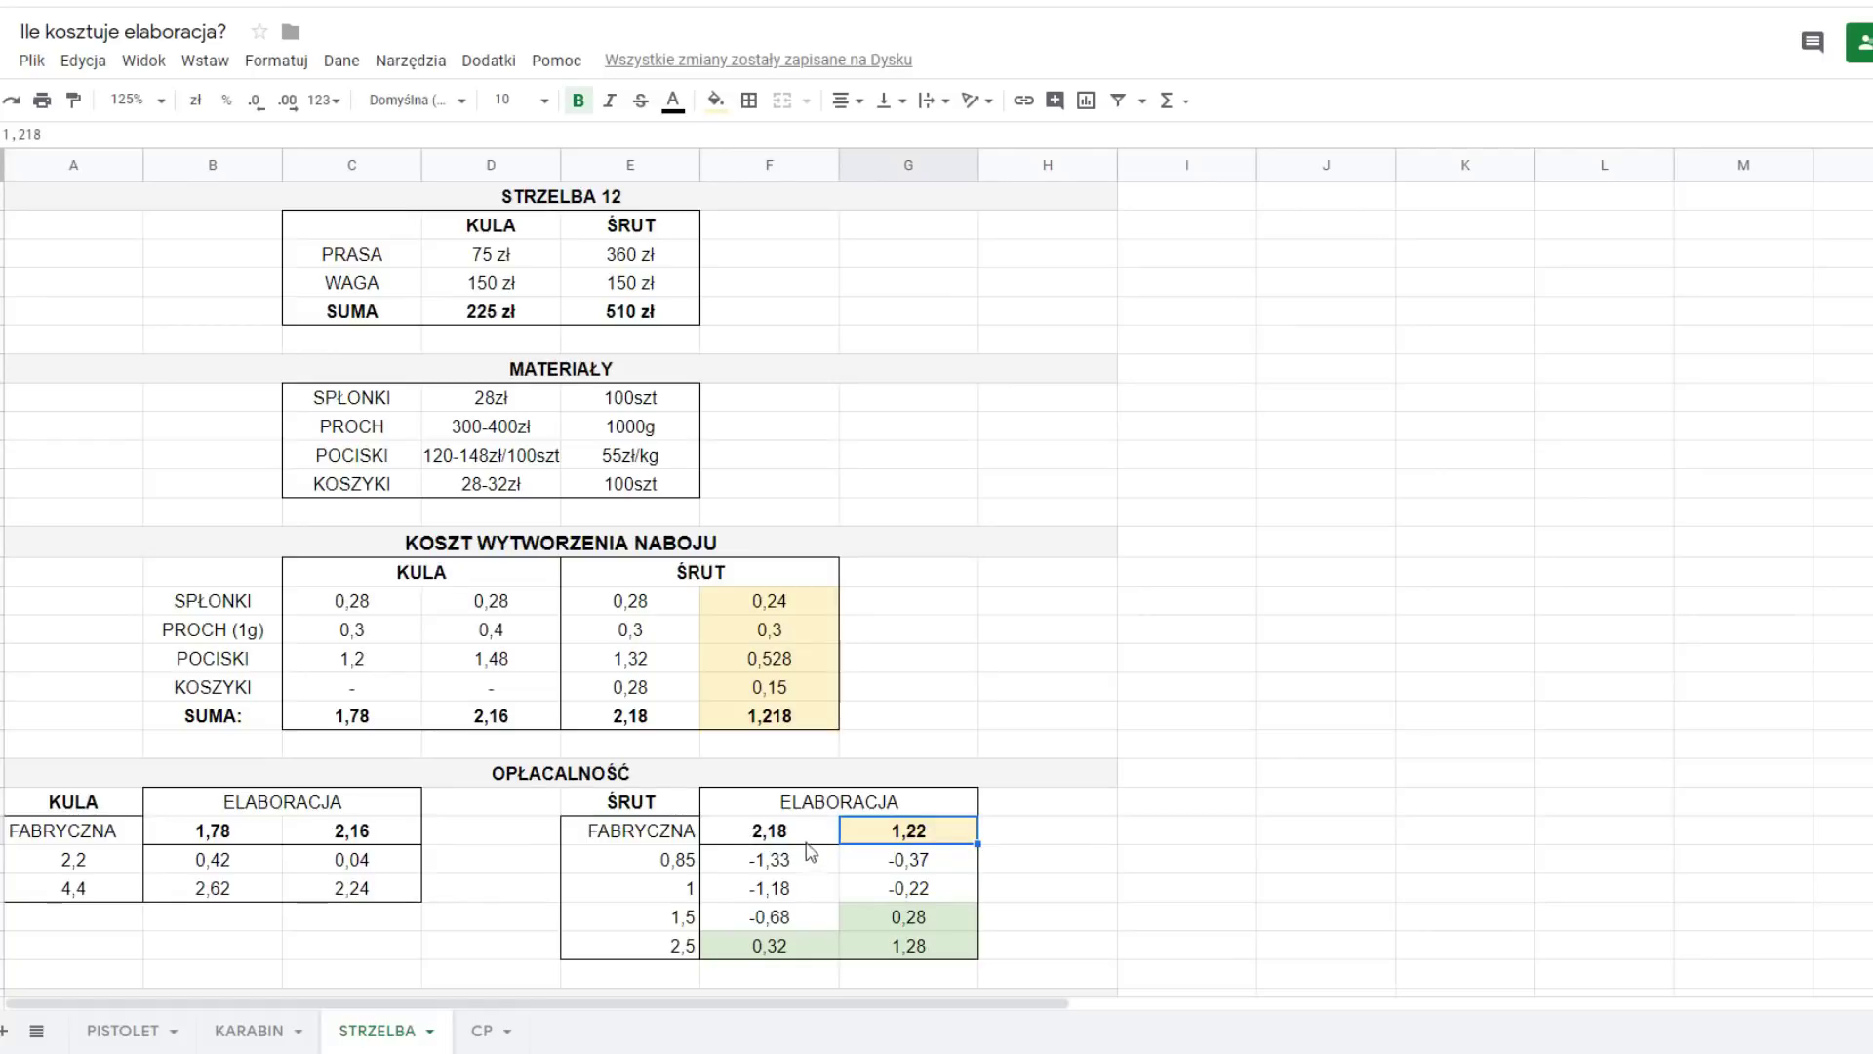
left_click_drag(811, 858, 811, 920)
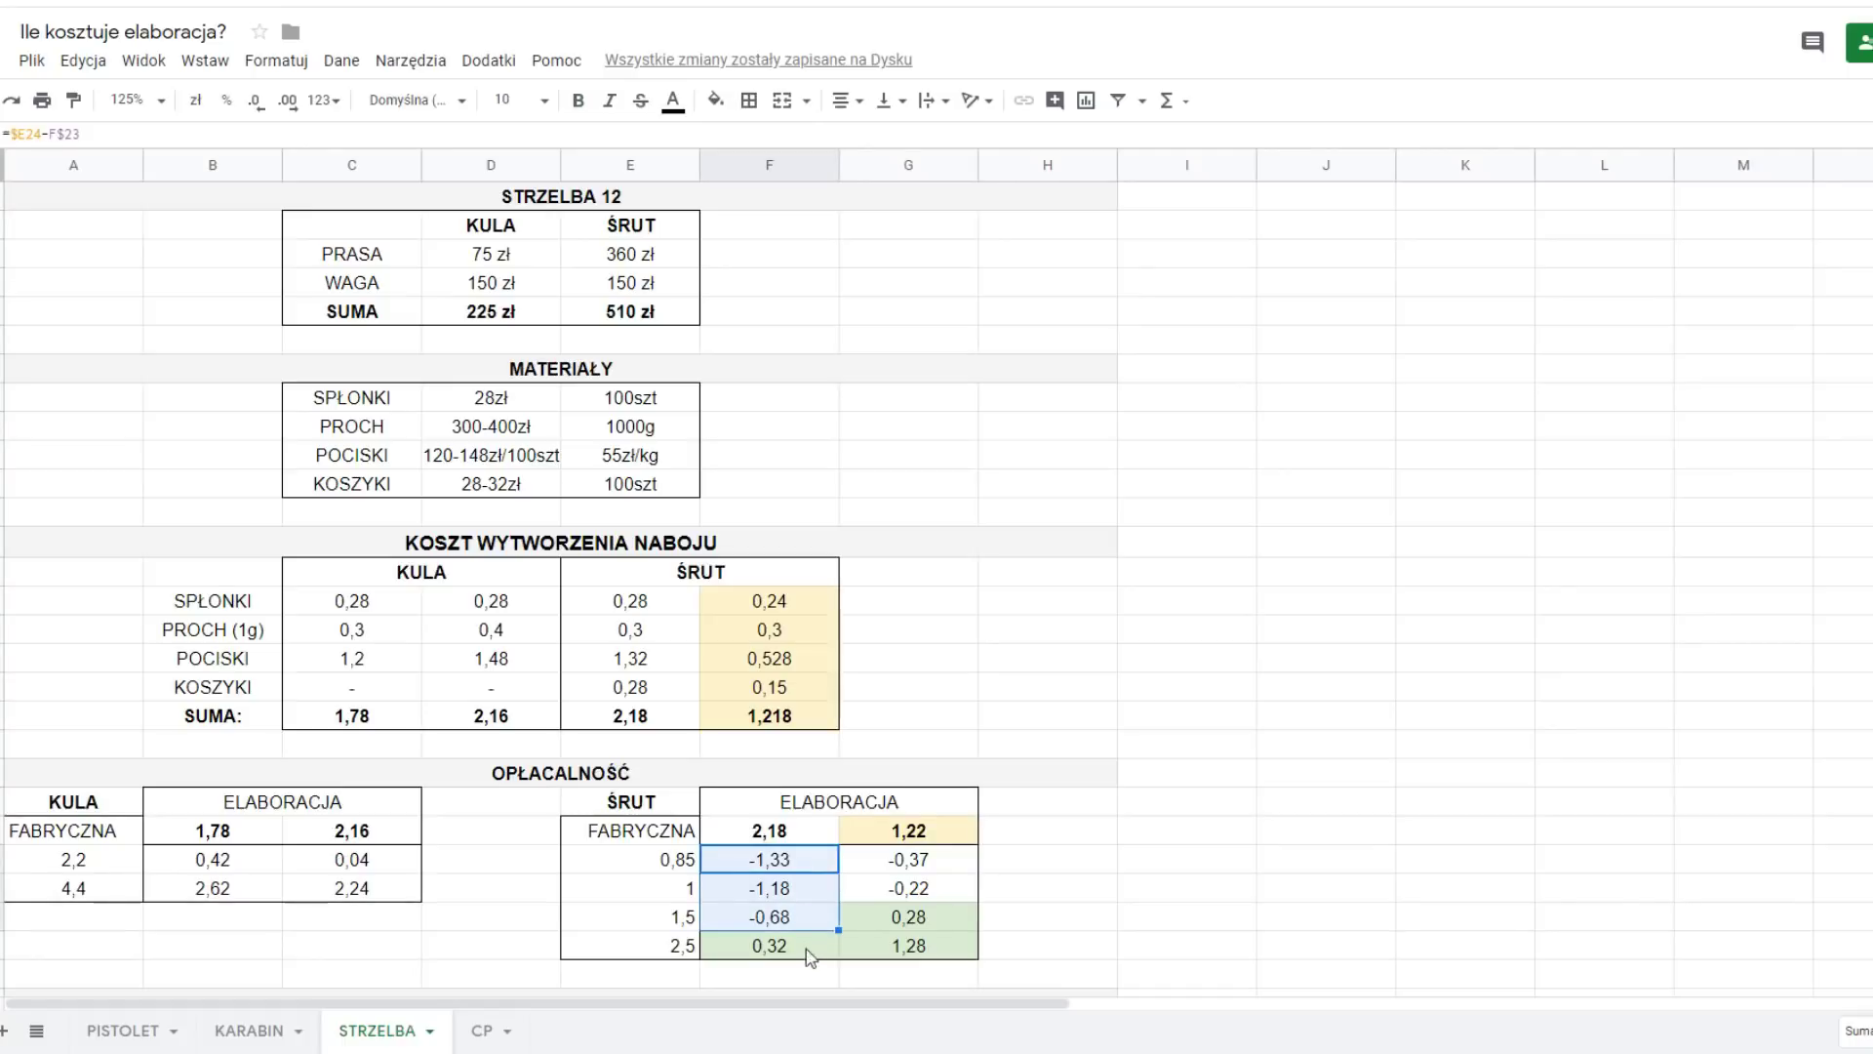
left_click(806, 952)
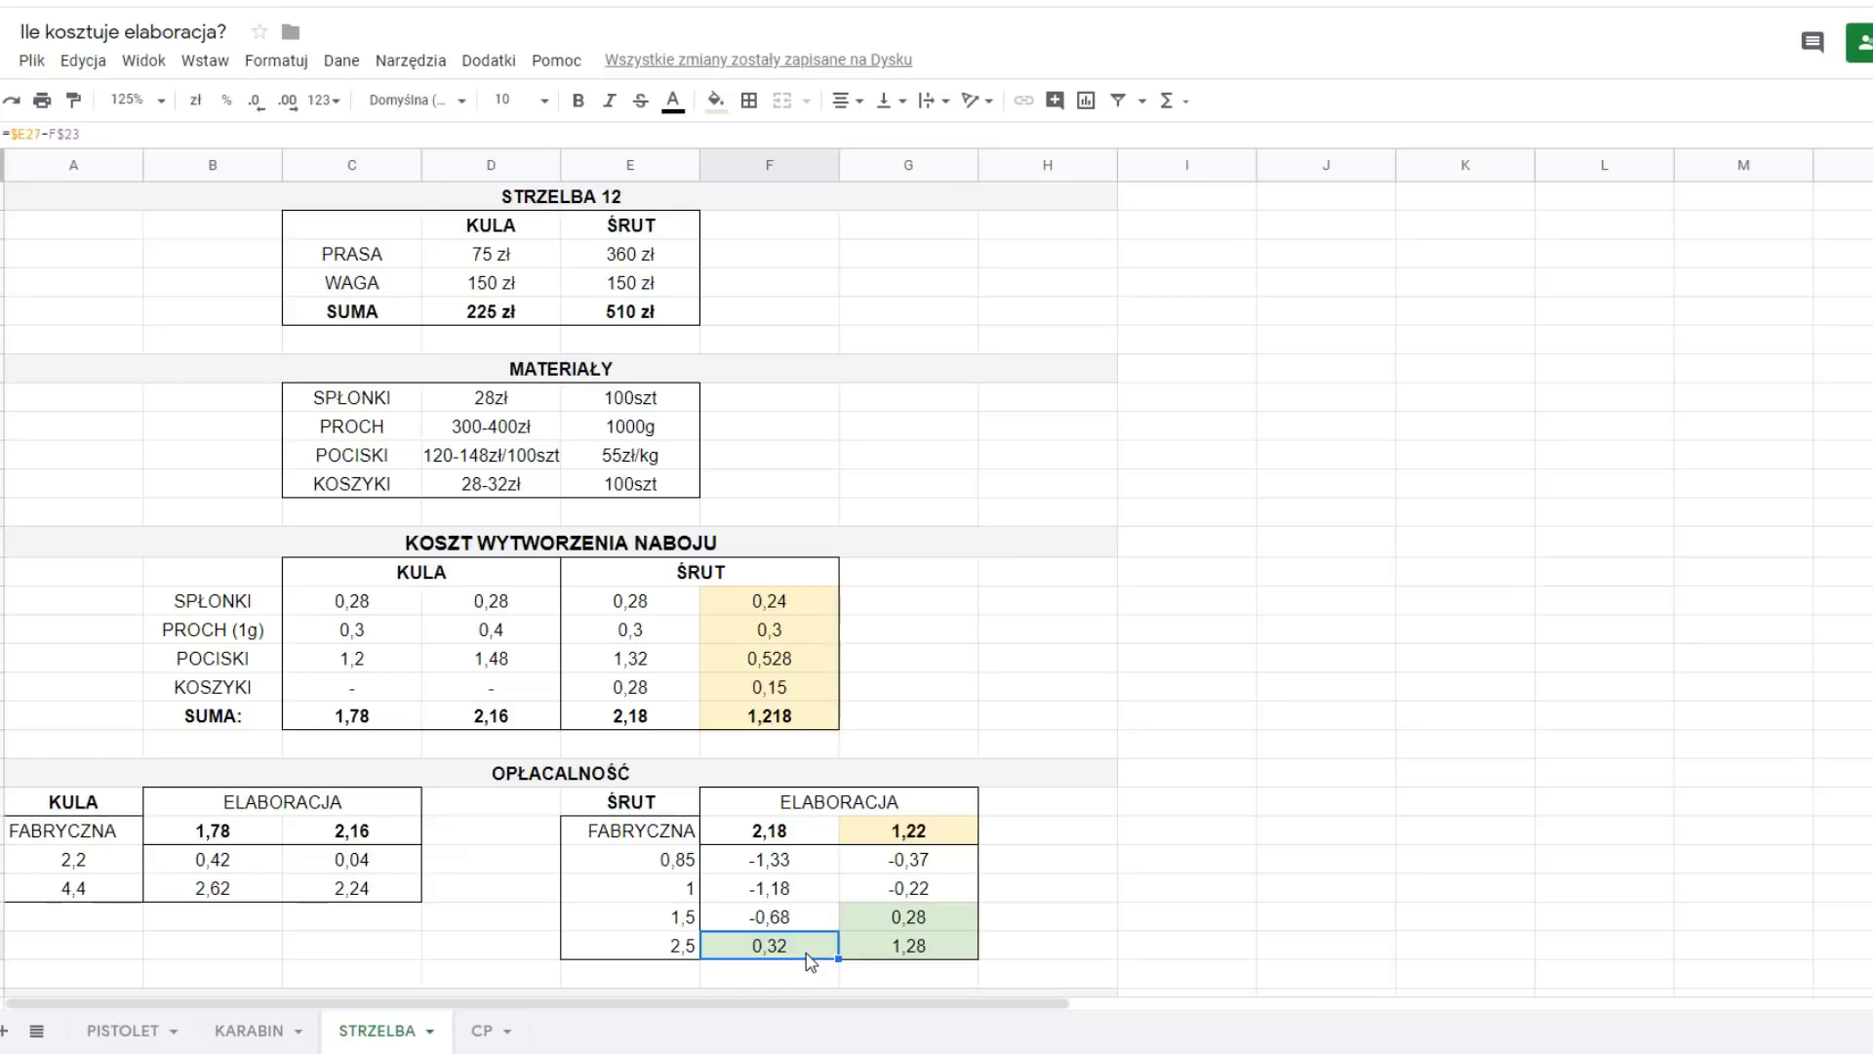
- Examine the savings in the second ŚRUT ELABORACJA column, checking the unprofitable rows separately from the green profitable ones
left_click(951, 862)
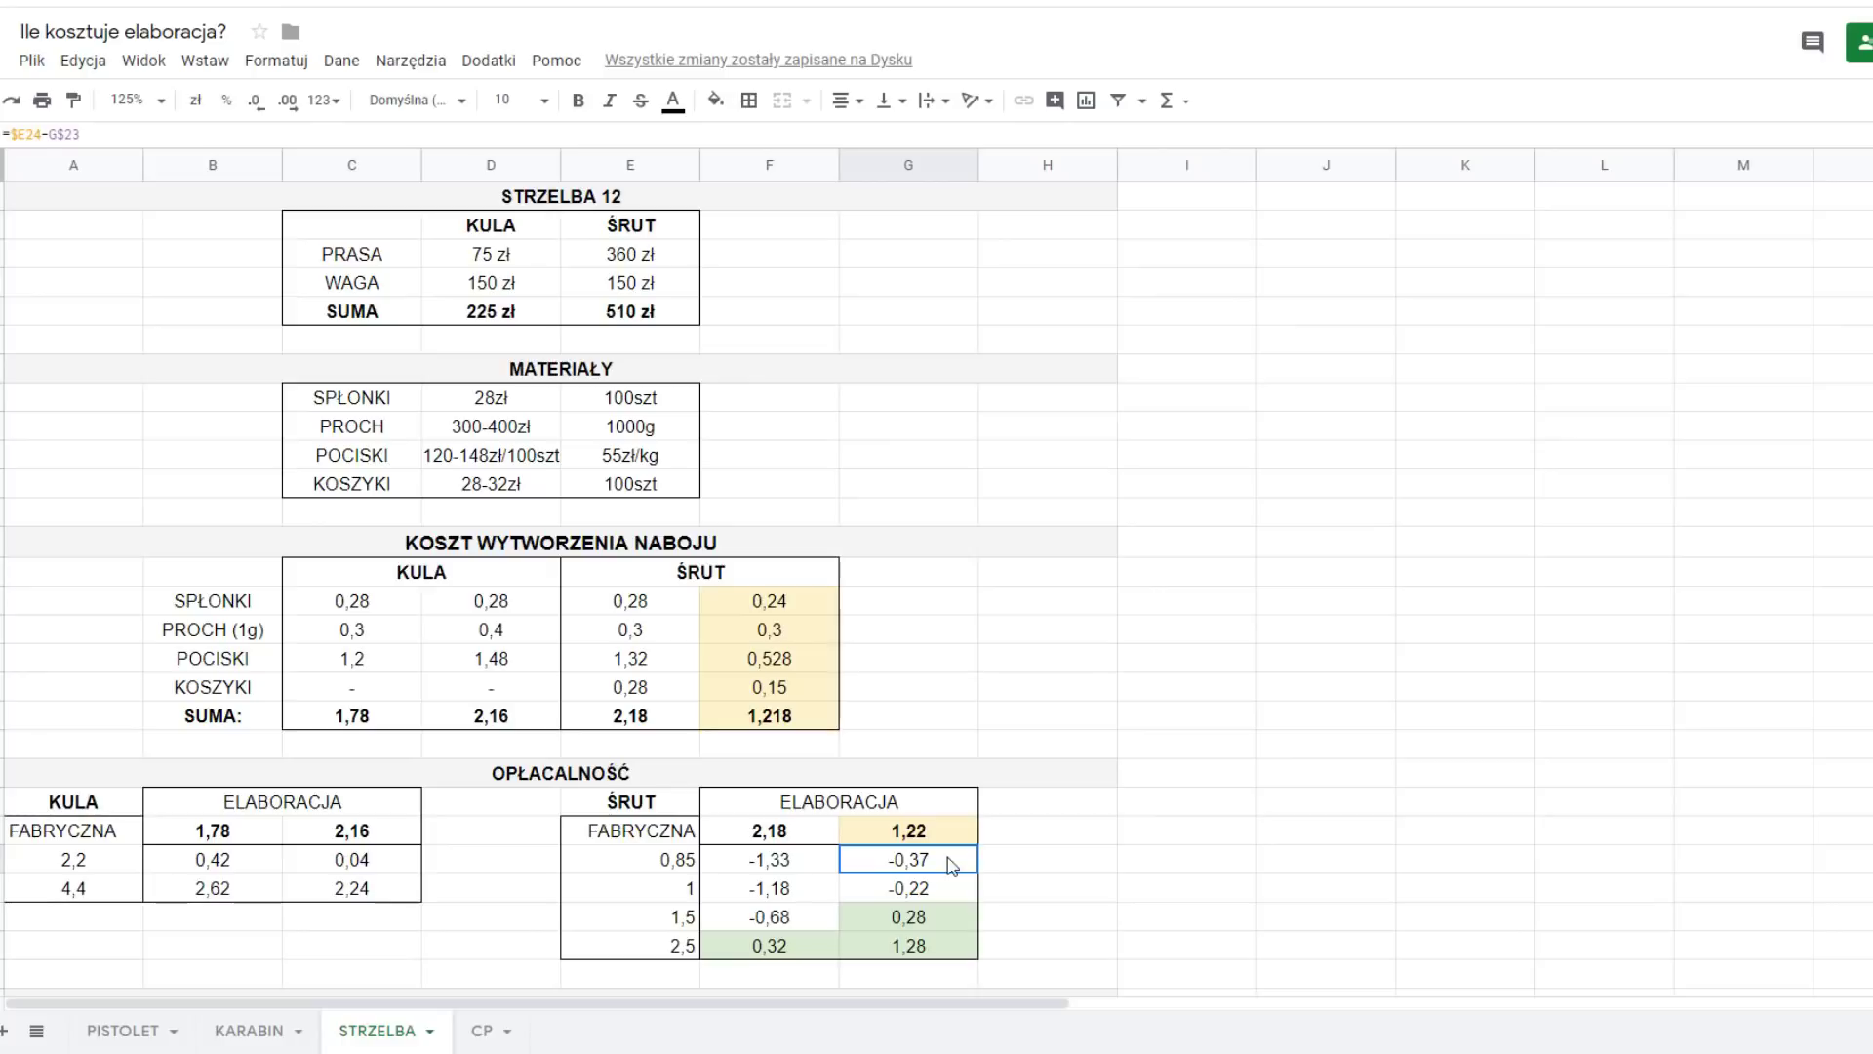
left_click_drag(951, 864, 952, 889)
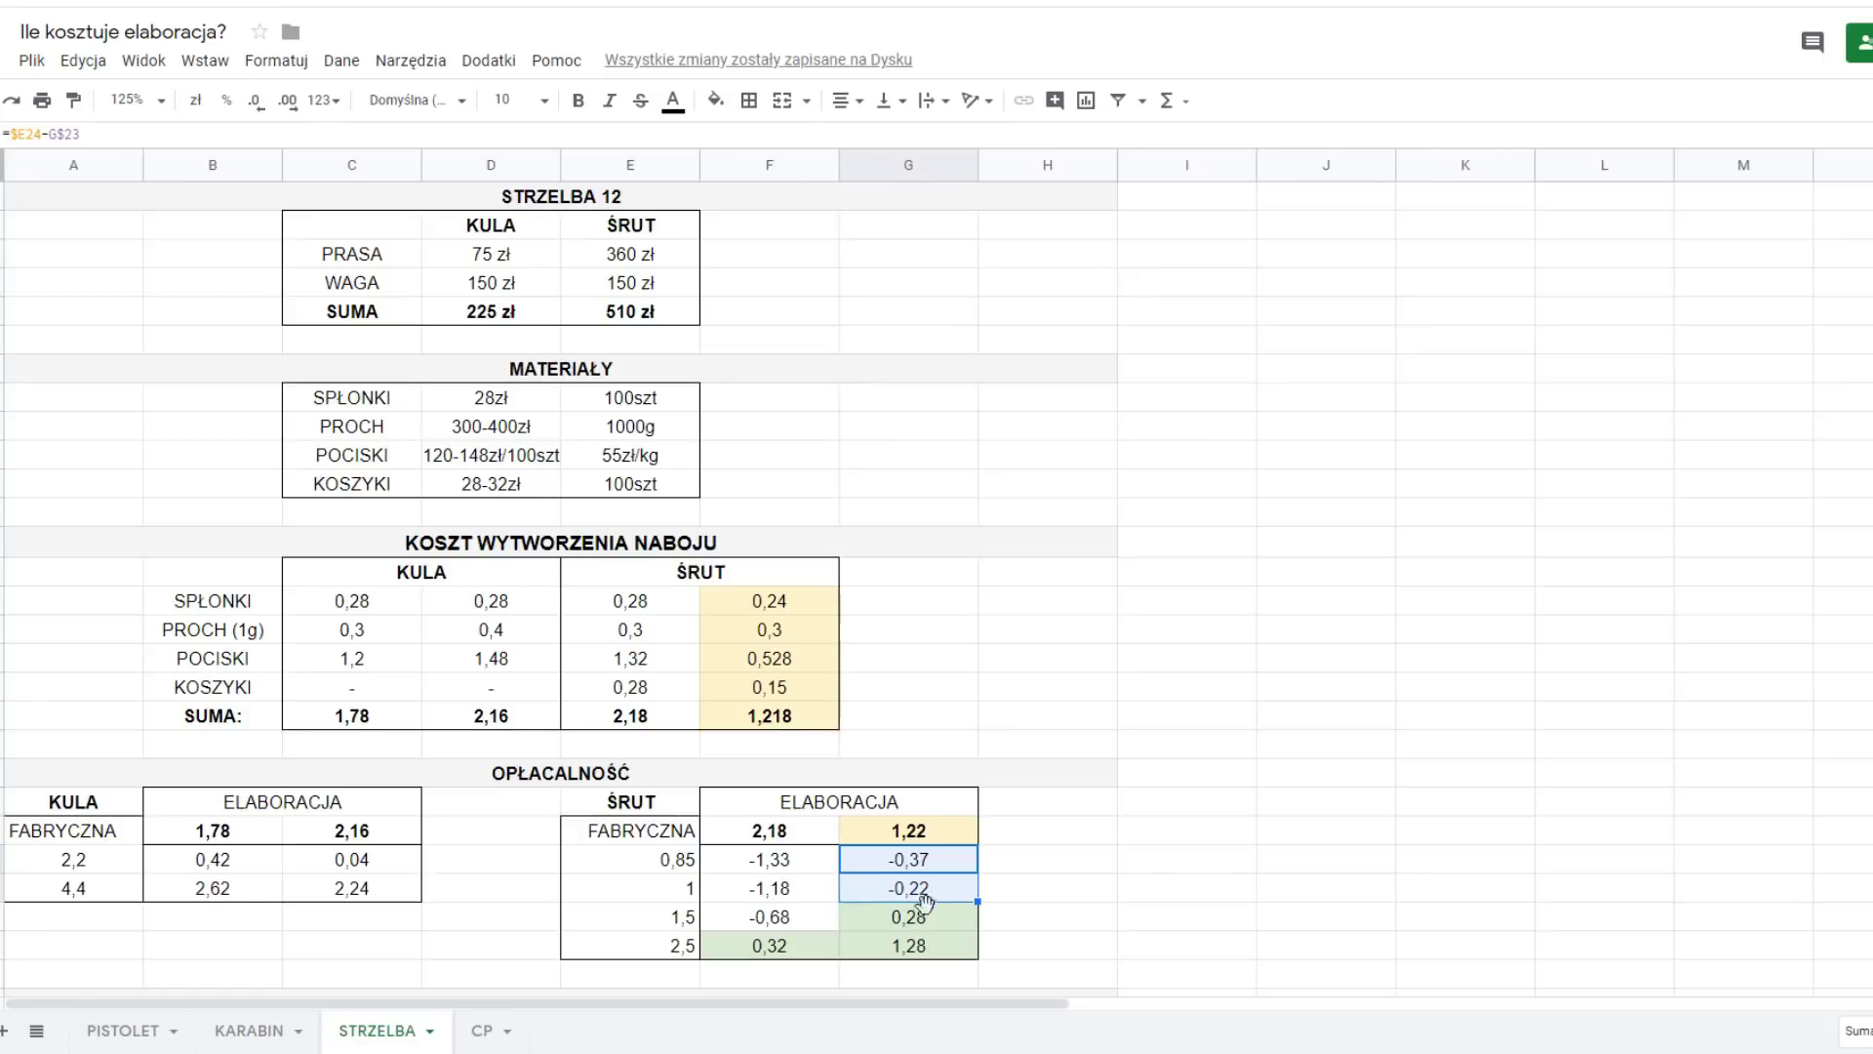
left_click(951, 922)
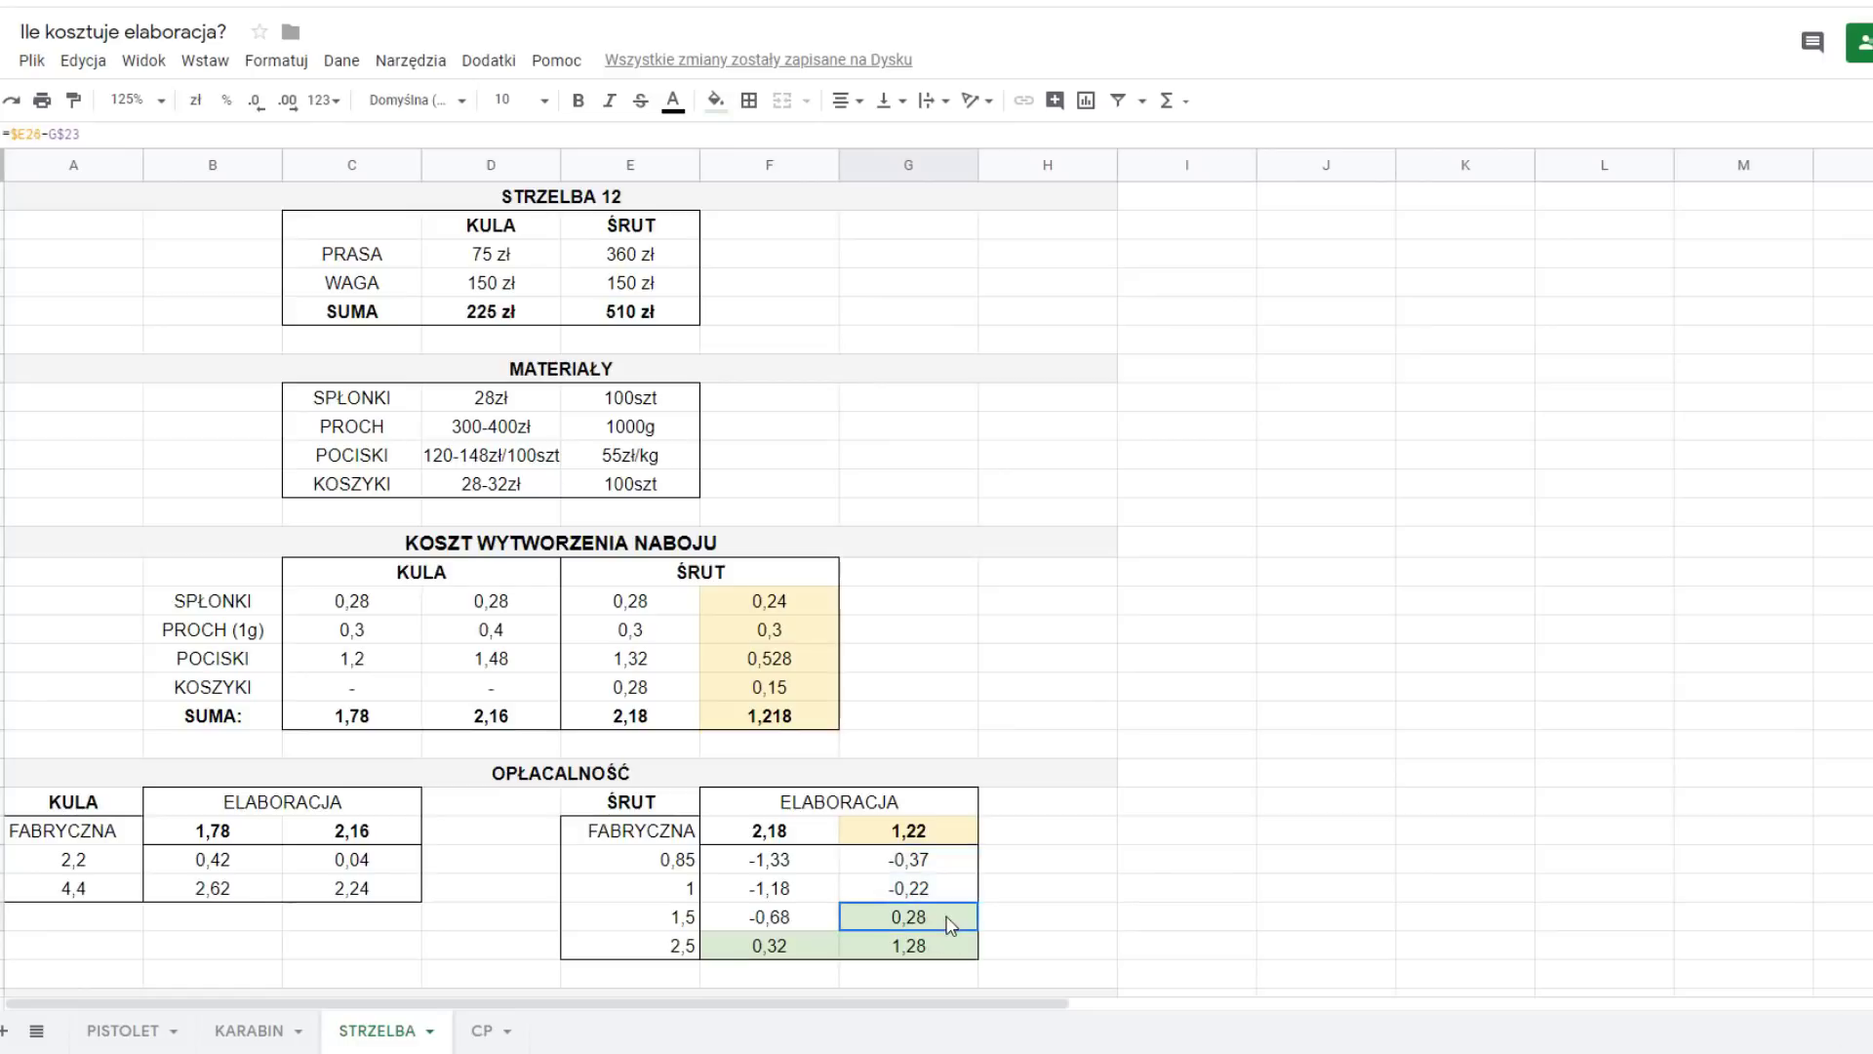
left_click(950, 945, "shift")
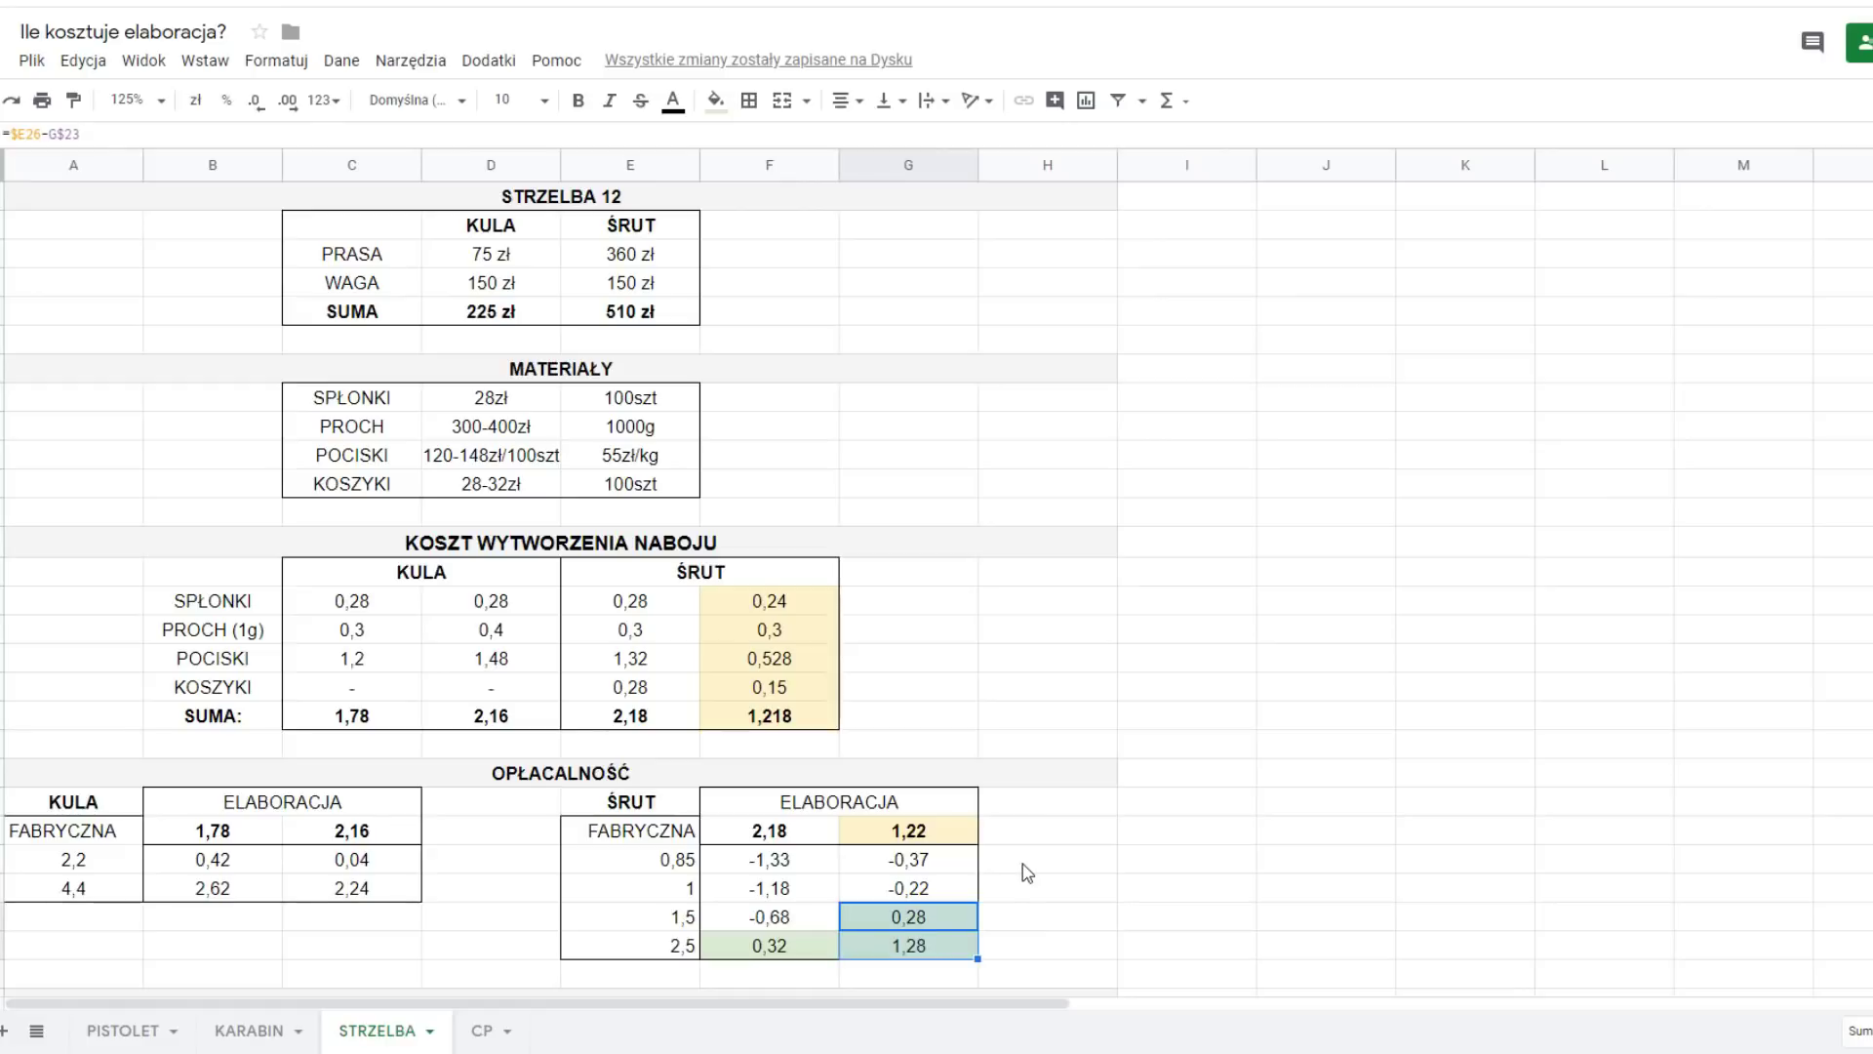
left_click(963, 923)
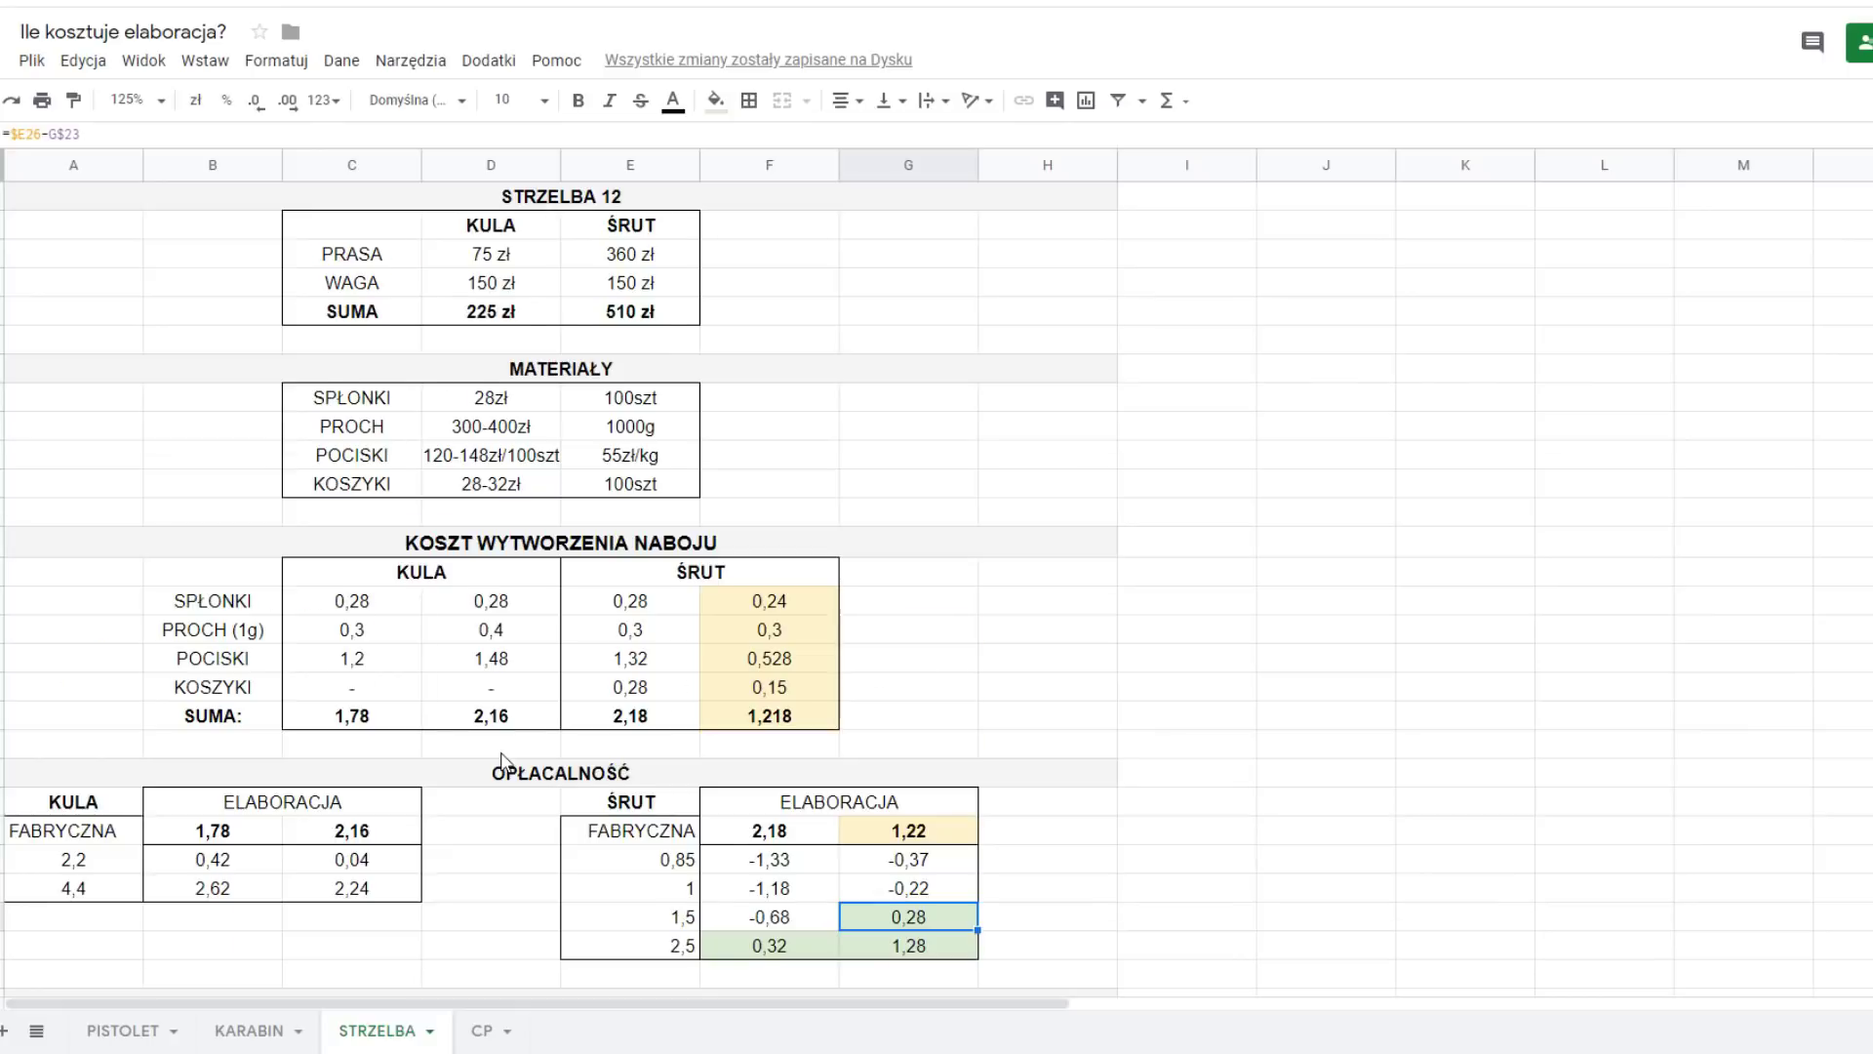
- Examine the KULA table under ZWROT INWESTYCJI, matching each per-round saving with the number of rounds needed to recoup the equipment cost
scroll(501, 759, "down", 2)
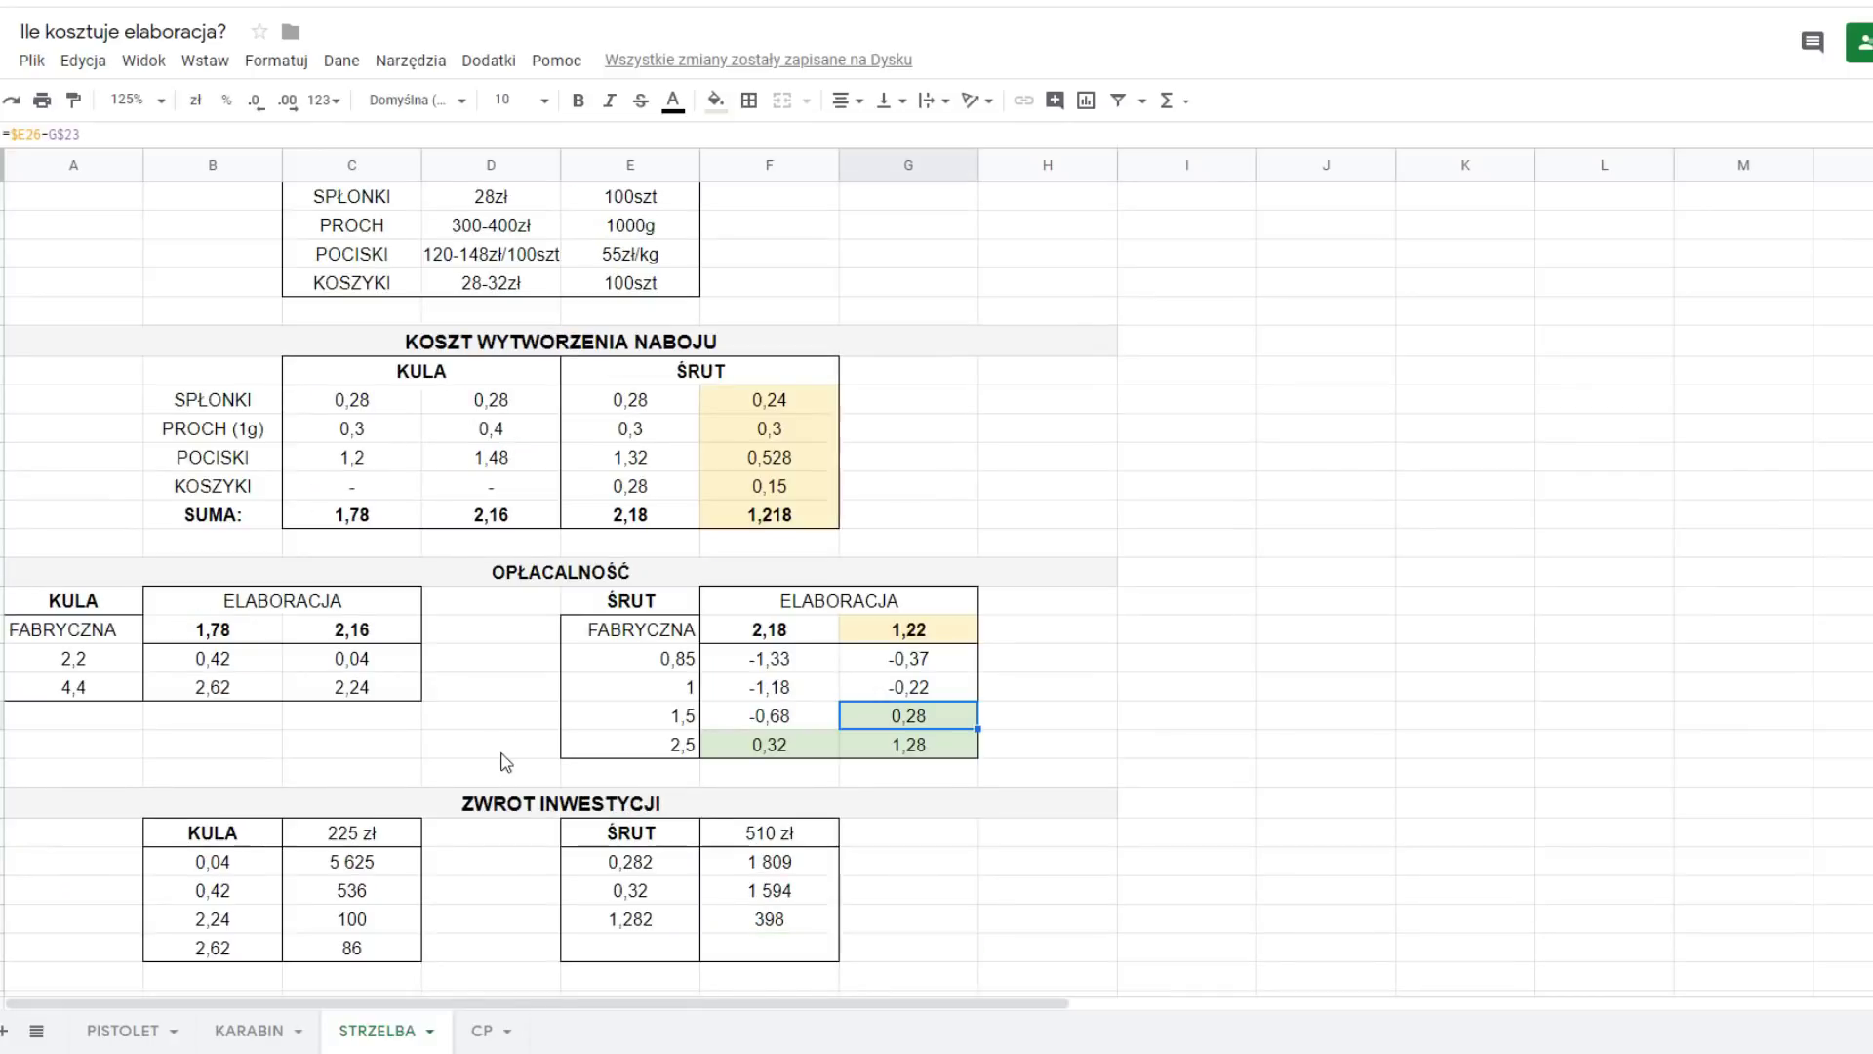
left_click(509, 806)
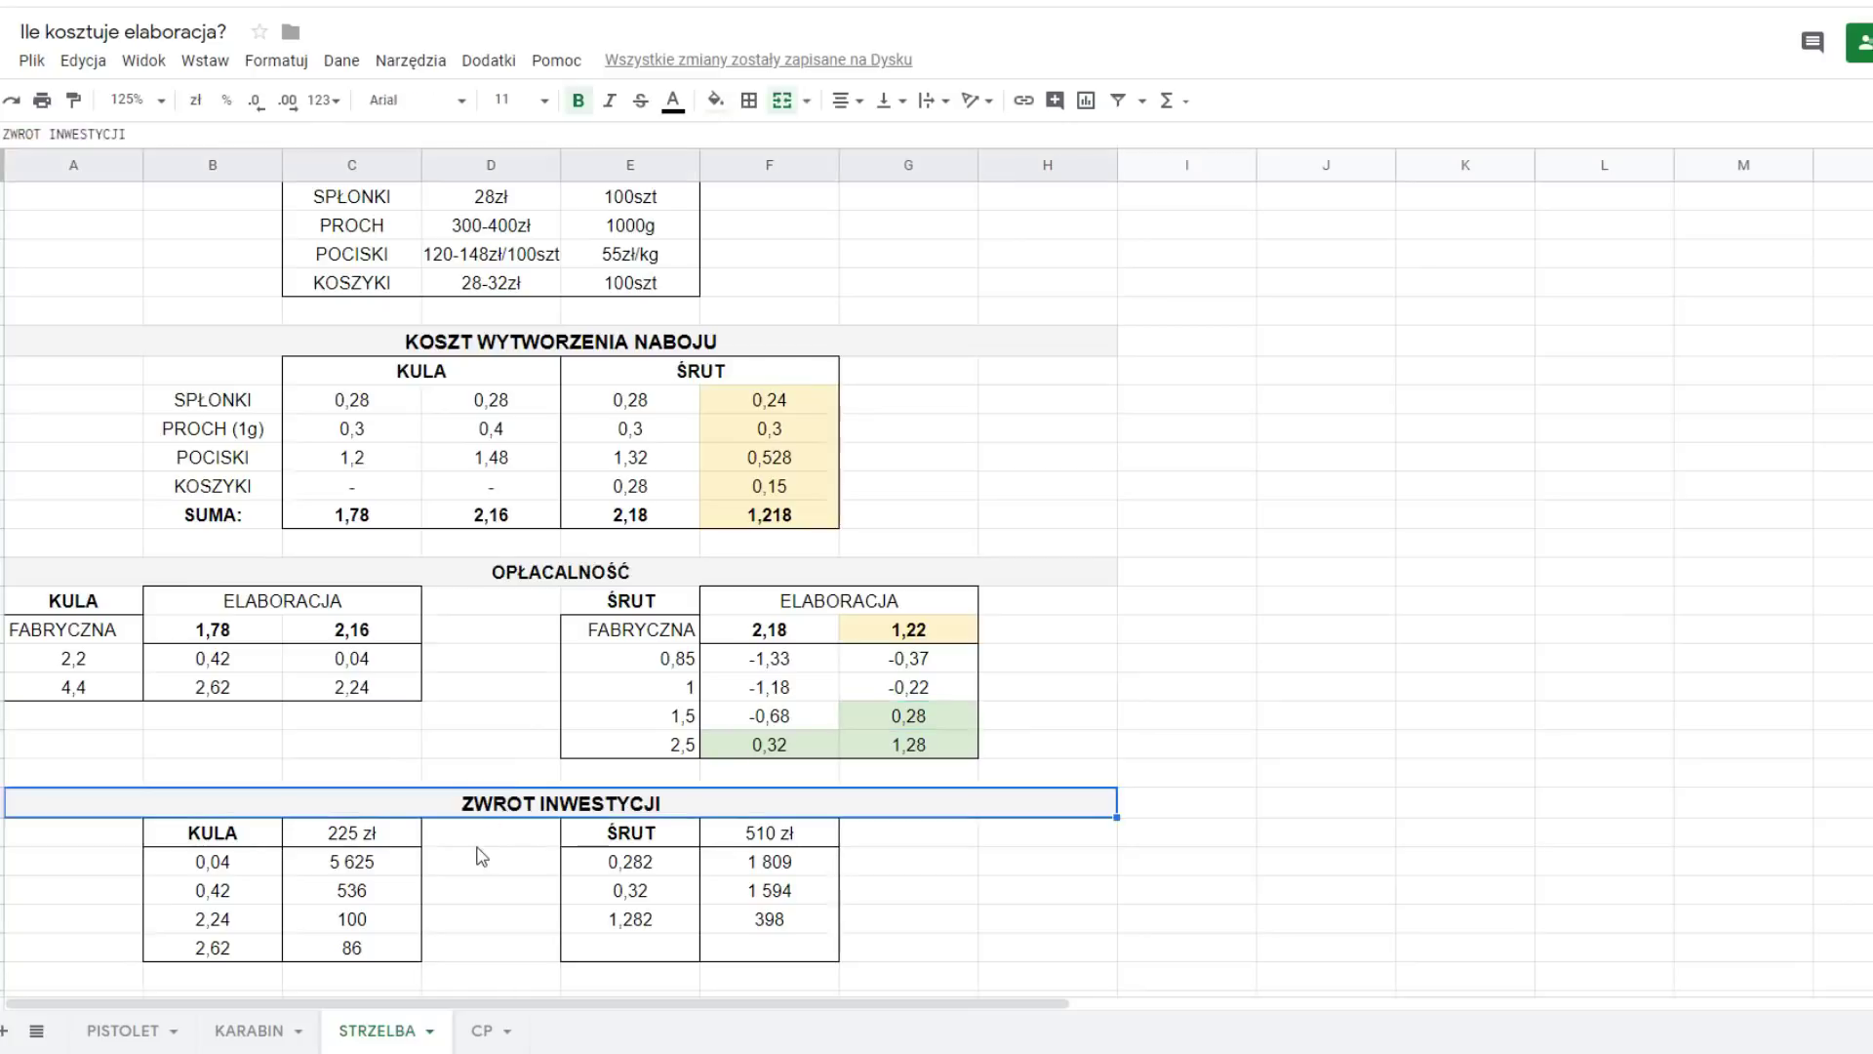
left_click(251, 835)
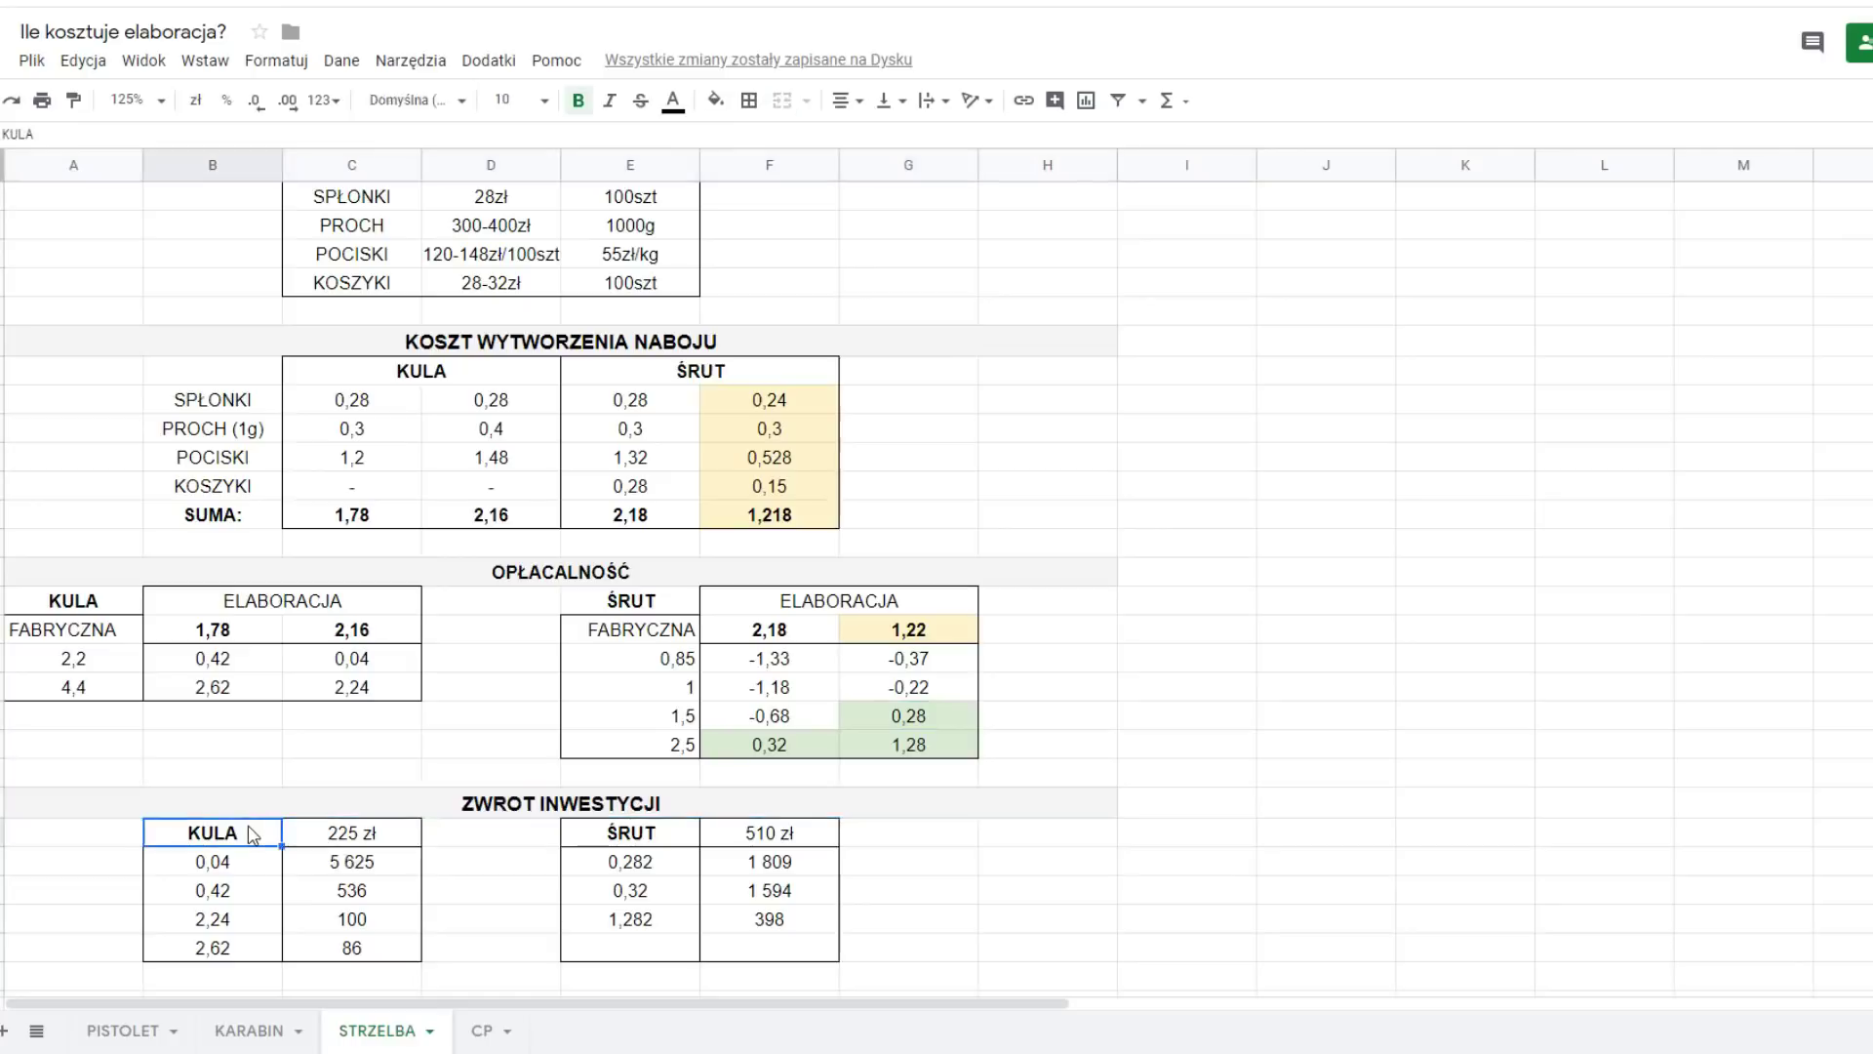
left_click(349, 865)
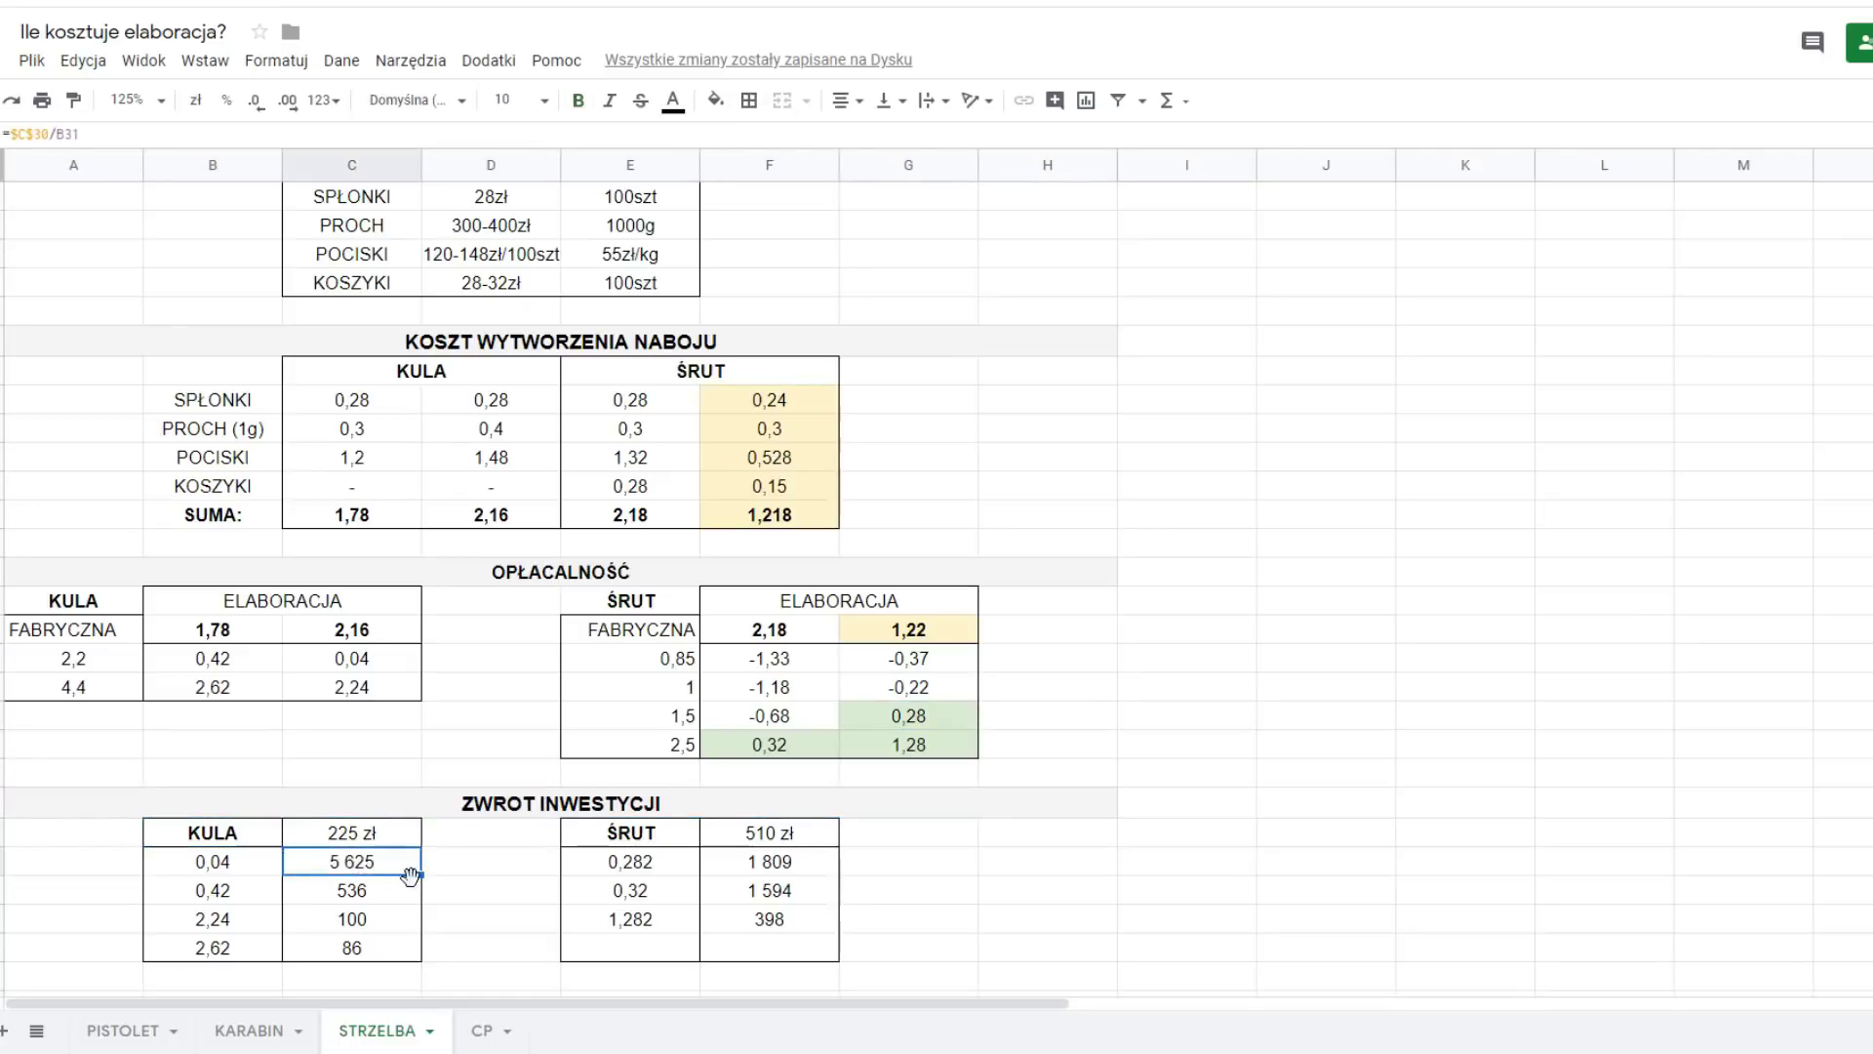
left_click(246, 876)
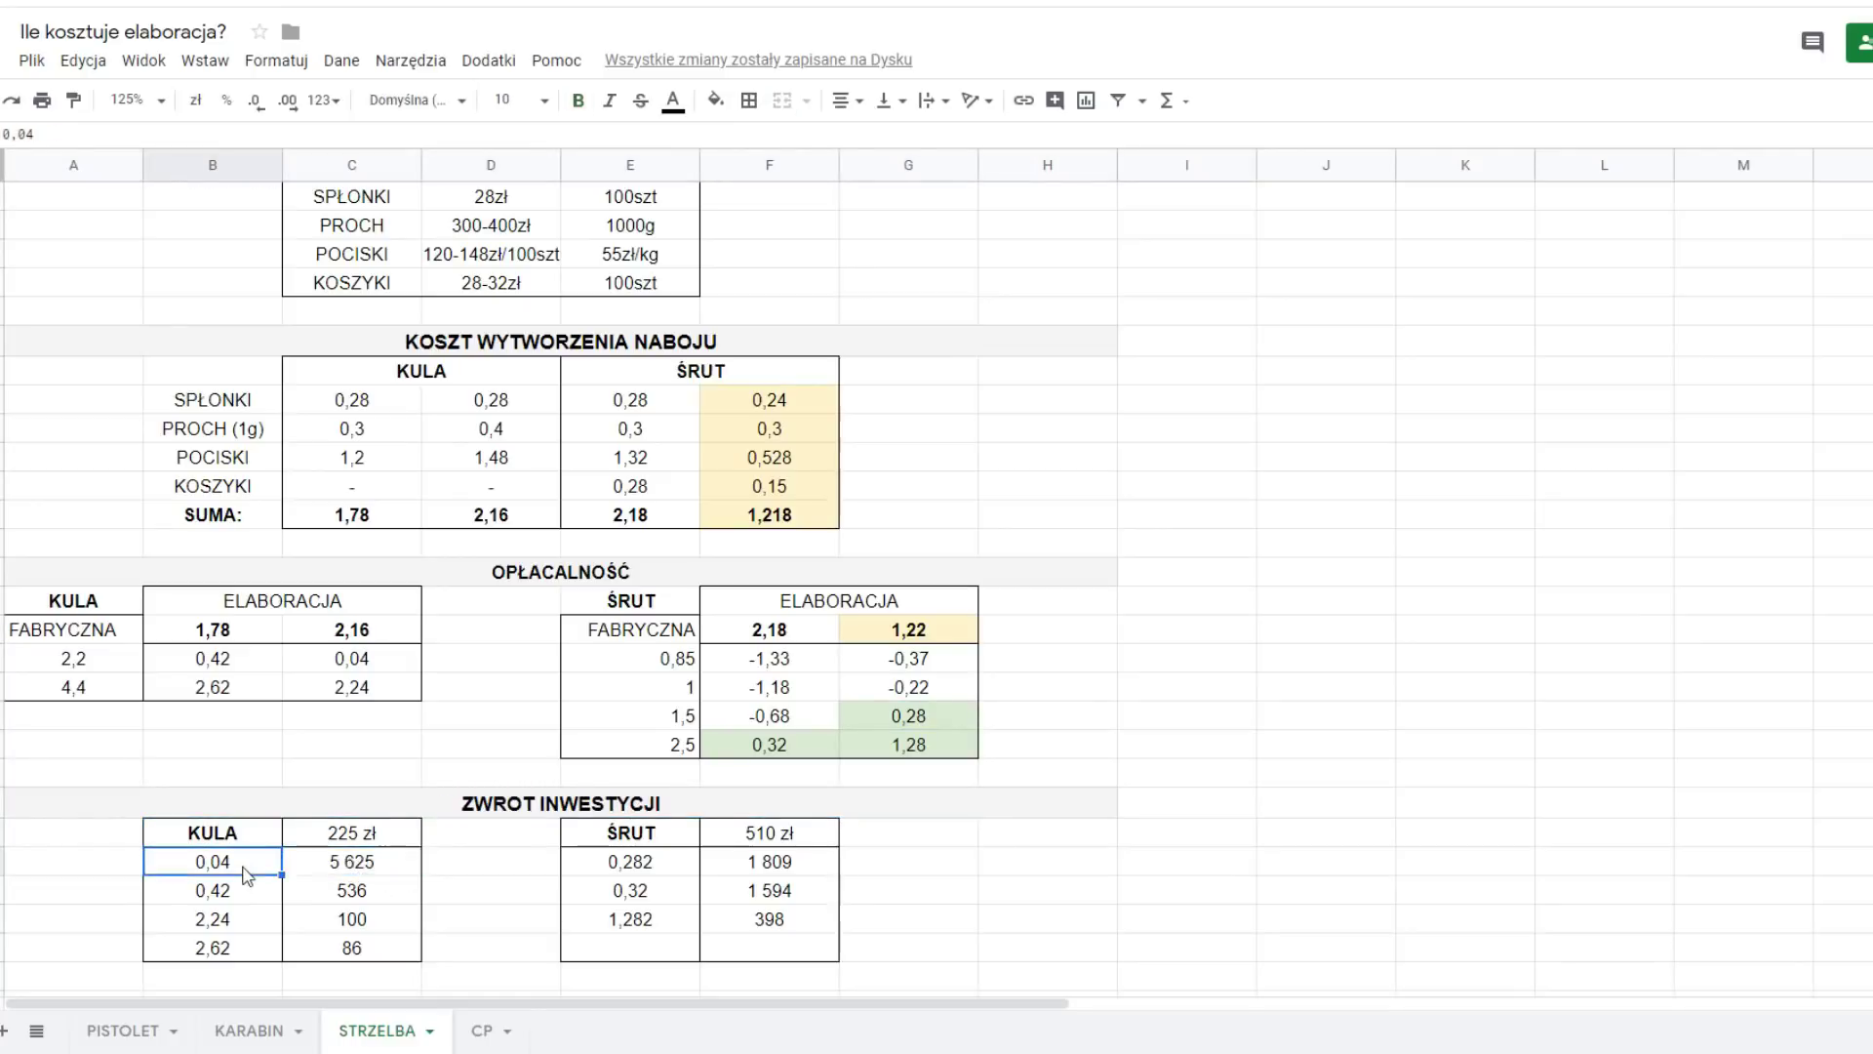
left_click(408, 874)
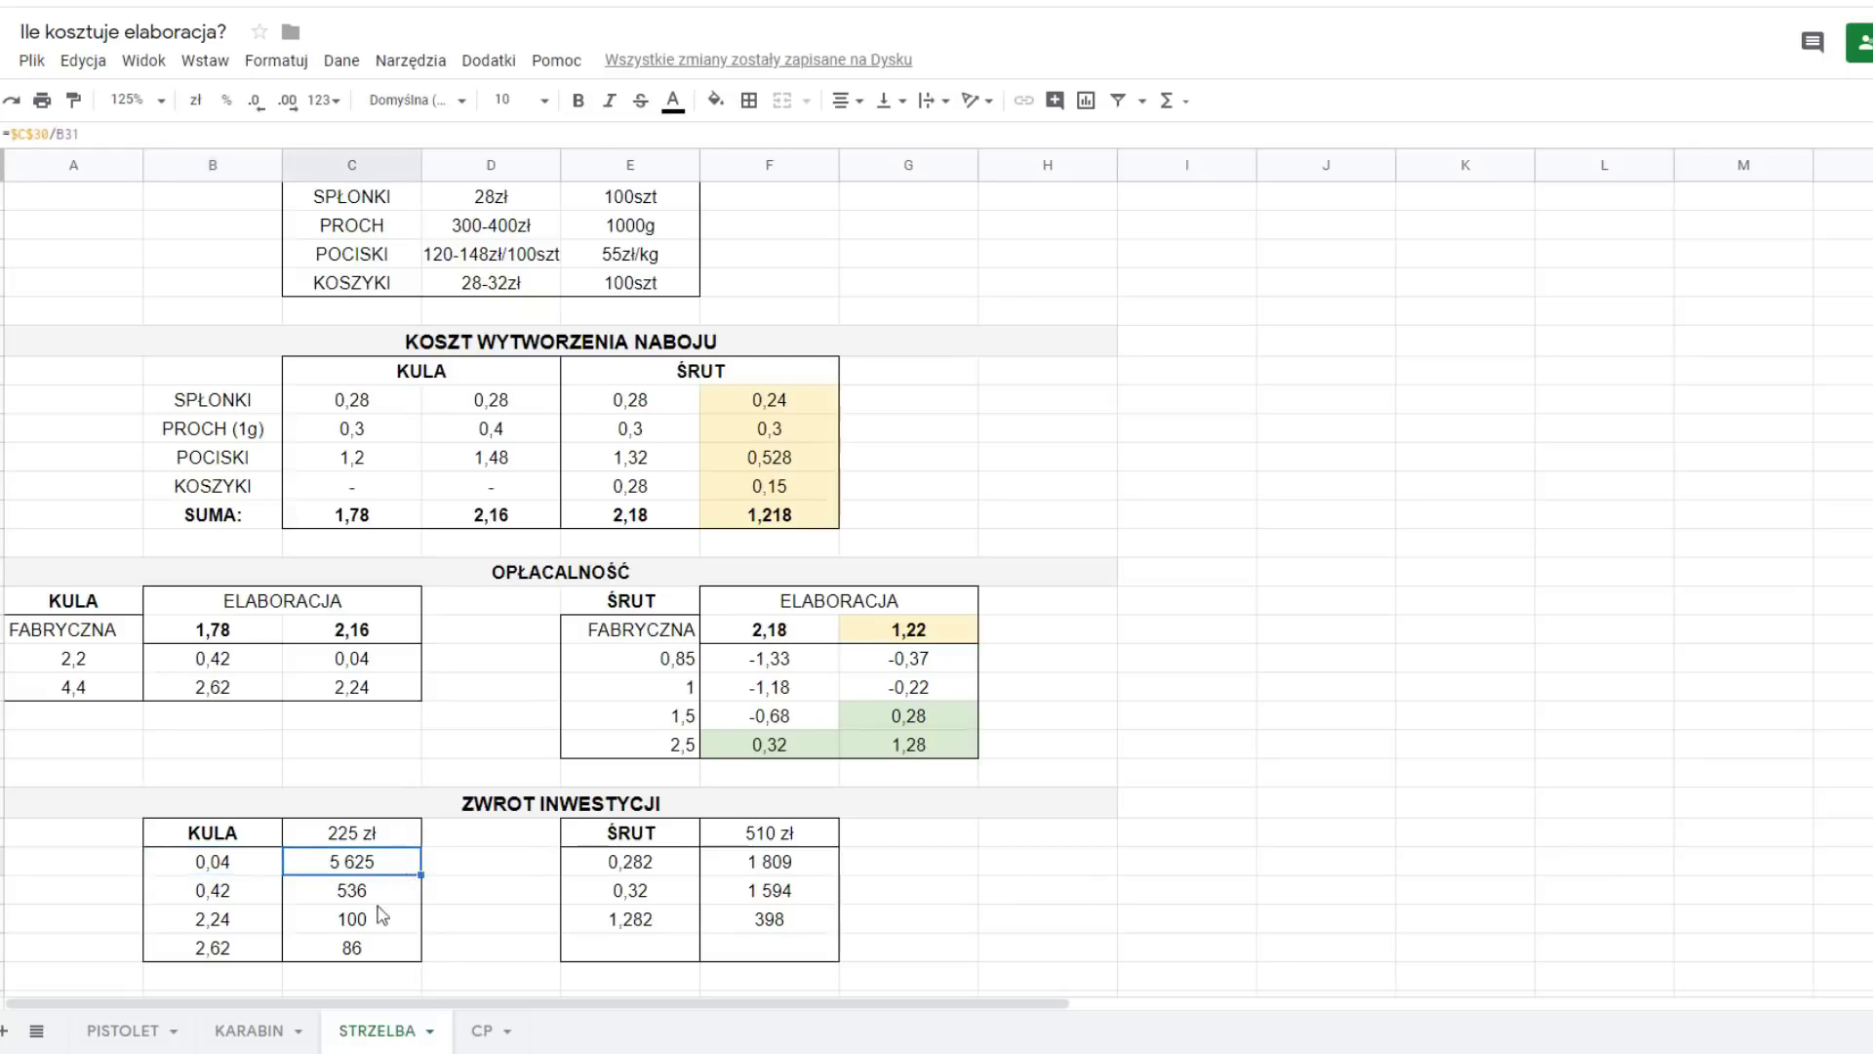
left_click_drag(266, 962, 310, 939)
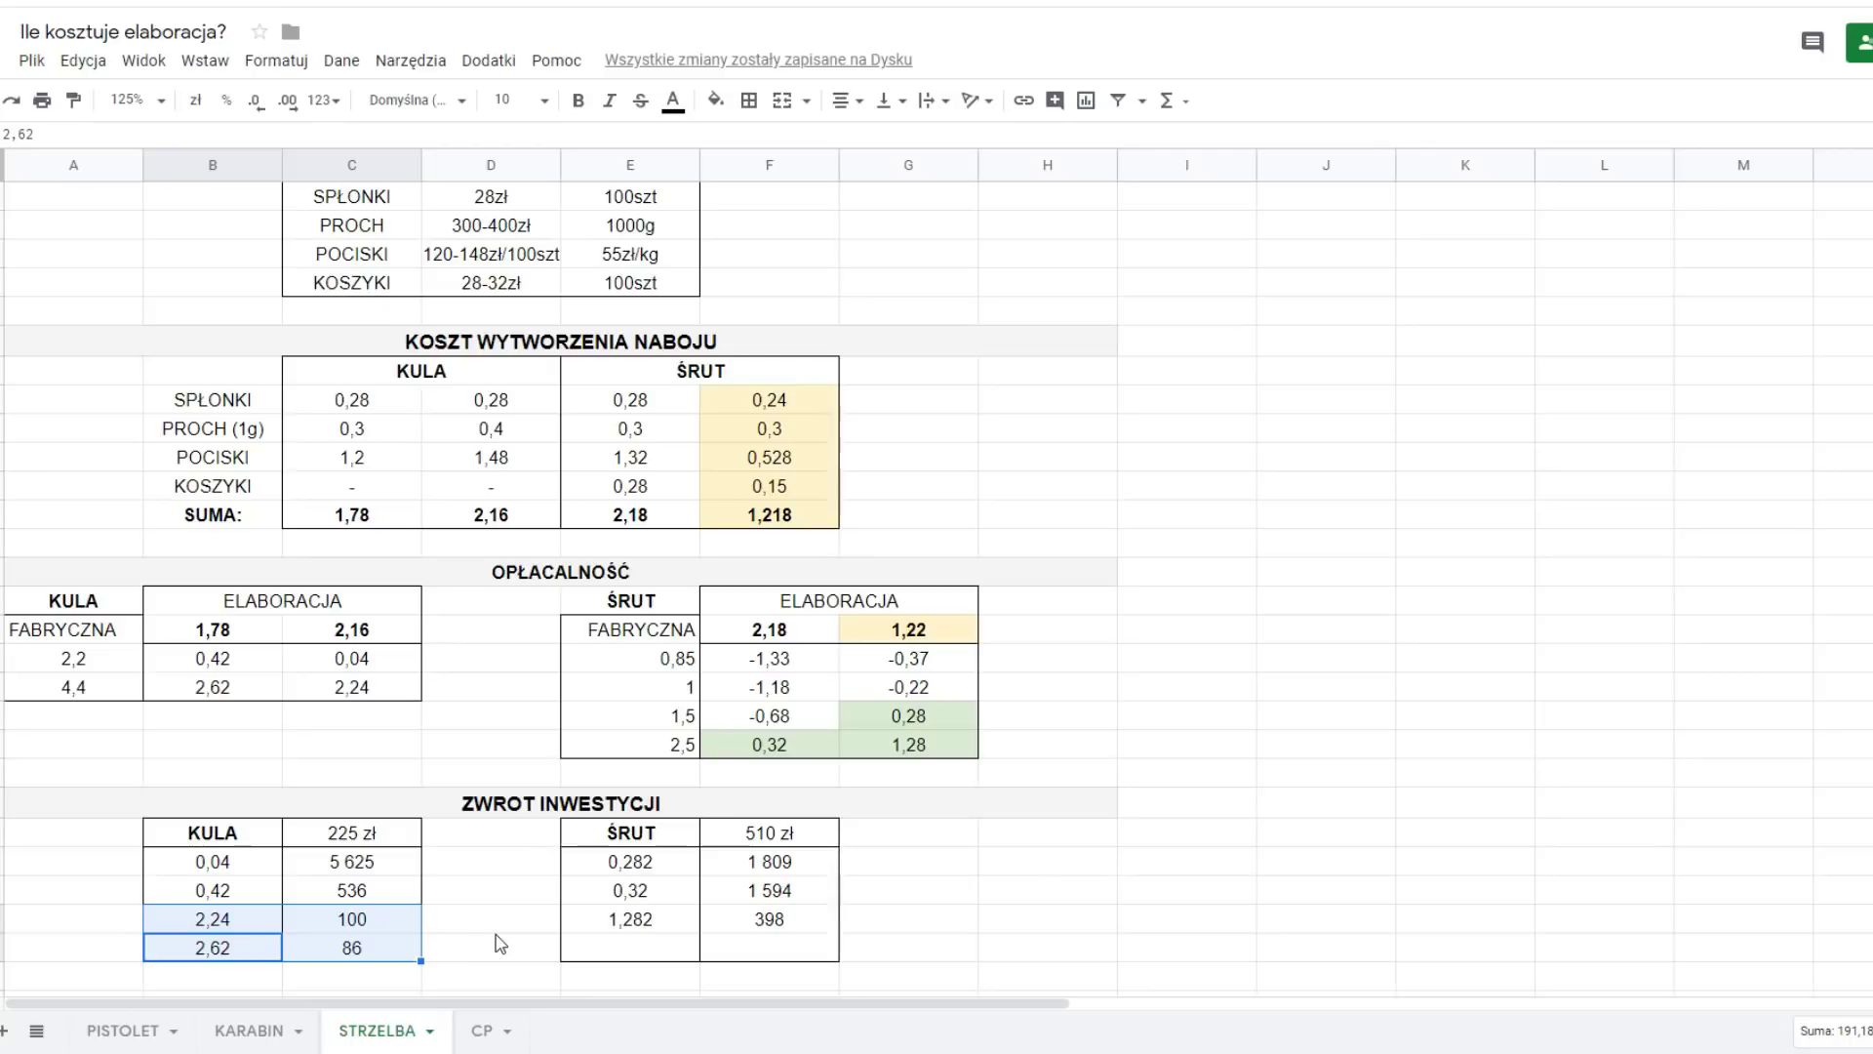
left_click(417, 928)
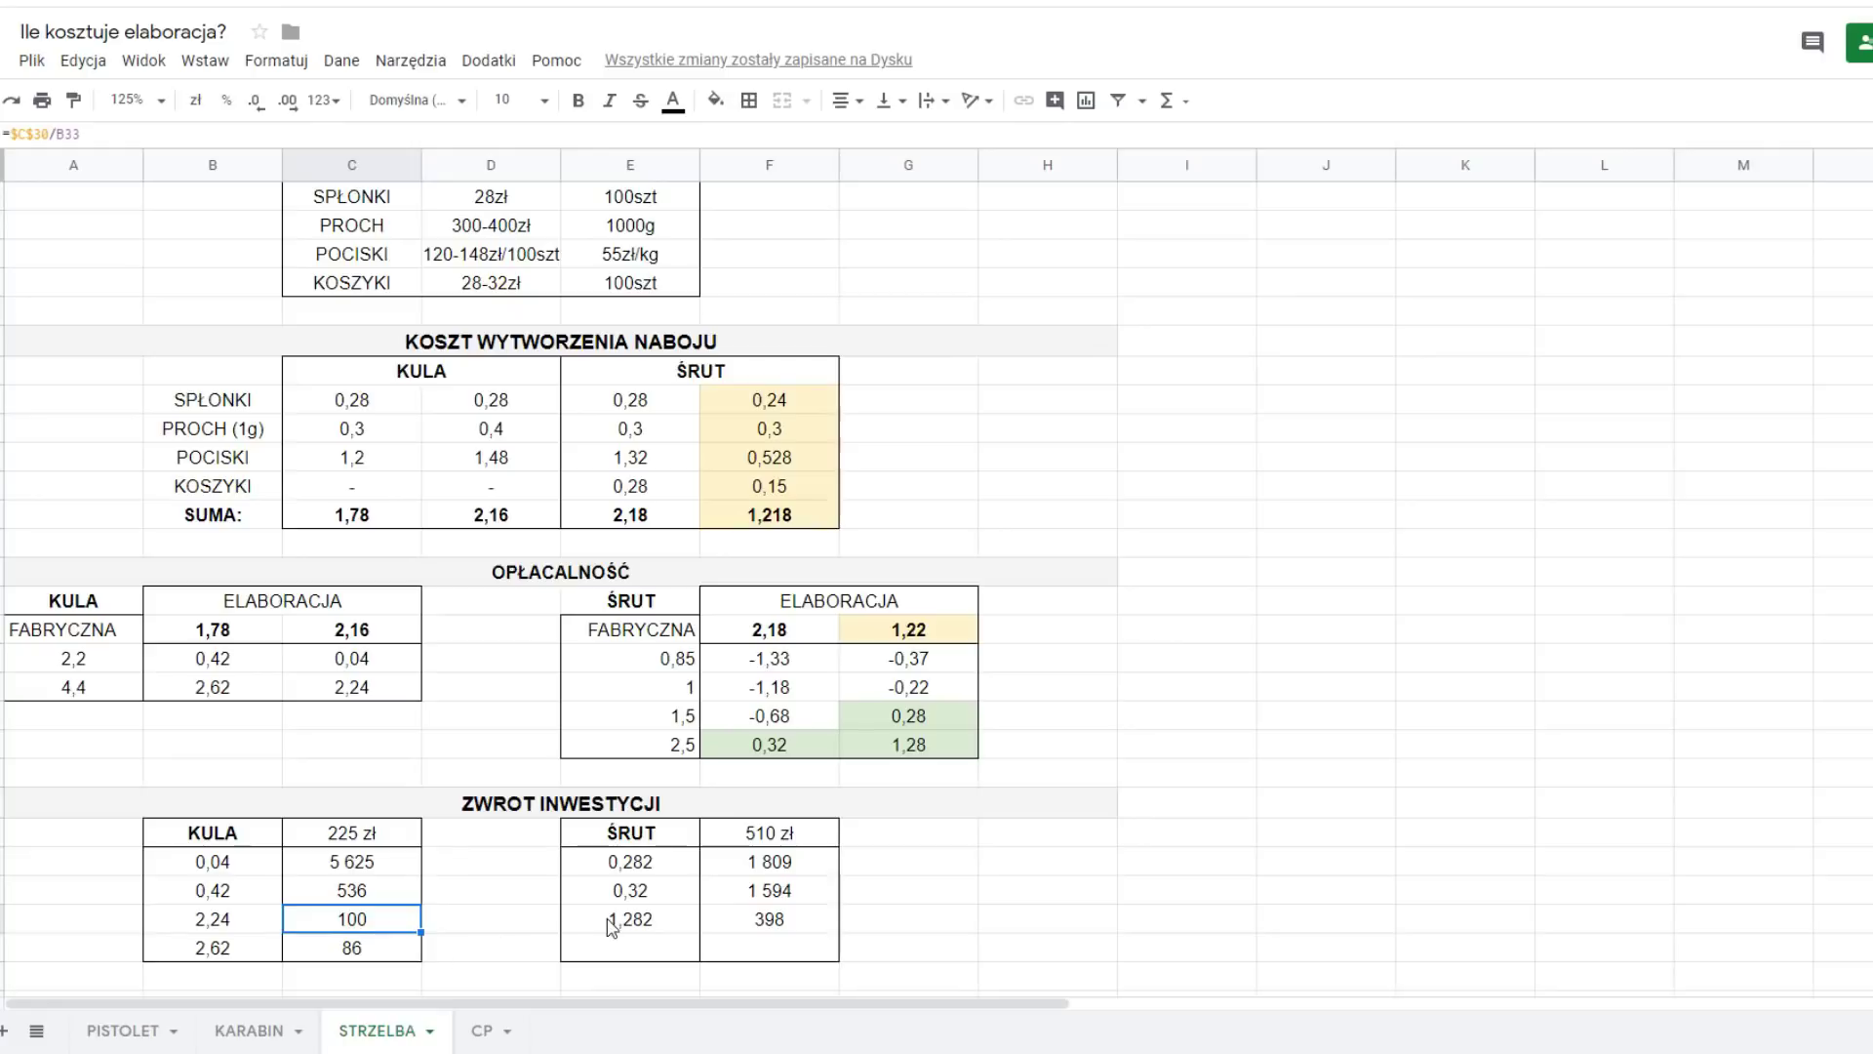
- Examine the ŚRUT table under ZWROT INWESTYCJI, comparing the per-round savings with the round counts needed to recoup the equipment cost
left_click_drag(635, 835, 751, 919)
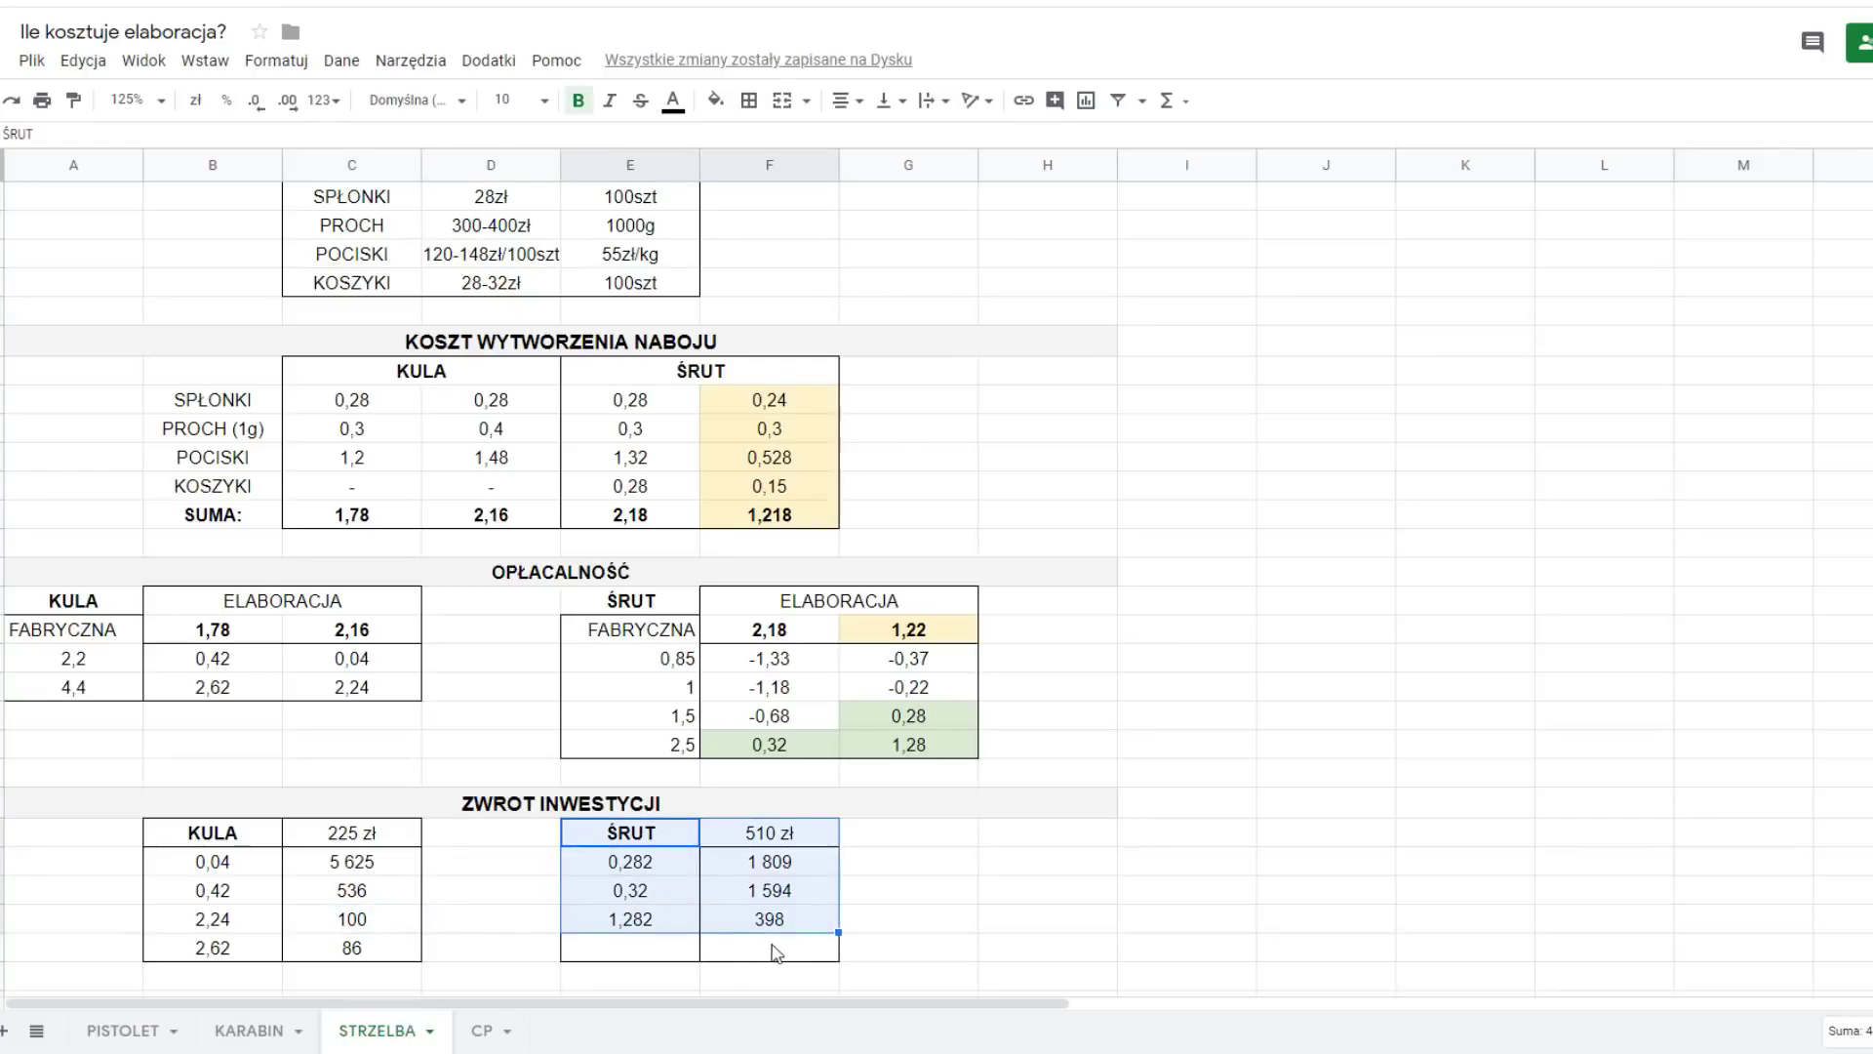
left_click(663, 867)
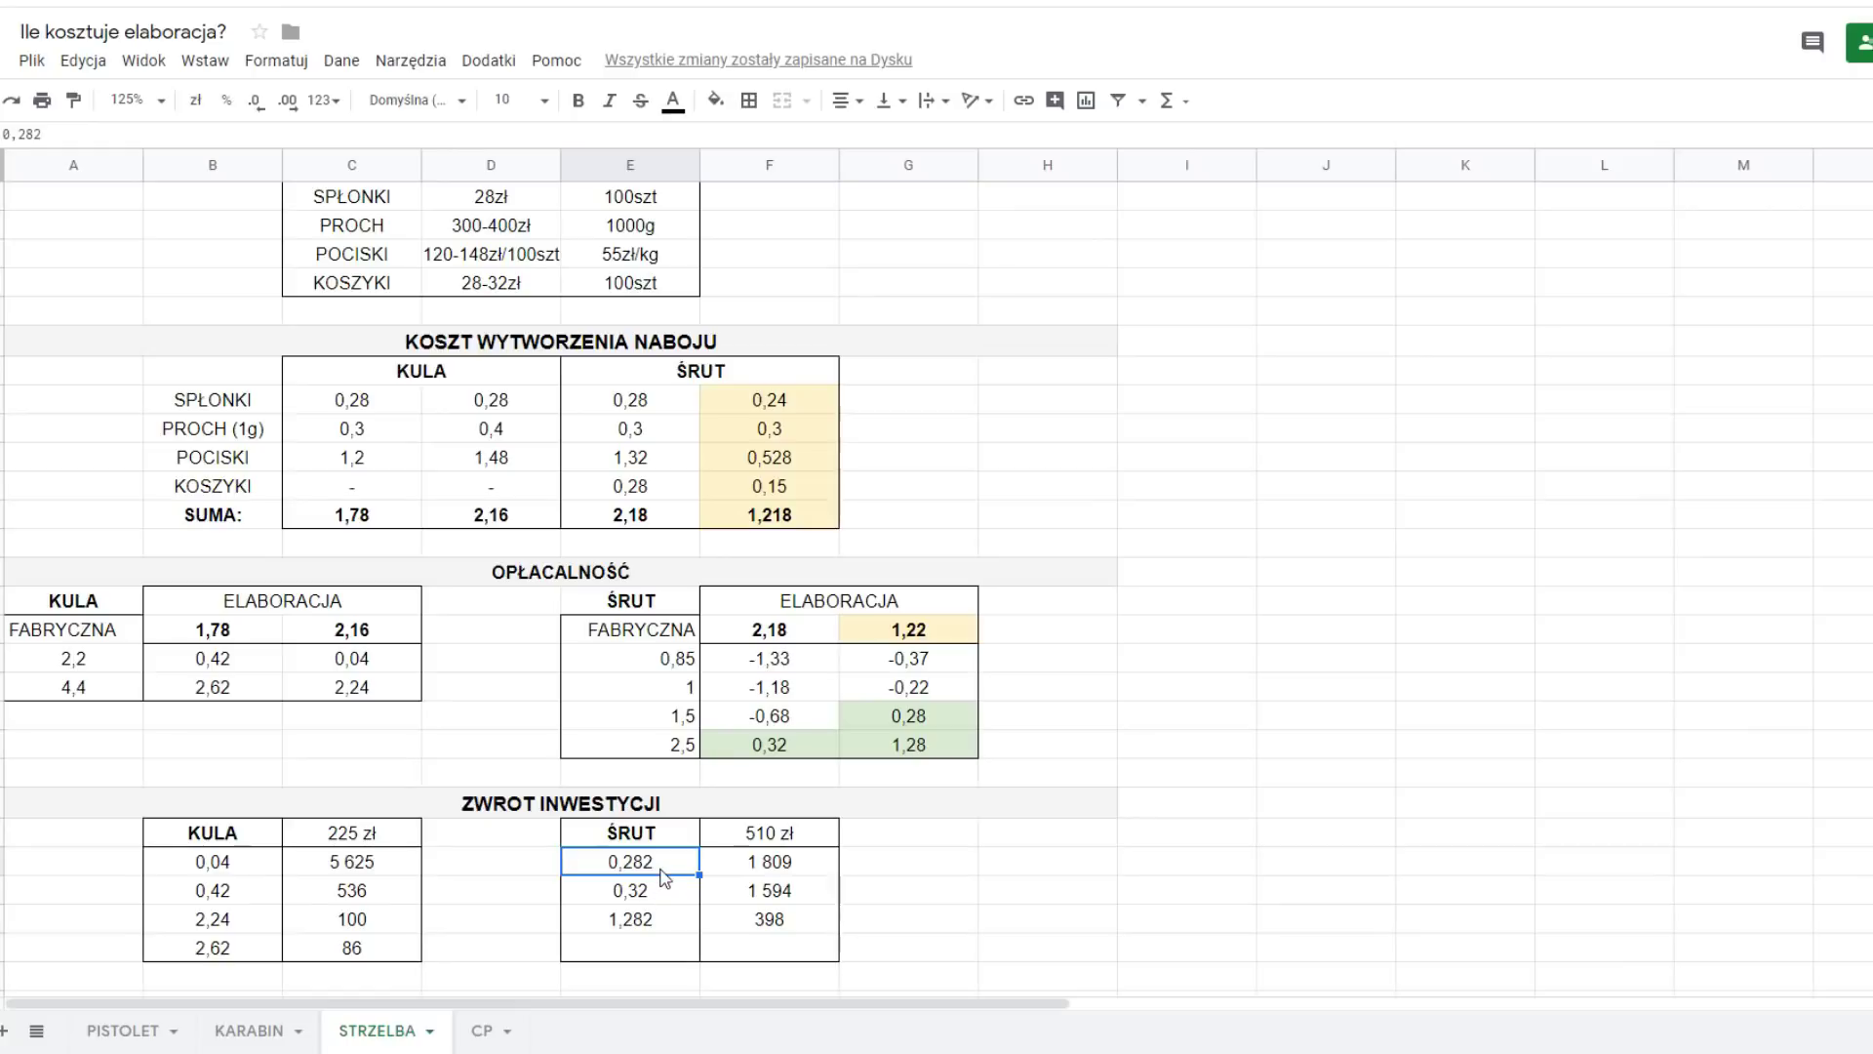
left_click(665, 925)
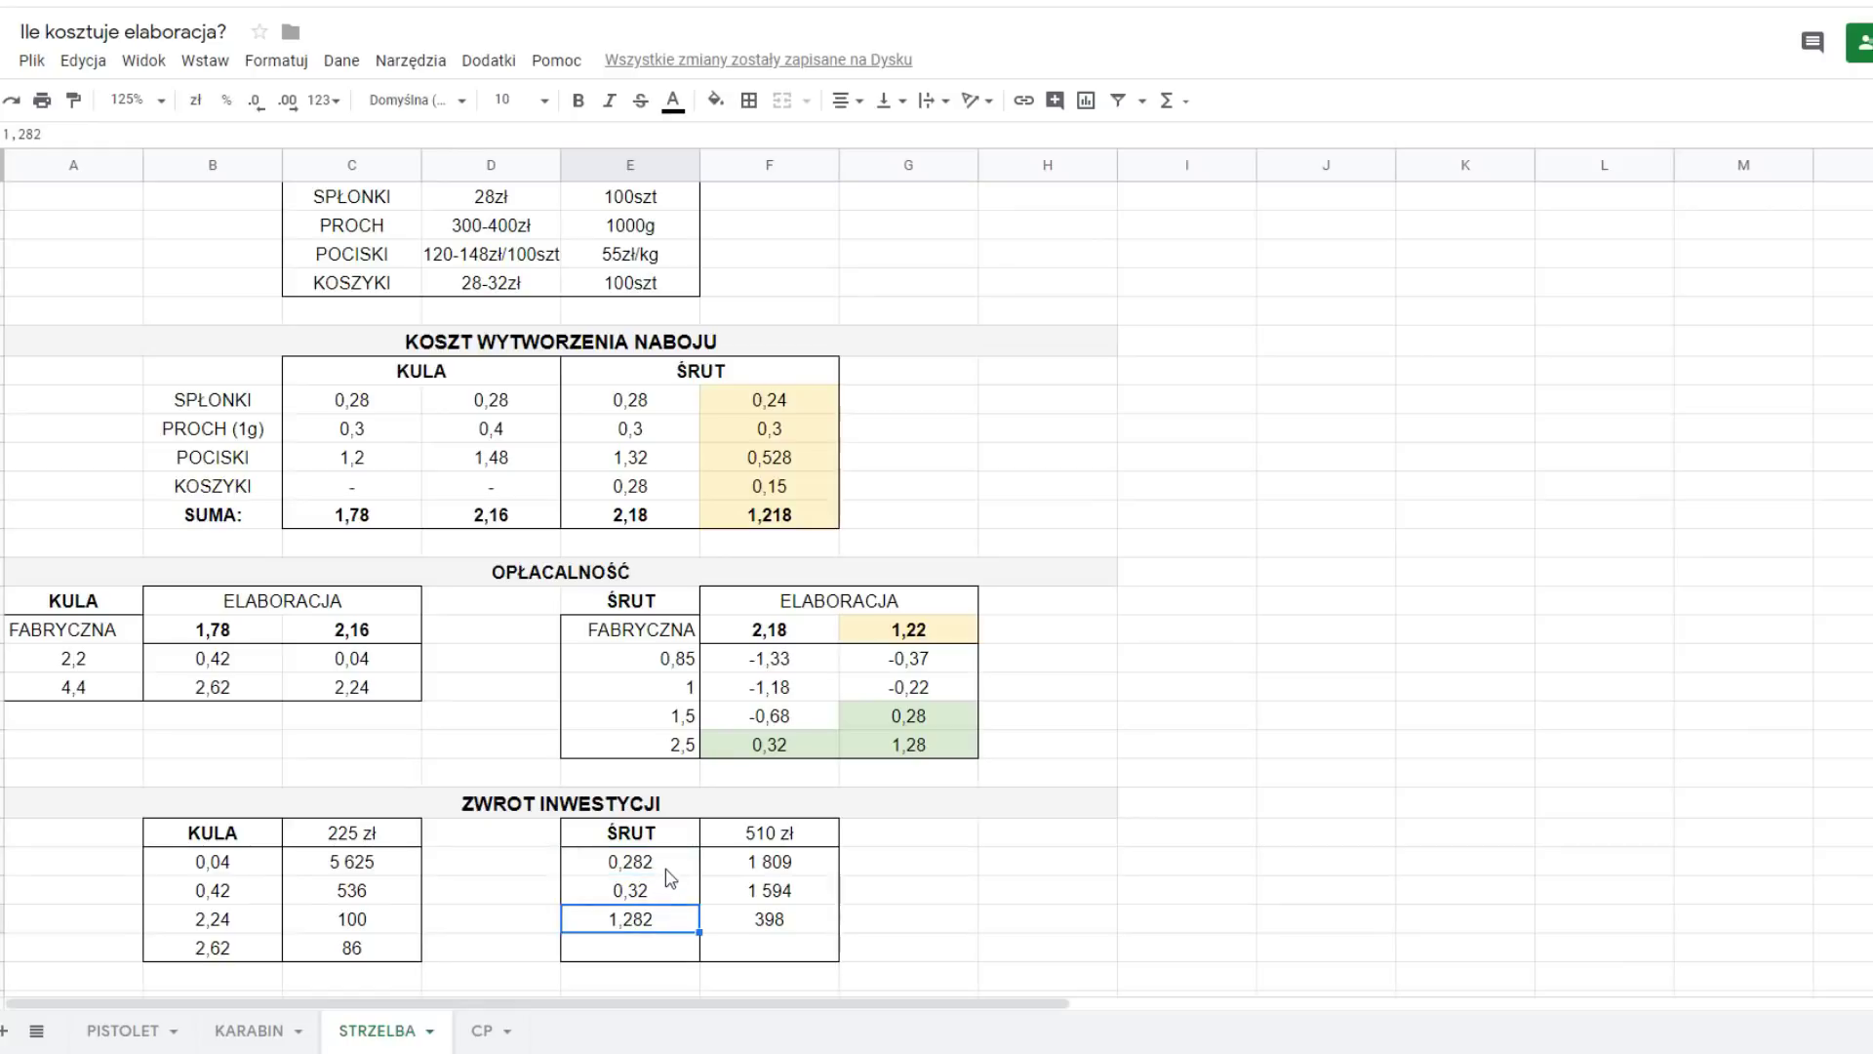
left_click(671, 893)
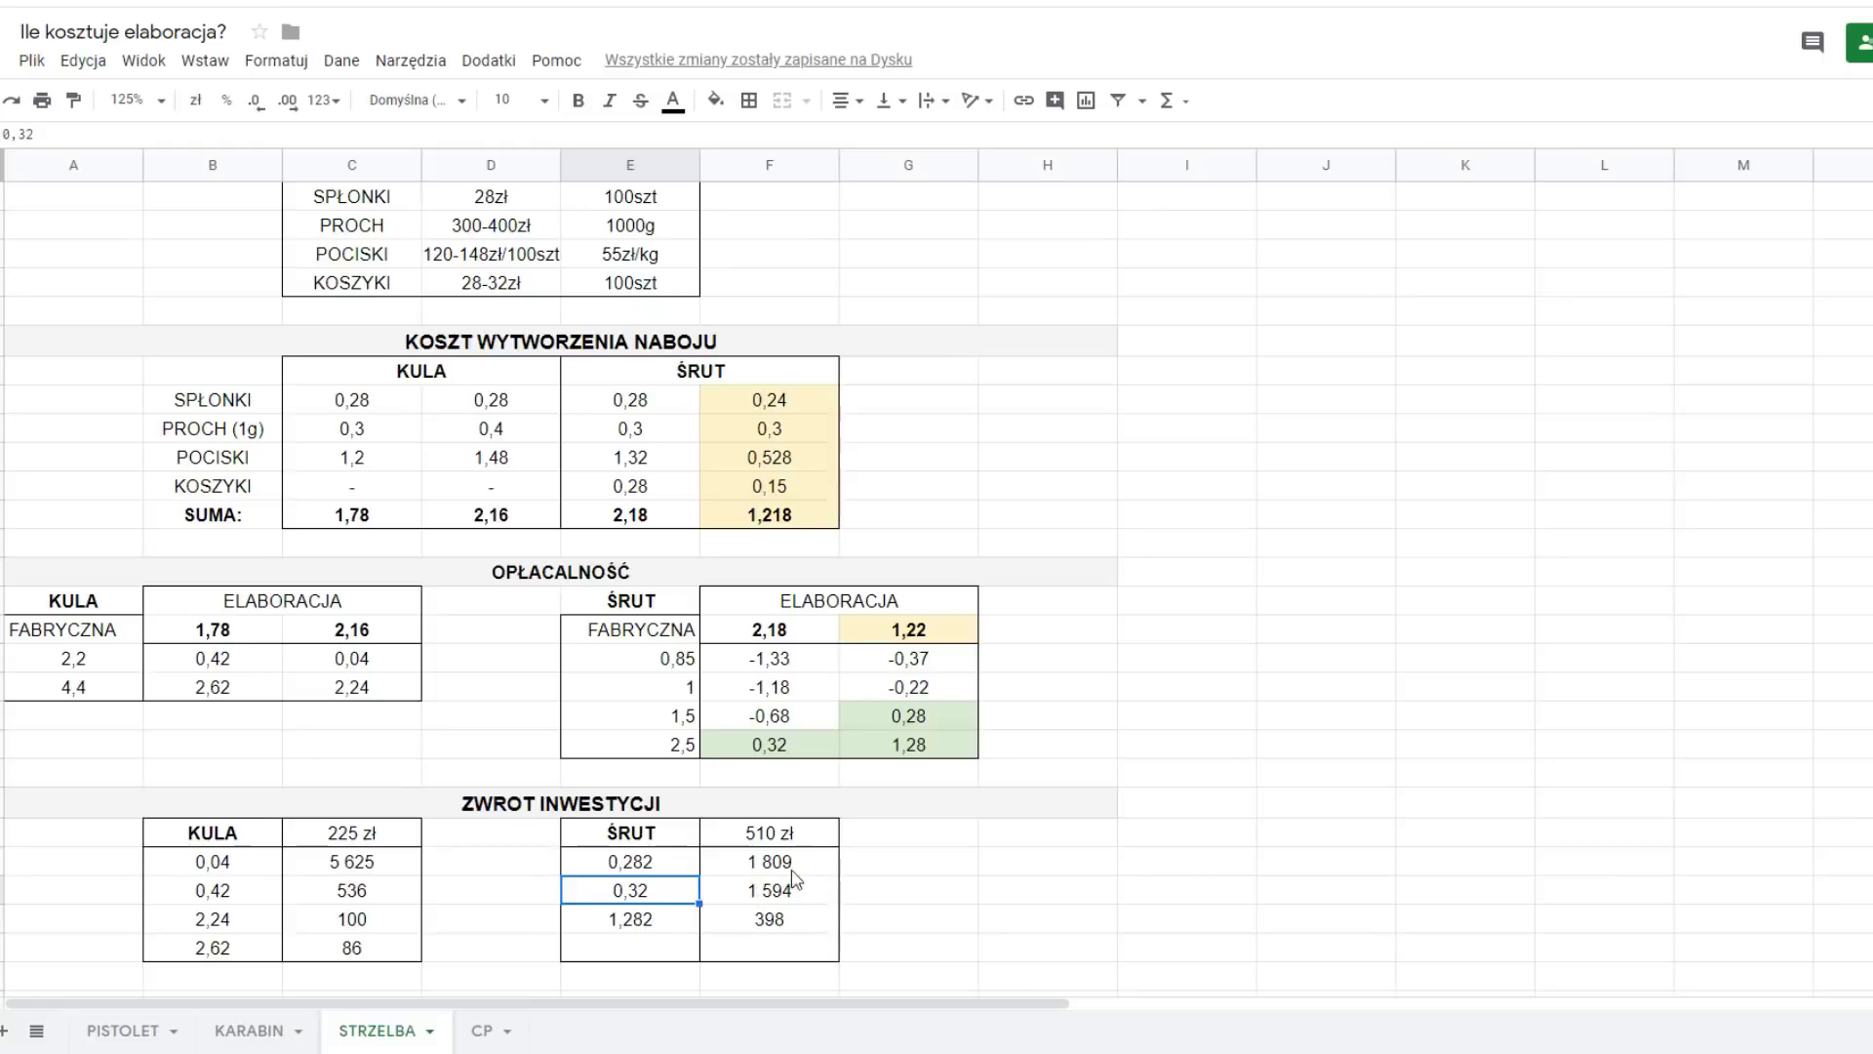
left_click_drag(828, 861, 829, 922)
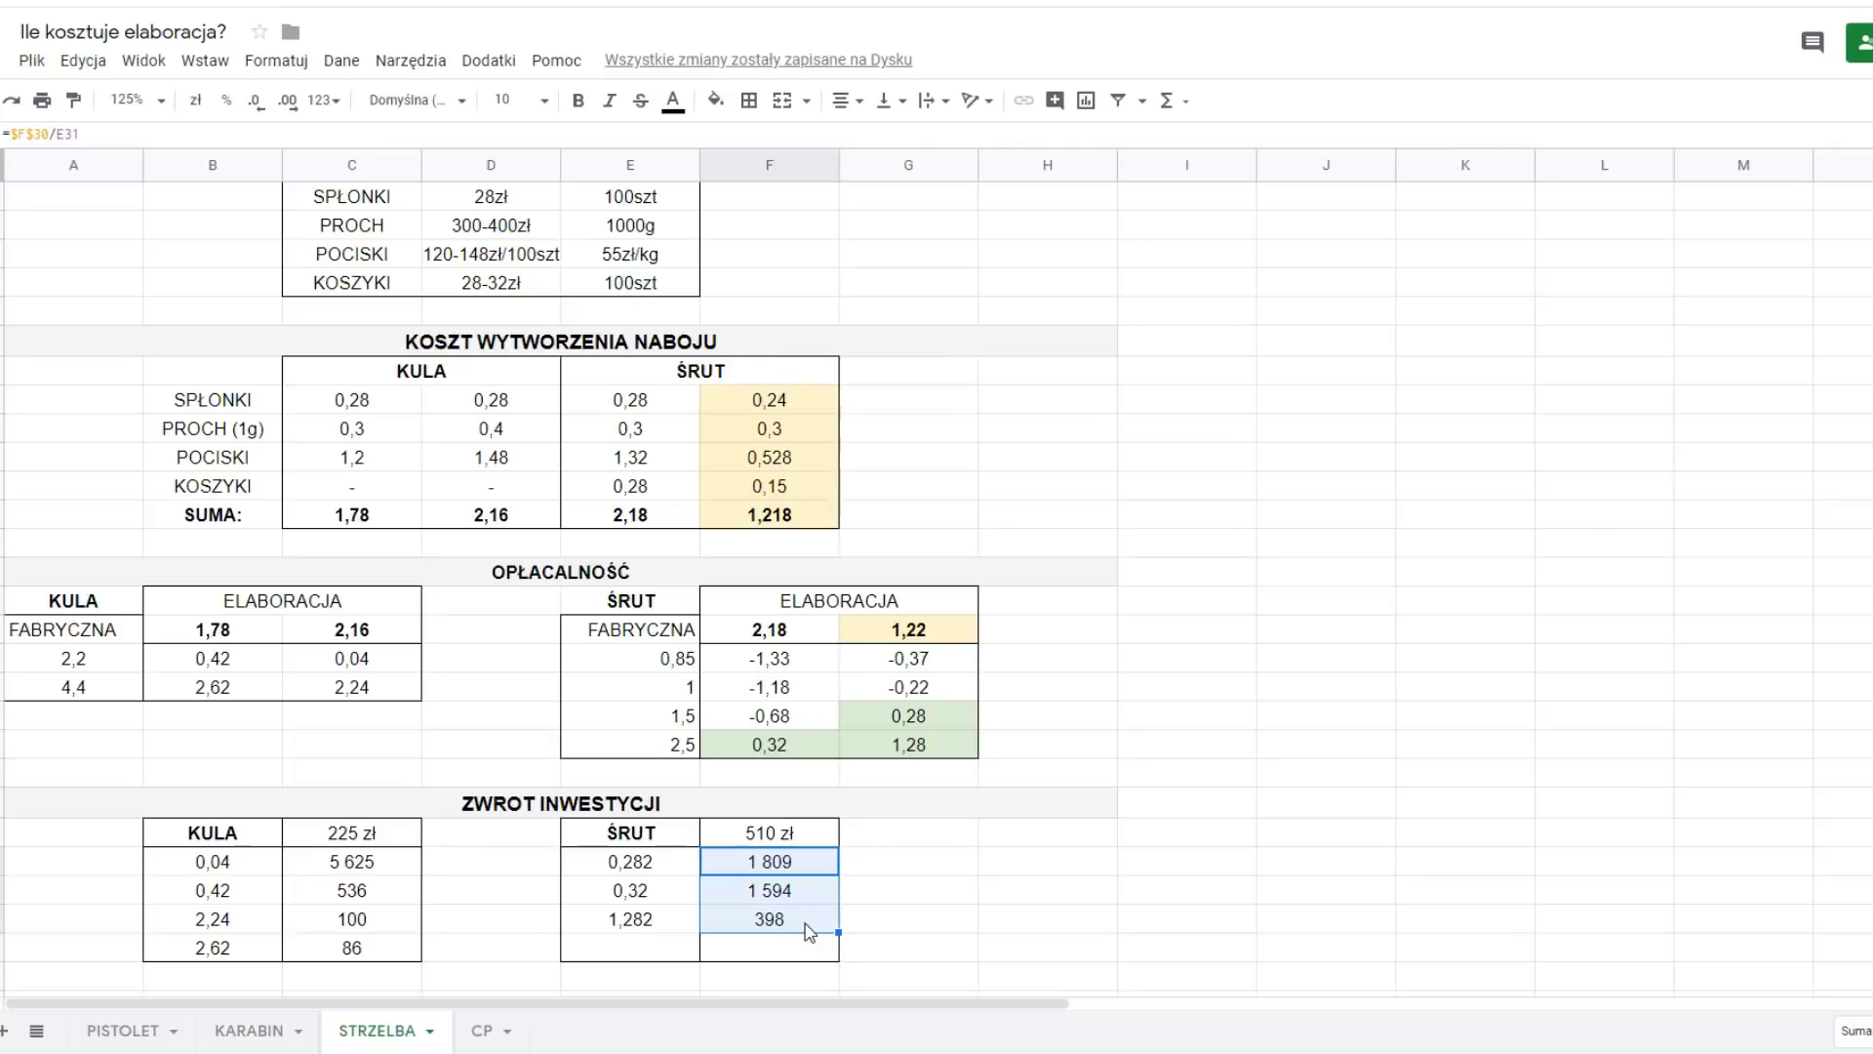
- Read the UWAGA note about 12-gauge ammunition below the ZWROT INWESTYCJI tables
scroll(810, 917, "down", 5)
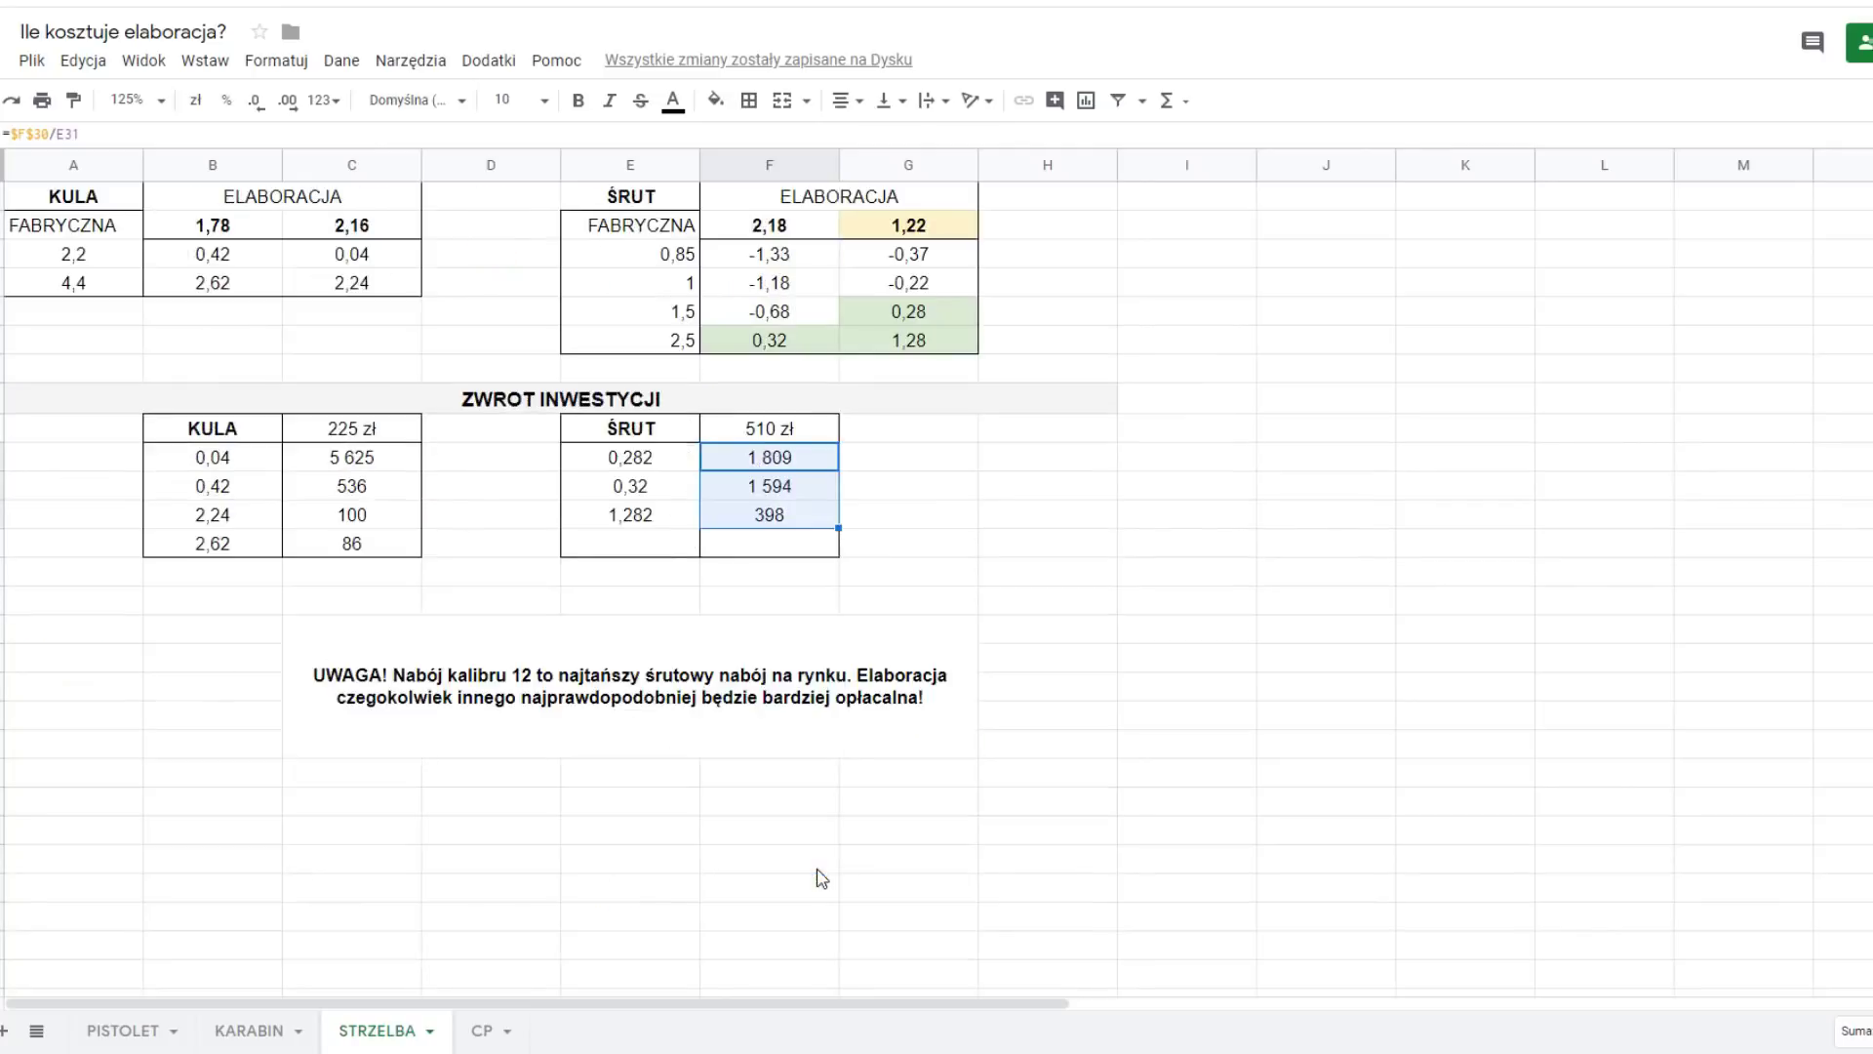
left_click(563, 740)
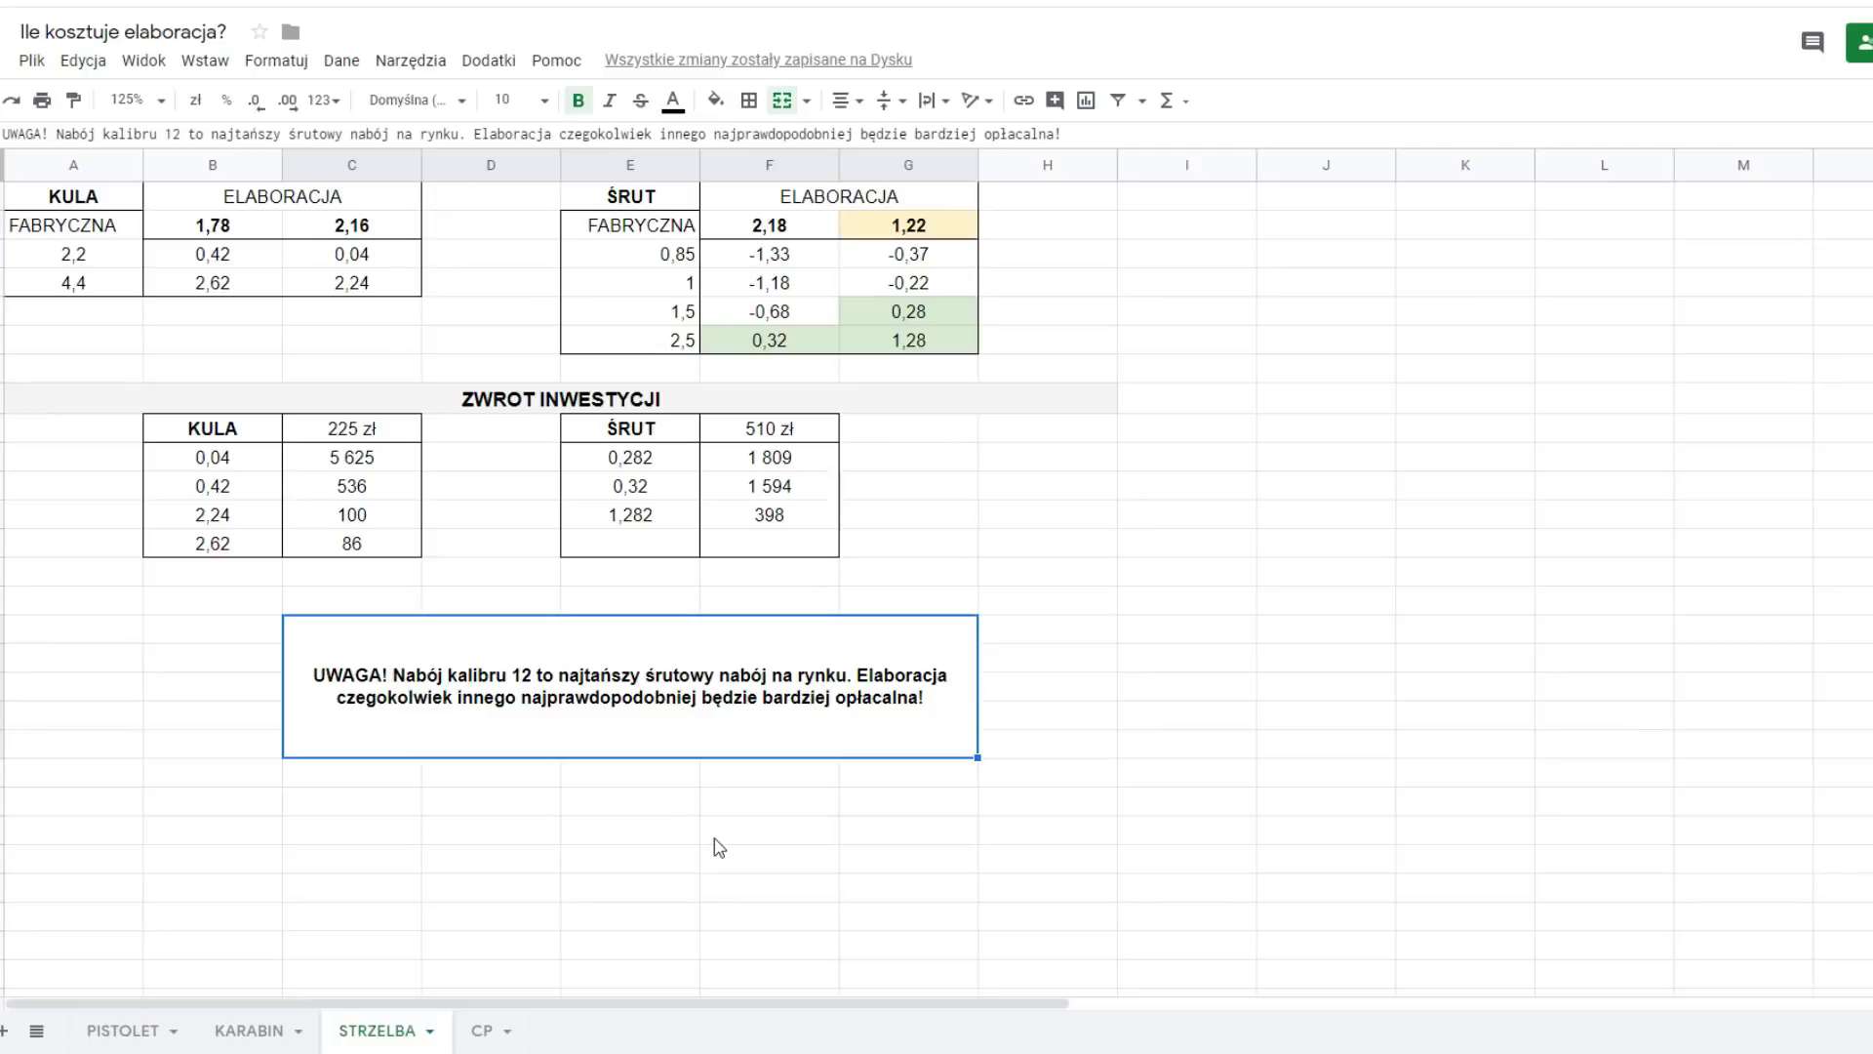